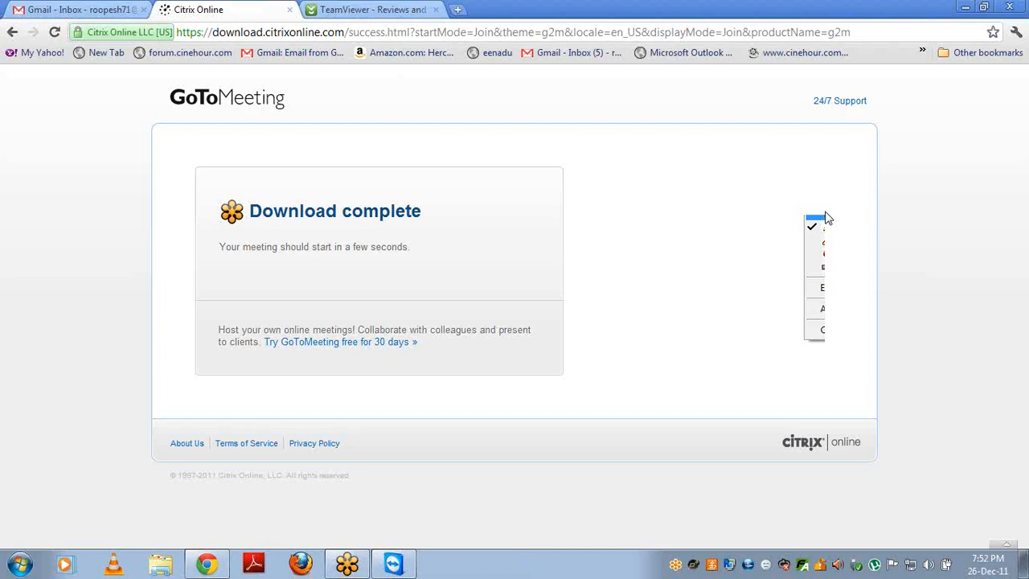
- Launch Paint with a blank canvas
{"action": "left_click", "coordinate": [24, 568]}
{"action": "left_click", "coordinate": [112, 525]}
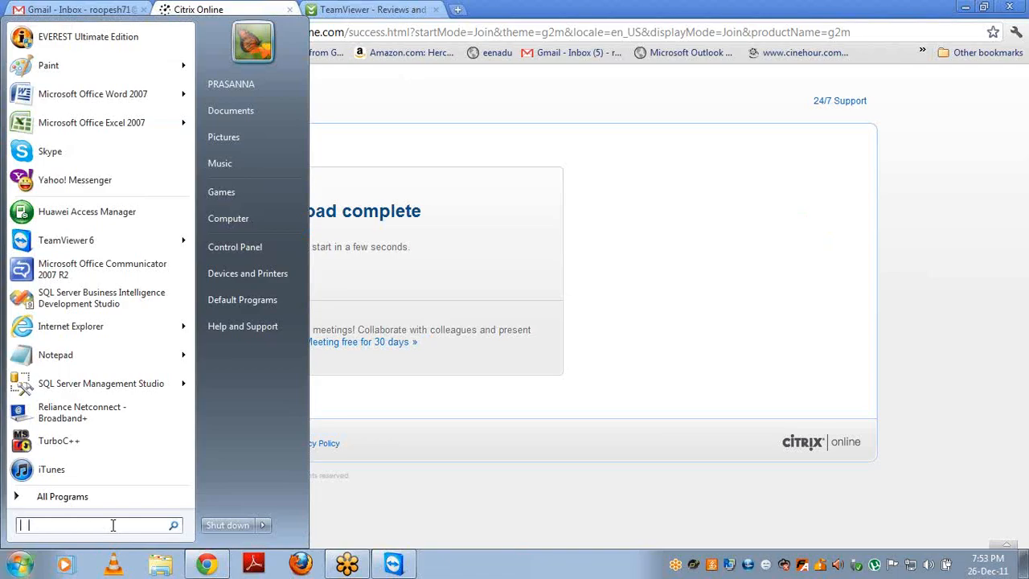
{"action": "type", "text": "%temp%"}
{"action": "key", "text": "Return"}
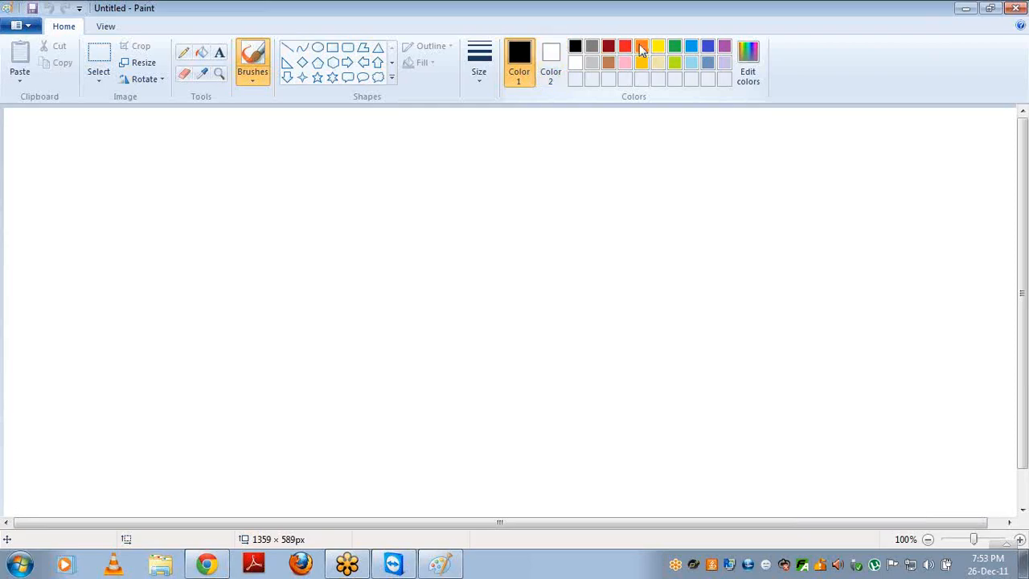
- Using the second-thinnest line size, draw four small black ellipses in a column and a fifth, about 103 × 70 px, beside the topmost one
{"action": "left_click", "coordinate": [486, 65]}
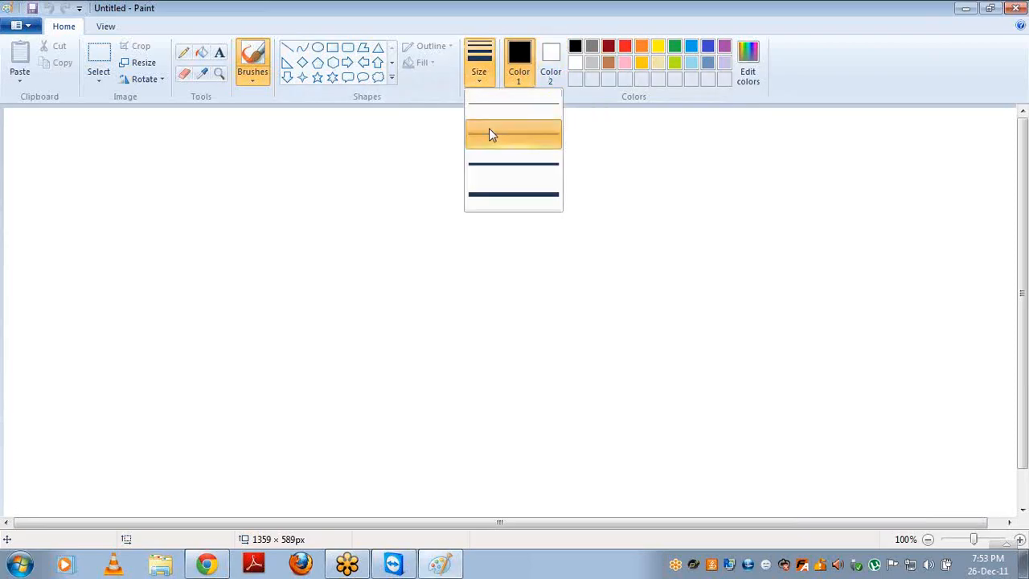
{"action": "left_click", "coordinate": [488, 128]}
{"action": "left_click", "coordinate": [319, 48]}
{"action": "left_click_drag", "start_coordinate": [126, 146], "coordinate": [189, 210]}
{"action": "left_click_drag", "start_coordinate": [123, 254], "coordinate": [195, 308]}
{"action": "mouse_move", "coordinate": [127, 342]}
{"action": "left_mouse_down"}
{"action": "mouse_move", "coordinate": [172, 393]}
{"action": "mouse_move", "coordinate": [204, 407]}
{"action": "left_mouse_up"}
{"action": "left_click", "coordinate": [153, 180]}
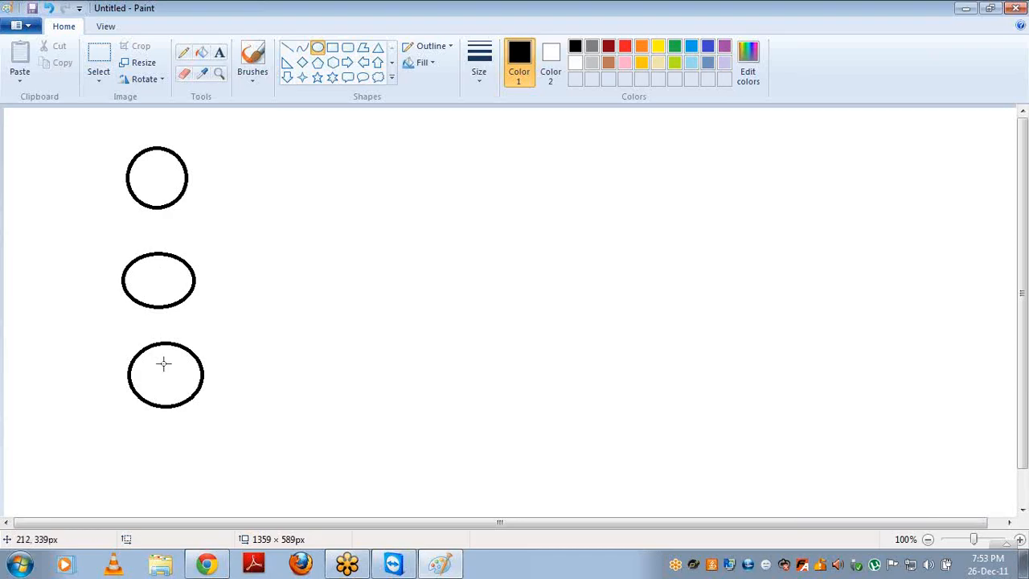
{"action": "left_click_drag", "start_coordinate": [129, 443], "coordinate": [214, 510]}
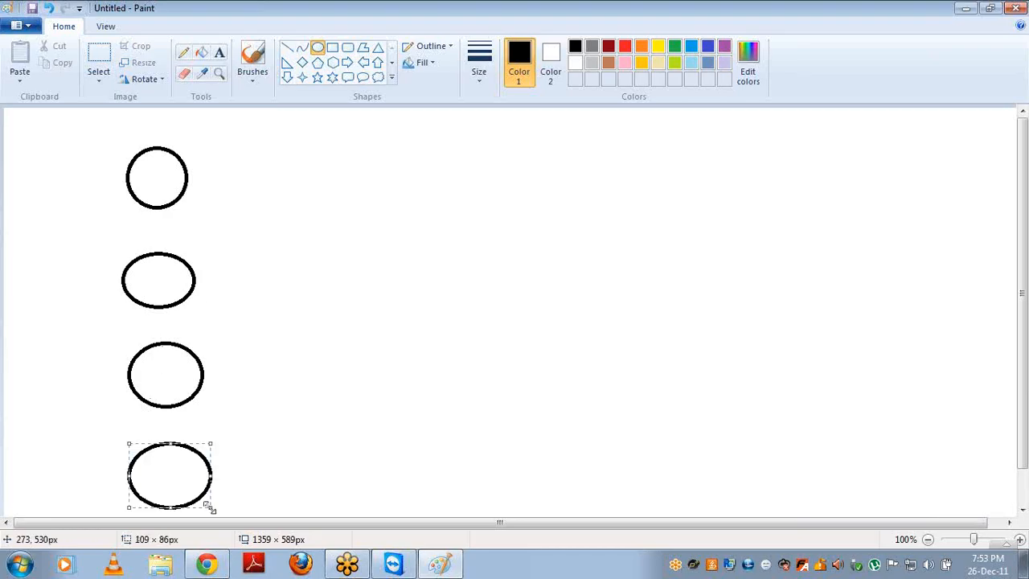
{"action": "left_click_drag", "start_coordinate": [242, 132], "coordinate": [323, 185]}
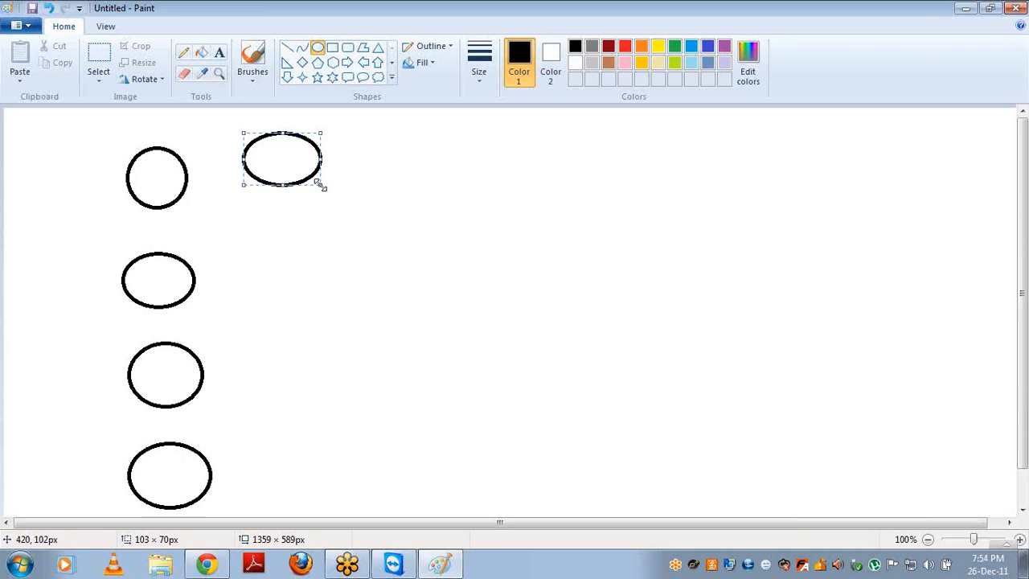
- Draw a large ellipse in the middle of the canvas and connect each of the five small ellipses to it with a straight line
{"action": "left_click", "coordinate": [349, 248]}
{"action": "left_click_drag", "start_coordinate": [349, 248], "coordinate": [591, 413]}
{"action": "left_click", "coordinate": [286, 48]}
{"action": "left_click_drag", "start_coordinate": [308, 181], "coordinate": [416, 279]}
{"action": "left_click_drag", "start_coordinate": [180, 197], "coordinate": [400, 274]}
{"action": "left_click_drag", "start_coordinate": [194, 285], "coordinate": [366, 299]}
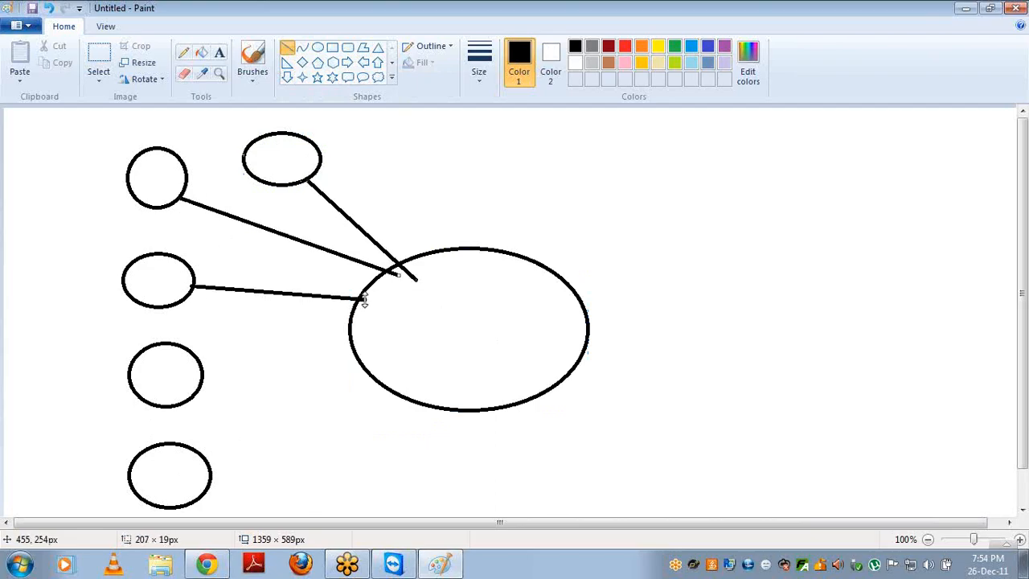
{"action": "left_click_drag", "start_coordinate": [203, 368], "coordinate": [365, 331]}
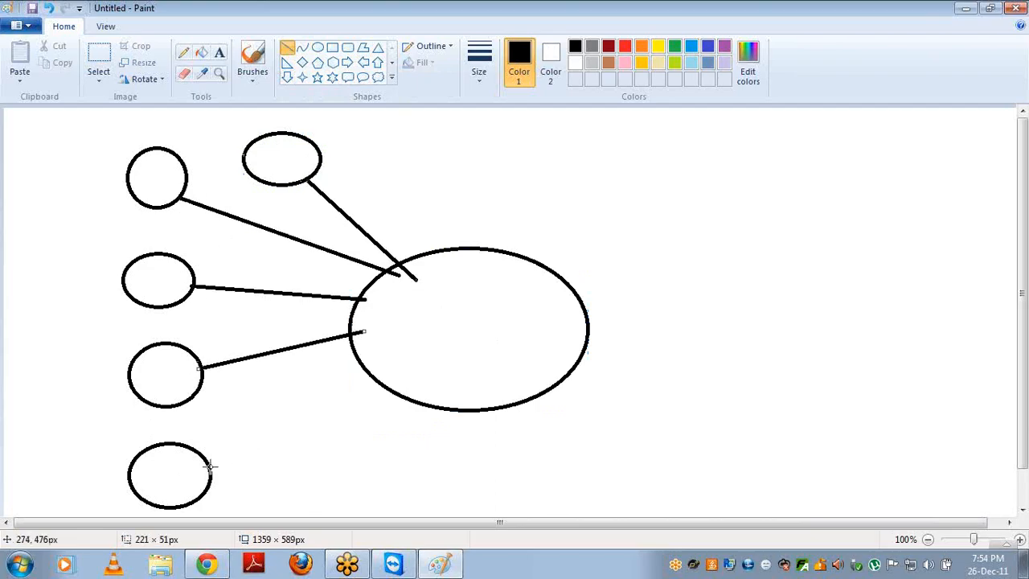
{"action": "left_click_drag", "start_coordinate": [209, 465], "coordinate": [378, 382]}
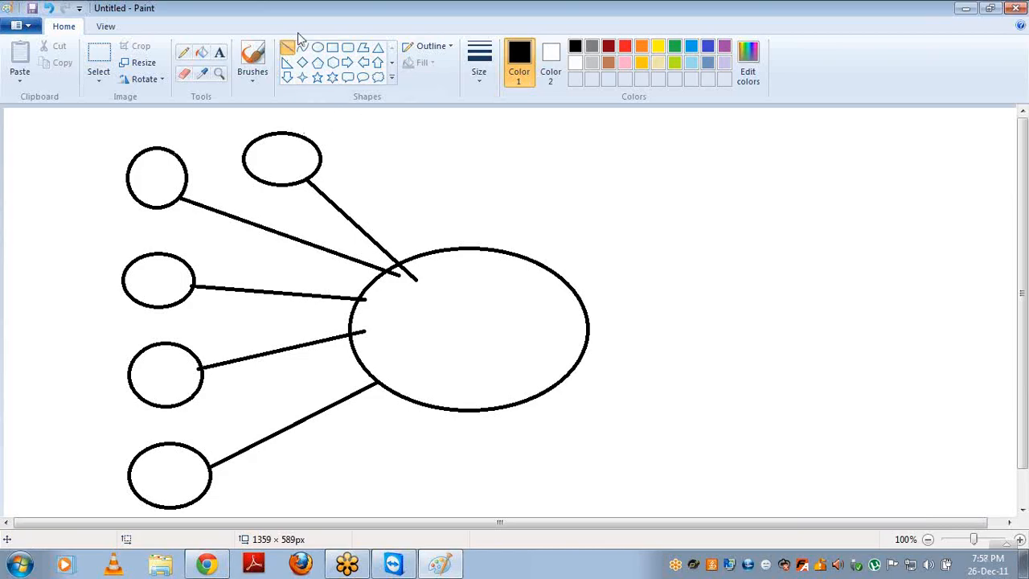
- Enclose the five small ellipses in a rectangle about 314 × 502 px
{"action": "left_click", "coordinate": [332, 48]}
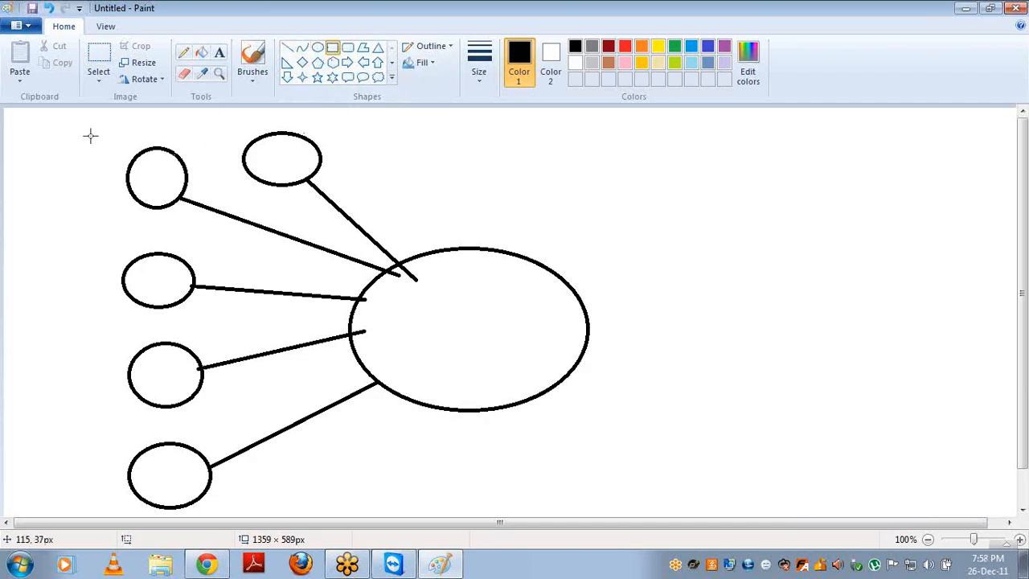
{"action": "left_click_drag", "start_coordinate": [90, 131], "coordinate": [328, 510]}
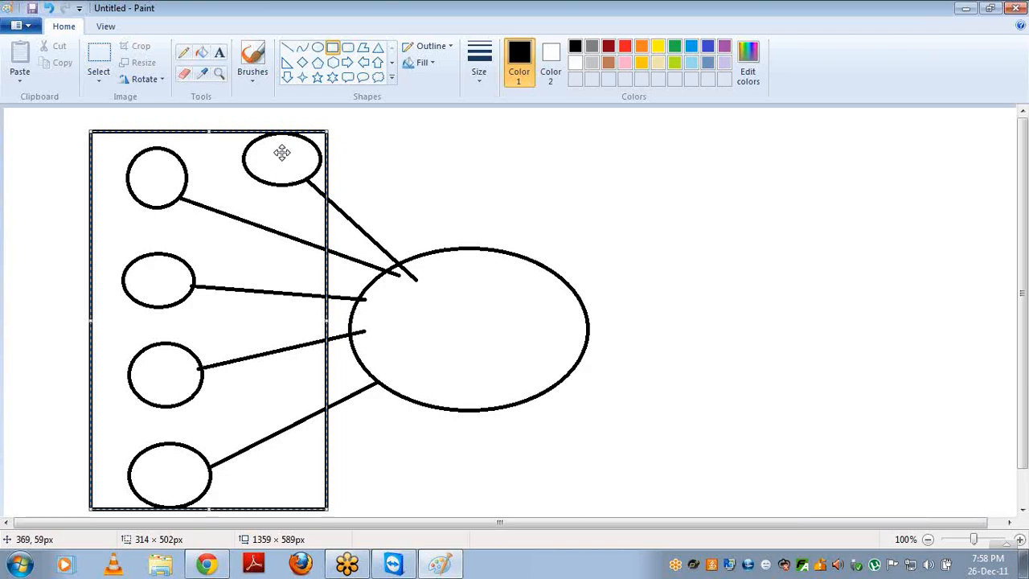
{"action": "left_click", "coordinate": [454, 319]}
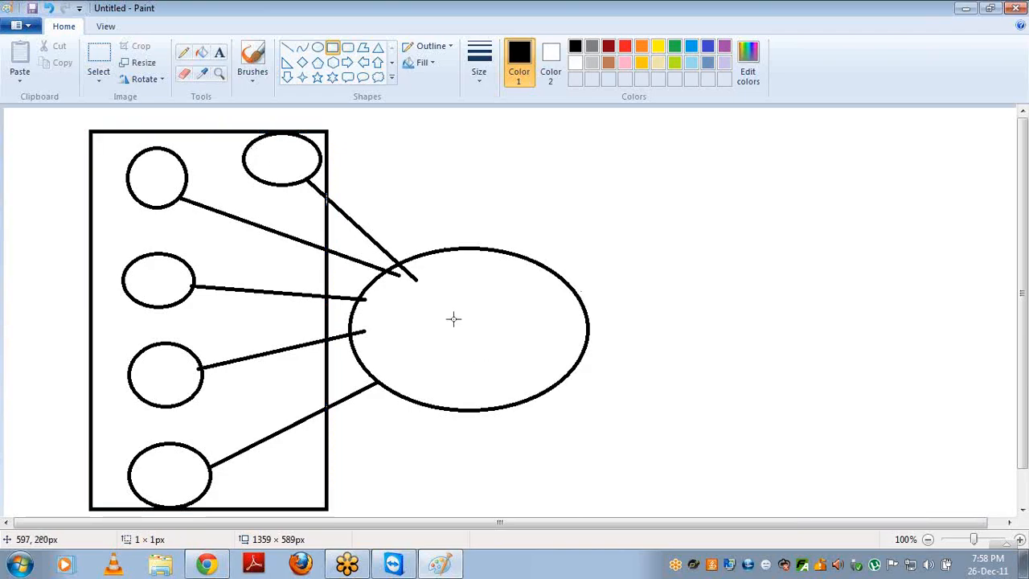
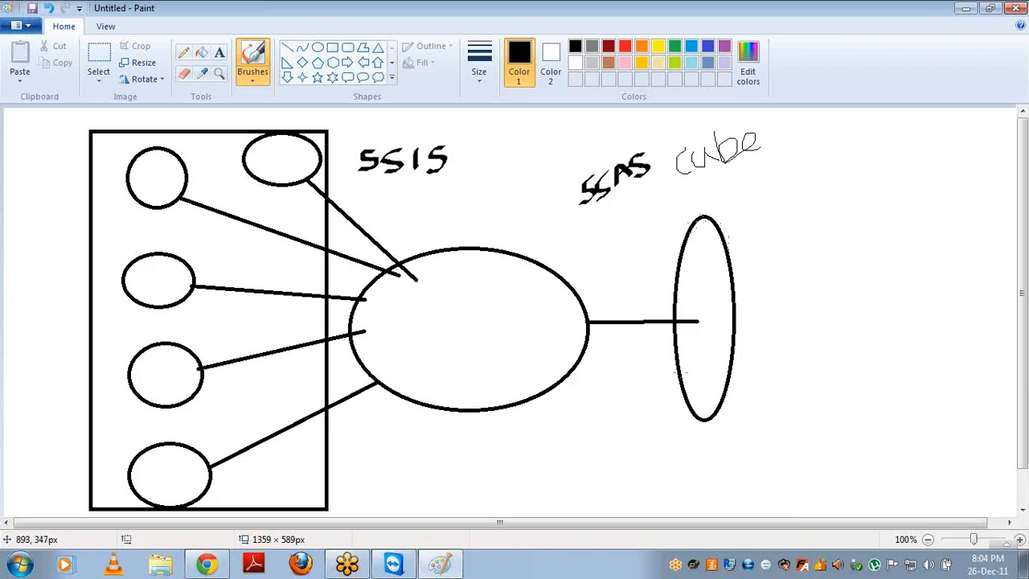
- Extend a line about 120 px long from the narrow ellipse and draw a tall ellipse about 123 × 267 px at its end
{"action": "left_click", "coordinate": [301, 48]}
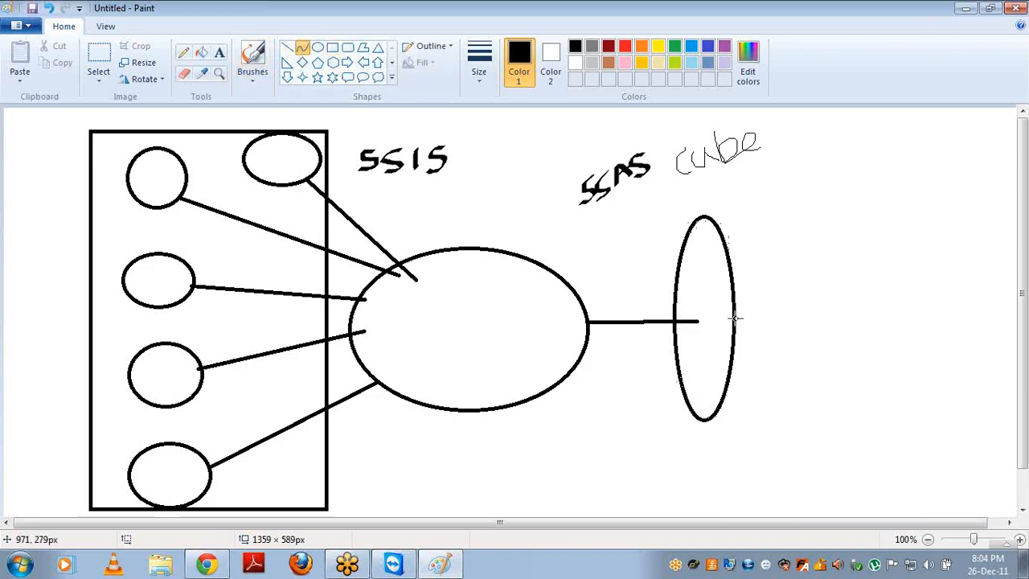
{"action": "left_click_drag", "start_coordinate": [735, 319], "coordinate": [825, 317]}
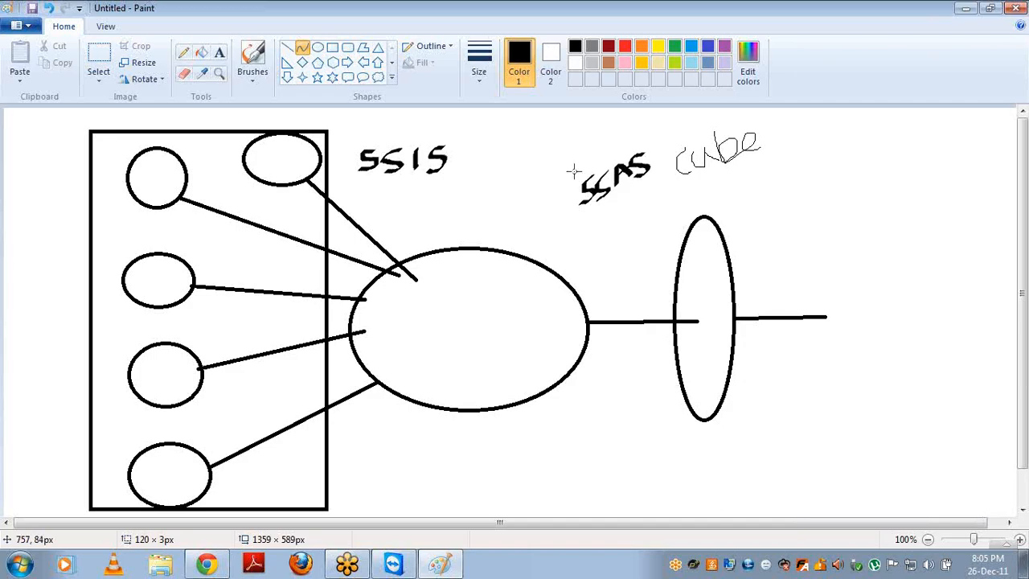
{"action": "left_click", "coordinate": [319, 48]}
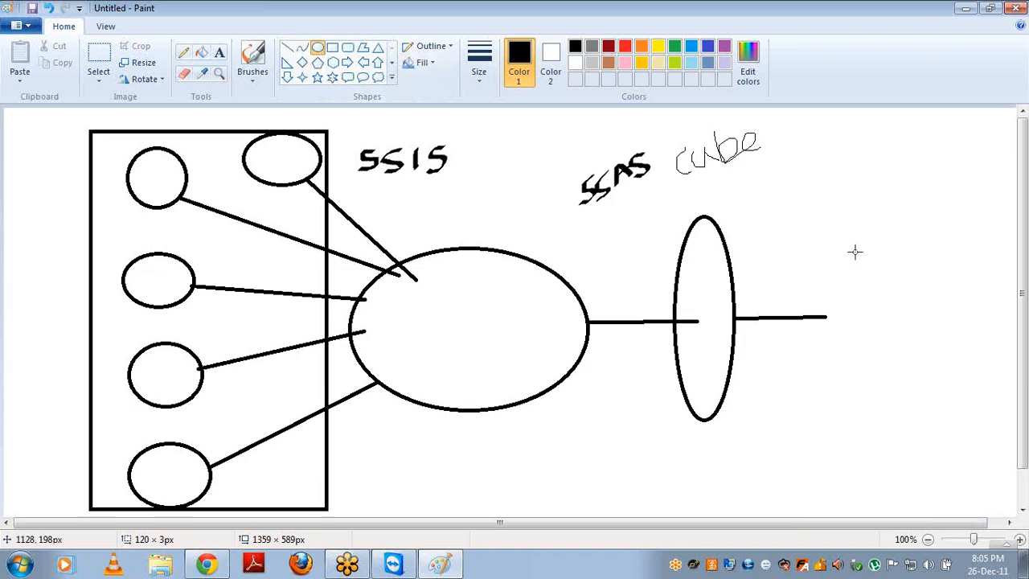
{"action": "left_click_drag", "start_coordinate": [812, 200], "coordinate": [907, 406]}
{"action": "left_click", "coordinate": [811, 218]}
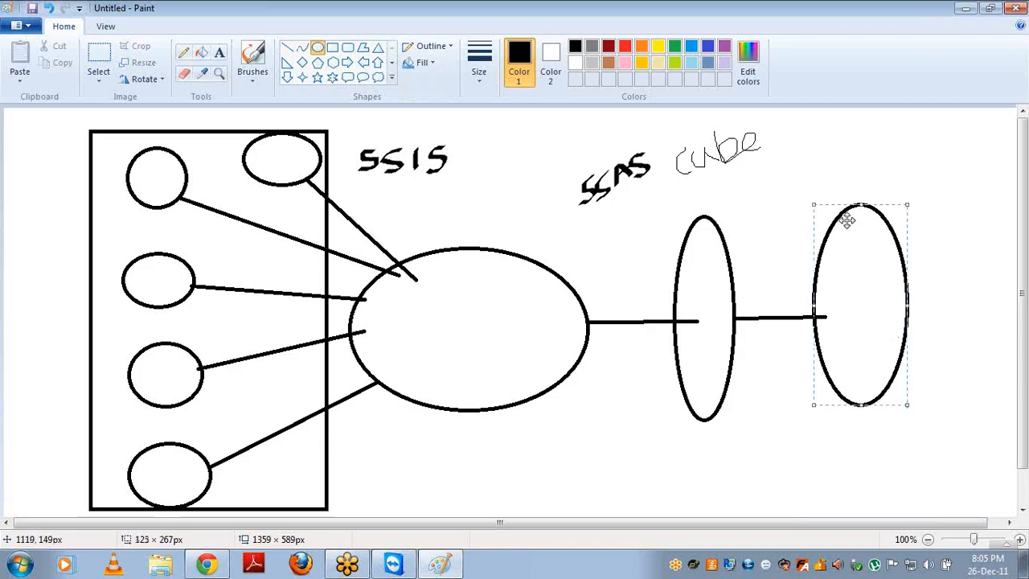
- Draw five small rectangles inside the tall ellipse at the end of the line
{"action": "left_click", "coordinate": [333, 48]}
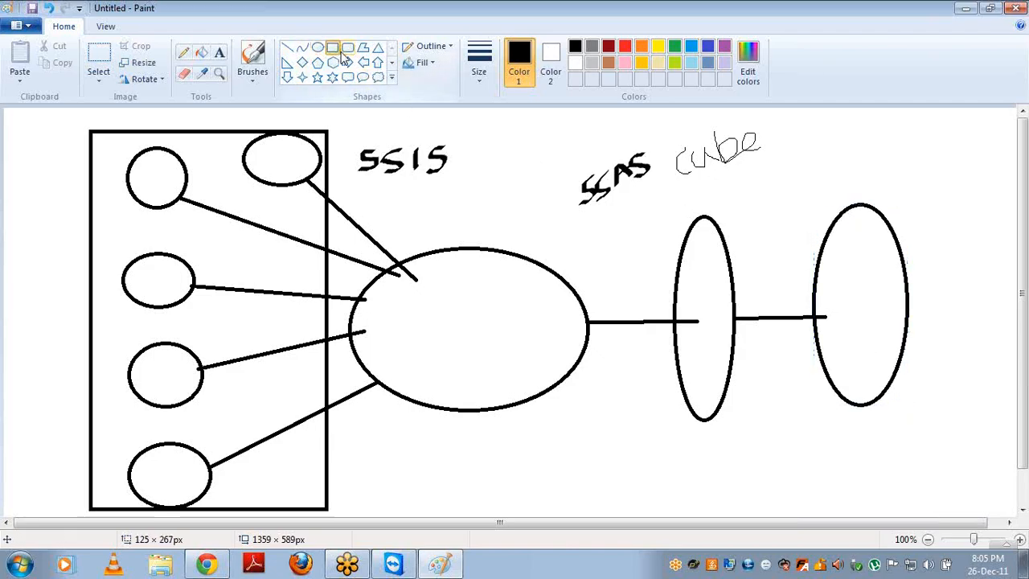
{"action": "mouse_move", "coordinate": [844, 248]}
{"action": "left_mouse_down"}
{"action": "mouse_move", "coordinate": [857, 249]}
{"action": "mouse_move", "coordinate": [843, 272]}
{"action": "mouse_move", "coordinate": [888, 331]}
{"action": "mouse_move", "coordinate": [851, 352]}
{"action": "mouse_move", "coordinate": [882, 390]}
{"action": "left_mouse_up"}
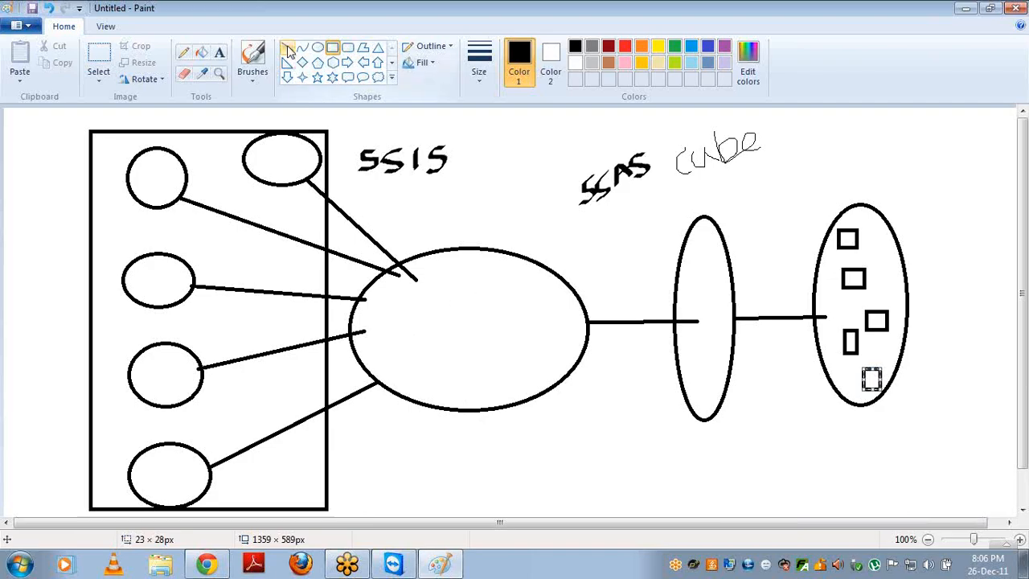
- Handwrite 100 inside the large ellipse and 1 inside the narrow ellipse with a brush
{"action": "left_click", "coordinate": [220, 53]}
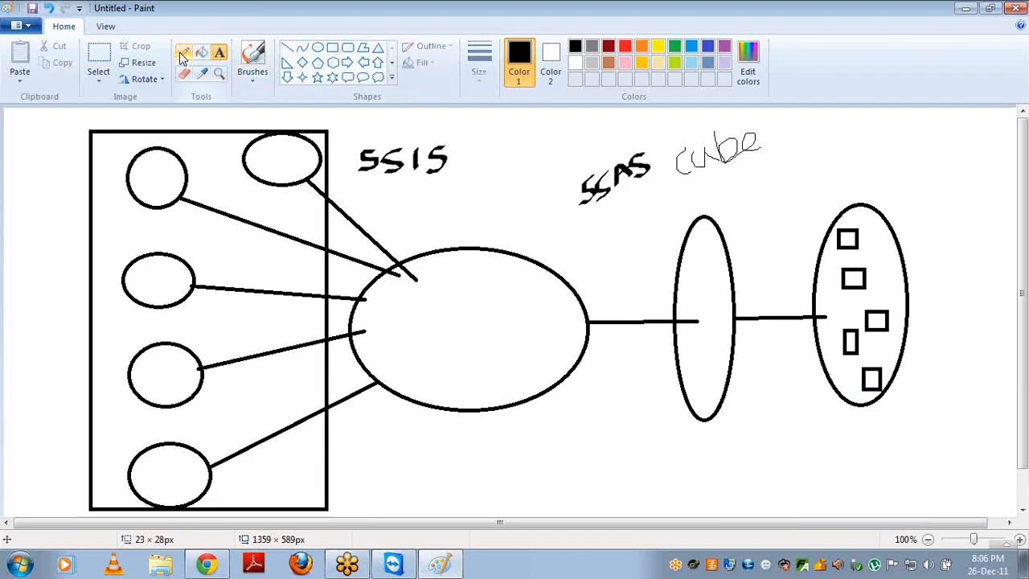
{"action": "left_click", "coordinate": [184, 53]}
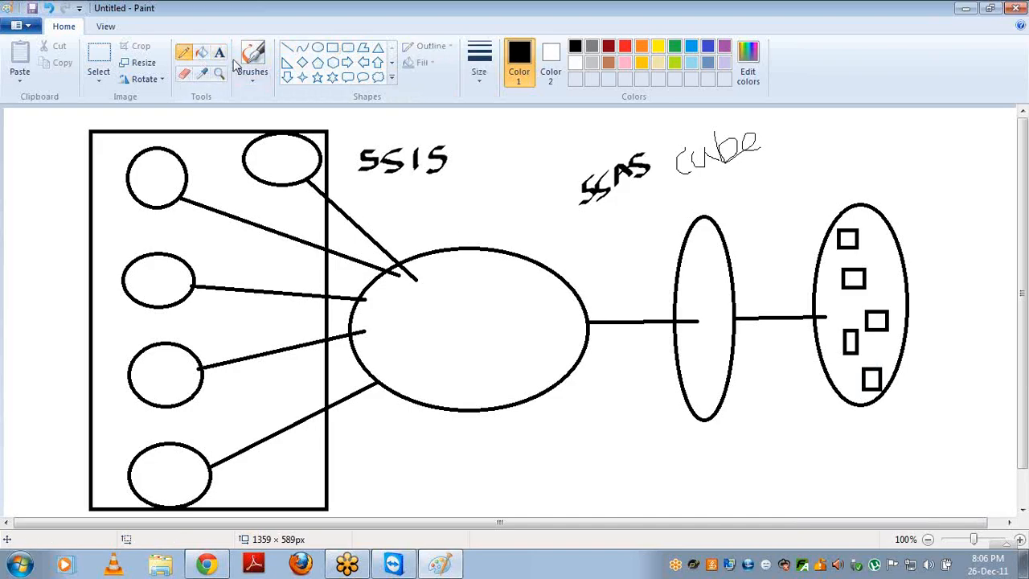
{"action": "left_click", "coordinate": [254, 82]}
{"action": "left_click", "coordinate": [282, 103]}
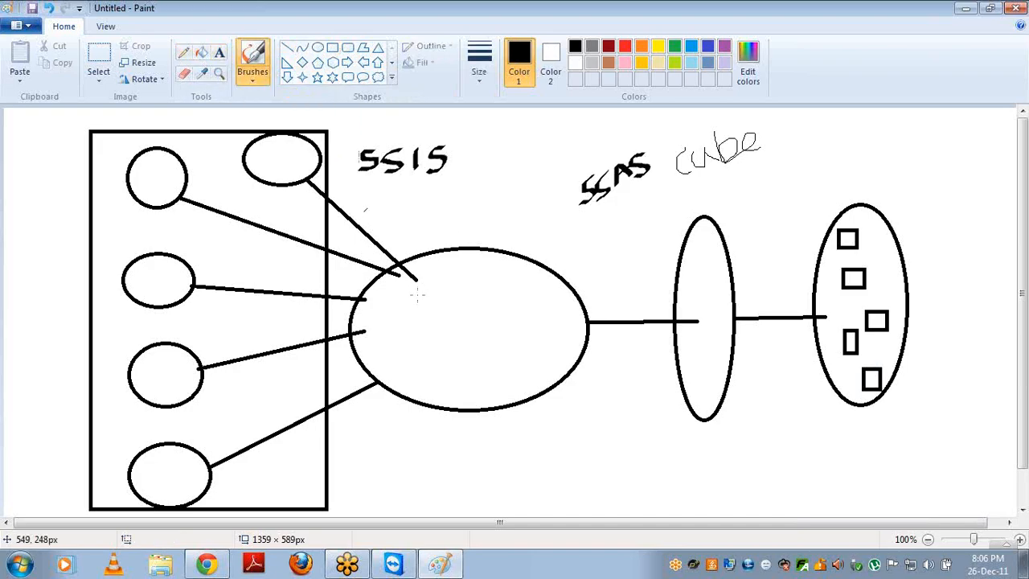
{"action": "mouse_move", "coordinate": [416, 298]}
{"action": "left_mouse_down"}
{"action": "mouse_move", "coordinate": [419, 318]}
{"action": "mouse_move", "coordinate": [440, 299]}
{"action": "left_mouse_up"}
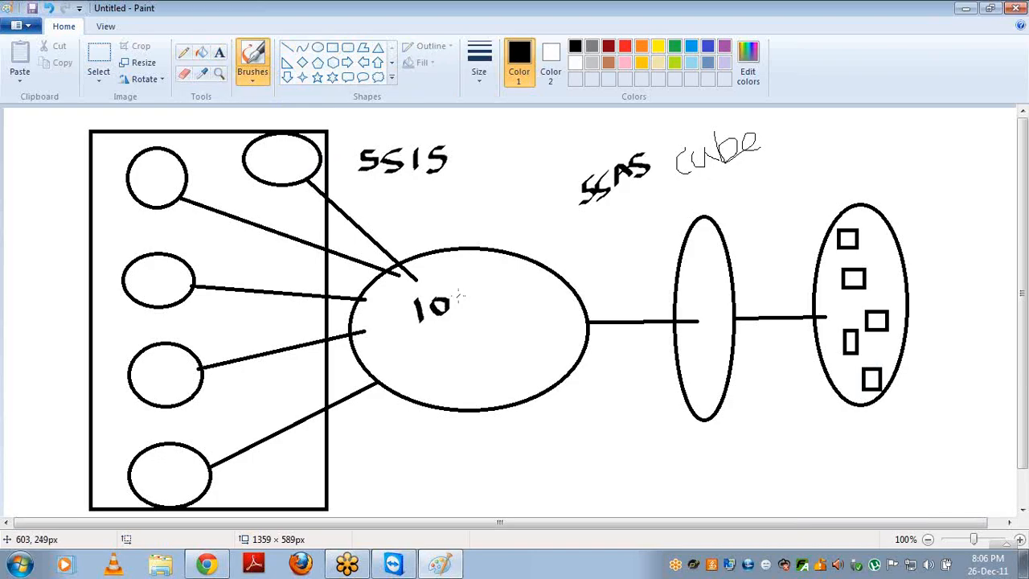
{"action": "mouse_move", "coordinate": [458, 294]}
{"action": "left_mouse_down"}
{"action": "mouse_move", "coordinate": [463, 306]}
{"action": "mouse_move", "coordinate": [461, 294]}
{"action": "left_mouse_up"}
{"action": "left_click_drag", "start_coordinate": [702, 281], "coordinate": [701, 297]}
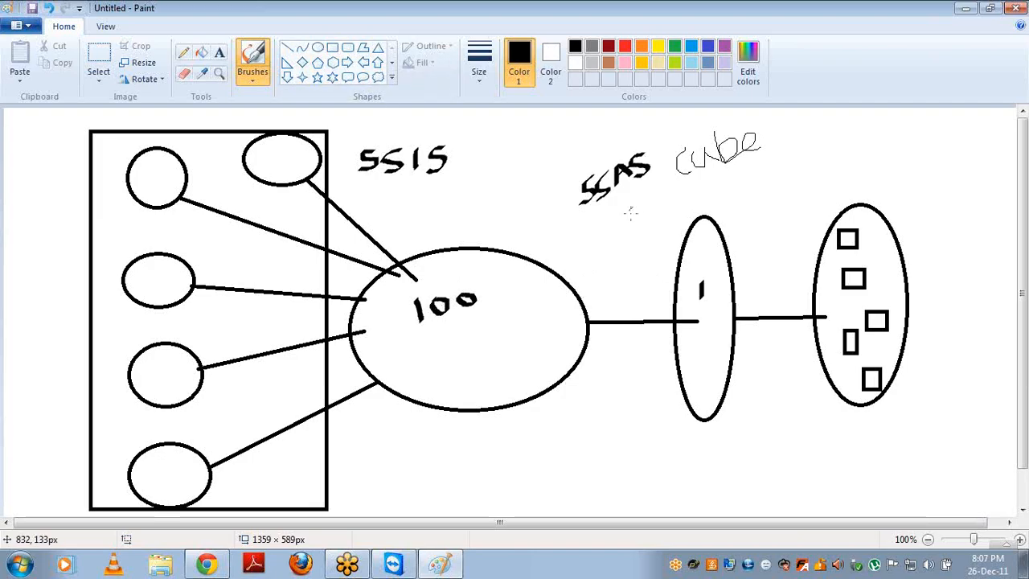
- Brush a freehand box around the narrow ellipse and add arrows leading from the large ellipse to it and to the ellipse with rectangles
{"action": "left_click_drag", "start_coordinate": [631, 210], "coordinate": [778, 320]}
{"action": "left_click_drag", "start_coordinate": [765, 257], "coordinate": [632, 222]}
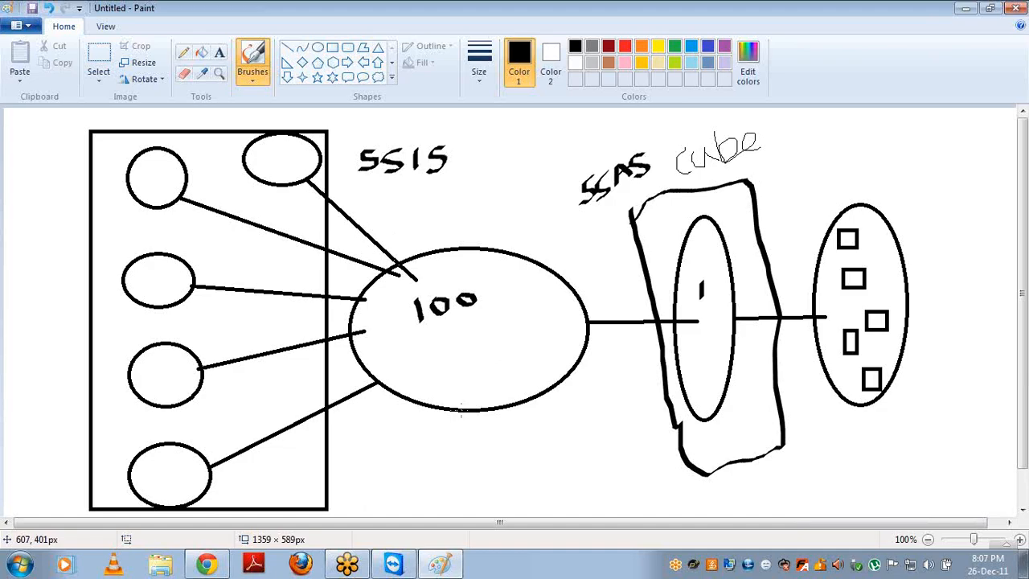
{"action": "mouse_move", "coordinate": [460, 410]}
{"action": "left_mouse_down"}
{"action": "mouse_move", "coordinate": [498, 509]}
{"action": "mouse_move", "coordinate": [611, 521]}
{"action": "mouse_move", "coordinate": [759, 497]}
{"action": "mouse_move", "coordinate": [907, 456]}
{"action": "mouse_move", "coordinate": [872, 403]}
{"action": "mouse_move", "coordinate": [868, 417]}
{"action": "mouse_move", "coordinate": [900, 404]}
{"action": "left_mouse_up"}
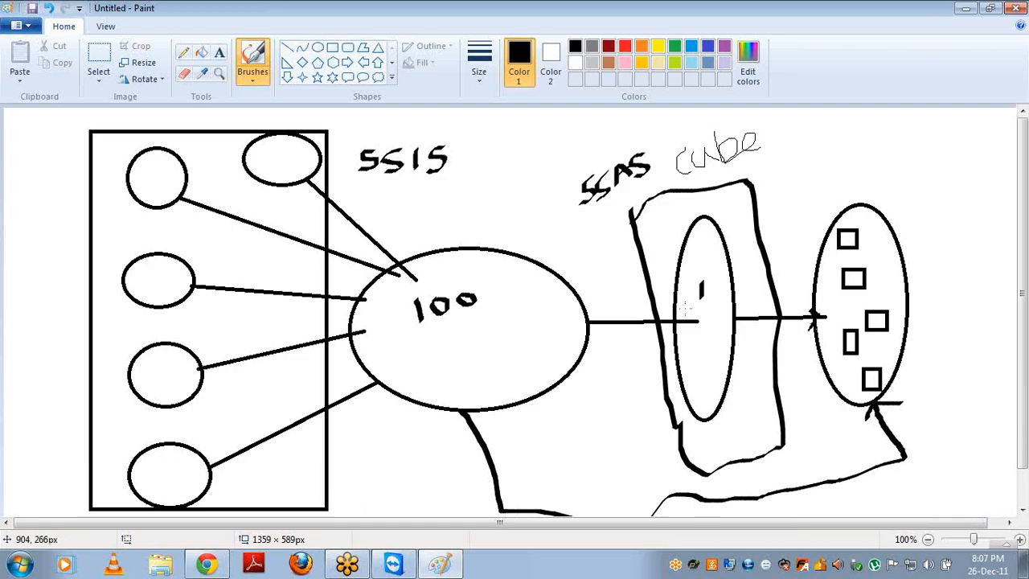
{"action": "left_click_drag", "start_coordinate": [648, 316], "coordinate": [646, 329]}
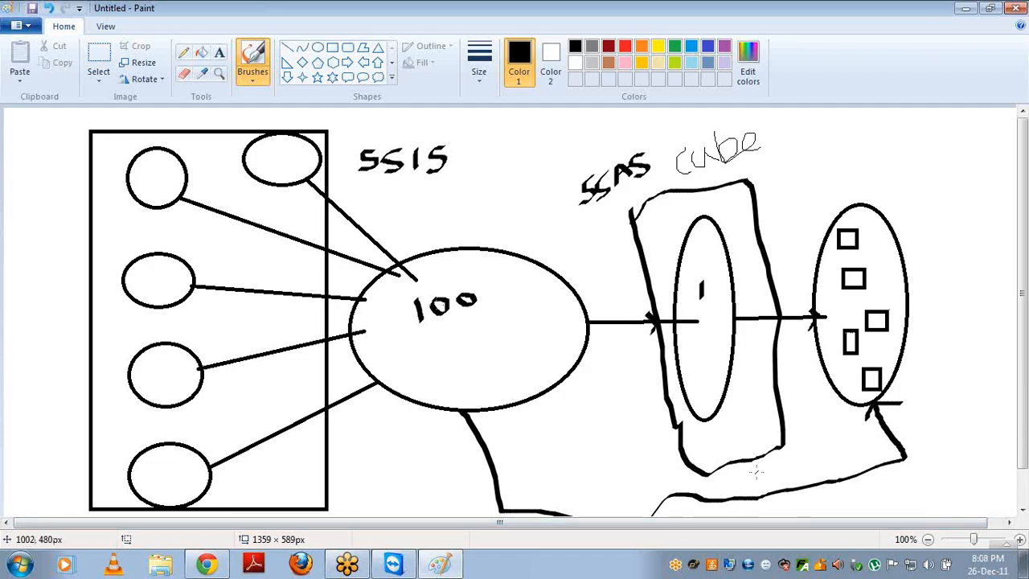
- Handwrite T-SQL along the lower arrow and MDX beside the ellipse containing the rectangles
{"action": "mouse_move", "coordinate": [754, 478]}
{"action": "left_mouse_down"}
{"action": "mouse_move", "coordinate": [764, 471]}
{"action": "mouse_move", "coordinate": [775, 483]}
{"action": "left_mouse_up"}
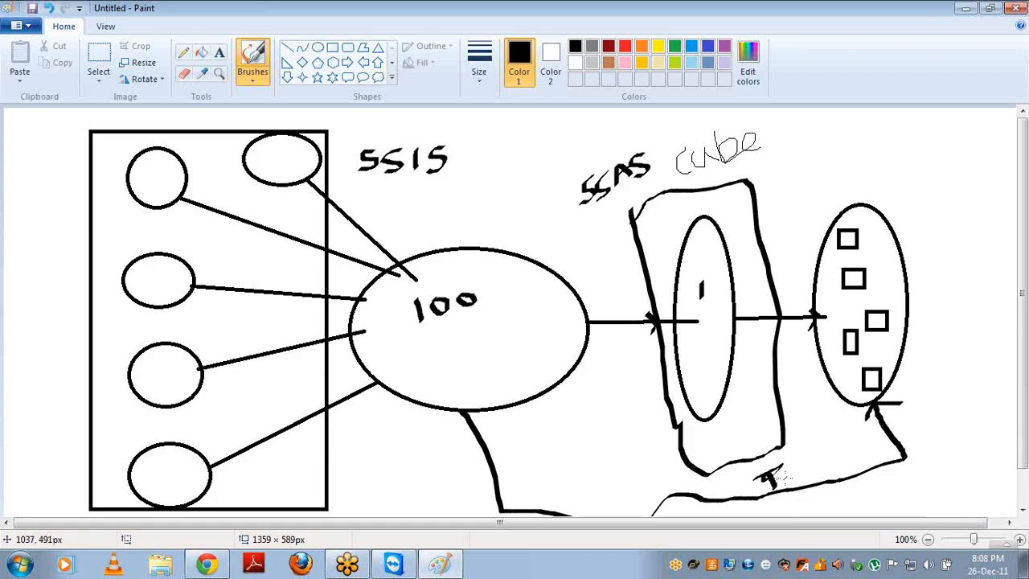
{"action": "mouse_move", "coordinate": [778, 479]}
{"action": "left_mouse_down"}
{"action": "mouse_move", "coordinate": [794, 476]}
{"action": "mouse_move", "coordinate": [787, 486]}
{"action": "left_mouse_up"}
{"action": "mouse_move", "coordinate": [820, 451]}
{"action": "left_mouse_down"}
{"action": "mouse_move", "coordinate": [823, 471]}
{"action": "mouse_move", "coordinate": [839, 457]}
{"action": "mouse_move", "coordinate": [852, 472]}
{"action": "left_mouse_up"}
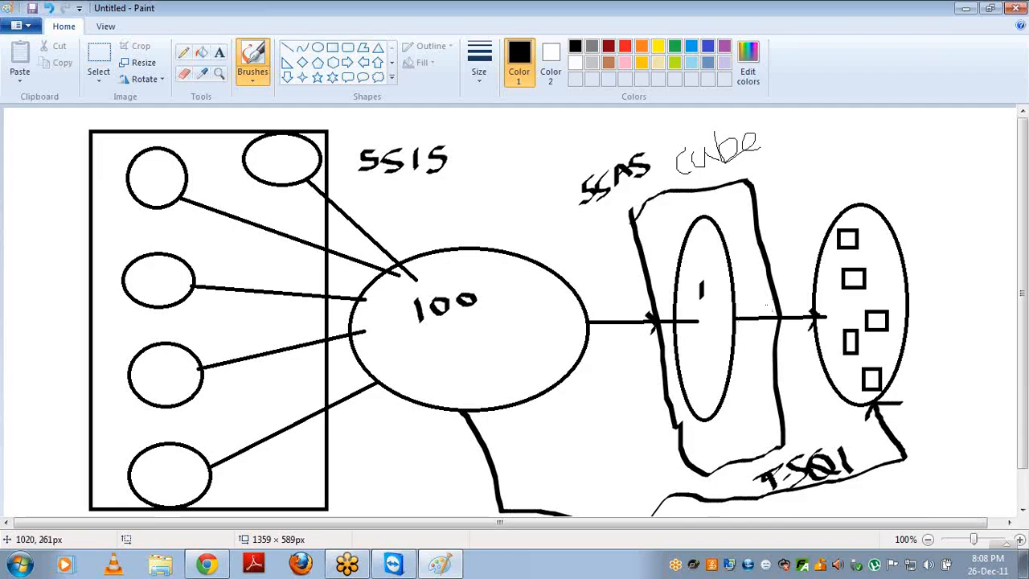
{"action": "mouse_move", "coordinate": [780, 225]}
{"action": "left_mouse_down"}
{"action": "mouse_move", "coordinate": [784, 235]}
{"action": "mouse_move", "coordinate": [801, 211]}
{"action": "mouse_move", "coordinate": [837, 221]}
{"action": "mouse_move", "coordinate": [828, 217]}
{"action": "left_mouse_up"}
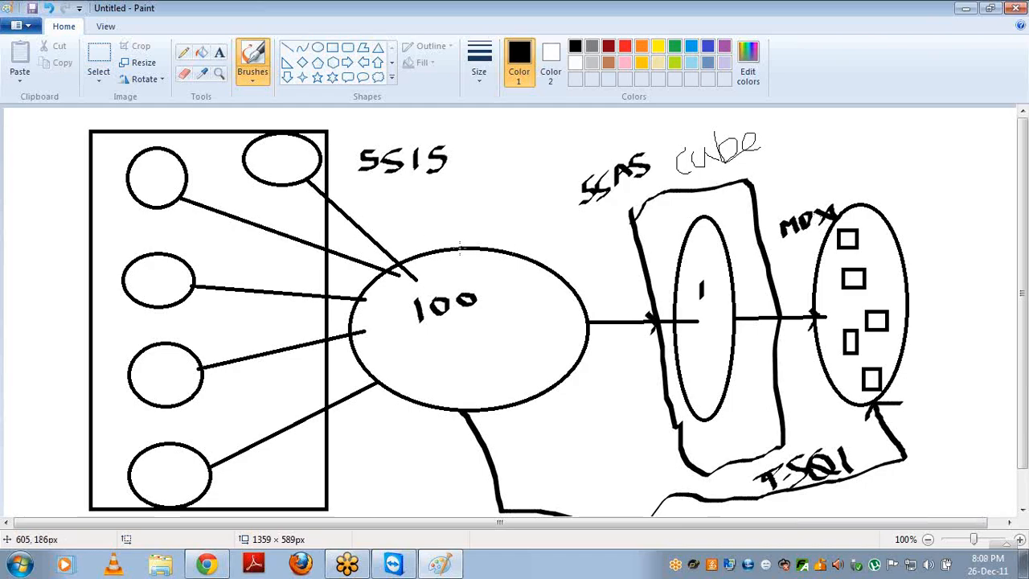
- Brush an upward arrow rising from the top of the large ellipse toward the SSIS label
{"action": "left_click_drag", "start_coordinate": [460, 249], "coordinate": [462, 195]}
{"action": "mouse_move", "coordinate": [453, 211]}
{"action": "left_mouse_down"}
{"action": "mouse_move", "coordinate": [463, 195]}
{"action": "mouse_move", "coordinate": [478, 210]}
{"action": "left_mouse_up"}
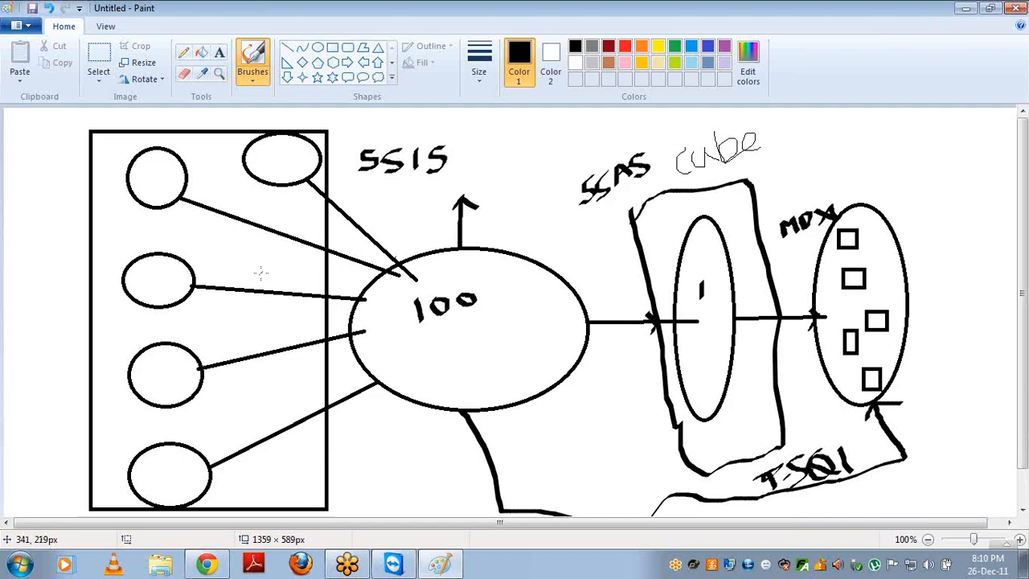
- Draw a flat ellipse about 169 × 71 px above the MDX label and overlap its top with a smaller one about 123 × 40 px
{"action": "left_click", "coordinate": [318, 48]}
{"action": "left_click_drag", "start_coordinate": [866, 143], "coordinate": [1002, 200]}
{"action": "left_click", "coordinate": [318, 48]}
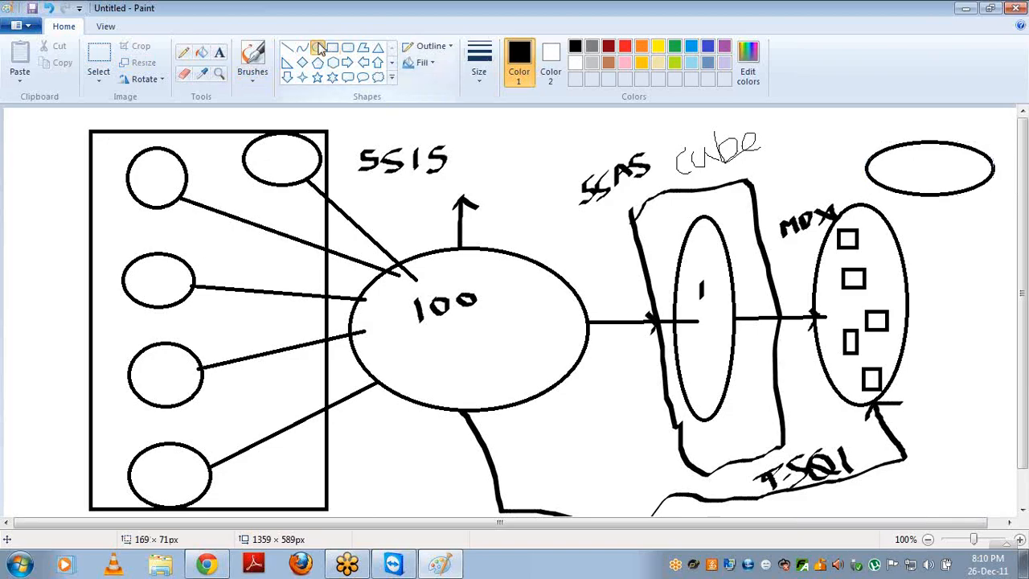
{"action": "left_click_drag", "start_coordinate": [883, 138], "coordinate": [977, 169]}
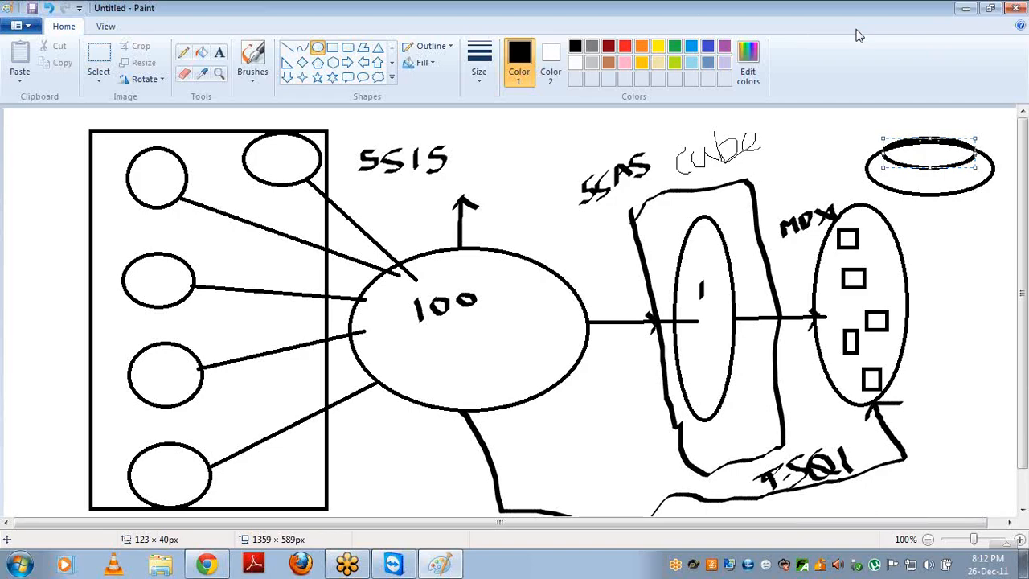
- Close Paint without saving the drawing
{"action": "left_click", "coordinate": [1018, 11]}
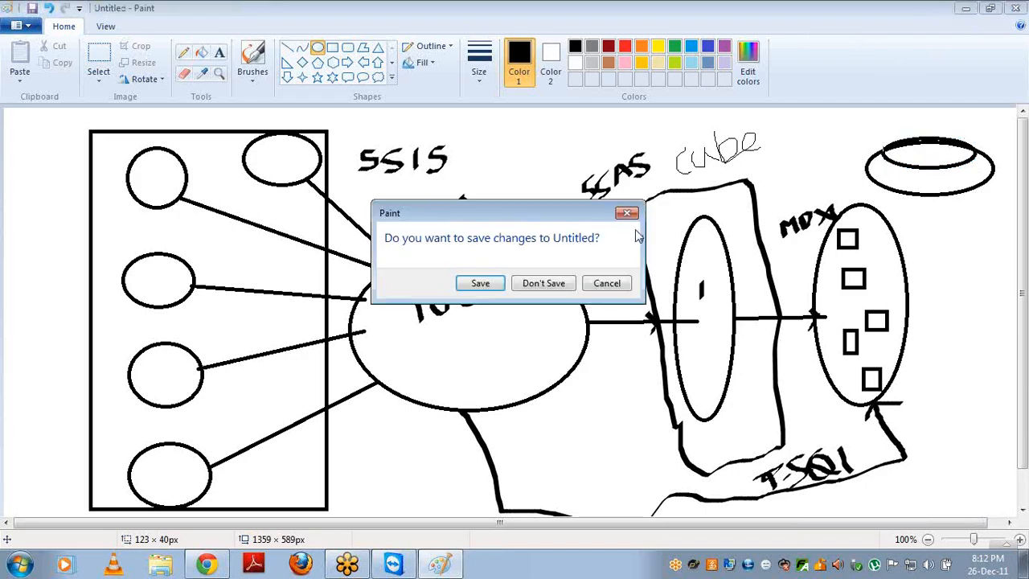
{"action": "left_click", "coordinate": [561, 284]}
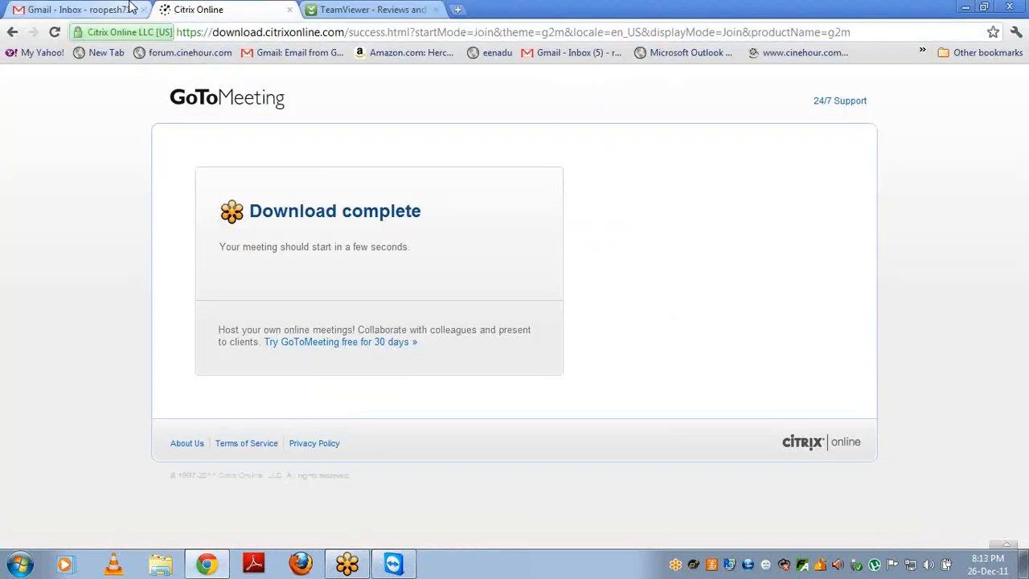
- Close both open chat windows in the Gmail inbox and move the Citrix Online tab to the end of the browser tabs
{"action": "left_click", "coordinate": [131, 8]}
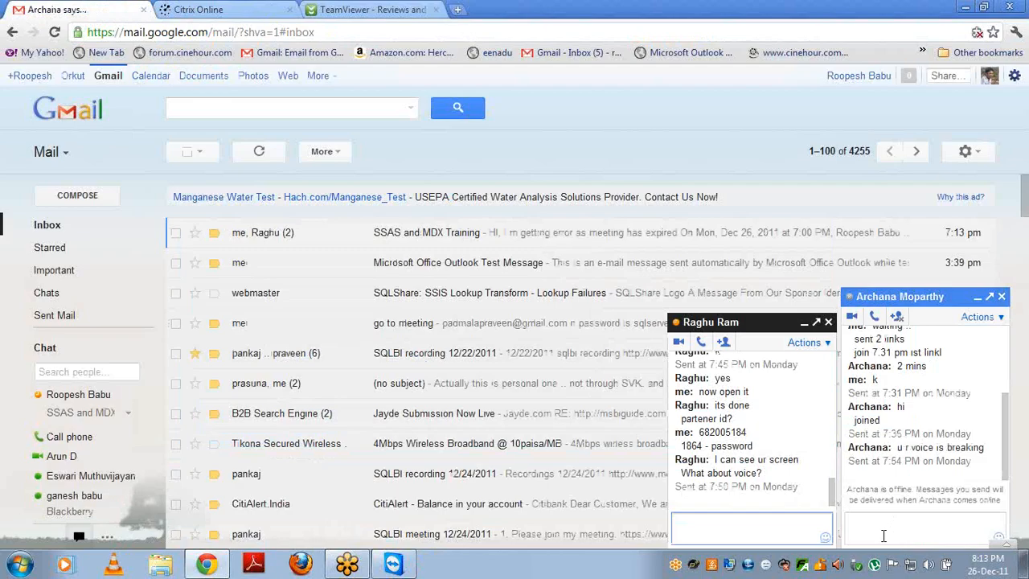
{"action": "left_click", "coordinate": [884, 534]}
{"action": "key", "text": "Escape"}
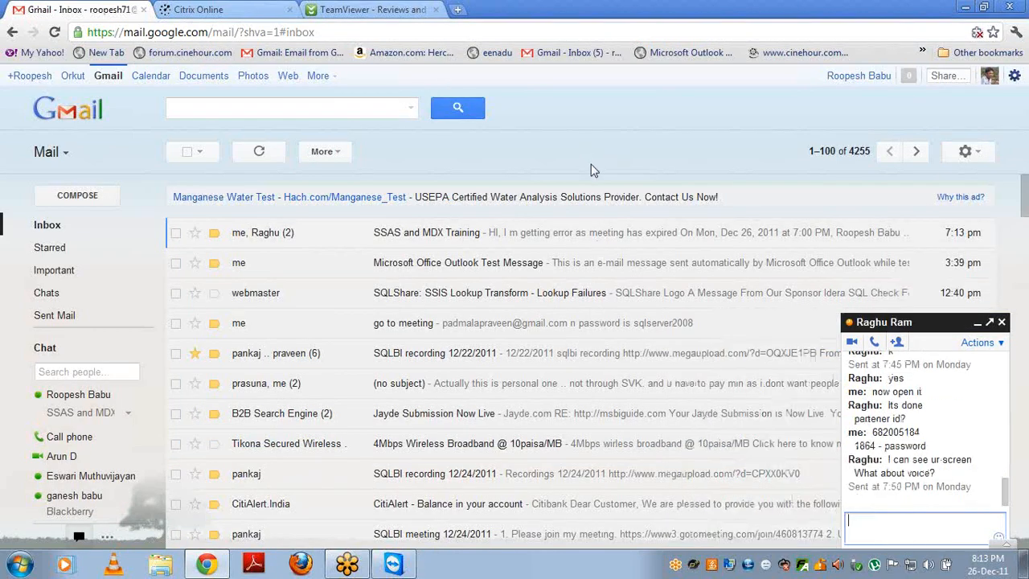
{"action": "key", "text": "Escape"}
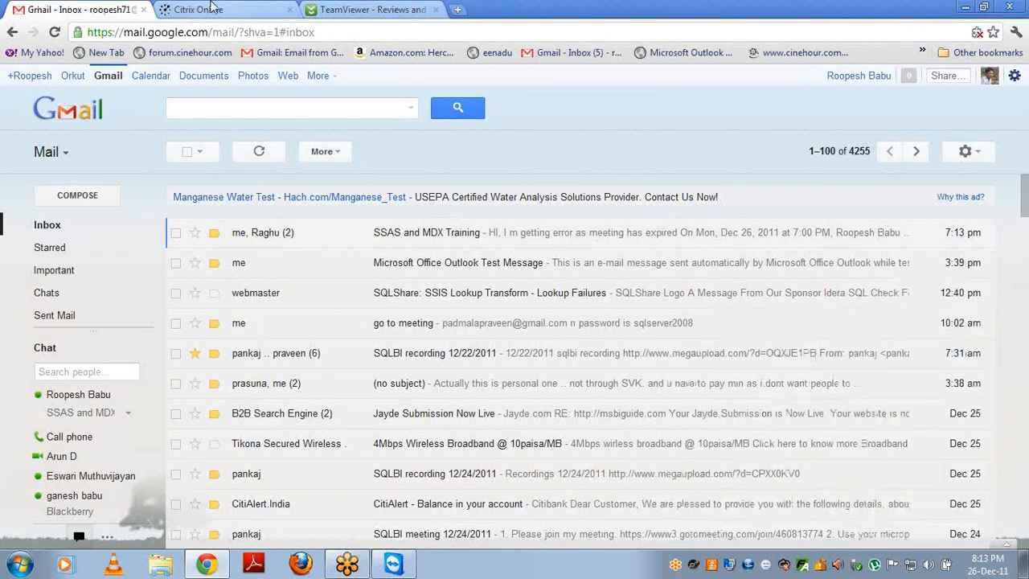
{"action": "left_click_drag", "start_coordinate": [211, 7], "coordinate": [370, 8]}
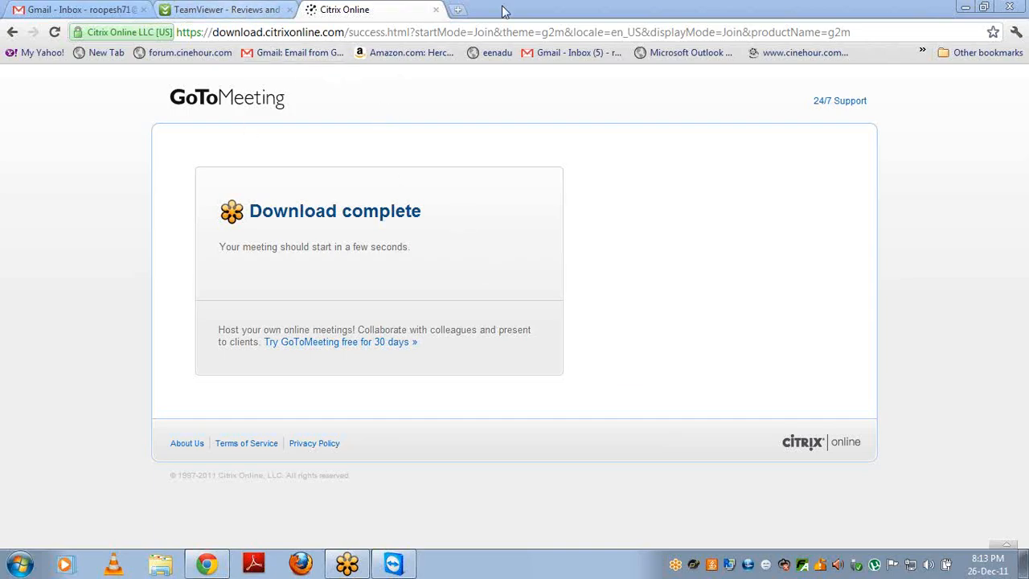
- Show the desktop and examine the installed tools in the Microsoft SQL Server 2008 program group
{"action": "key", "text": "super+d"}
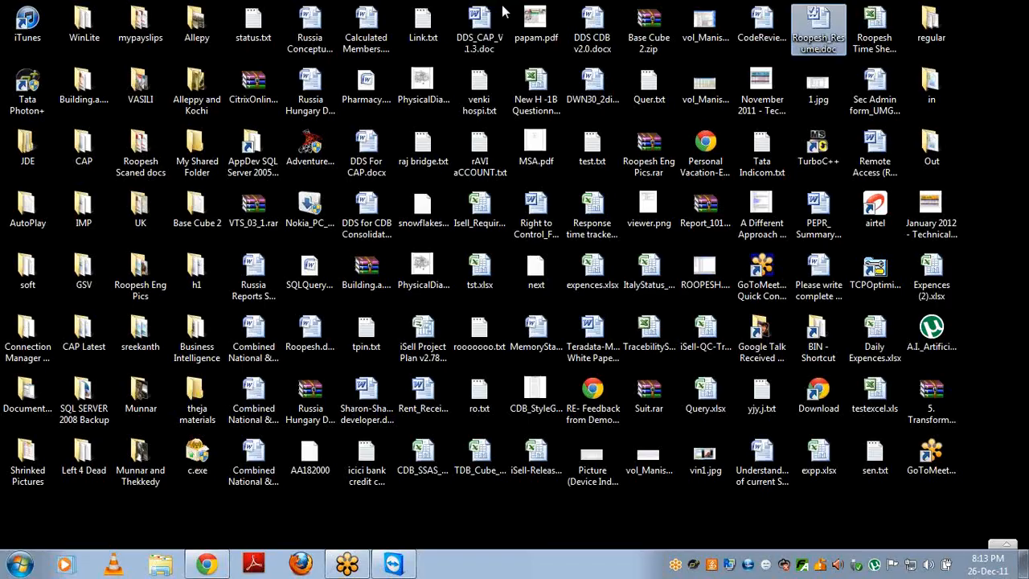
{"action": "left_click", "coordinate": [19, 563]}
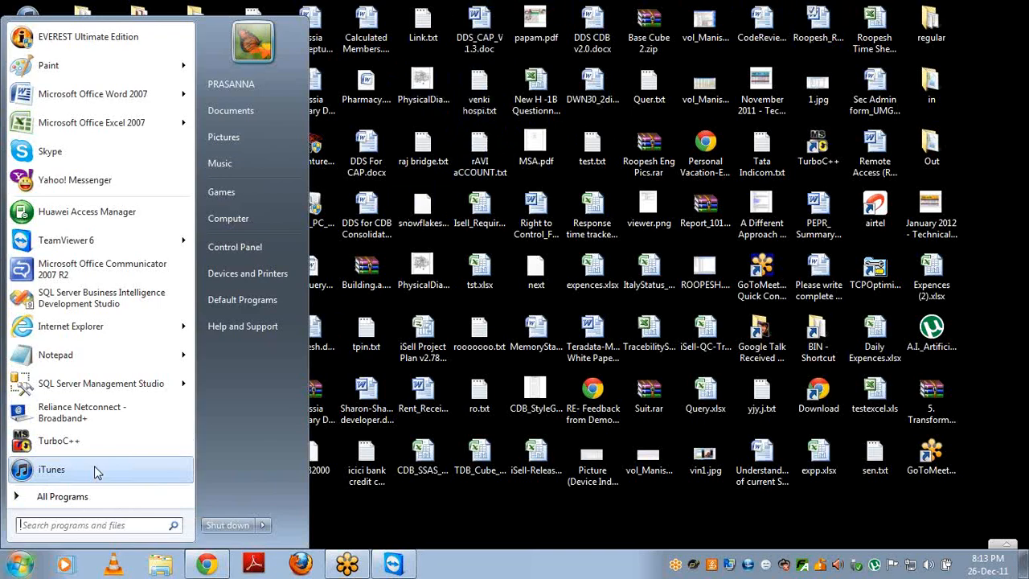
{"action": "left_click", "coordinate": [84, 505]}
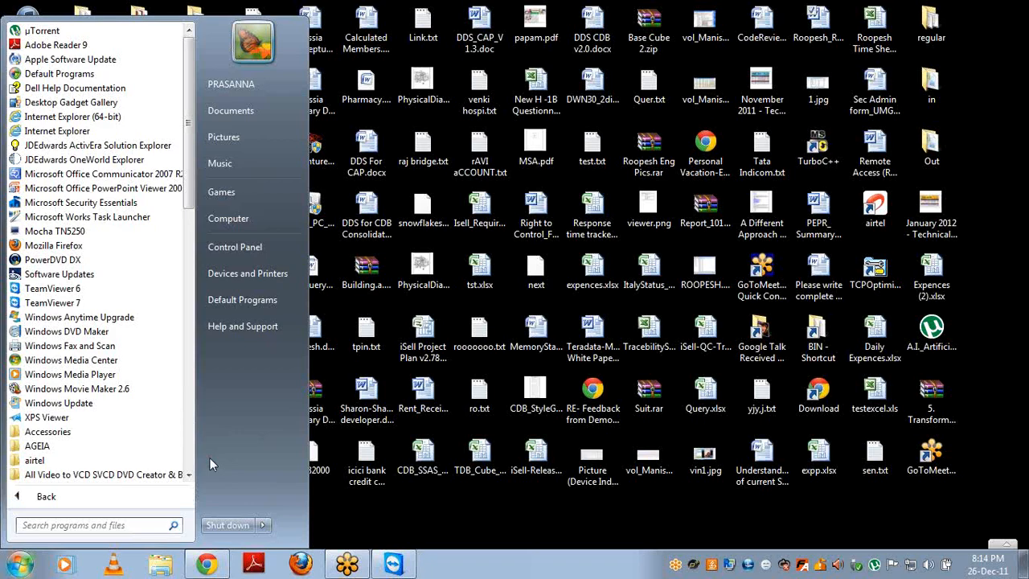
{"action": "left_click", "coordinate": [188, 476]}
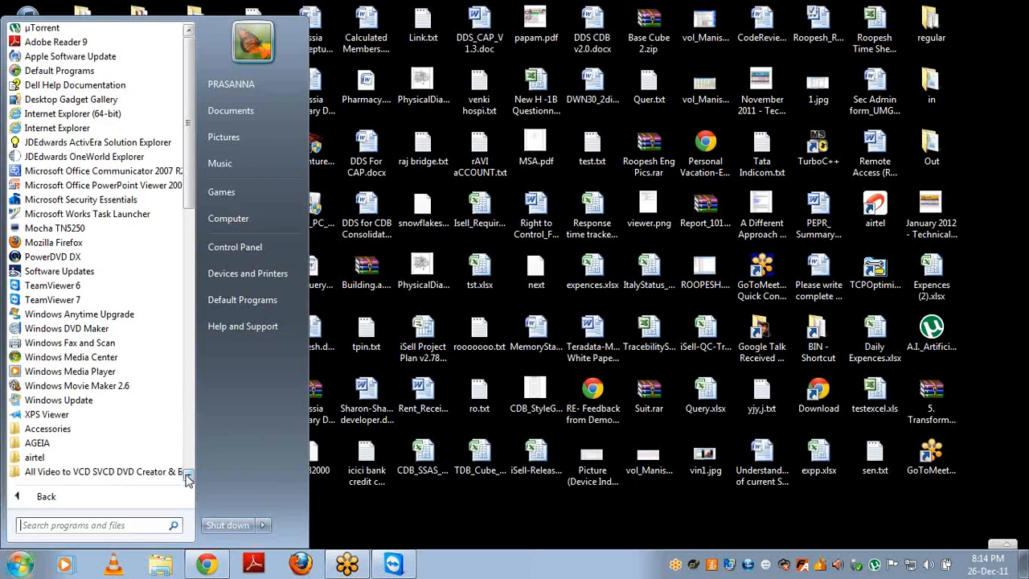
{"action": "left_click_drag", "start_coordinate": [188, 476], "coordinate": [190, 478]}
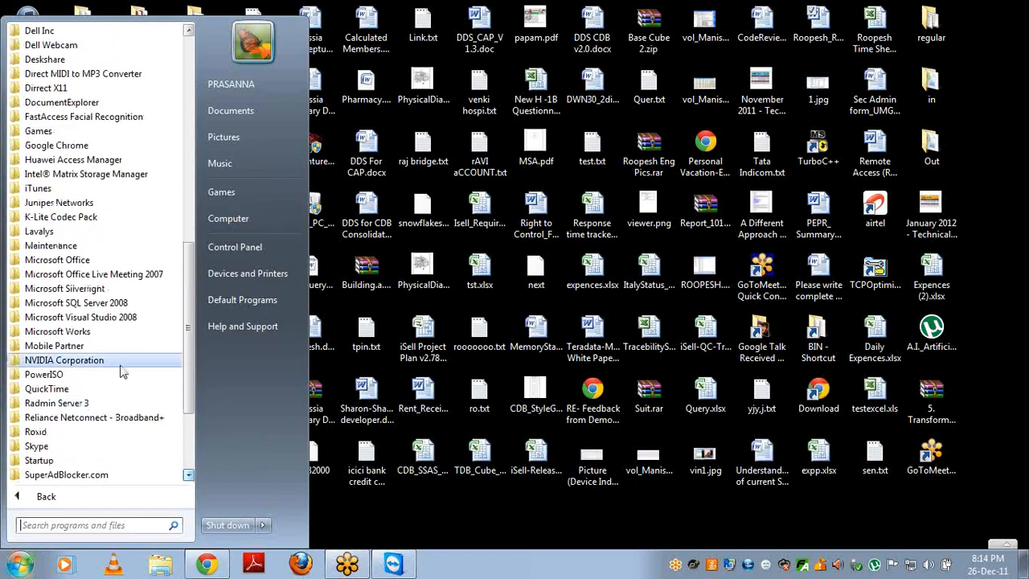
{"action": "left_click", "coordinate": [100, 304]}
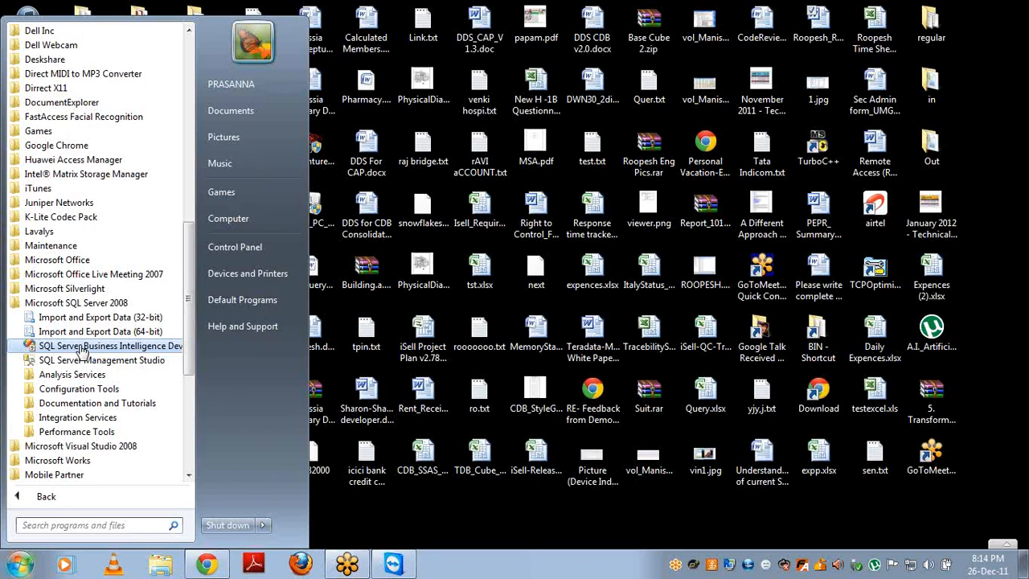
{"action": "left_click", "coordinate": [858, 368]}
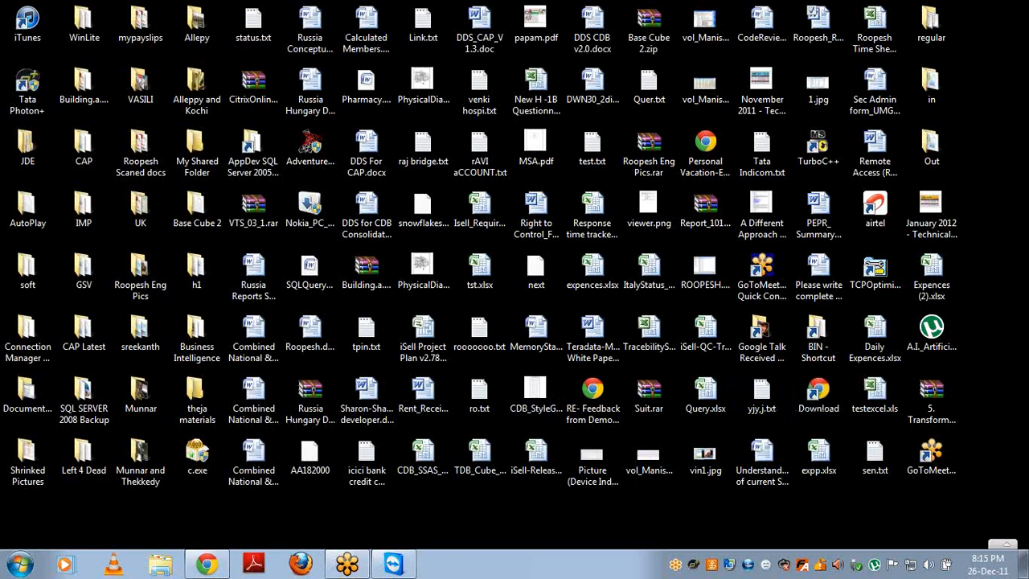
- Try to launch SQL Server Configuration Manager from the SQL Server 2008 configuration tools
{"action": "left_click", "coordinate": [20, 564]}
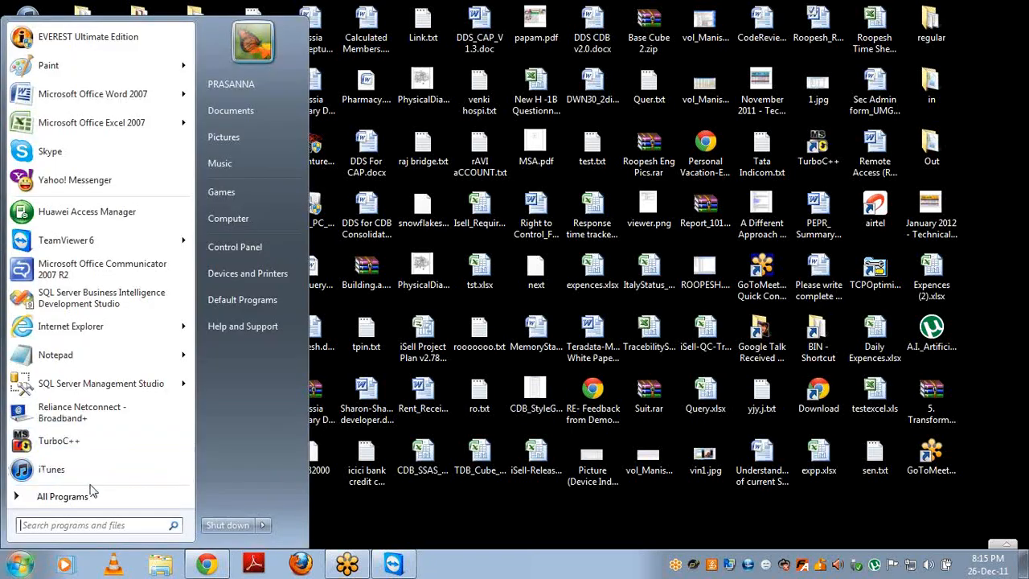
{"action": "left_click", "coordinate": [81, 495]}
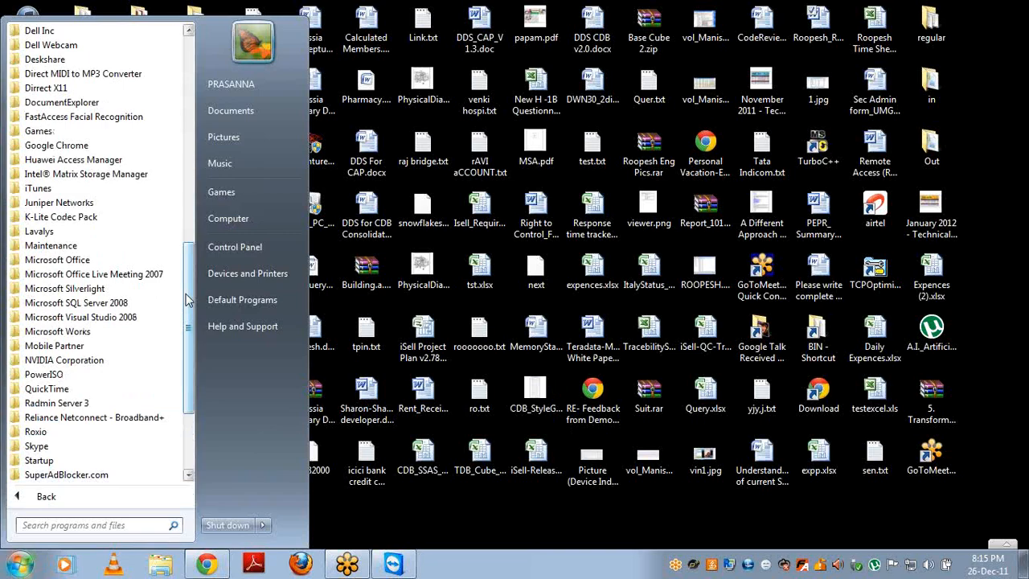
{"action": "left_click", "coordinate": [133, 303]}
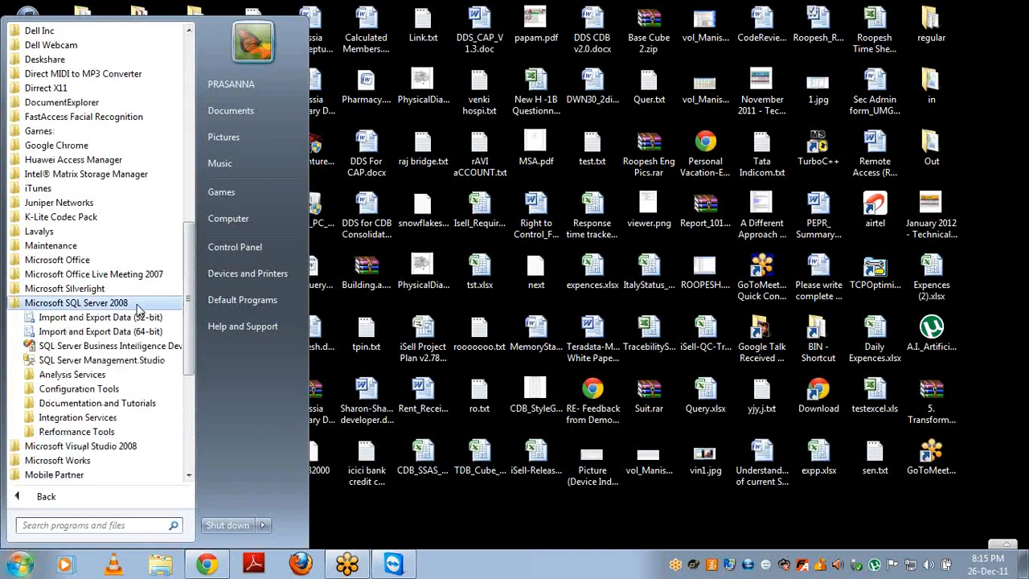
{"action": "left_click", "coordinate": [92, 391]}
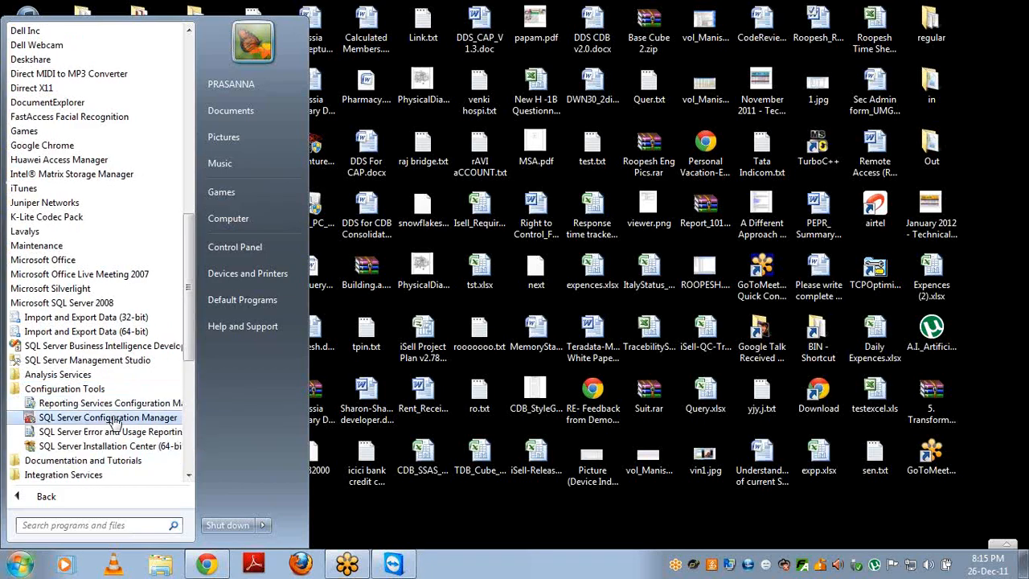
{"action": "left_click", "coordinate": [113, 418]}
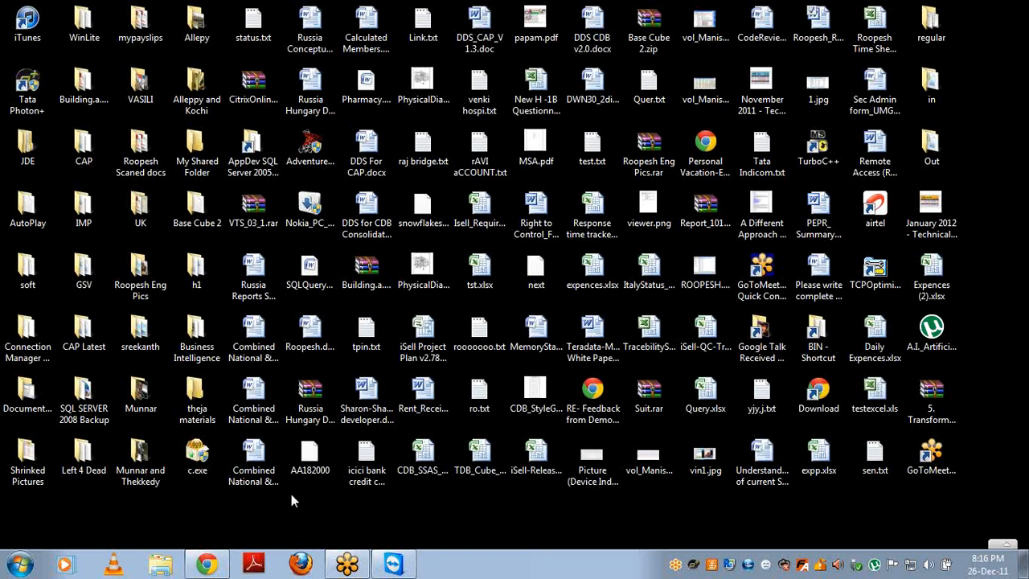
- Launch SQL Server Configuration Manager from the Microsoft SQL Server 2008 configuration tools and maximize its window
{"action": "left_click", "coordinate": [20, 564]}
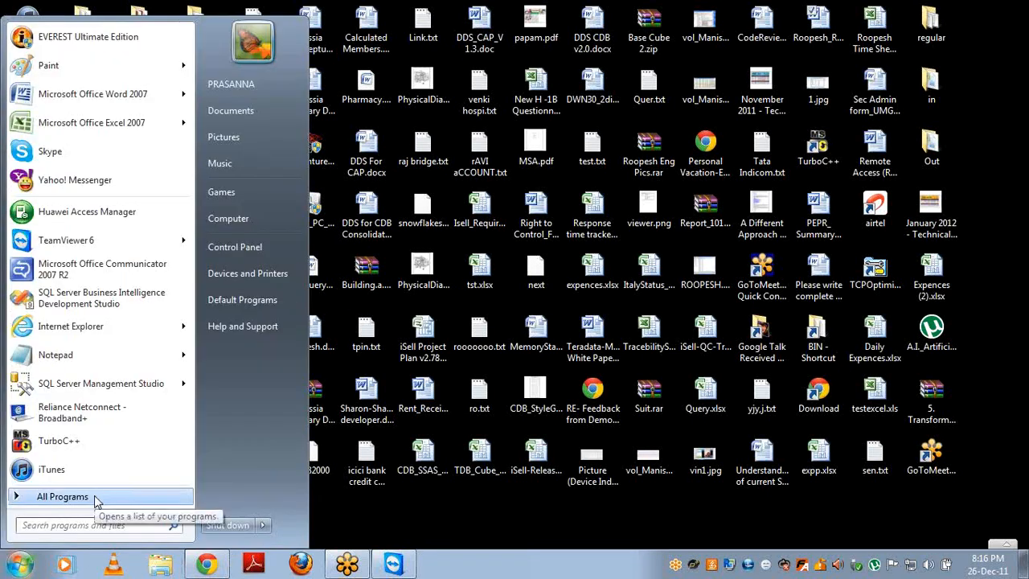
{"action": "left_click", "coordinate": [95, 499]}
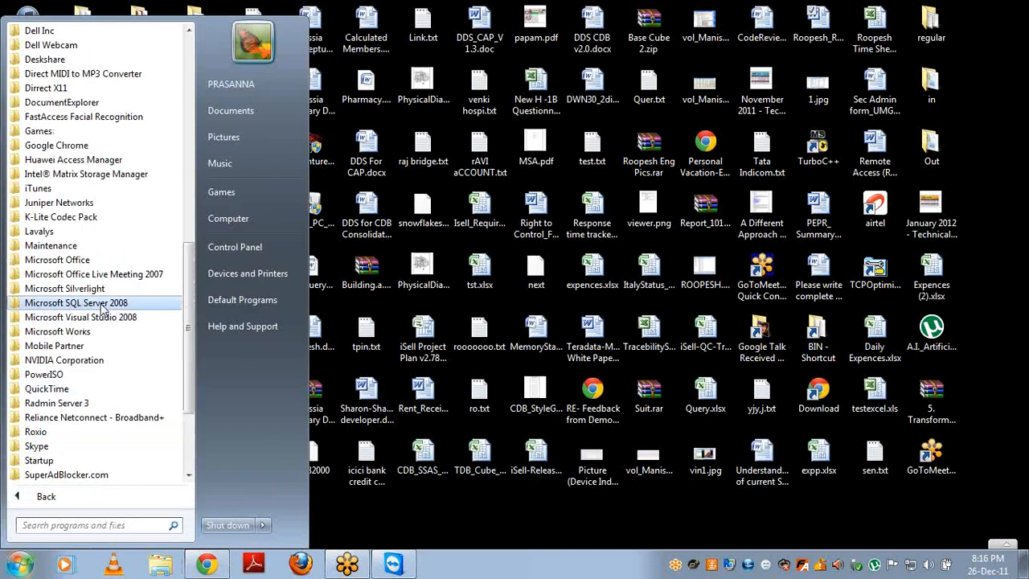
{"action": "left_click", "coordinate": [103, 308]}
{"action": "left_click", "coordinate": [90, 391]}
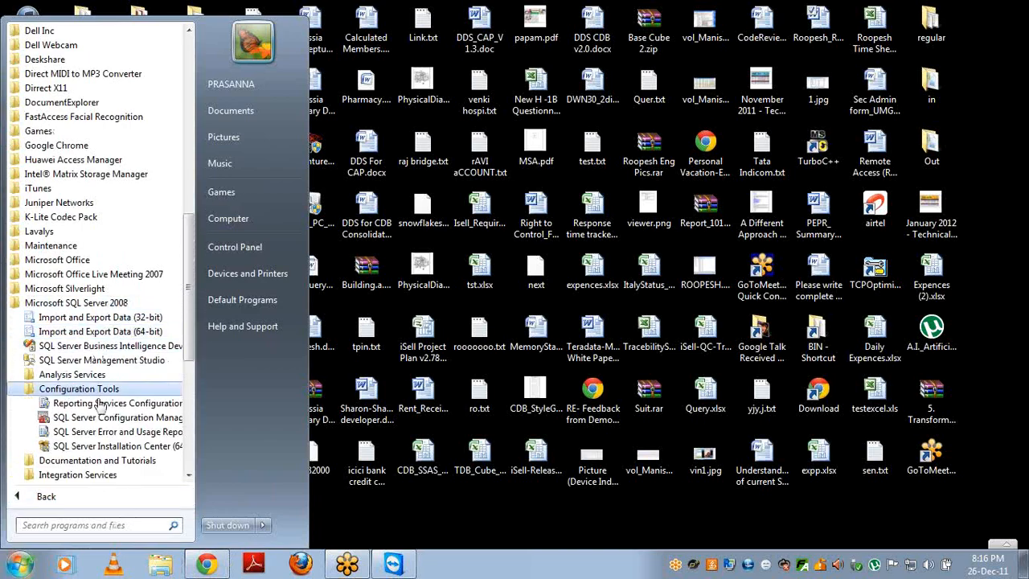
{"action": "left_click", "coordinate": [89, 418]}
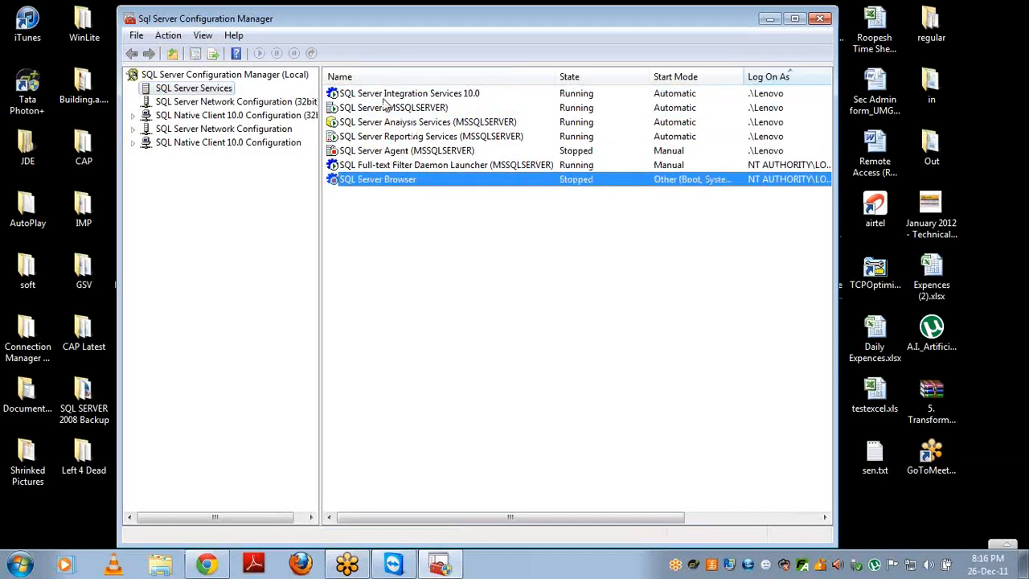
{"action": "double_click", "coordinate": [469, 22]}
- Review the SQL Server, Analysis Services, Reporting Services, Integration Services and SQL Server Agent entries in the services list
{"action": "left_click", "coordinate": [282, 101]}
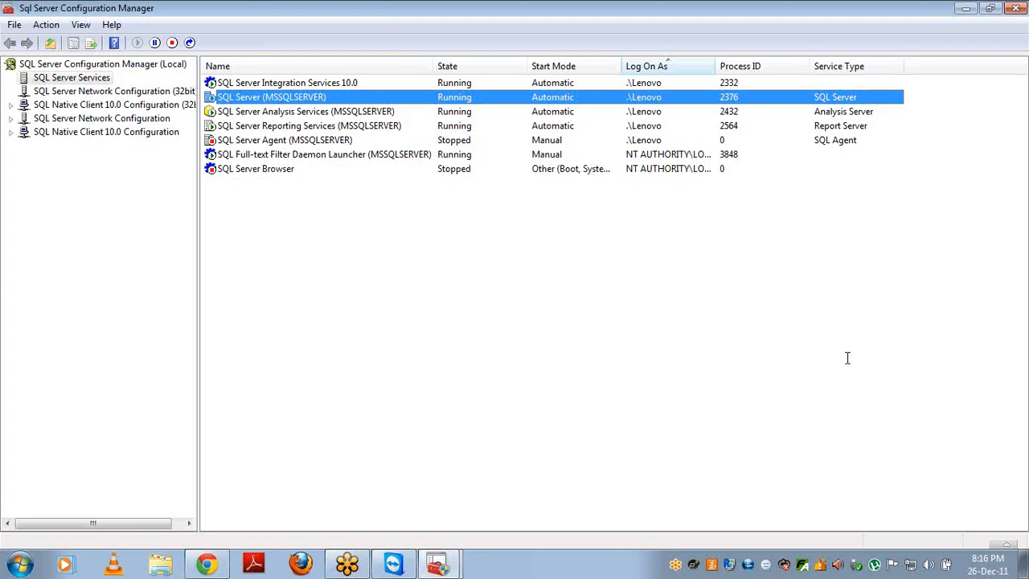
{"action": "left_click", "coordinate": [309, 120]}
{"action": "left_click", "coordinate": [309, 114]}
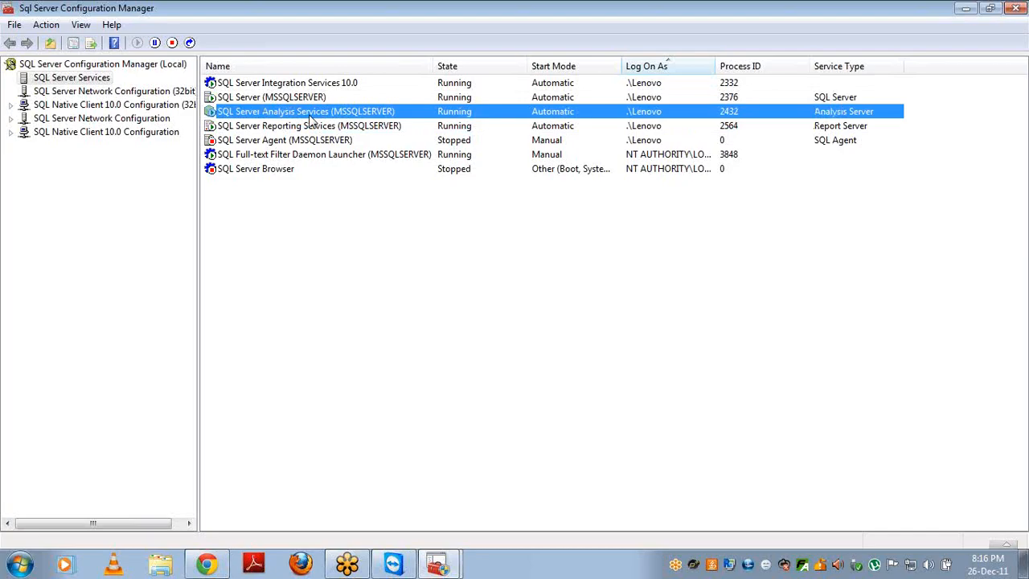
{"action": "left_click", "coordinate": [310, 127]}
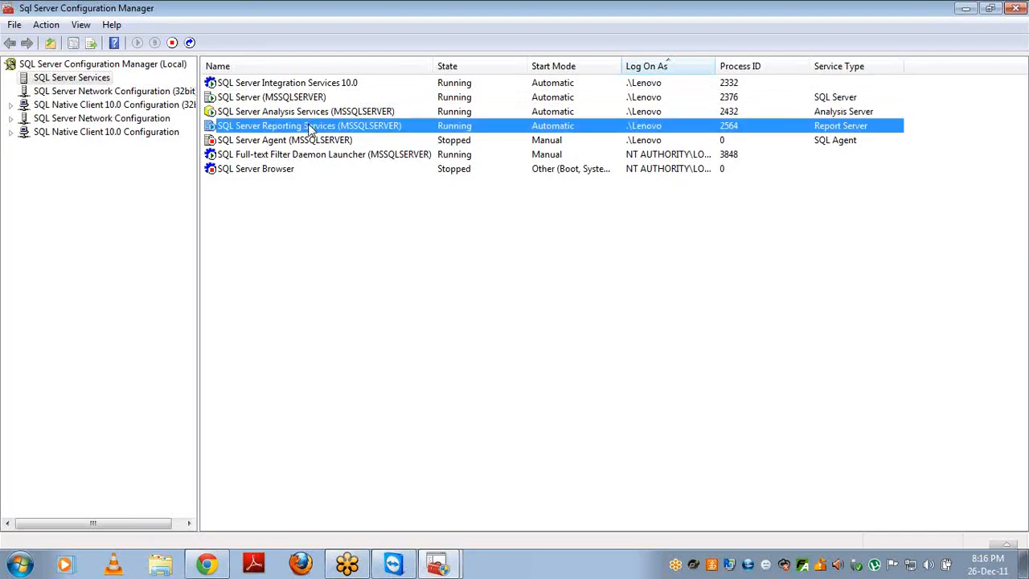
{"action": "left_click", "coordinate": [302, 84]}
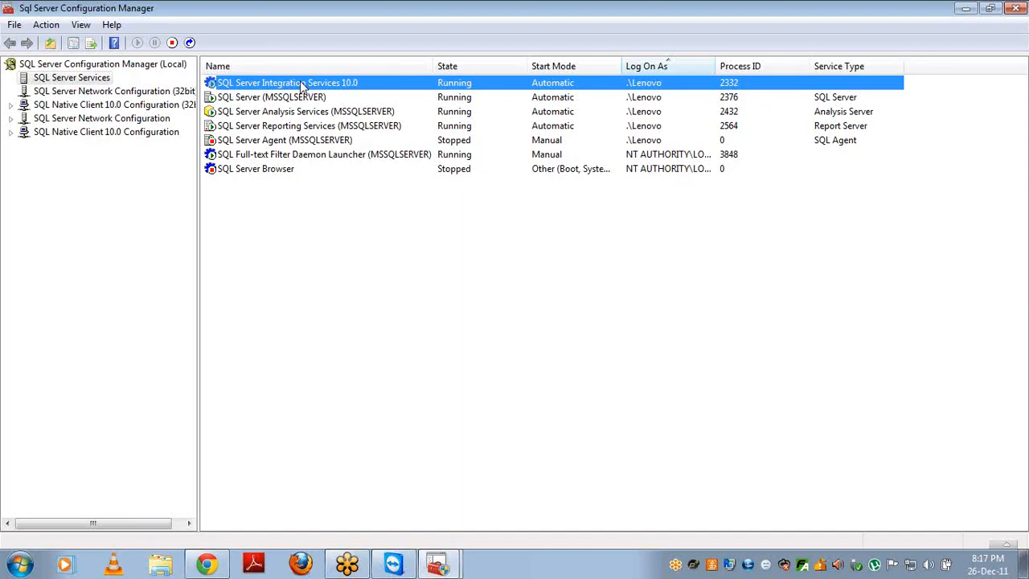
{"action": "left_click", "coordinate": [283, 142]}
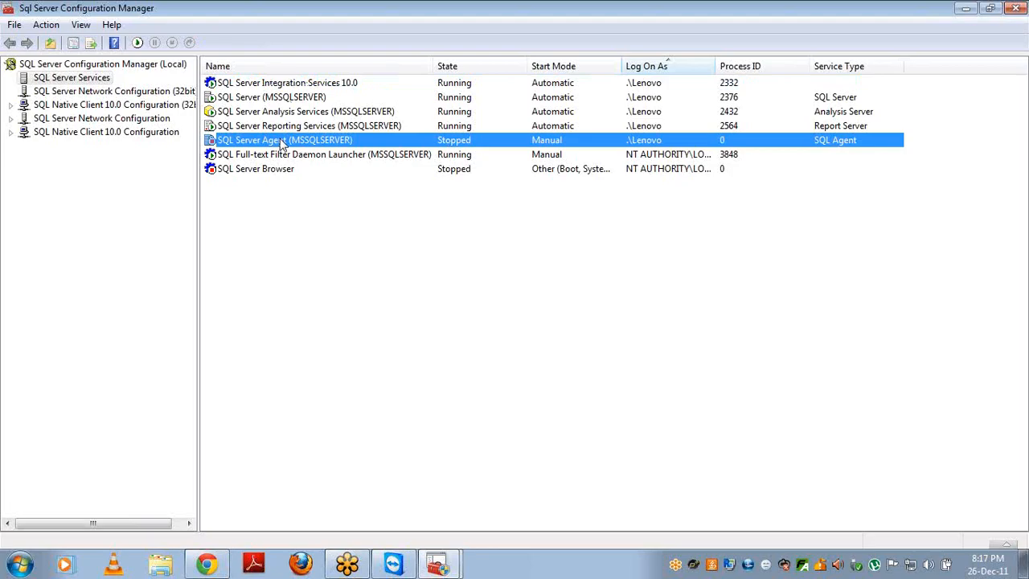
- Set the start mode of the SQL Server Analysis Services (MSSQLSERVER) service to Disabled and confirm its properties
{"action": "left_click", "coordinate": [283, 114]}
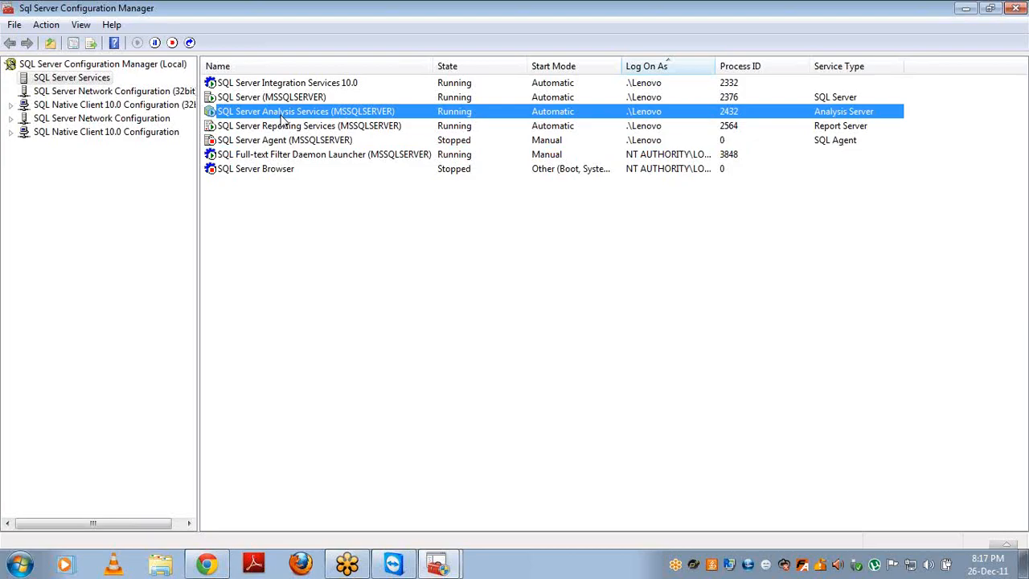
{"action": "right_click", "coordinate": [283, 115]}
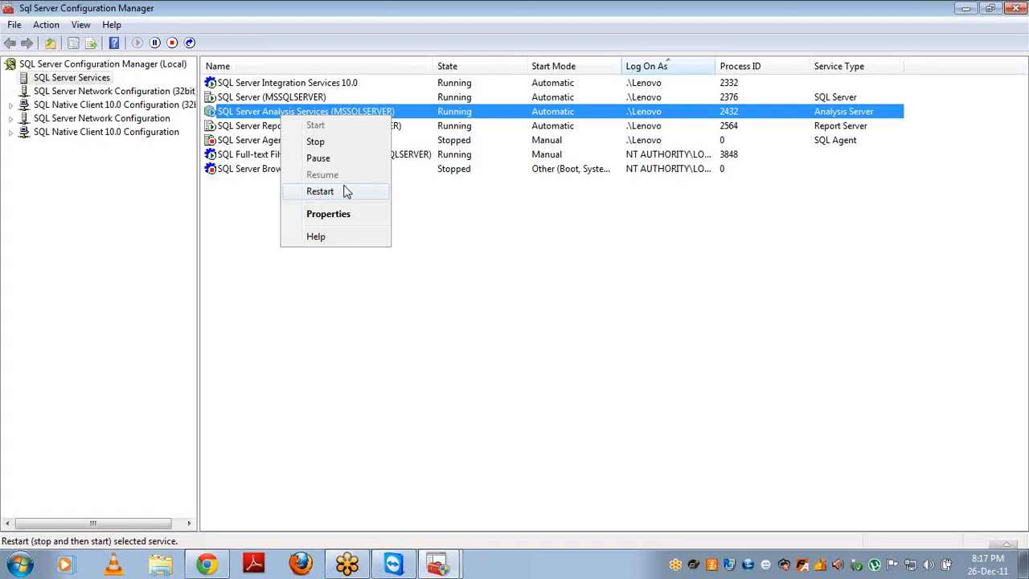
{"action": "left_click", "coordinate": [341, 217]}
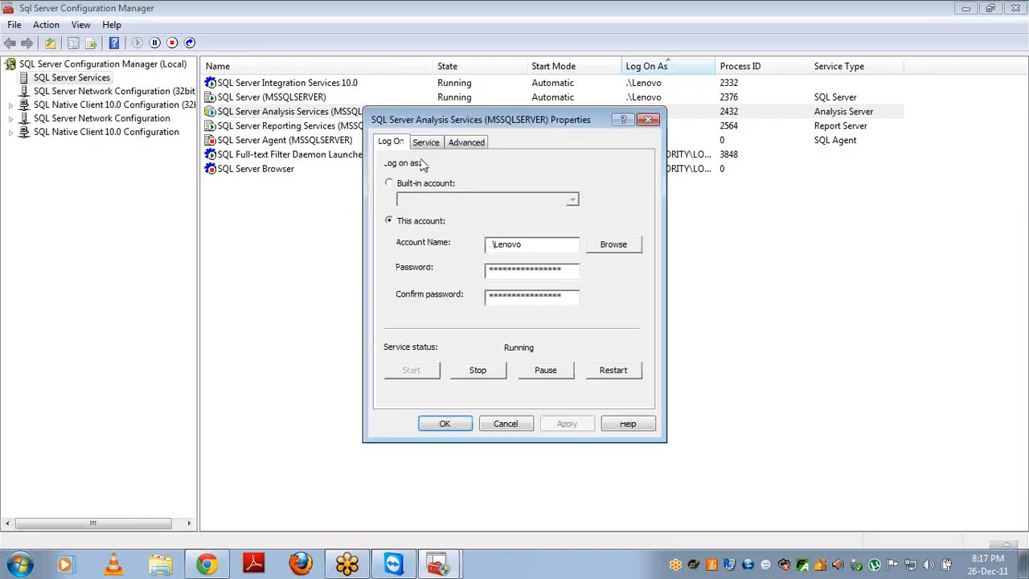
{"action": "left_click", "coordinate": [427, 144]}
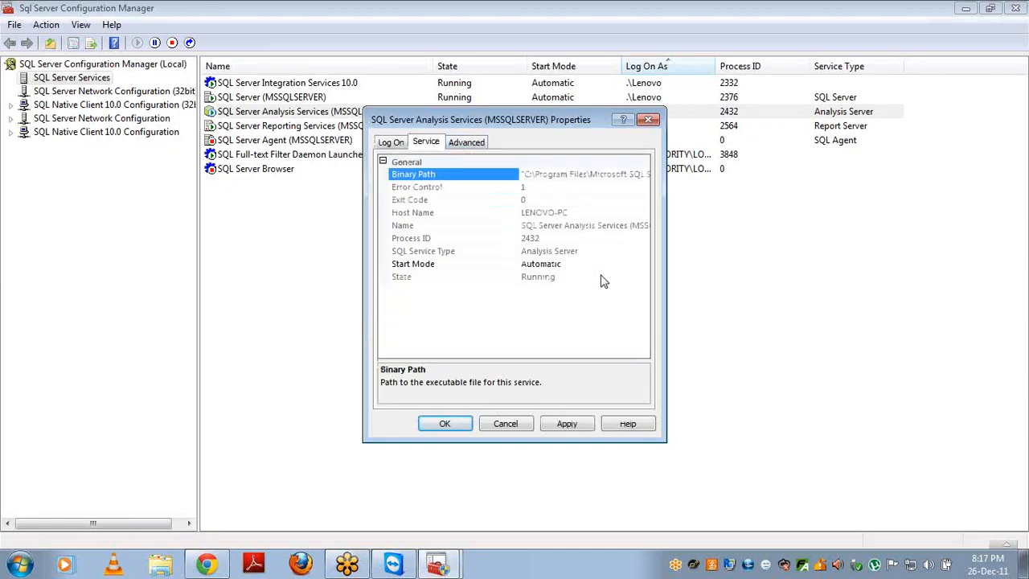
{"action": "left_click", "coordinate": [643, 266]}
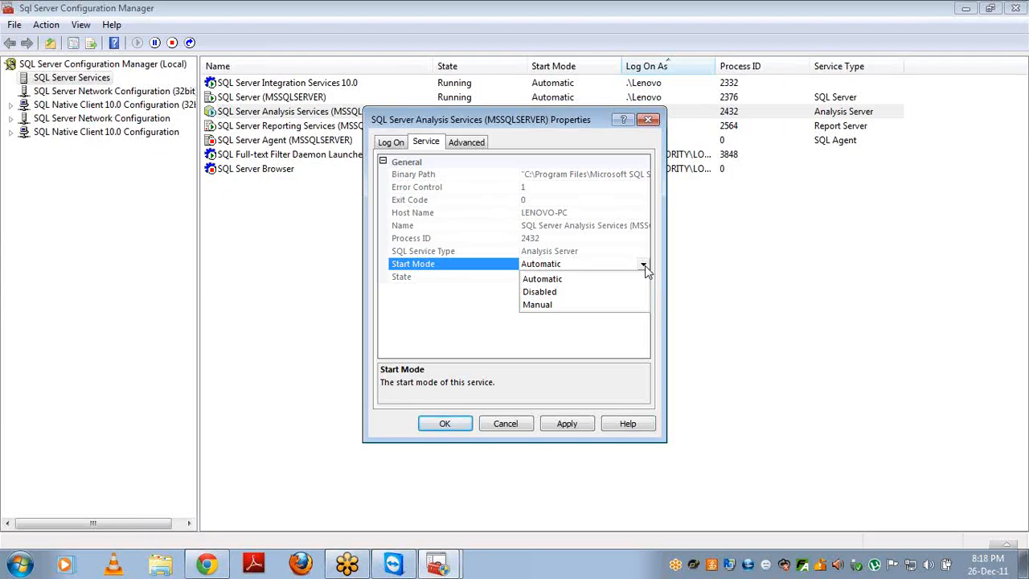
{"action": "left_click", "coordinate": [599, 290]}
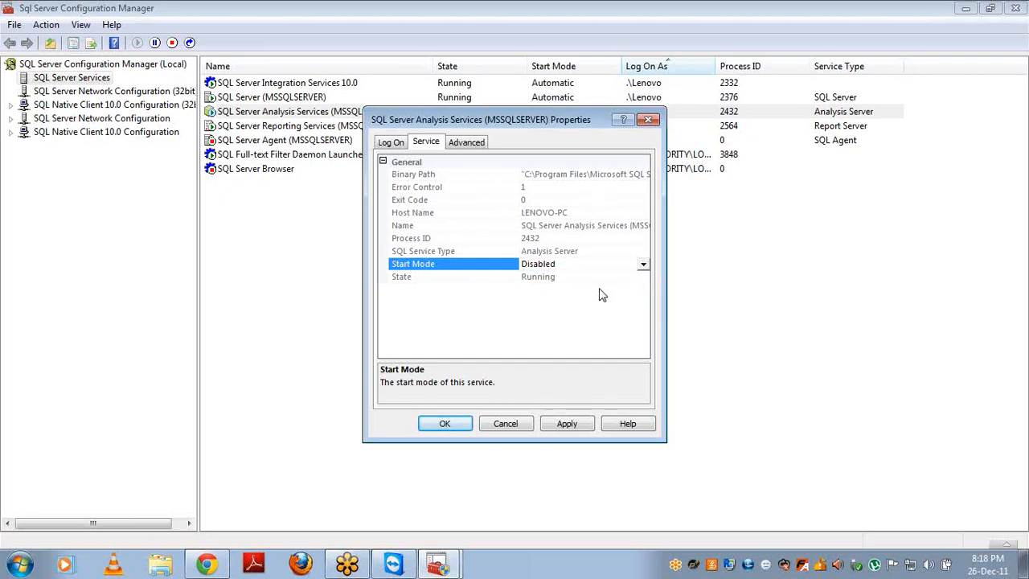
{"action": "left_click", "coordinate": [445, 423]}
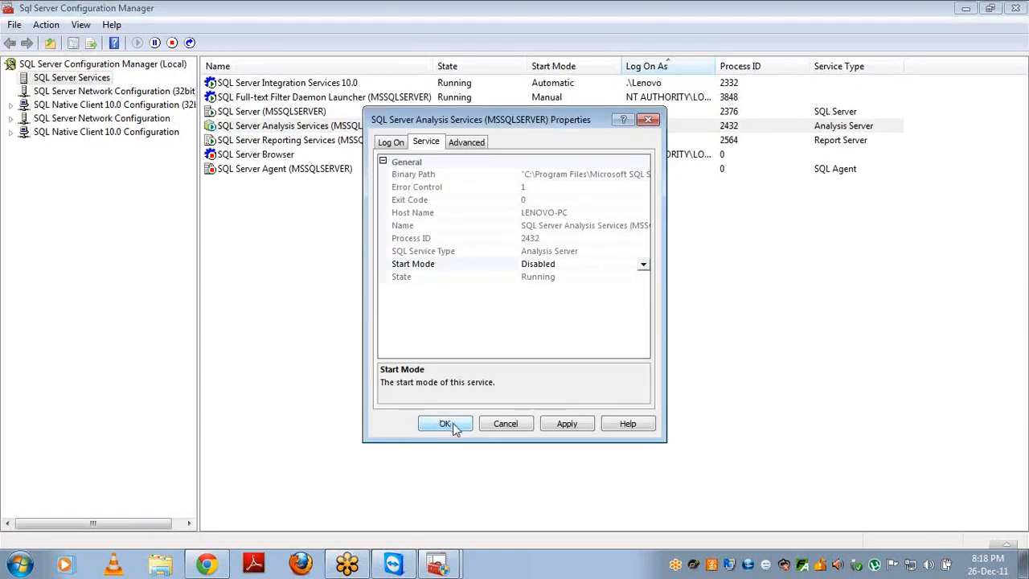
{"action": "left_click", "coordinate": [447, 424]}
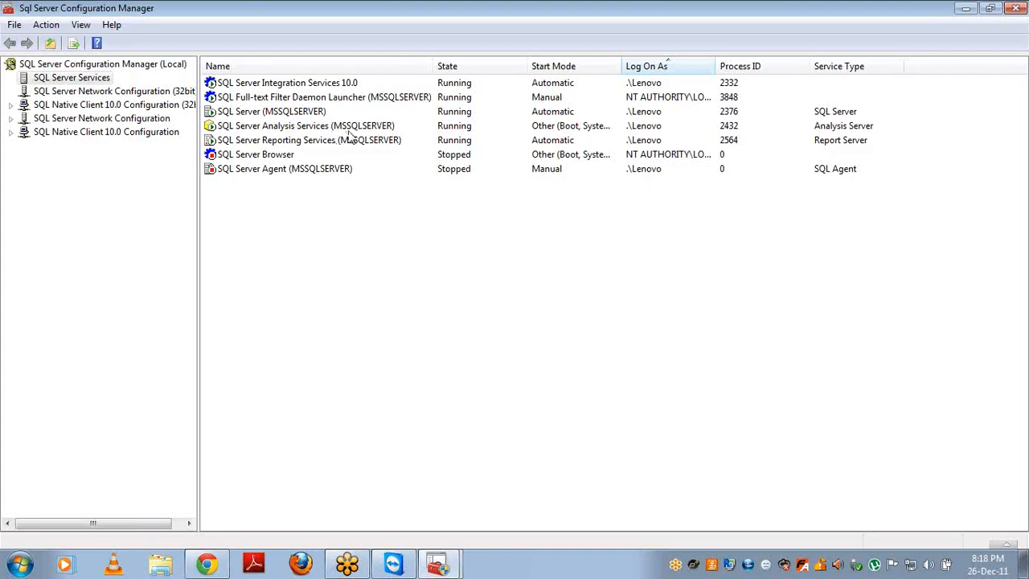
- Check the service settings in the properties of SQL Server Analysis Services (MSSQLSERVER) without changing them
{"action": "right_click", "coordinate": [250, 127]}
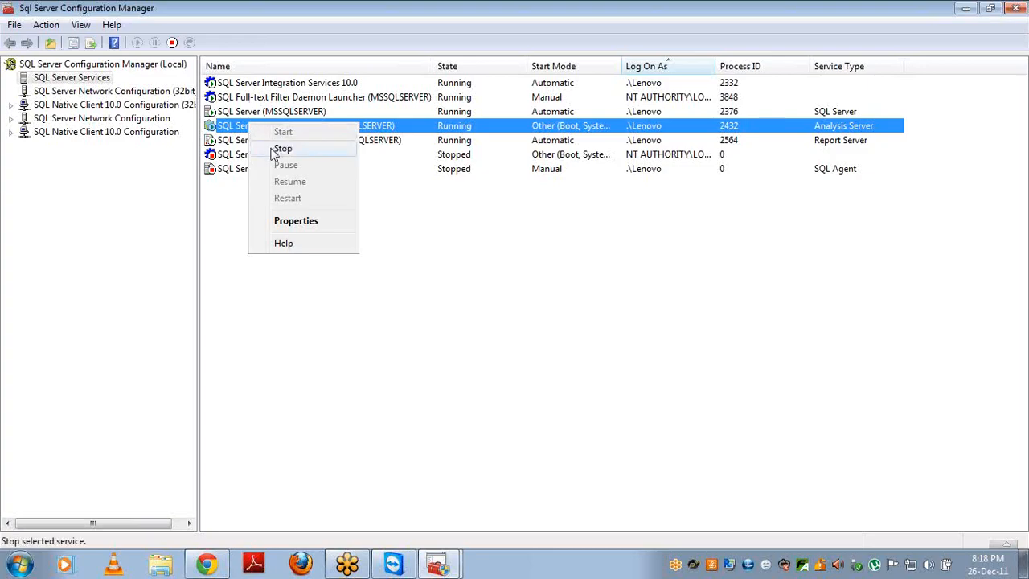
{"action": "left_click", "coordinate": [281, 223]}
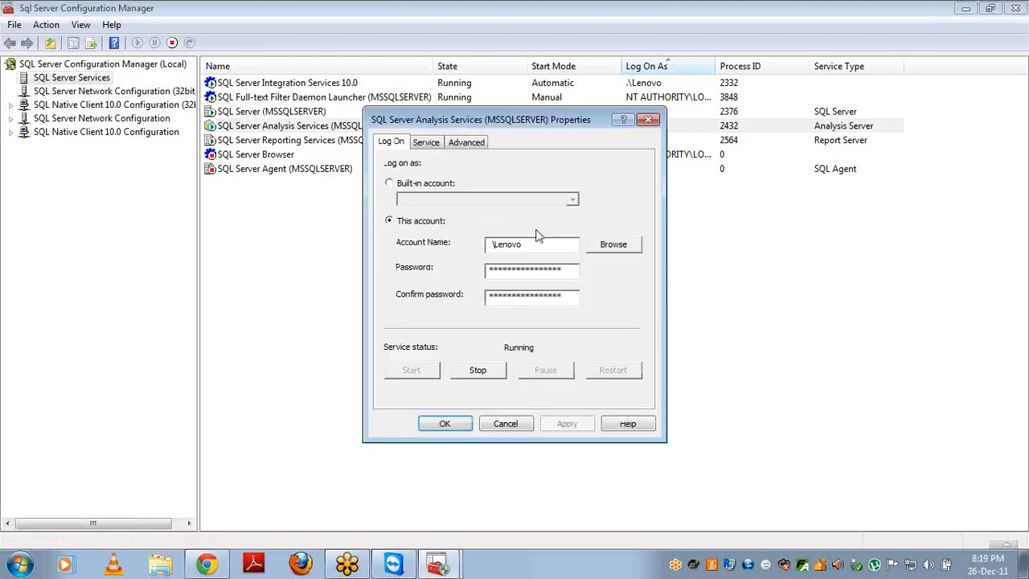
{"action": "left_click", "coordinate": [426, 142]}
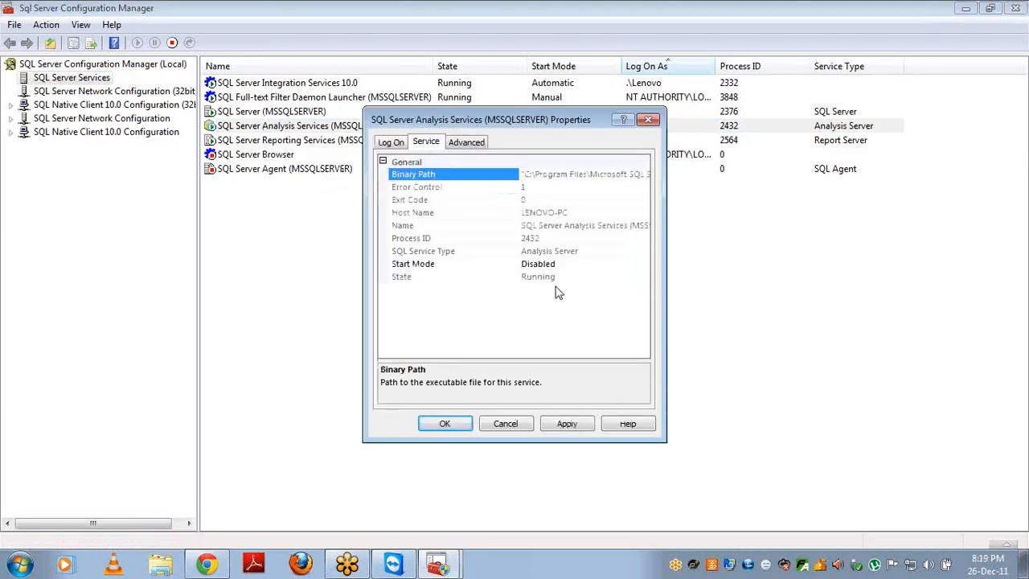
{"action": "left_click", "coordinate": [504, 426]}
- Stop the SQL Server Analysis Services (MSSQLSERVER) service and refresh the services list
{"action": "right_click", "coordinate": [363, 127]}
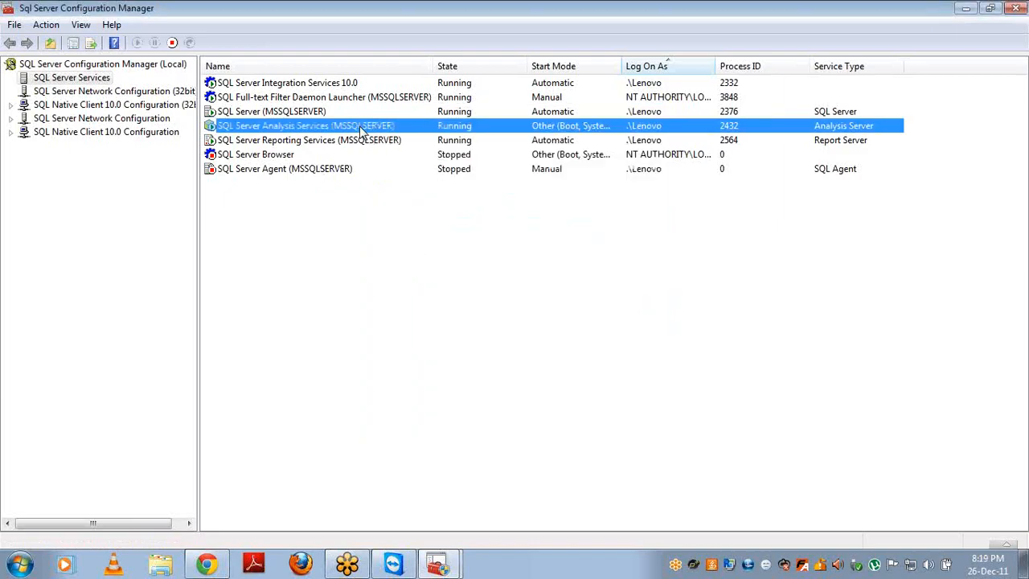
{"action": "left_click", "coordinate": [389, 151]}
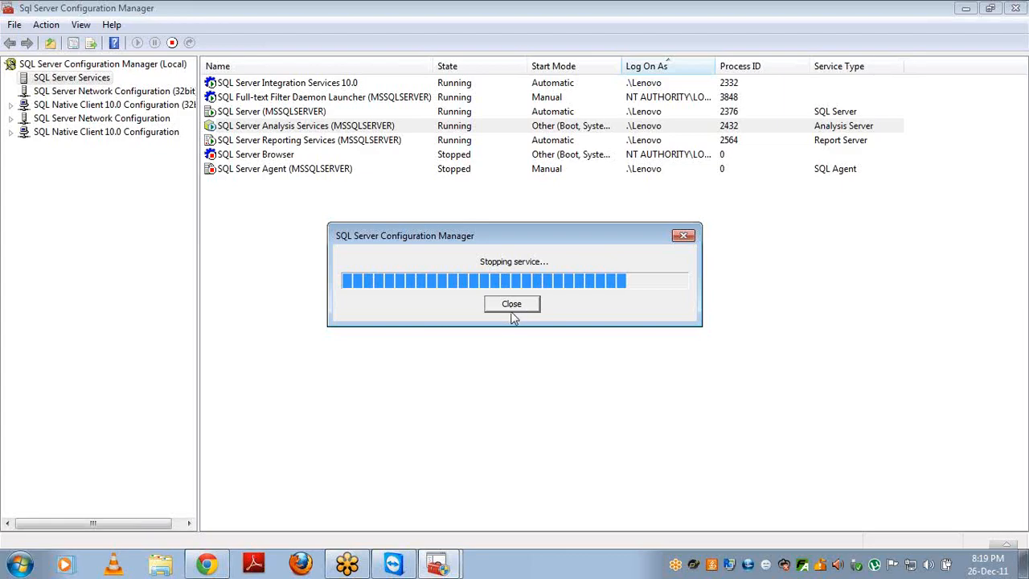
{"action": "left_click", "coordinate": [512, 311]}
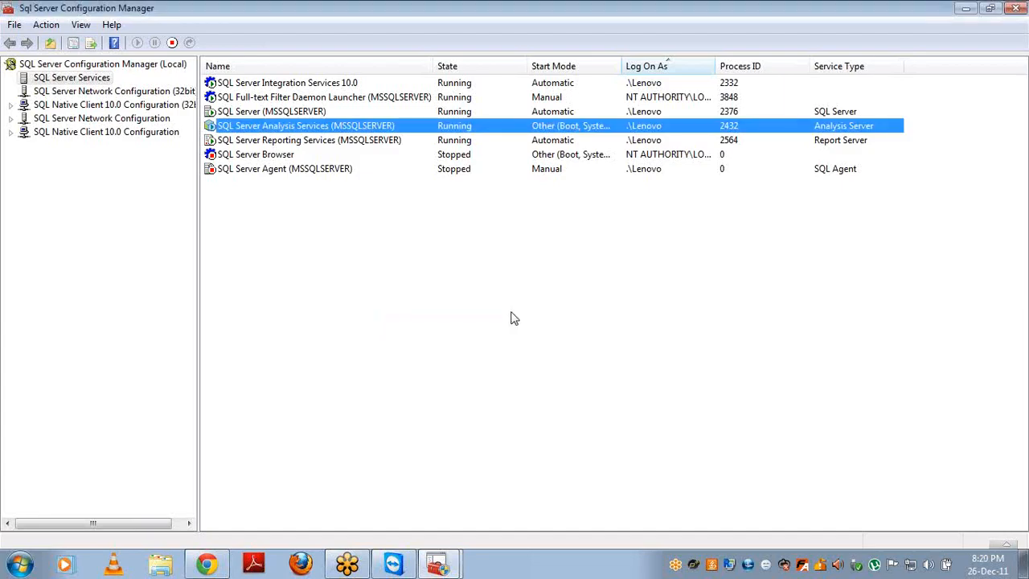
{"action": "left_click", "coordinate": [427, 295]}
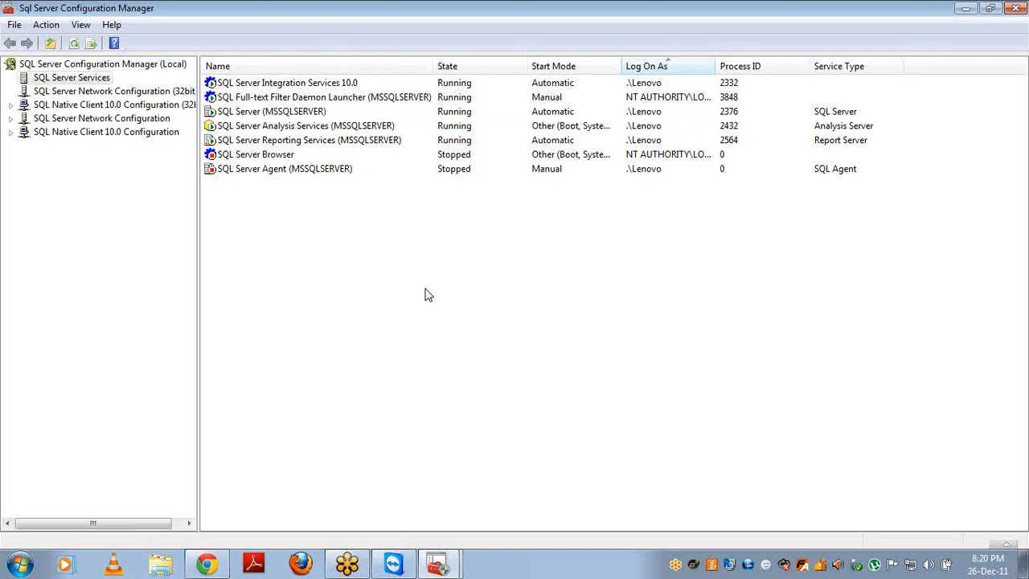
{"action": "key", "text": "F5"}
- Set the start mode of SQL Server Analysis Services (MSSQLSERVER) to Automatic and start the service
{"action": "right_click", "coordinate": [320, 131]}
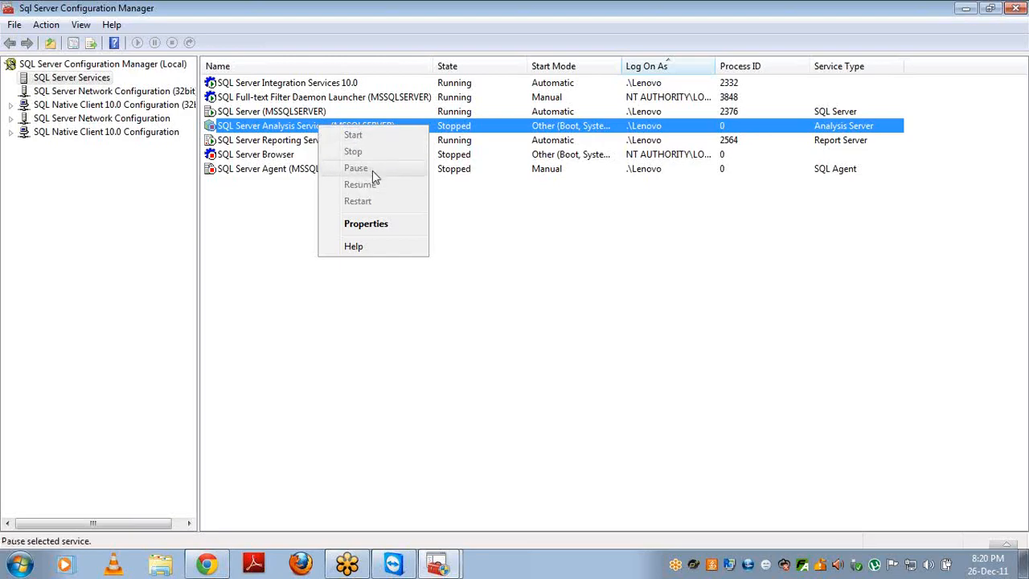
{"action": "left_click", "coordinate": [382, 223]}
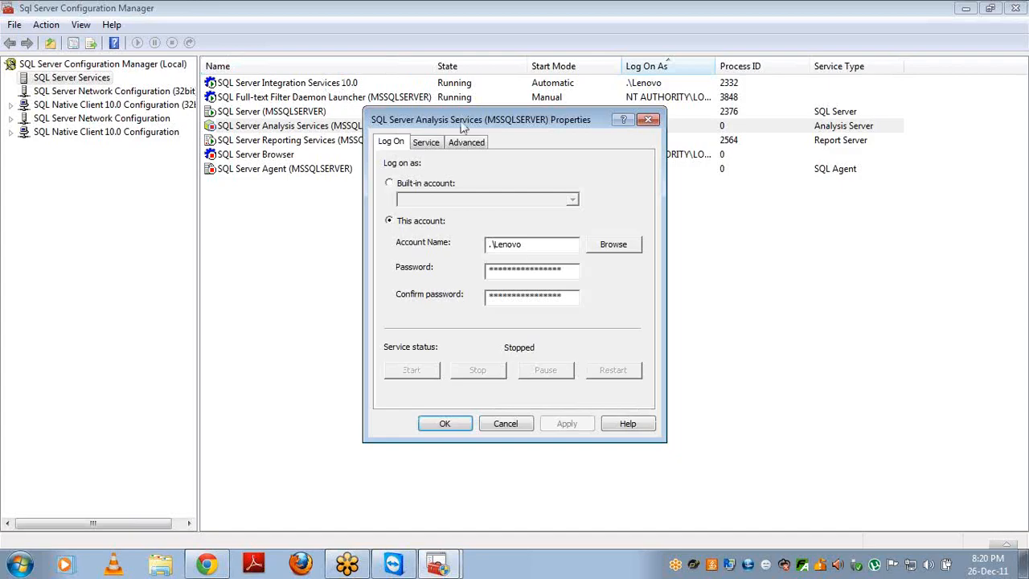
{"action": "left_click", "coordinate": [427, 143]}
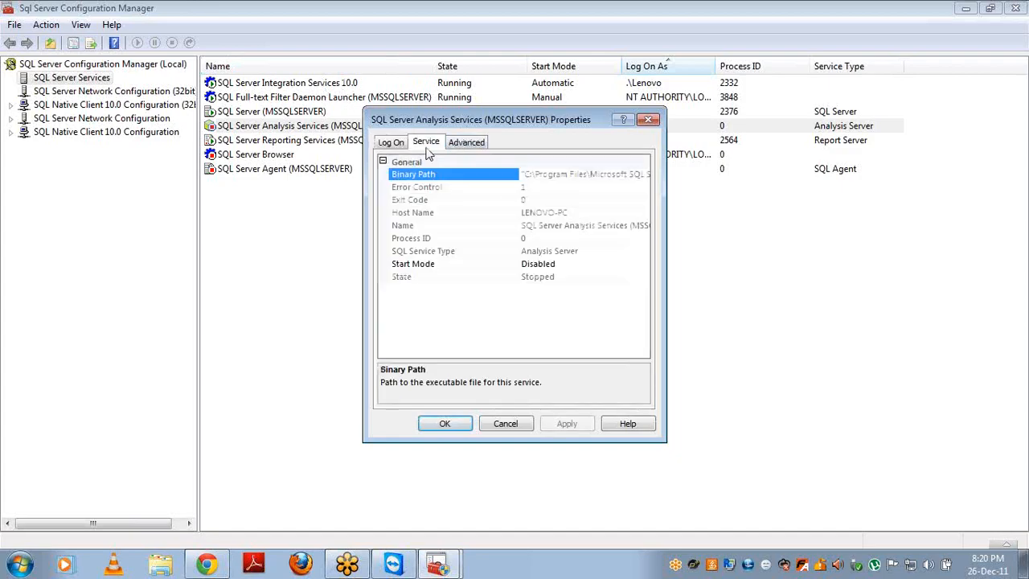
{"action": "left_click", "coordinate": [601, 271]}
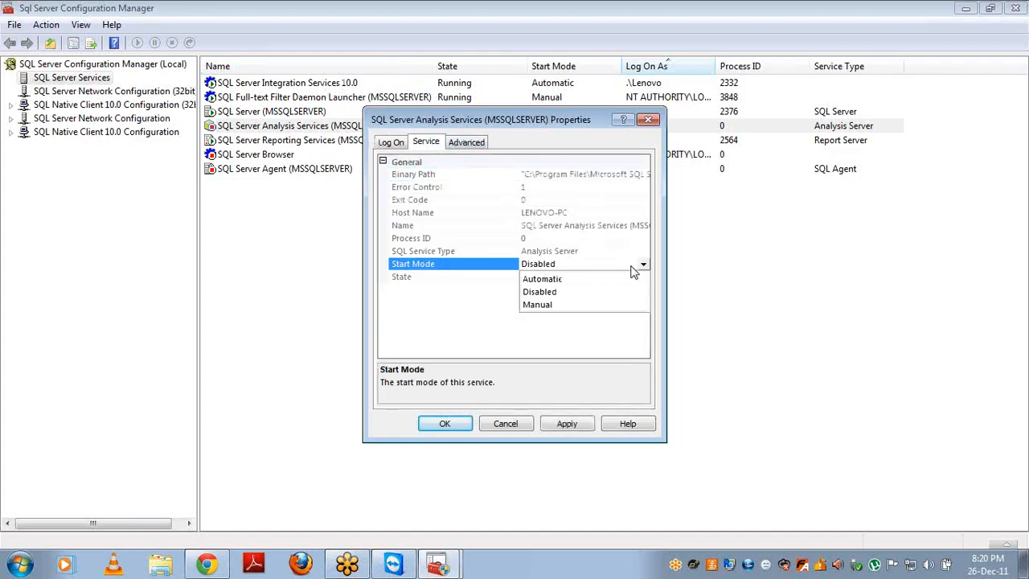
{"action": "left_click", "coordinate": [544, 282]}
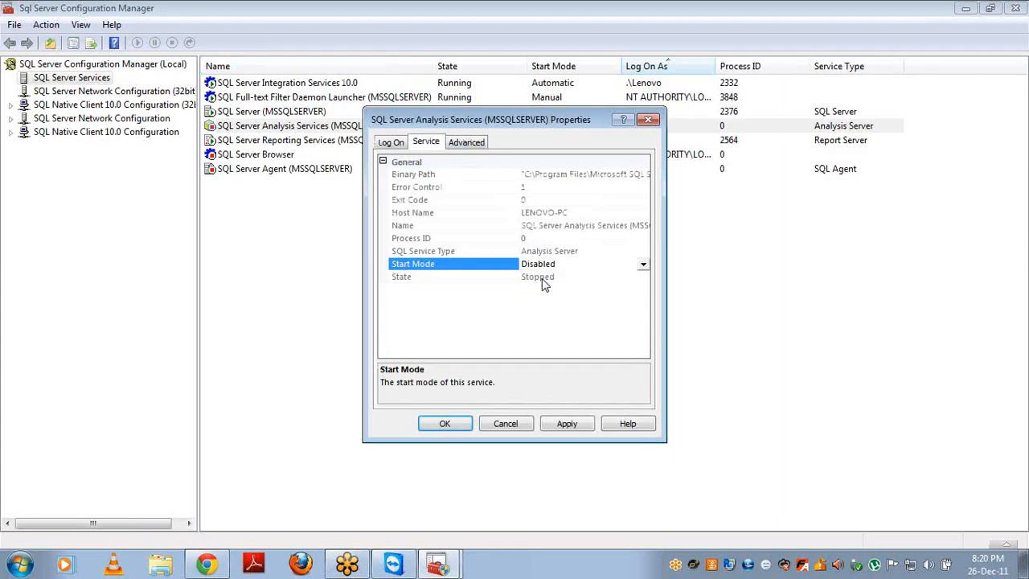
{"action": "left_click", "coordinate": [443, 423]}
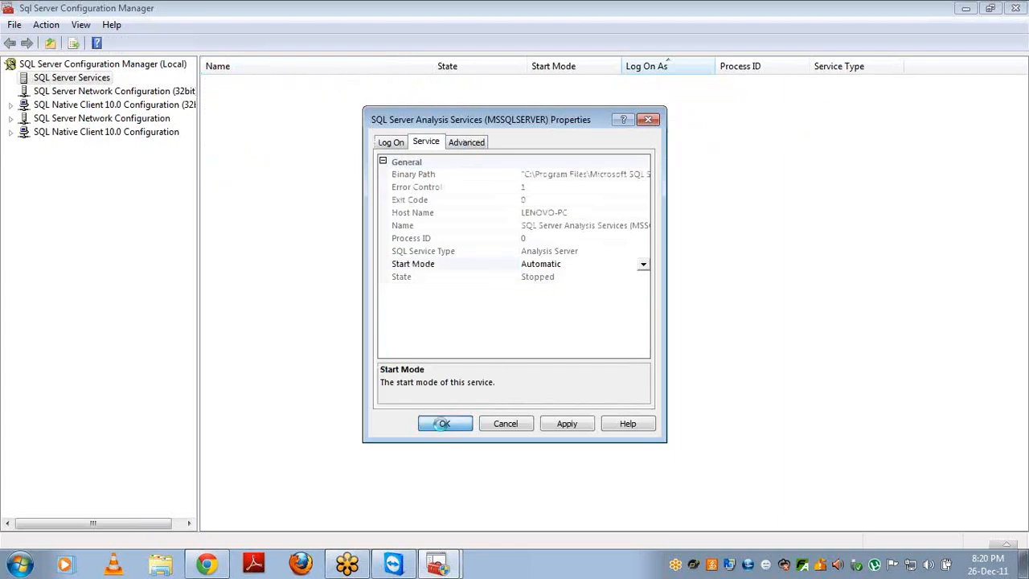
{"action": "left_click", "coordinate": [500, 424]}
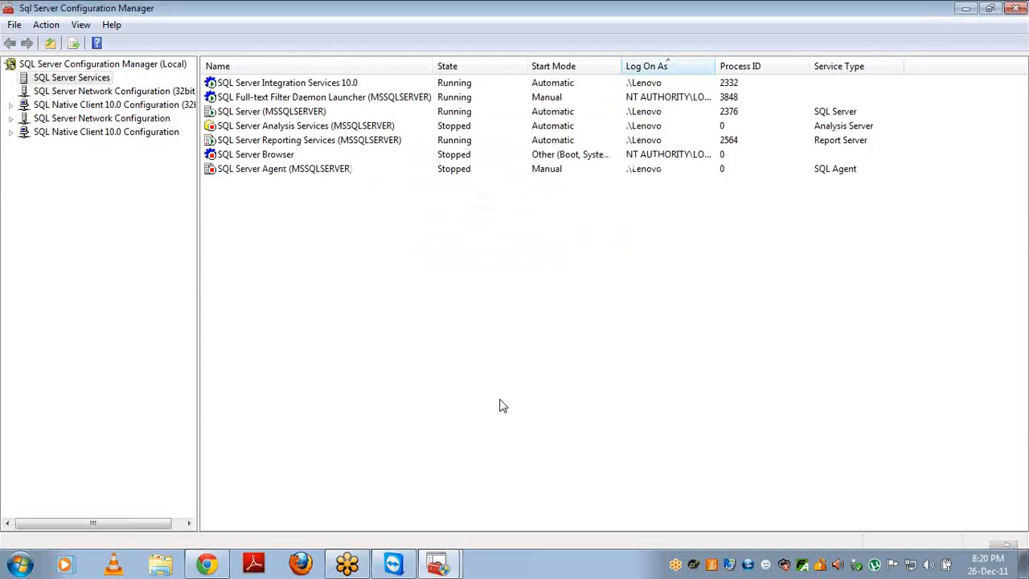
{"action": "right_click", "coordinate": [334, 127]}
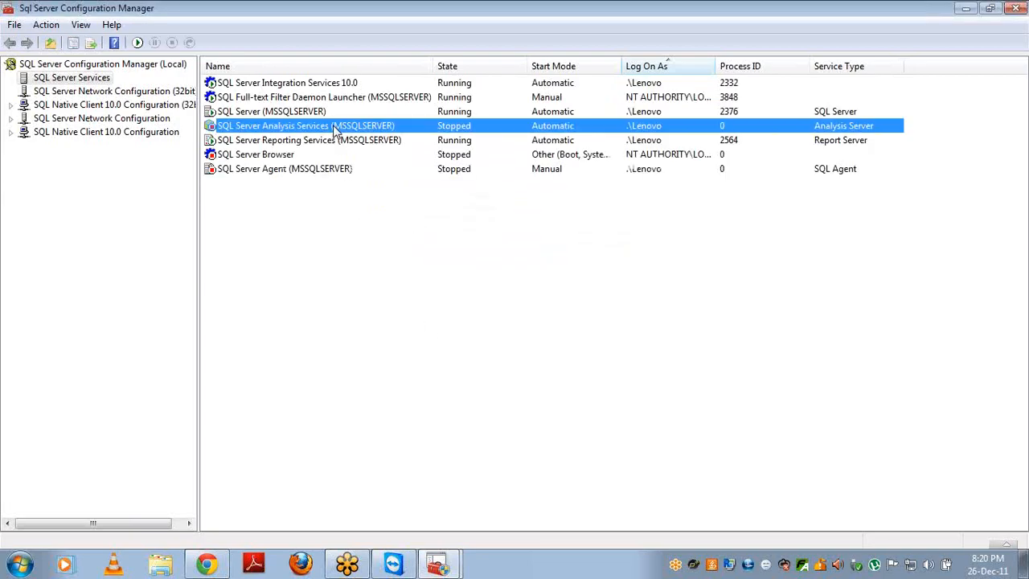
{"action": "left_click", "coordinate": [367, 137]}
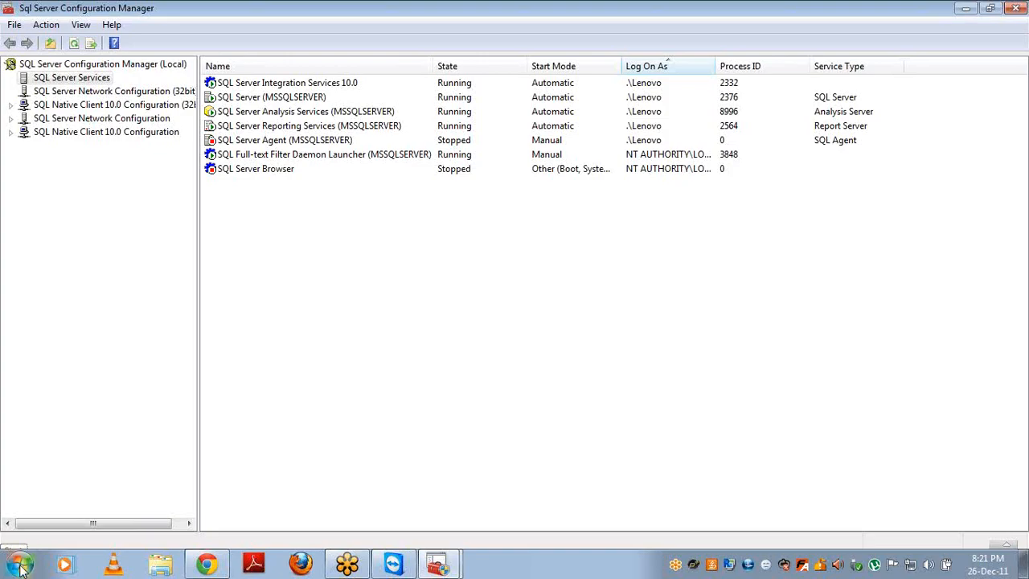
- Open the Windows Services console with services.msc and maximize its window
{"action": "left_click", "coordinate": [20, 568]}
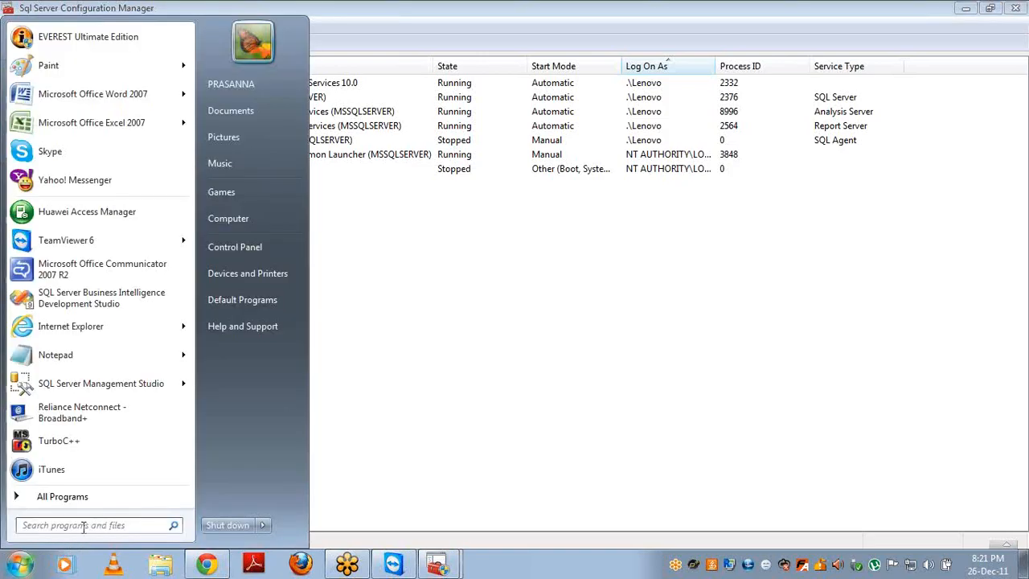
{"action": "left_click", "coordinate": [82, 526]}
{"action": "type", "text": "service"}
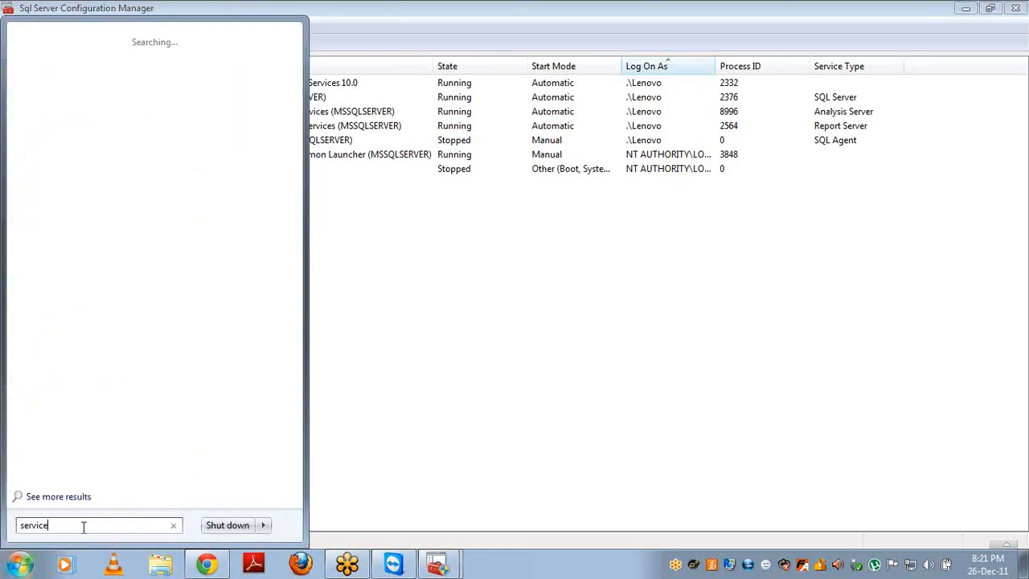
{"action": "type", "text": "s.msc"}
{"action": "key", "text": "Return"}
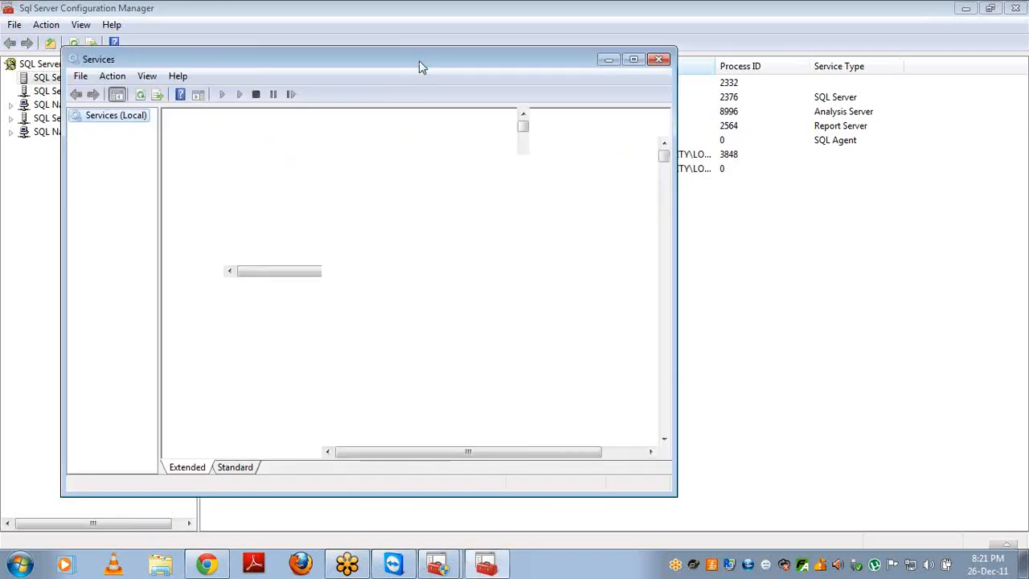
{"action": "double_click", "coordinate": [419, 61]}
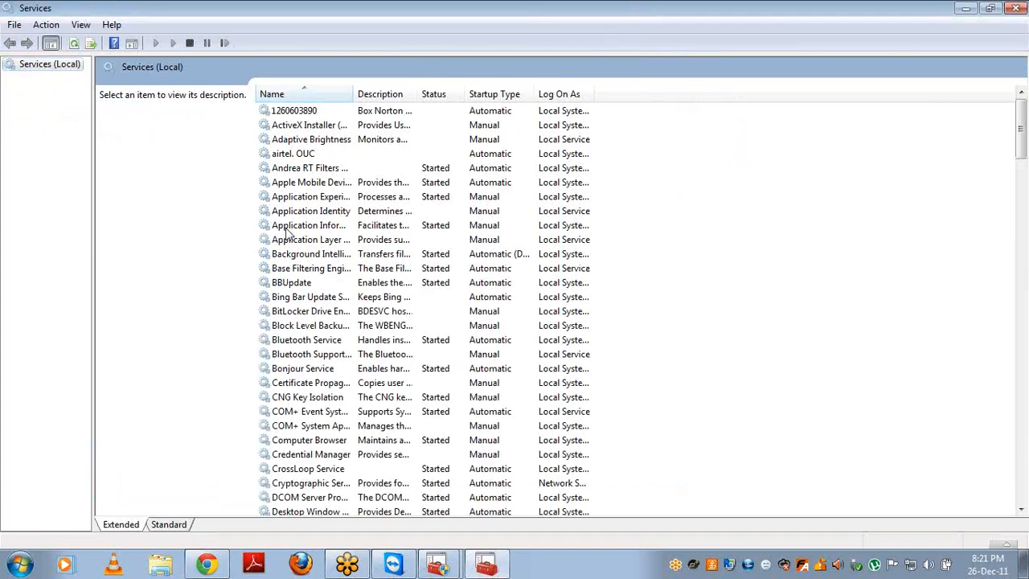
- Find SQL Server Analysis Services (MSSQLSERVER) in the Services console, widening the Name column, and view the actions available for it
{"action": "left_click", "coordinate": [285, 226]}
{"action": "key", "text": "s"}
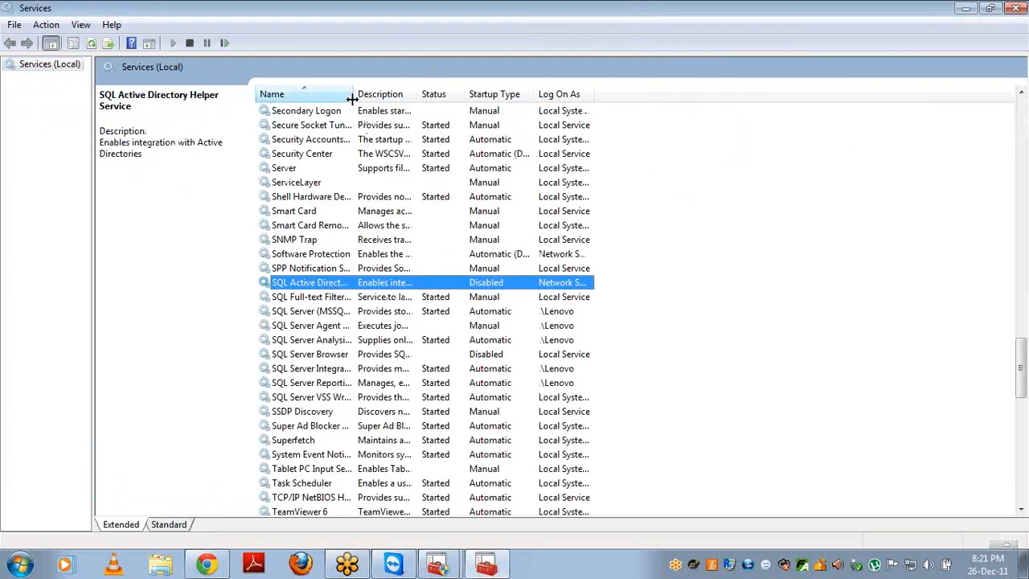
{"action": "left_click_drag", "start_coordinate": [352, 98], "coordinate": [463, 94]}
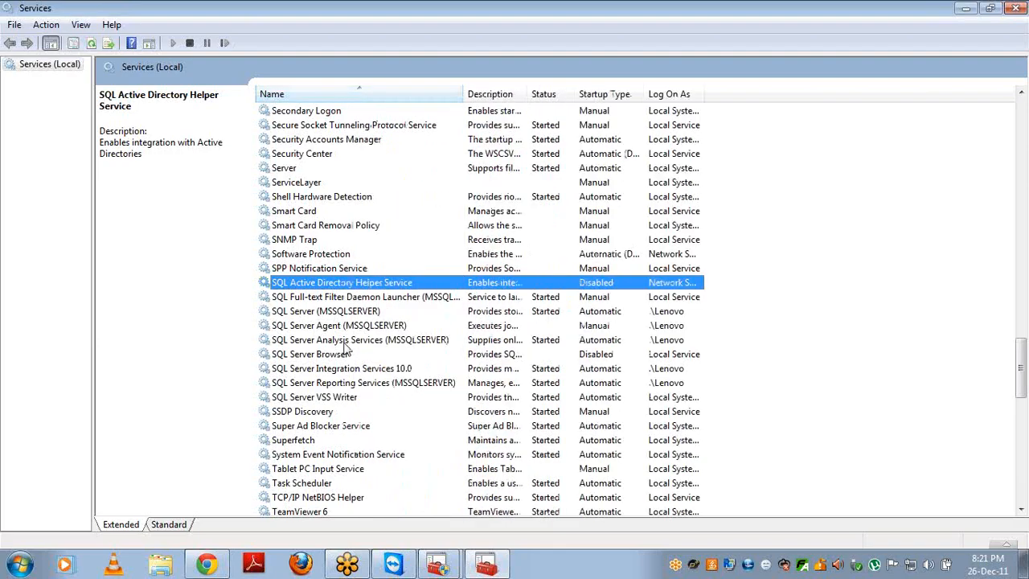
{"action": "left_click", "coordinate": [345, 341]}
{"action": "right_click", "coordinate": [346, 345]}
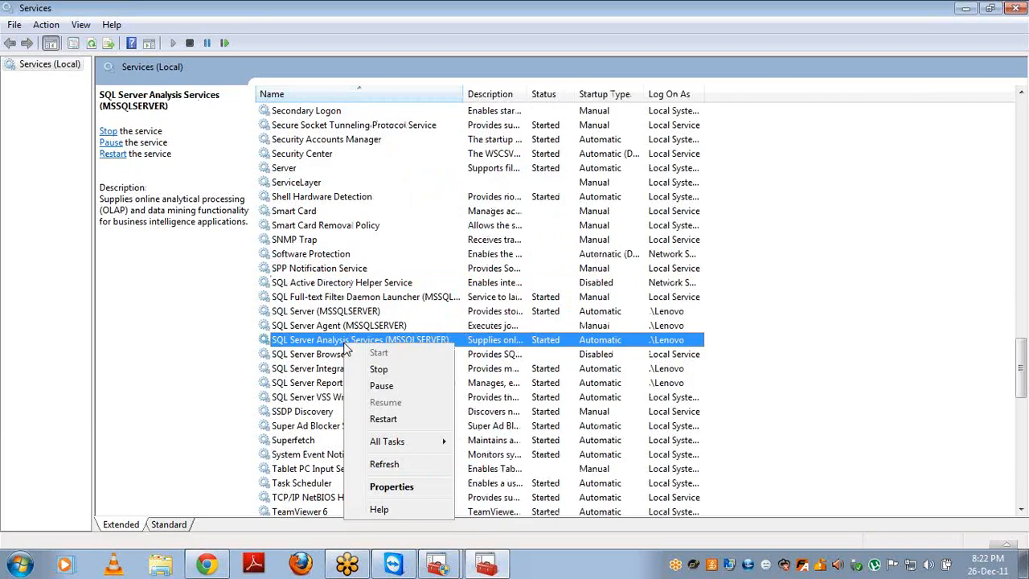
- Close the Windows Services console and SQL Server Configuration Manager
{"action": "right_click", "coordinate": [439, 16]}
{"action": "left_click", "coordinate": [474, 113]}
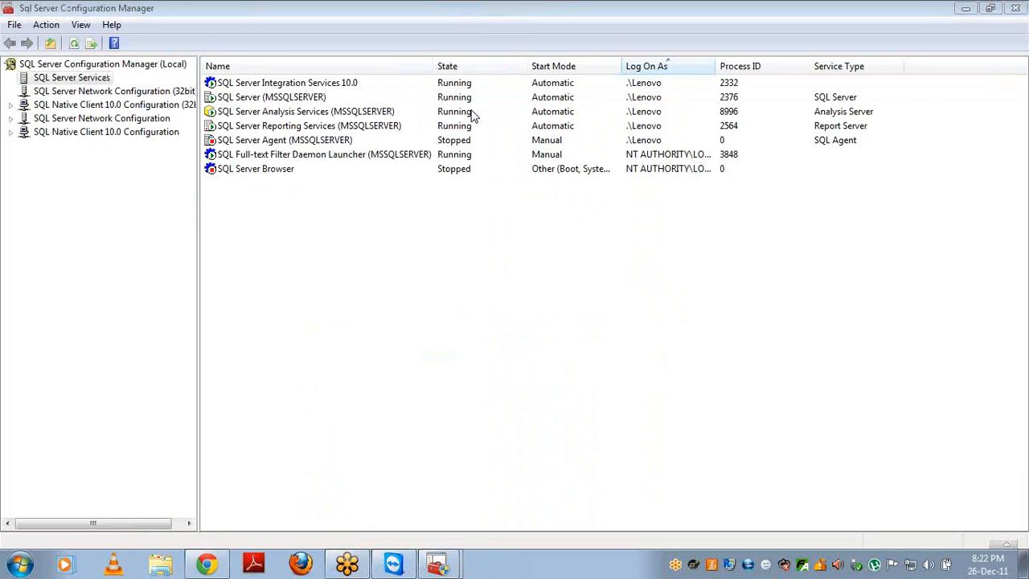
{"action": "right_click", "coordinate": [483, 16]}
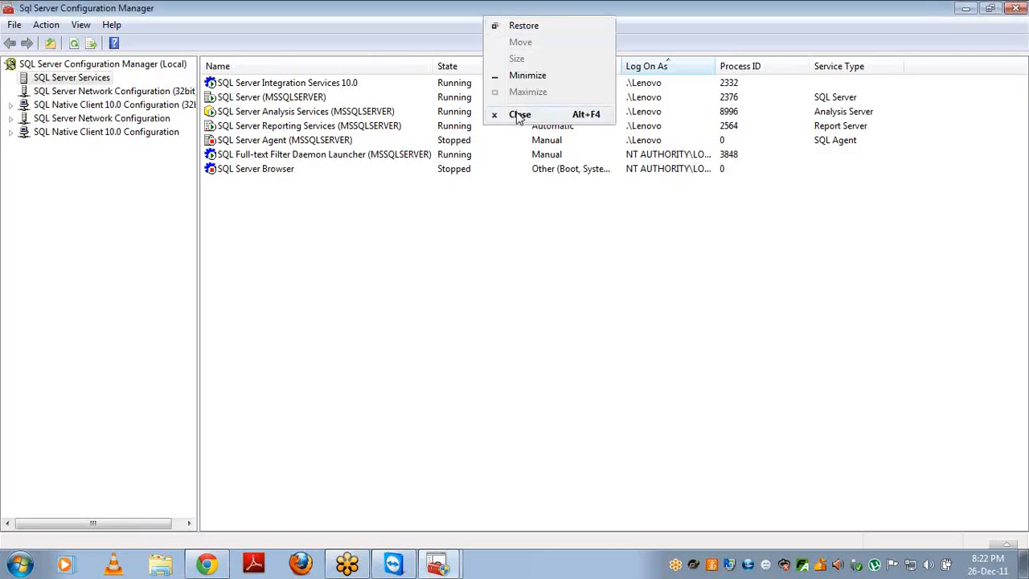
{"action": "left_click", "coordinate": [524, 25]}
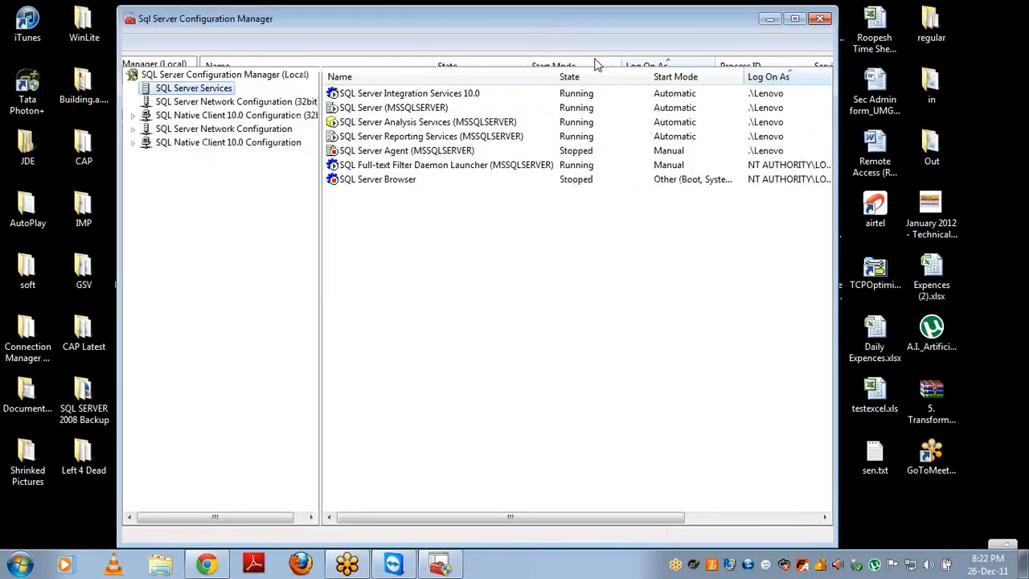
{"action": "right_click", "coordinate": [540, 18]}
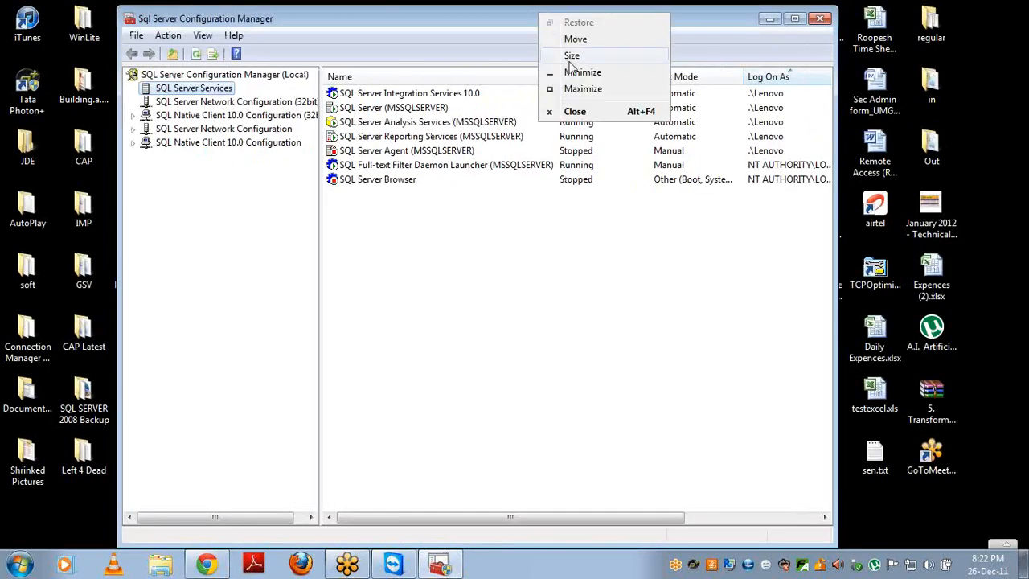
{"action": "left_click", "coordinate": [575, 111]}
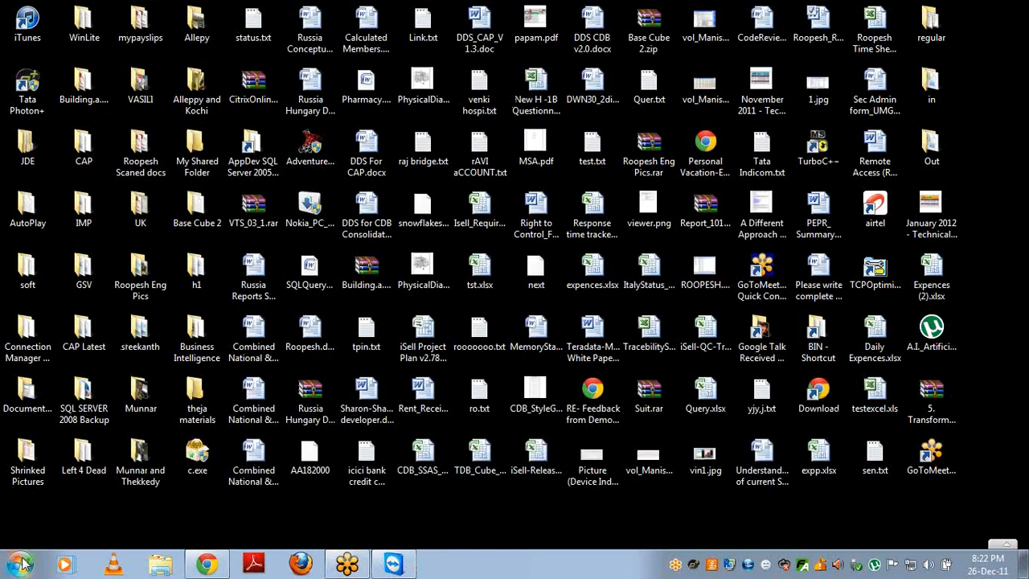
- Launch SQL Server Business Intelligence Development Studio from the Microsoft SQL Server 2008 programs
{"action": "left_click", "coordinate": [19, 564]}
{"action": "left_click", "coordinate": [59, 497]}
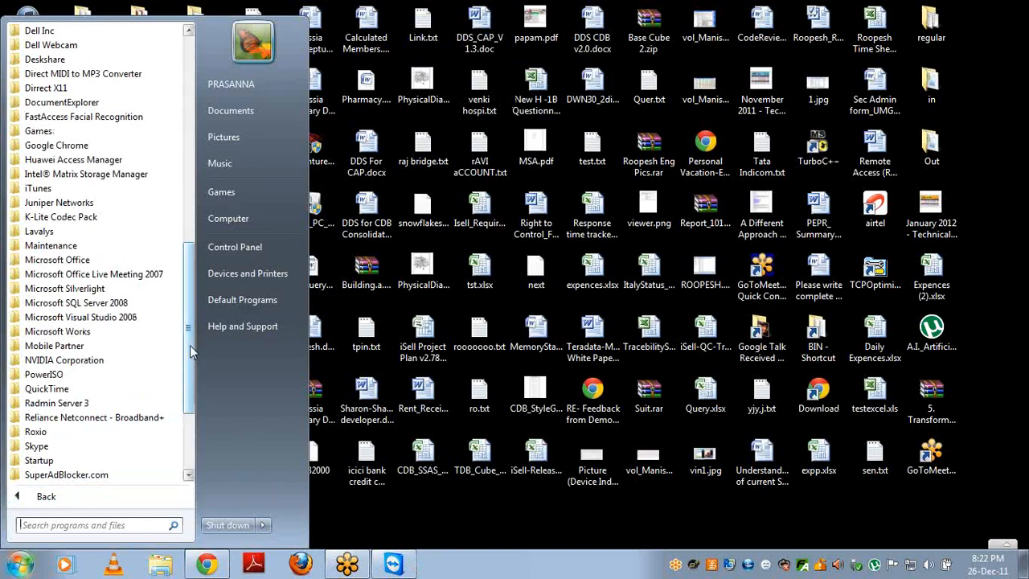
{"action": "left_click", "coordinate": [141, 302]}
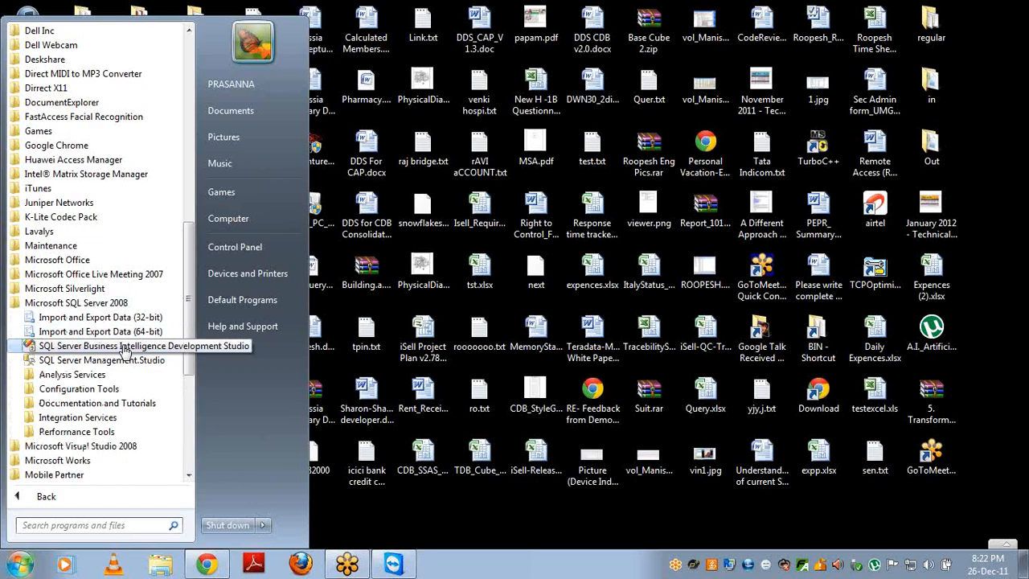
{"action": "left_click", "coordinate": [125, 345]}
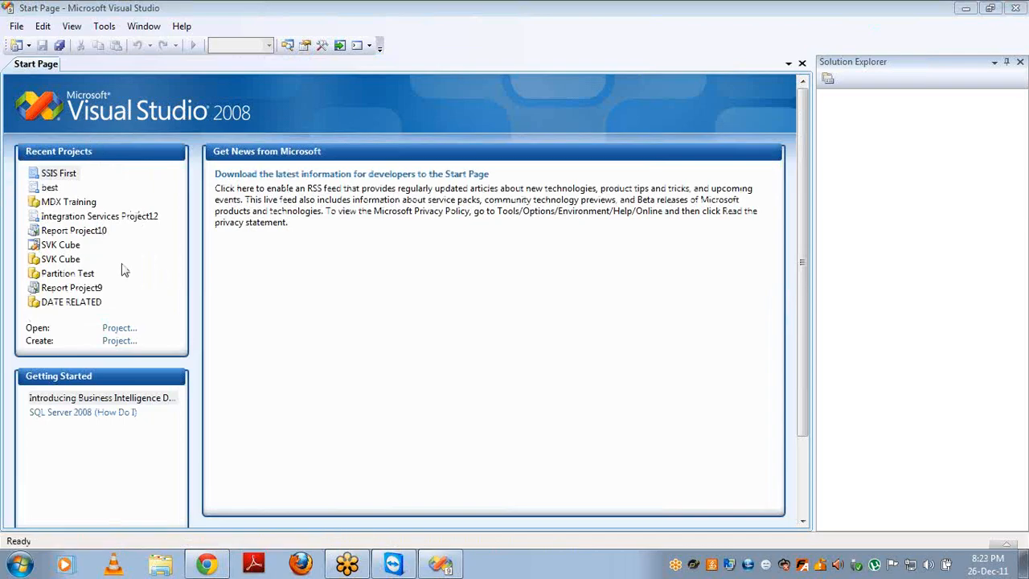
- Start a new Business Intelligence project and choose the Analysis Services Project template
{"action": "left_click", "coordinate": [292, 48]}
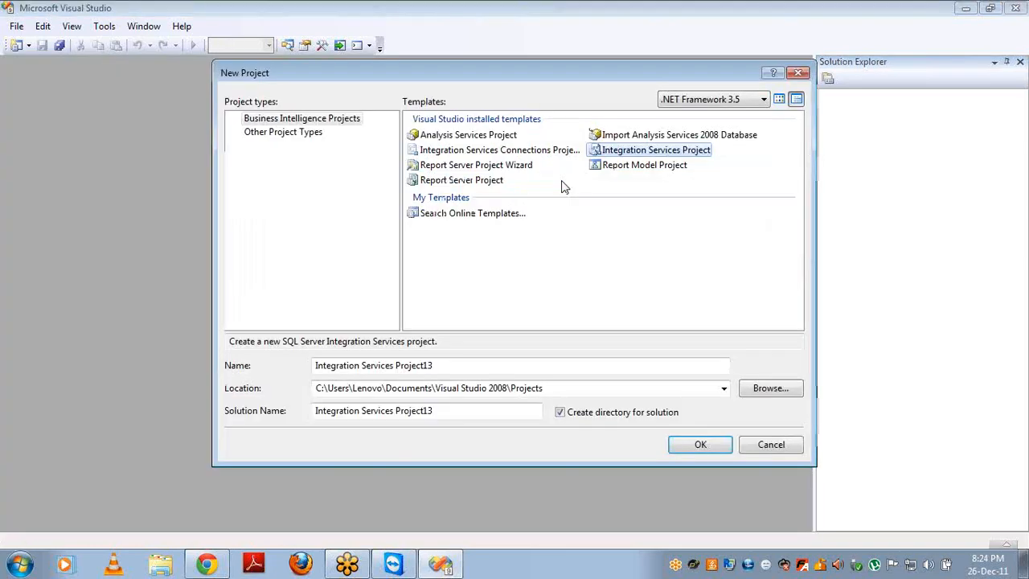
{"action": "left_click", "coordinate": [483, 180]}
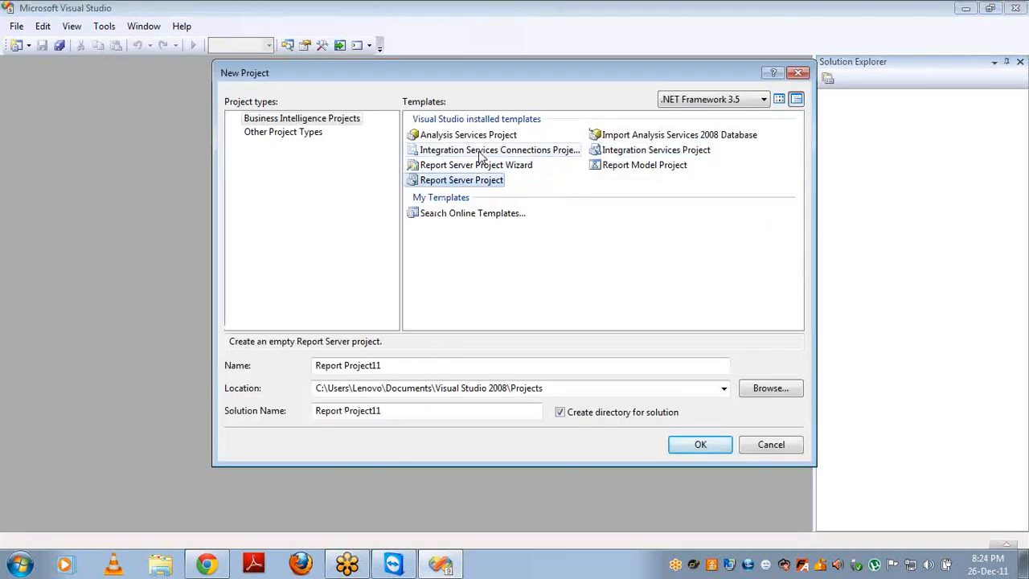
{"action": "left_click", "coordinate": [482, 152]}
{"action": "left_click", "coordinate": [623, 149]}
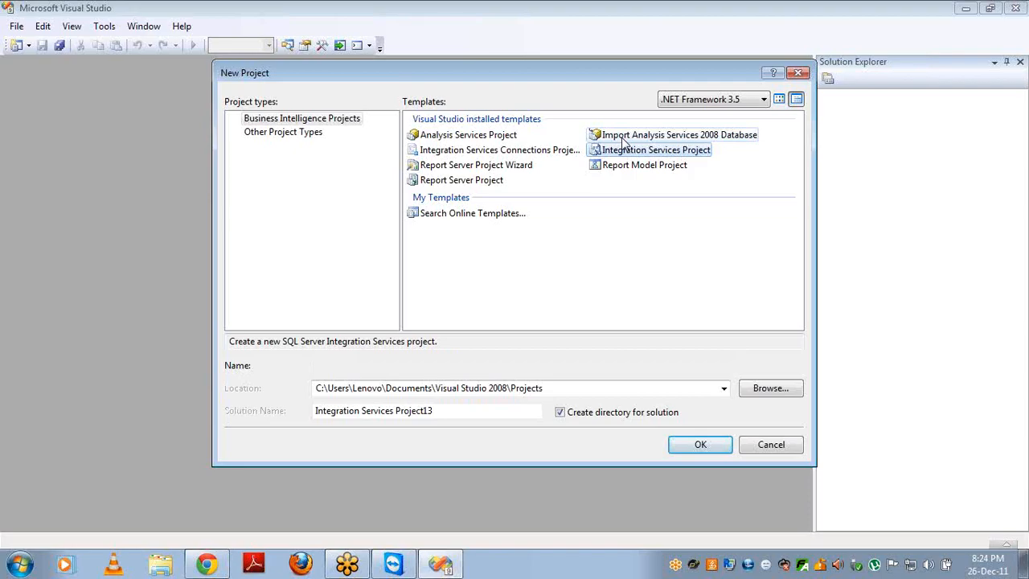
{"action": "left_click", "coordinate": [625, 136]}
{"action": "left_click", "coordinate": [471, 135]}
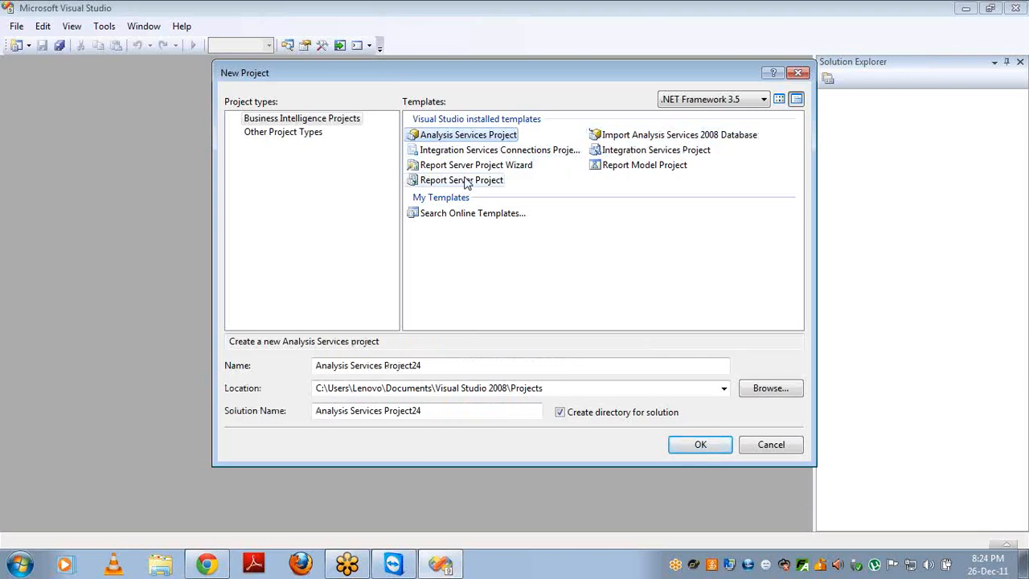
{"action": "left_click", "coordinate": [457, 365]}
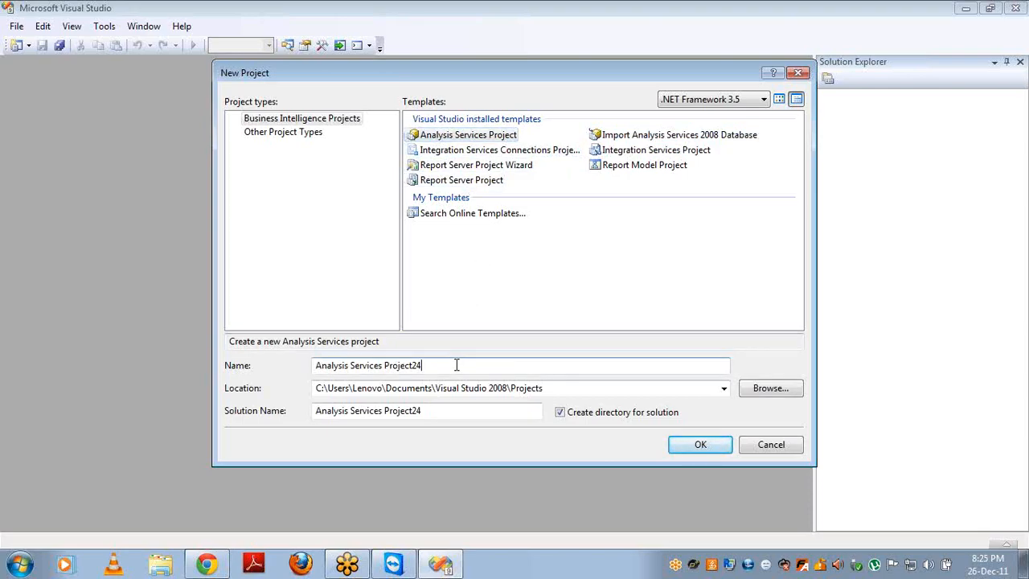
{"action": "key", "text": "ctrl+a"}
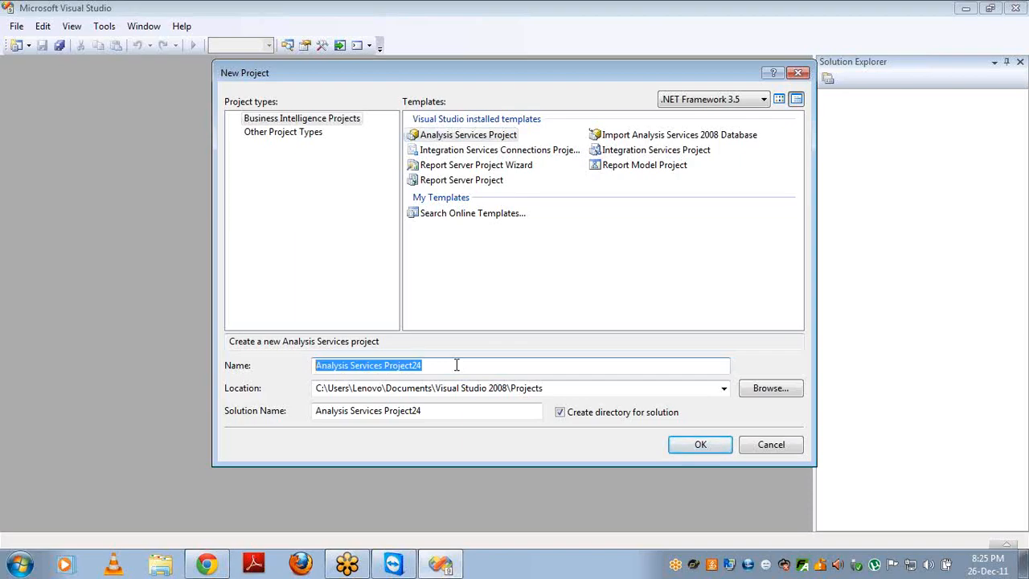
{"action": "type", "text": "Training"}
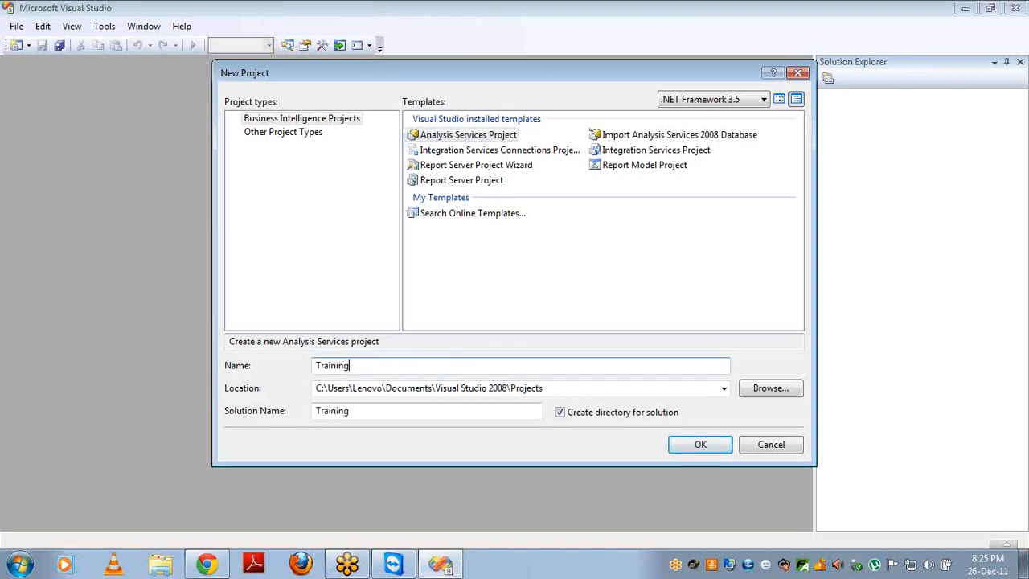
- Name the new project and its solution Add Works
{"action": "left_click", "coordinate": [316, 365]}
{"action": "type", "text": "S"}
{"action": "key", "text": "BackSpace"}
{"action": "key", "text": "ctrl+a"}
{"action": "type", "text": "C"}
{"action": "key", "text": "BackSpace"}
{"action": "type", "text": "Add Works"}
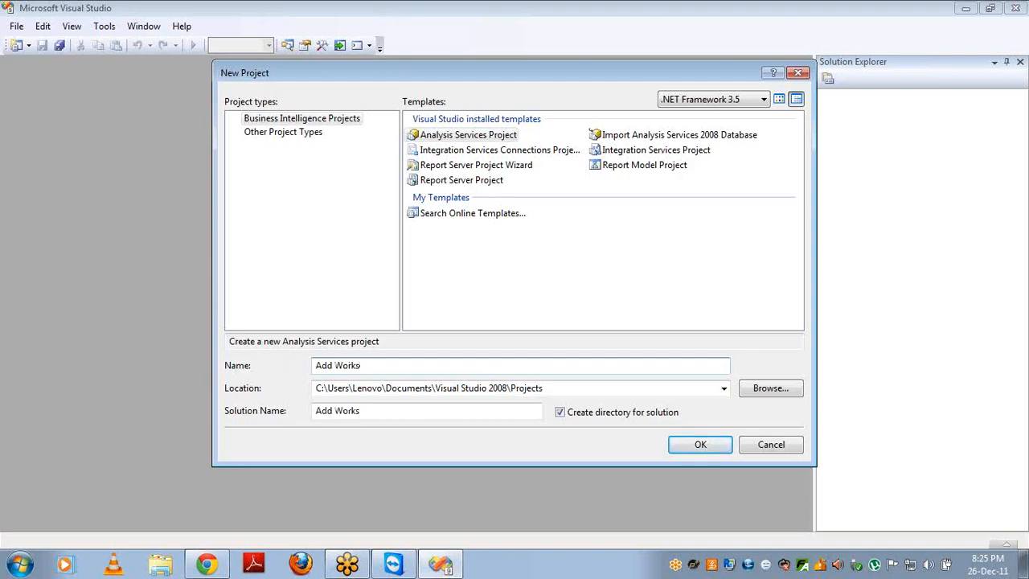
- Copy the project's location path and create the Analysis Services project
{"action": "double_click", "coordinate": [327, 389]}
{"action": "key", "text": "ctrl+c"}
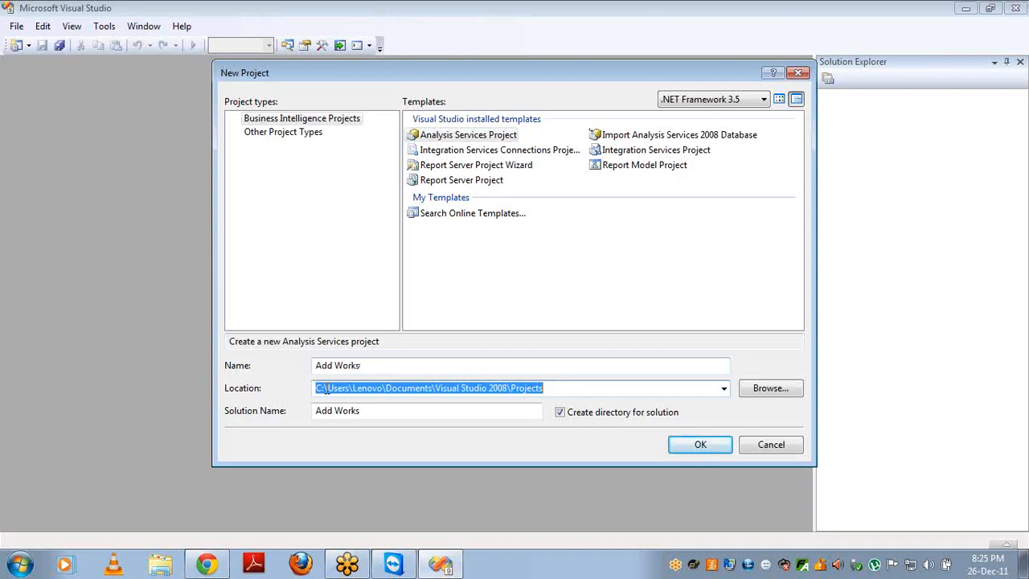
{"action": "left_click", "coordinate": [356, 412]}
{"action": "left_click", "coordinate": [696, 446]}
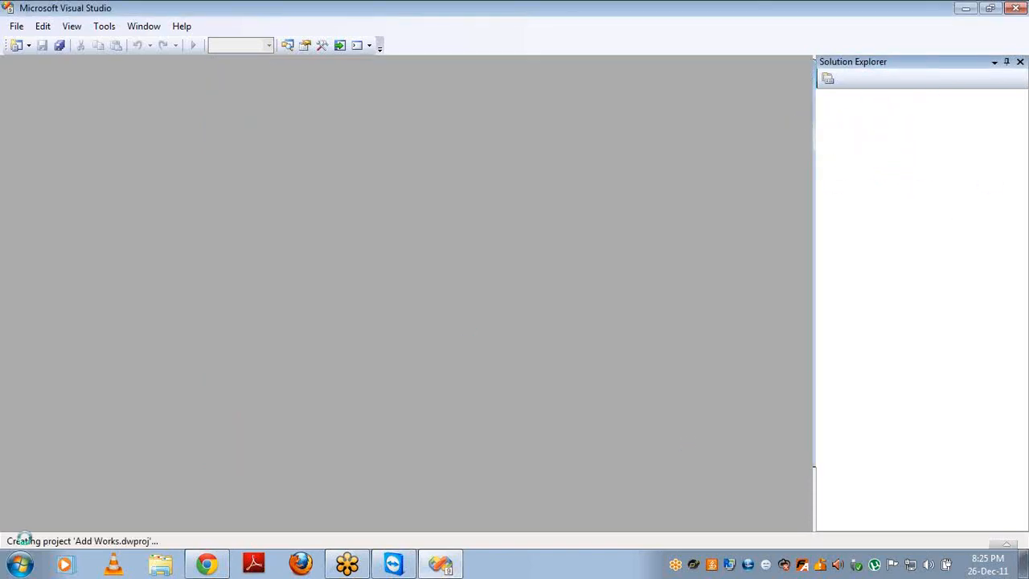
- Open the copied Projects path in Windows Explorer and look inside the Add Works solution folder and its project subfolder
{"action": "left_click", "coordinate": [19, 563]}
{"action": "key", "text": "ctrl+v"}
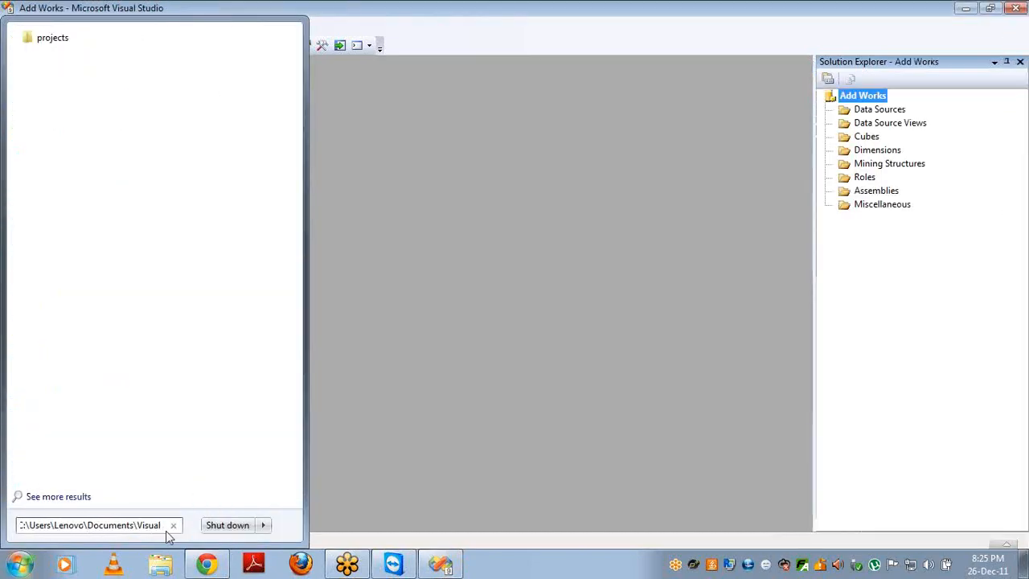
{"action": "key", "text": "Return"}
{"action": "left_click", "coordinate": [206, 160]}
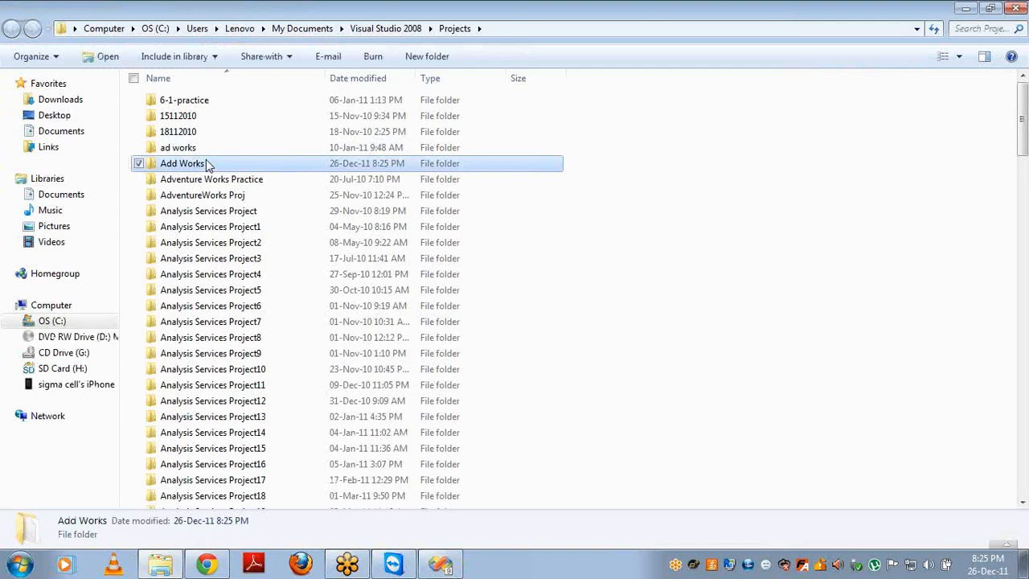
{"action": "key", "text": "alt"}
{"action": "key", "text": "alt"}
{"action": "key", "text": "Down"}
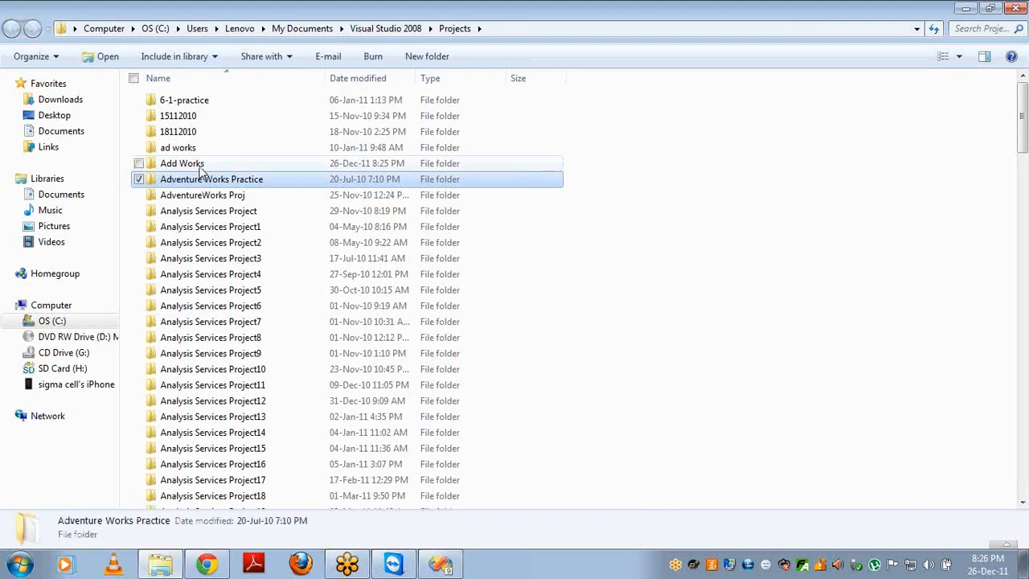
{"action": "key", "text": "Up"}
{"action": "double_click", "coordinate": [201, 164]}
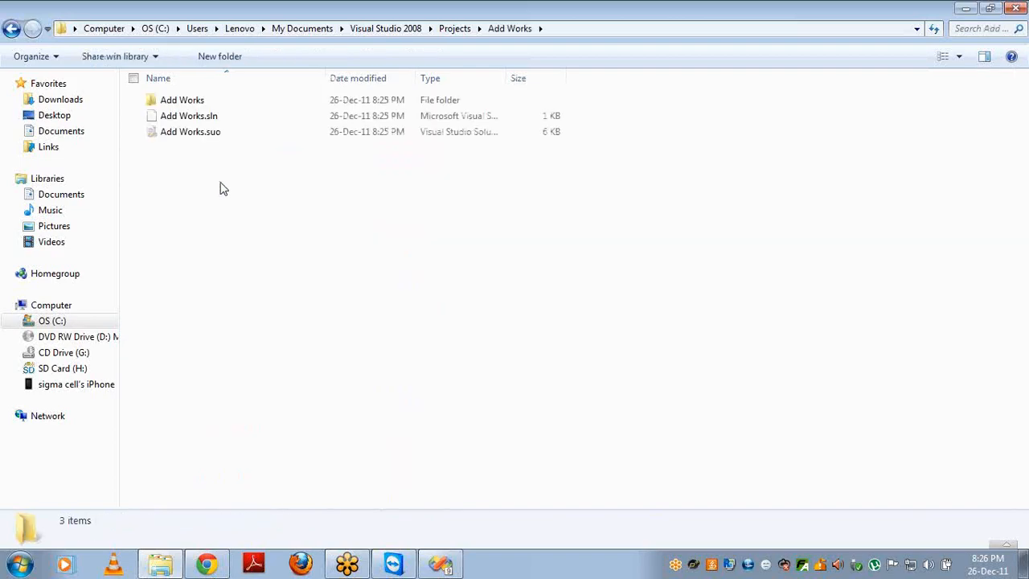
{"action": "double_click", "coordinate": [193, 102]}
- Switch back to Visual Studio and highlight all the project's folders from Data Sources to Miscellaneous in Solution Explorer
{"action": "key", "text": "alt+Tab"}
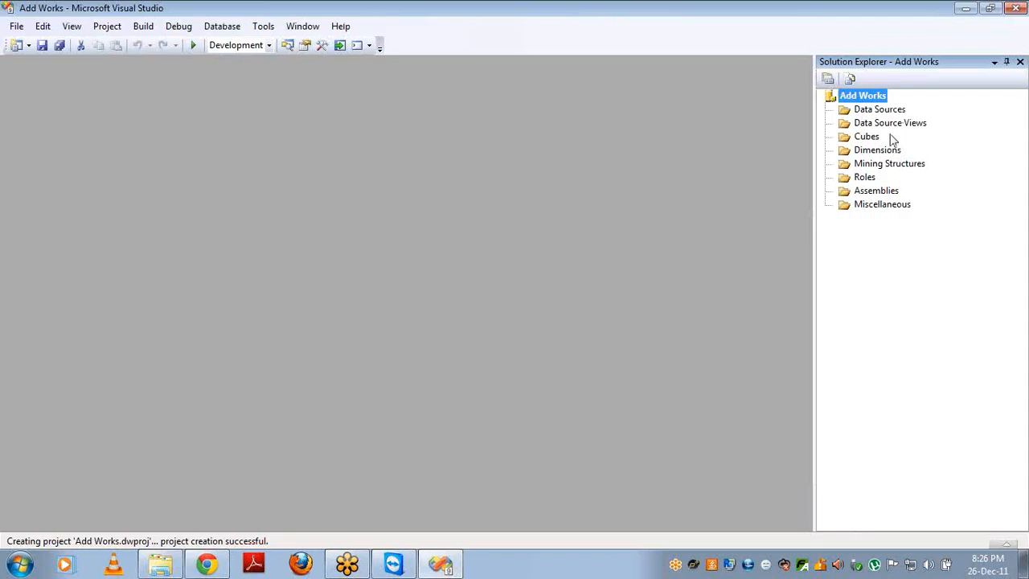
{"action": "left_click", "coordinate": [877, 114]}
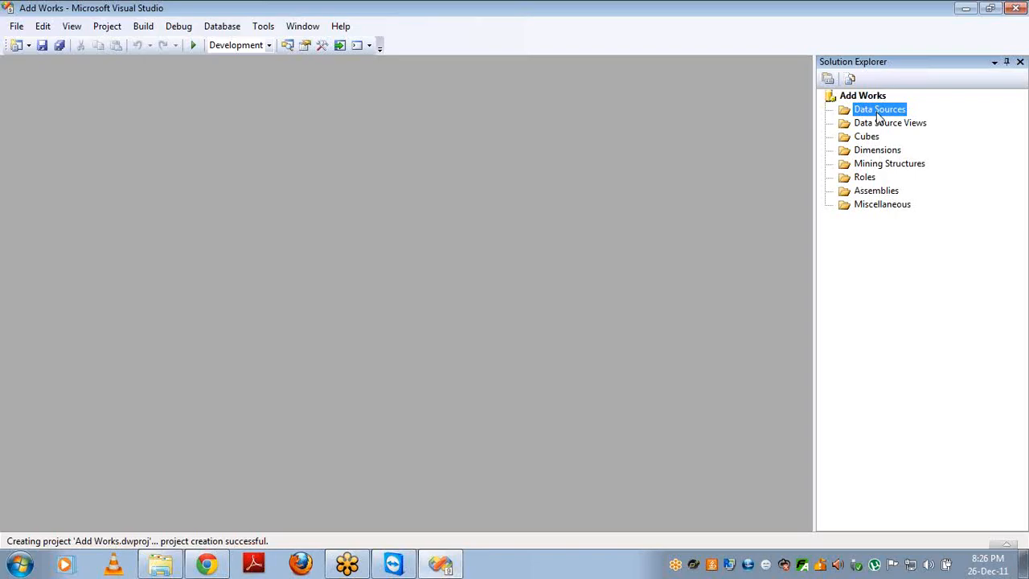
{"action": "left_click", "coordinate": [877, 116]}
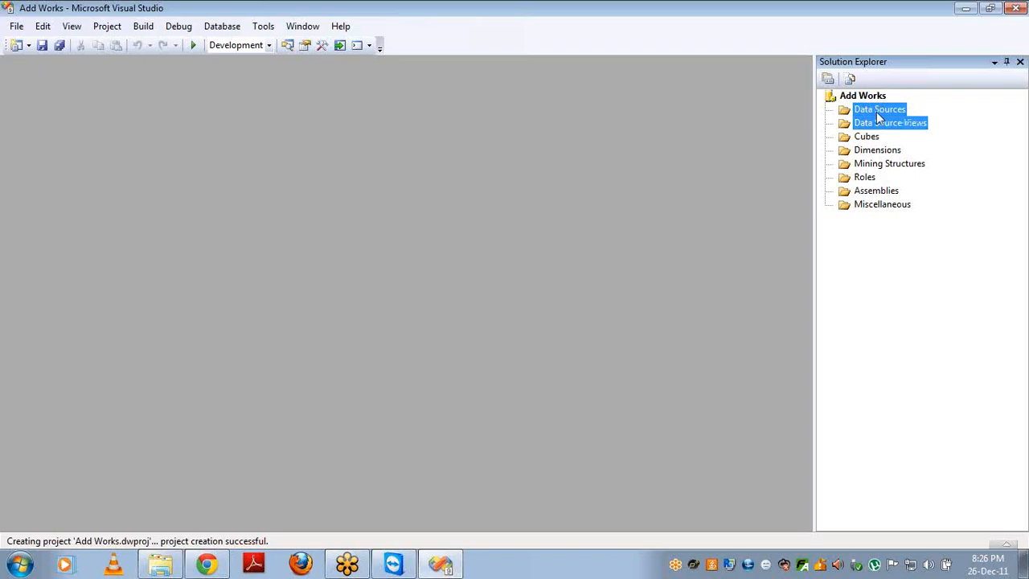
{"action": "key", "text": "shift+Down"}
{"action": "key", "text": "shift+Down"}
{"action": "key", "text": "shift+Down"}
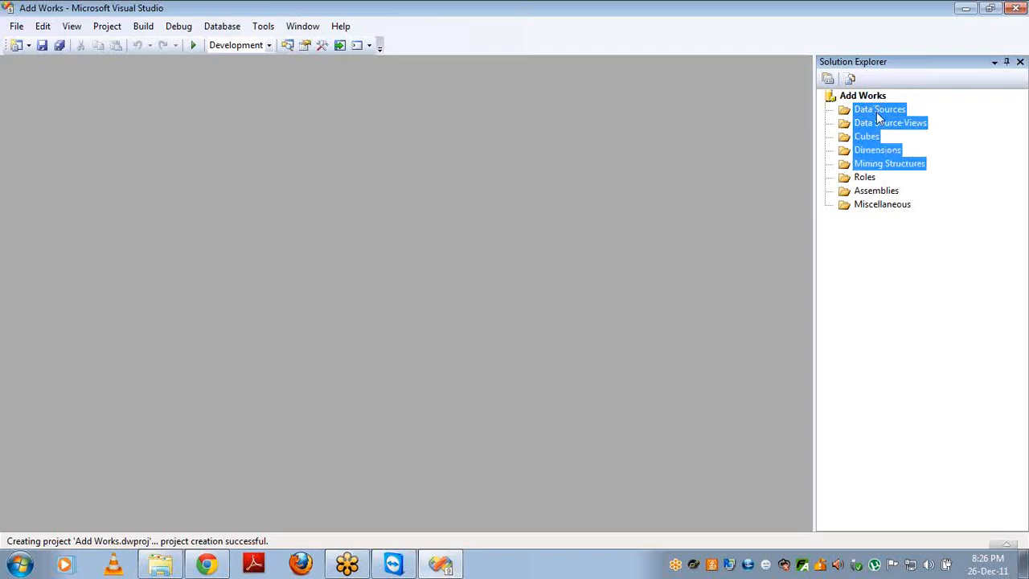
{"action": "key", "text": "shift+Down"}
{"action": "key", "text": "shift+Down"}
{"action": "key", "text": "shift+Down"}
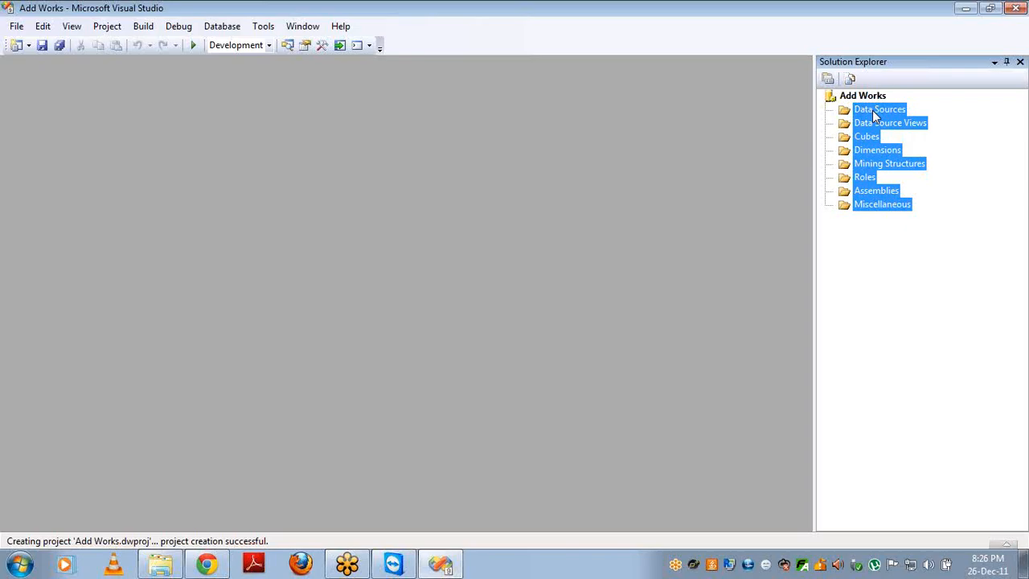
- Review the project folders one by one, adding Data Sources through Assemblies to the selection and finishing on Miscellaneous alone
{"action": "left_click", "coordinate": [875, 110]}
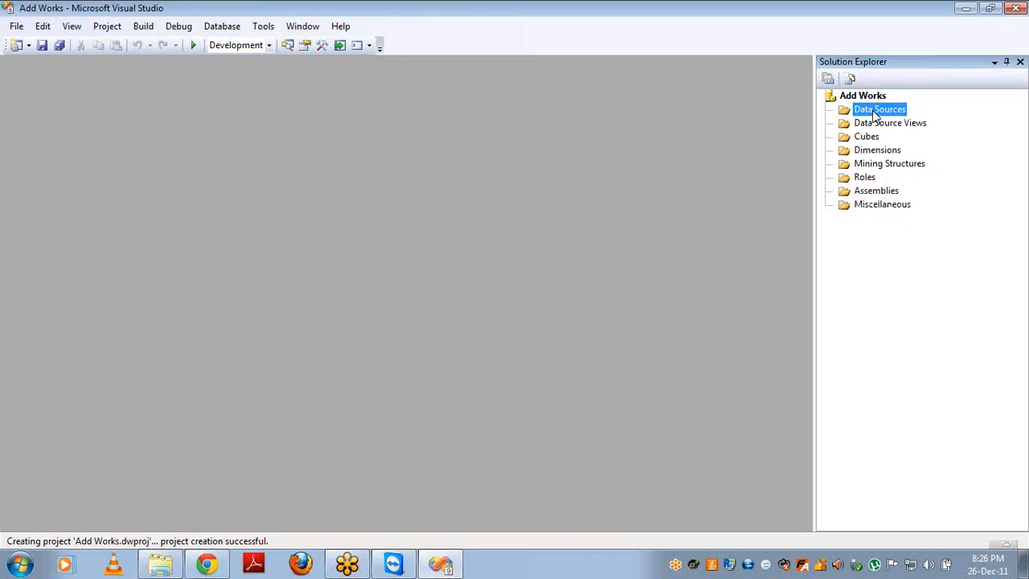
{"action": "left_click", "coordinate": [874, 125], "text": "ctrl"}
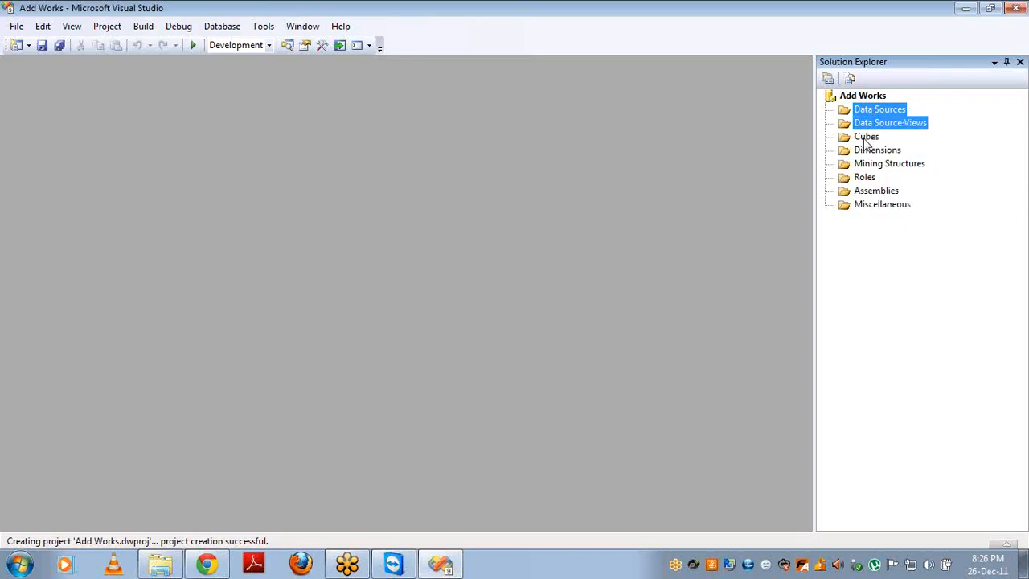
{"action": "left_click", "coordinate": [870, 151], "text": "ctrl"}
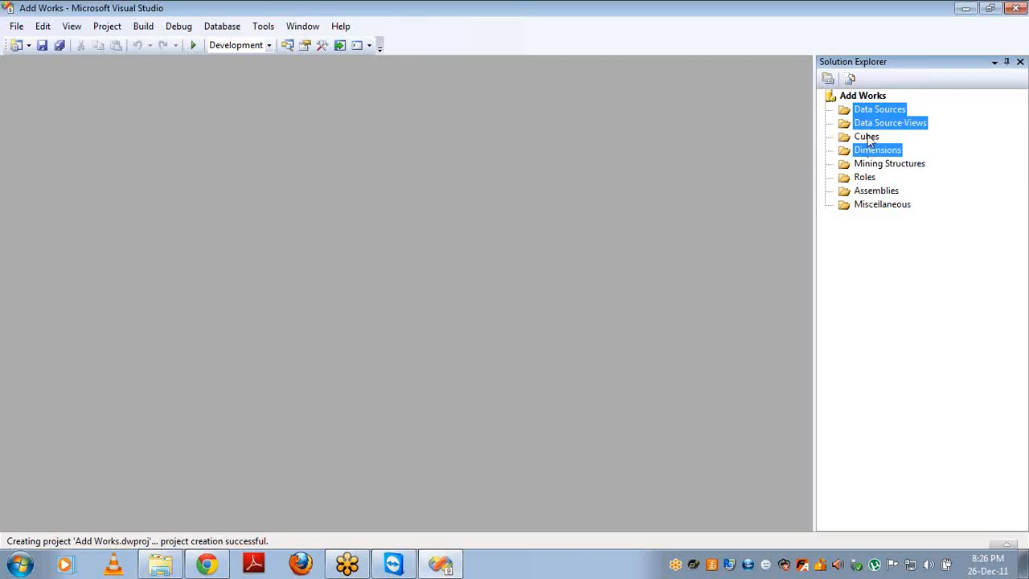
{"action": "left_click", "coordinate": [870, 140], "text": "ctrl"}
{"action": "left_click", "coordinate": [863, 179], "text": "ctrl"}
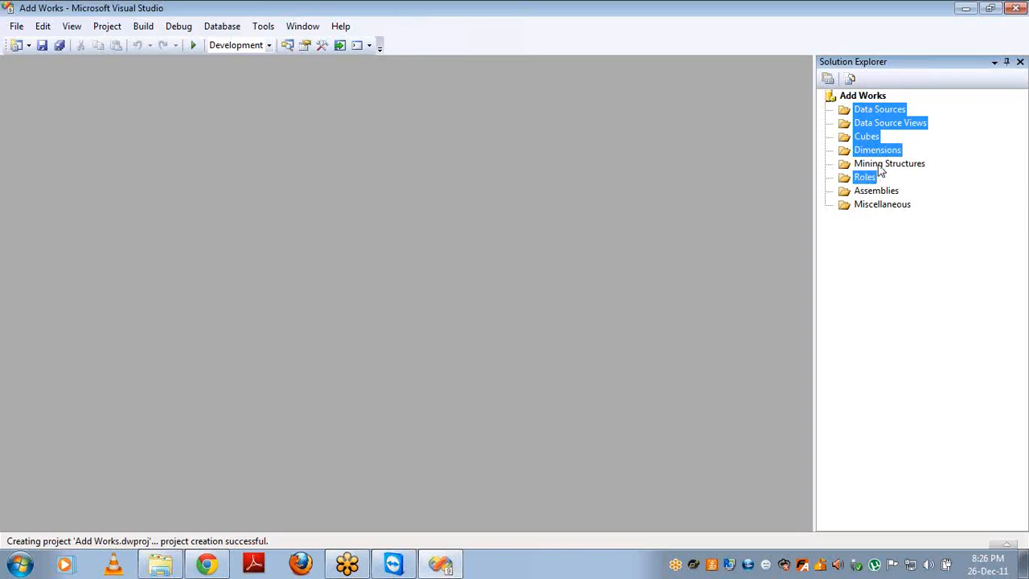
{"action": "left_click", "coordinate": [882, 165], "text": "ctrl"}
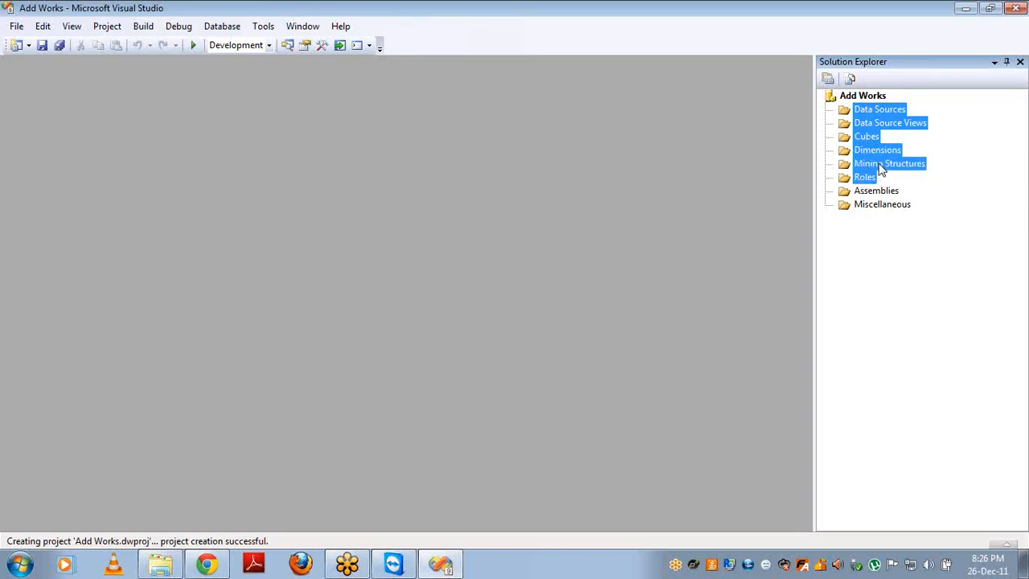
{"action": "left_click", "coordinate": [880, 194], "text": "ctrl"}
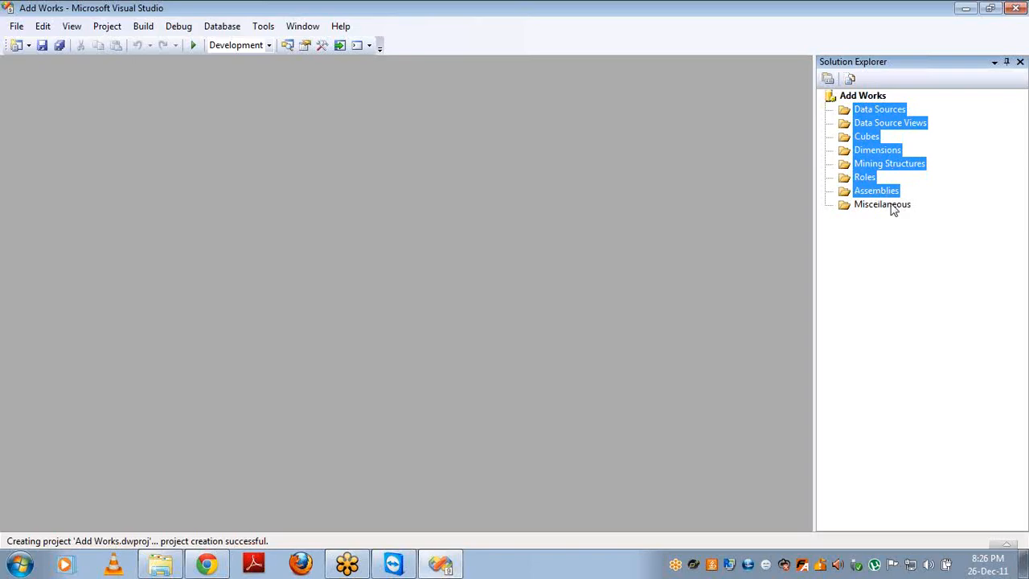
{"action": "left_click", "coordinate": [887, 206]}
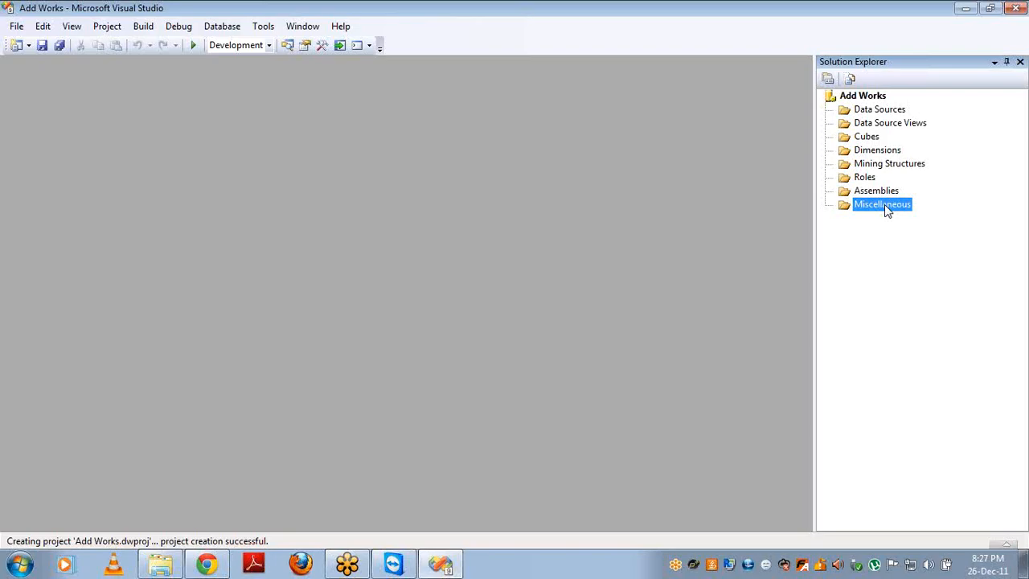
- Highlight the Mining Structures to Miscellaneous folders together, and go through Data Sources, Data Source Views, Cubes and Dimensions individually
{"action": "left_click", "coordinate": [869, 166]}
{"action": "key", "text": "shift+Down"}
{"action": "key", "text": "shift+Down"}
{"action": "key", "text": "shift+Down"}
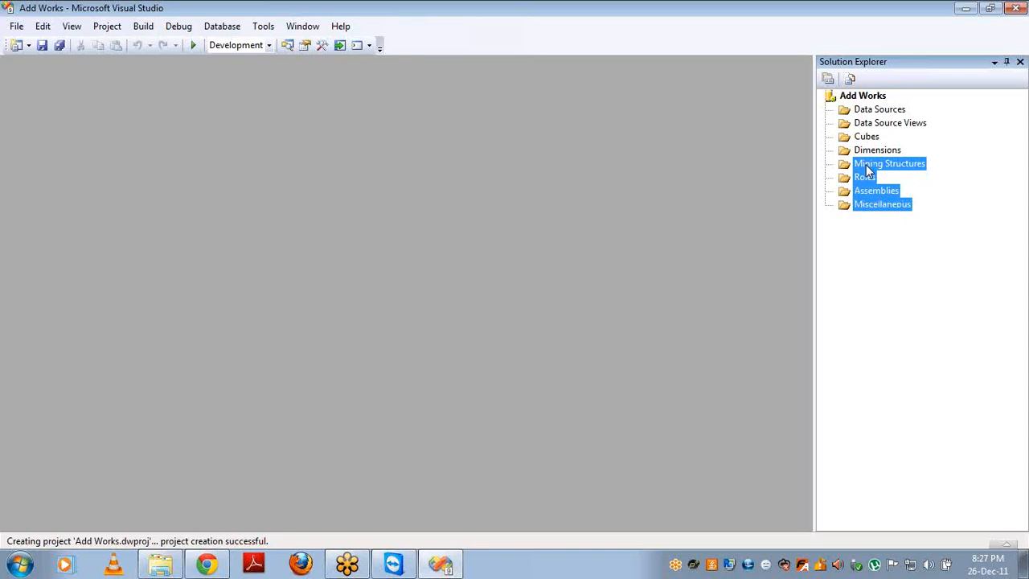
{"action": "left_click", "coordinate": [870, 111]}
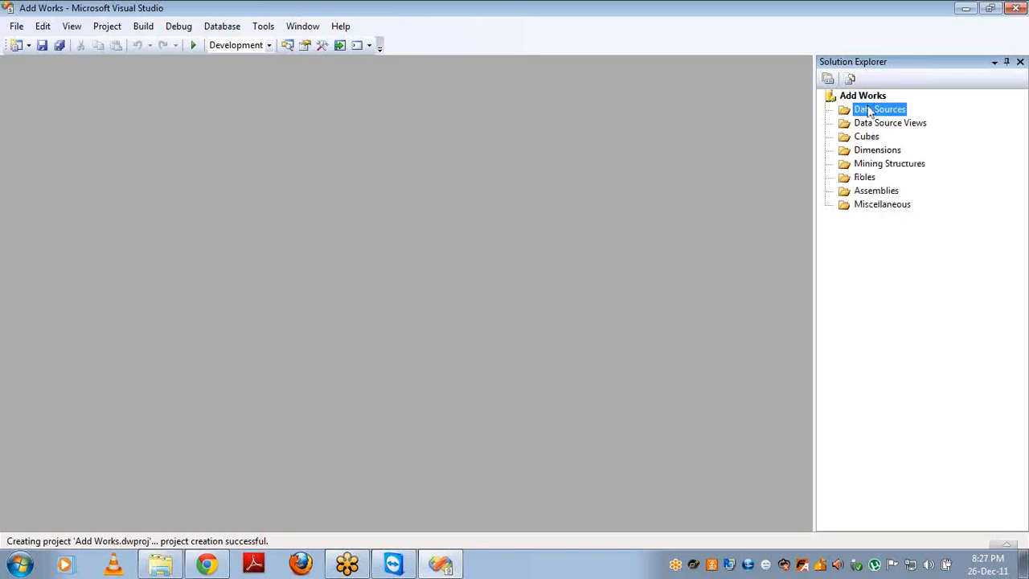
{"action": "key", "text": "Down"}
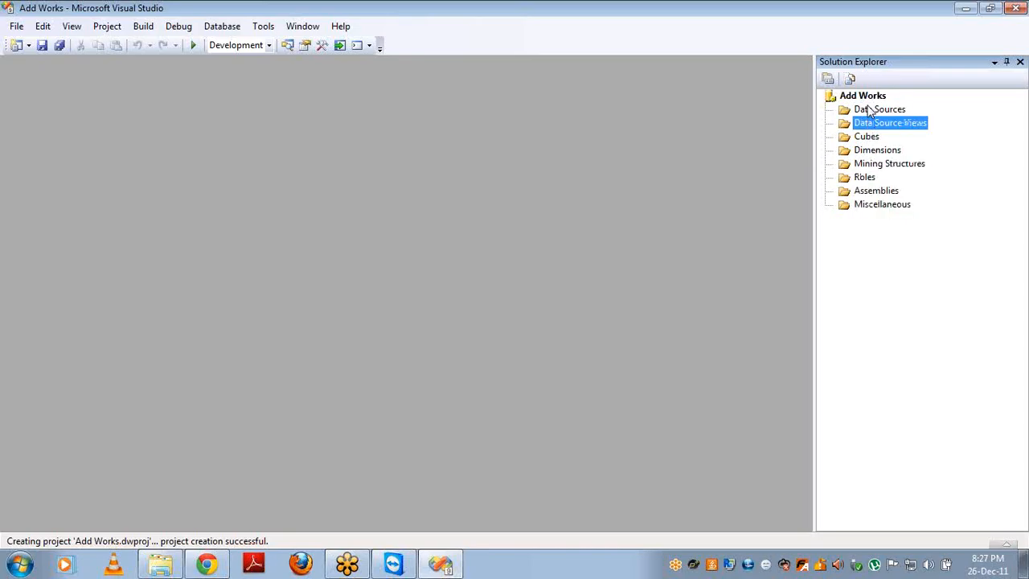
{"action": "key", "text": "Down"}
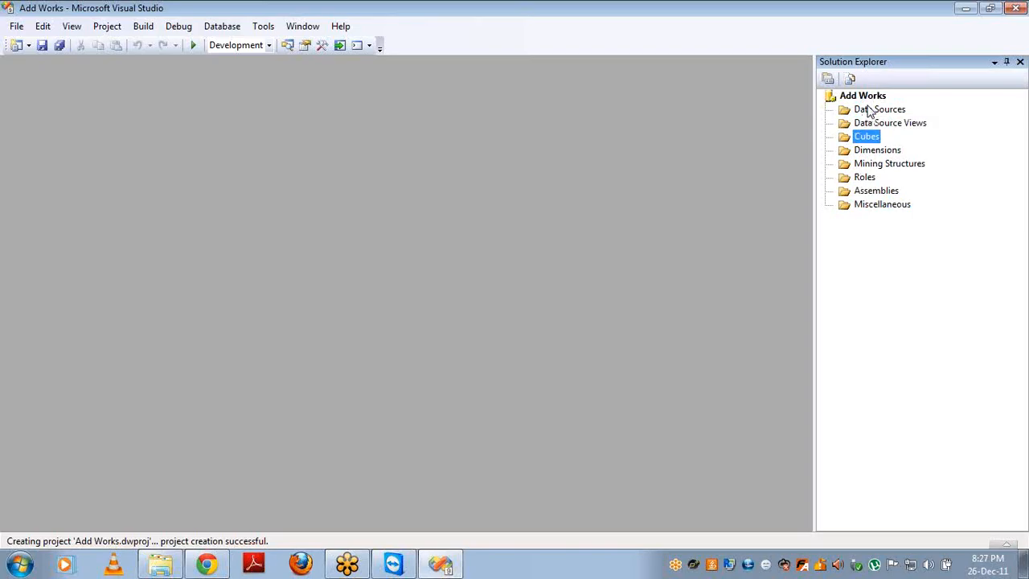
{"action": "key", "text": "Down"}
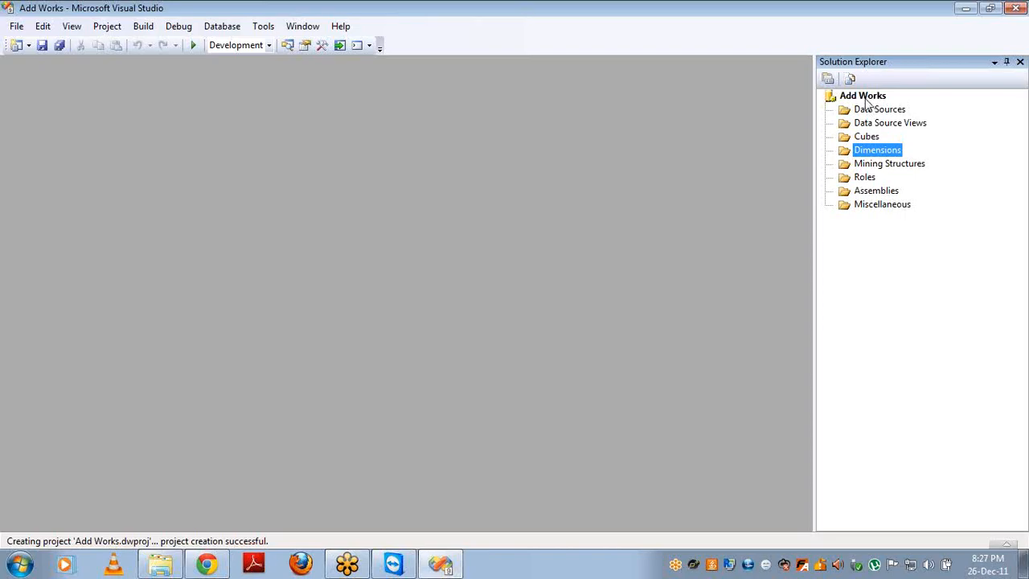
- Build the Add Works project and deploy it to the Analysis Services server
{"action": "left_click", "coordinate": [865, 98]}
{"action": "right_click", "coordinate": [865, 98]}
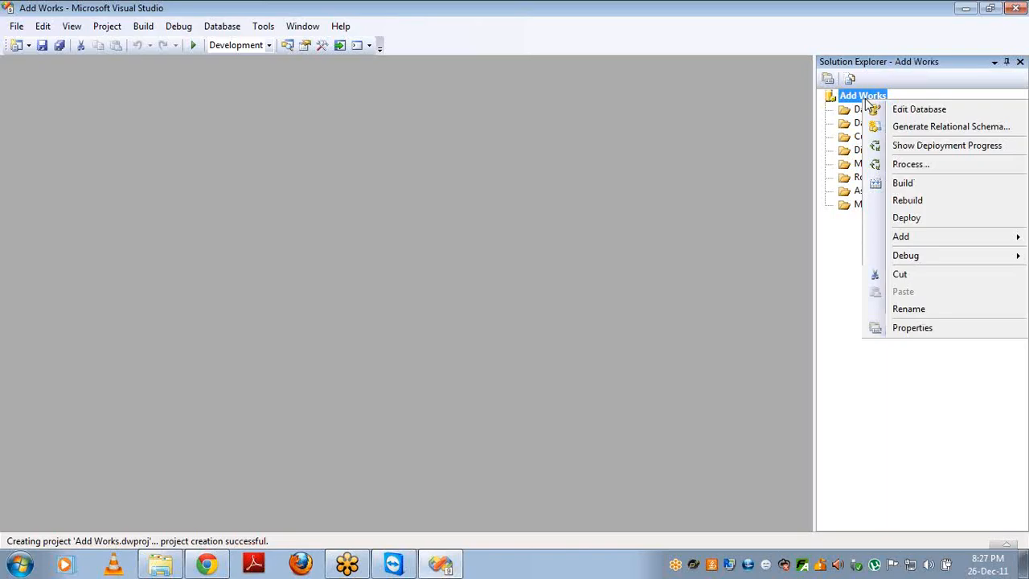
{"action": "left_click", "coordinate": [903, 184]}
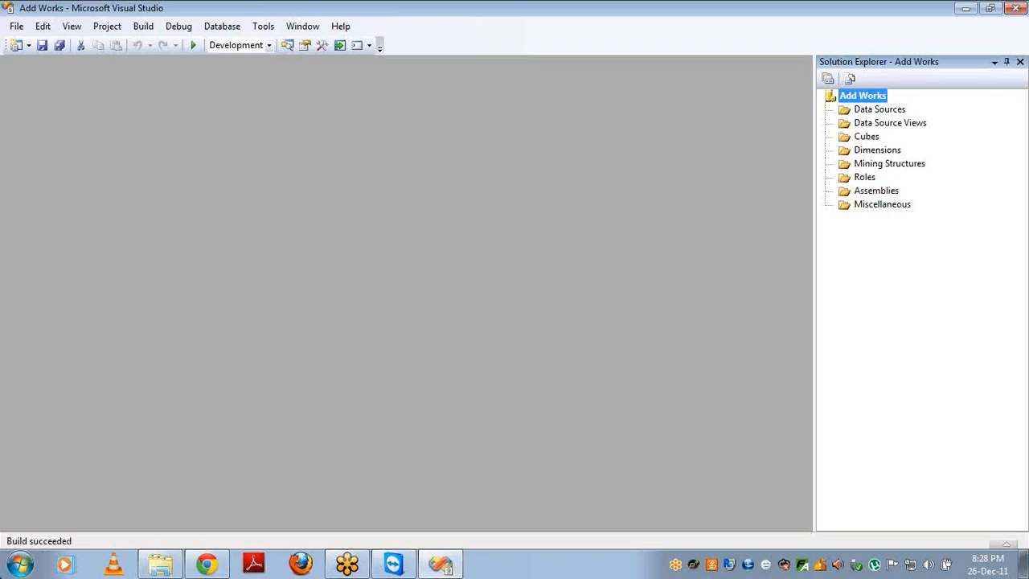
{"action": "right_click", "coordinate": [848, 97]}
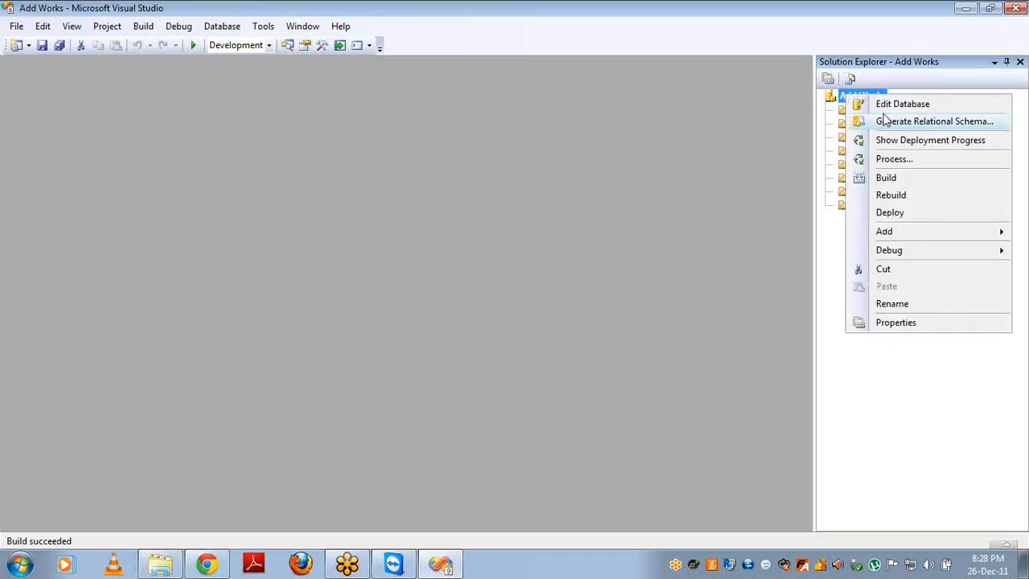
{"action": "left_click", "coordinate": [890, 213]}
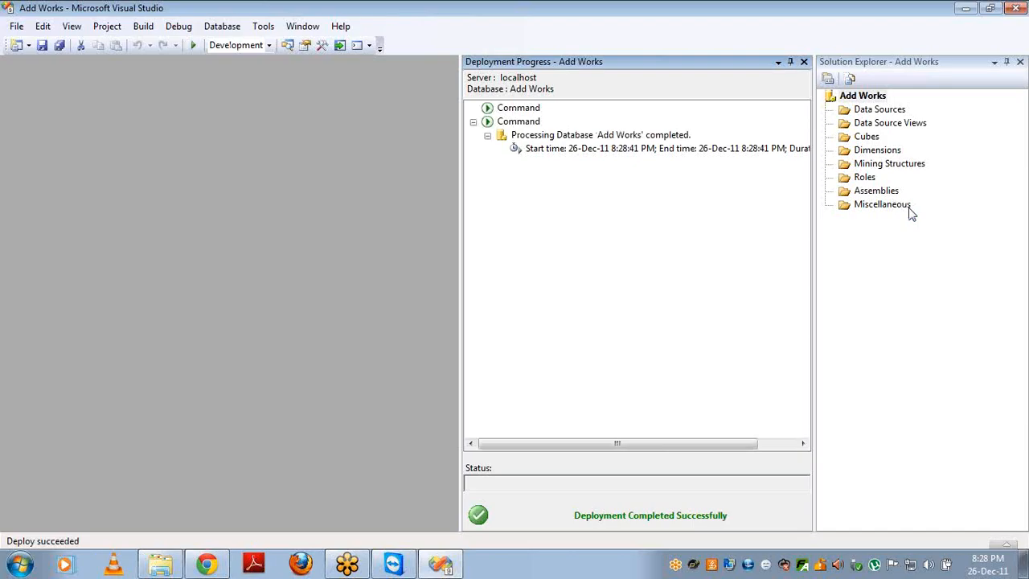
- Close the Deployment Progress window and go through the Data Sources, Data Source Views, Dimensions and Cubes folders of the Add Works project
{"action": "right_click", "coordinate": [861, 97]}
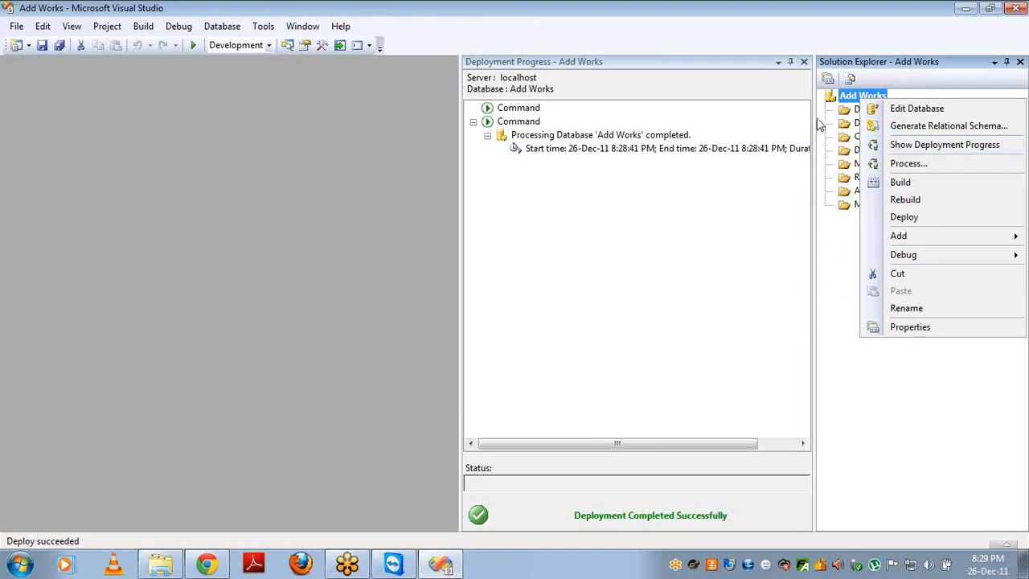
{"action": "left_click", "coordinate": [804, 63]}
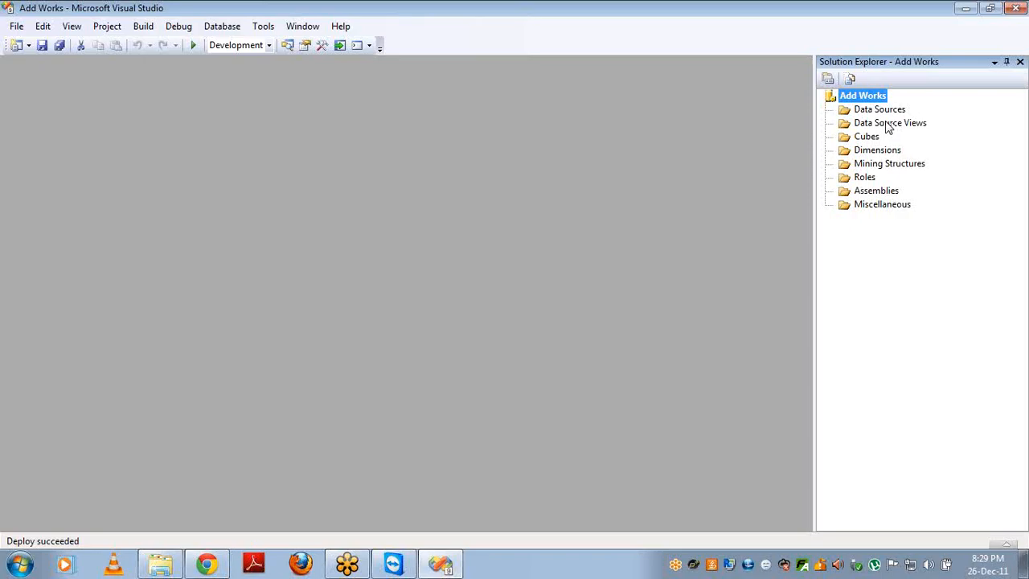
{"action": "left_click", "coordinate": [876, 112]}
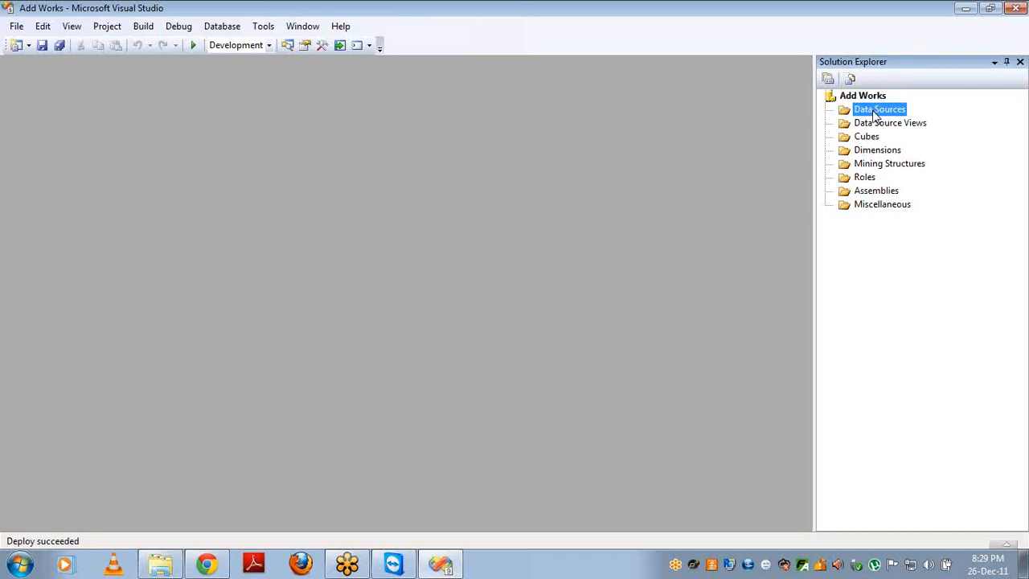
{"action": "left_click", "coordinate": [874, 123]}
{"action": "left_click", "coordinate": [866, 152]}
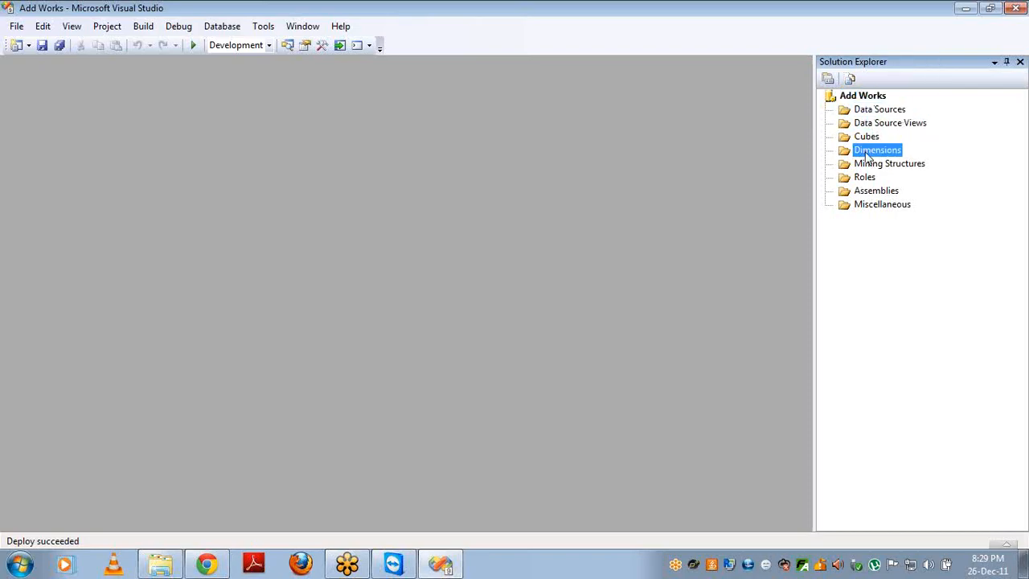
{"action": "left_click", "coordinate": [866, 138]}
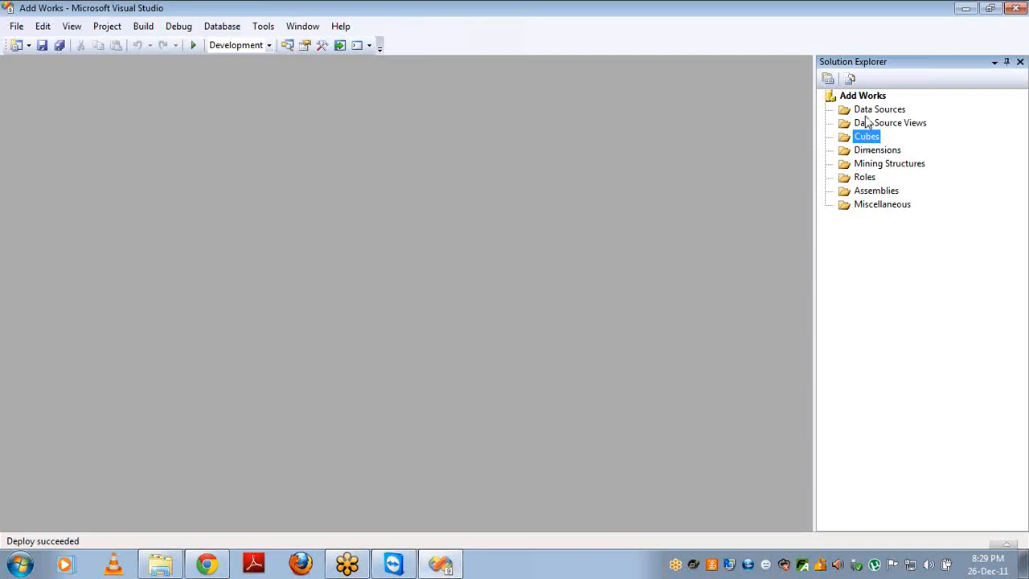
{"action": "left_click", "coordinate": [867, 116]}
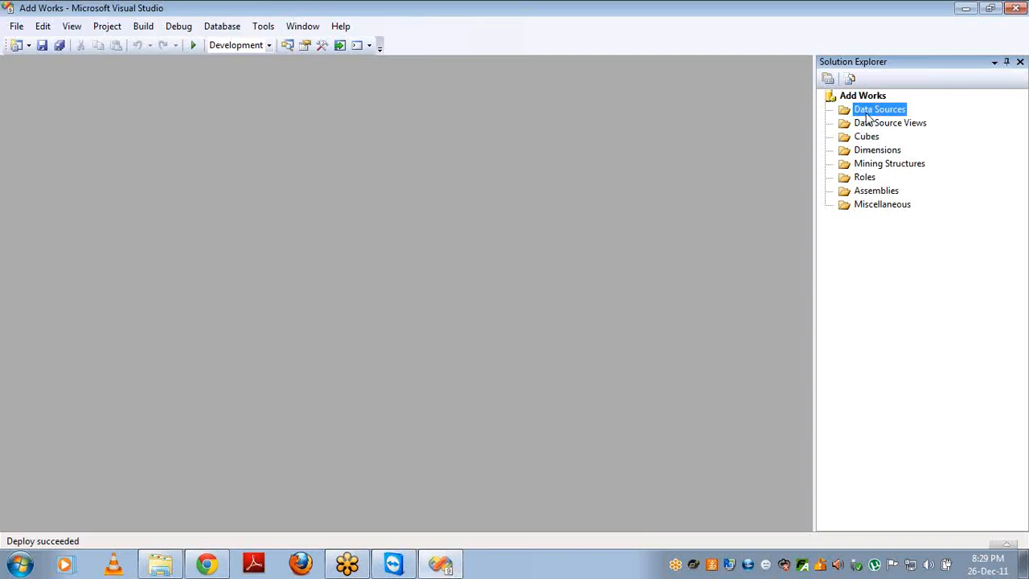
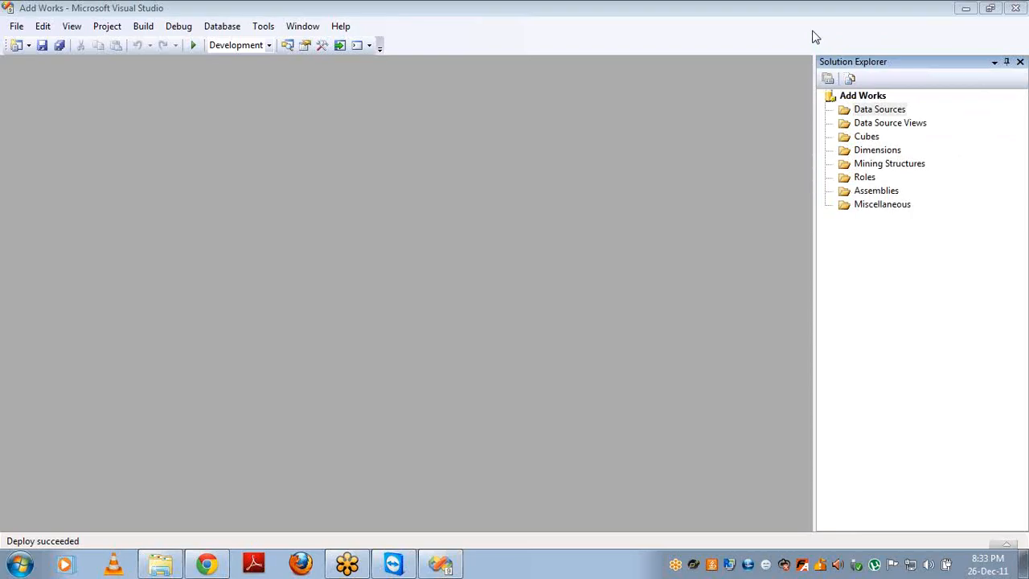
- Start a new data source and delete the saved LocalHost connections to AdventureWorks, AdventureWorksDW and CricketTest
{"action": "right_click", "coordinate": [872, 112]}
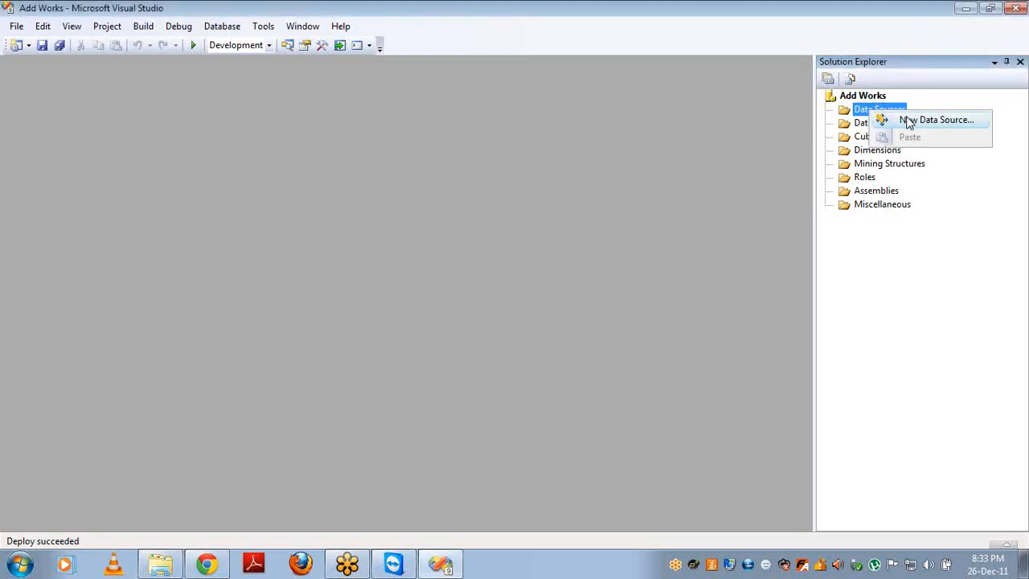
{"action": "left_click", "coordinate": [909, 120]}
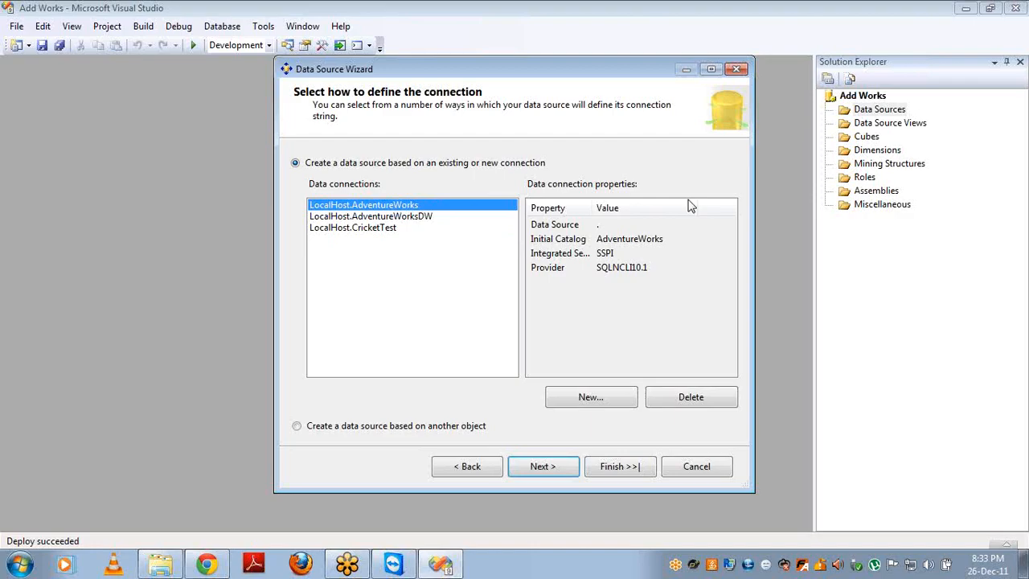
{"action": "left_click", "coordinate": [690, 409]}
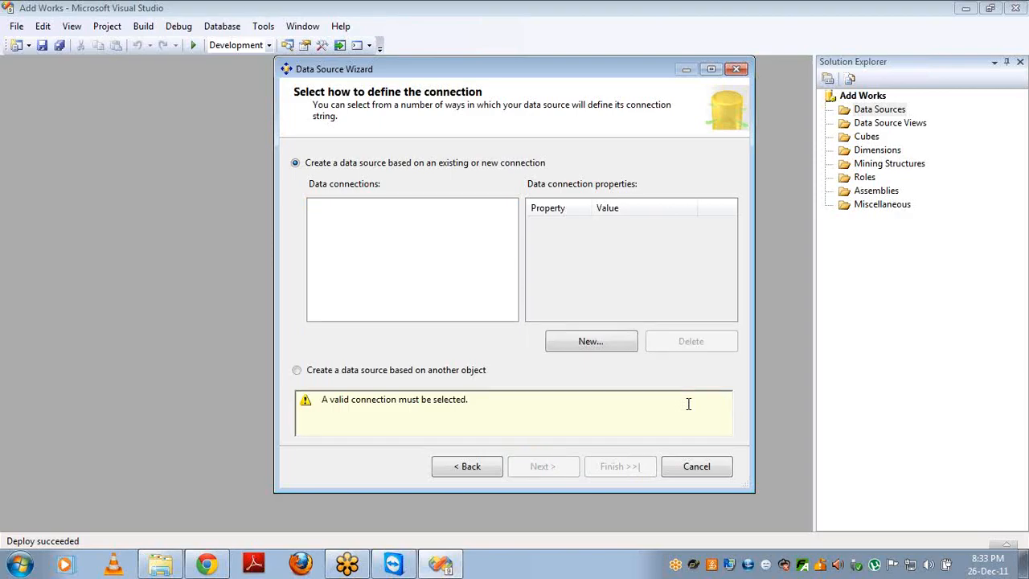
- Start a new data connection that uses the Native OLE DB\SQL Server Native Client 10.0 provider, browsing the available providers first
{"action": "left_click", "coordinate": [607, 351]}
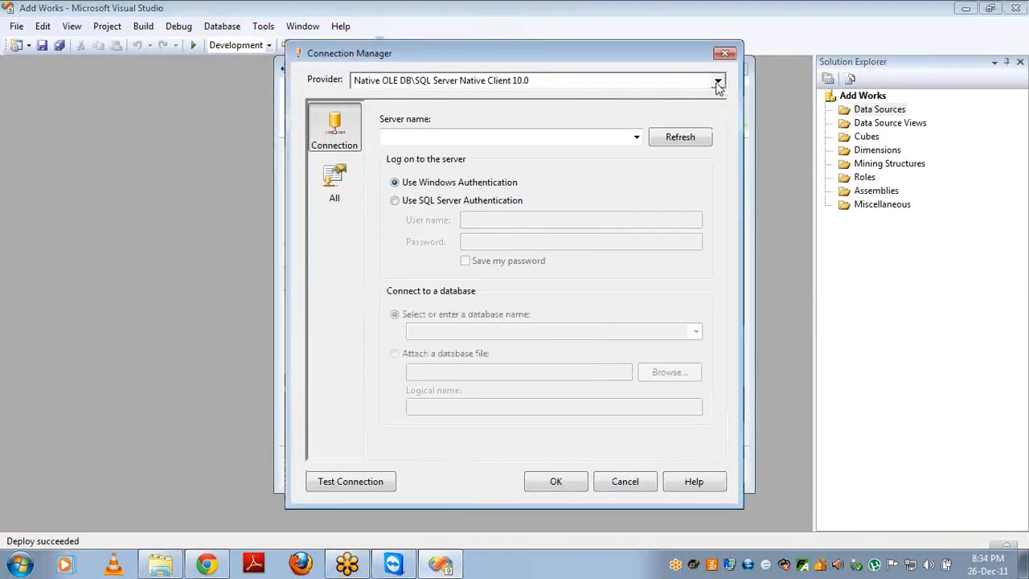
{"action": "left_click", "coordinate": [718, 83]}
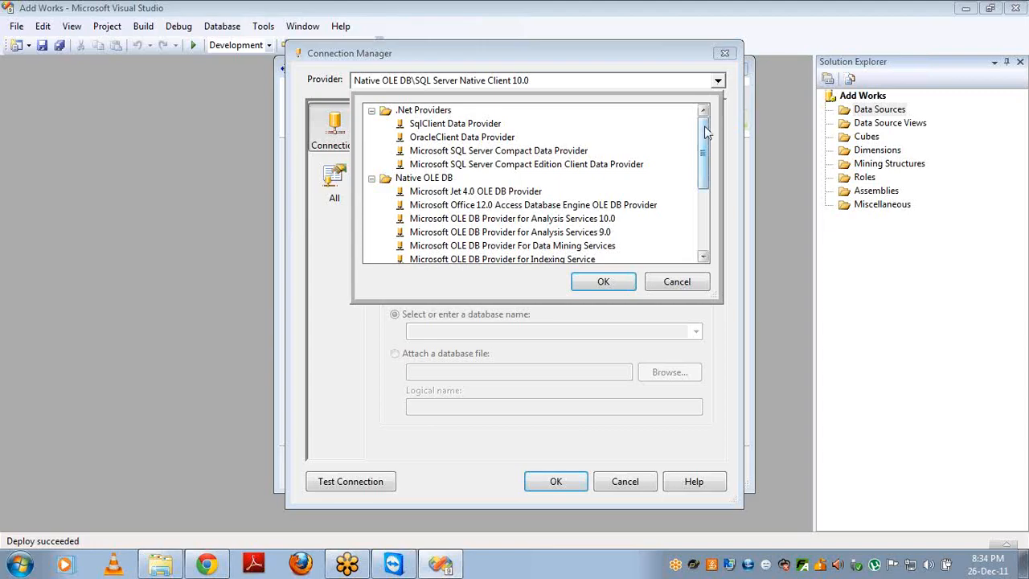
{"action": "left_click_drag", "start_coordinate": [704, 132], "coordinate": [705, 153]}
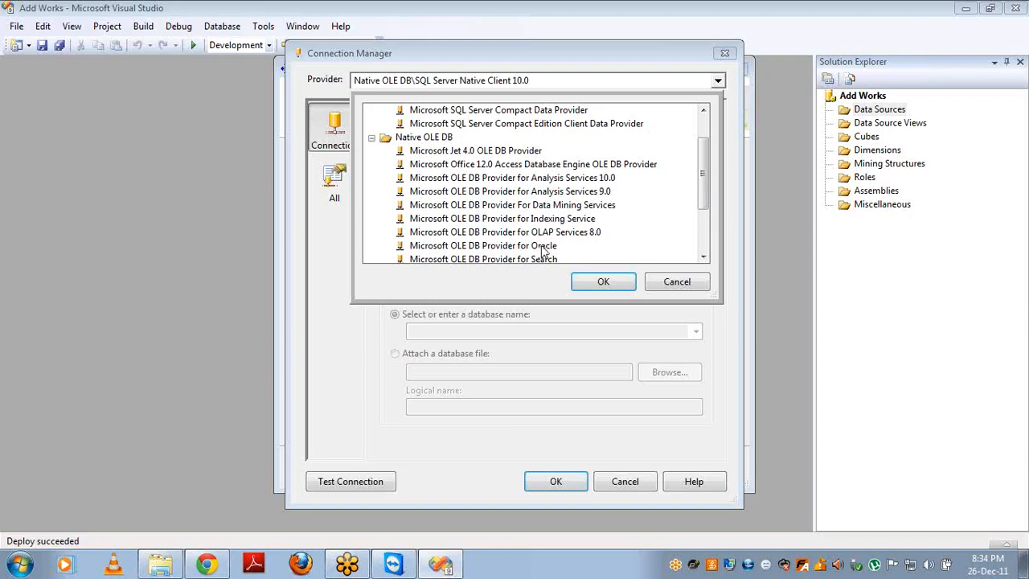
{"action": "left_click_drag", "start_coordinate": [698, 168], "coordinate": [704, 211]}
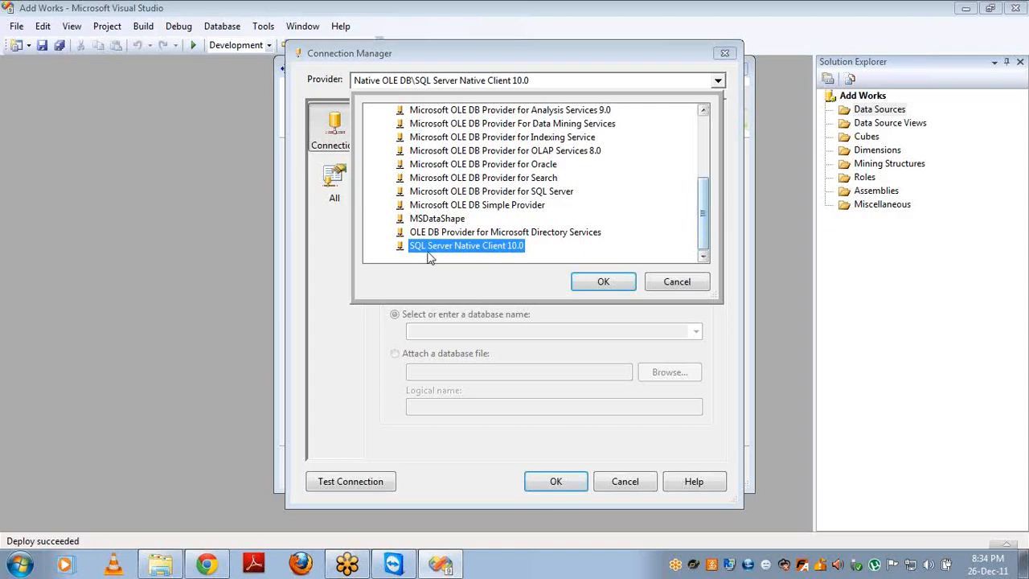
{"action": "left_click", "coordinate": [599, 283]}
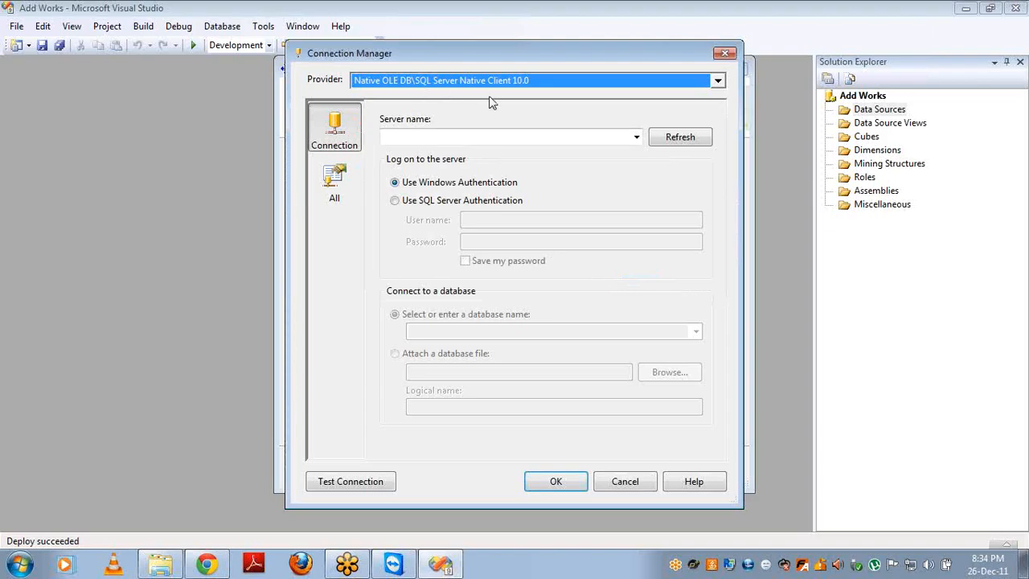
- Set the connection's server name to lenovo-pc and log on with Windows Authentication
{"action": "left_click", "coordinate": [561, 136]}
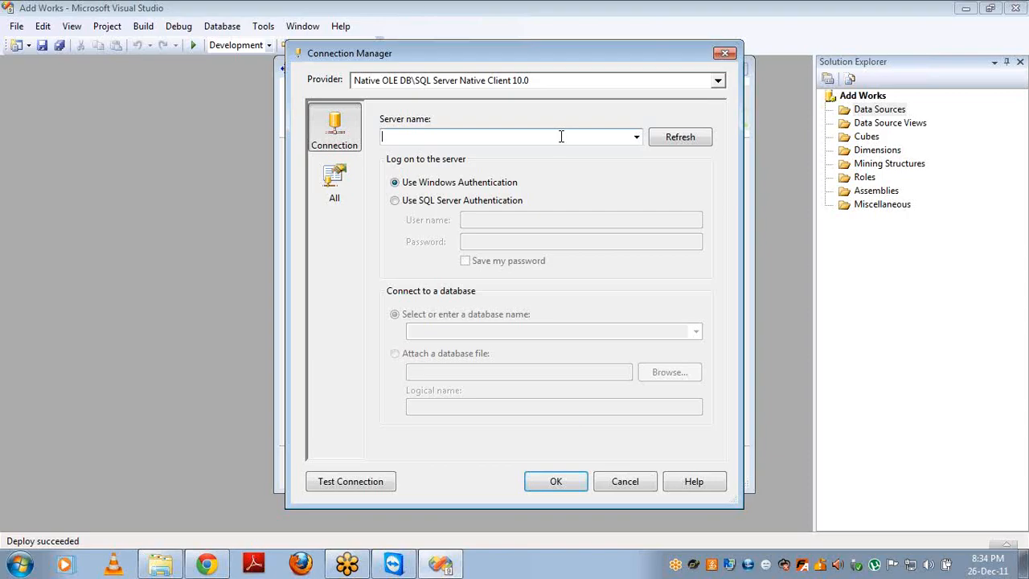
{"action": "type", "text": "lenovo-pc"}
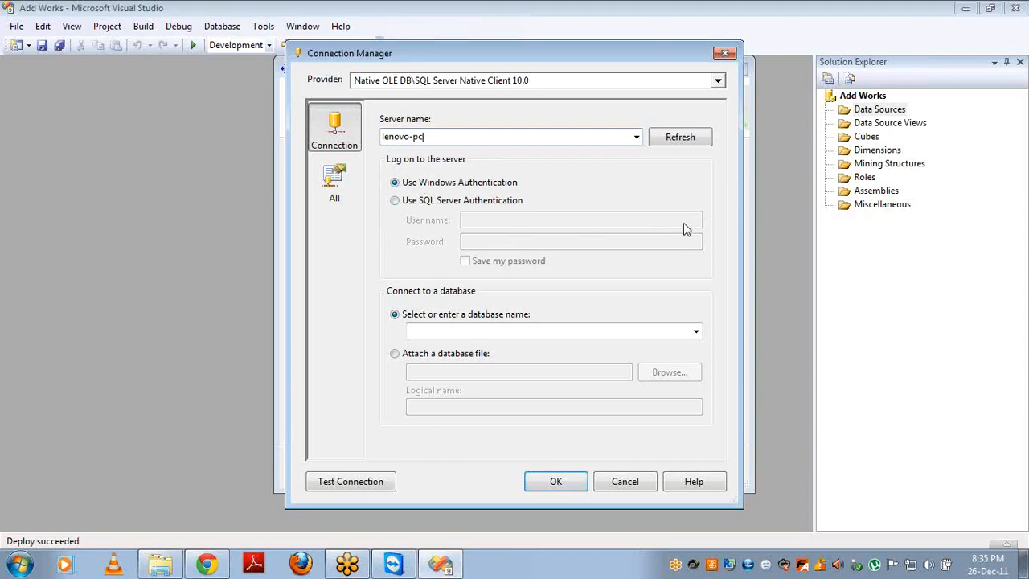
{"action": "left_click", "coordinate": [428, 203]}
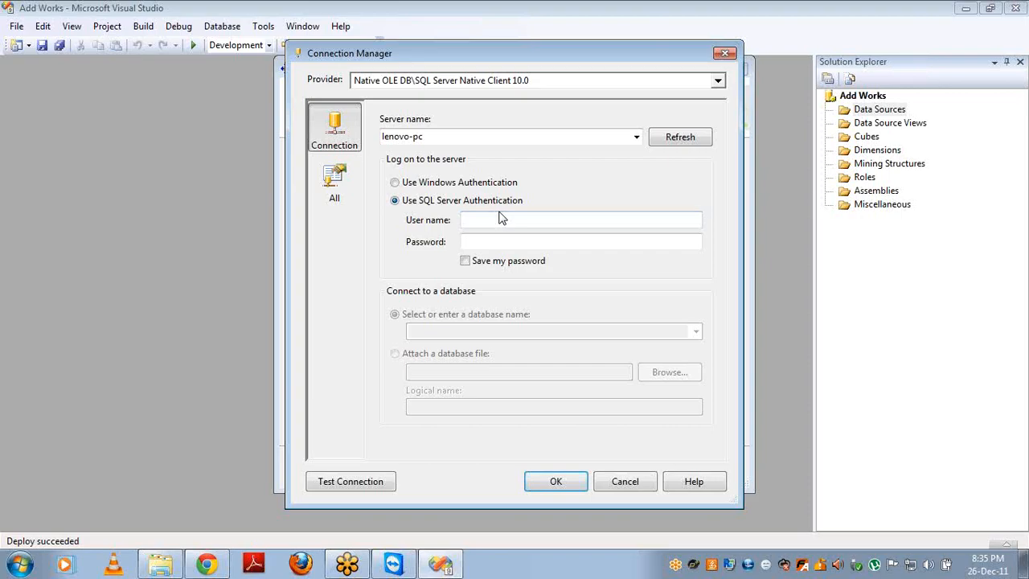
{"action": "left_click", "coordinate": [428, 188]}
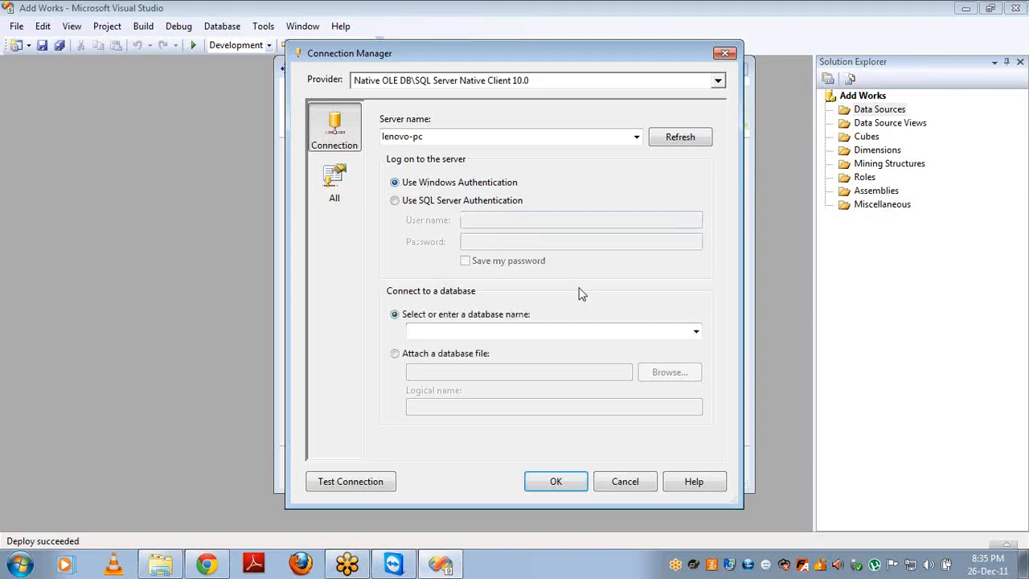
- Choose the AdventureWorksDW database for the connection and test the connection
{"action": "left_click", "coordinate": [694, 333]}
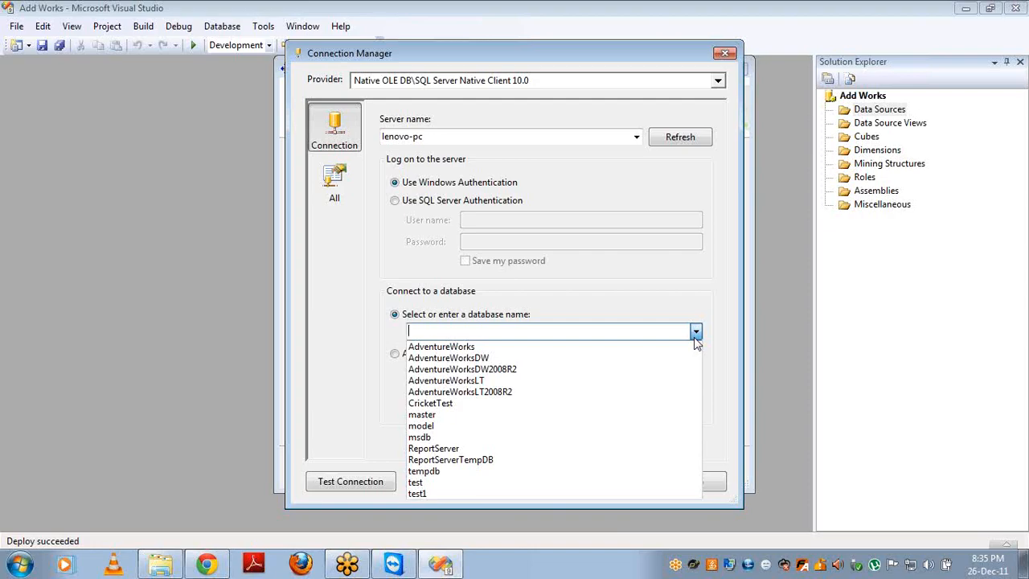
{"action": "left_click", "coordinate": [561, 363]}
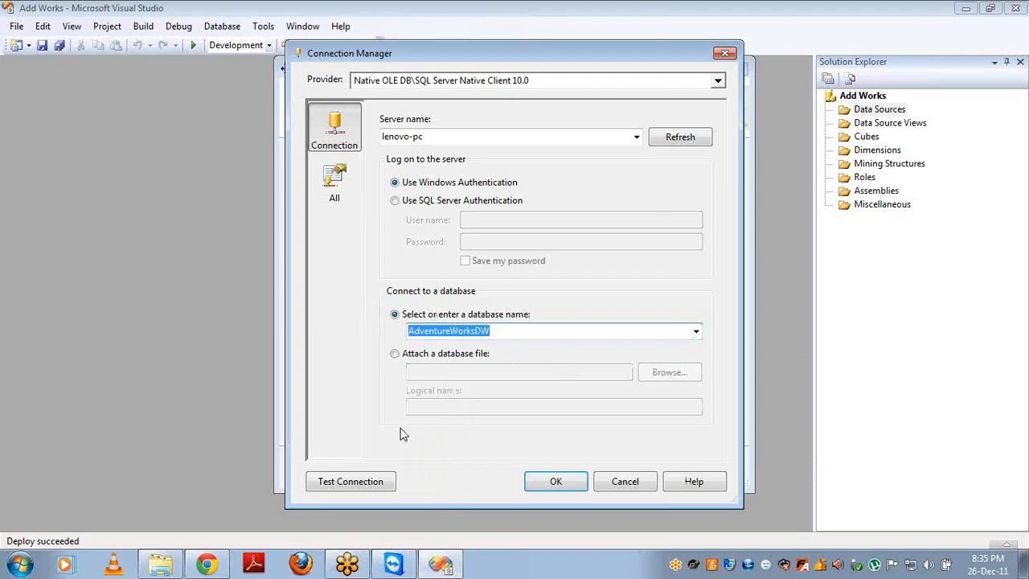
{"action": "left_click", "coordinate": [376, 484]}
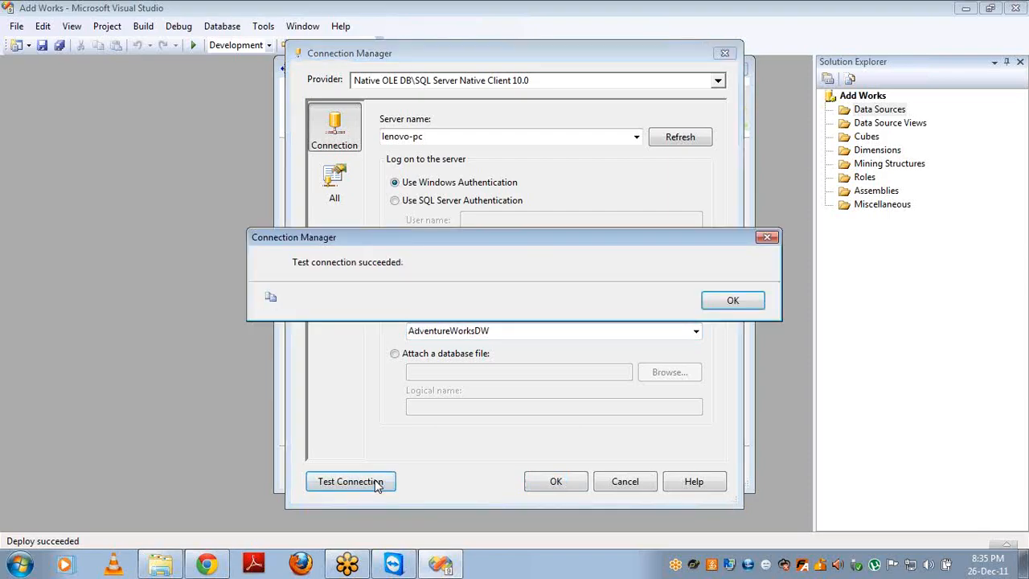
{"action": "left_click", "coordinate": [722, 302]}
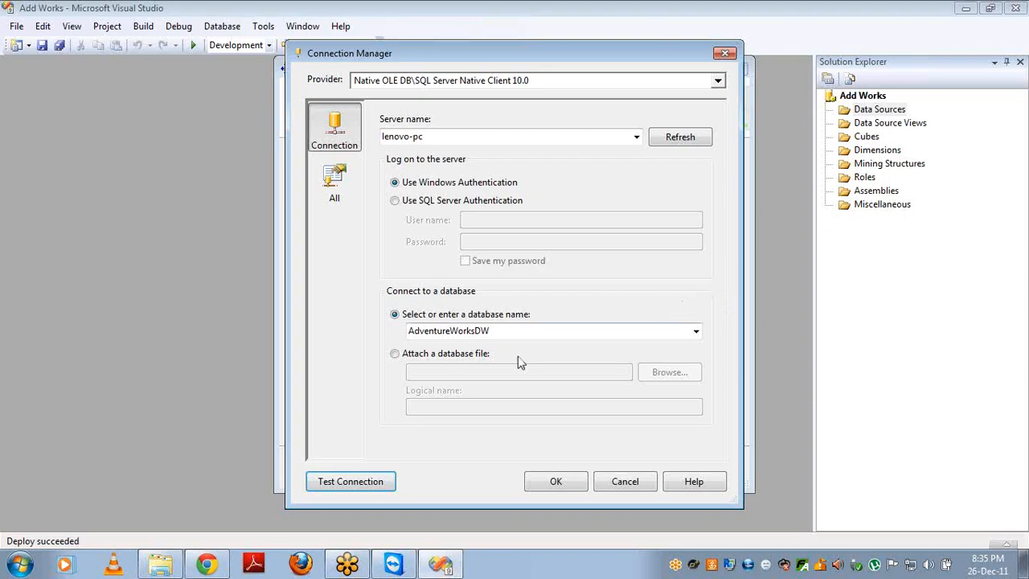
{"action": "left_click", "coordinate": [462, 356]}
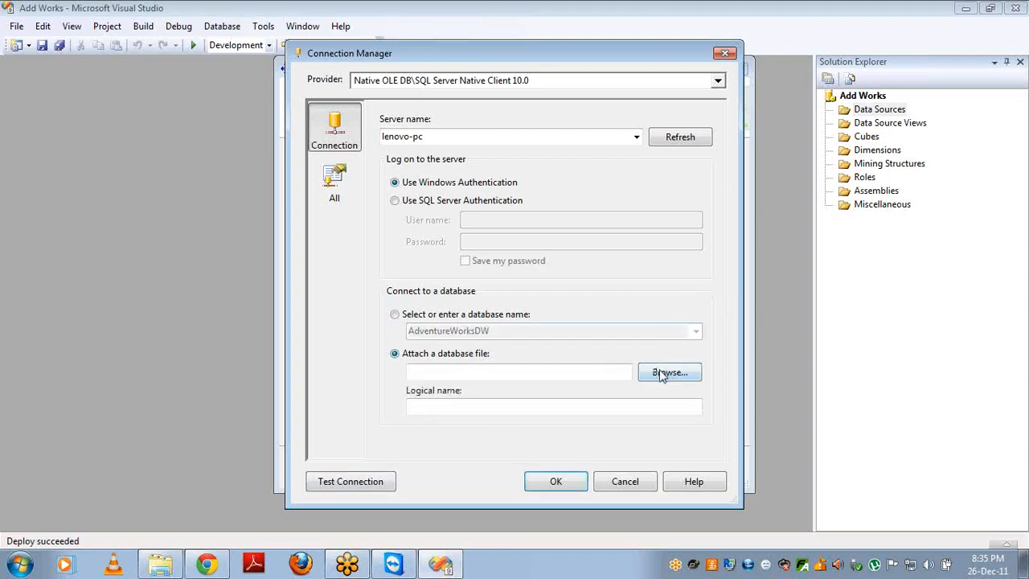
{"action": "left_click", "coordinate": [661, 375]}
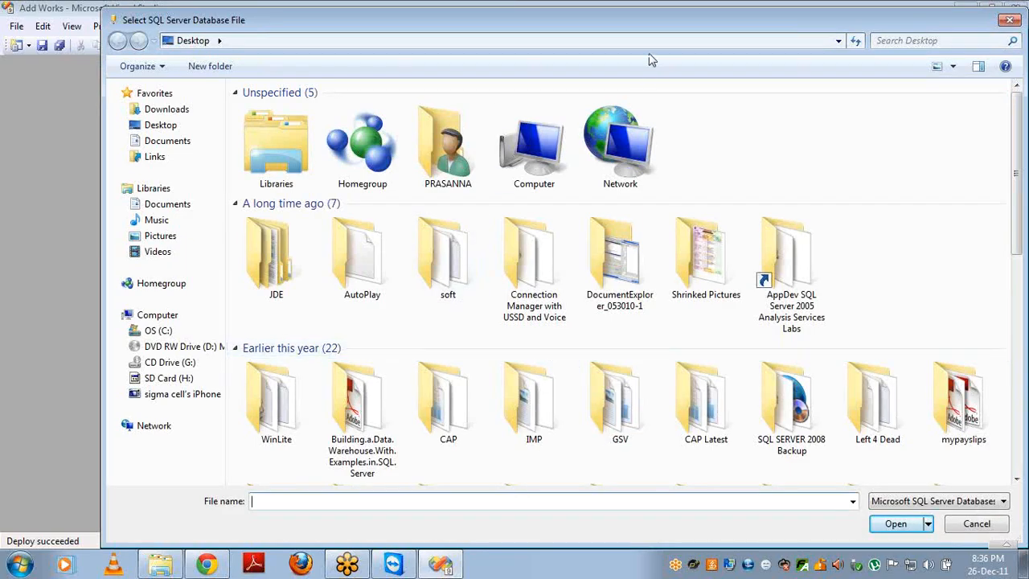
{"action": "left_click_drag", "start_coordinate": [719, 24], "coordinate": [719, 21]}
{"action": "right_click", "coordinate": [694, 18]}
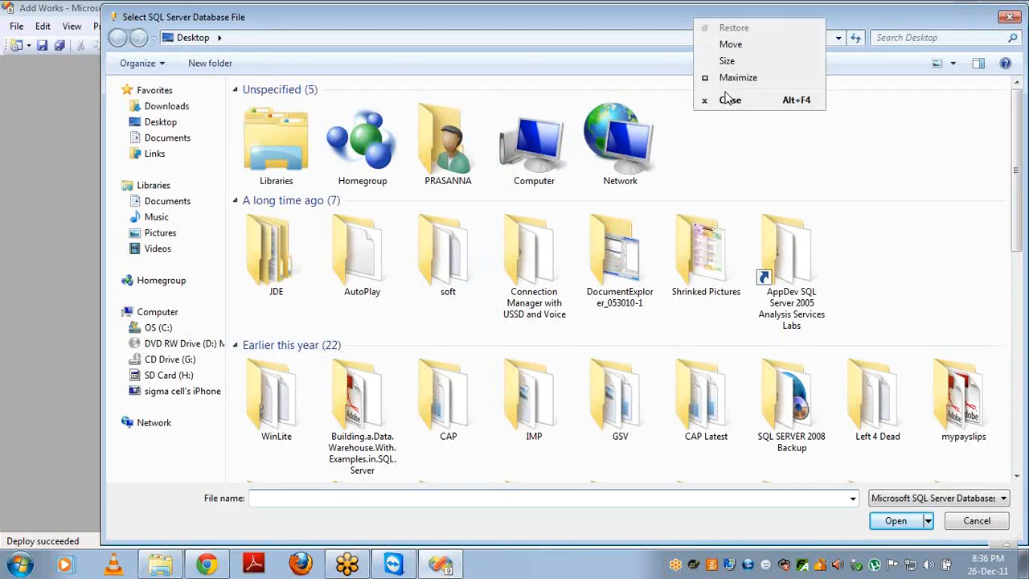
{"action": "left_click", "coordinate": [727, 98]}
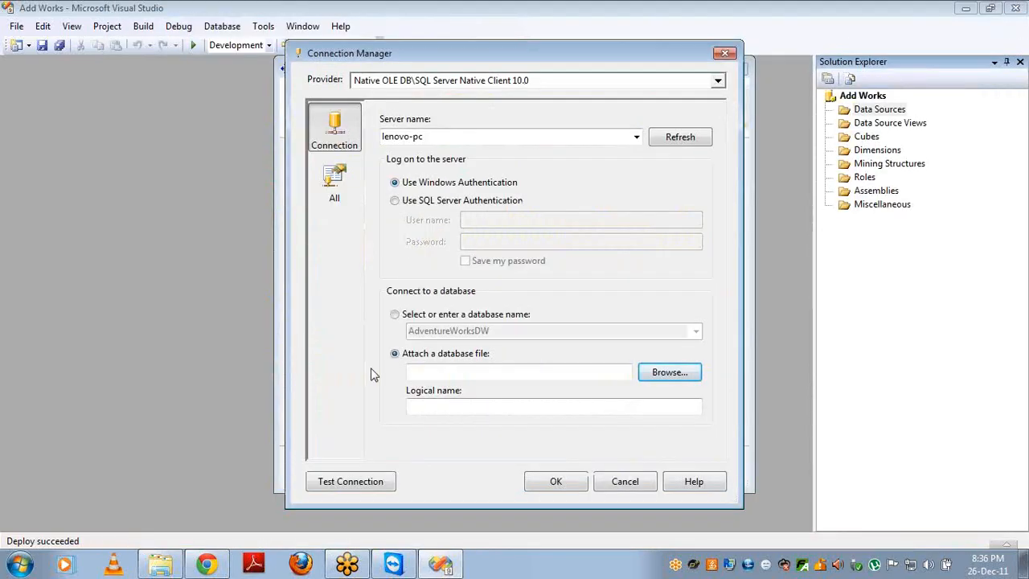
{"action": "left_click", "coordinate": [395, 314]}
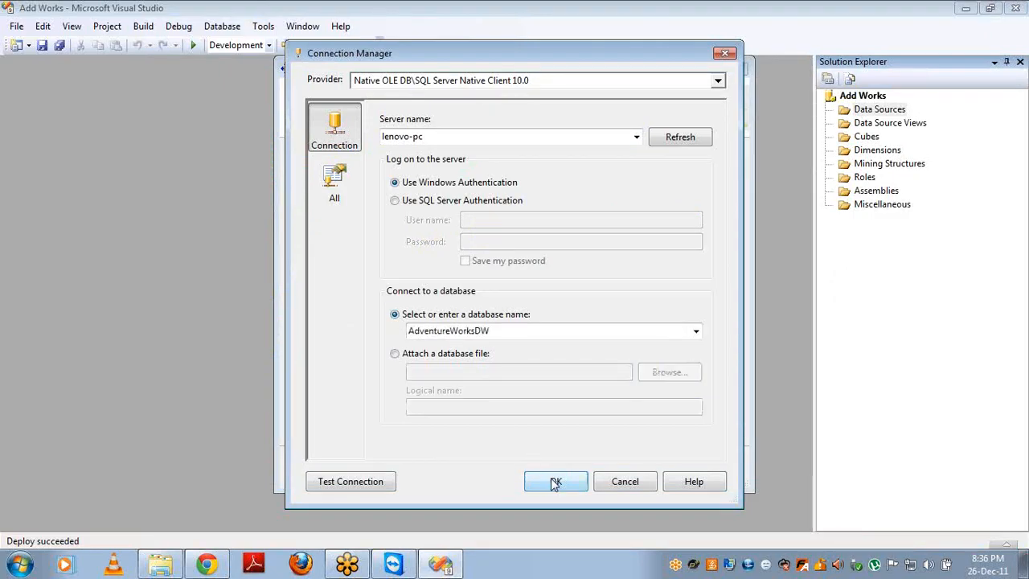
- Accept the lenovo-pc.AdventureWorksDW connection for the data source and set its impersonation to use the service account
{"action": "left_click", "coordinate": [555, 482]}
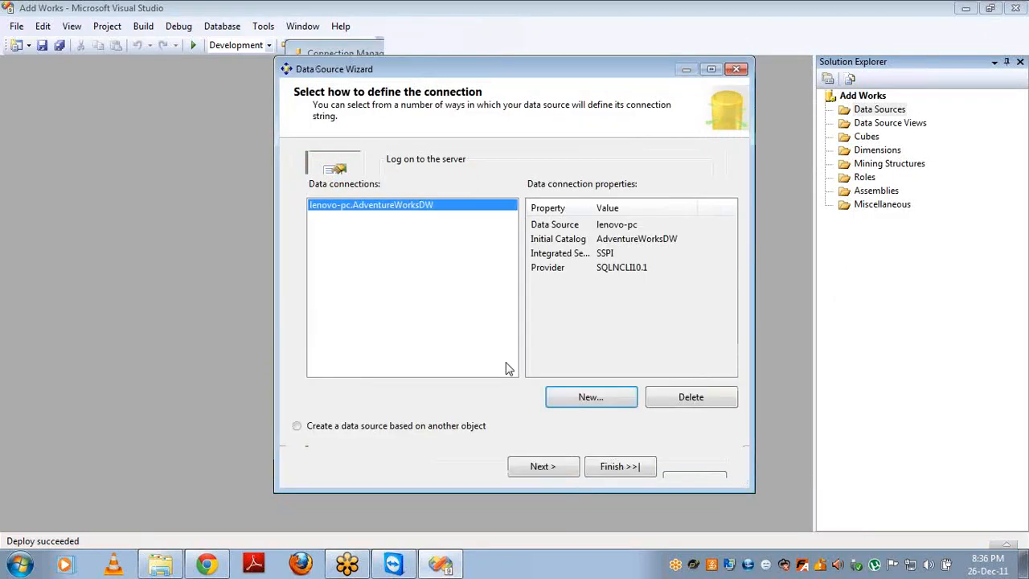
{"action": "left_click", "coordinate": [546, 472]}
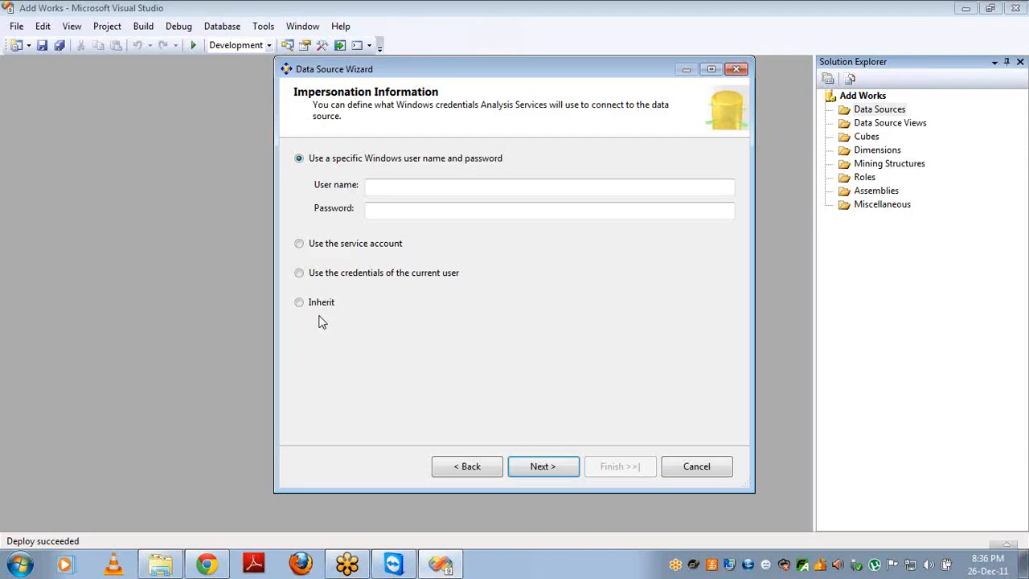
{"action": "left_click", "coordinate": [380, 185]}
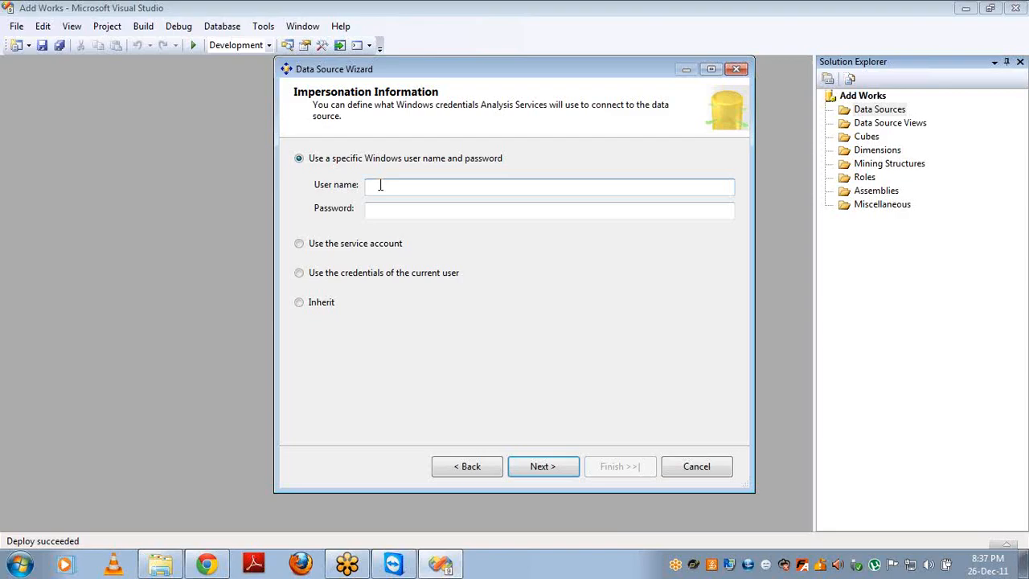
{"action": "left_click", "coordinate": [323, 274]}
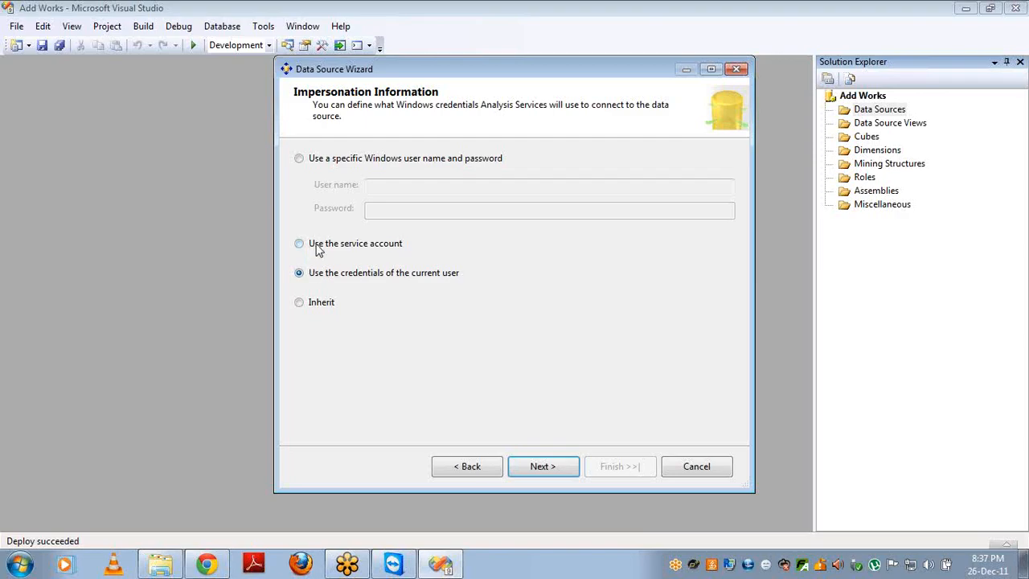
{"action": "left_click", "coordinate": [317, 251]}
{"action": "left_click", "coordinate": [318, 311]}
{"action": "left_click", "coordinate": [312, 252]}
{"action": "left_click", "coordinate": [533, 466]}
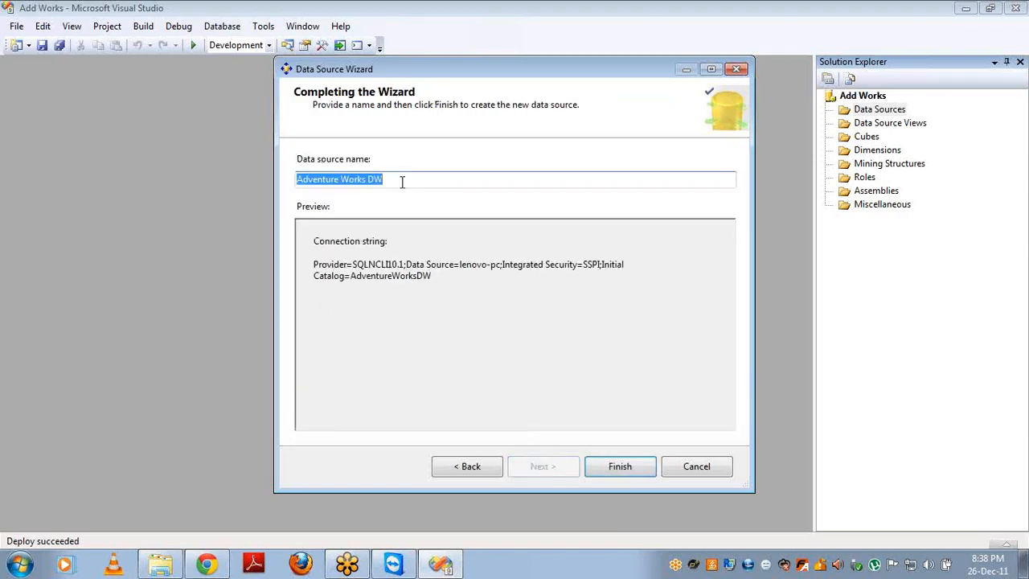
- Name the data source AdventureWorks and finish creating it
{"action": "left_click", "coordinate": [402, 182]}
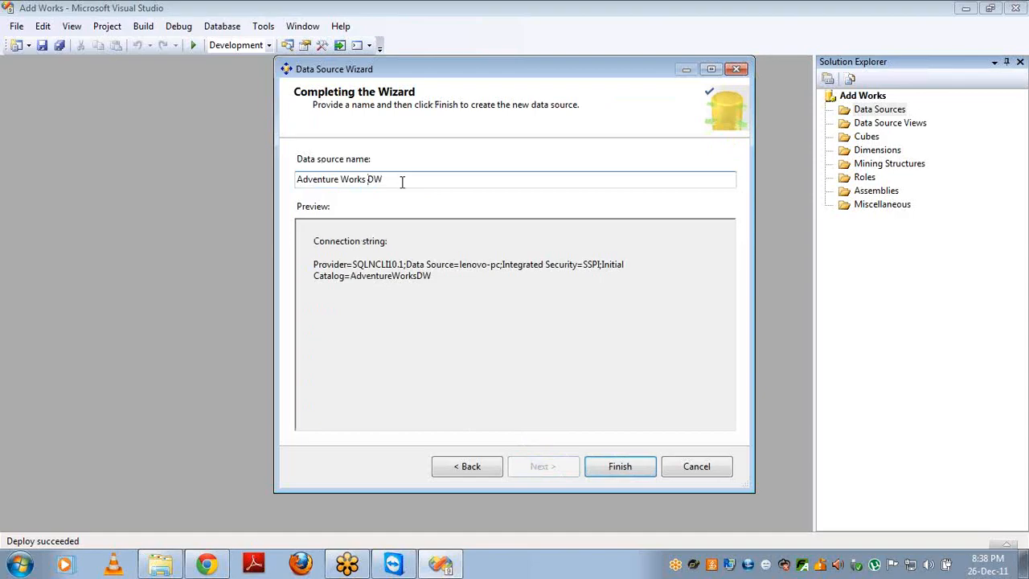
{"action": "key", "text": "BackSpace"}
{"action": "key", "text": "ctrl+Left"}
{"action": "key", "text": "BackSpace"}
{"action": "key", "text": "BackSpace"}
{"action": "key", "text": "BackSpace"}
{"action": "left_click", "coordinate": [619, 466]}
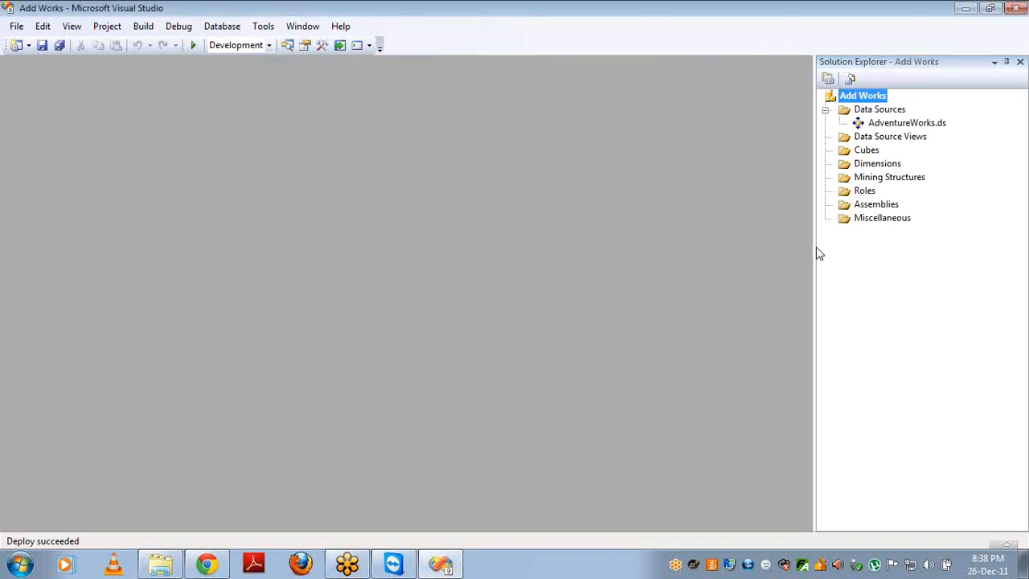
- Copy the AdventureWorks.ds data source and paste it five times, accepting the names AdventureWorks 1 to AdventureWorks 5
{"action": "left_click", "coordinate": [887, 125]}
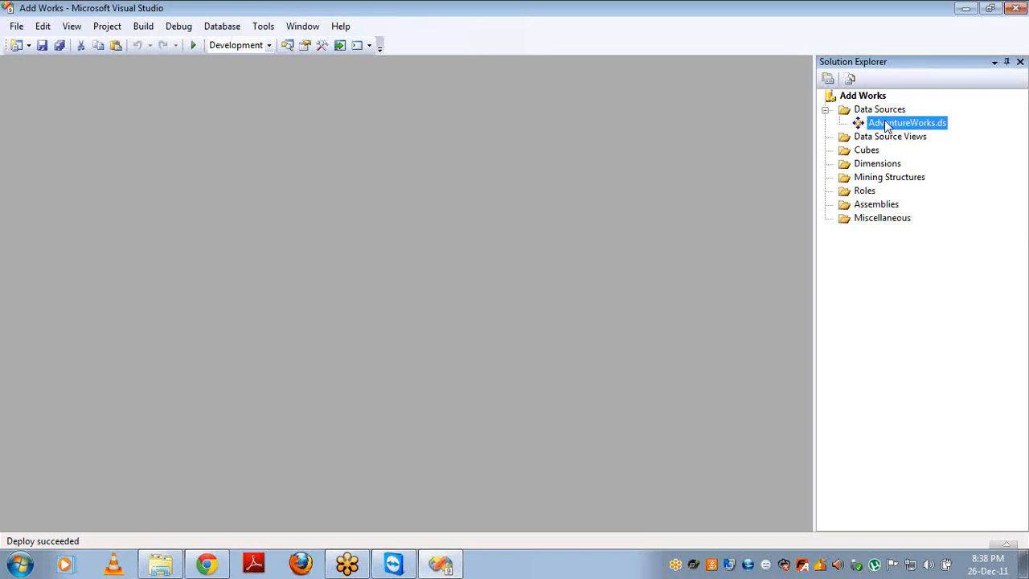
{"action": "left_click", "coordinate": [888, 125]}
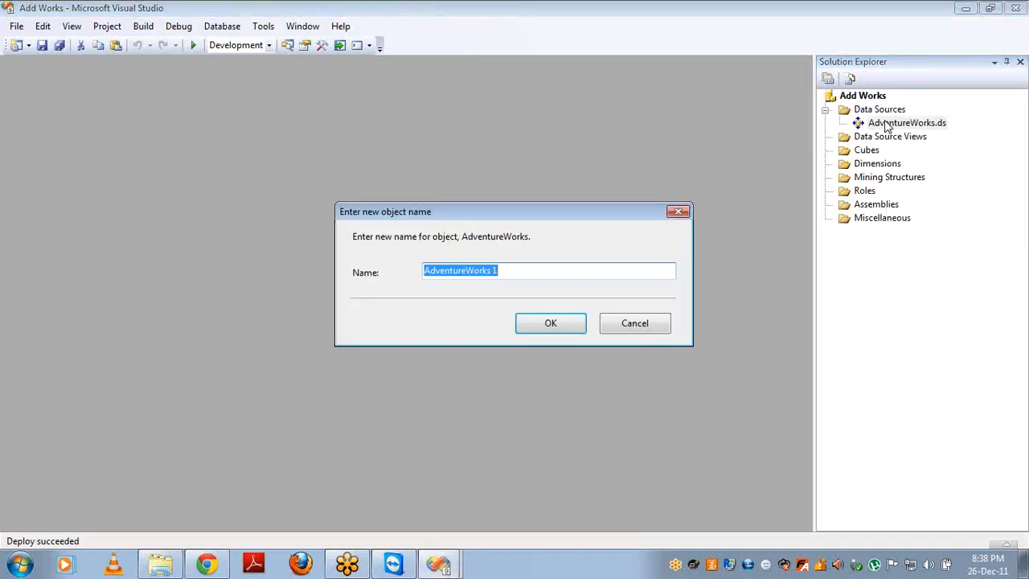
{"action": "key", "text": "Return"}
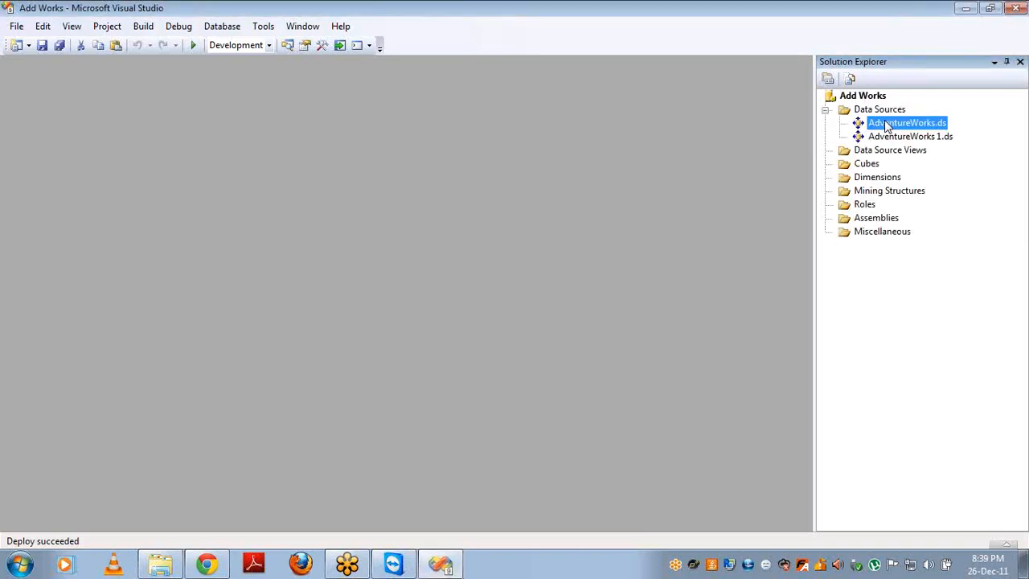
{"action": "key", "text": "ctrl+v"}
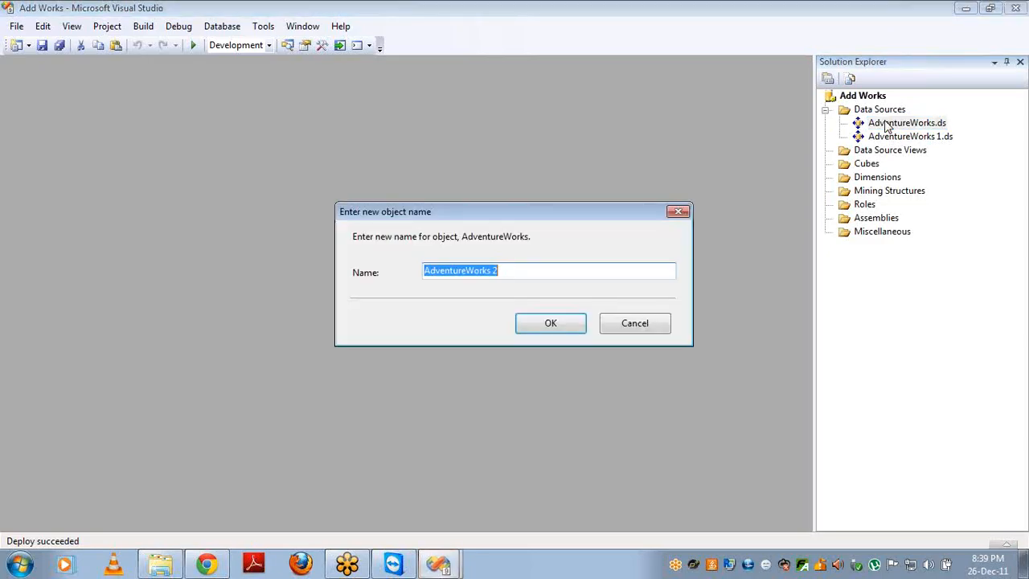
{"action": "key", "text": "Return"}
{"action": "key", "text": "ctrl+v"}
{"action": "key", "text": "Return"}
{"action": "key", "text": "ctrl+v"}
{"action": "key", "text": "Return"}
{"action": "key", "text": "ctrl+v"}
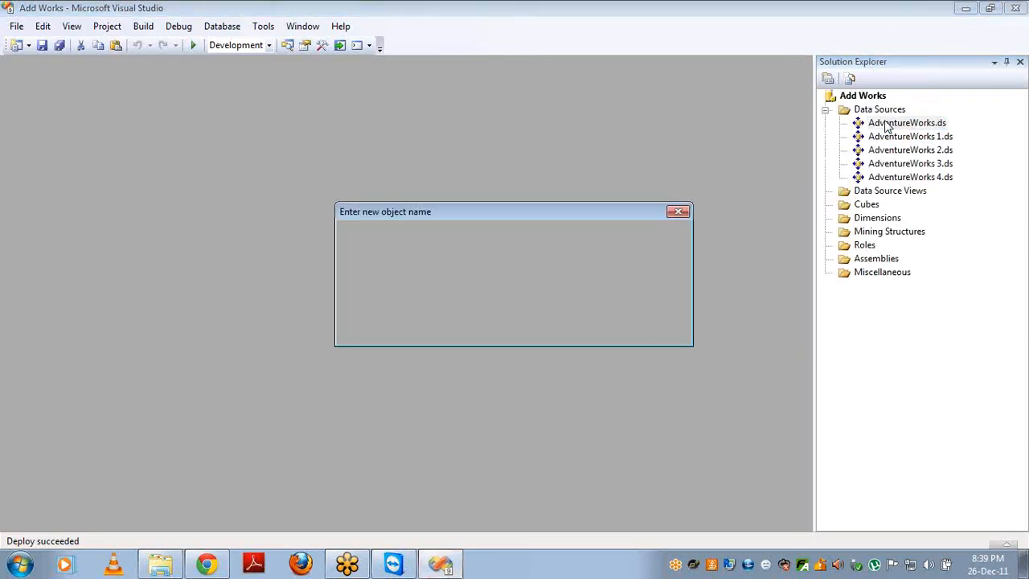
{"action": "key", "text": "Return"}
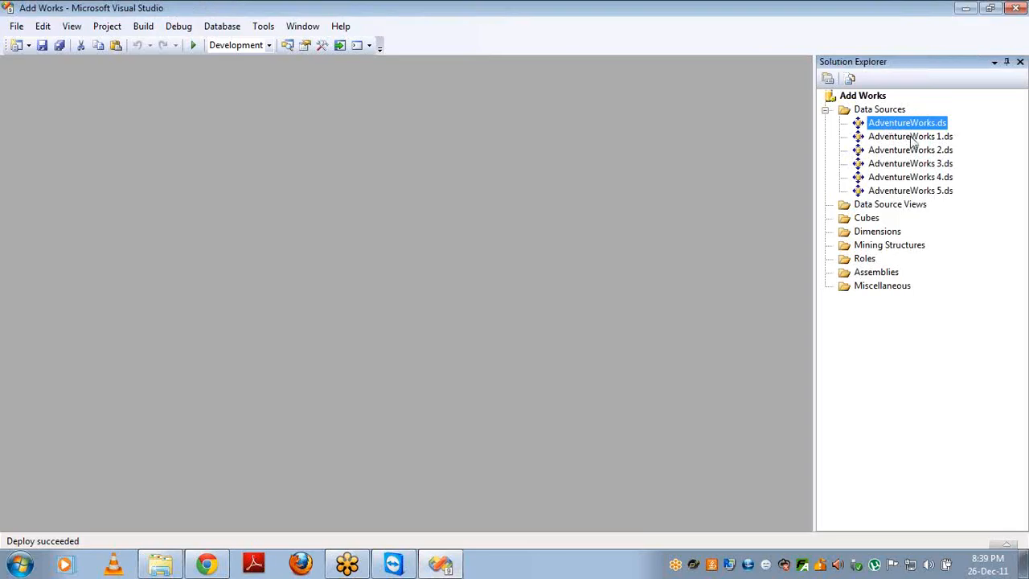
- Delete the five copied data sources, AdventureWorks 1.ds to AdventureWorks 5.ds, from the project
{"action": "left_click", "coordinate": [912, 137]}
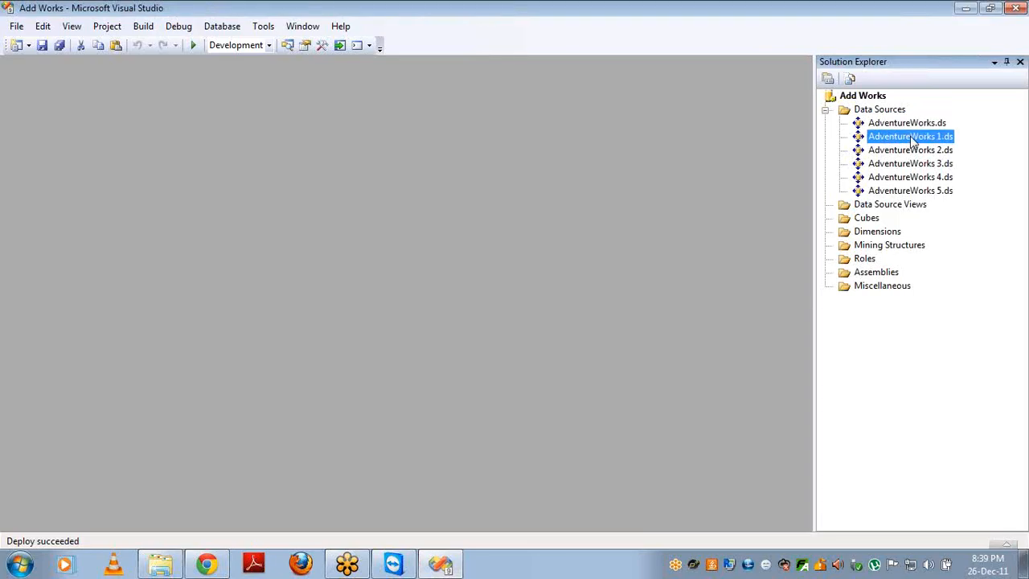
{"action": "key", "text": "shift+Down"}
{"action": "key", "text": "shift+Down"}
{"action": "key", "text": "shift+Down"}
{"action": "key", "text": "shift+Down"}
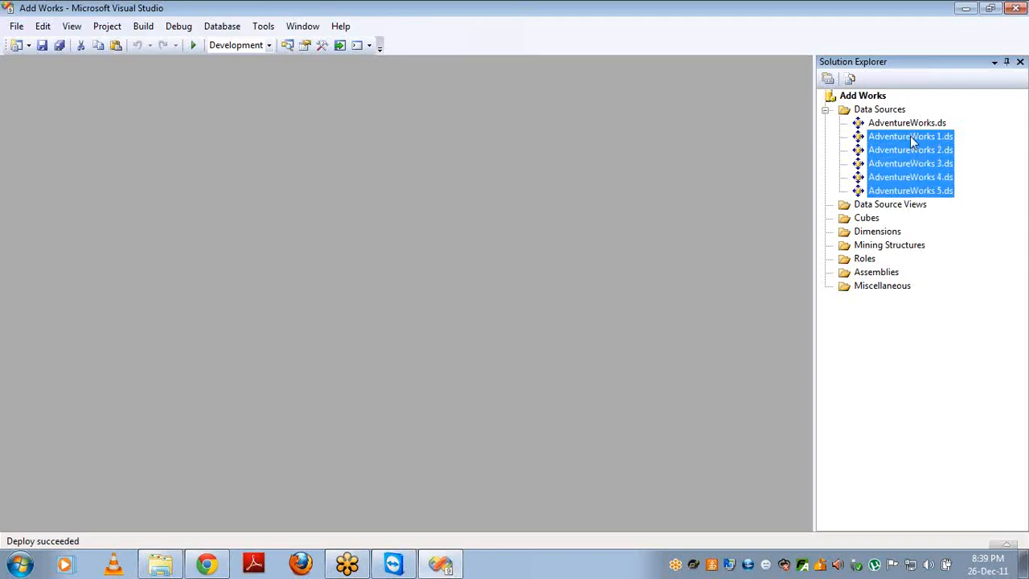
{"action": "key", "text": "Delete"}
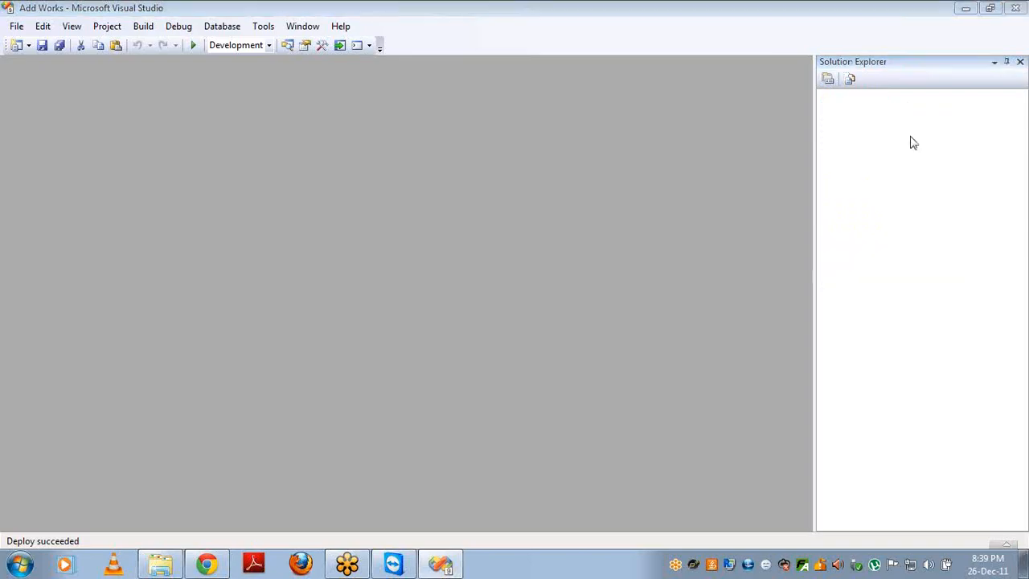
{"action": "key", "text": "Return"}
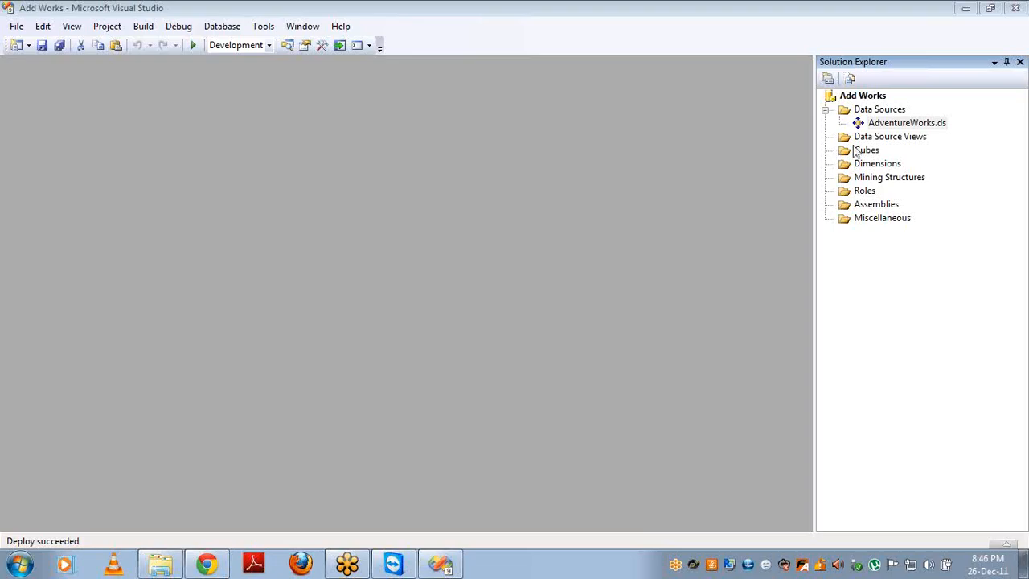
- Start a new data source view in the Add Works project
{"action": "right_click", "coordinate": [872, 138]}
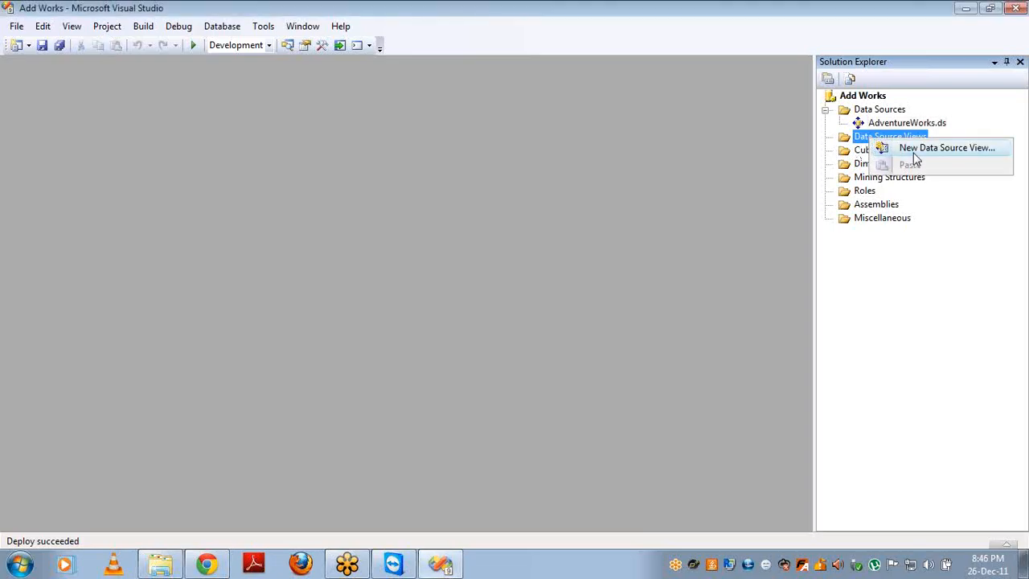
{"action": "left_click", "coordinate": [916, 154]}
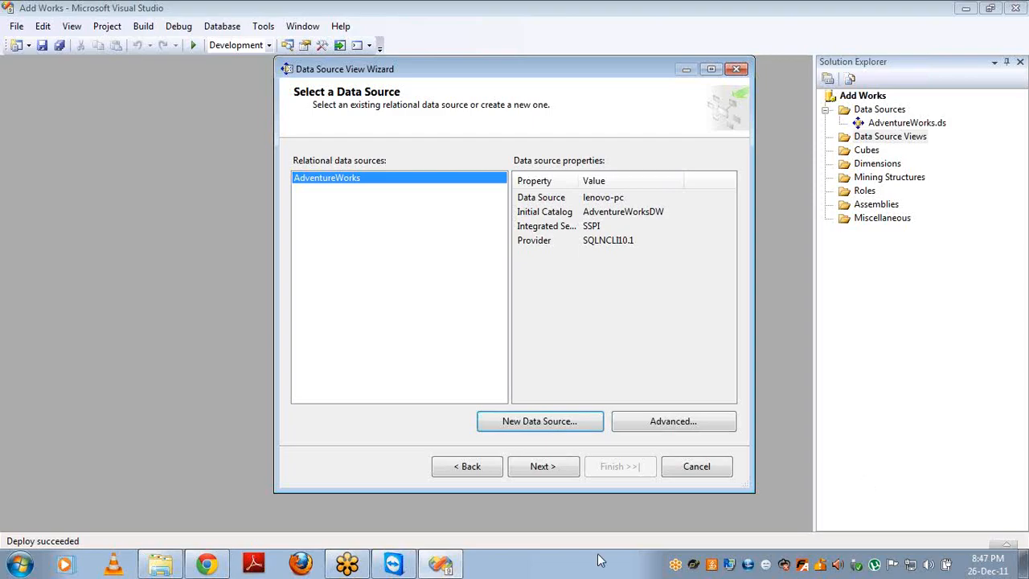
{"action": "mouse_move", "coordinate": [395, 569]}
{"action": "left_click", "coordinate": [546, 423]}
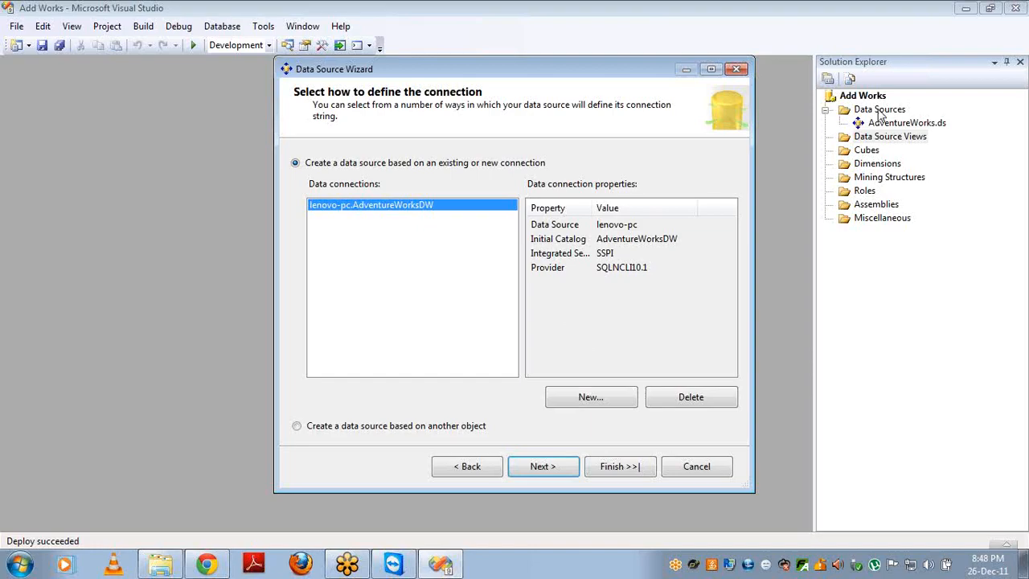
{"action": "left_click", "coordinate": [621, 465]}
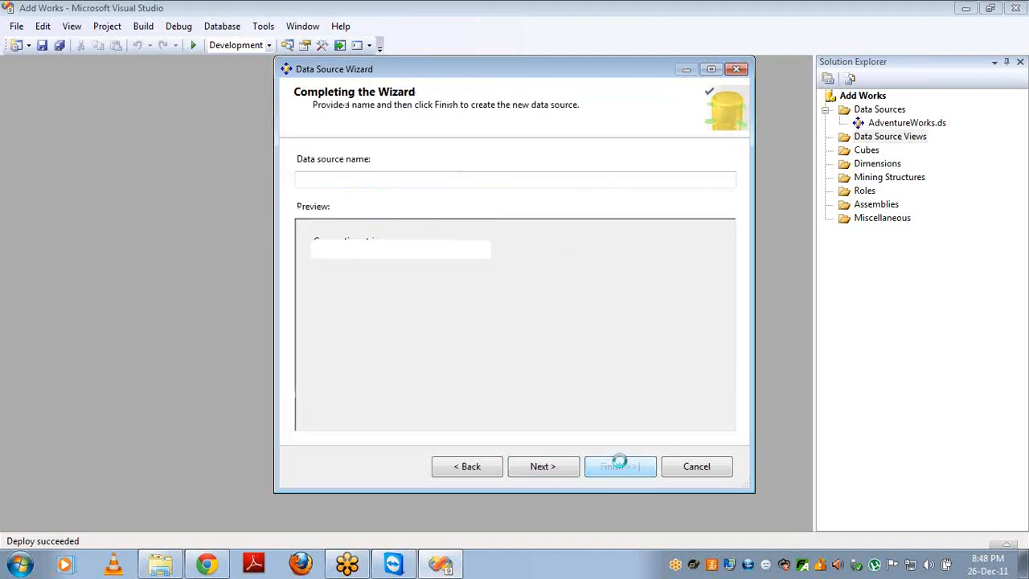
{"action": "left_click", "coordinate": [682, 469]}
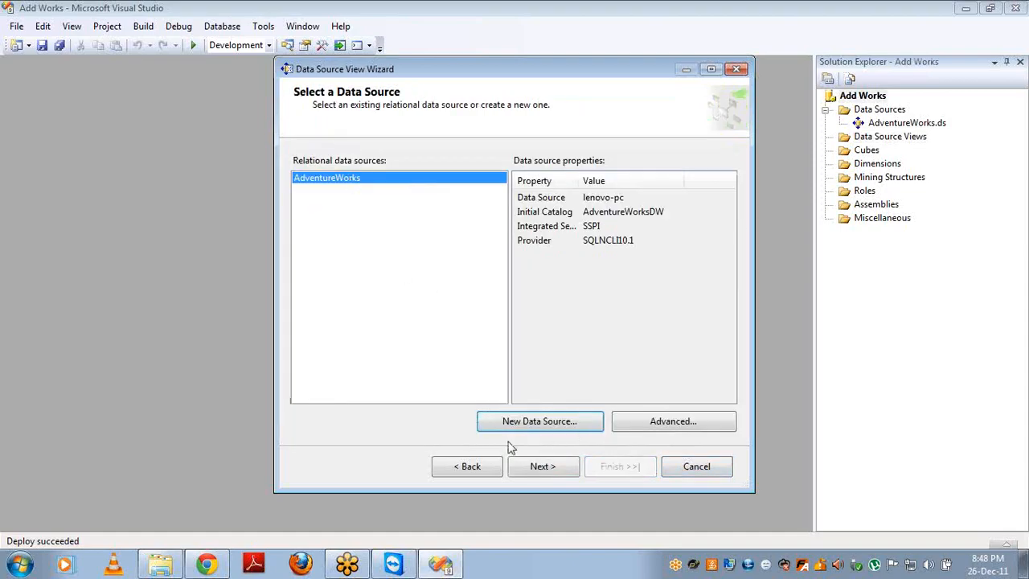
- Base the data source view on the AdventureWorks data source and include the FactInternetSales table
{"action": "left_click", "coordinate": [536, 464]}
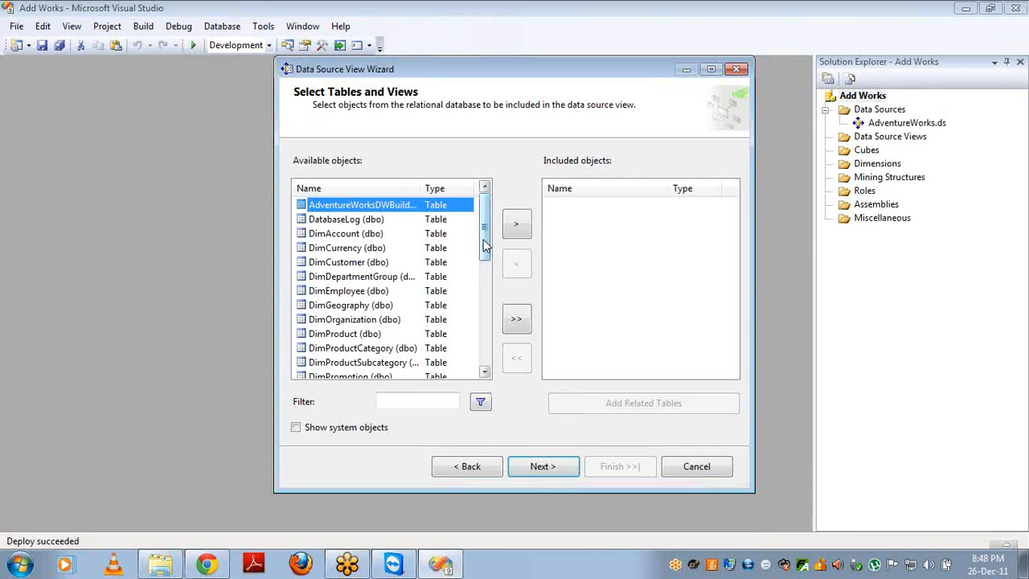
{"action": "right_click", "coordinate": [484, 238]}
{"action": "key", "text": "Escape"}
{"action": "mouse_move", "coordinate": [485, 238]}
{"action": "left_mouse_down"}
{"action": "mouse_move", "coordinate": [483, 341]}
{"action": "mouse_move", "coordinate": [484, 238]}
{"action": "left_mouse_up"}
{"action": "left_click_drag", "start_coordinate": [485, 239], "coordinate": [484, 282]}
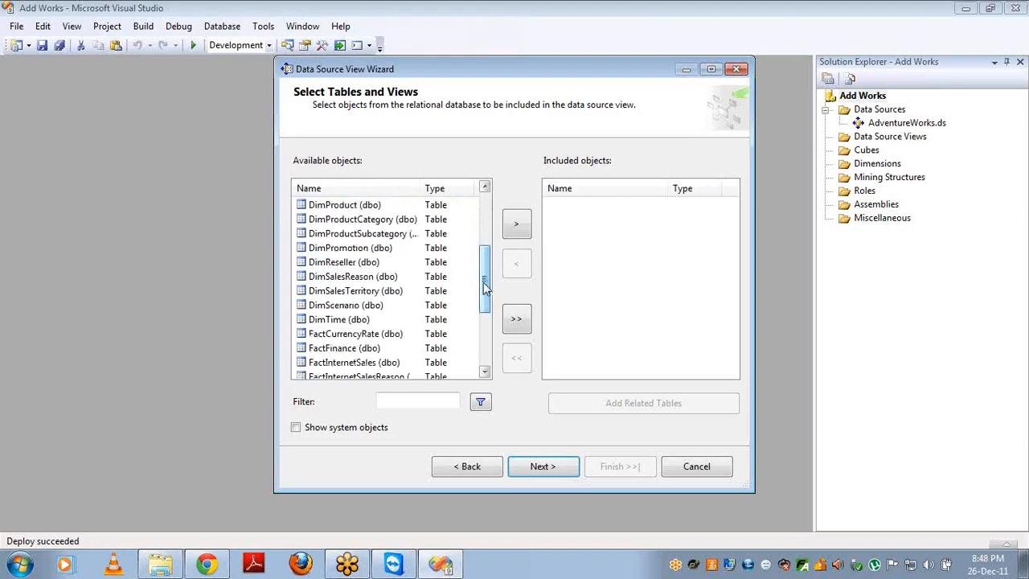
{"action": "left_click", "coordinate": [381, 363]}
{"action": "left_click", "coordinate": [517, 227]}
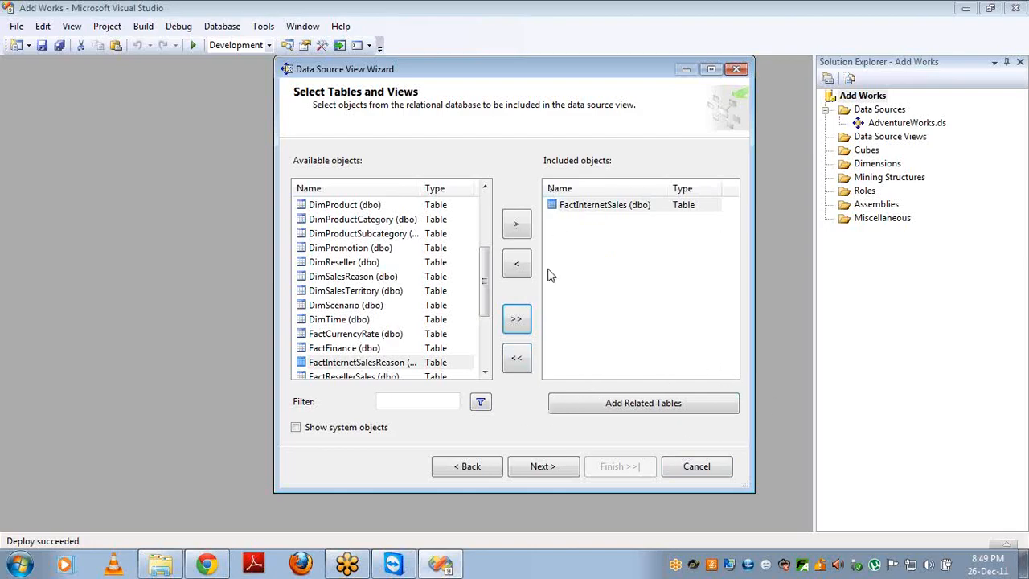
- Remove FactInternetSales from the included objects, include it again, and add its related tables
{"action": "left_click", "coordinate": [516, 264]}
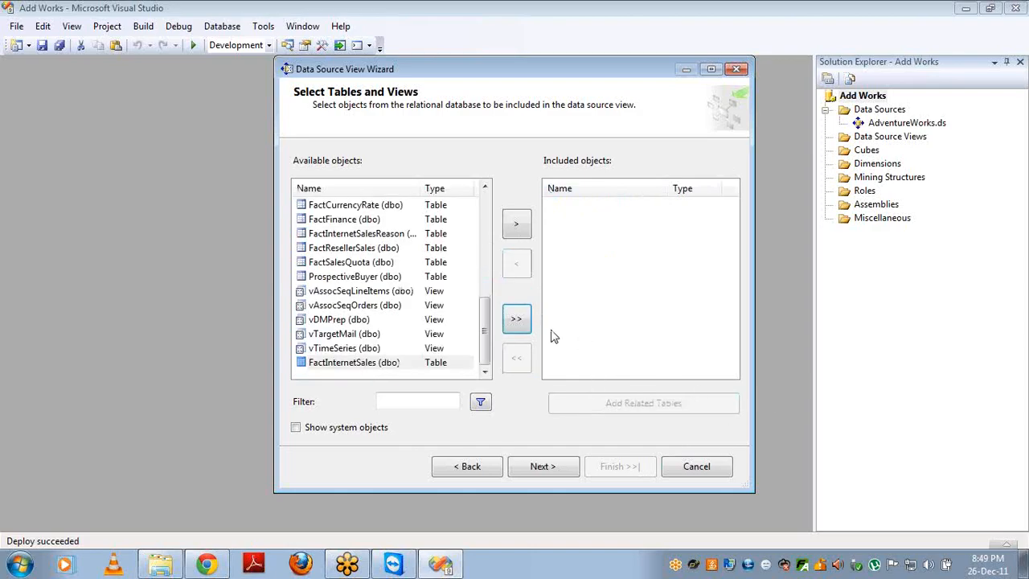
{"action": "left_click", "coordinate": [515, 229]}
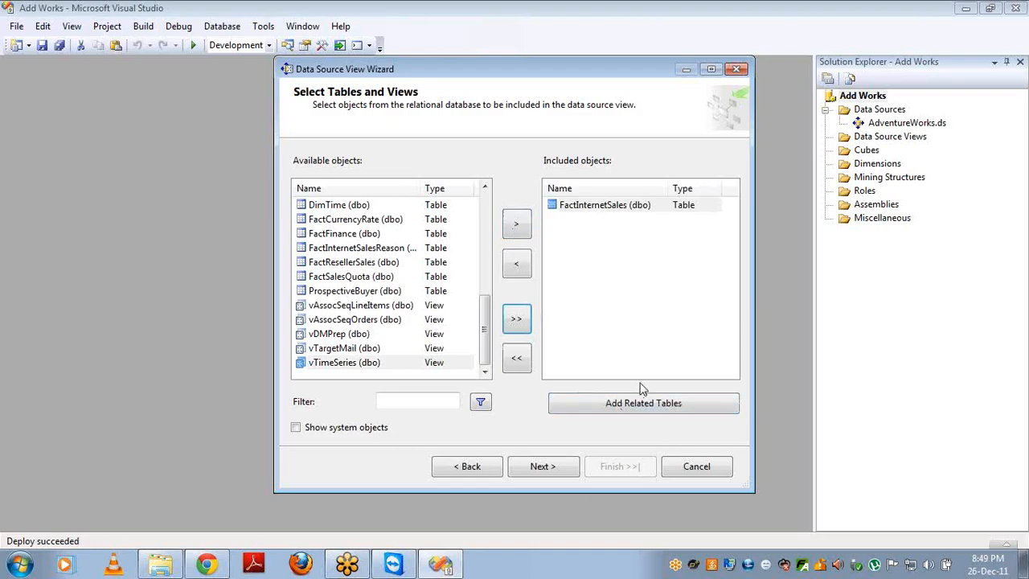
{"action": "left_click", "coordinate": [609, 205]}
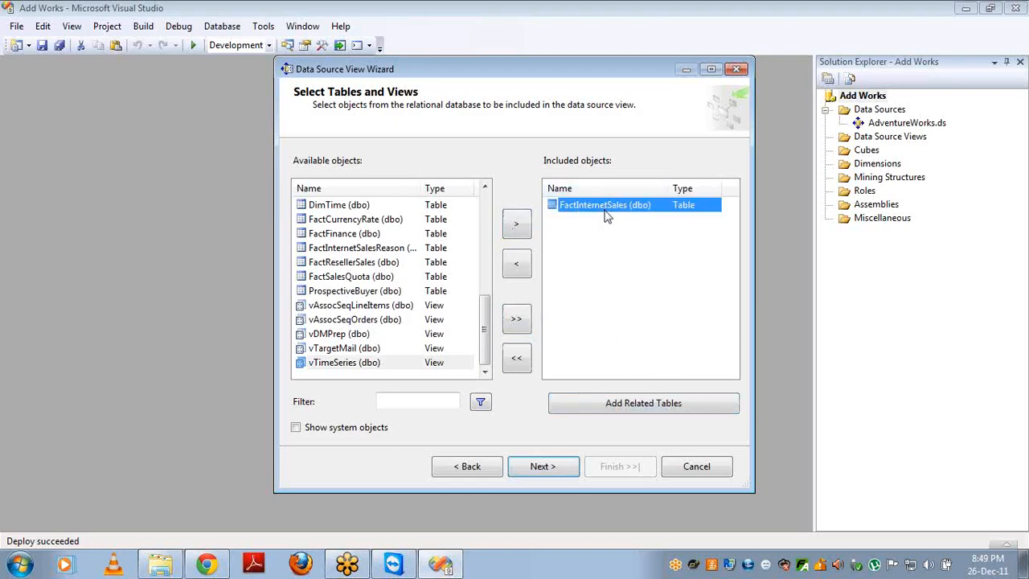
{"action": "left_click", "coordinate": [626, 401]}
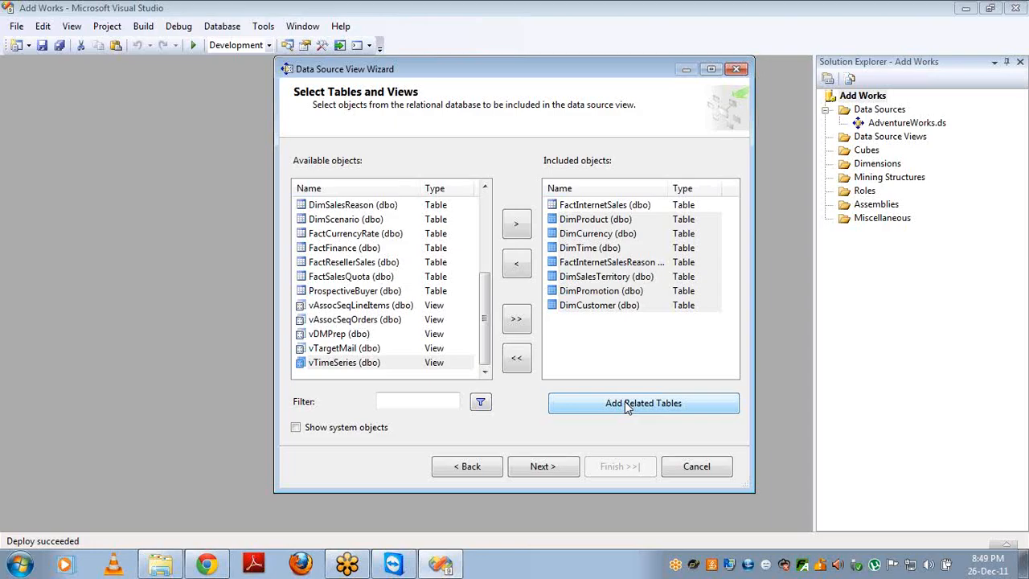
- Filter the available objects by "fact", and show the system objects briefly before hiding them again
{"action": "left_click", "coordinate": [423, 402]}
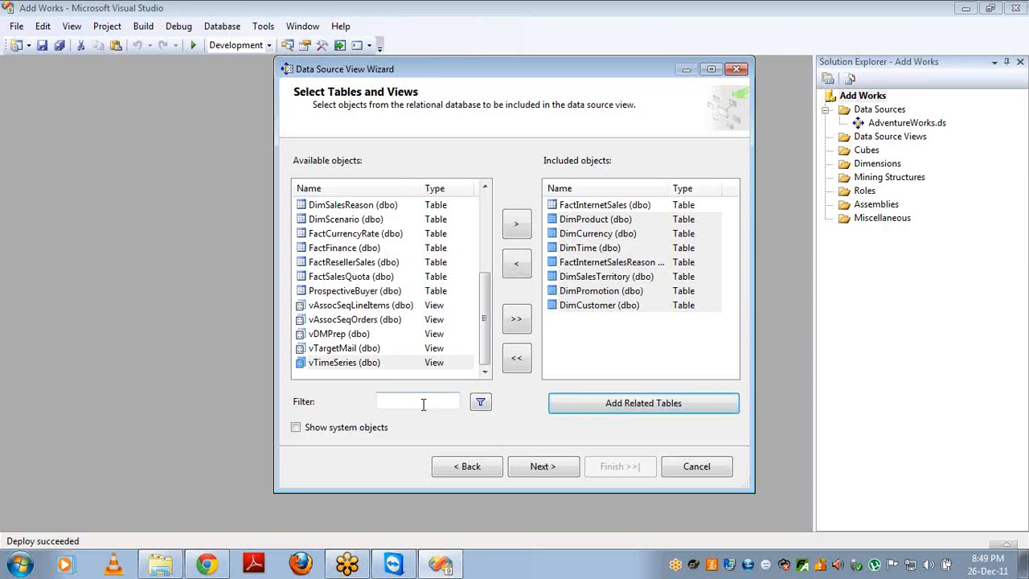
{"action": "type", "text": "fact"}
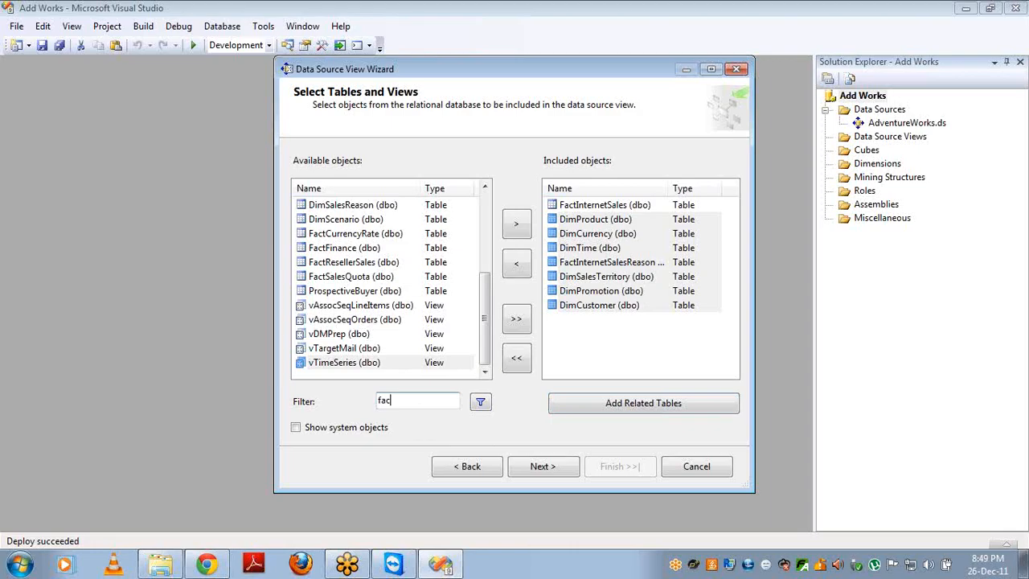
{"action": "left_click", "coordinate": [482, 407]}
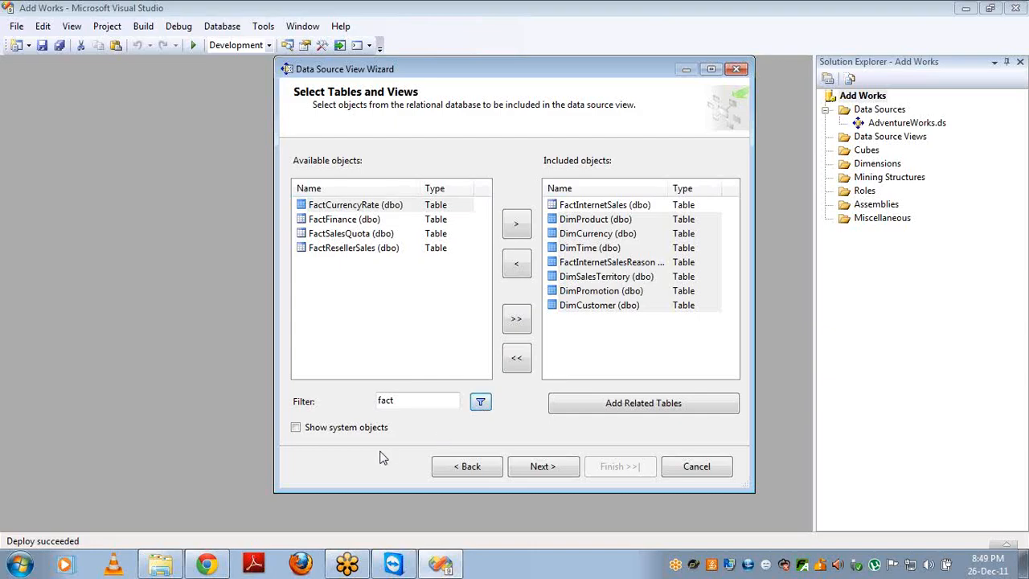
{"action": "left_click", "coordinate": [297, 429]}
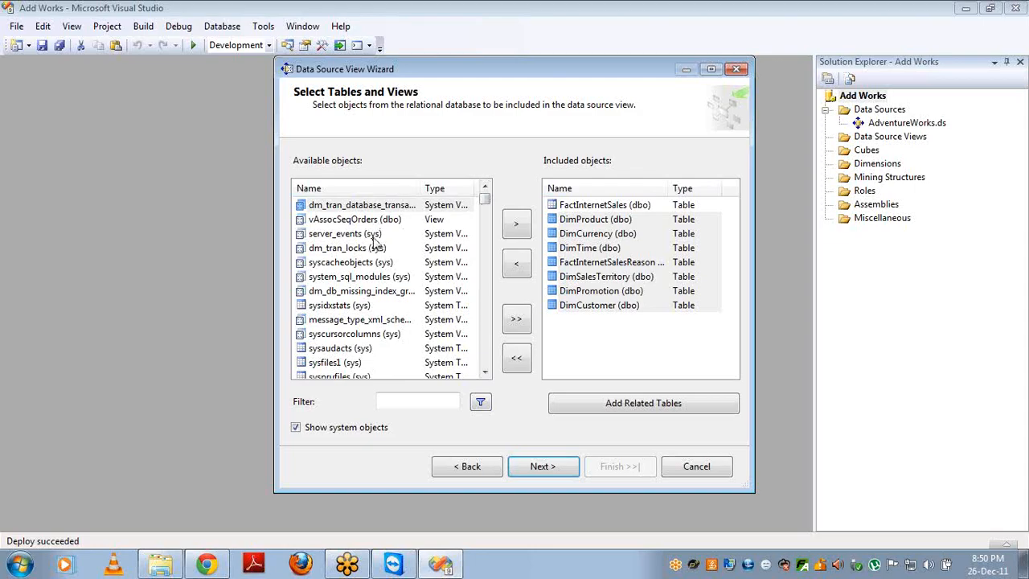
{"action": "left_click", "coordinate": [295, 428]}
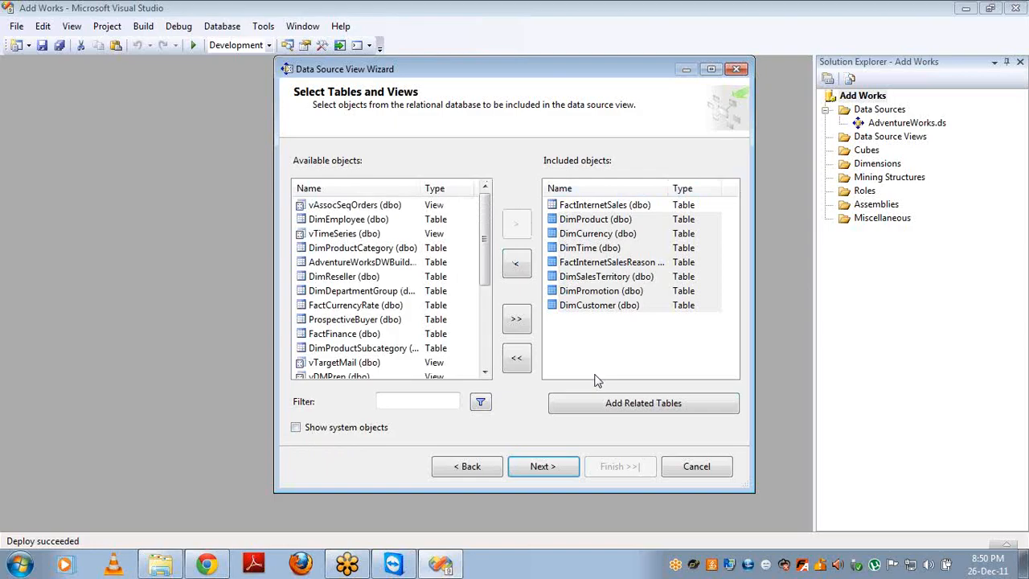
- Add the tables related to the included DimProduct through DimCustomer tables, and add the related tables of those additions too
{"action": "left_click", "coordinate": [597, 224]}
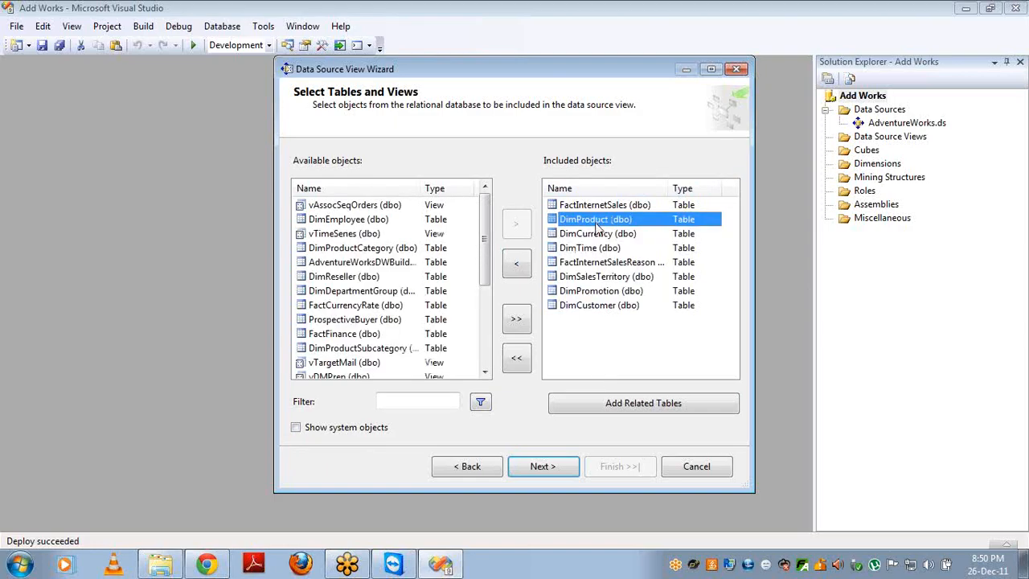
{"action": "left_click", "coordinate": [596, 307], "text": "shift"}
{"action": "left_click", "coordinate": [617, 408]}
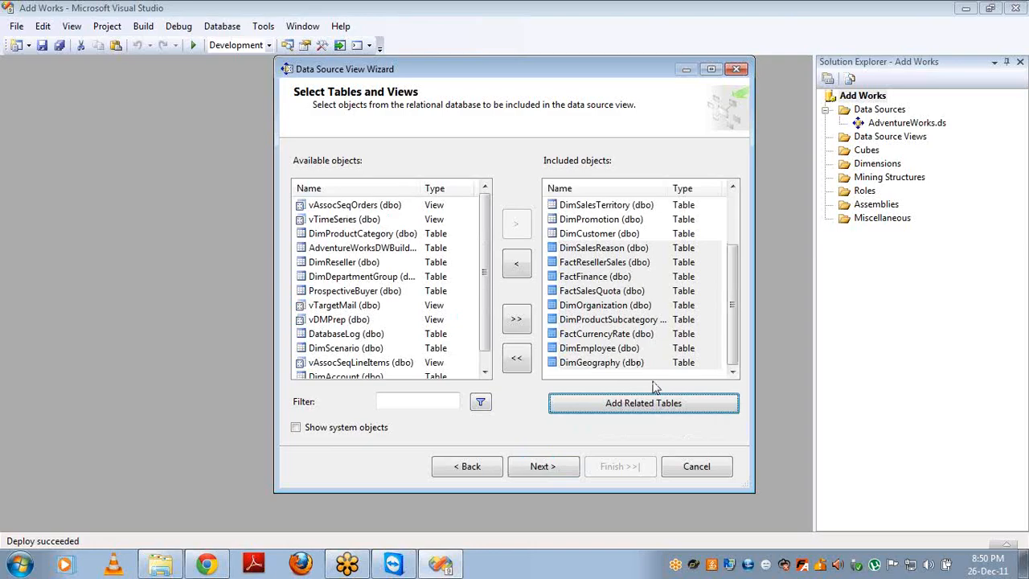
{"action": "left_click", "coordinate": [653, 406]}
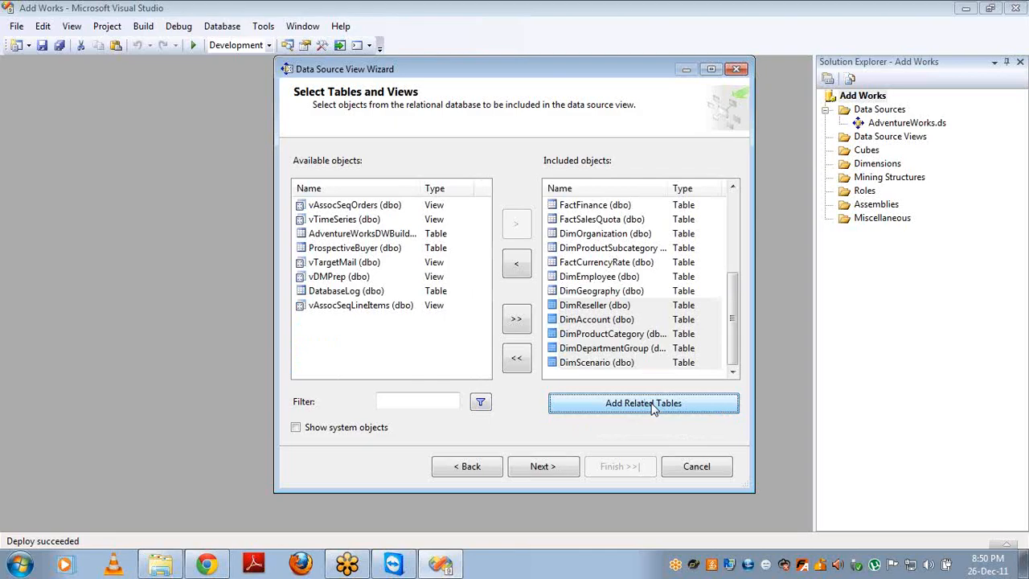
- Remove every included table except FactInternetSales from the data source view
{"action": "left_click", "coordinate": [516, 269]}
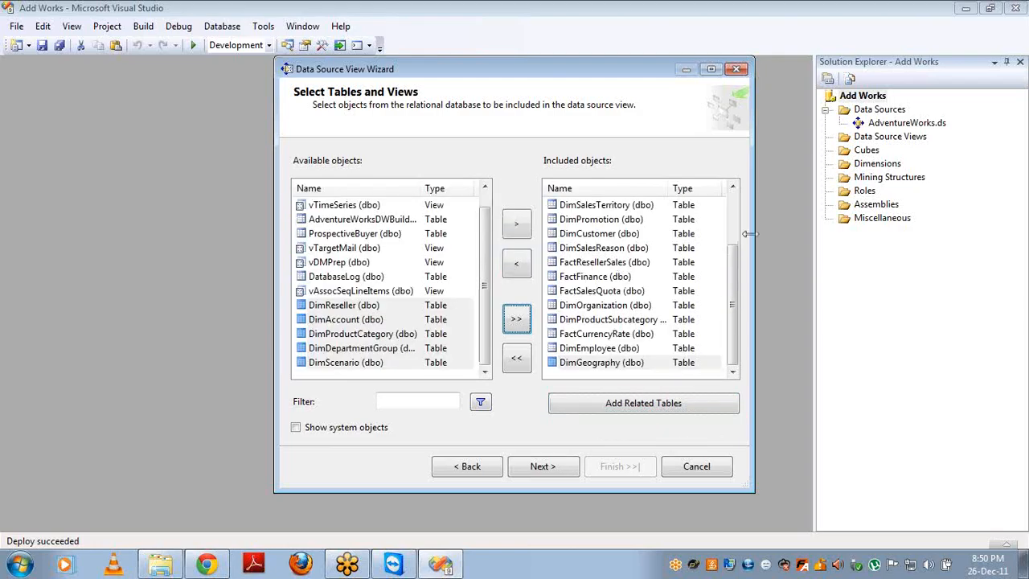
{"action": "left_click", "coordinate": [733, 216]}
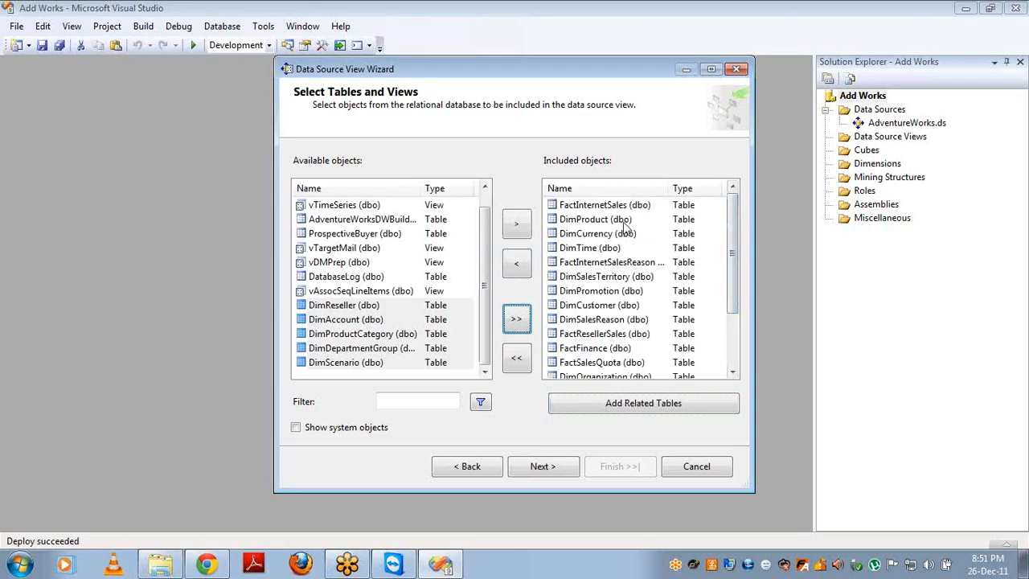
{"action": "left_click", "coordinate": [623, 221]}
{"action": "key", "text": "shift+End"}
{"action": "left_click", "coordinate": [516, 270]}
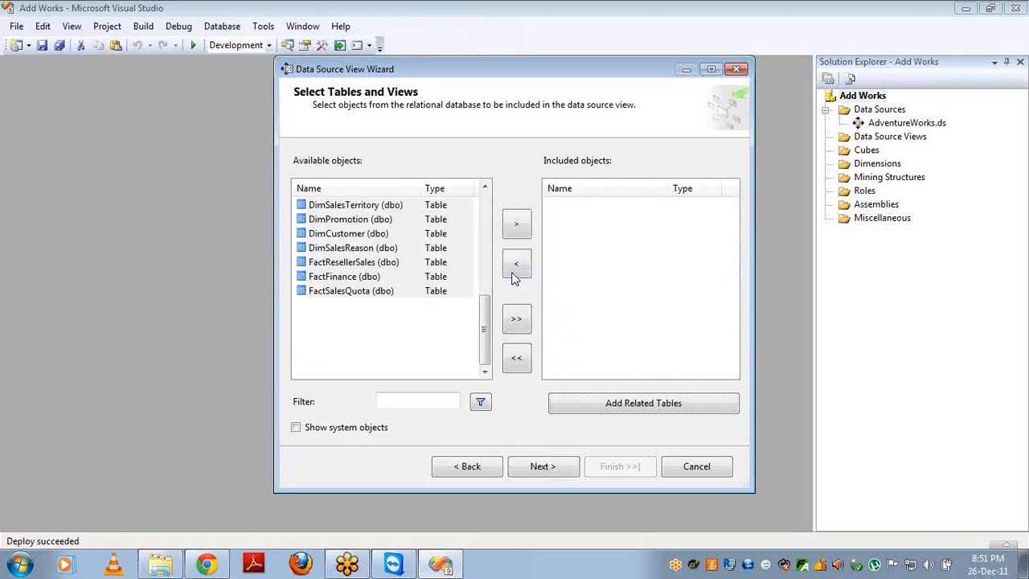
- Add the tables related to FactInternetSales and proceed to naming the data source view
{"action": "left_click", "coordinate": [603, 205]}
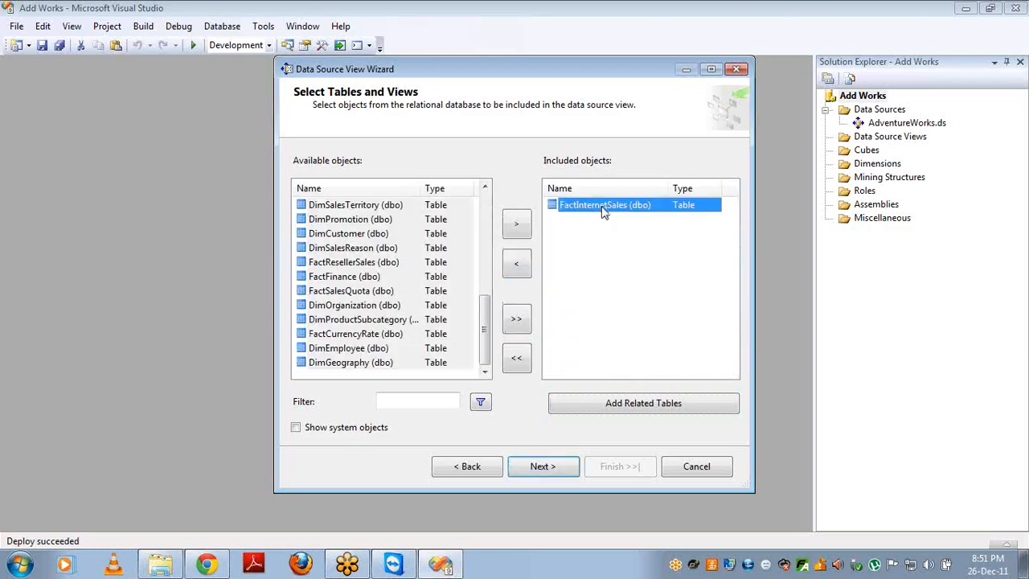
{"action": "left_click", "coordinate": [637, 398]}
{"action": "left_click", "coordinate": [563, 476]}
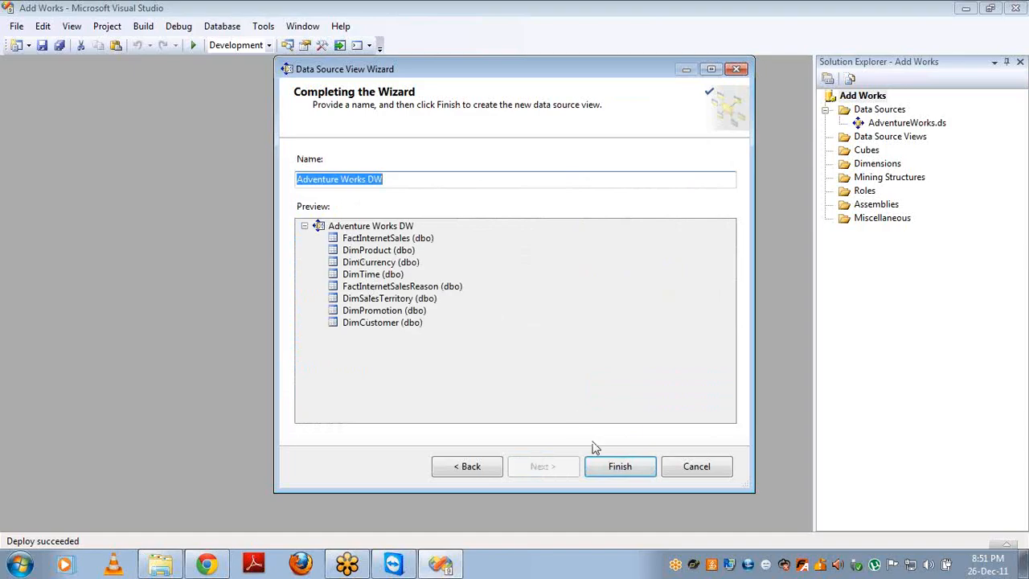
- Create the data source view with the name Adventure Works DW and select the FactInternetSales table in its diagram
{"action": "left_click", "coordinate": [616, 466]}
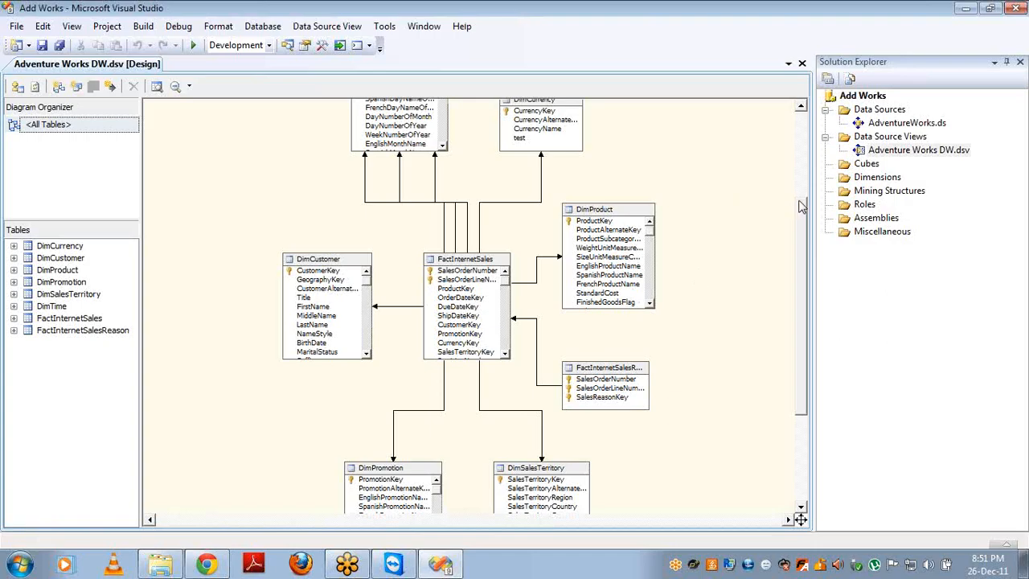
{"action": "right_click", "coordinate": [800, 191]}
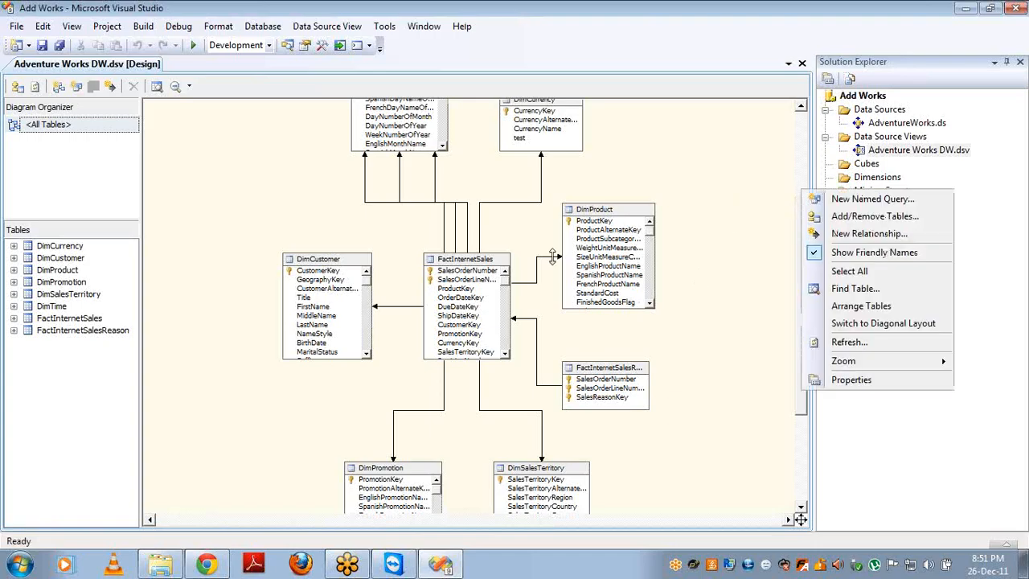
{"action": "left_click", "coordinate": [480, 272]}
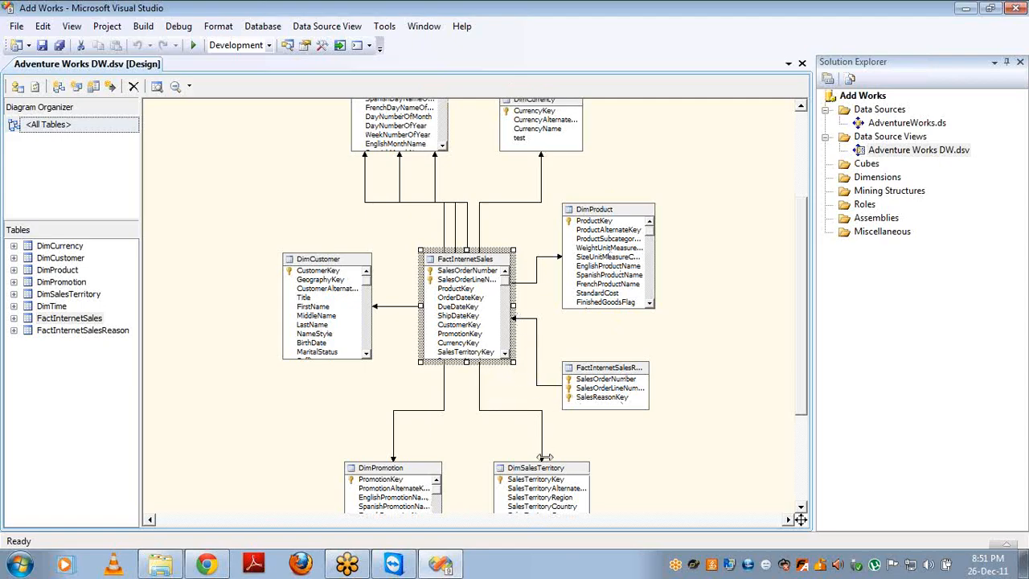
- Delete the FactInternetSalesReason table from the data source view and auto-arrange the remaining tables in the diagram
{"action": "left_click", "coordinate": [619, 368]}
{"action": "key", "text": "Delete"}
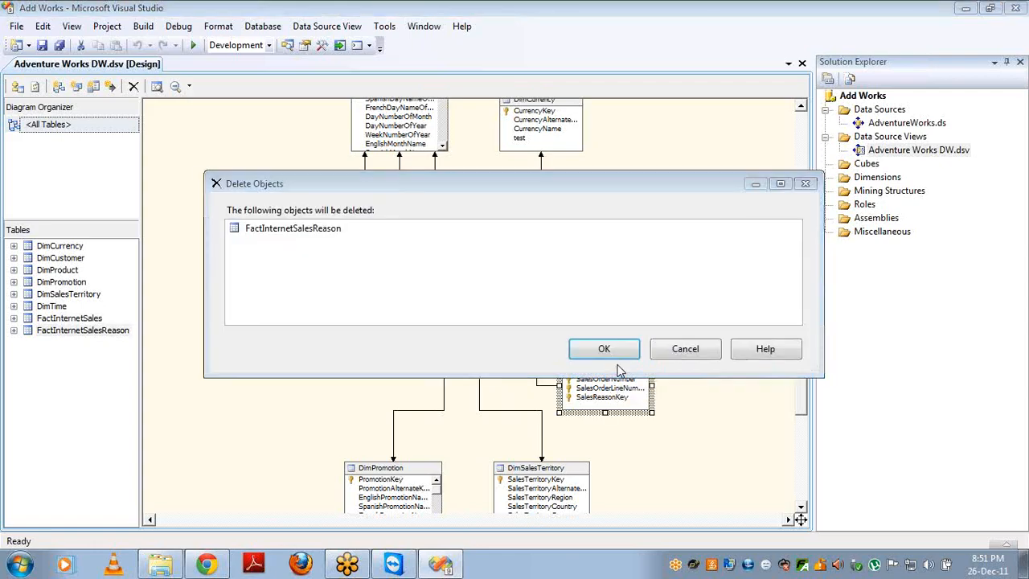
{"action": "key", "text": "Return"}
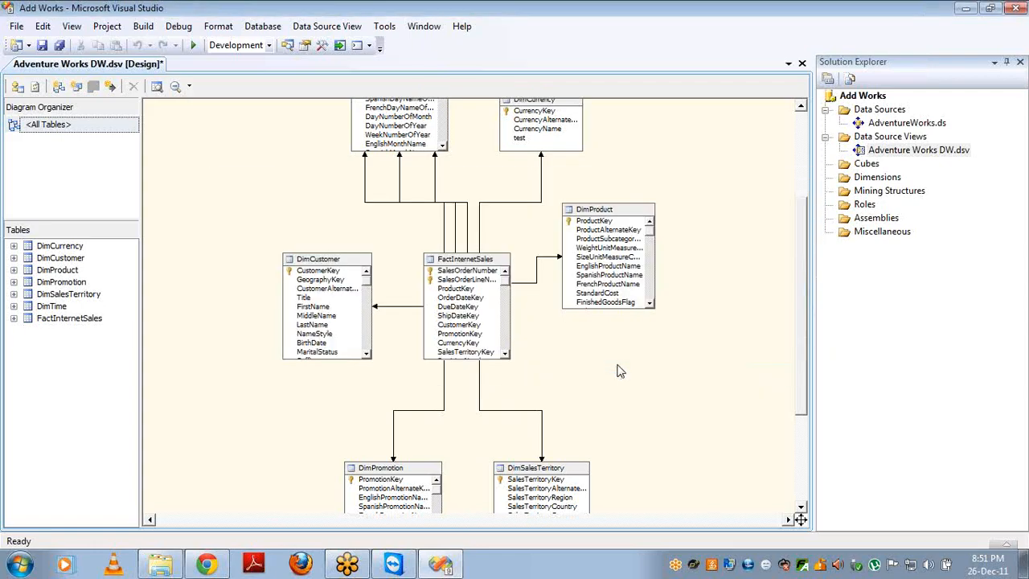
{"action": "right_click", "coordinate": [556, 350]}
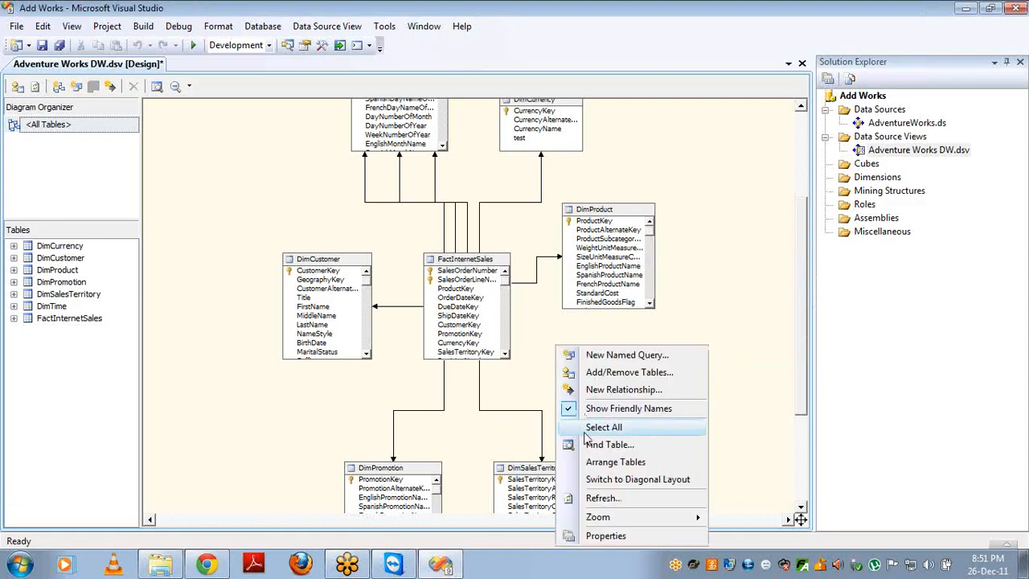
{"action": "left_click", "coordinate": [601, 464]}
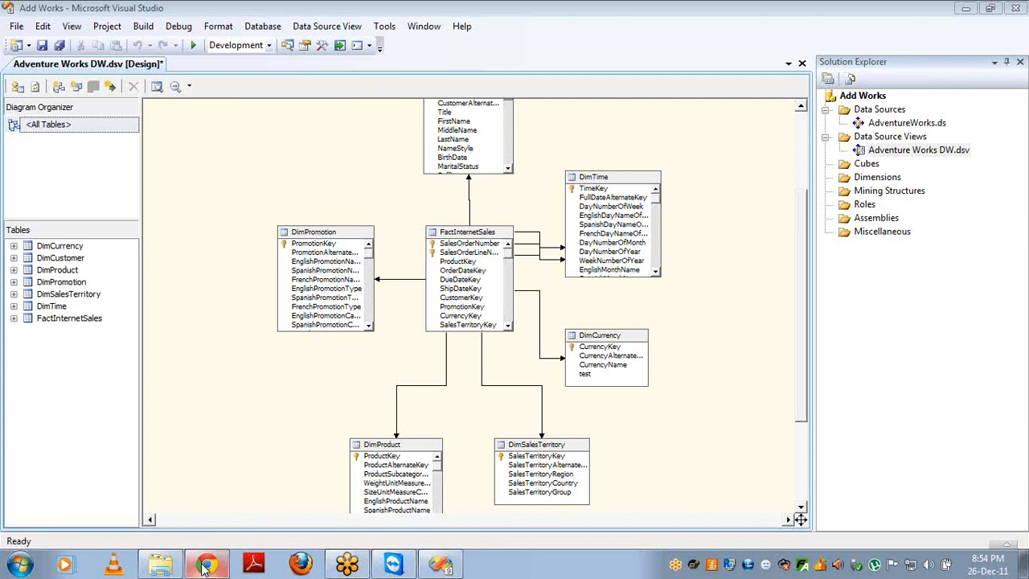
- Examine the measure columns of FactInternetSales and the DimTime and DimPromotion tables linked to it
{"action": "mouse_move", "coordinate": [206, 567]}
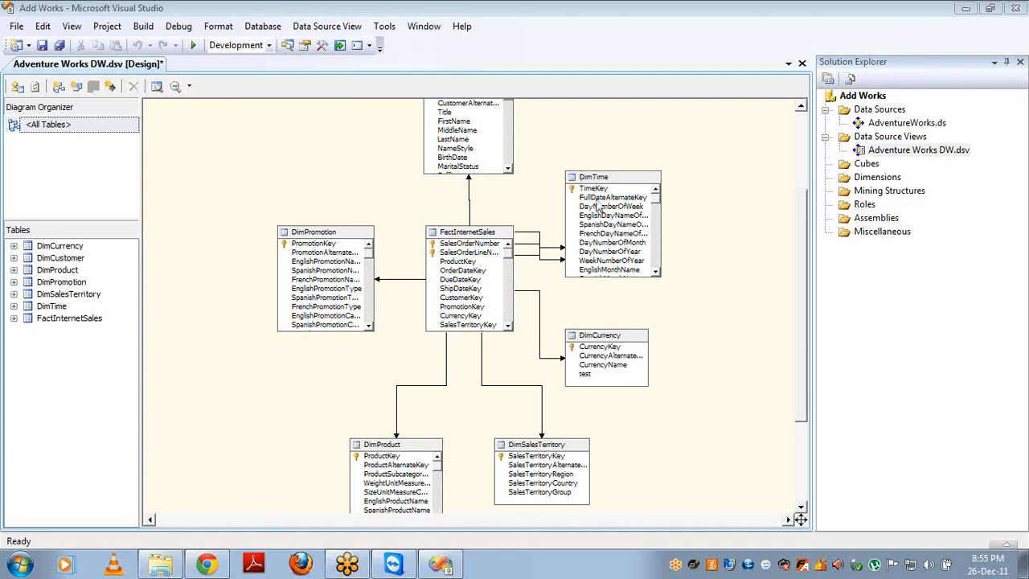
{"action": "left_click", "coordinate": [508, 326]}
{"action": "scroll", "coordinate": [482, 298], "scroll_direction": "down", "scroll_amount": 3}
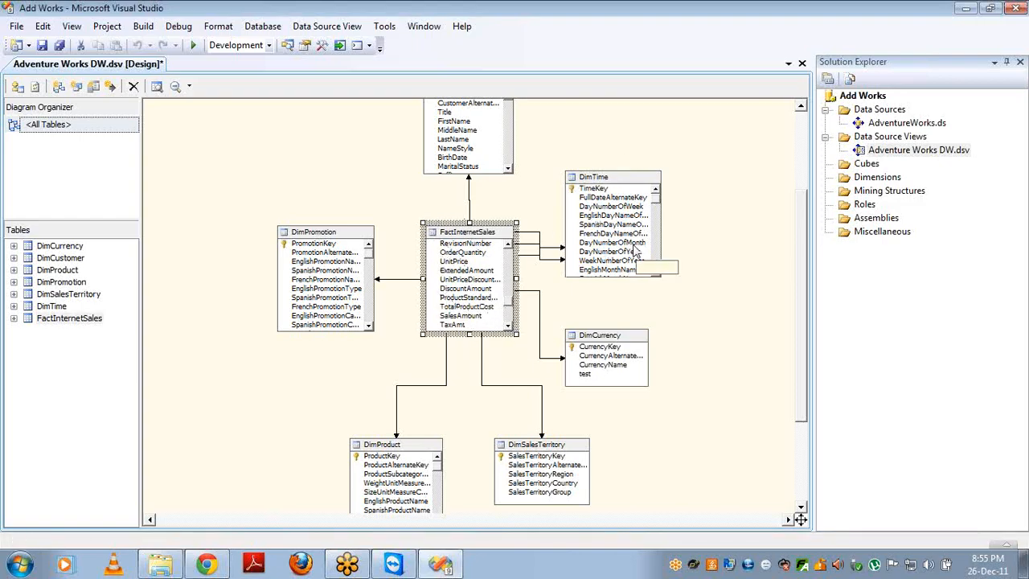
{"action": "left_click", "coordinate": [619, 275]}
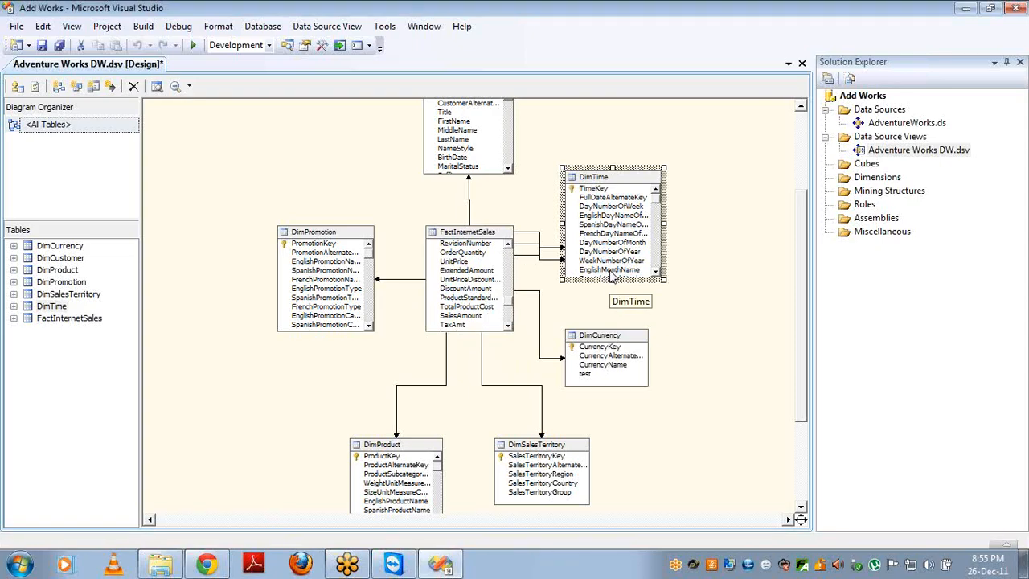
{"action": "left_click", "coordinate": [360, 246]}
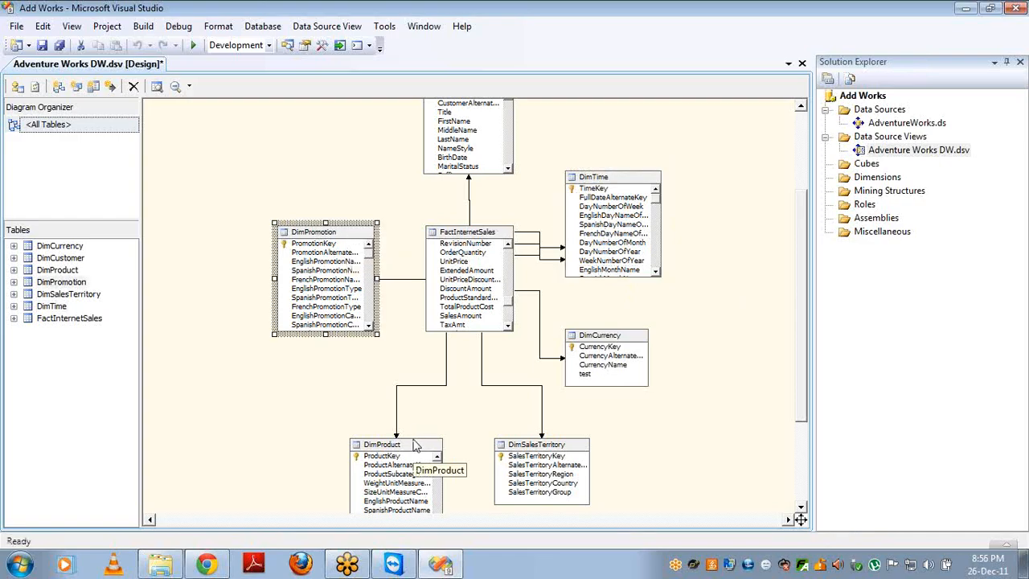
{"action": "left_click", "coordinate": [453, 326]}
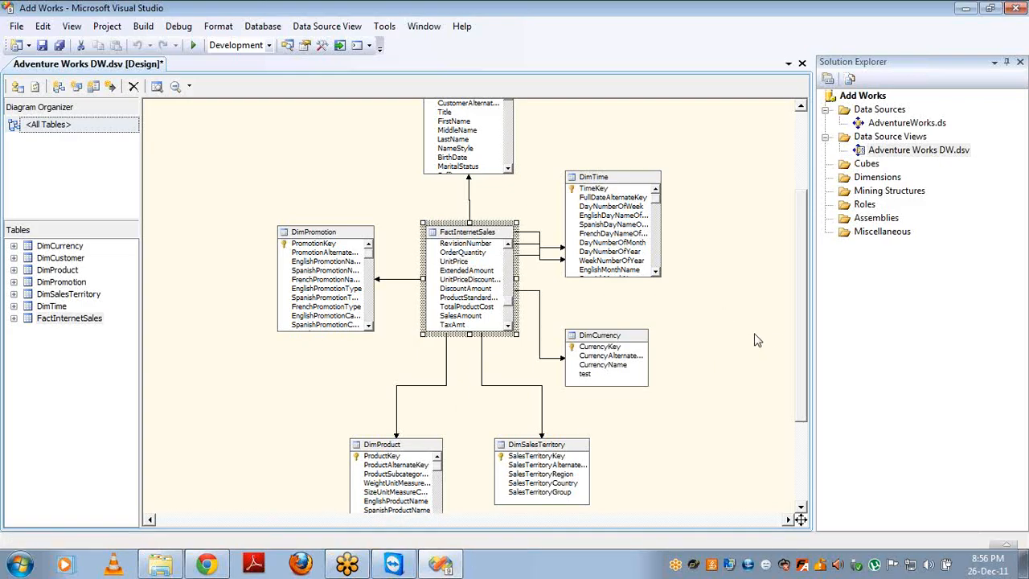
{"action": "key", "text": "alt+F9"}
{"action": "key", "text": "alt+F8"}
{"action": "key", "text": "alt+F9"}
{"action": "key", "text": "alt+Tab"}
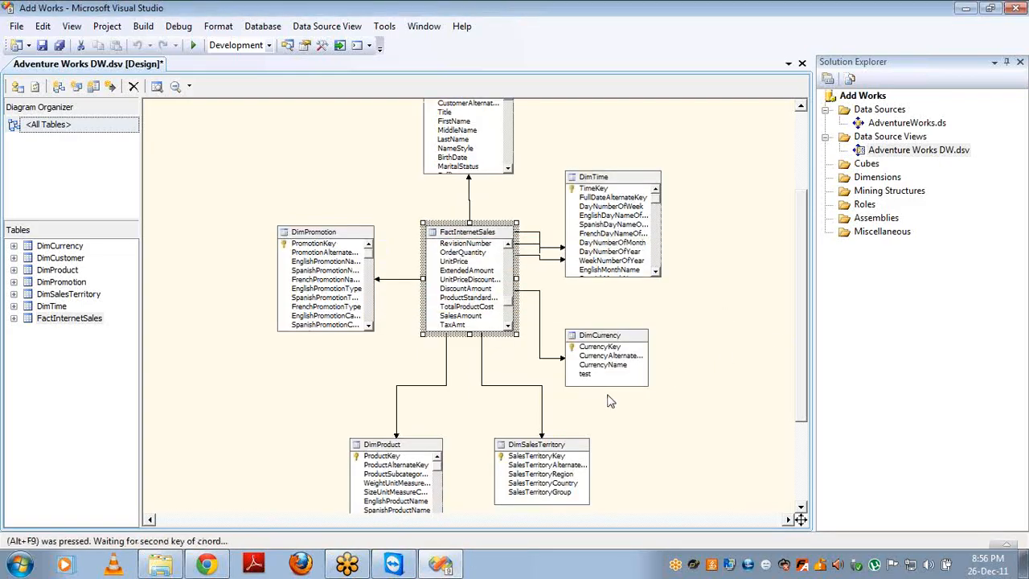
{"action": "key", "text": "alt+F8"}
{"action": "key", "text": "alt+F9"}
{"action": "key", "text": "alt+F9"}
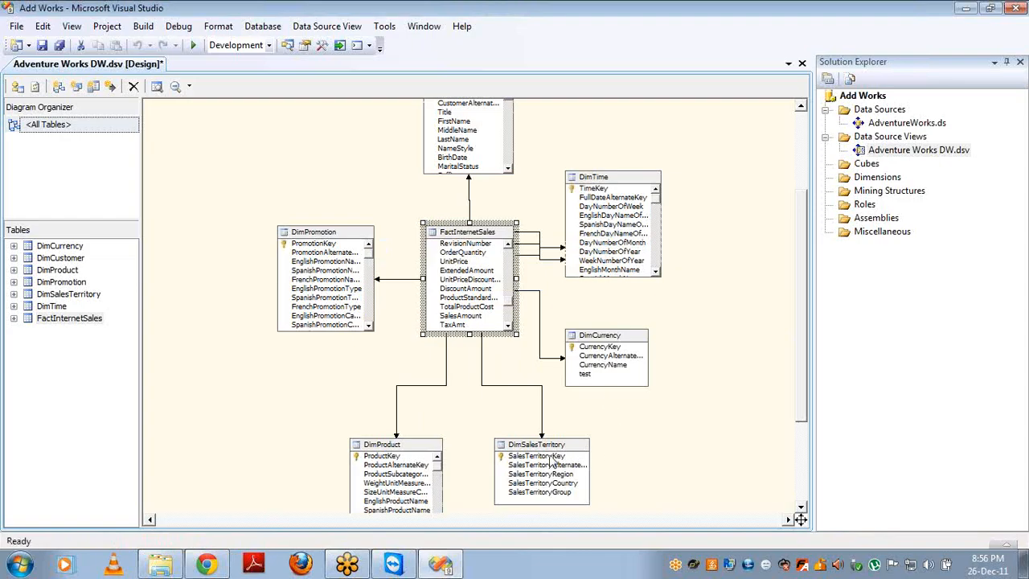
{"action": "key", "text": "alt+F9"}
{"action": "key", "text": "alt+F9"}
{"action": "key", "text": "alt+Tab"}
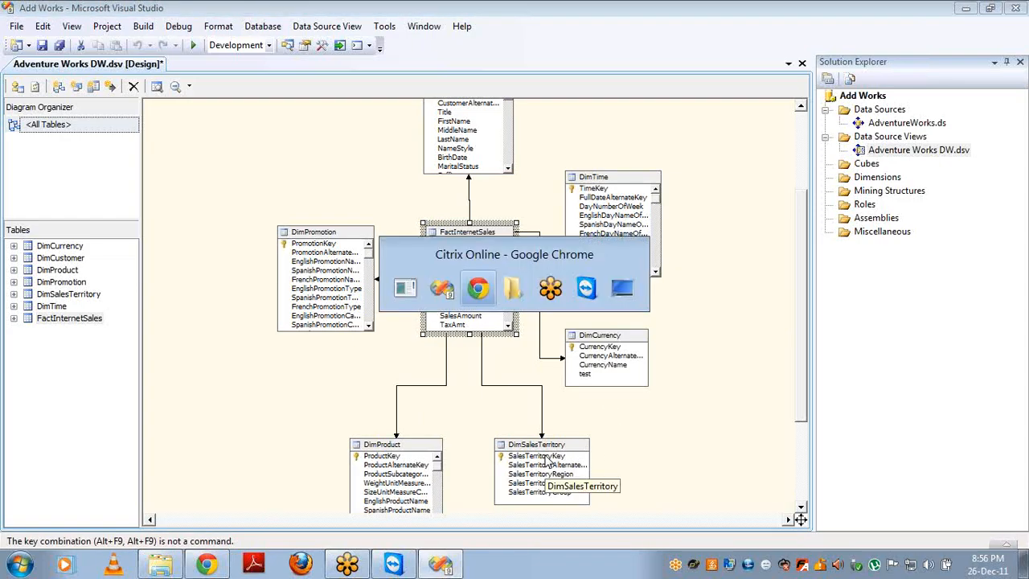
{"action": "key", "text": "alt+F9"}
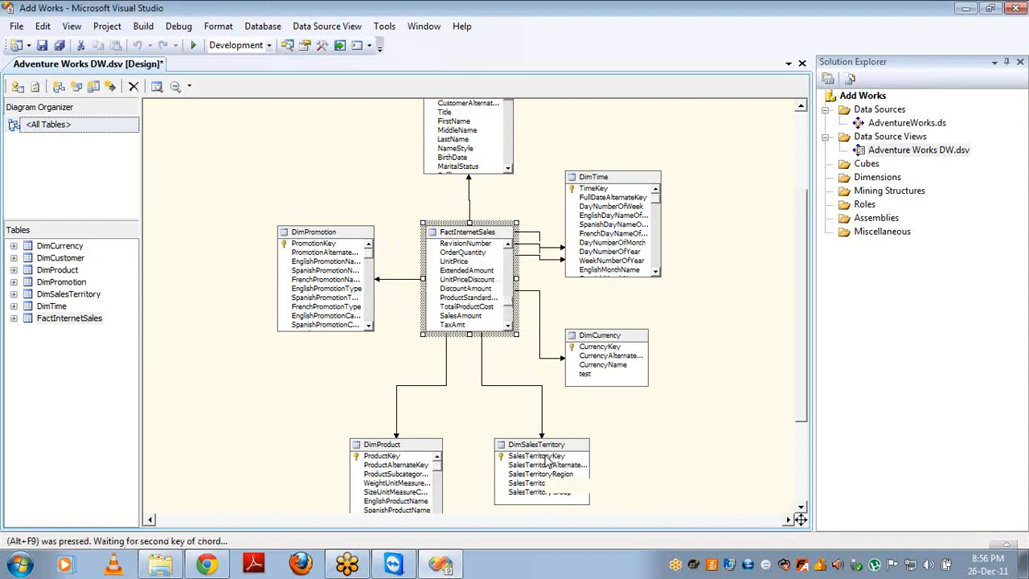
{"action": "key", "text": "alt+F9"}
{"action": "key", "text": "alt+F9"}
{"action": "key", "text": "alt+F9"}
{"action": "key", "text": "alt+Tab"}
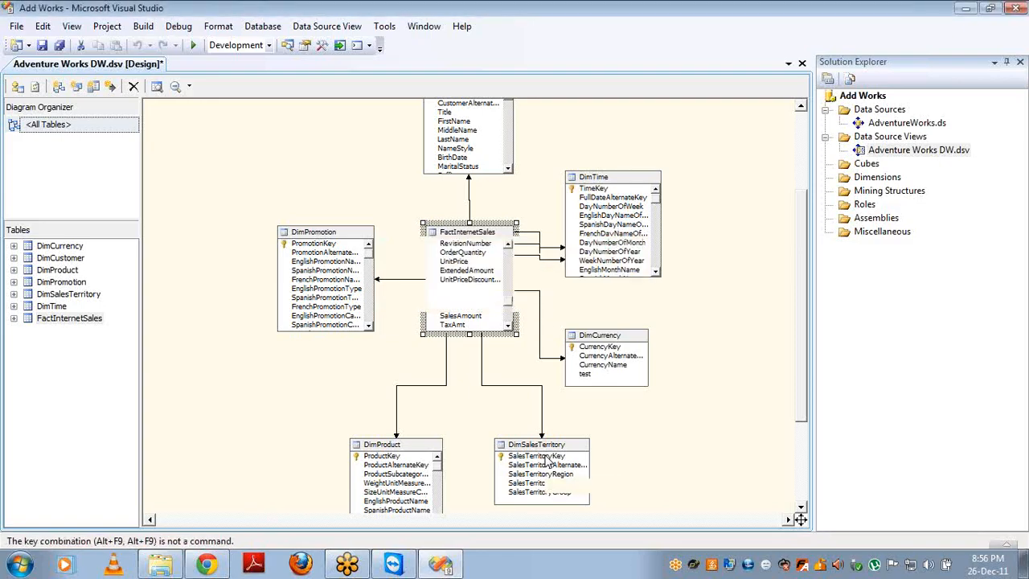
{"action": "key", "text": "alt+Tab"}
{"action": "key", "text": "alt+F9"}
{"action": "key", "text": "alt+F9"}
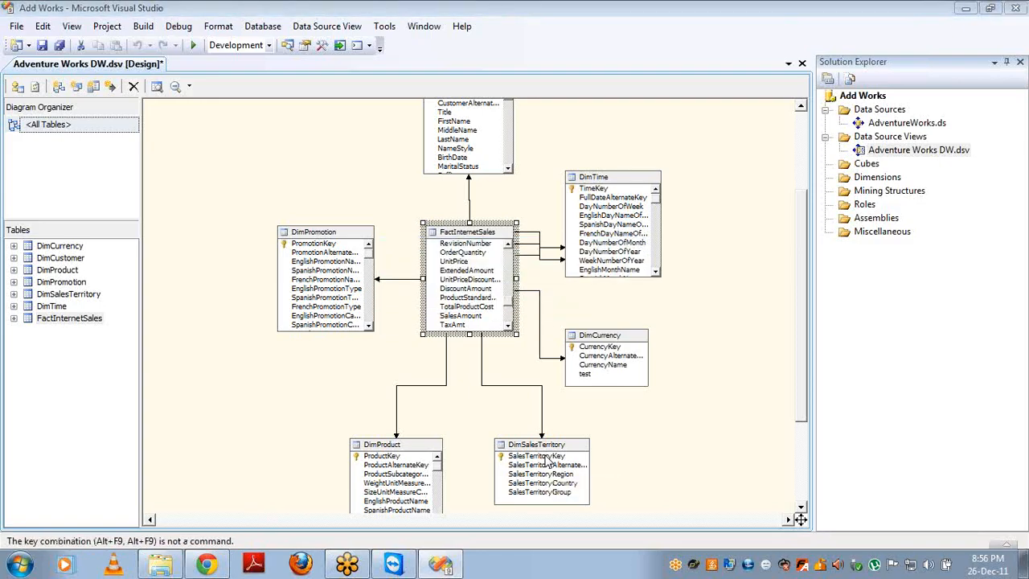
{"action": "key", "text": "alt+F9"}
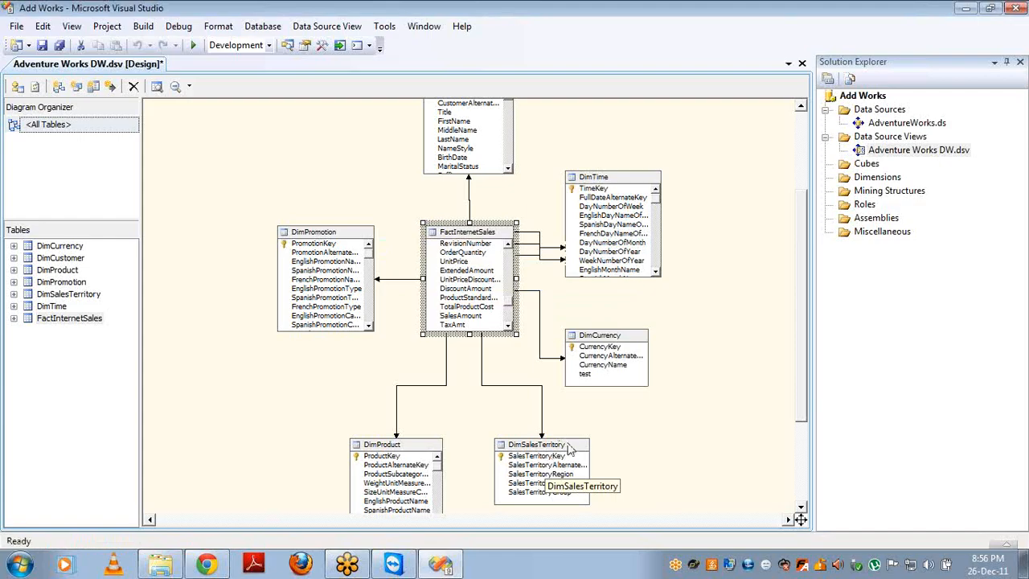
- Switch to TeamViewer and close its window to return to the data source view diagram
{"action": "left_click", "coordinate": [568, 447]}
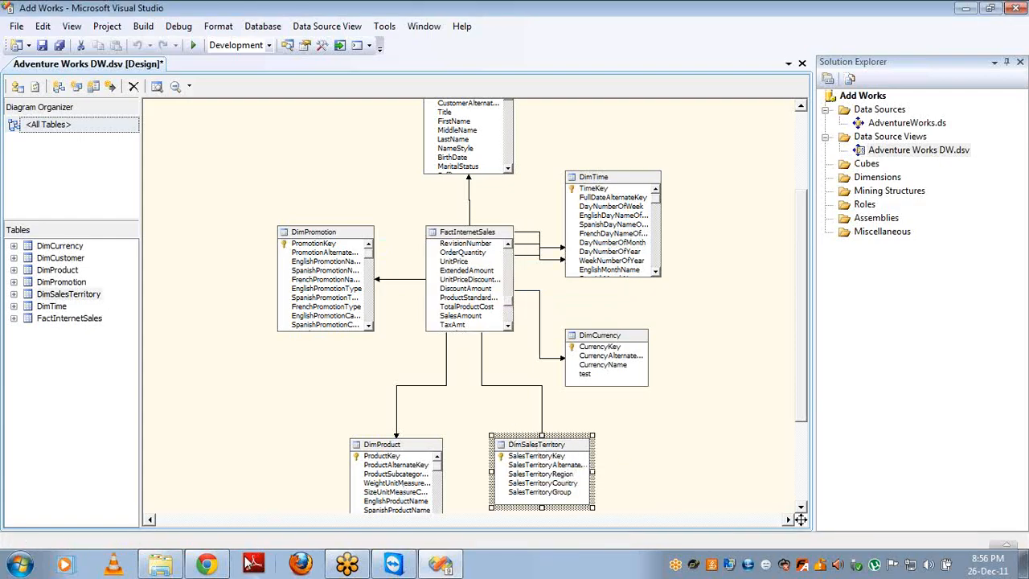
{"action": "left_click", "coordinate": [394, 567]}
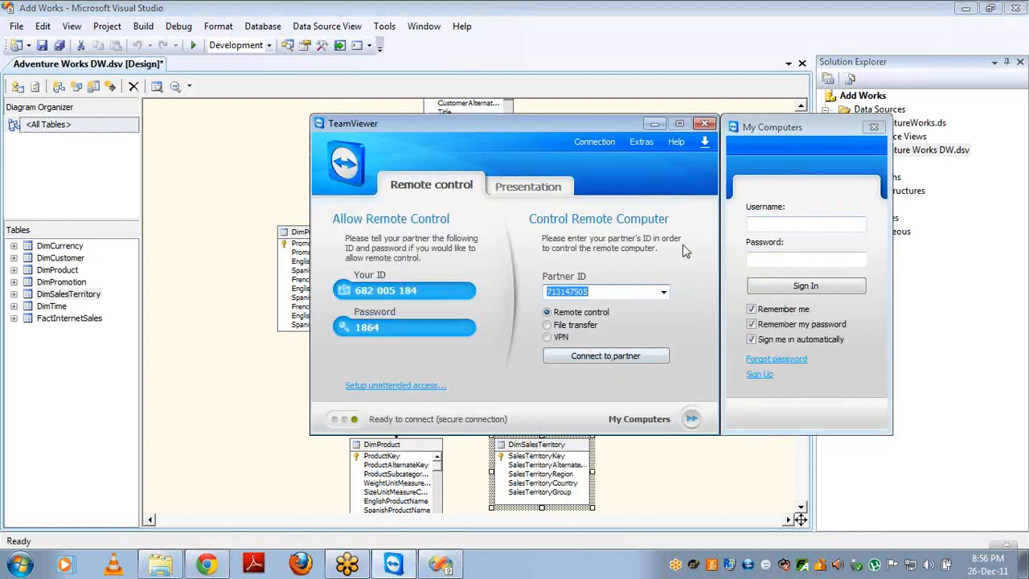
{"action": "left_click", "coordinate": [704, 123]}
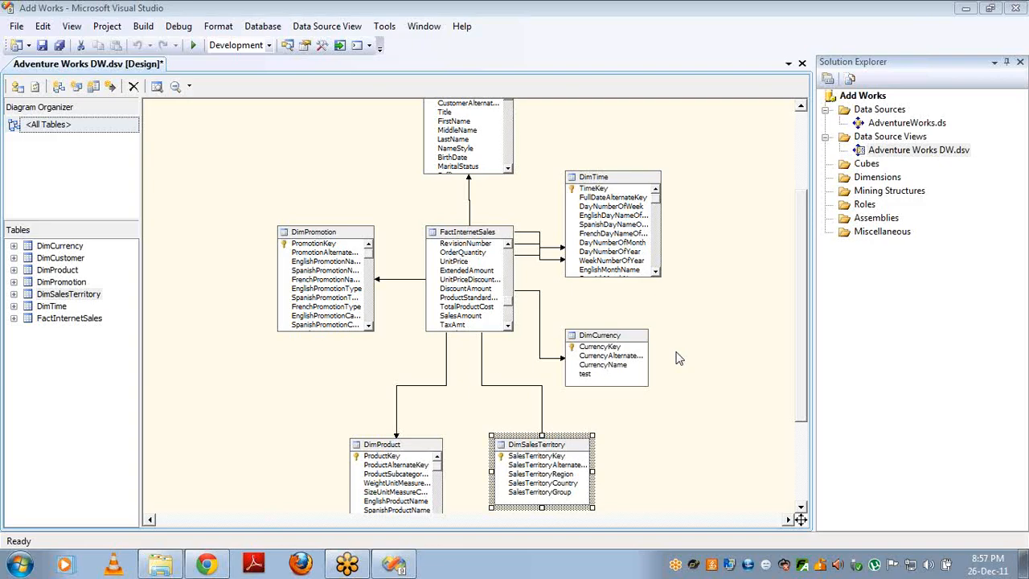
- Go through the star schema from FactInternetSales to the DimCustomer, DimCurrency, DimSalesTerritory, DimProduct and DimPromotion tables
{"action": "left_click", "coordinate": [485, 240]}
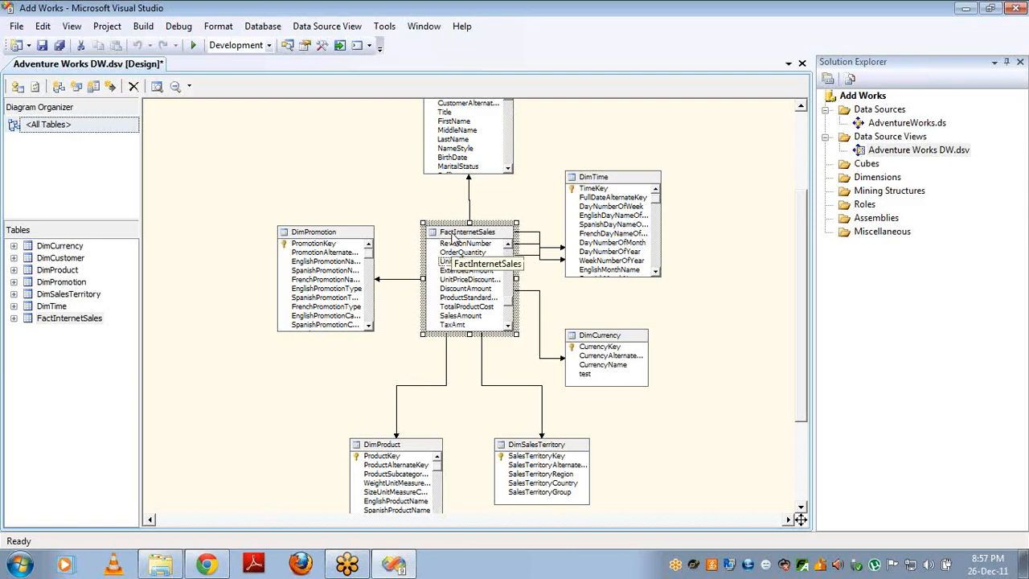
{"action": "left_click", "coordinate": [464, 114]}
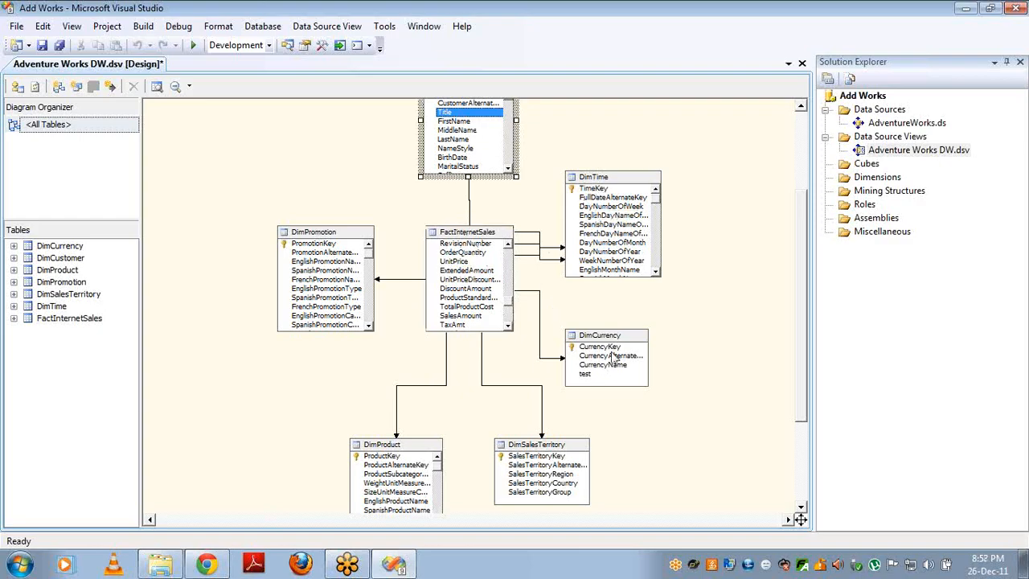
{"action": "left_click", "coordinate": [611, 365]}
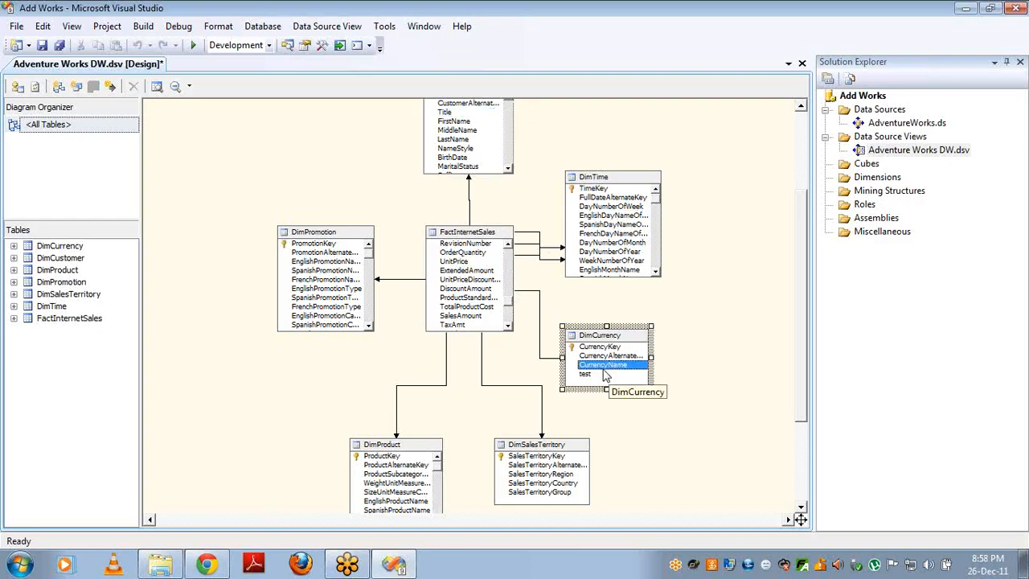
{"action": "left_click", "coordinate": [534, 457]}
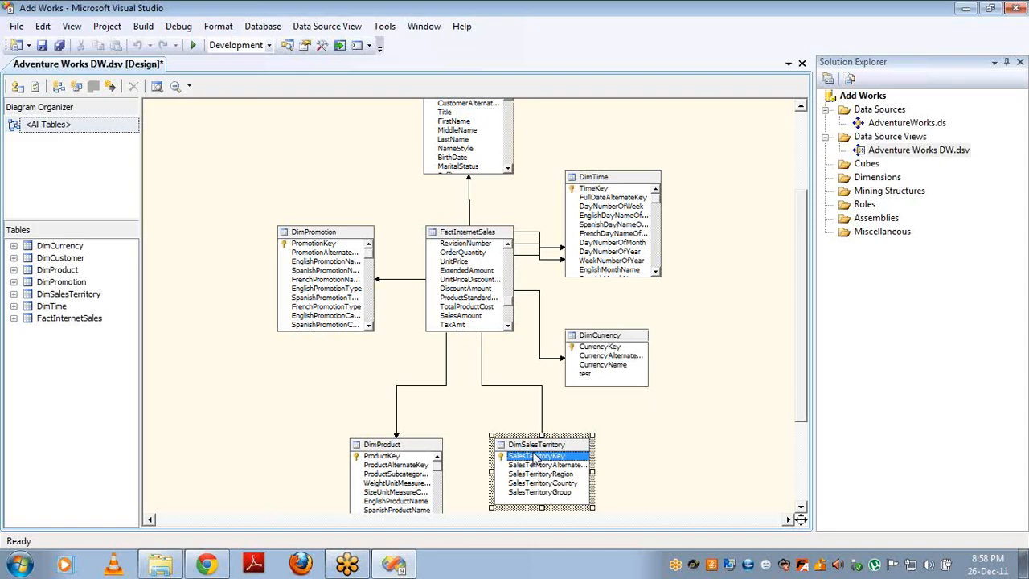
{"action": "left_click", "coordinate": [388, 475]}
{"action": "left_click", "coordinate": [308, 250]}
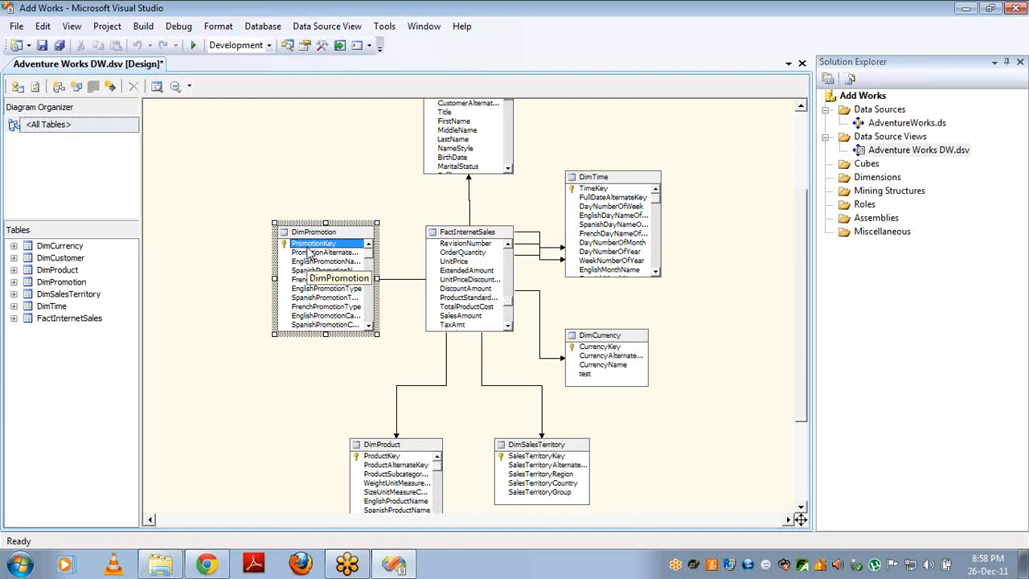
- Open the data source view's table selection for editing and add the tables related to FactInternetSales
{"action": "left_click", "coordinate": [297, 140]}
{"action": "right_click", "coordinate": [298, 139]}
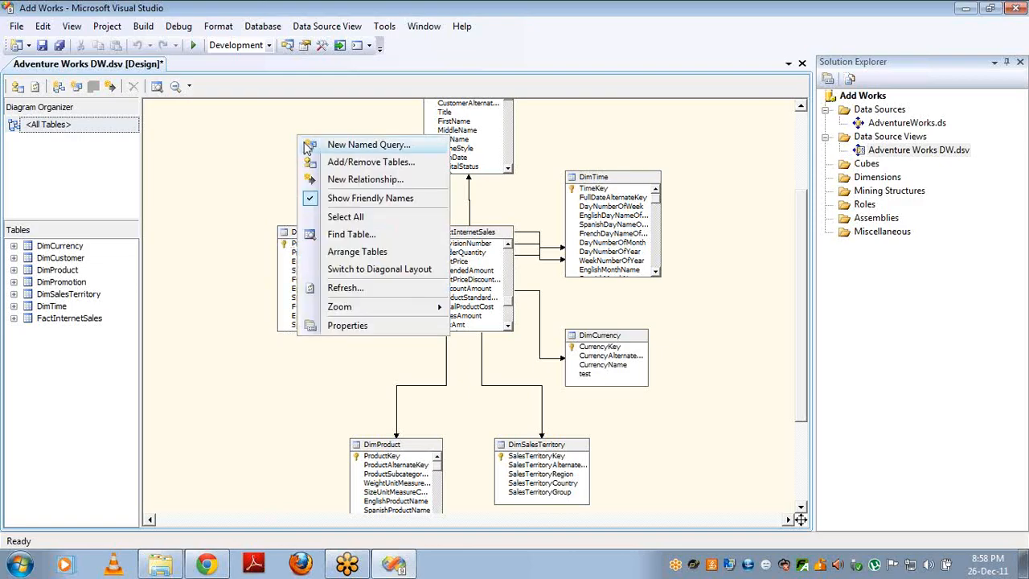
{"action": "left_click", "coordinate": [354, 163]}
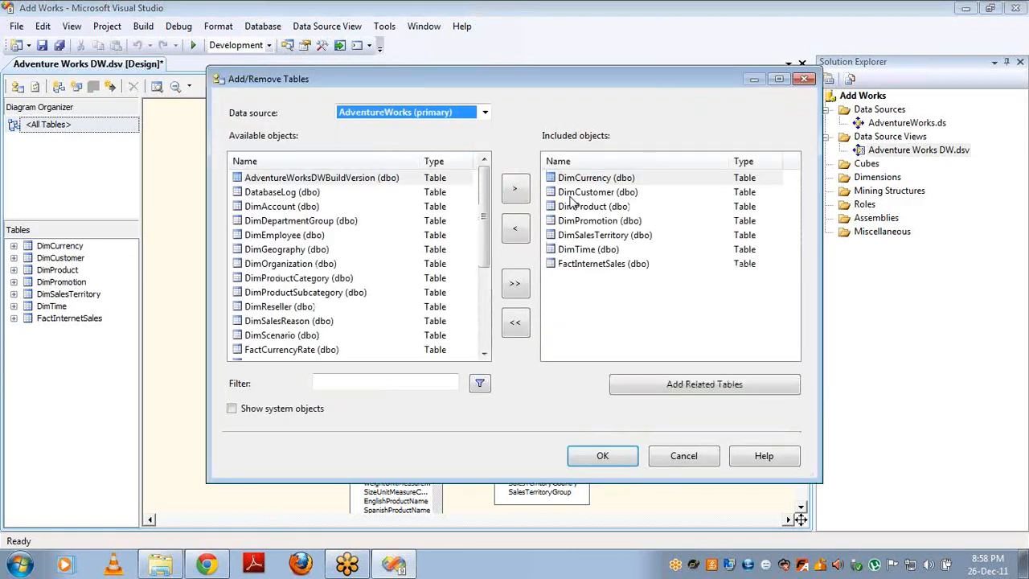
{"action": "left_click", "coordinate": [582, 265]}
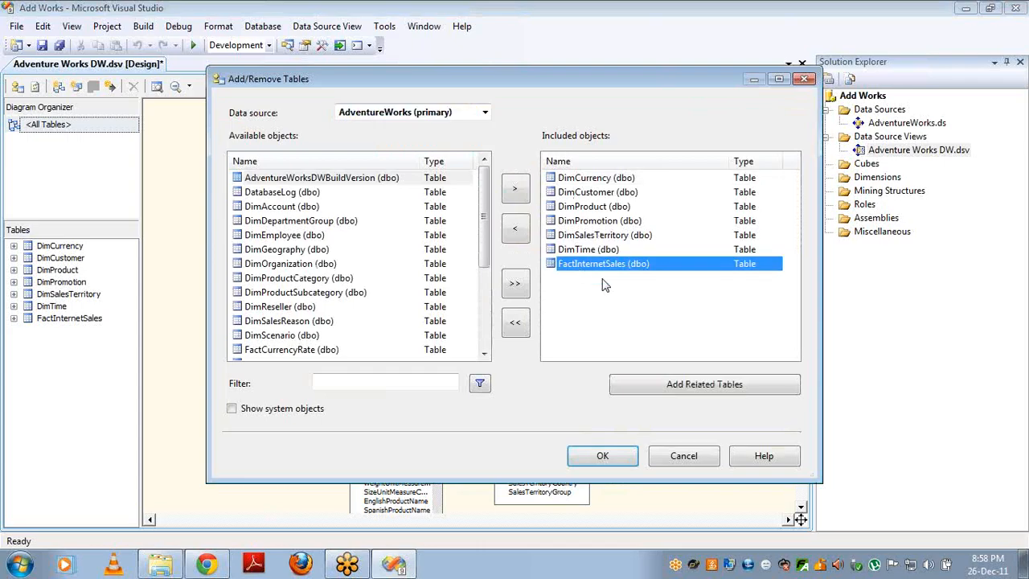
{"action": "left_click", "coordinate": [680, 386]}
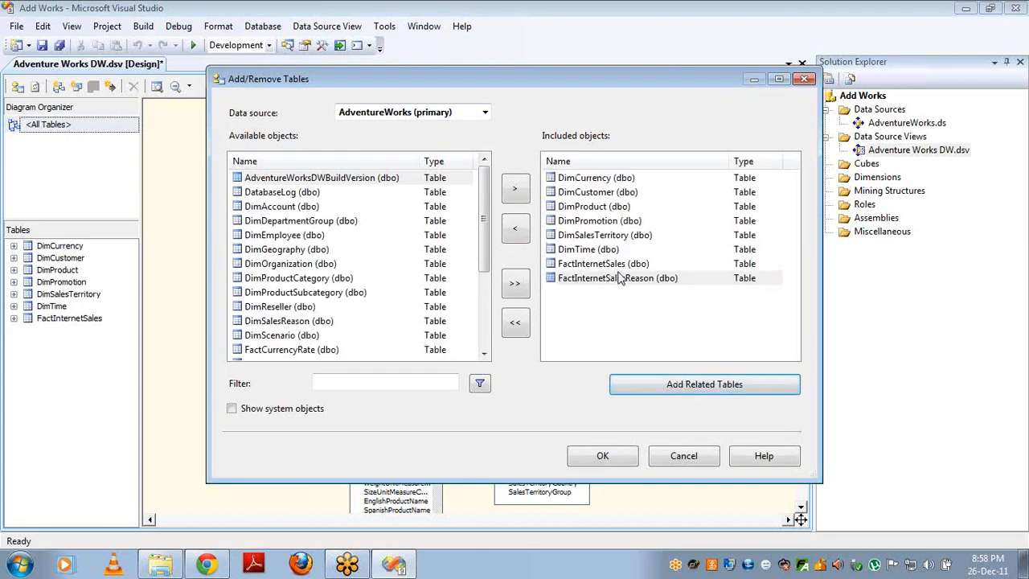
- Add the tables related to the included DimCurrency through FactInternetSales tables and apply the selection to the diagram
{"action": "left_click", "coordinate": [615, 267]}
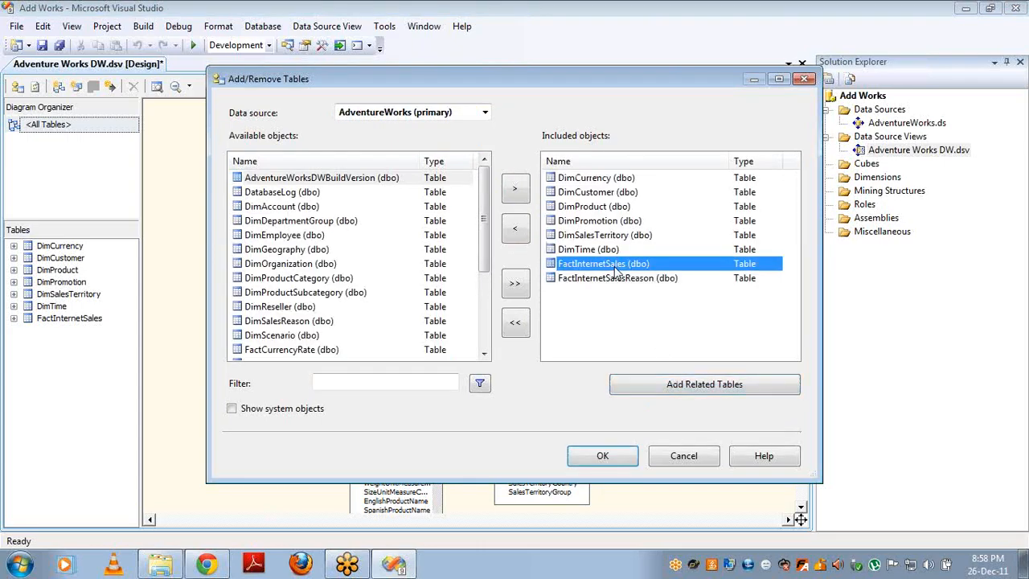
{"action": "left_click", "coordinate": [599, 178], "text": "shift"}
{"action": "left_click", "coordinate": [702, 386]}
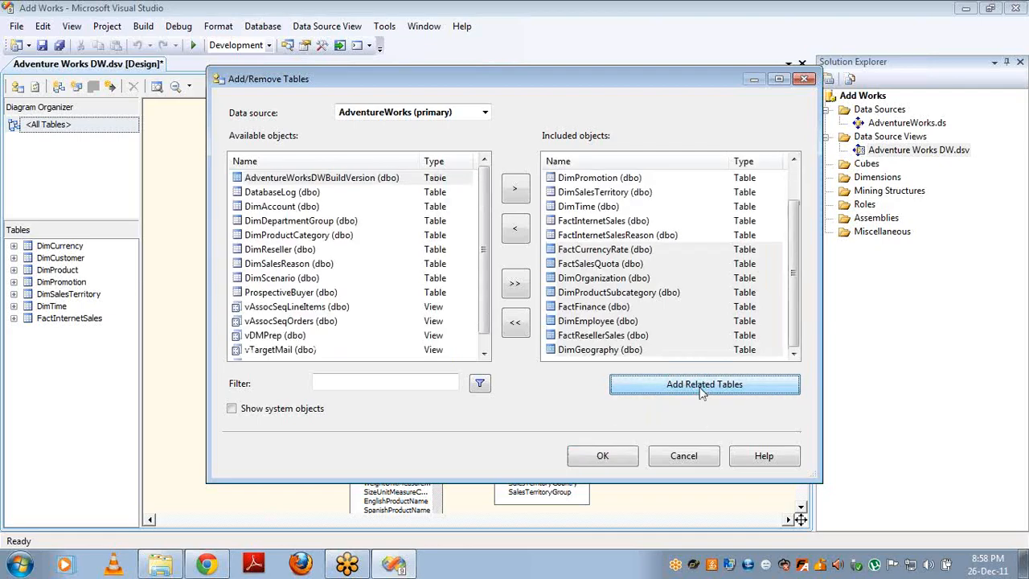
{"action": "left_click", "coordinate": [603, 456]}
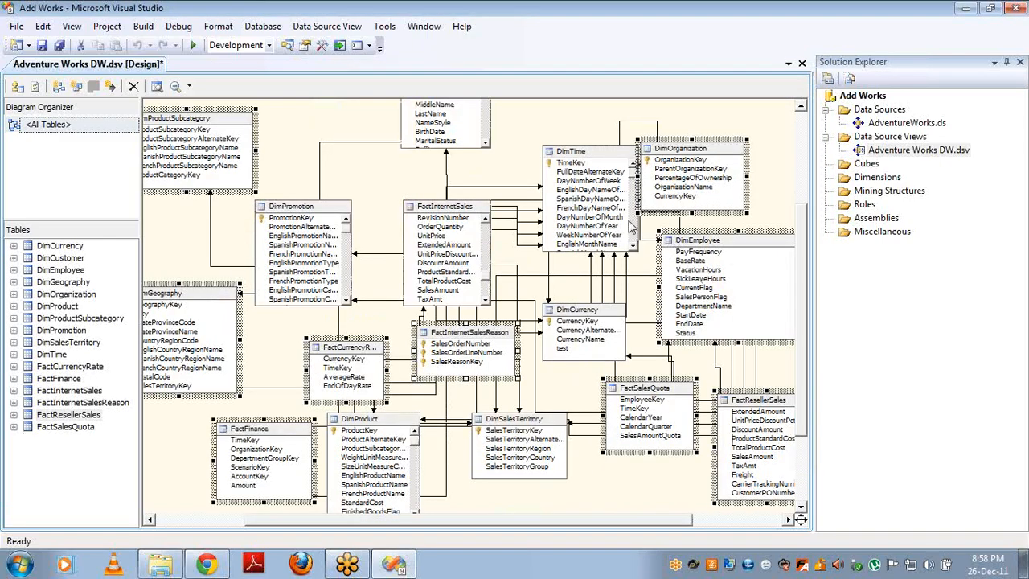
{"action": "left_click", "coordinate": [515, 165]}
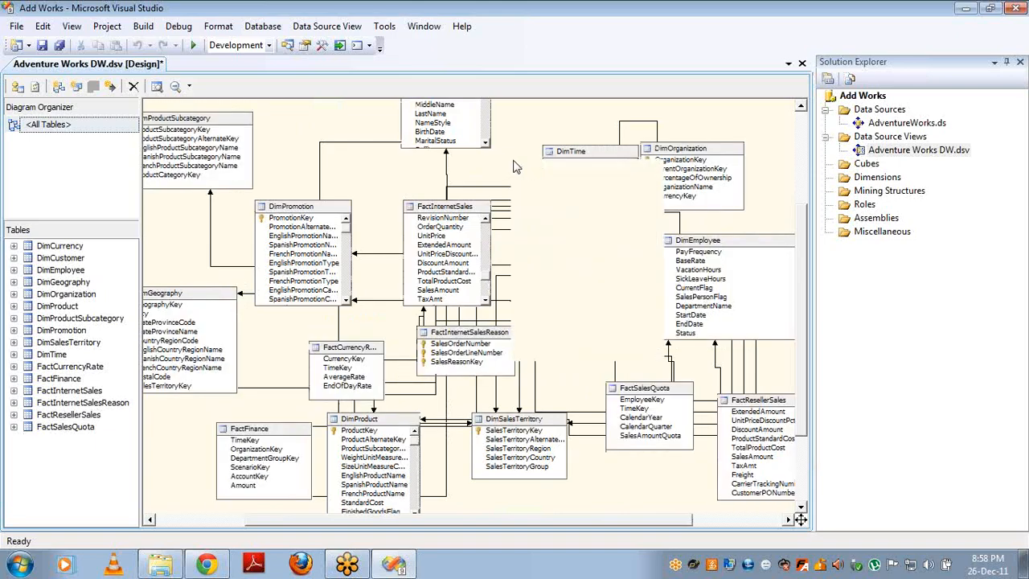
- Arrange the data source view's tables automatically and locate FactInternetSales with its surrounding tables in the diagram
{"action": "right_click", "coordinate": [515, 164]}
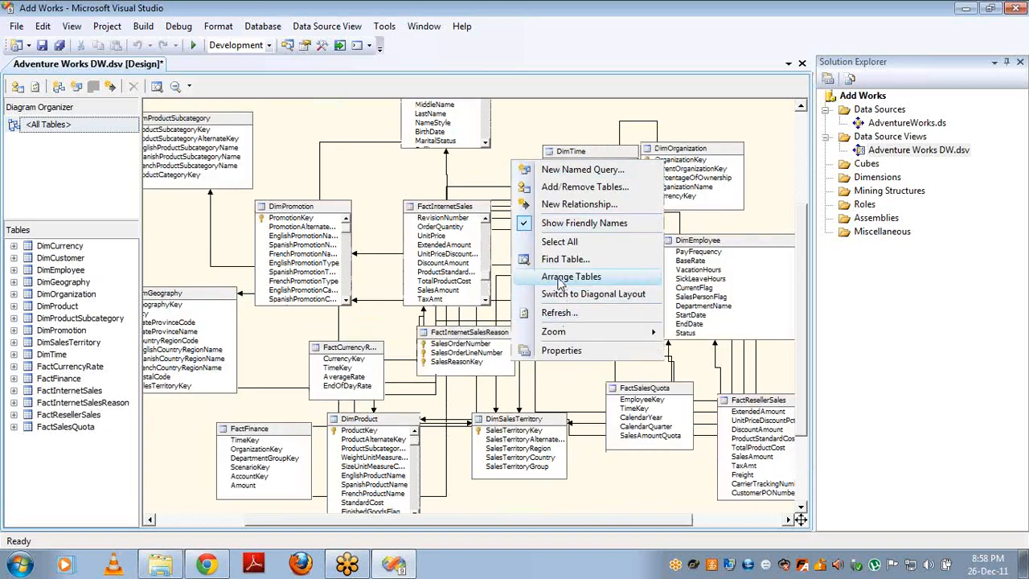
{"action": "left_click", "coordinate": [561, 278]}
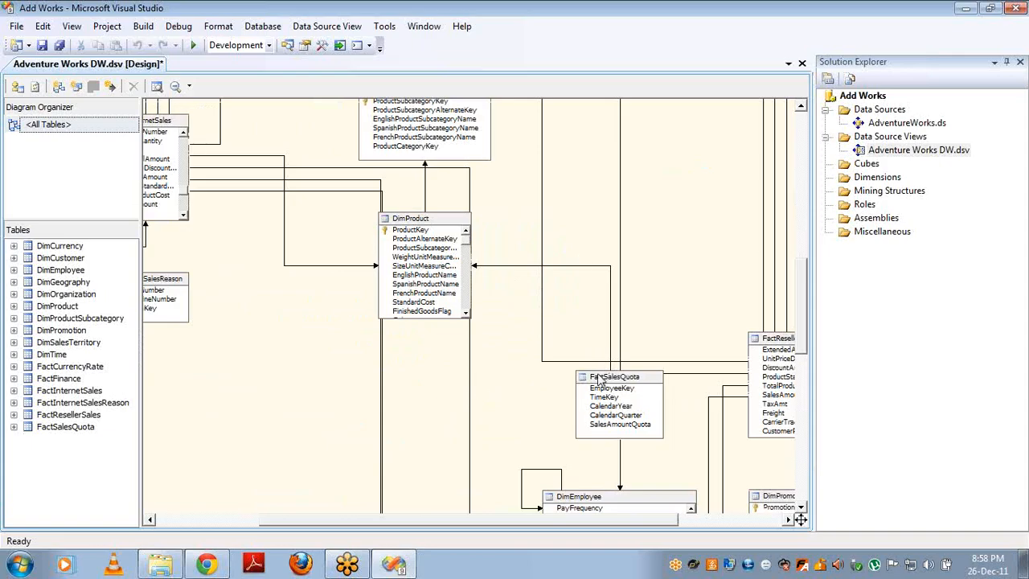
{"action": "left_click", "coordinate": [69, 392]}
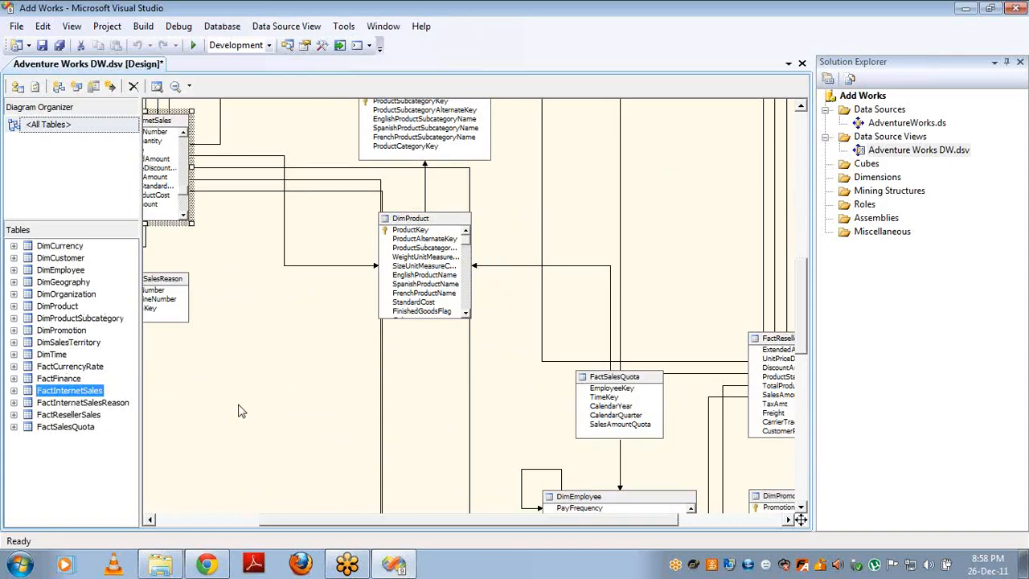
{"action": "left_click", "coordinate": [206, 521]}
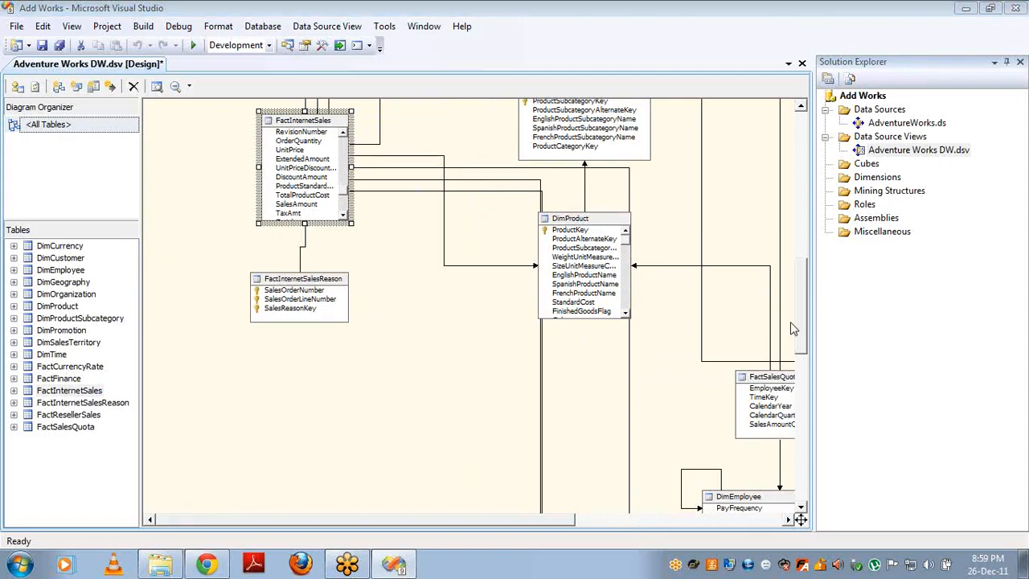
{"action": "left_click_drag", "start_coordinate": [802, 320], "coordinate": [807, 253]}
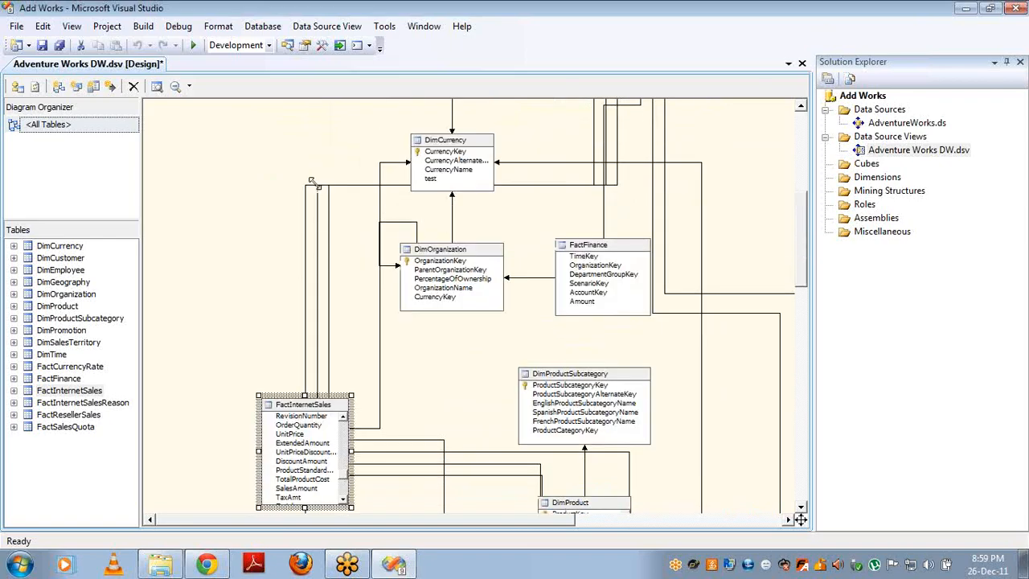
- Delete every table except FactInternetSales from the data source view
{"action": "key", "text": "ctrl+a"}
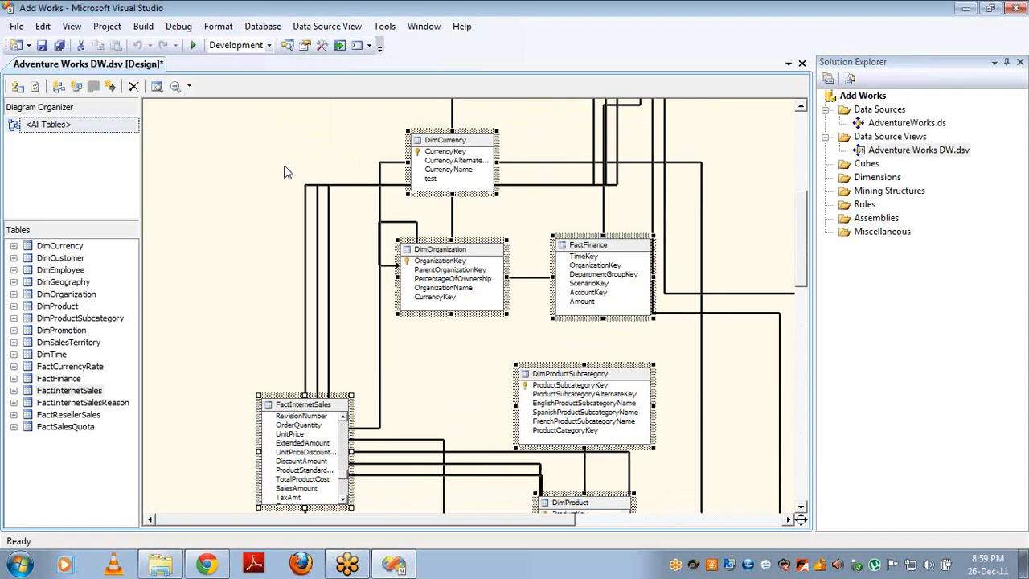
{"action": "left_click", "coordinate": [314, 412], "text": "ctrl"}
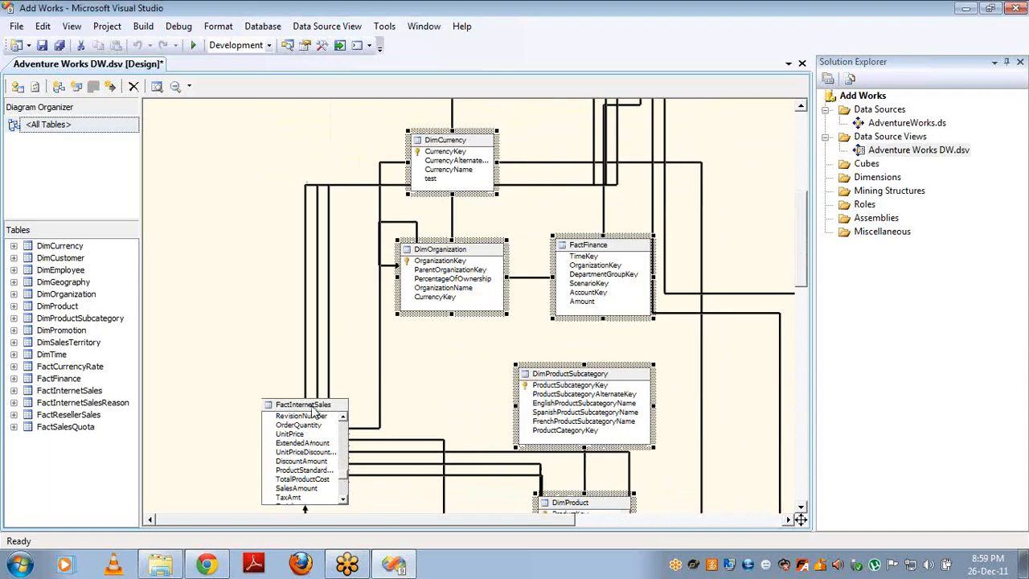
{"action": "key", "text": "Delete"}
{"action": "key", "text": "Return"}
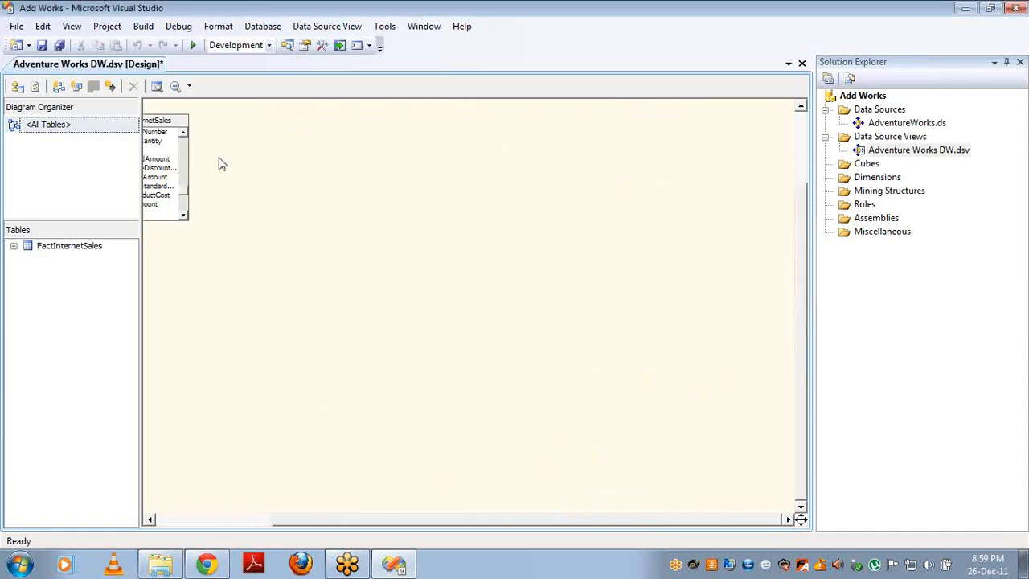
- Edit the included tables: add those related to FactInternetSales and exclude DimSalesTerritory through DimCurrency, keeping DimProduct
{"action": "right_click", "coordinate": [246, 182]}
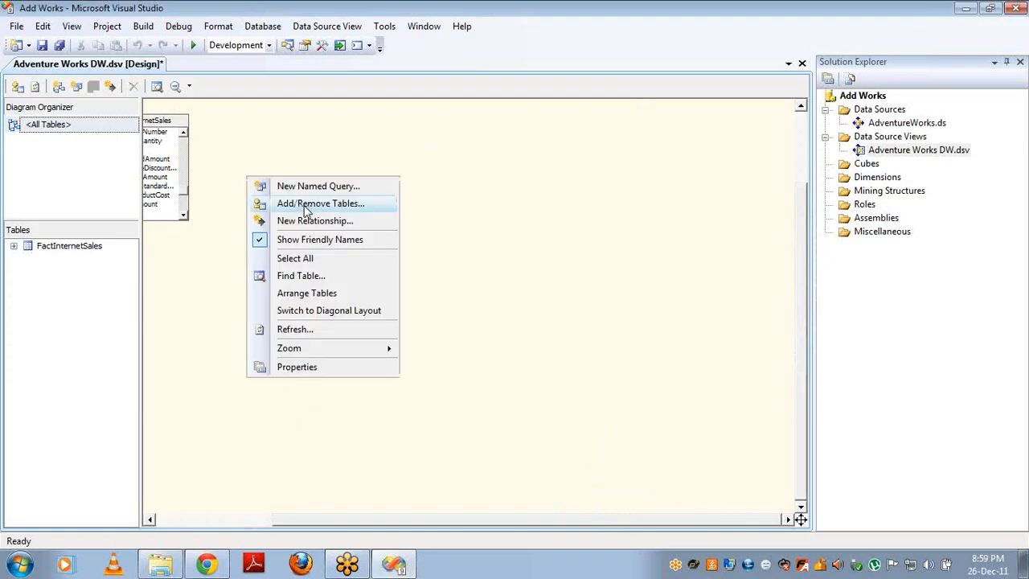
{"action": "left_click", "coordinate": [304, 206]}
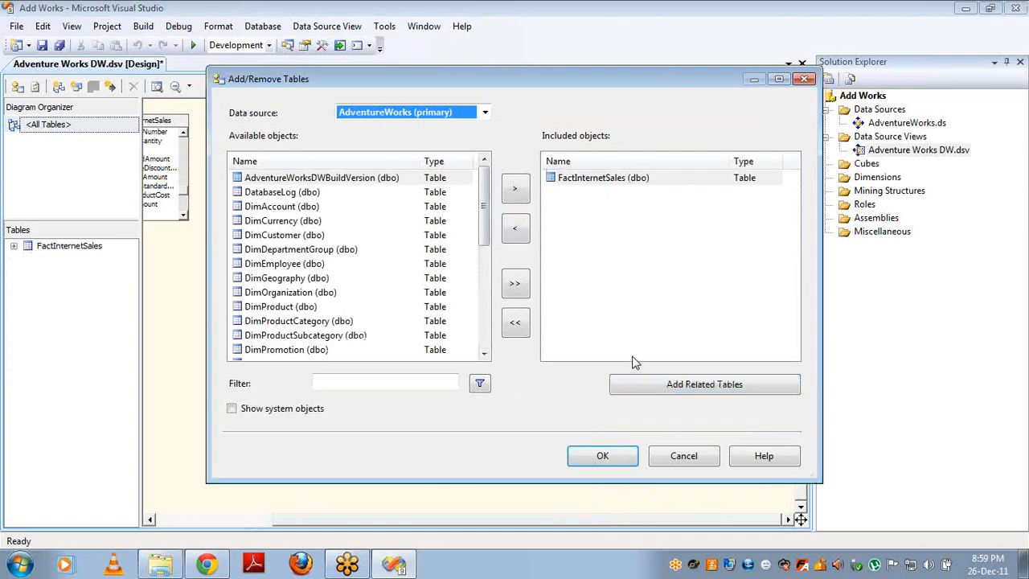
{"action": "left_click", "coordinate": [653, 394]}
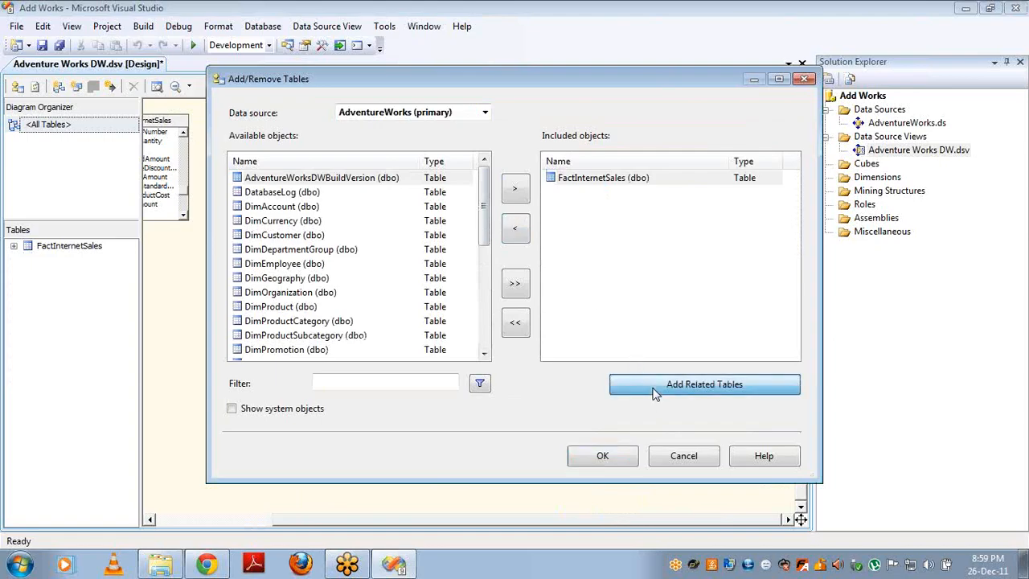
{"action": "left_click", "coordinate": [608, 208]}
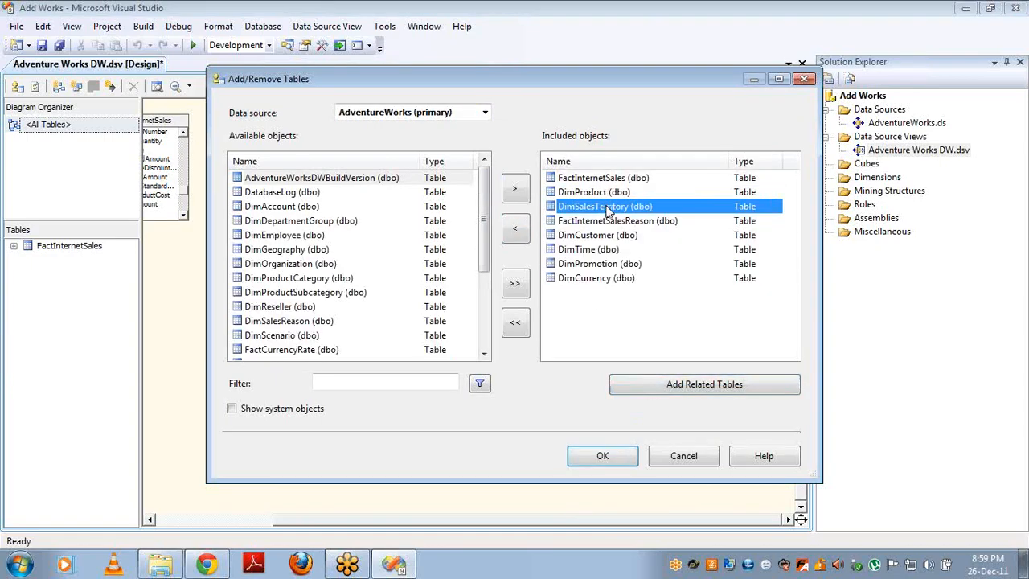
{"action": "left_click", "coordinate": [591, 278], "text": "shift"}
{"action": "left_click", "coordinate": [514, 232]}
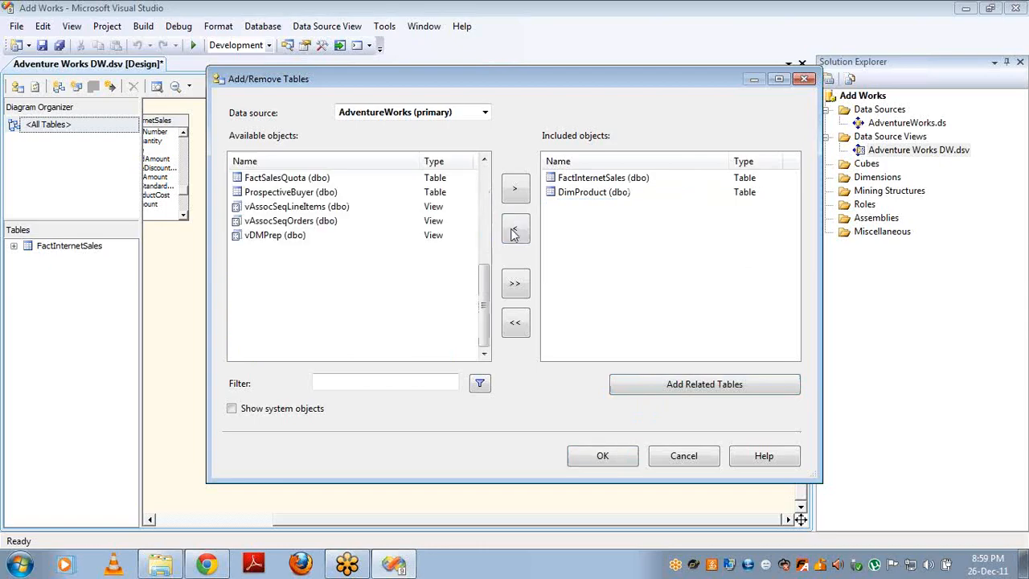
- Add the tables related to DimProduct and exclude FactResellerSales from the included tables
{"action": "left_click", "coordinate": [581, 196]}
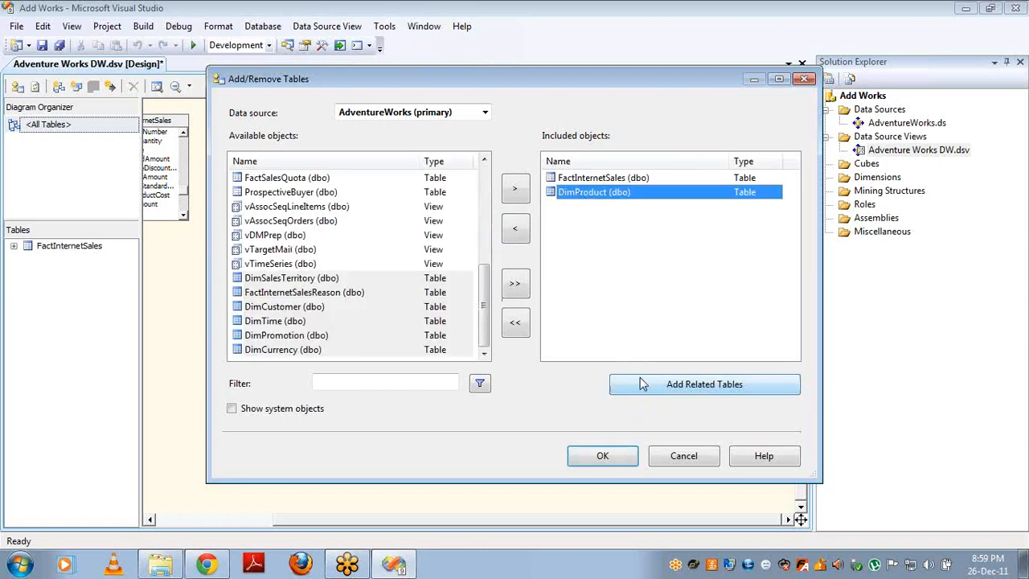
{"action": "left_click", "coordinate": [640, 378]}
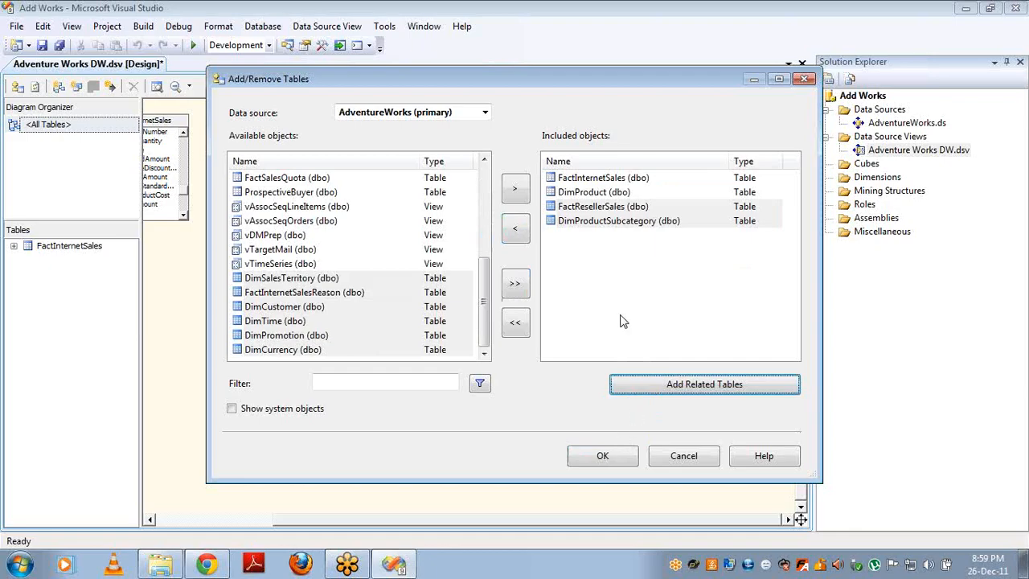
{"action": "left_click", "coordinate": [605, 206]}
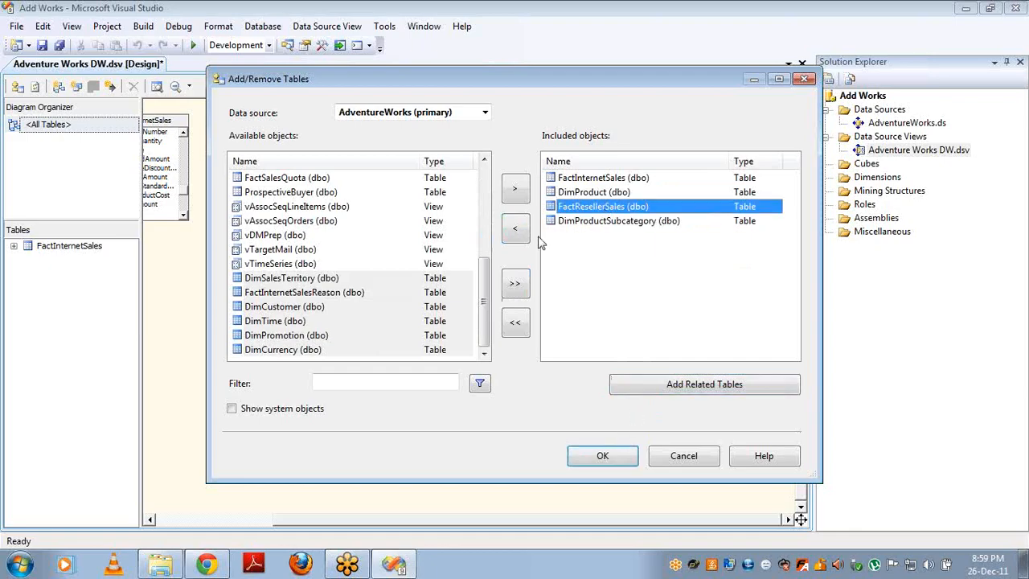
{"action": "left_click", "coordinate": [515, 228]}
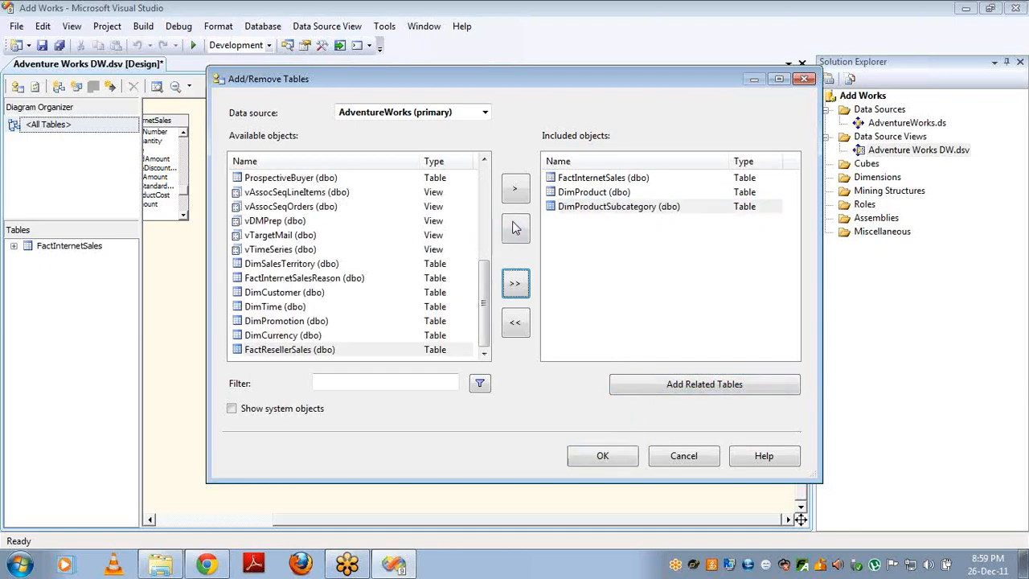
- Add the tables related to DimProductSubcategory, then apply the selection and arrange the tables in the diagram
{"action": "left_click", "coordinate": [648, 386]}
{"action": "left_click", "coordinate": [604, 456]}
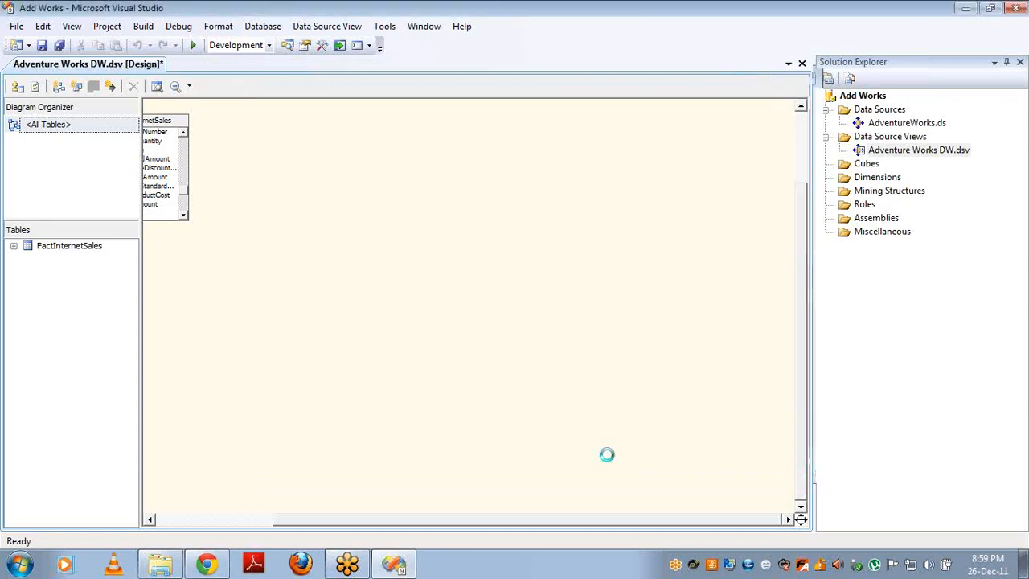
{"action": "right_click", "coordinate": [431, 178]}
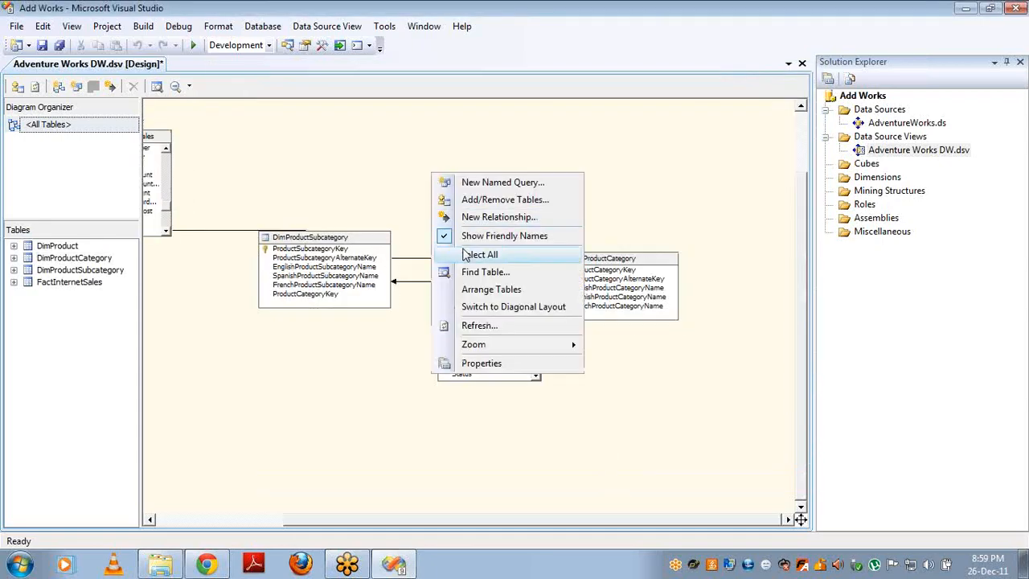
{"action": "left_click", "coordinate": [470, 287]}
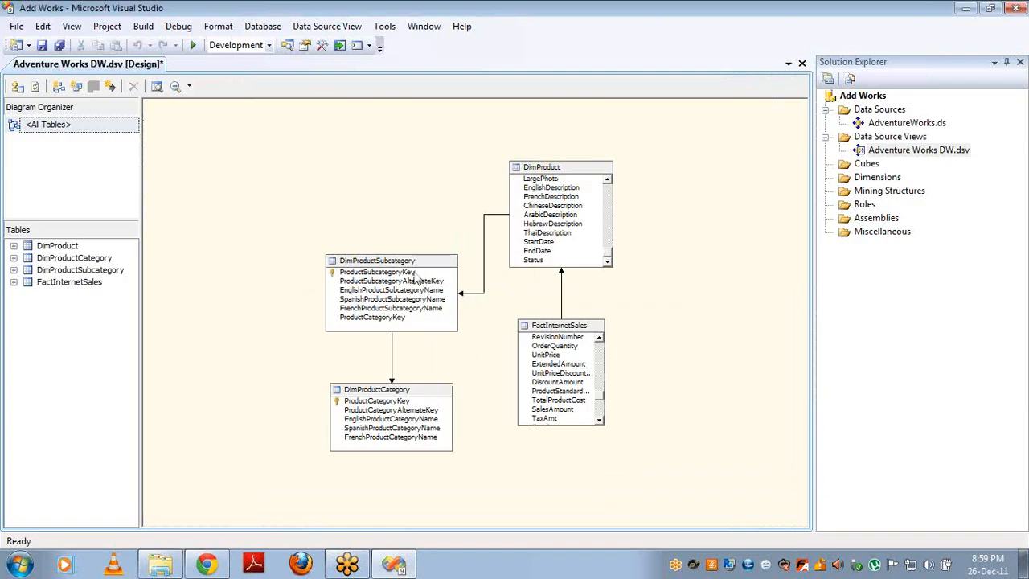
- Go through the snowflake schema from FactInternetSales to DimProduct, DimProductSubcategory and DimProductCategory
{"action": "left_click", "coordinate": [537, 169]}
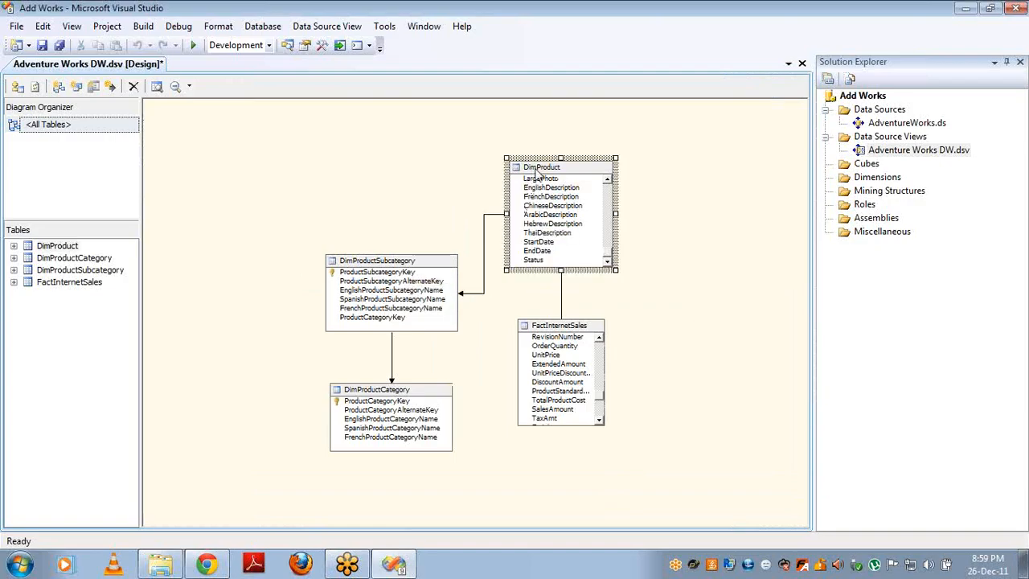
{"action": "left_click", "coordinate": [563, 327]}
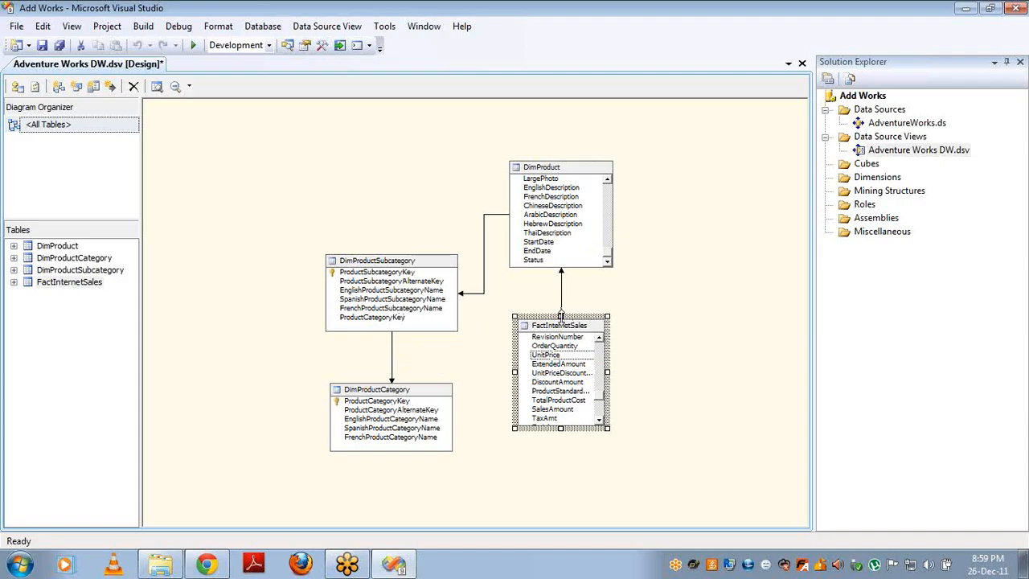
{"action": "left_click", "coordinate": [570, 179]}
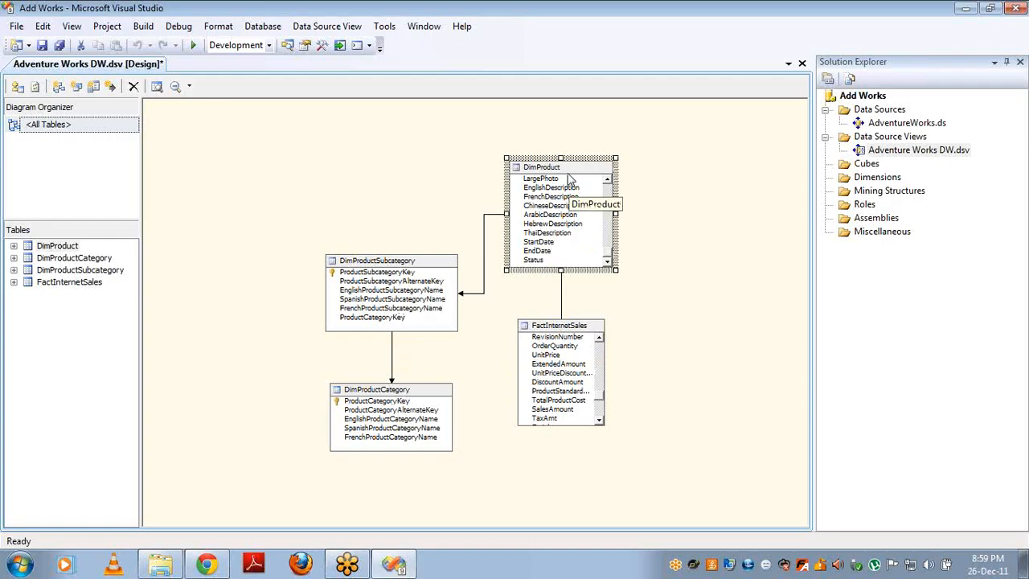
{"action": "left_click", "coordinate": [408, 262]}
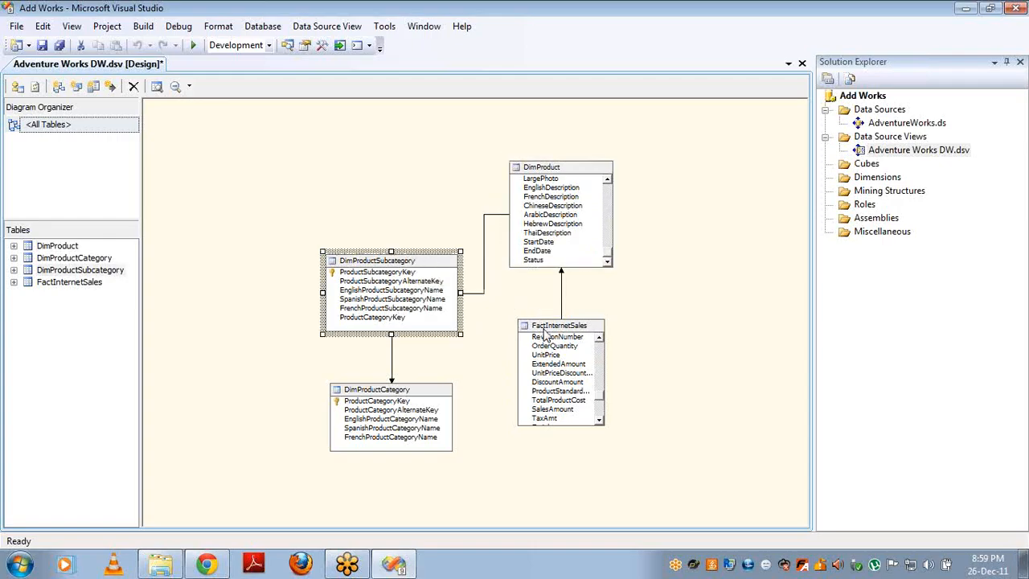
{"action": "left_click", "coordinate": [546, 354]}
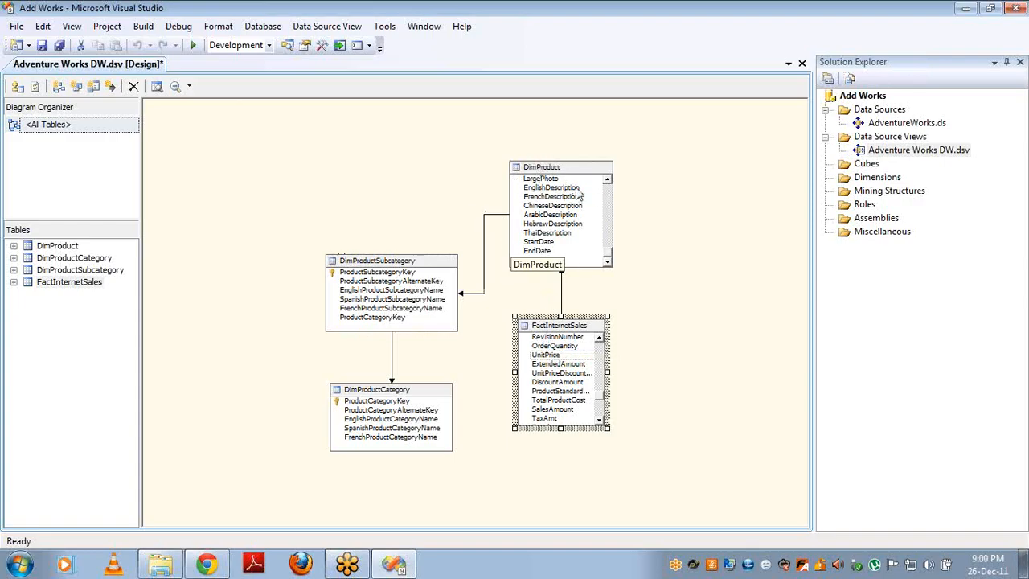
{"action": "left_click", "coordinate": [434, 260]}
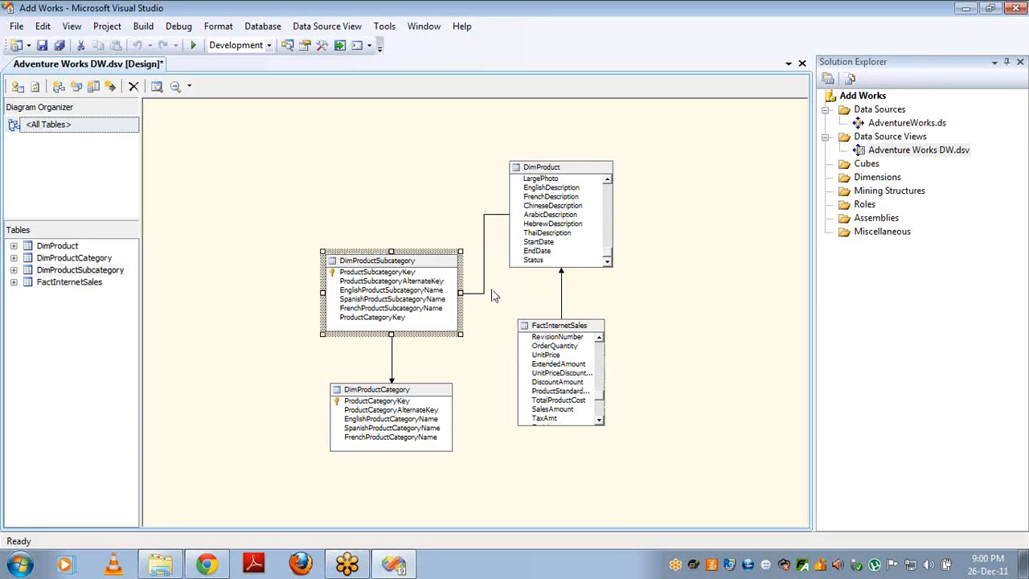
{"action": "left_click", "coordinate": [553, 328]}
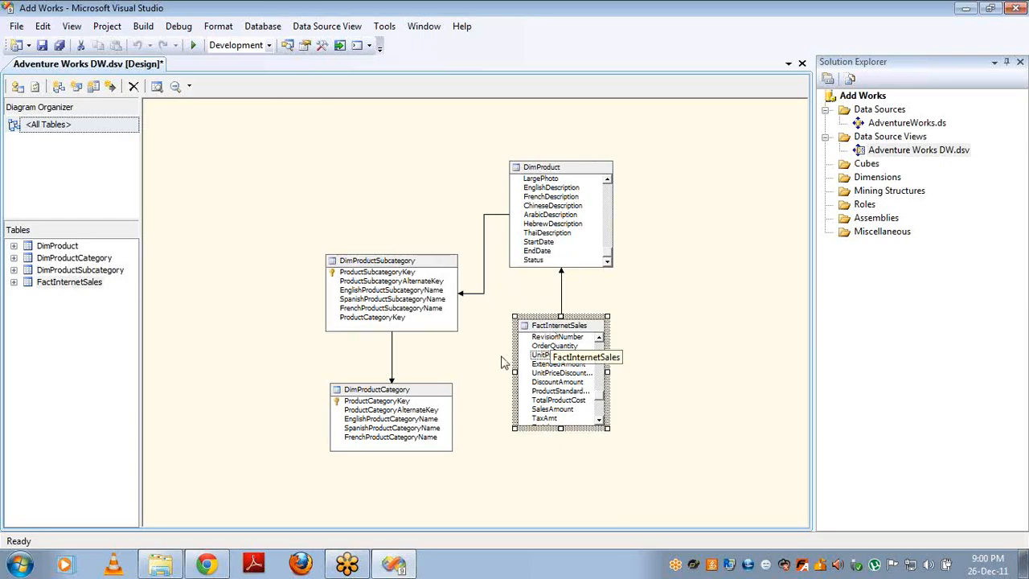
{"action": "left_click", "coordinate": [426, 398]}
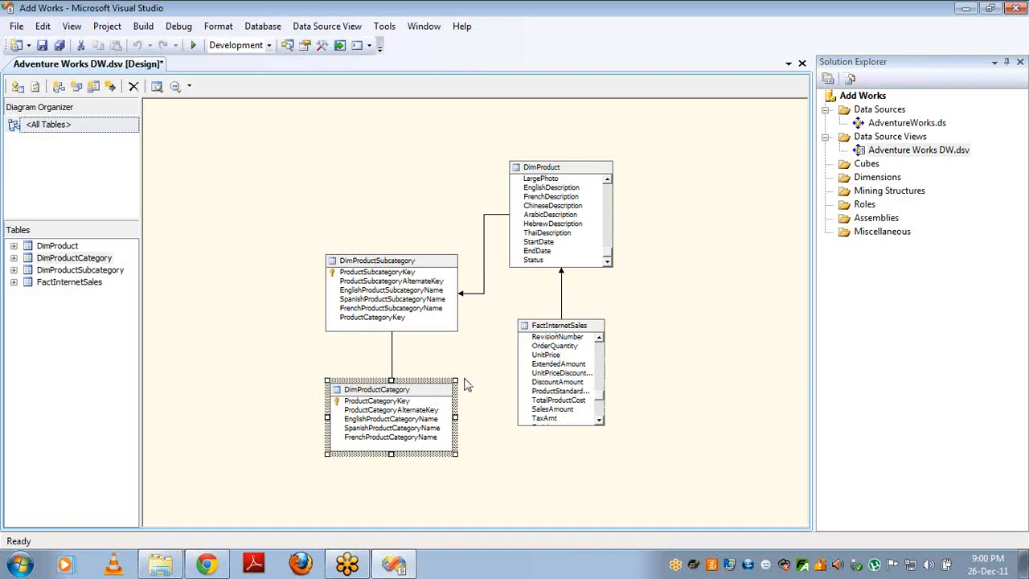
{"action": "left_click", "coordinate": [573, 330]}
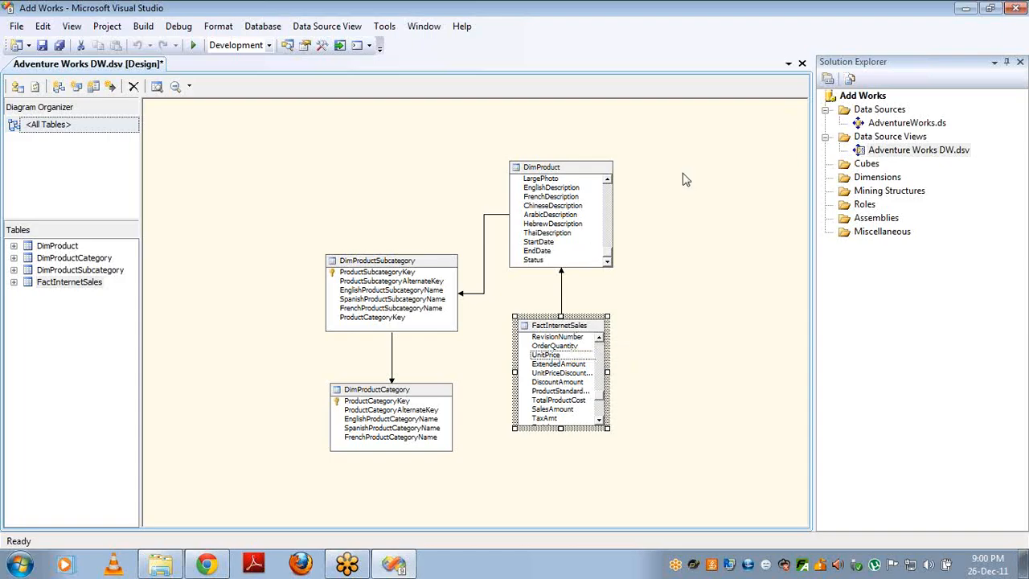
- Edit the included tables again and remove DimProductCategory and DimProductSubcategory
{"action": "right_click", "coordinate": [430, 164]}
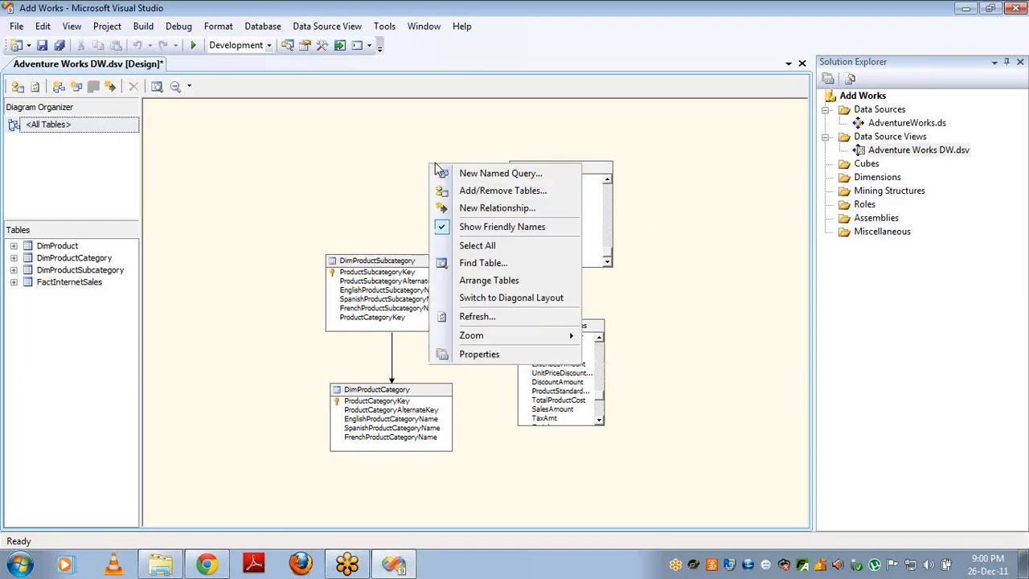
{"action": "left_click", "coordinate": [463, 195]}
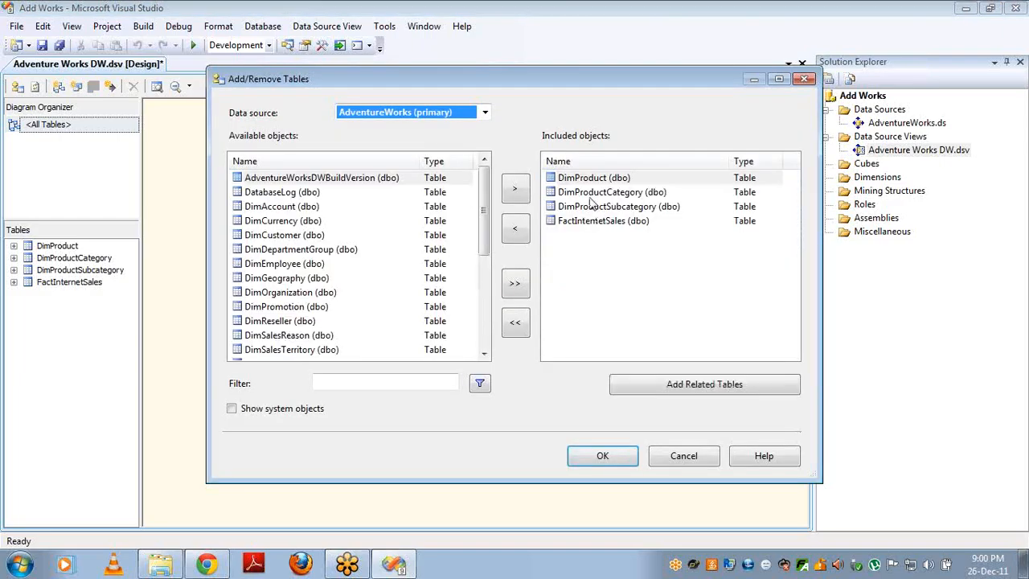
{"action": "left_click", "coordinate": [591, 197]}
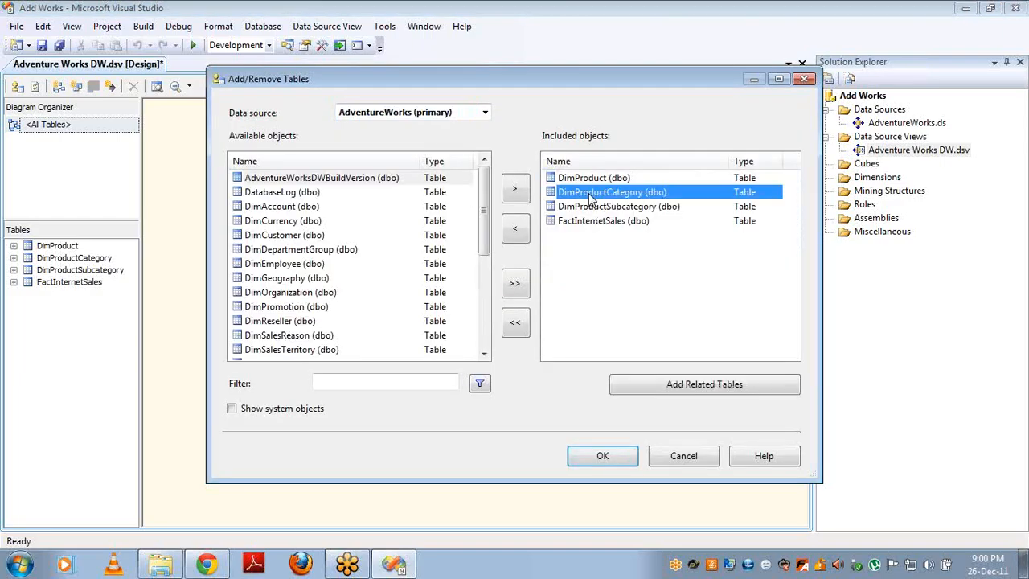
{"action": "left_click", "coordinate": [515, 228]}
{"action": "left_click", "coordinate": [516, 228]}
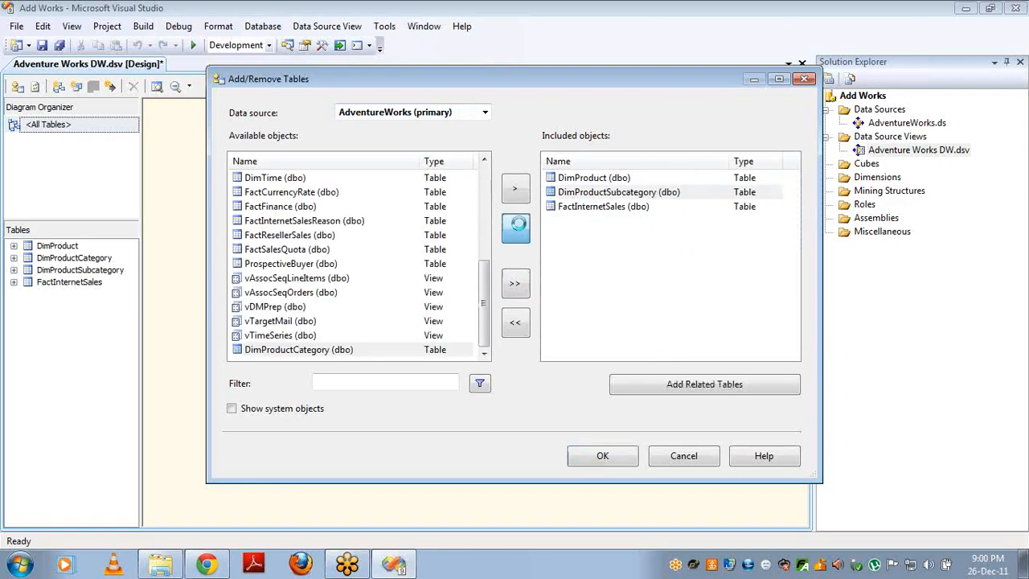
- Add the tables related to FactInternetSales, exclude FactInternetSalesReason, then apply the selection and arrange the tables in the diagram
{"action": "left_click", "coordinate": [665, 386]}
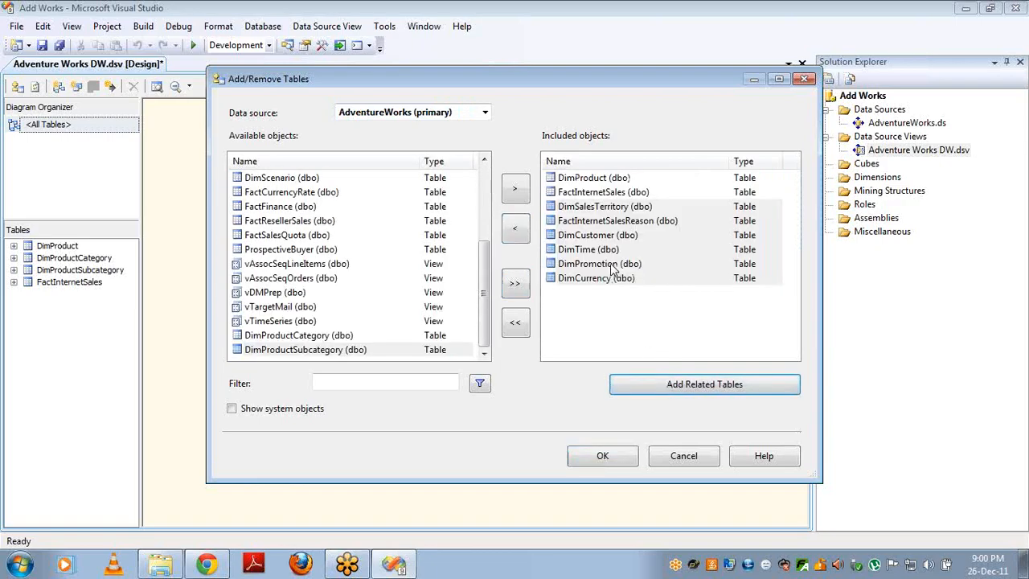
{"action": "left_click", "coordinate": [607, 221]}
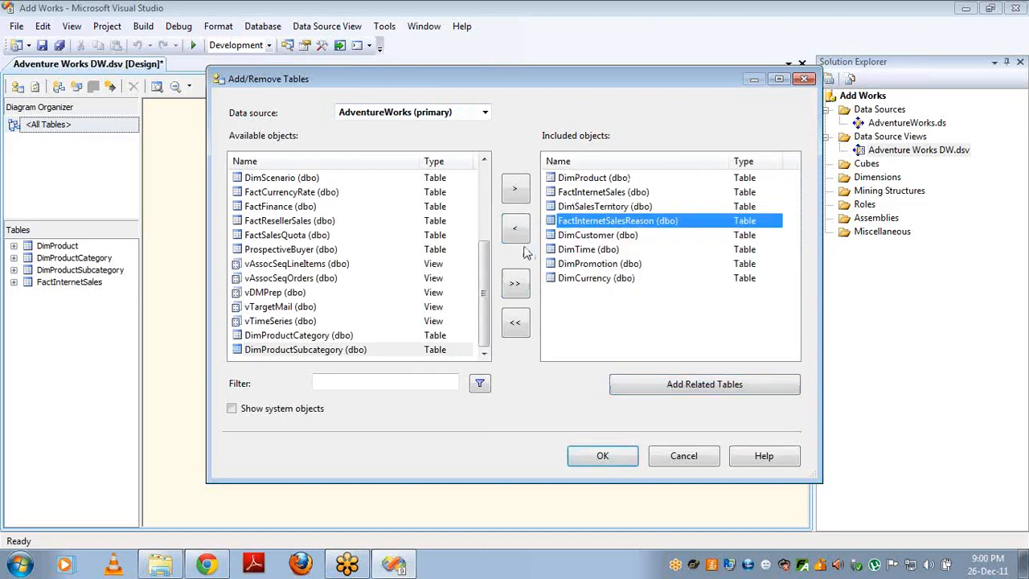
{"action": "left_click", "coordinate": [515, 233]}
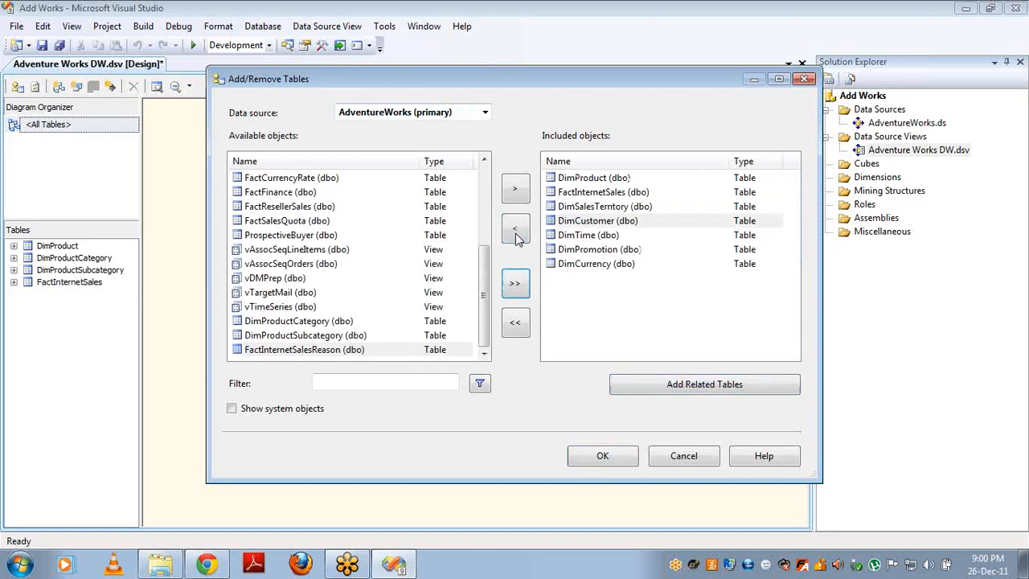
{"action": "left_click", "coordinate": [597, 453]}
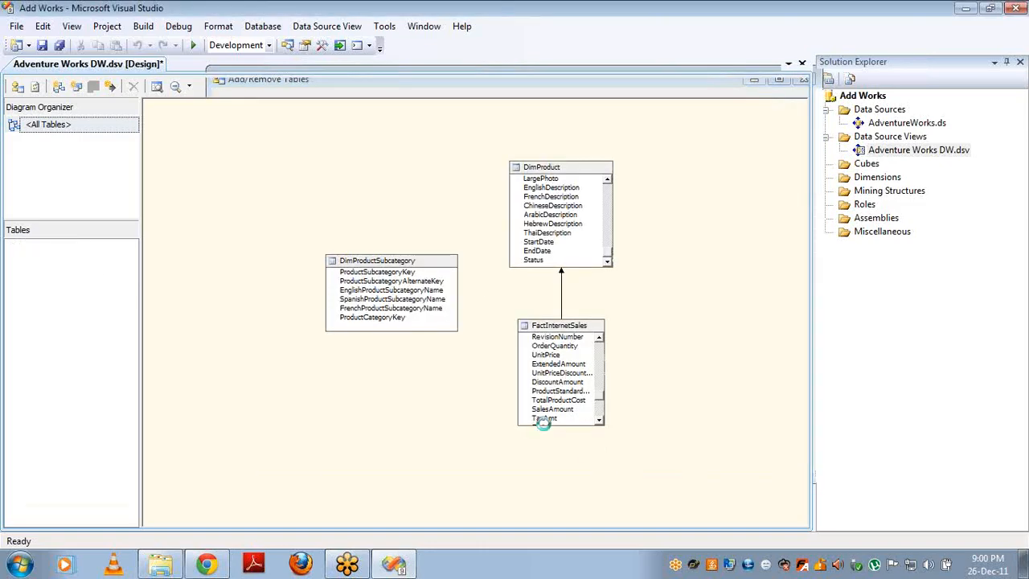
{"action": "right_click", "coordinate": [694, 211]}
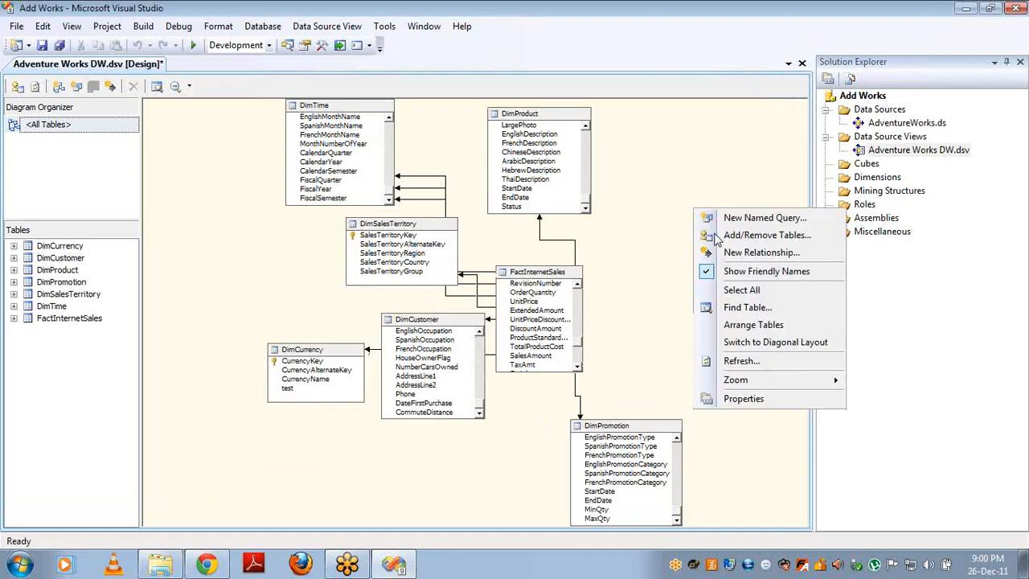
{"action": "left_click", "coordinate": [734, 329]}
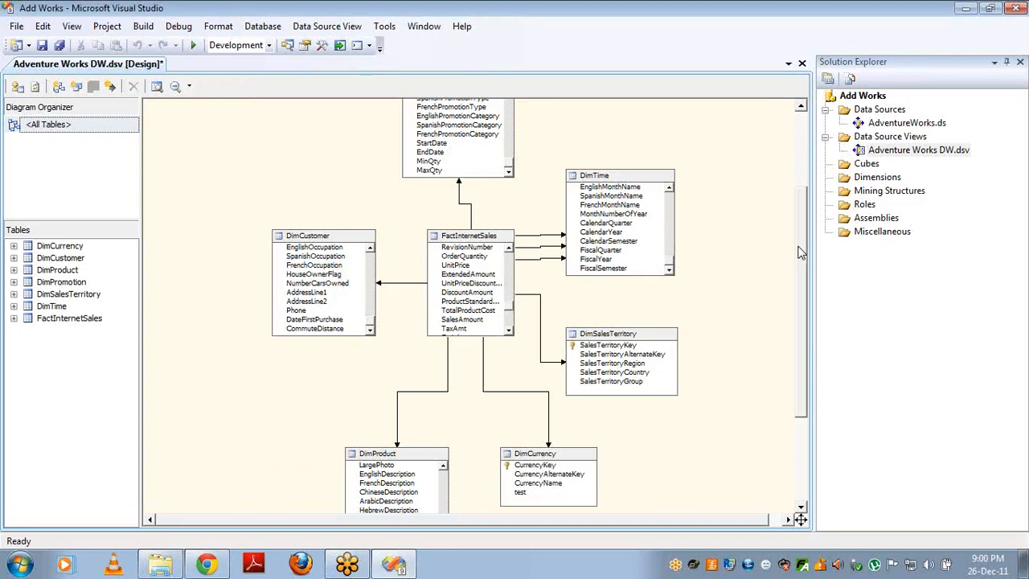
- Examine the star schema around FactInternetSales and the New Named Query command available for the diagram
{"action": "left_click_drag", "start_coordinate": [800, 251], "coordinate": [800, 246]}
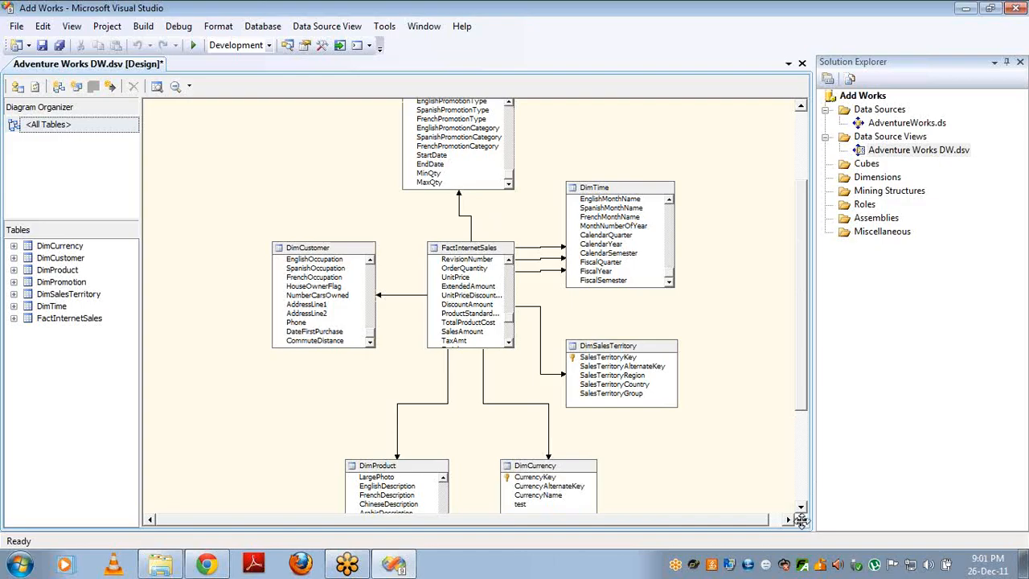
{"action": "left_click_drag", "start_coordinate": [801, 520], "coordinate": [800, 470]}
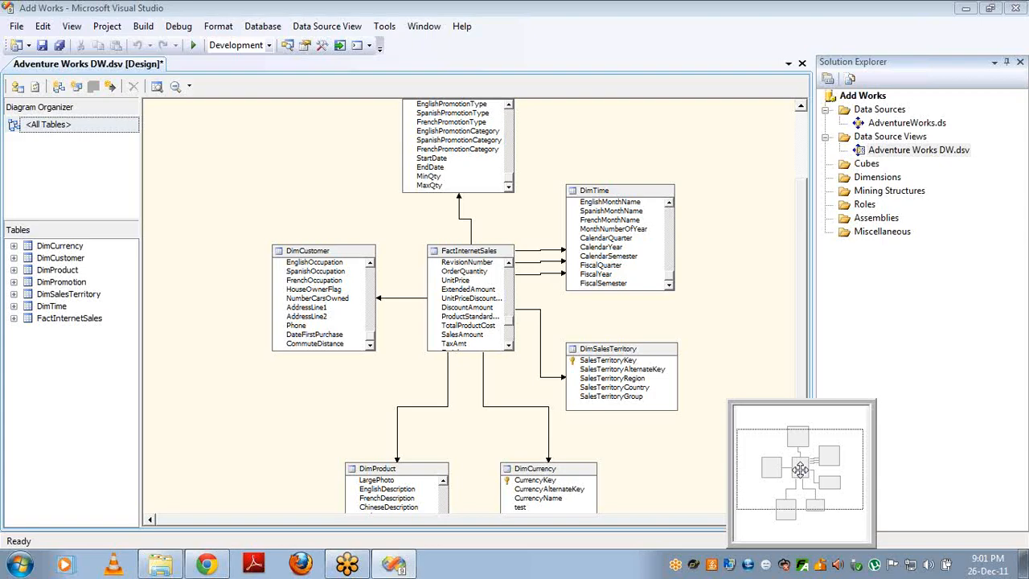
{"action": "left_click_drag", "start_coordinate": [800, 471], "coordinate": [802, 520]}
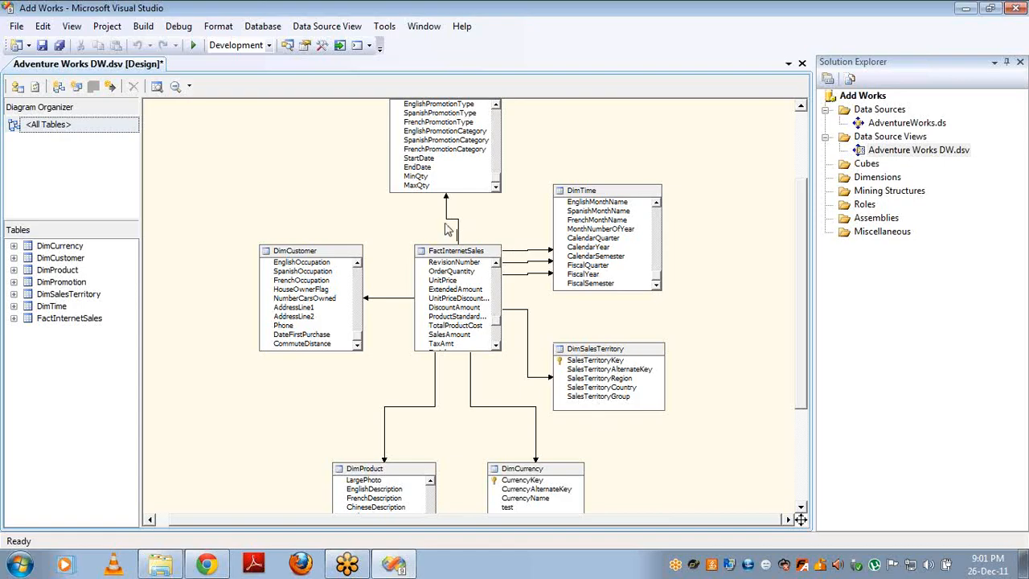
{"action": "right_click", "coordinate": [627, 140]}
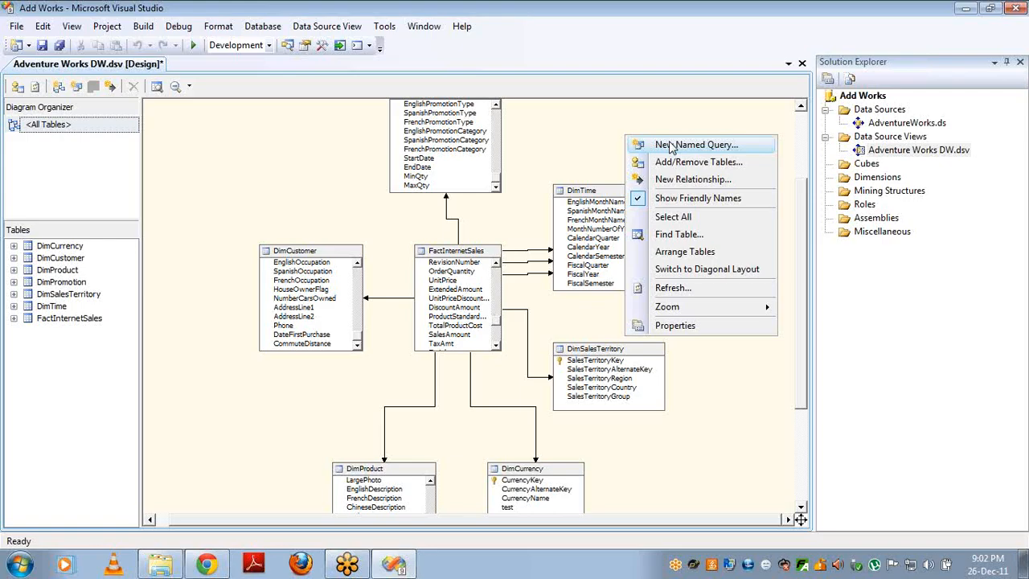
- Switch to SQL Server Management Studio, connect to the Database Engine on localhost with Windows Authentication, and maximize the window
{"action": "left_click", "coordinate": [21, 565]}
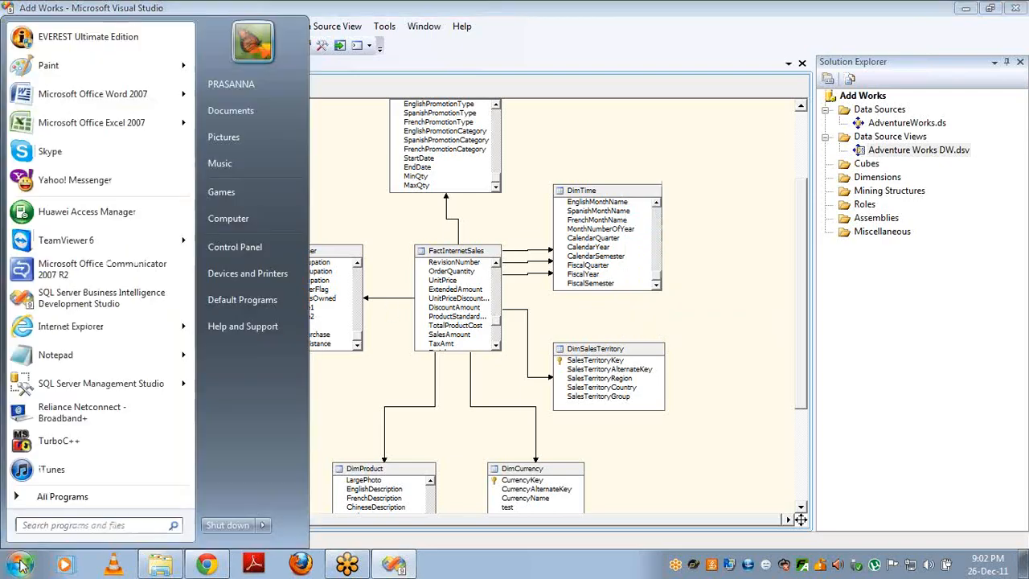
{"action": "left_click", "coordinate": [91, 386]}
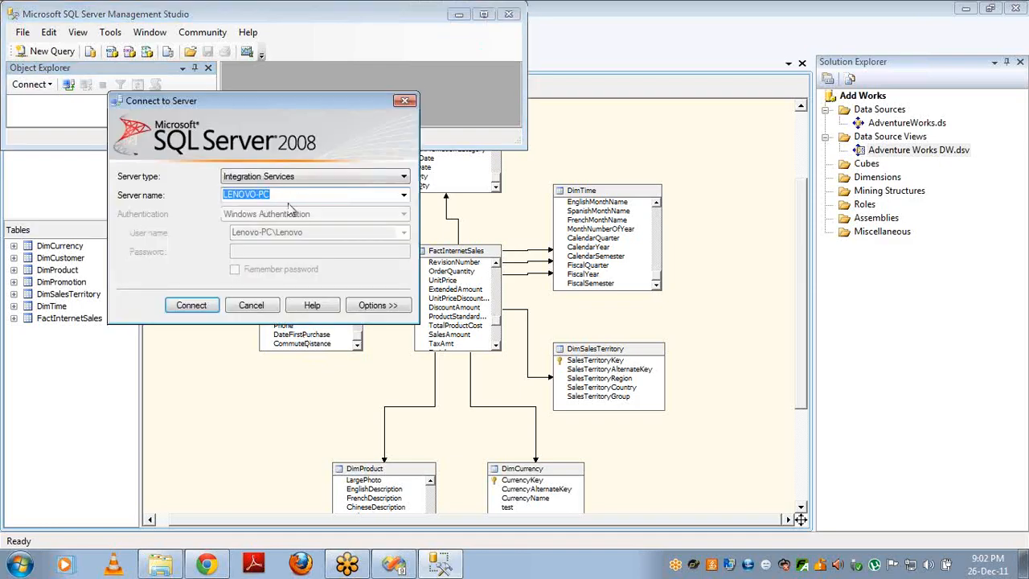
{"action": "left_click", "coordinate": [298, 178]}
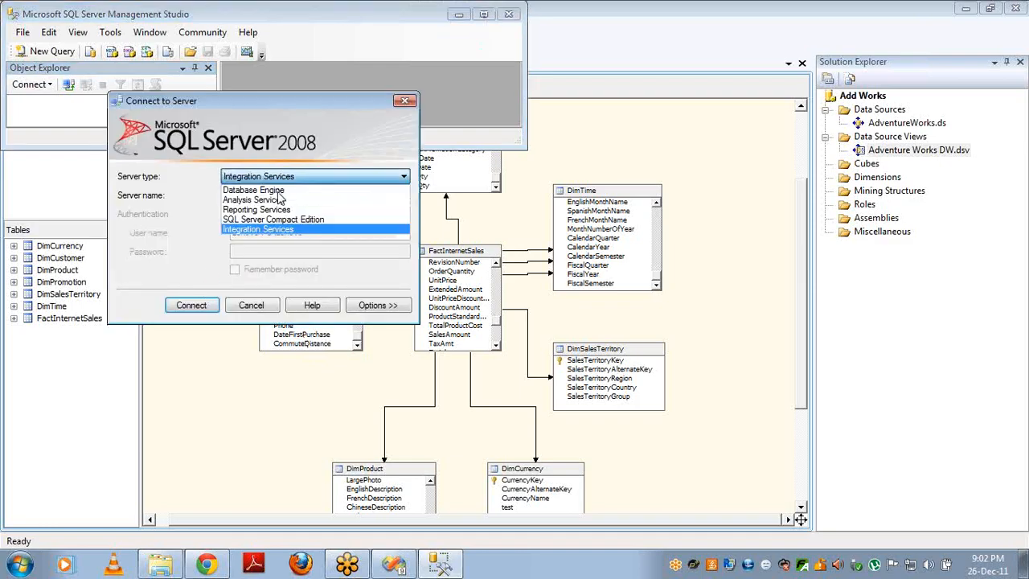
{"action": "left_click", "coordinate": [262, 189]}
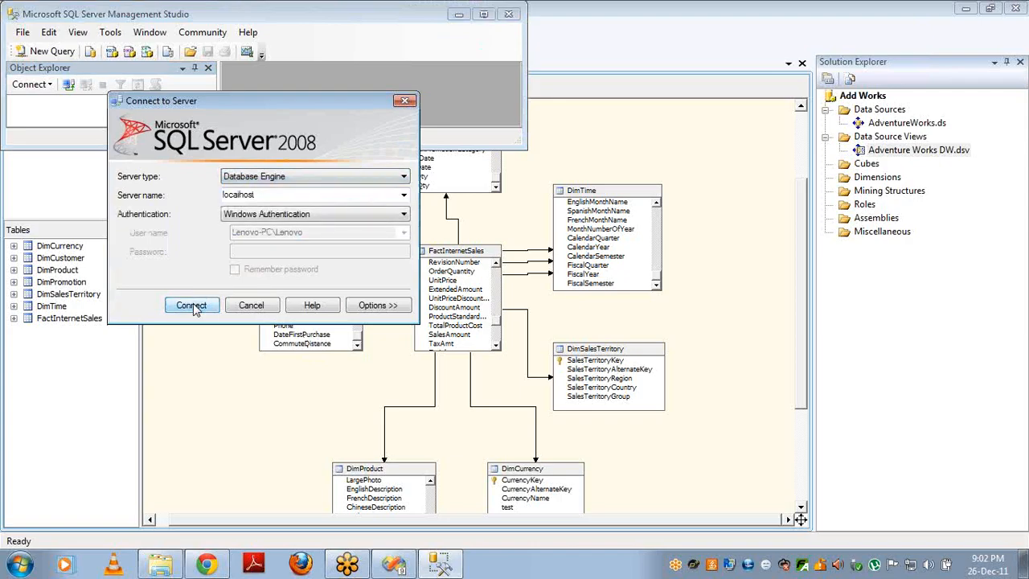
{"action": "left_click", "coordinate": [191, 305]}
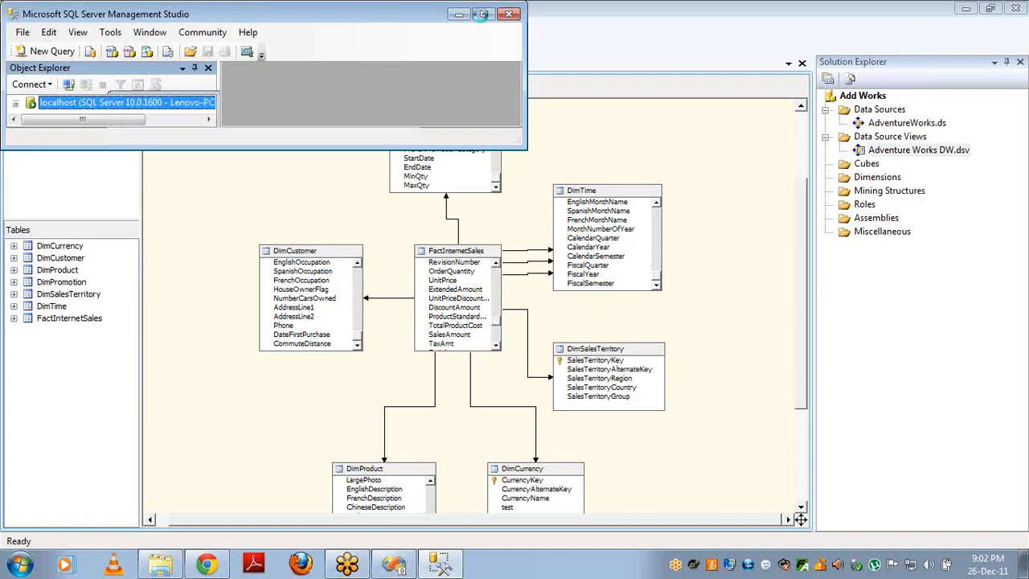
{"action": "left_click", "coordinate": [482, 14]}
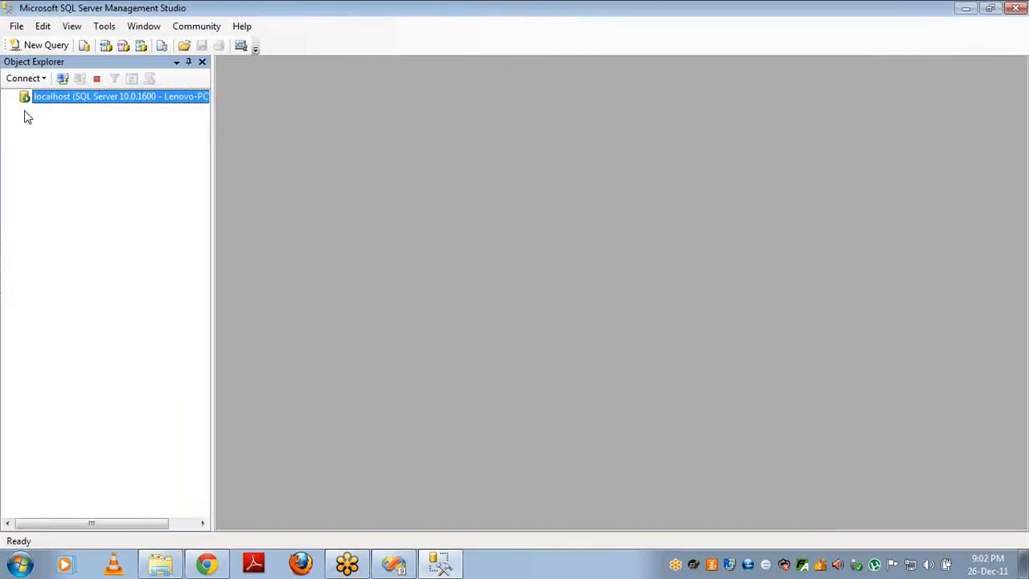
- Expand the databases on localhost and open a new query against AdventureWorksDW
{"action": "double_click", "coordinate": [22, 100]}
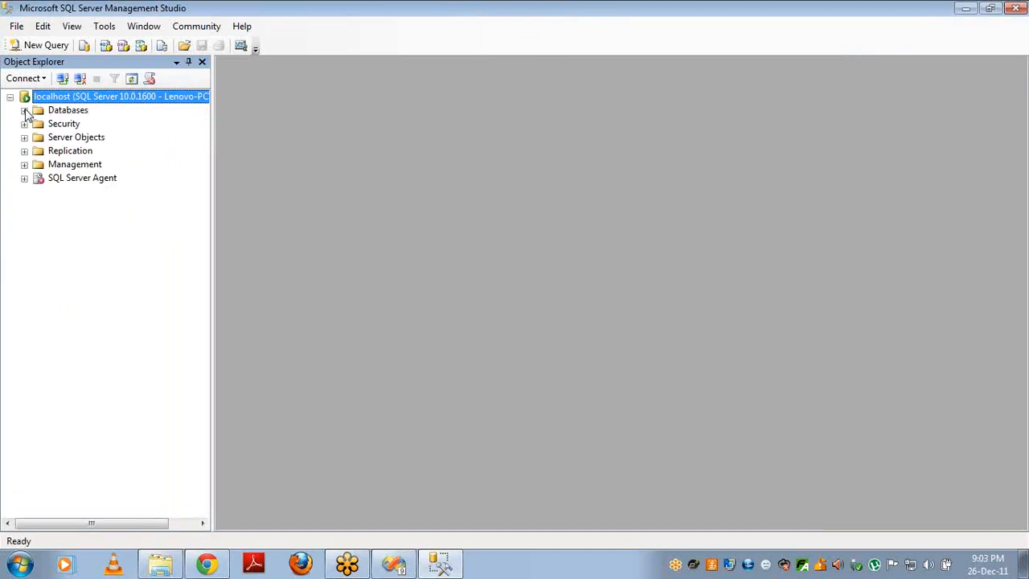
{"action": "left_click", "coordinate": [25, 111]}
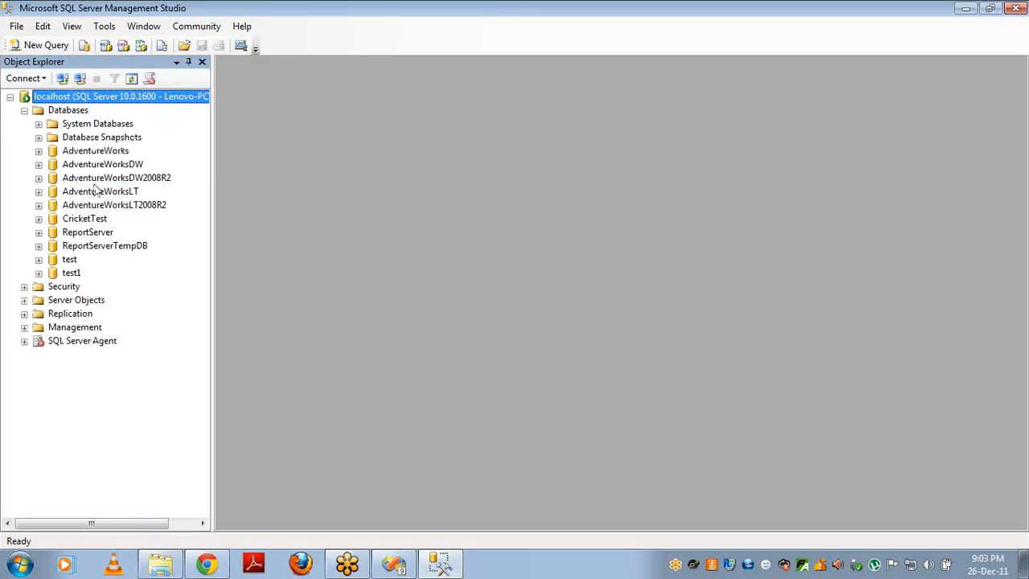
{"action": "left_click", "coordinate": [106, 165]}
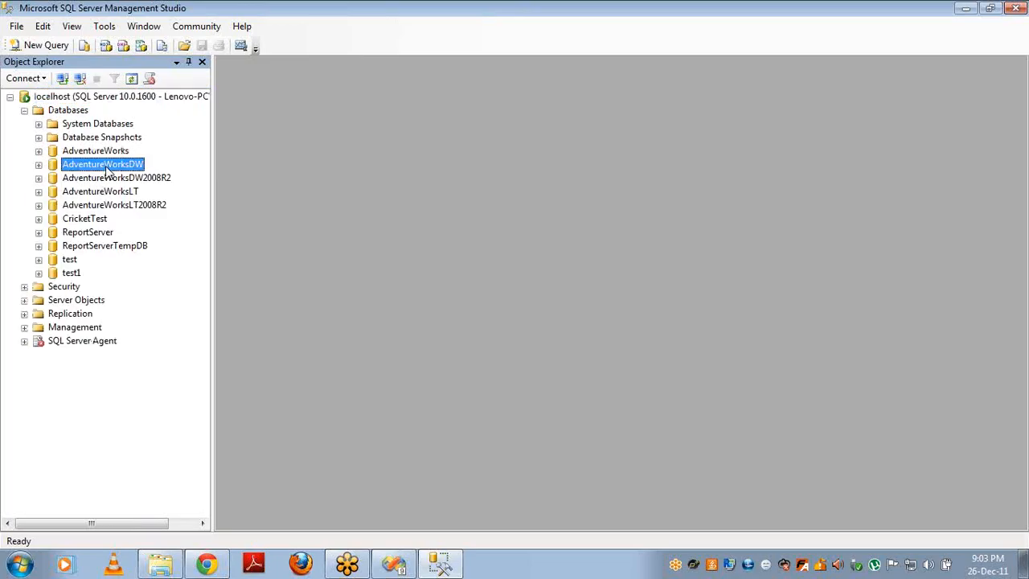
{"action": "left_click", "coordinate": [40, 46]}
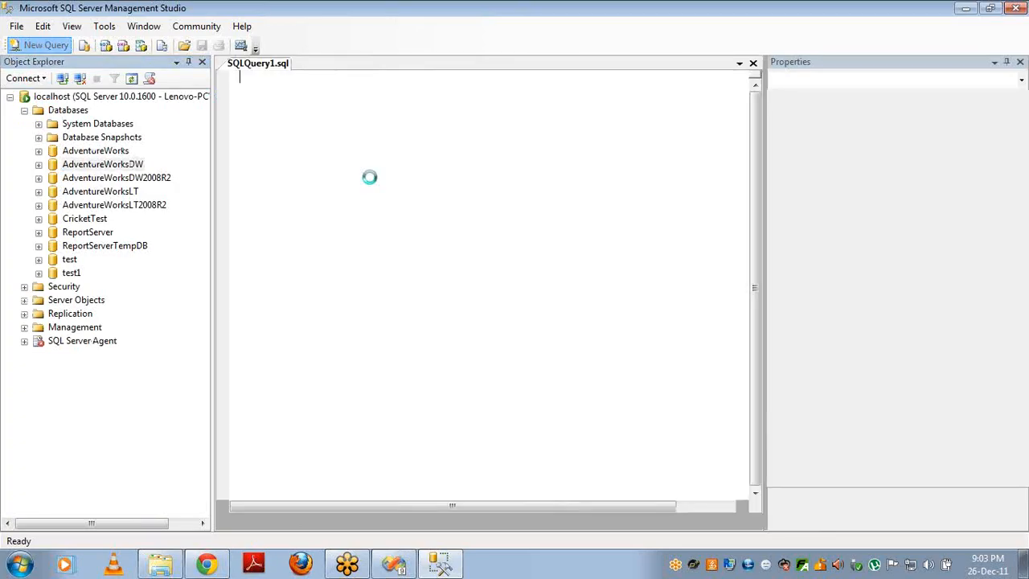
- Write and execute the query "select * from dimproduct"
{"action": "type", "text": "select"}
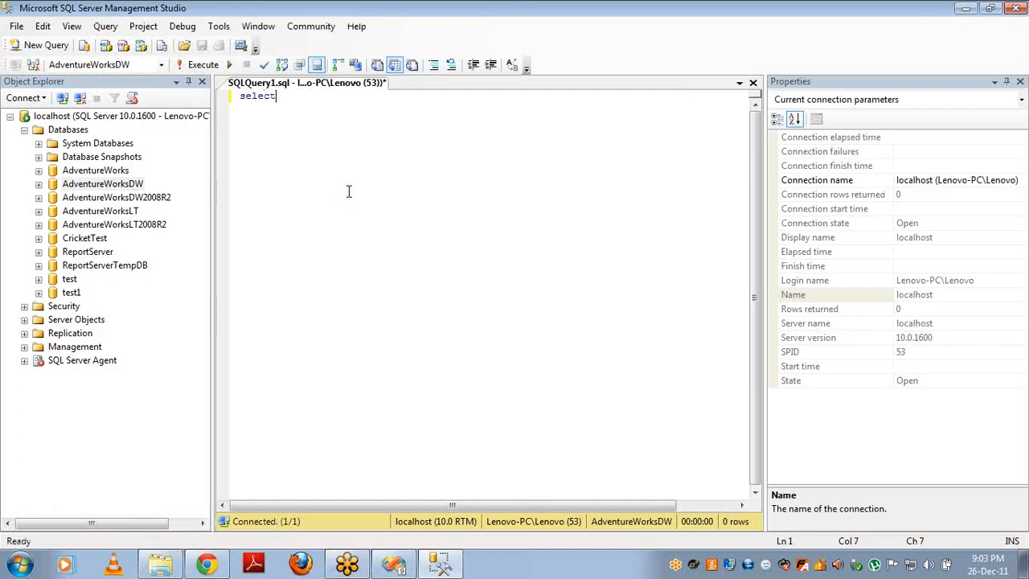
{"action": "type", "text": " * from dimpro"}
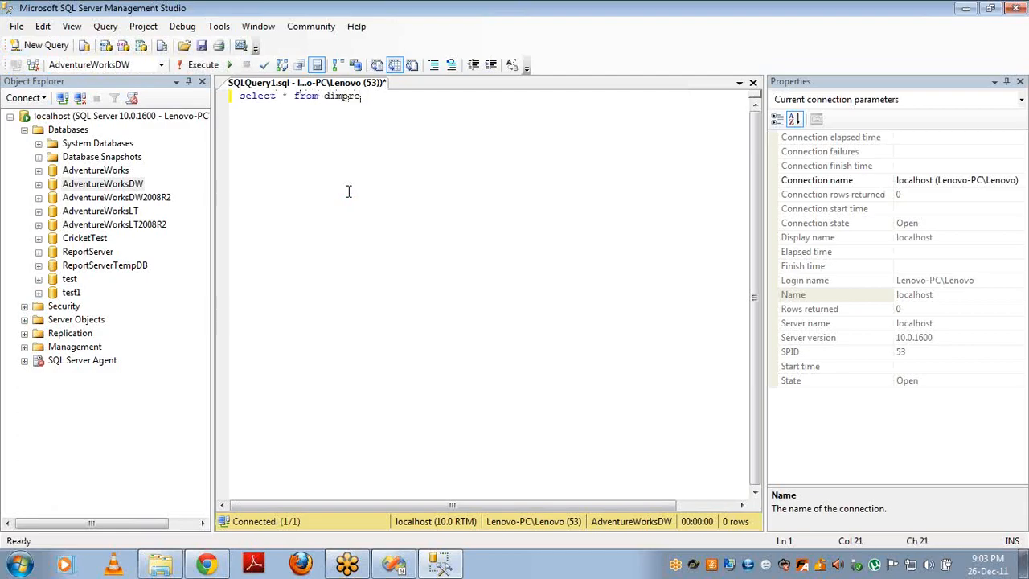
{"action": "type", "text": "duct"}
{"action": "key", "text": "F5"}
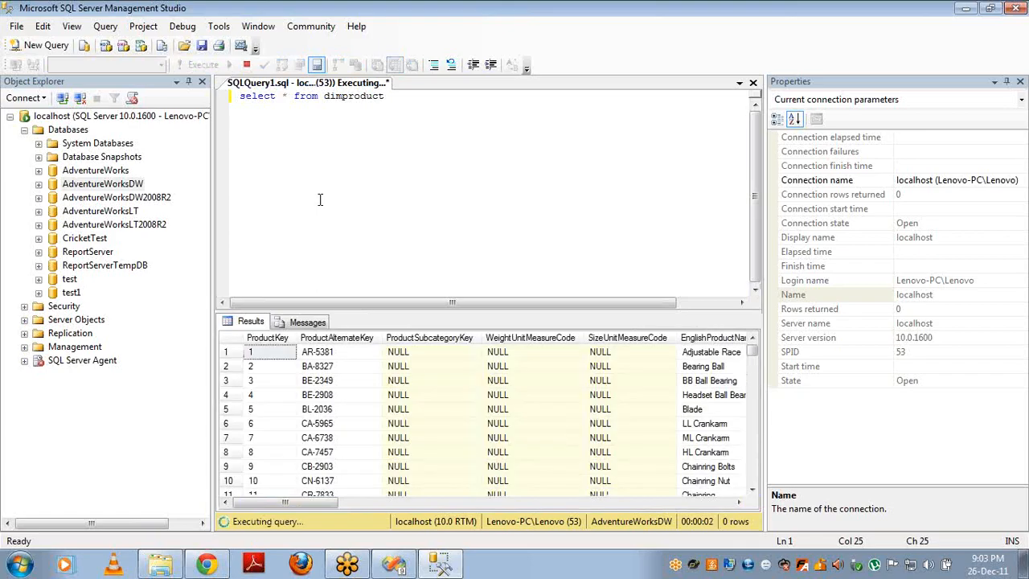
- Replace the asterisk in the dimproduct query with the columns ProductKey and EnglishProductName, and execute it
{"action": "left_click", "coordinate": [289, 95]}
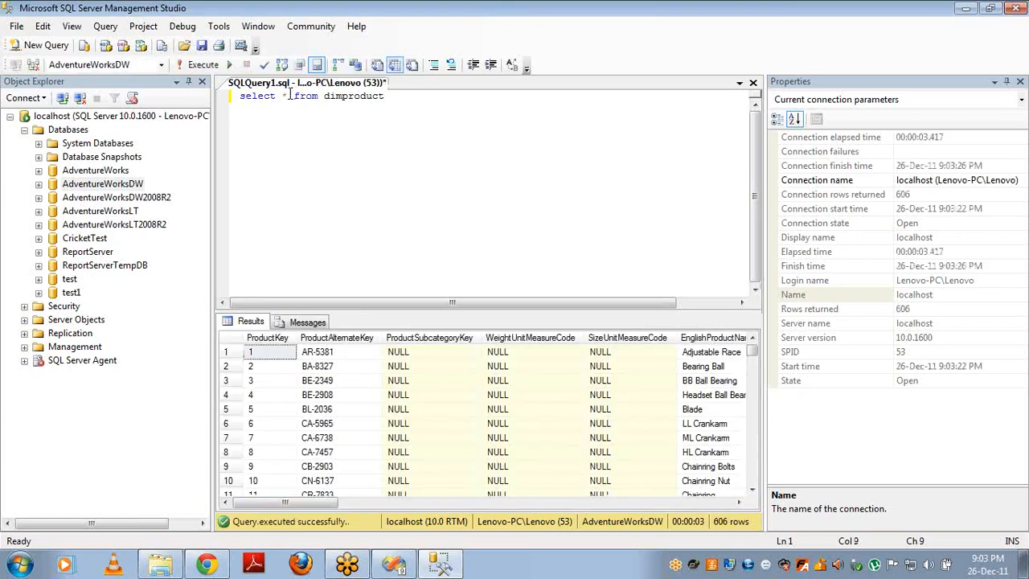
{"action": "key", "text": "BackSpace"}
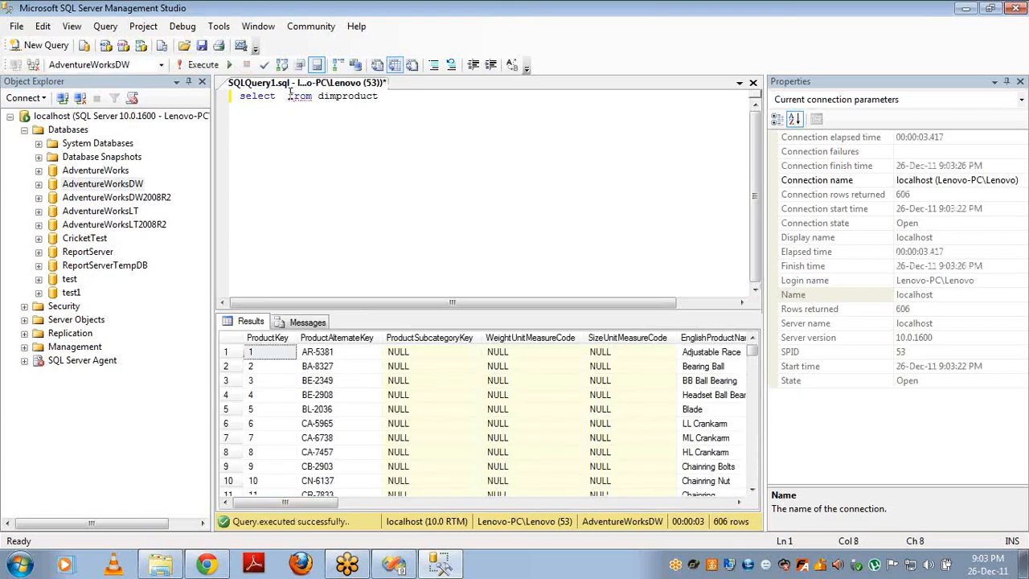
{"action": "type", "text": "produ"}
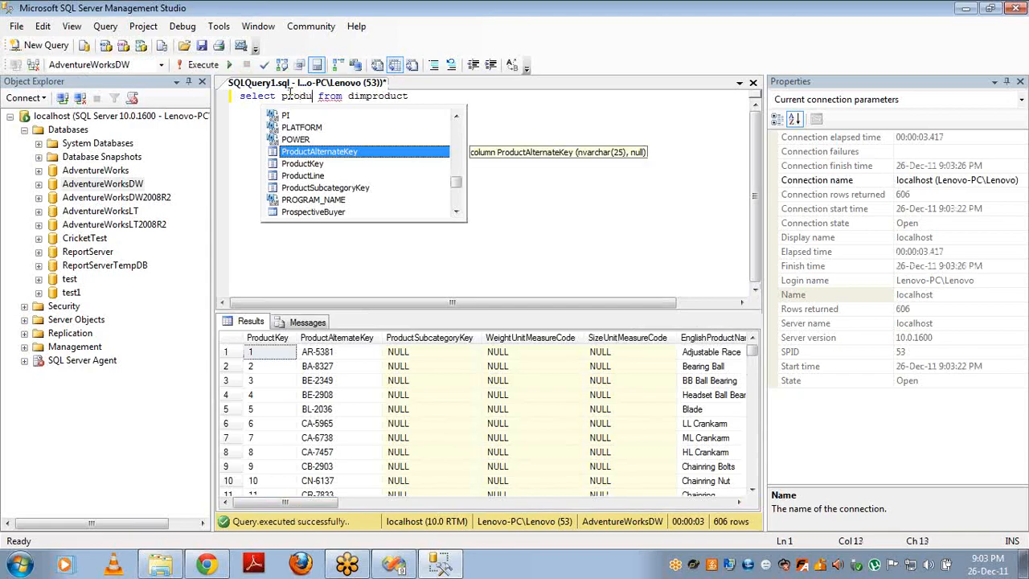
{"action": "key", "text": "Down"}
{"action": "type", "text": ",eng"}
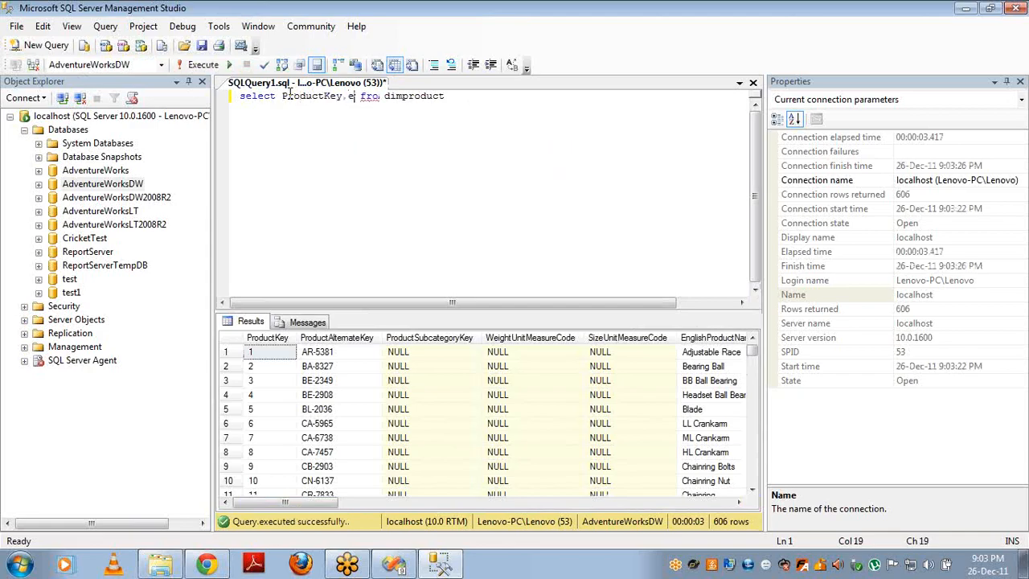
{"action": "key", "text": "Down"}
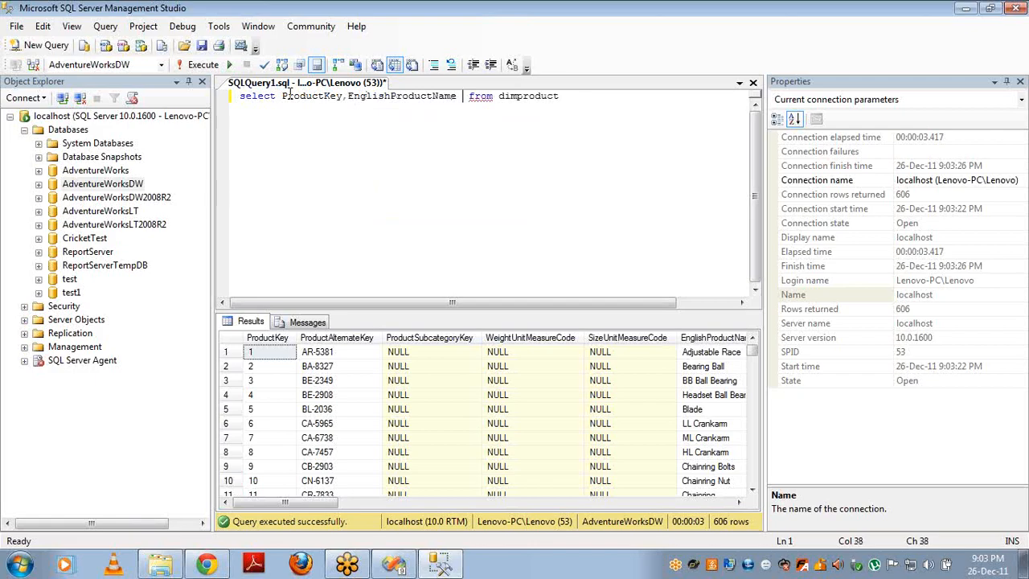
{"action": "key", "text": "BackSpace"}
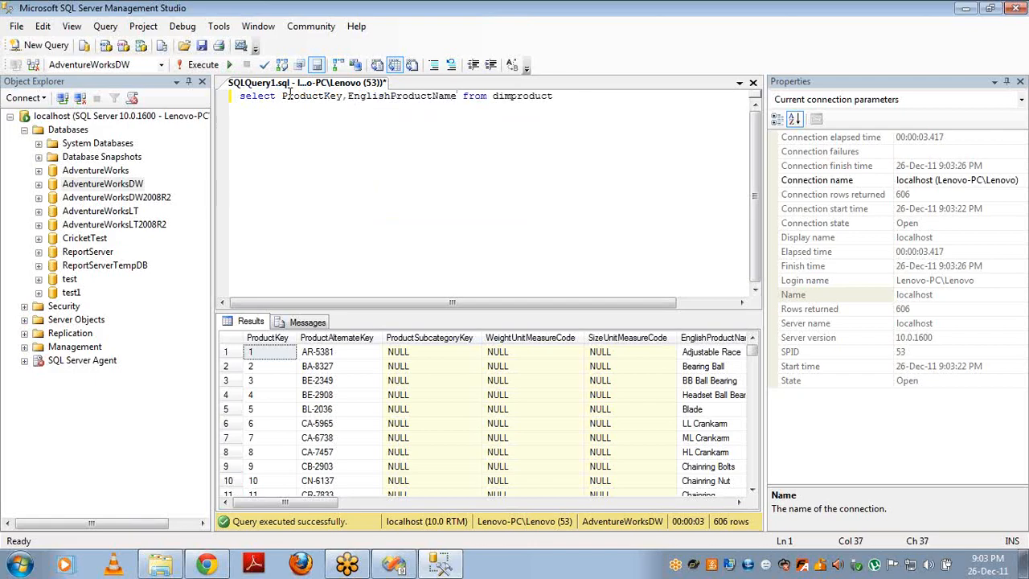
{"action": "key", "text": "F5"}
- Put "create view Prod_View as" ahead of the select statement and execute it to create the view
{"action": "key", "text": "Home"}
{"action": "key", "text": "Return"}
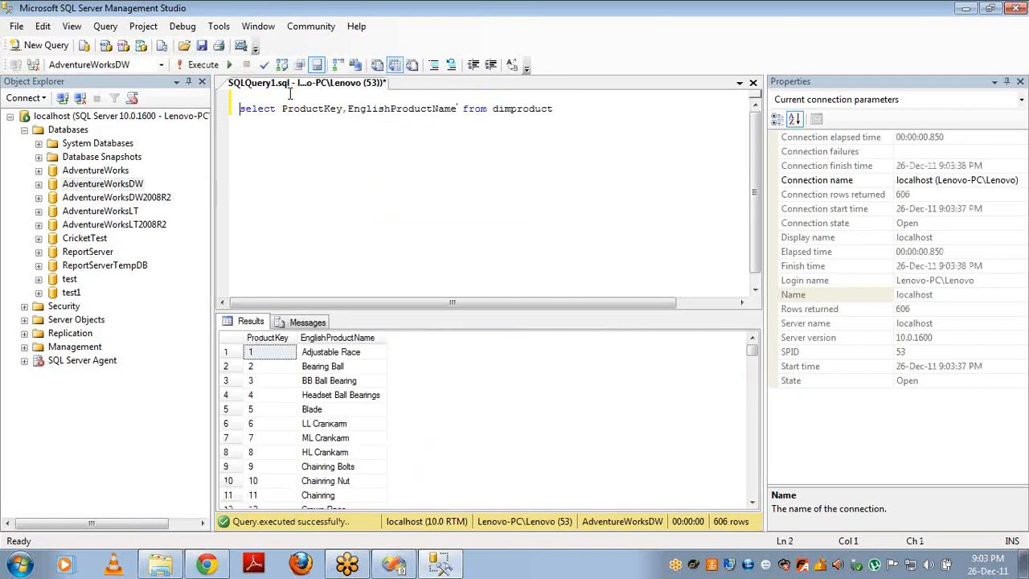
{"action": "type", "text": "create view Proc"}
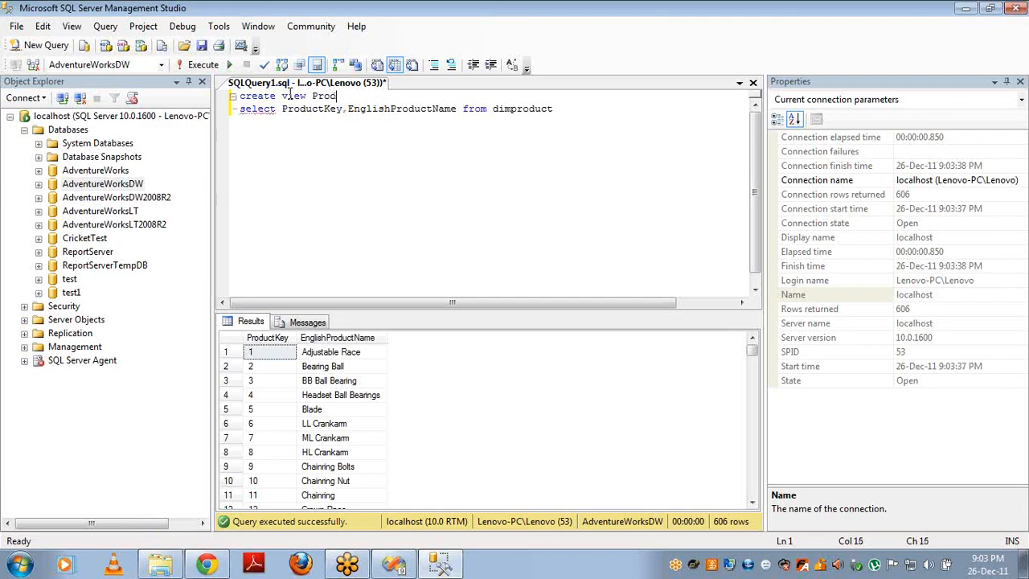
{"action": "key", "text": "BackSpace"}
{"action": "type", "text": "d_View"}
{"action": "key", "text": "Return"}
{"action": "type", "text": "as"}
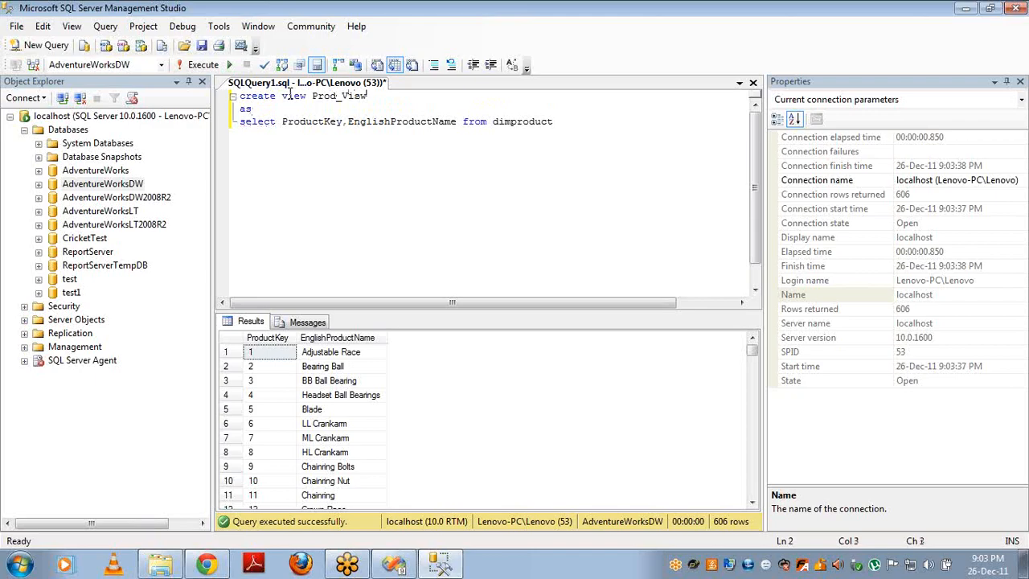
{"action": "key", "text": "F5"}
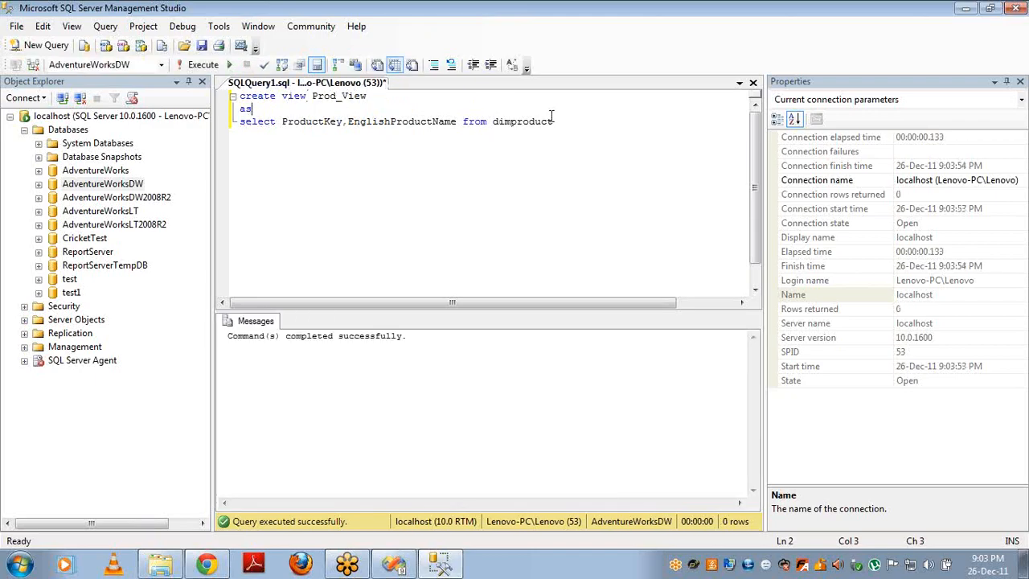
- Write the query "select * from prod_view" below the create view statement
{"action": "left_click", "coordinate": [557, 121]}
{"action": "key", "text": "Return"}
{"action": "key", "text": "Return"}
{"action": "type", "text": "select "}
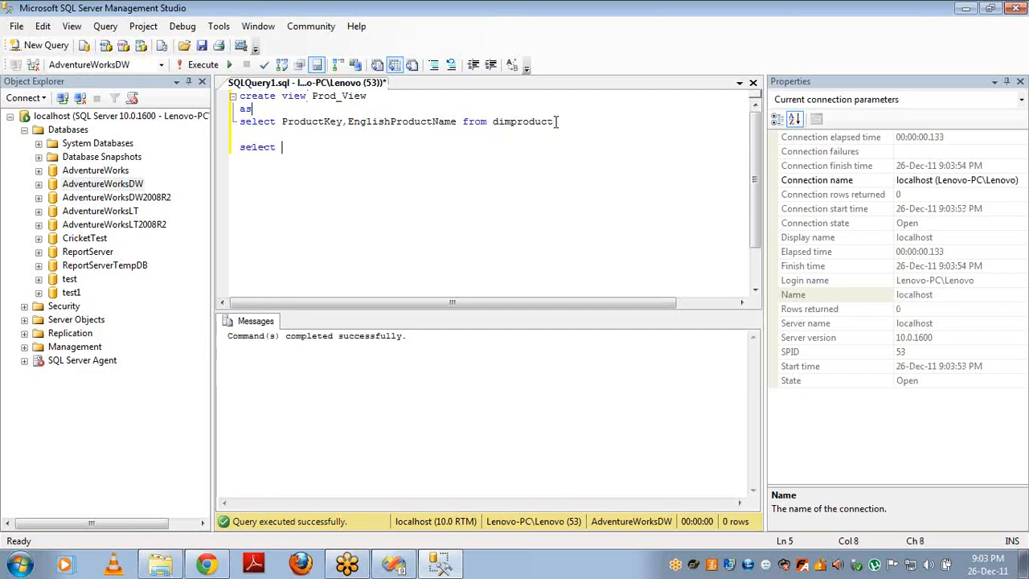
{"action": "type", "text": "* from pro"}
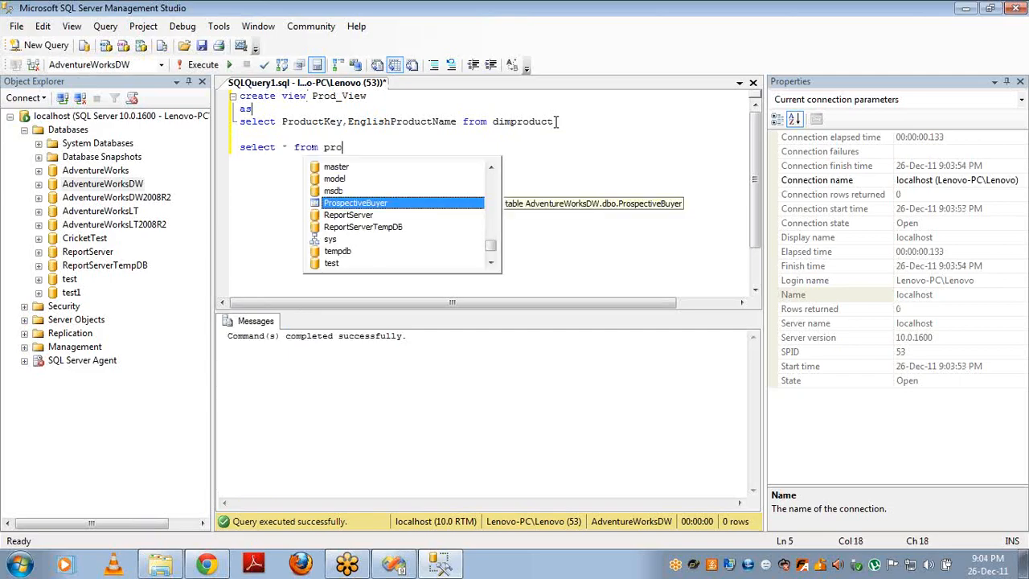
{"action": "key", "text": "Down"}
{"action": "key", "text": "Down"}
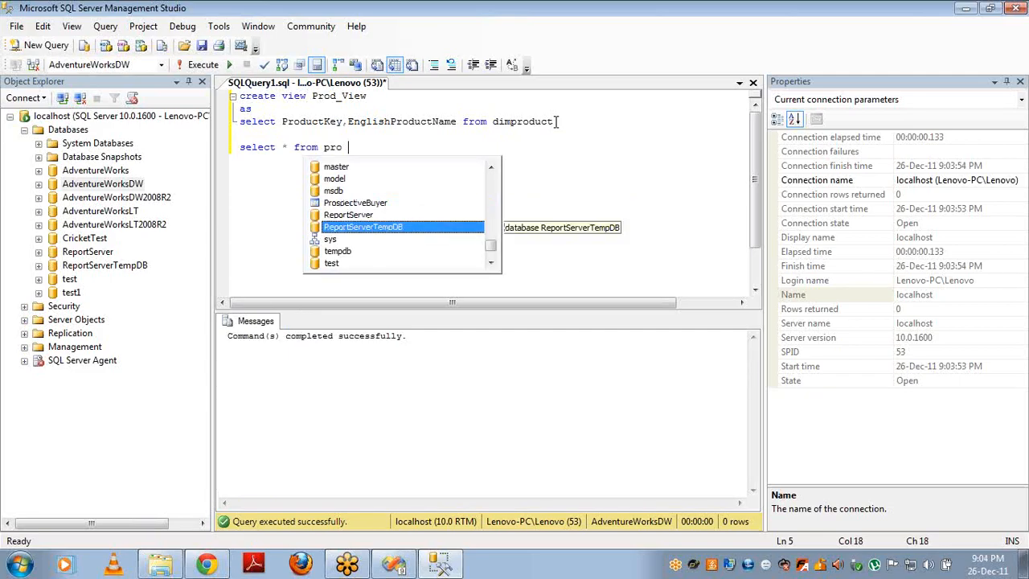
{"action": "type", "text": "d "}
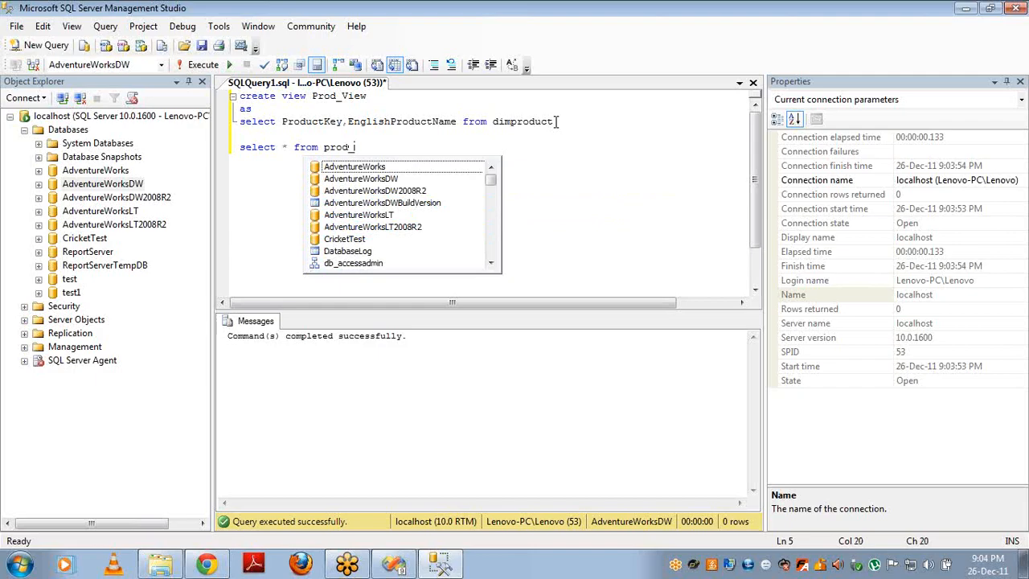
{"action": "type", "text": "view"}
- Qualify prod_view with the dbo schema and execute only the "select * from dbo.prod_view" statement
{"action": "key", "text": "ctrl+Left"}
{"action": "type", "text": "dbo."}
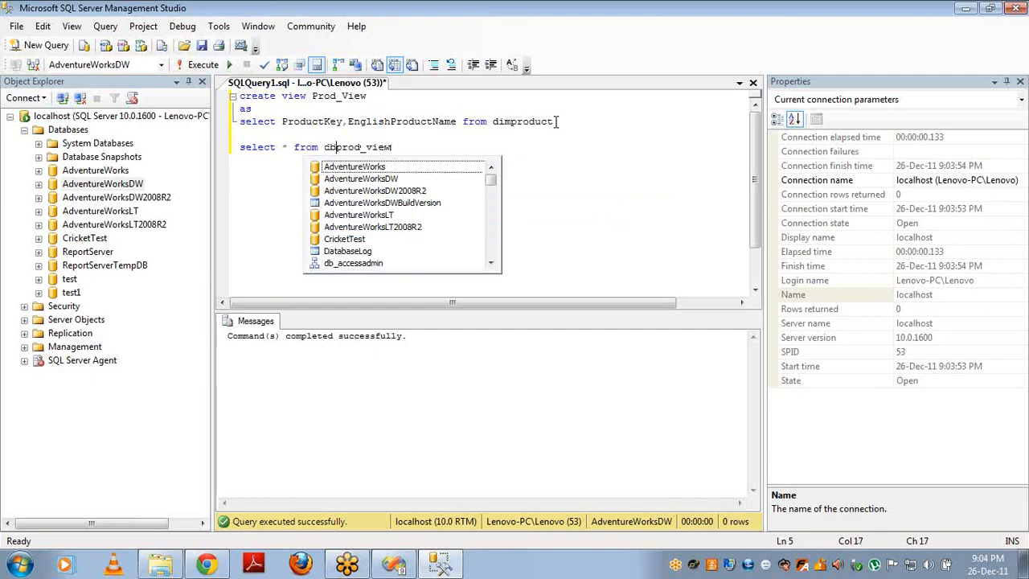
{"action": "key", "text": "Down"}
{"action": "key", "text": "Down"}
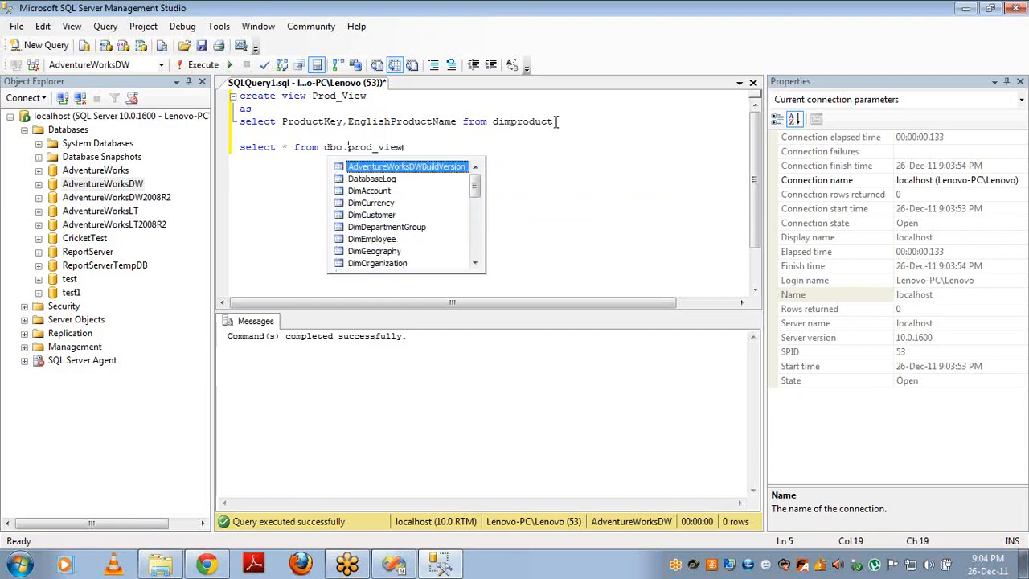
{"action": "key", "text": "End"}
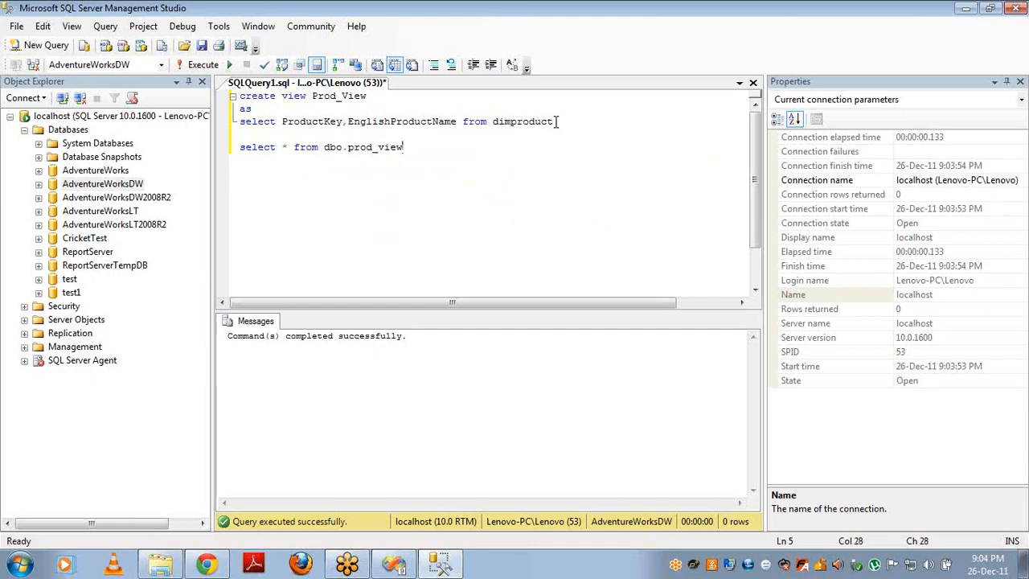
{"action": "key", "text": "shift+Home"}
{"action": "key", "text": "F5"}
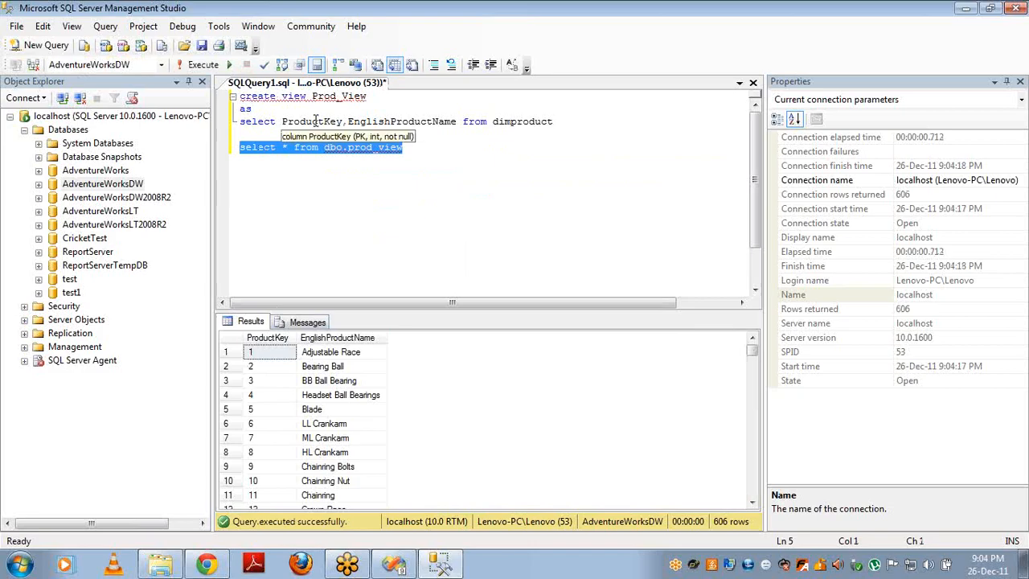
- Add "inner join DimProductSubcategory on" on a new line beneath the view's dimproduct select statement
{"action": "left_click", "coordinate": [558, 122]}
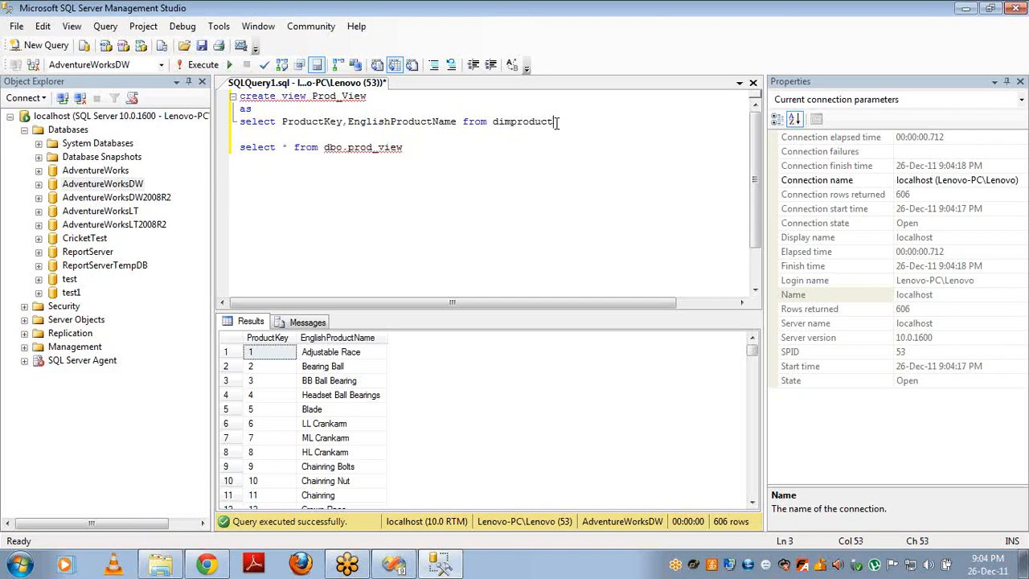
{"action": "key", "text": "Return"}
{"action": "type", "text": "inner "}
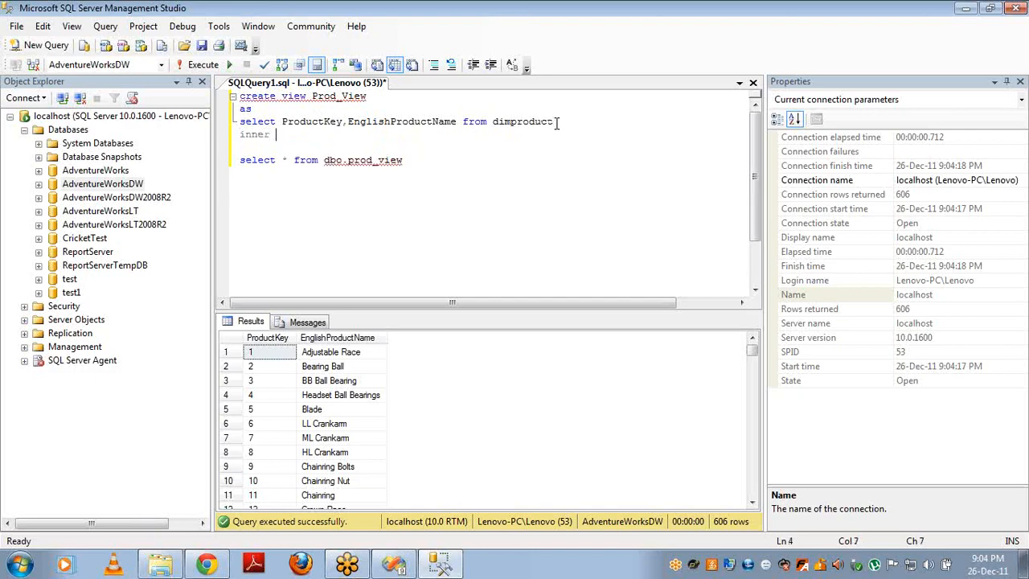
{"action": "type", "text": "join dim"}
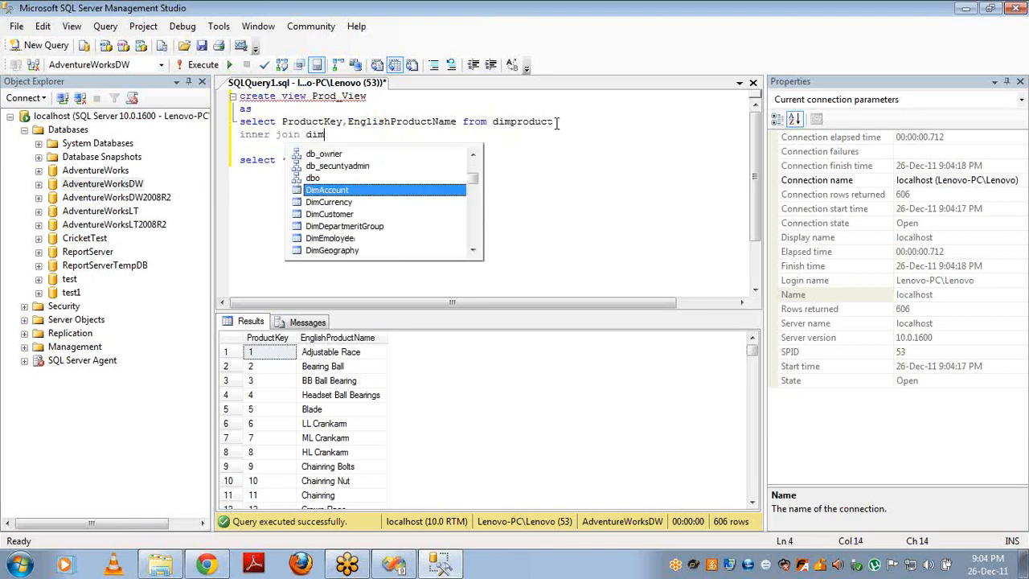
{"action": "key", "text": "Down"}
{"action": "key", "text": "Down"}
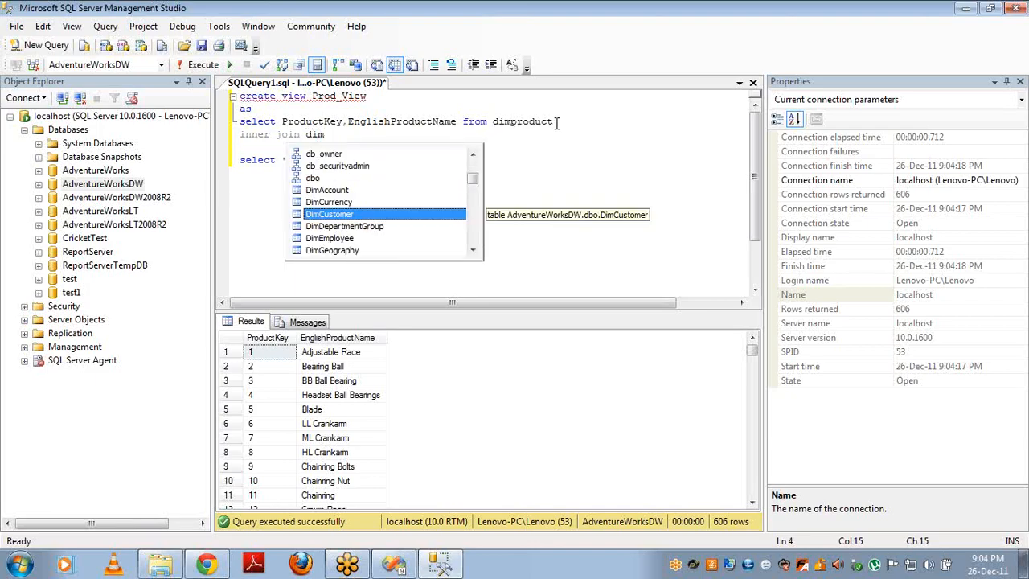
{"action": "type", "text": "pro"}
{"action": "key", "text": "Down"}
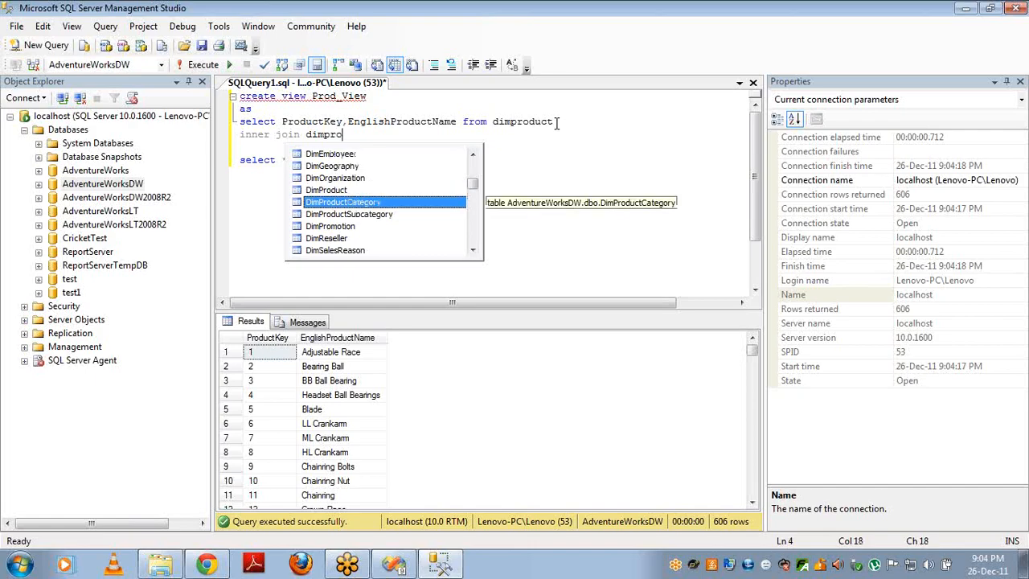
{"action": "key", "text": "Down"}
{"action": "type", "text": "on "}
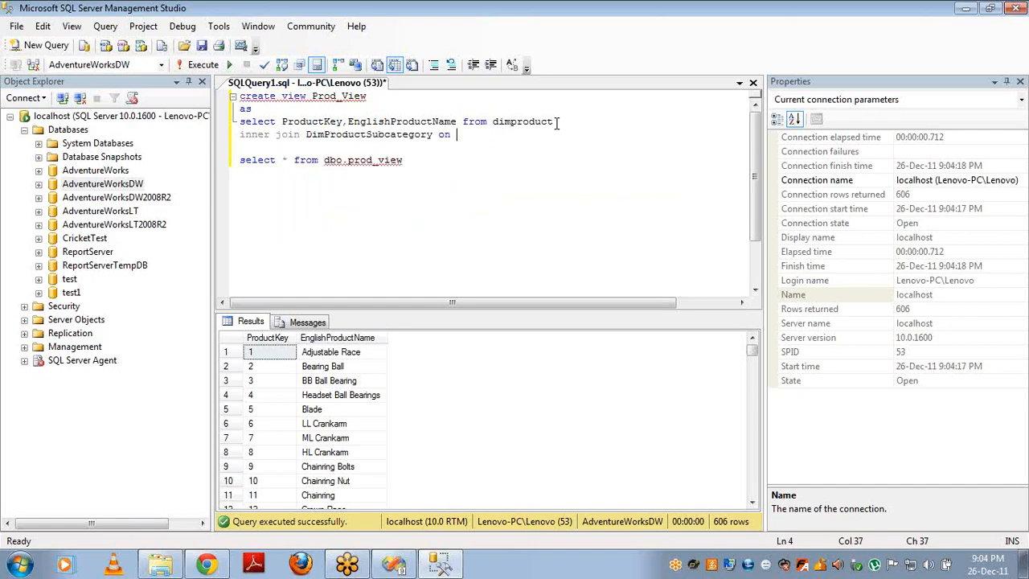
- Enter DimProductSubcategory.ProductSubcategoryKey as the first side of the join condition
{"action": "type", "text": "dimpro"}
{"action": "key", "text": "Down"}
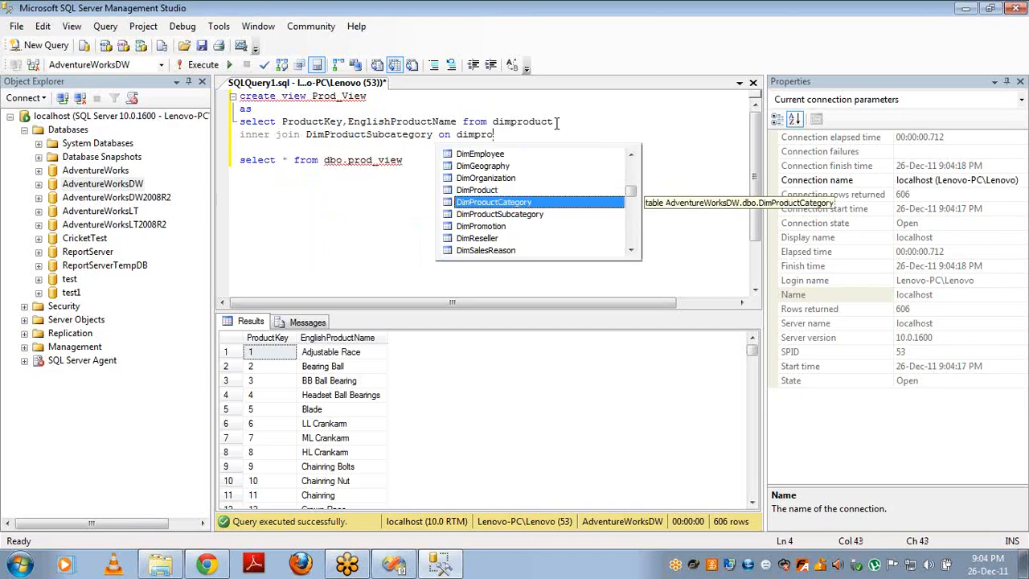
{"action": "key", "text": "Down"}
{"action": "type", "text": "."}
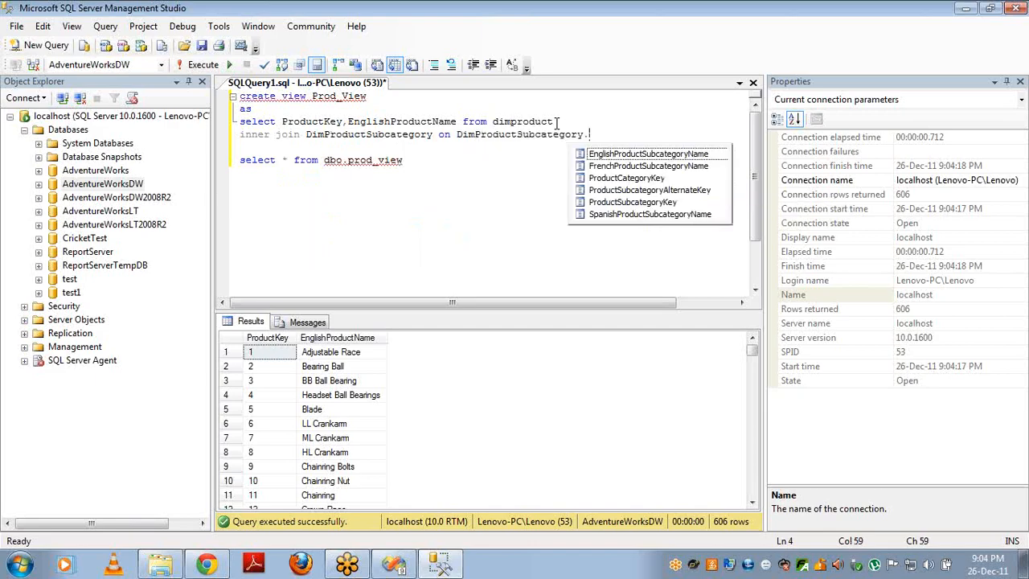
{"action": "key", "text": "Down"}
{"action": "key", "text": "Down"}
{"action": "key", "text": "Down"}
{"action": "key", "text": "Down"}
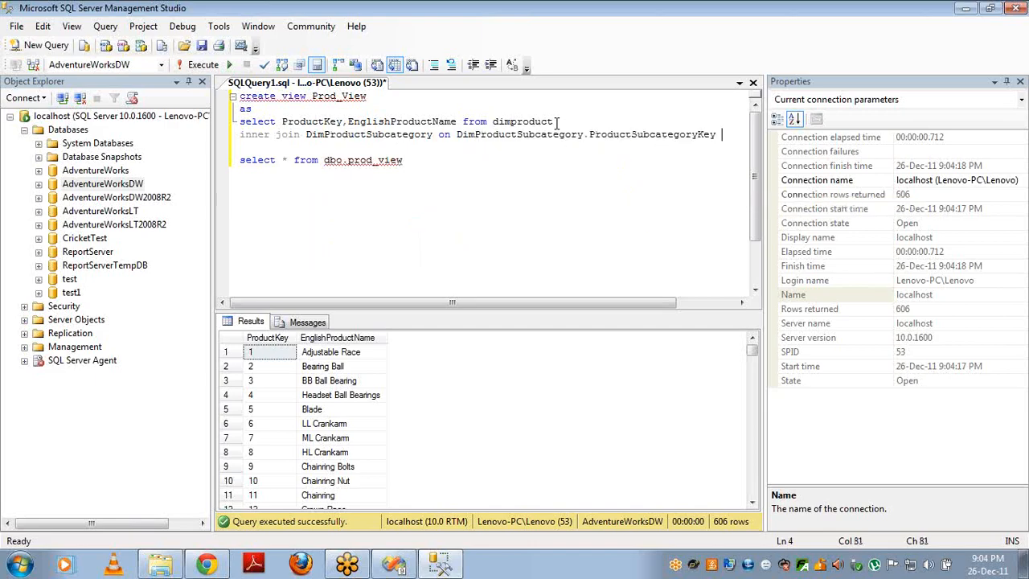
- Complete the join condition on a new line with "= DimProduct.ProductSubcategoryKey"
{"action": "key", "text": "Return"}
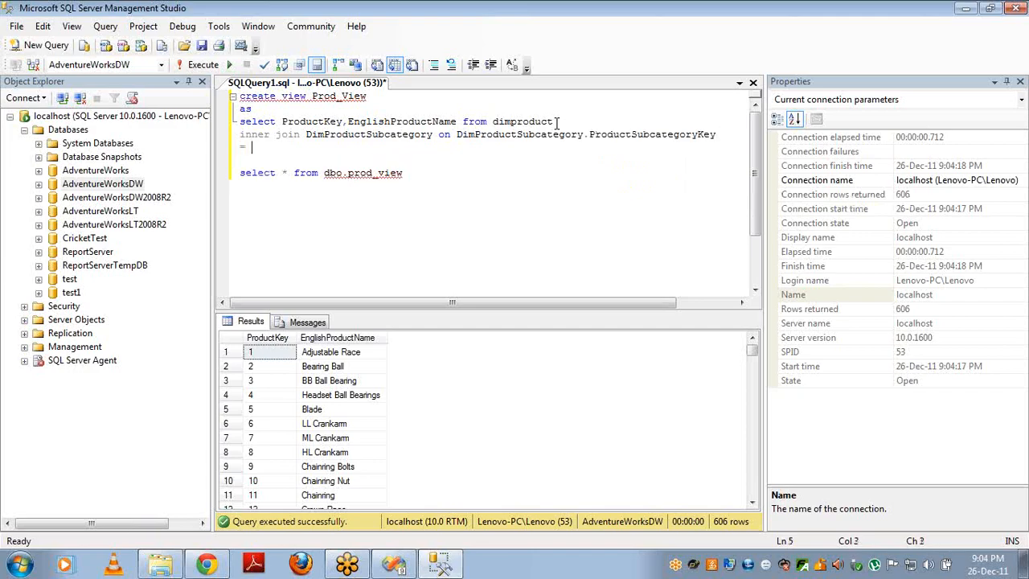
{"action": "type", "text": "= dim"}
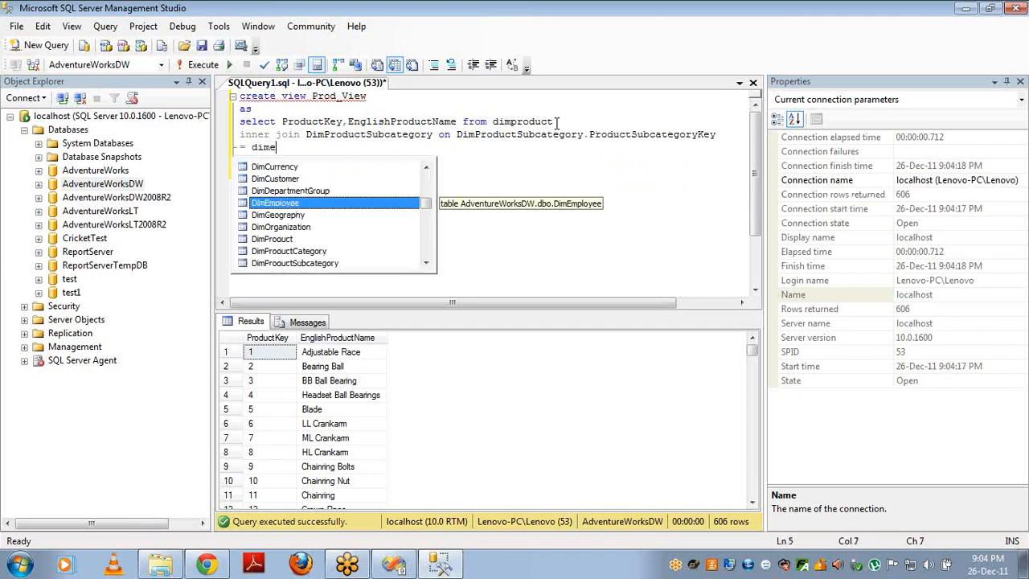
{"action": "type", "text": "p."}
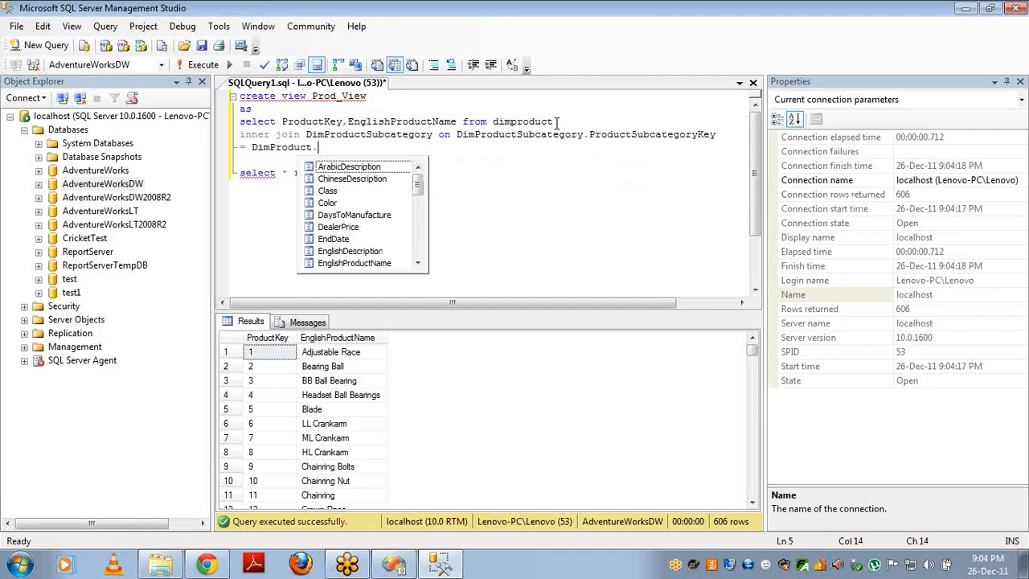
{"action": "type", "text": "pro"}
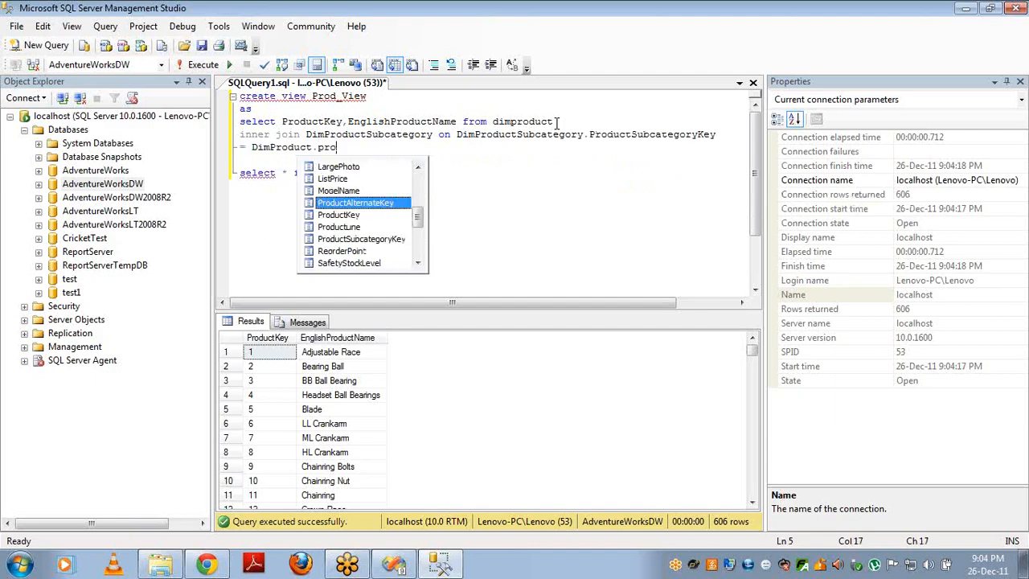
{"action": "key", "text": "Down"}
{"action": "key", "text": "Down"}
{"action": "key", "text": "Down"}
{"action": "key", "text": "space"}
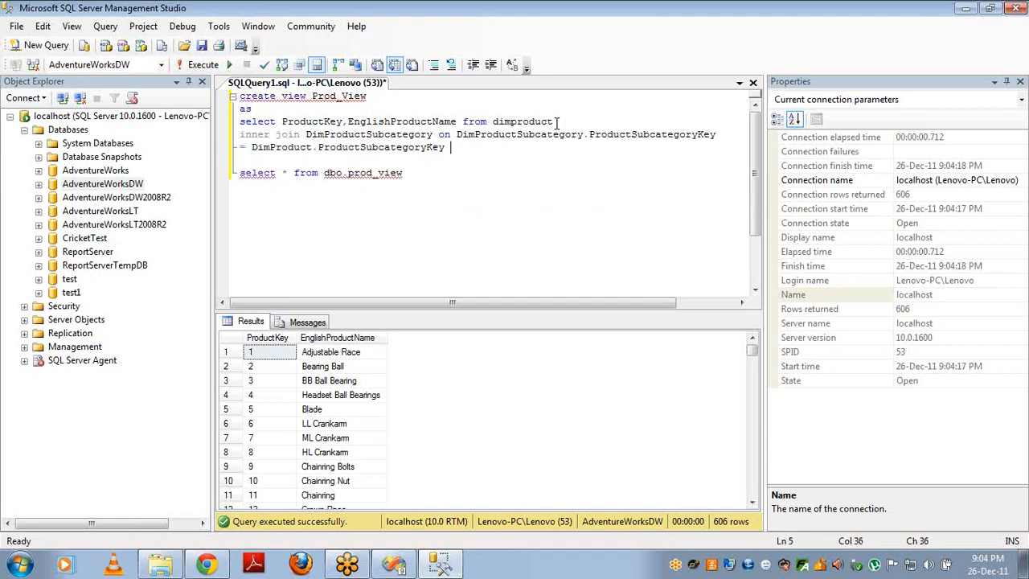
- Add a comma after EnglishProductName in the view's select list for another column
{"action": "left_click", "coordinate": [457, 122]}
{"action": "type", "text": ","}
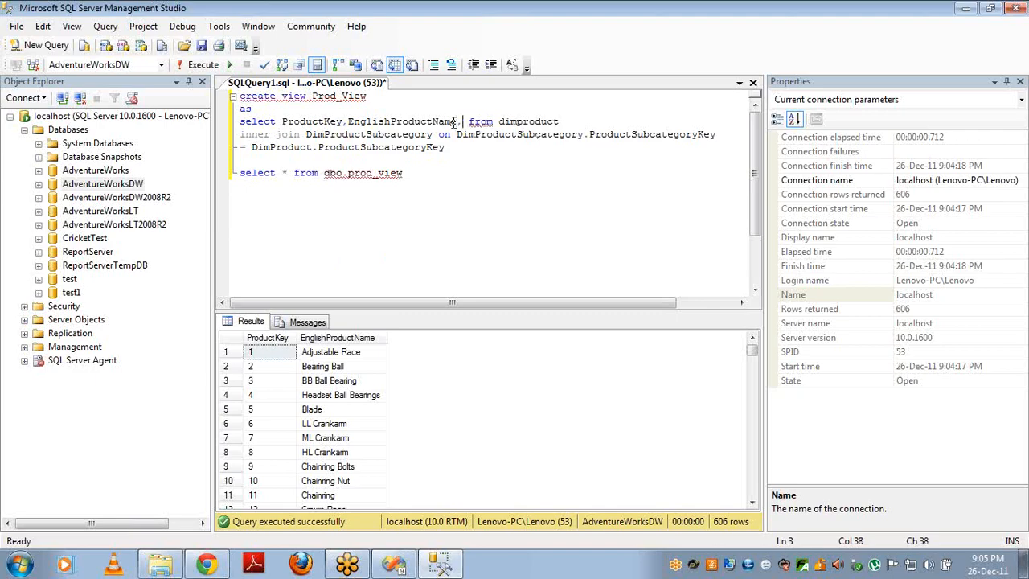
- Add the EnglishProductSubcategoryName column to the view's SELECT list after EnglishProductName
{"action": "type", "text": "eng"}
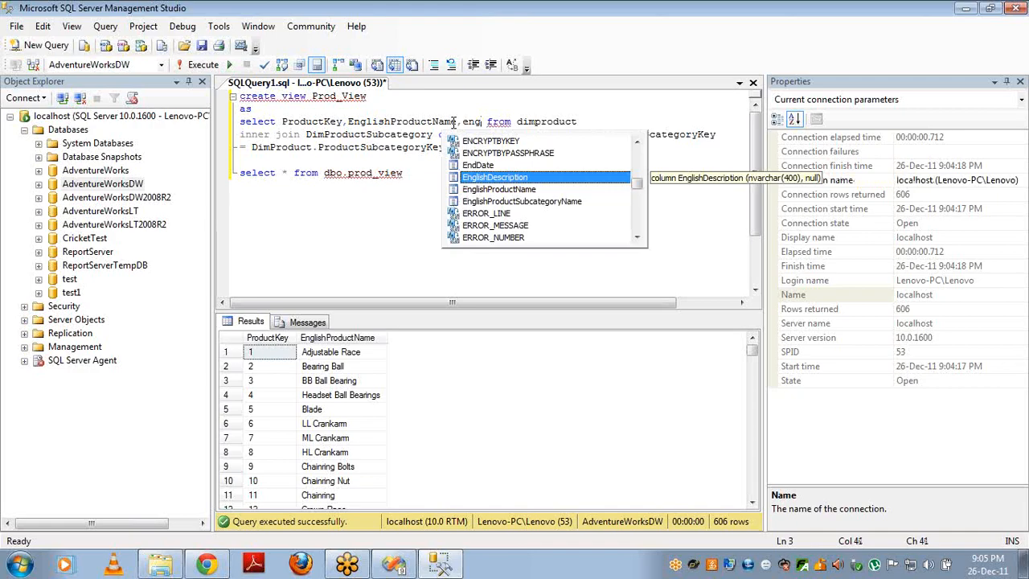
{"action": "key", "text": "Down"}
{"action": "key", "text": "Down"}
{"action": "key", "text": "Tab"}
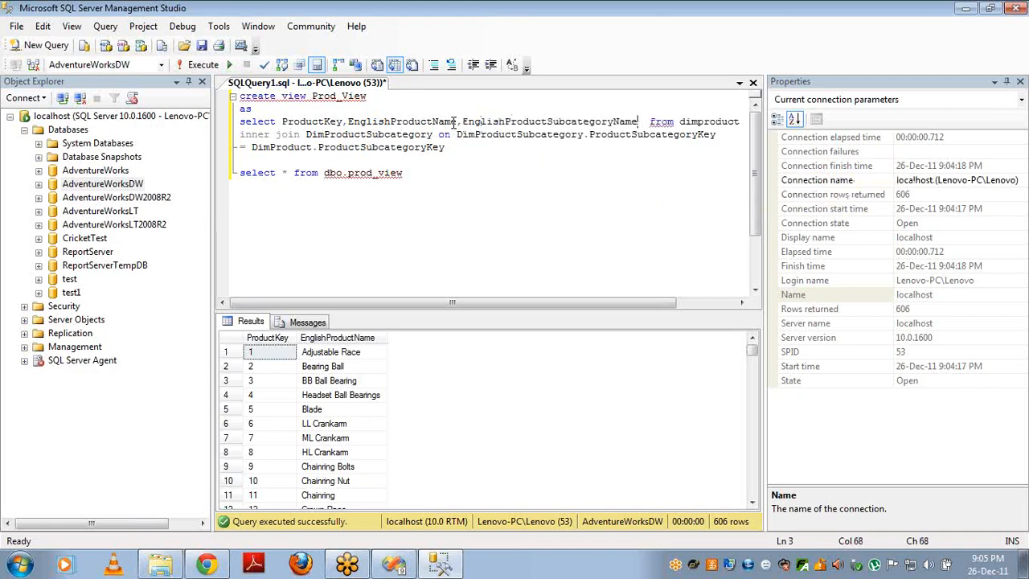
{"action": "key", "text": "BackSpace"}
- Change the create keyword of the Prod_View statement to alter and execute the whole view definition
{"action": "left_click", "coordinate": [248, 92]}
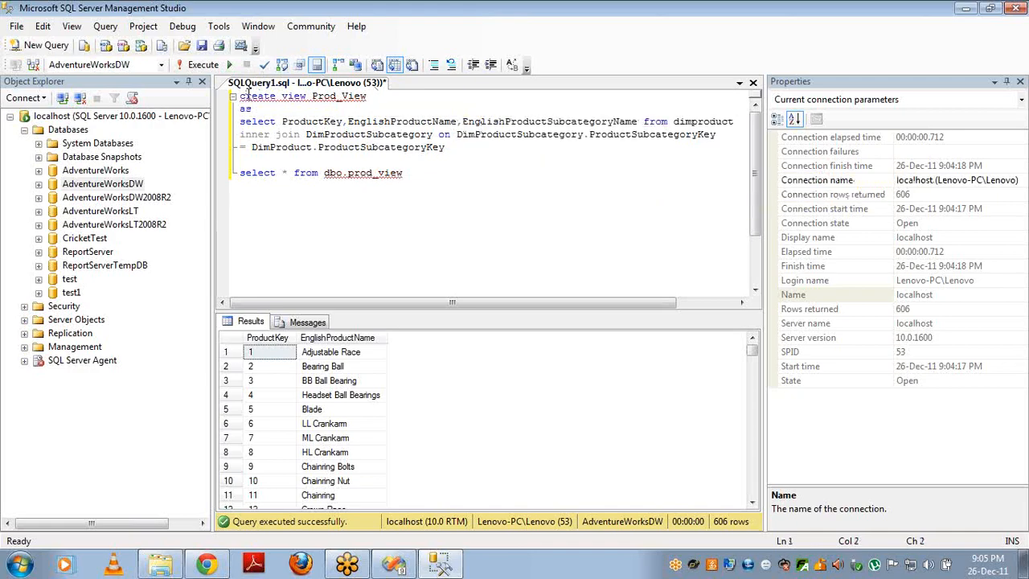
{"action": "double_click", "coordinate": [249, 95]}
{"action": "type", "text": "alter"}
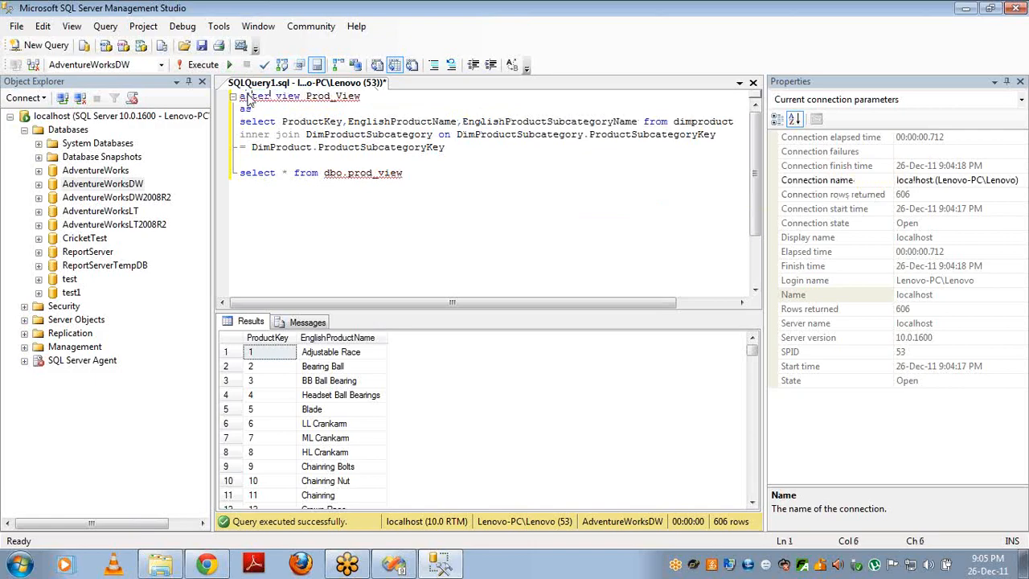
{"action": "key", "text": "Down"}
{"action": "key", "text": "Down"}
{"action": "key", "text": "Down"}
{"action": "key", "text": "Down"}
{"action": "key", "text": "End"}
{"action": "key", "text": "ctrl+shift+Home"}
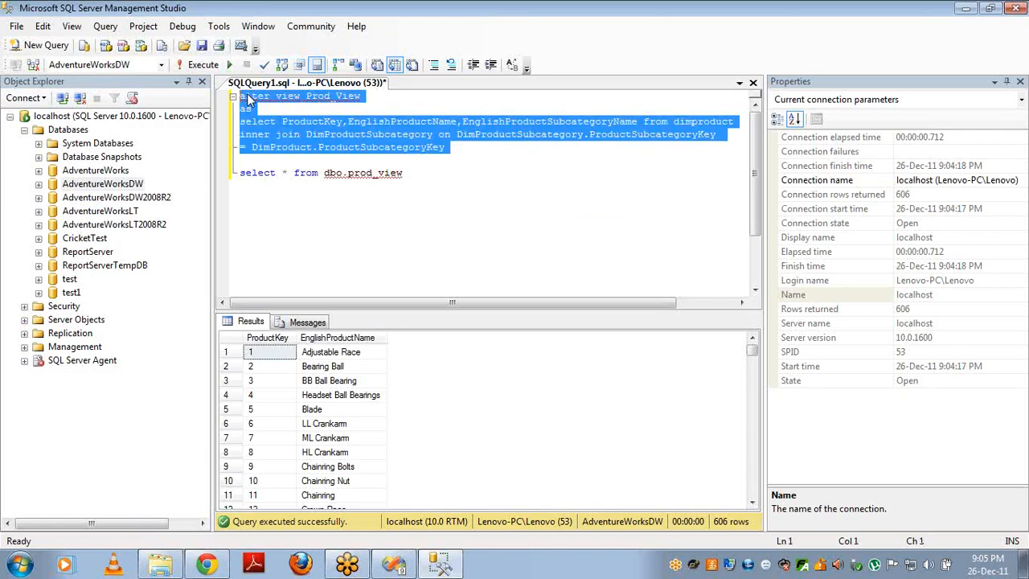
{"action": "key", "text": "F5"}
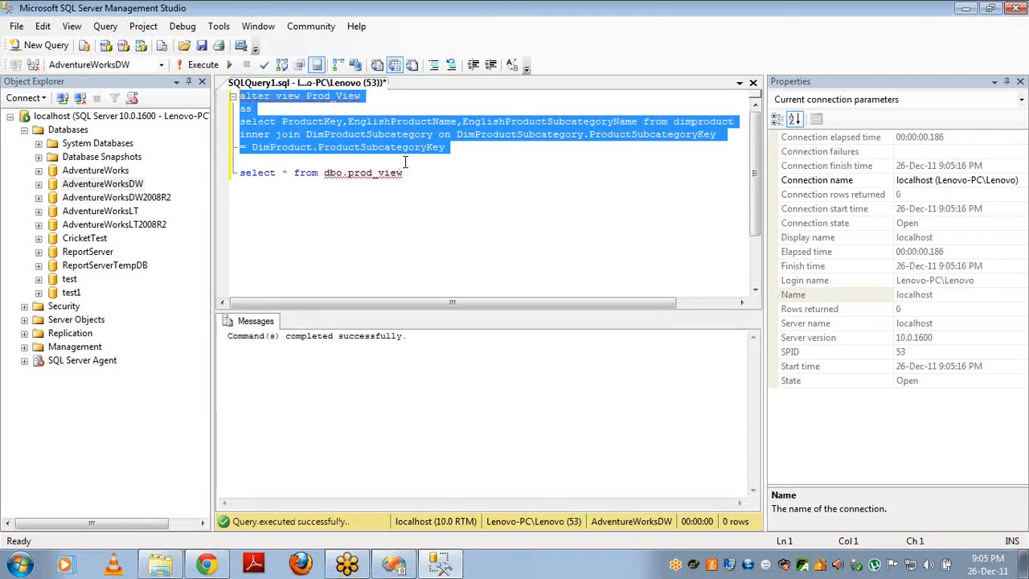
- Run only the select * from dbo.prod_view query to examine the altered view's output
{"action": "left_click", "coordinate": [408, 172]}
{"action": "key", "text": "shift+Home"}
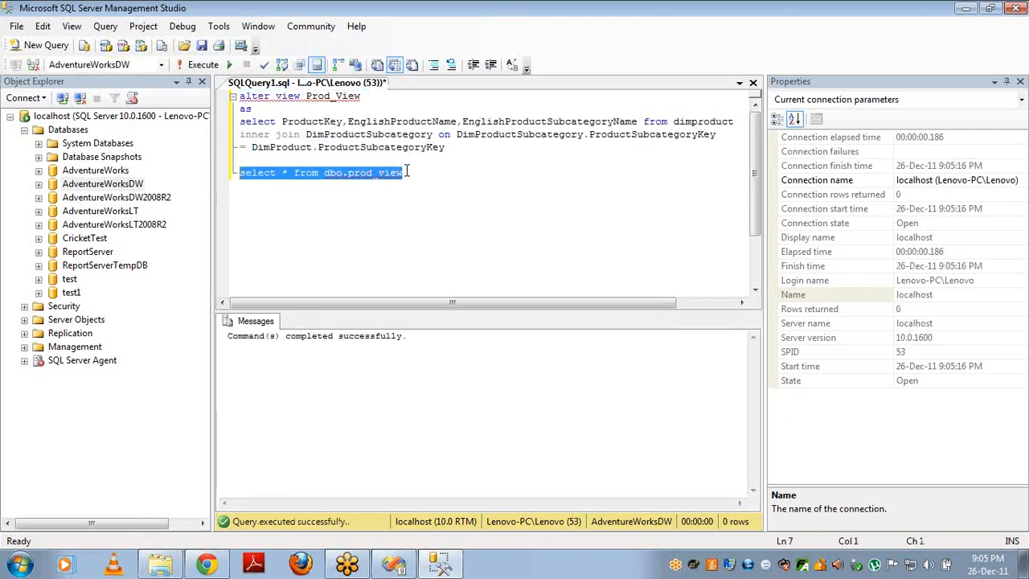
{"action": "key", "text": "F5"}
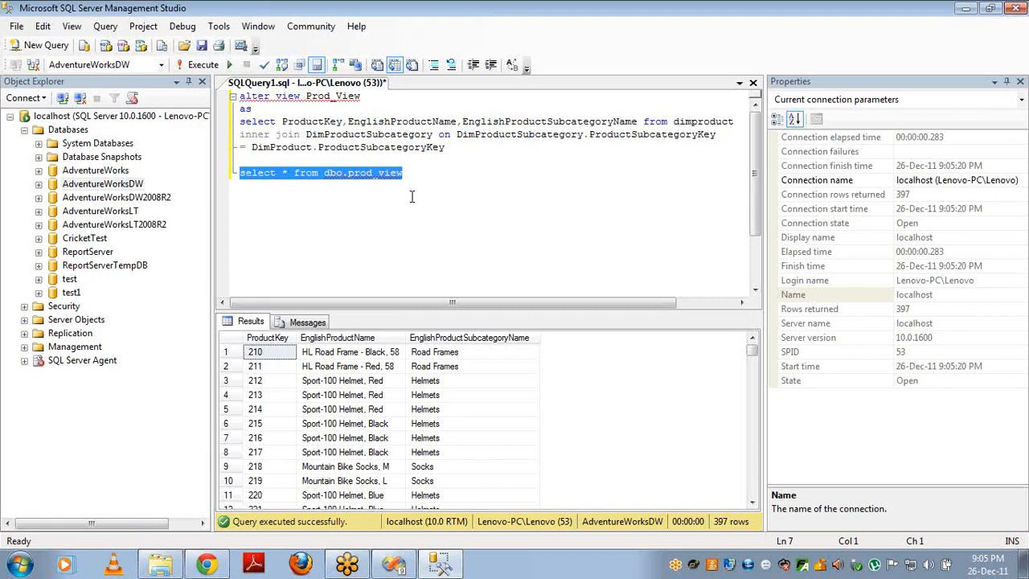
- Switch to Visual Studio and add the Prod_View (dbo) view to the Adventure Works DW data source view
{"action": "key", "text": "alt+Tab"}
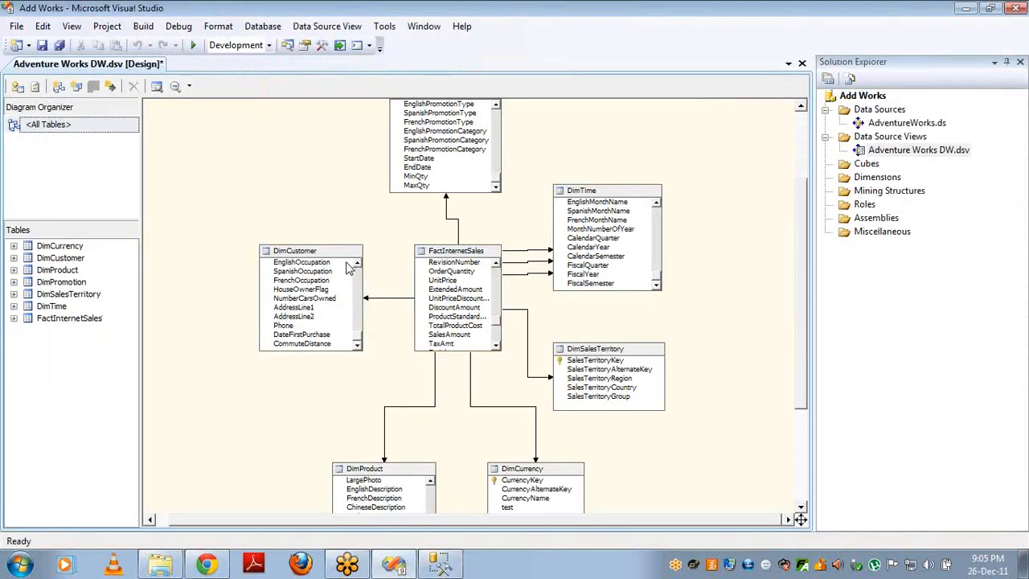
{"action": "key", "text": "alt+Tab"}
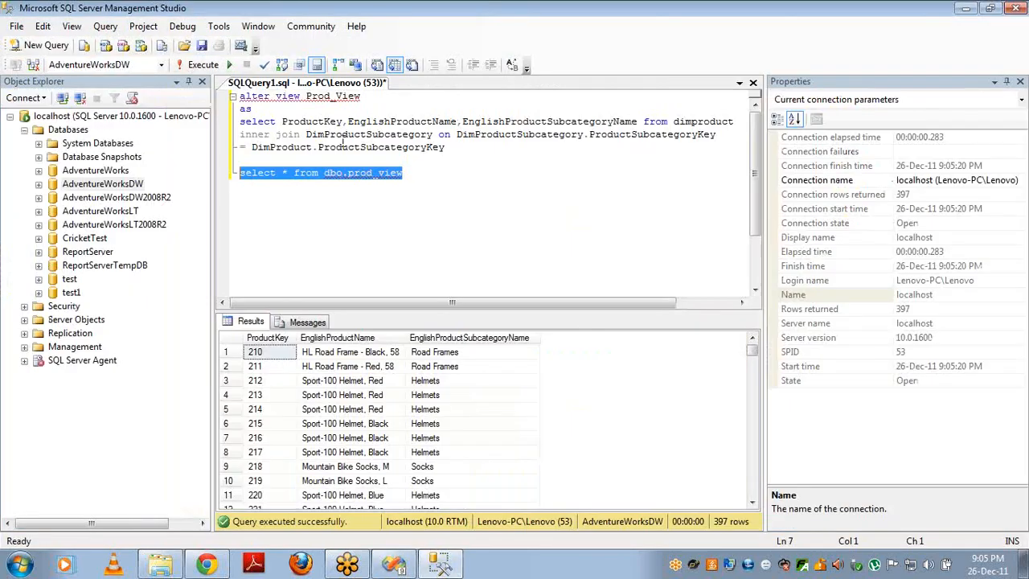
{"action": "key", "text": "alt+Tab"}
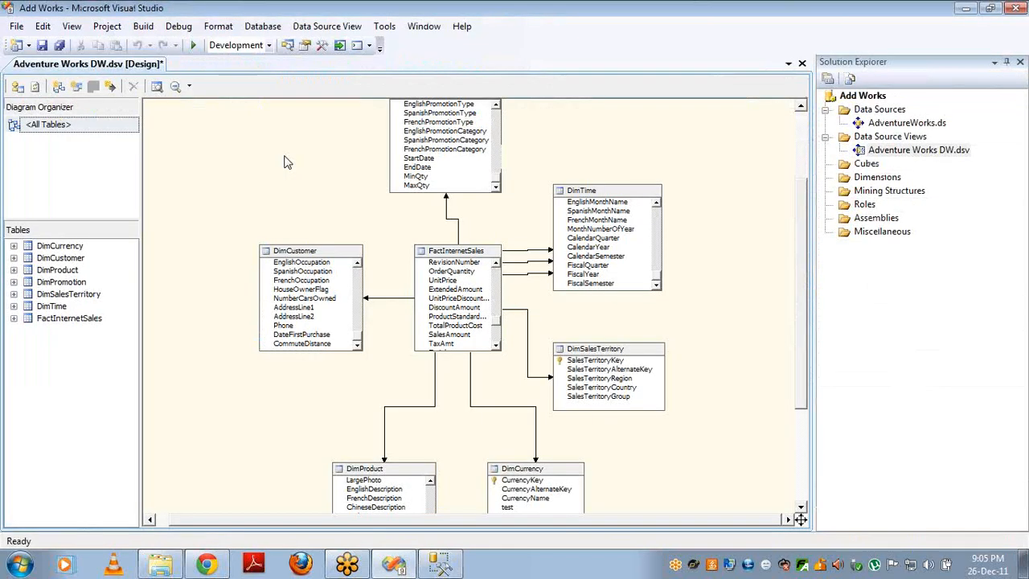
{"action": "right_click", "coordinate": [287, 162]}
{"action": "left_click", "coordinate": [328, 185]}
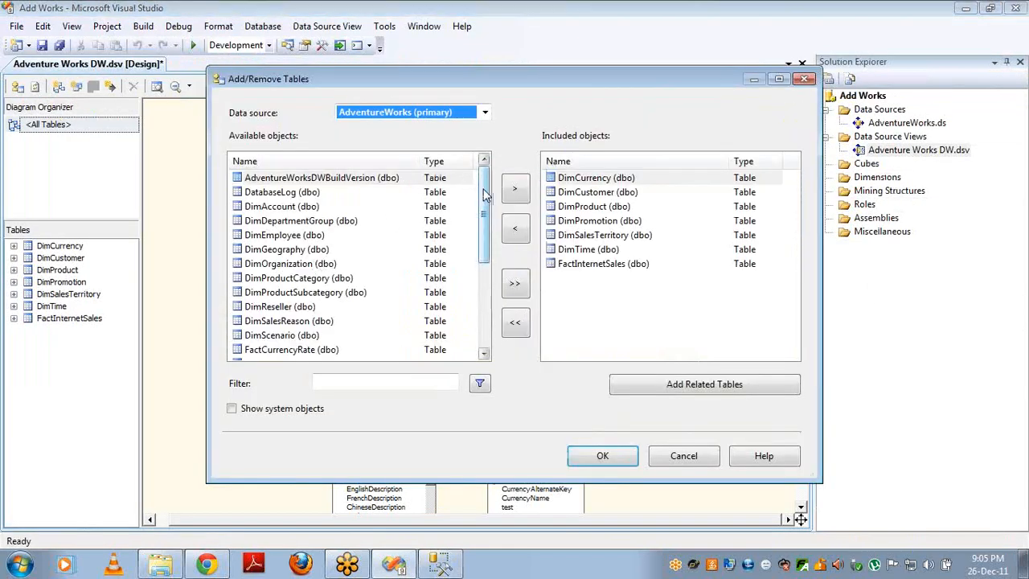
{"action": "left_click_drag", "start_coordinate": [485, 196], "coordinate": [471, 296]}
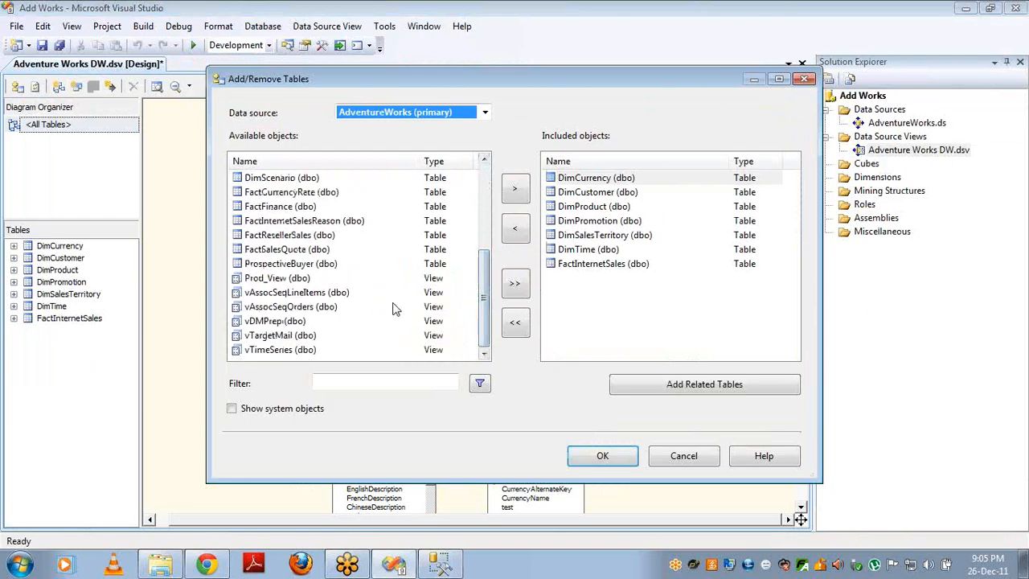
{"action": "left_click", "coordinate": [270, 278]}
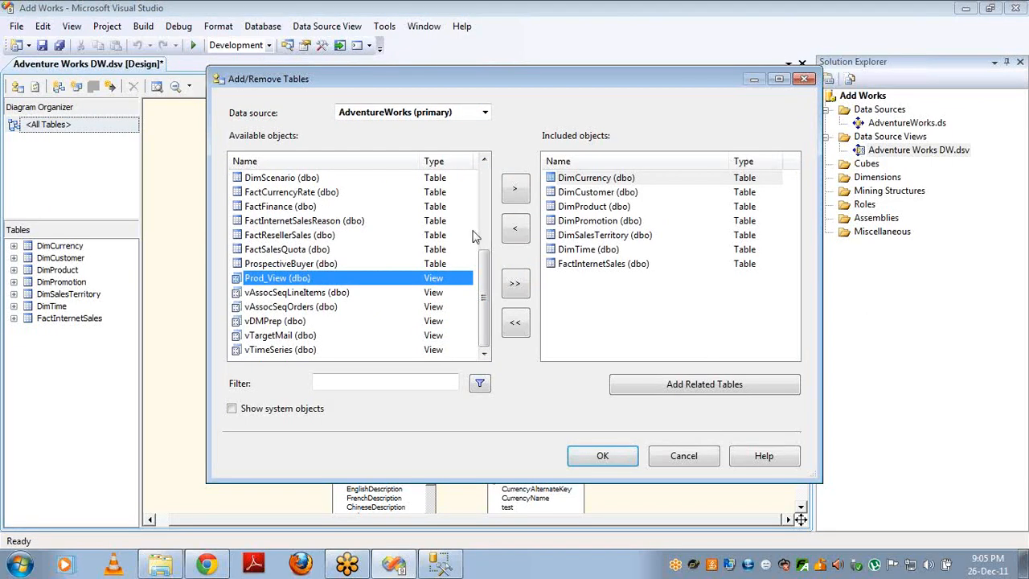
{"action": "left_click", "coordinate": [514, 189]}
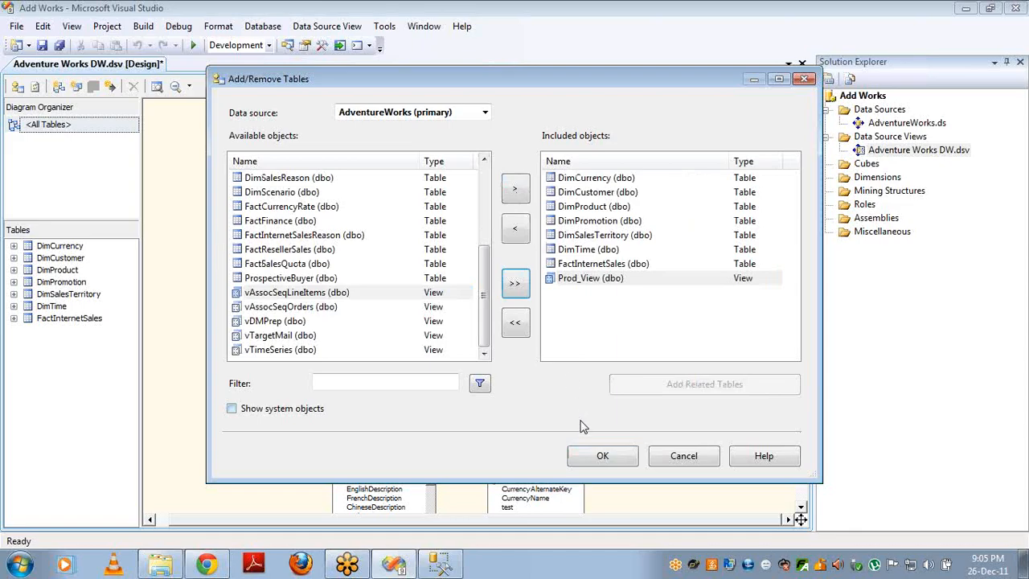
{"action": "left_click", "coordinate": [611, 457]}
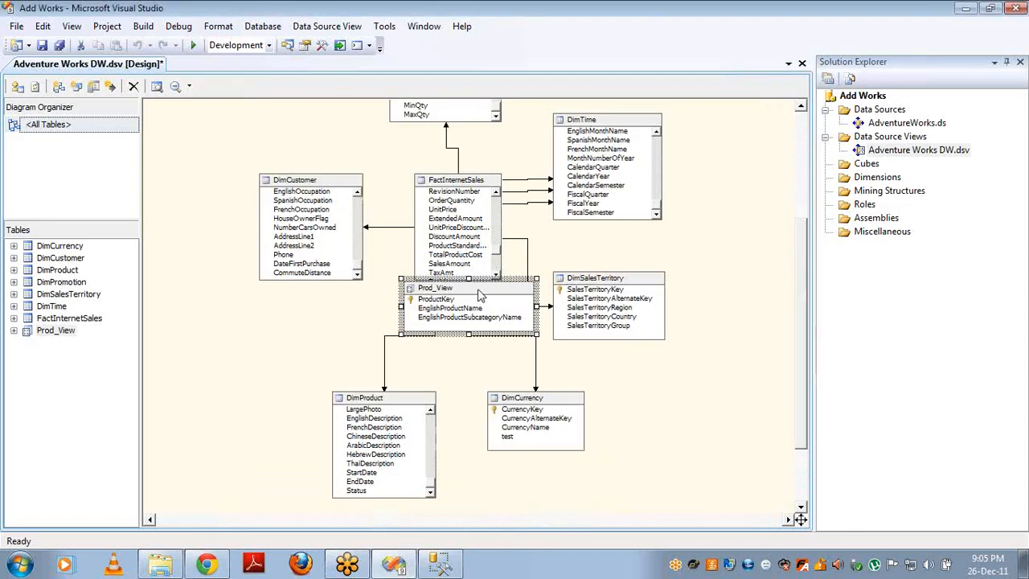
- Move the Prod_View object to the empty area below DimCustomer and delete it from the data source view
{"action": "left_click_drag", "start_coordinate": [477, 294], "coordinate": [294, 331]}
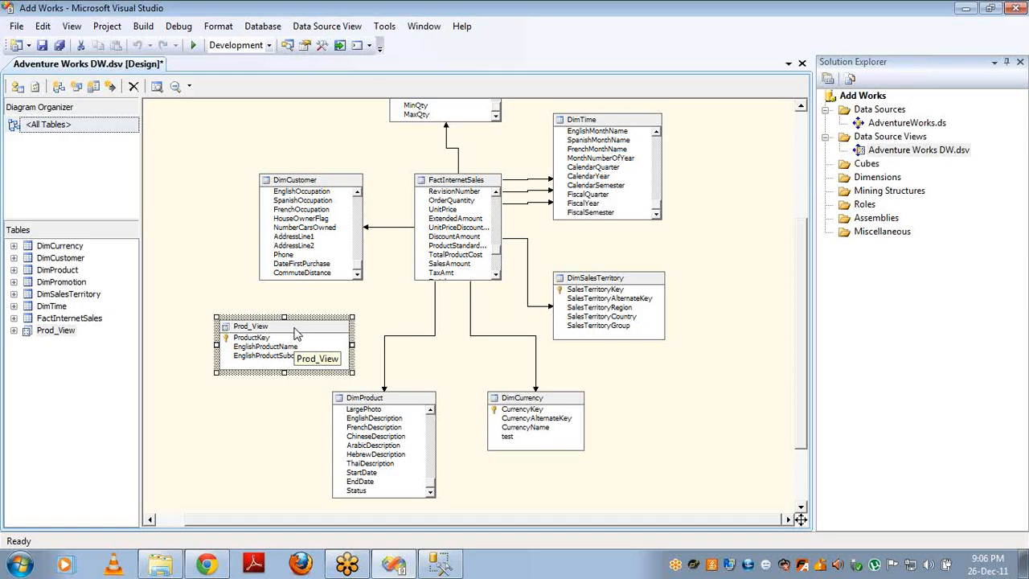
{"action": "key", "text": "Delete"}
{"action": "key", "text": "Return"}
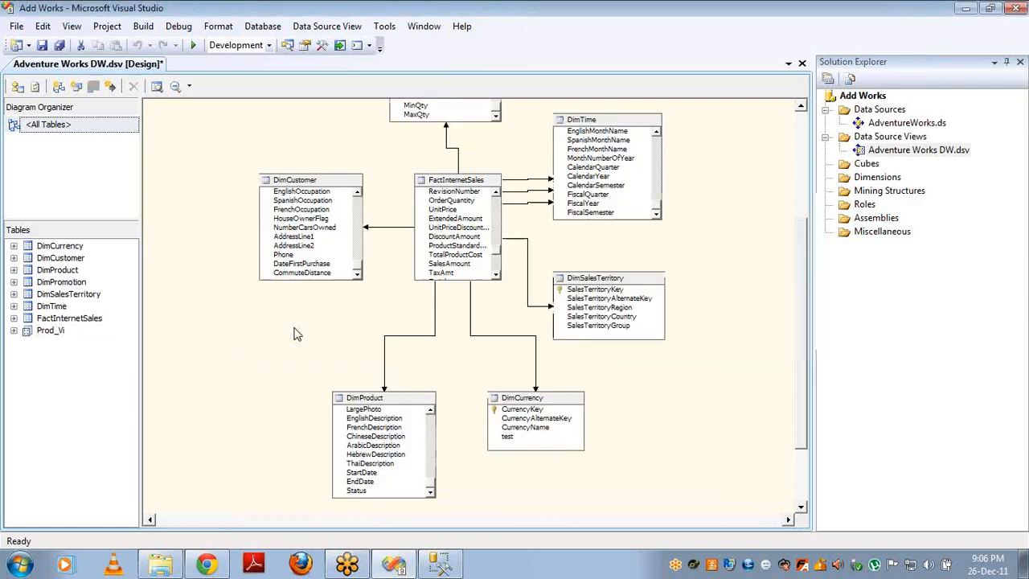
- Switch to SQL Server Management Studio and copy the three-line SELECT statement from the Prod_View definition
{"action": "key", "text": "alt+Tab"}
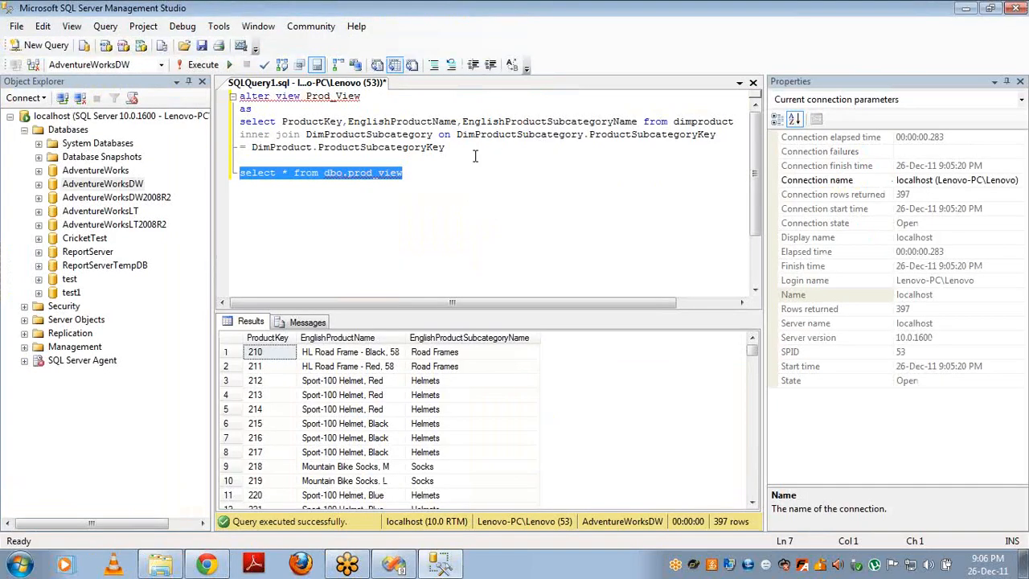
{"action": "left_click", "coordinate": [458, 150]}
{"action": "key", "text": "shift+Home"}
{"action": "key", "text": "shift+Up"}
{"action": "key", "text": "shift+Up"}
{"action": "key", "text": "ctrl+c"}
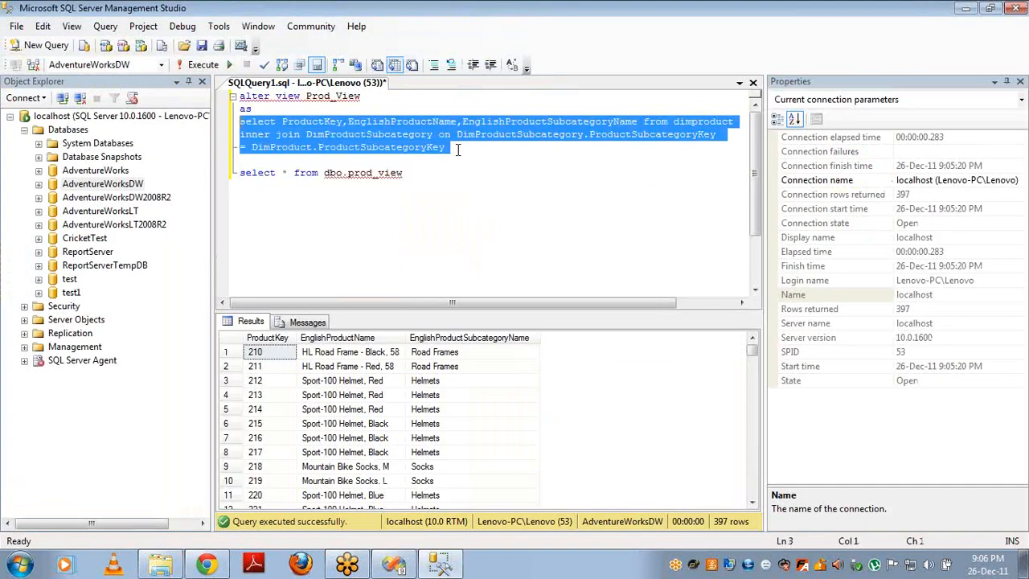
- Switch to Visual Studio, create a named query Prod_View from the copied SELECT statement and place it below DimCustomer
{"action": "key", "text": "alt+Tab"}
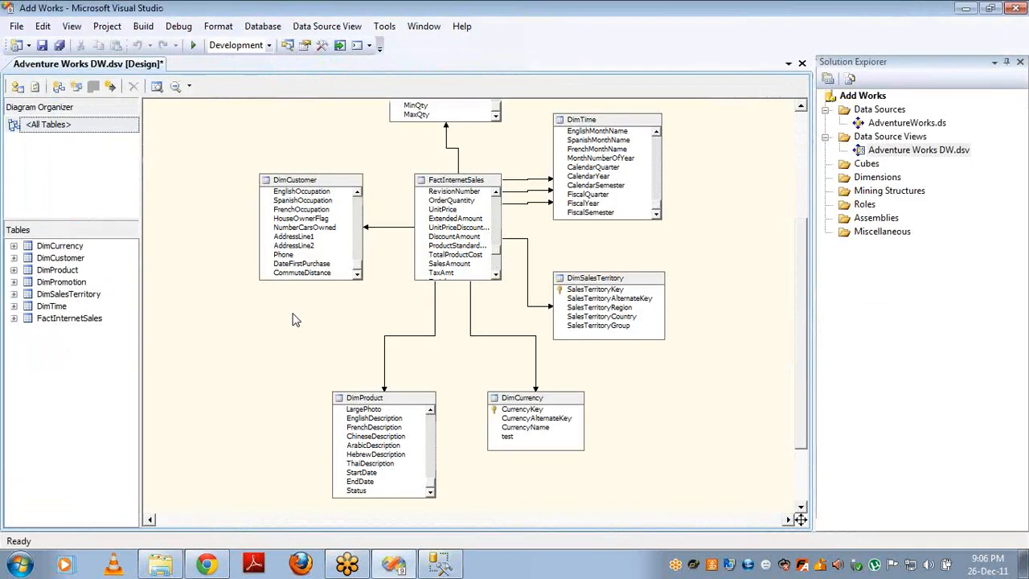
{"action": "right_click", "coordinate": [270, 330]}
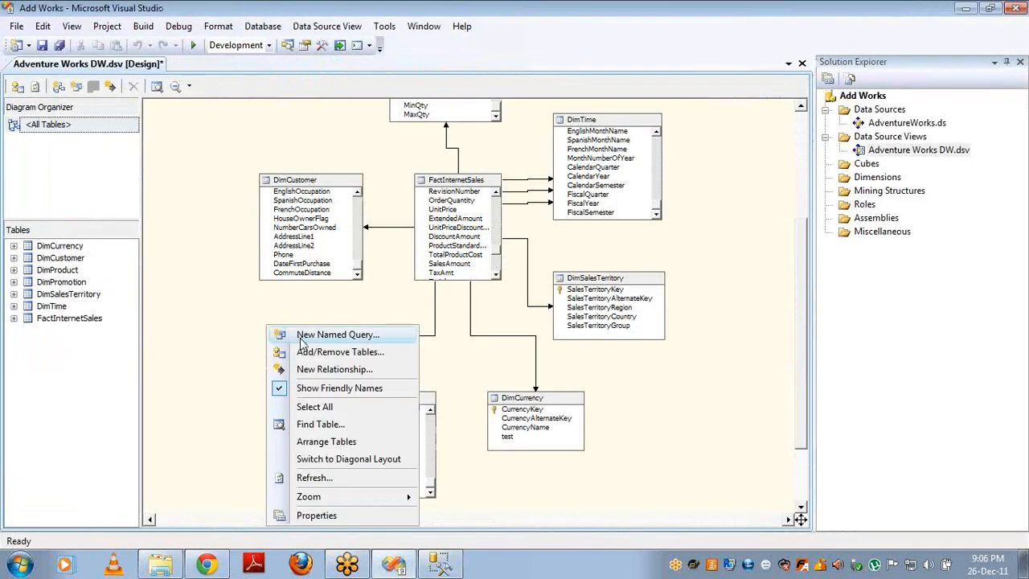
{"action": "left_click", "coordinate": [303, 336]}
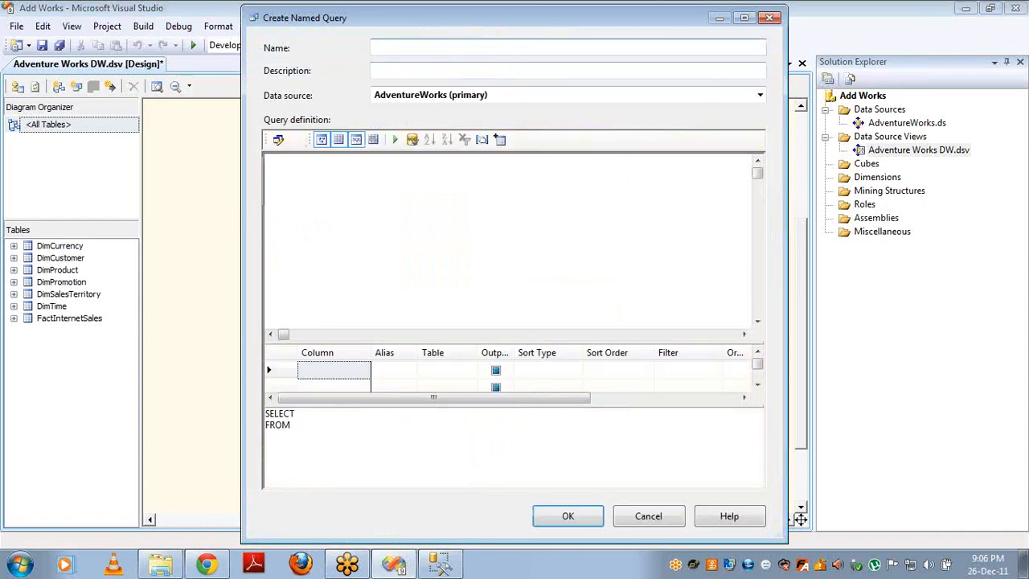
{"action": "type", "text": "Prod_View"}
{"action": "left_click", "coordinate": [307, 428]}
{"action": "key", "text": "ctrl+a"}
{"action": "key", "text": "ctrl+v"}
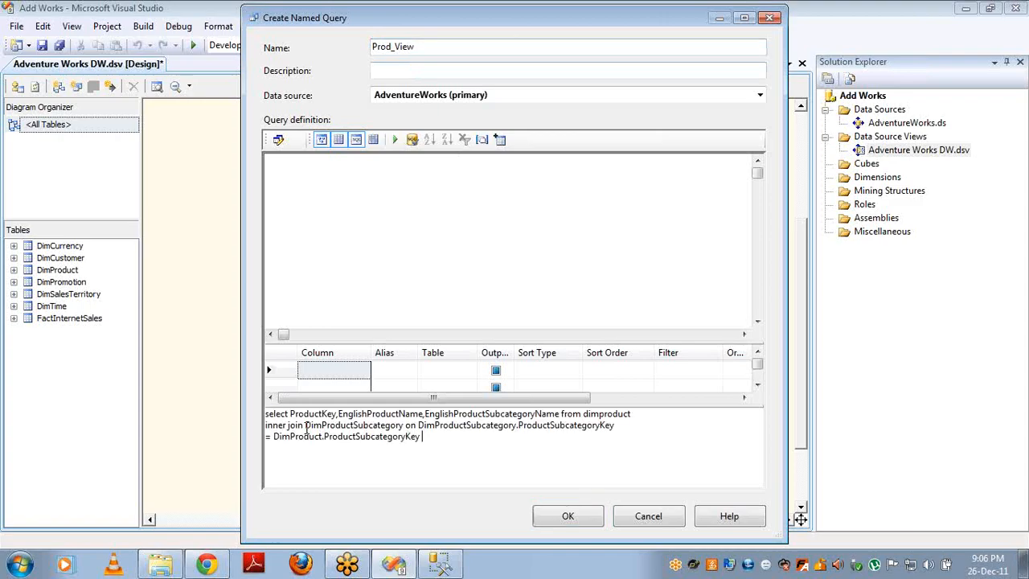
{"action": "left_click", "coordinate": [569, 519]}
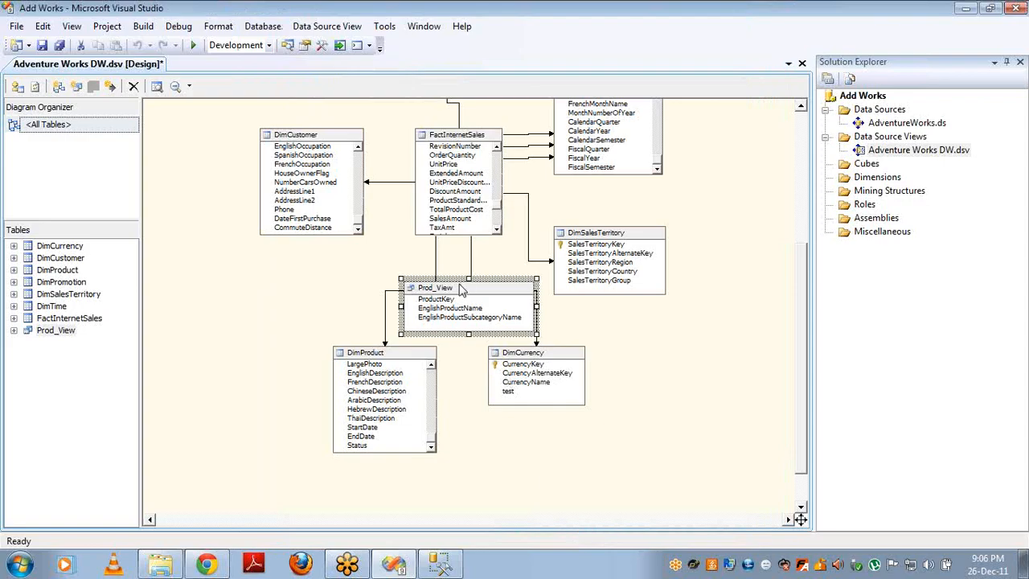
{"action": "left_click_drag", "start_coordinate": [463, 289], "coordinate": [272, 292]}
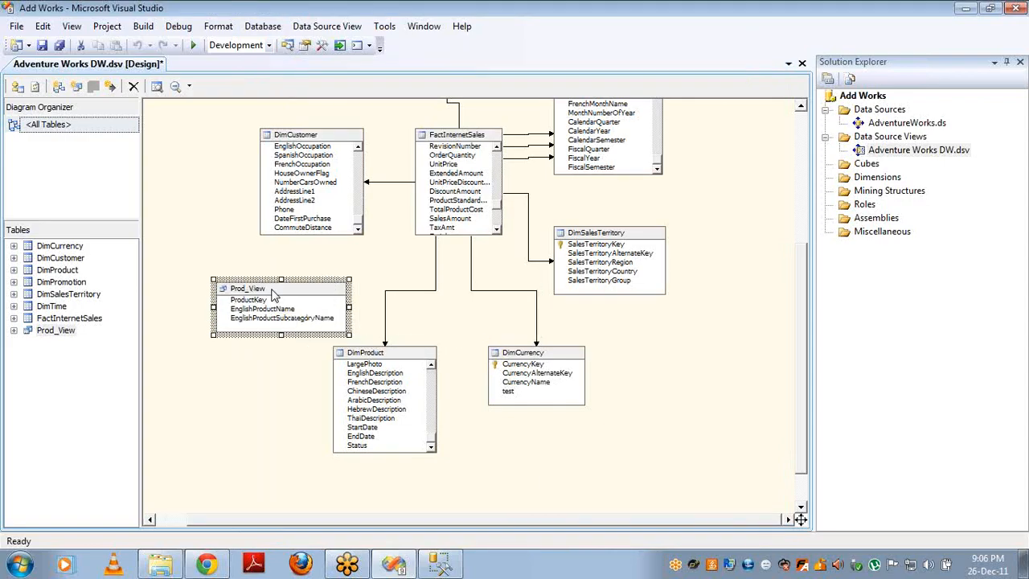
- Open the Prod_View named query for editing and clear its entire SQL definition
{"action": "right_click", "coordinate": [273, 294]}
{"action": "left_click", "coordinate": [333, 337]}
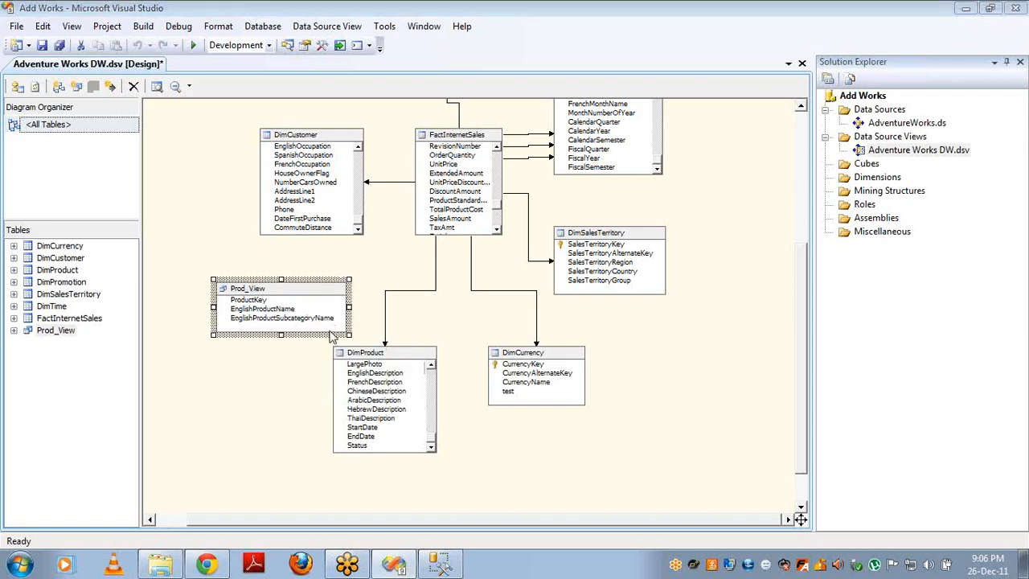
{"action": "left_click", "coordinate": [369, 441]}
{"action": "key", "text": "ctrl+a"}
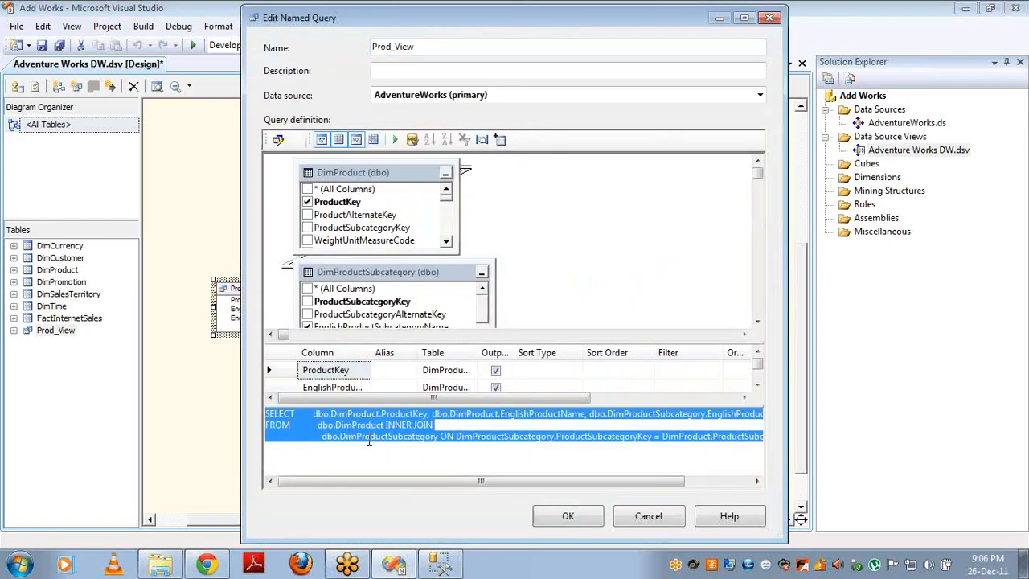
{"action": "key", "text": "Delete"}
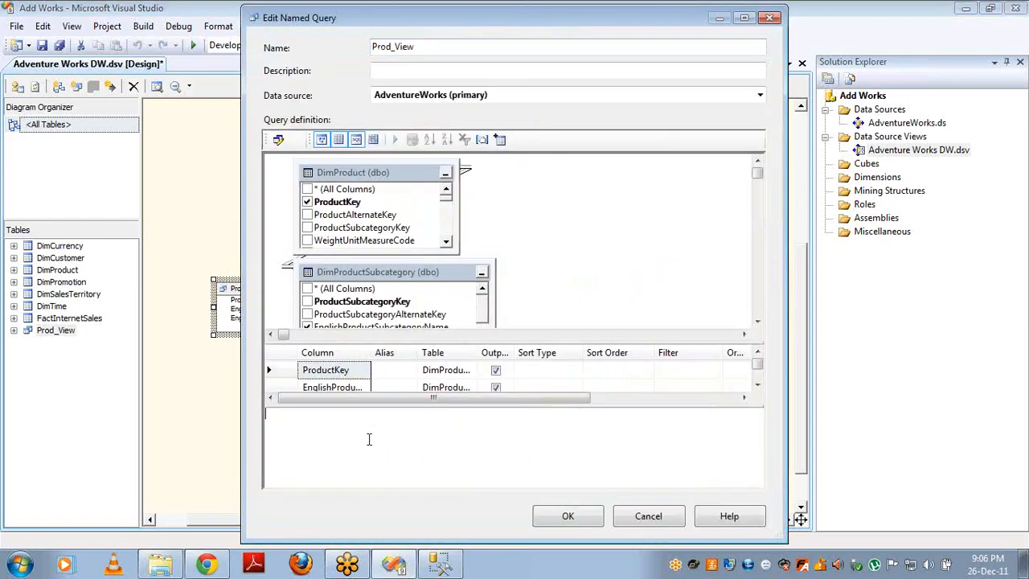
{"action": "left_click", "coordinate": [410, 174]}
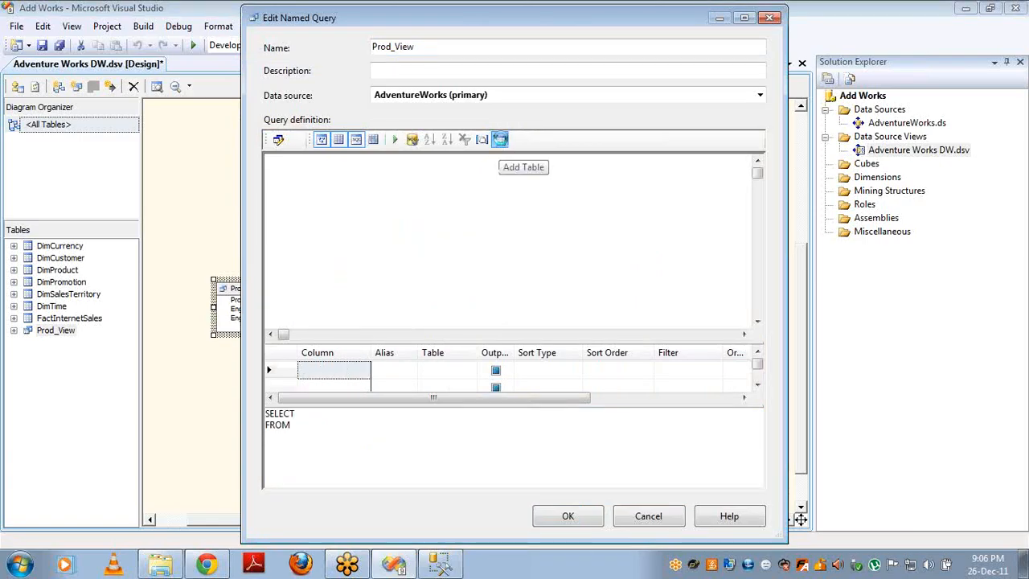
- Add the DimProduct (dbo) table to the emptied Prod_View query definition
{"action": "left_click", "coordinate": [499, 139]}
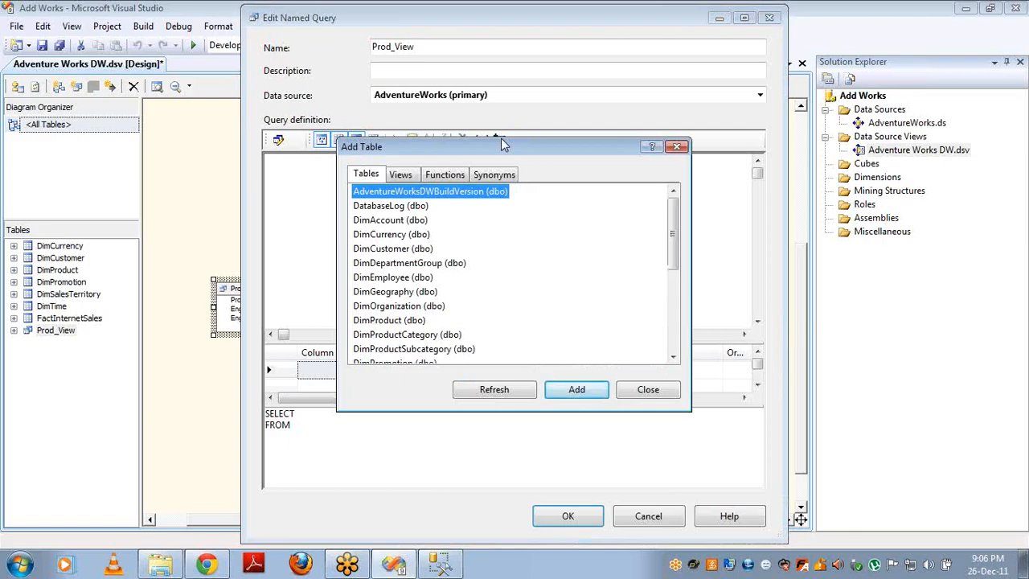
{"action": "left_click", "coordinate": [400, 250]}
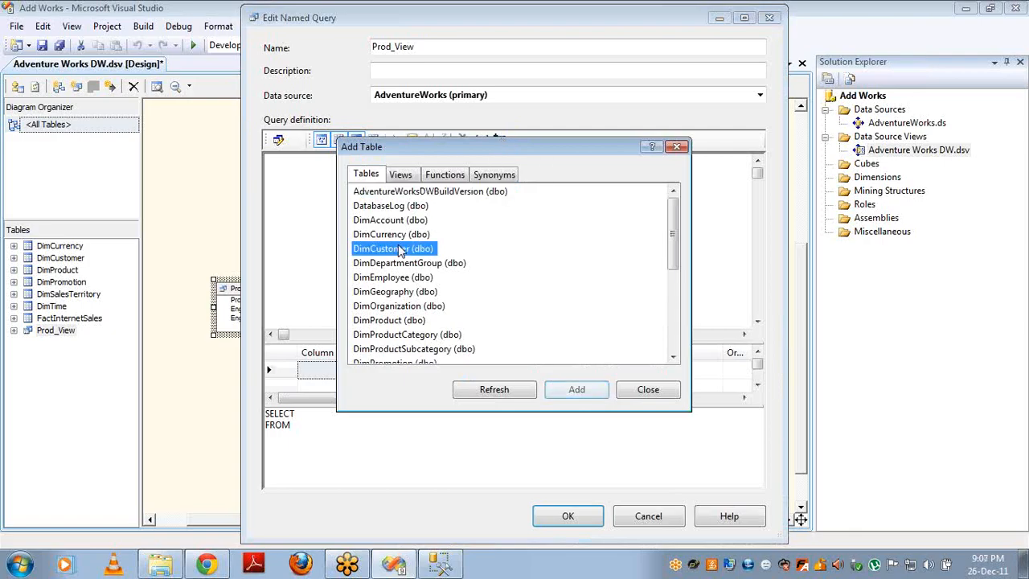
{"action": "key", "text": "Down"}
{"action": "key", "text": "Down"}
{"action": "key", "text": "Down"}
{"action": "key", "text": "Down"}
{"action": "key", "text": "Down"}
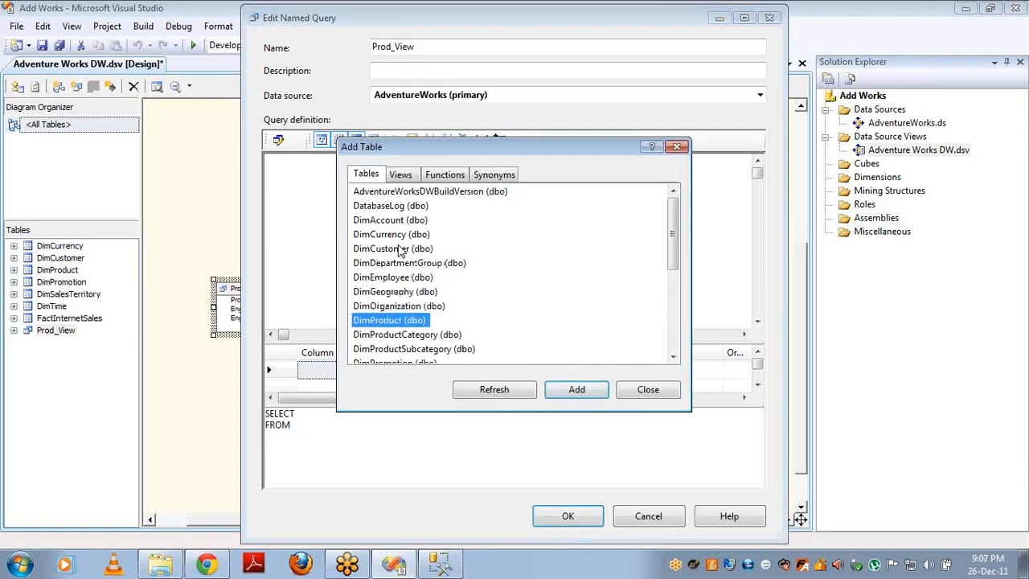
{"action": "left_click", "coordinate": [572, 394]}
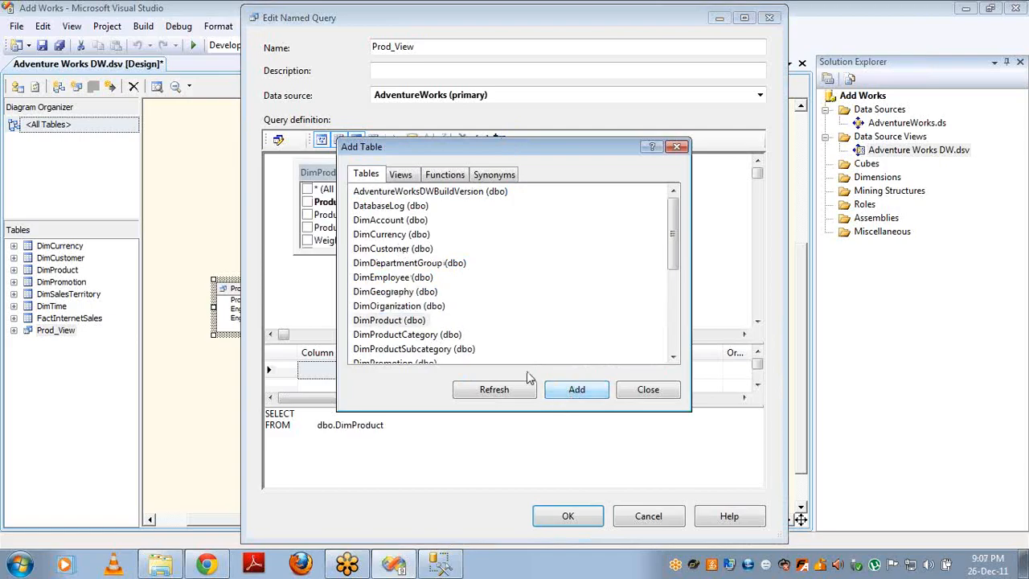
- Add the DimProductSubcategory (dbo) table to the Prod_View query definition and finish adding tables
{"action": "left_click", "coordinate": [431, 337]}
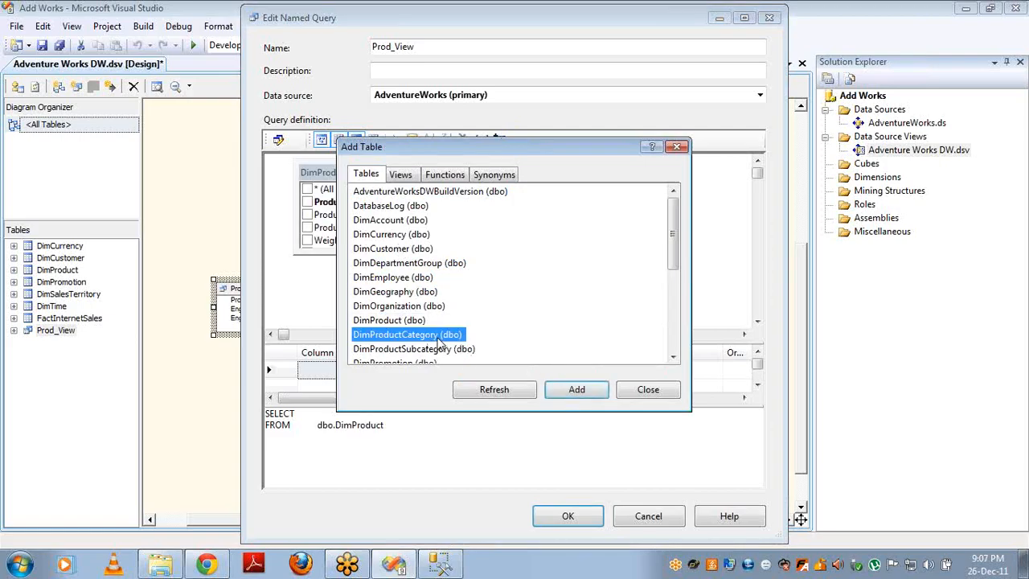
{"action": "left_click", "coordinate": [432, 352]}
{"action": "left_click", "coordinate": [587, 390]}
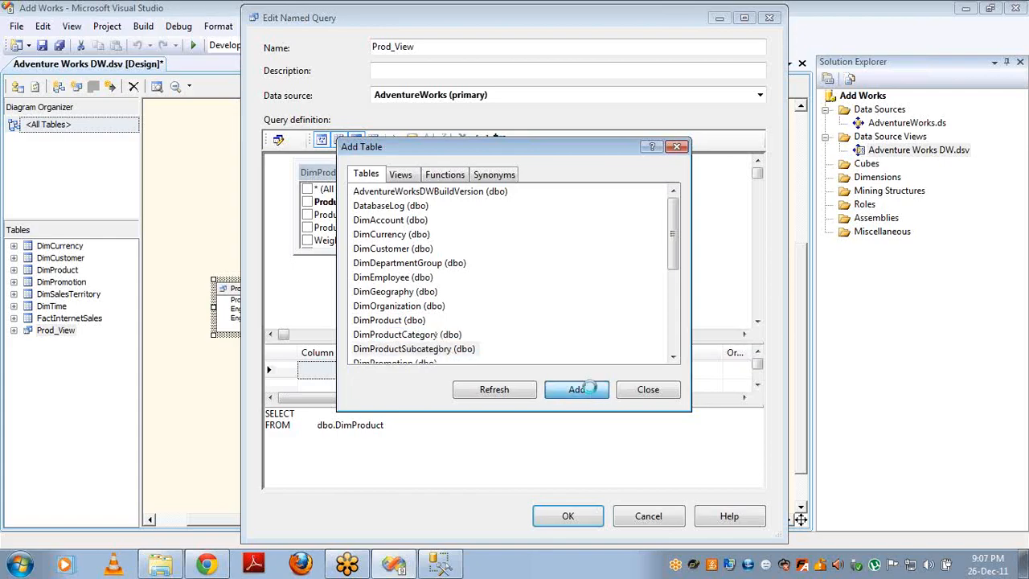
{"action": "left_click", "coordinate": [651, 390]}
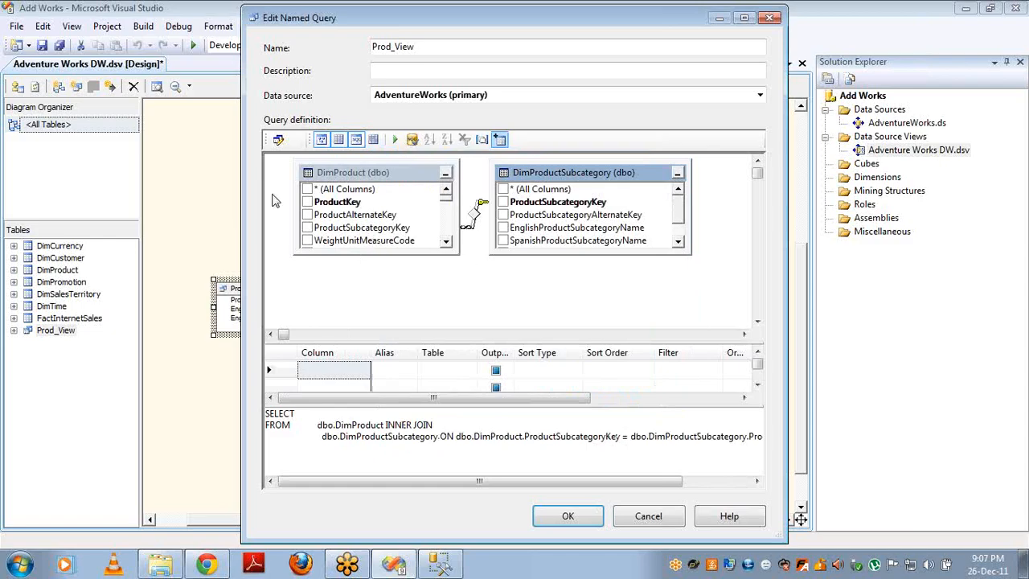
- Output ProductKey and EnglishProductName from DimProduct plus ProductSubcategoryKey and EnglishProductSubcategoryName from DimProductSubcategory, and save the named query
{"action": "left_click", "coordinate": [307, 202]}
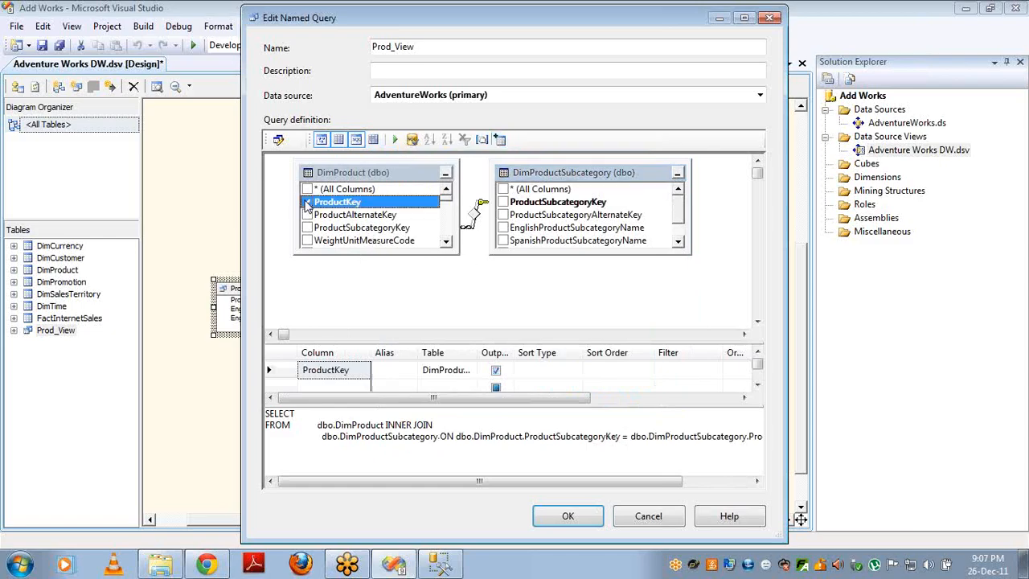
{"action": "left_click", "coordinate": [447, 245]}
{"action": "left_click", "coordinate": [447, 244]}
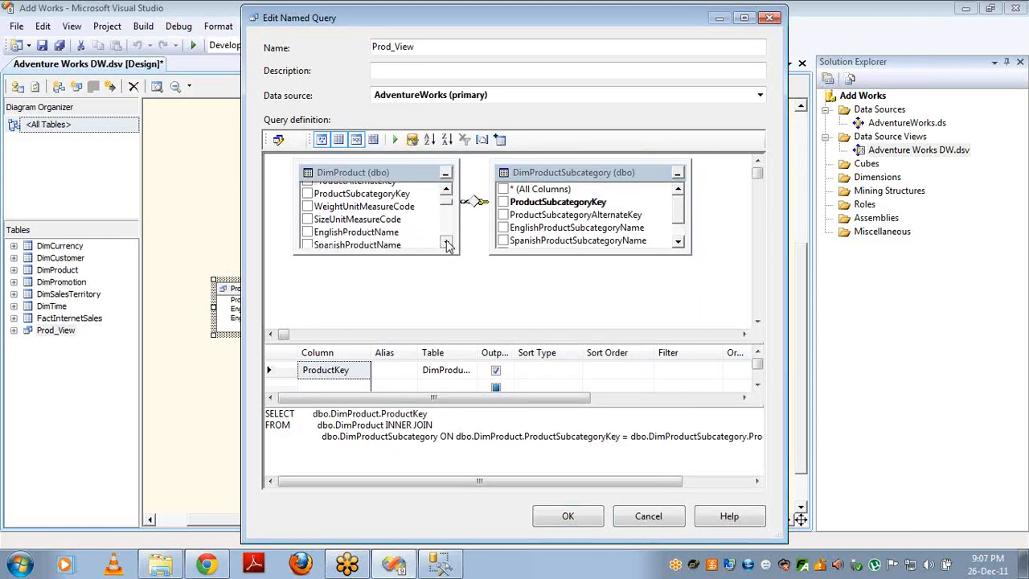
{"action": "left_click", "coordinate": [307, 228]}
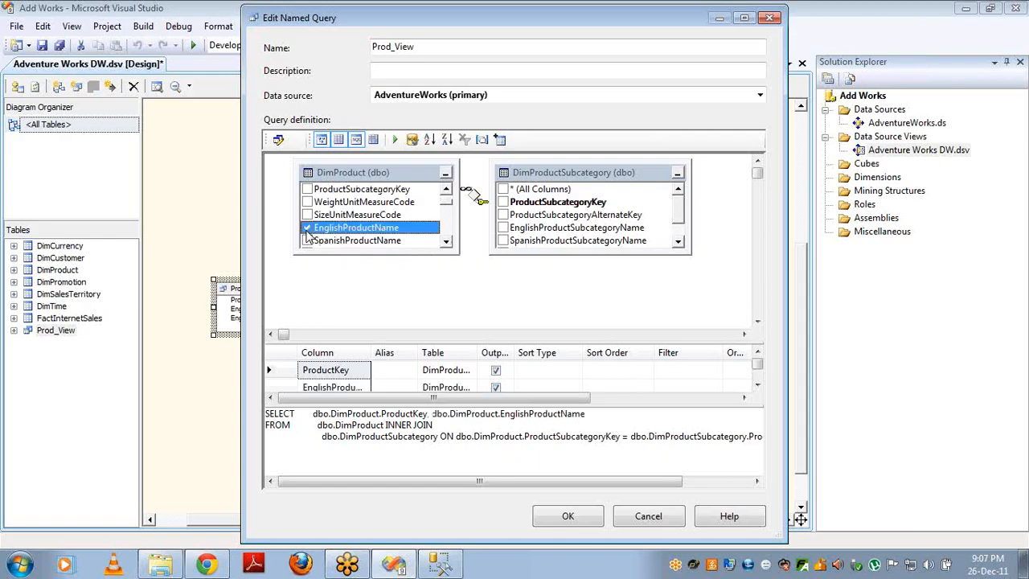
{"action": "left_click", "coordinate": [503, 203]}
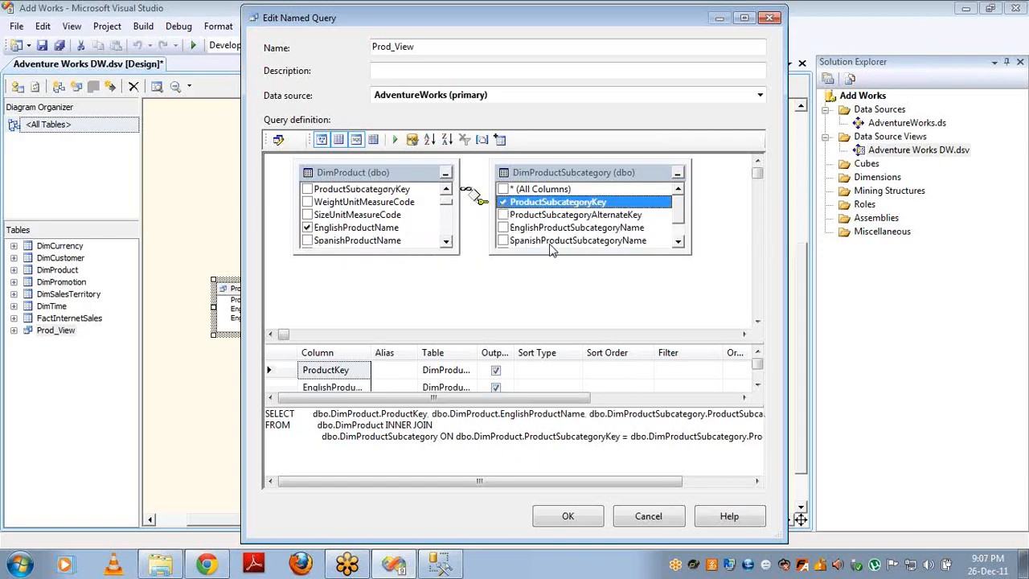
{"action": "left_click", "coordinate": [502, 228]}
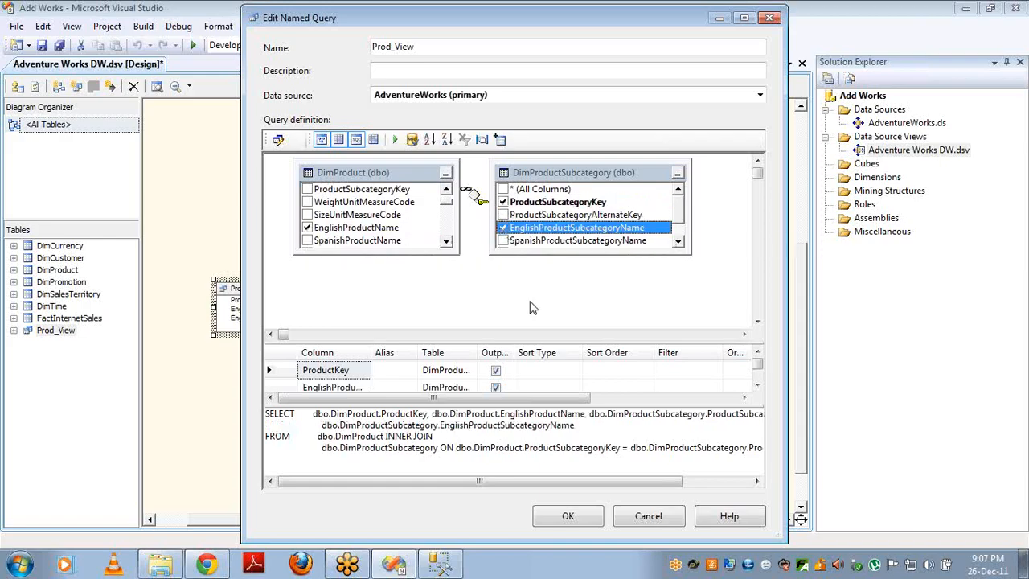
{"action": "left_click", "coordinate": [554, 511]}
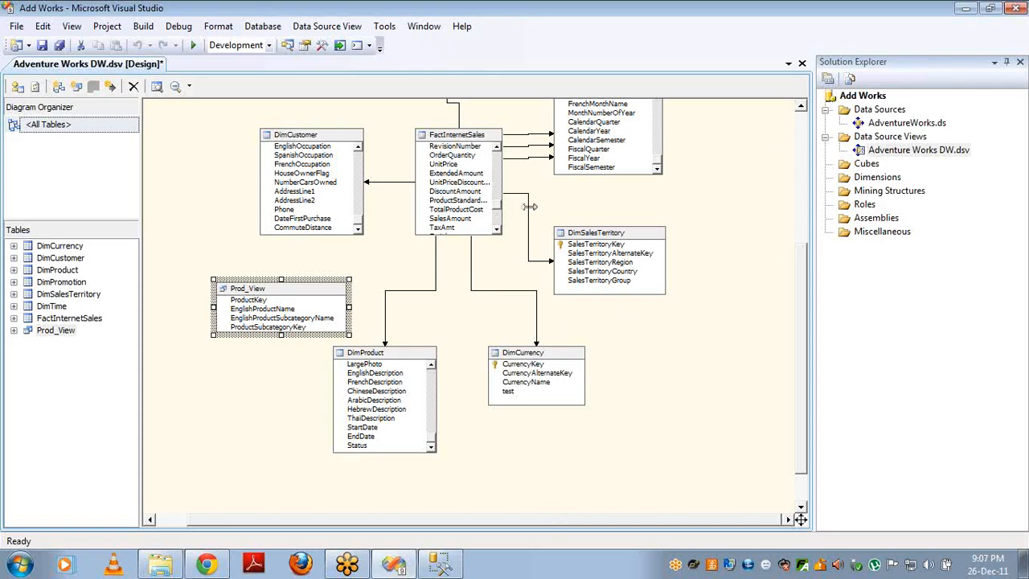
- Review the available and included objects for adding or removing tables in the data source view, without changing them
{"action": "left_click", "coordinate": [705, 197]}
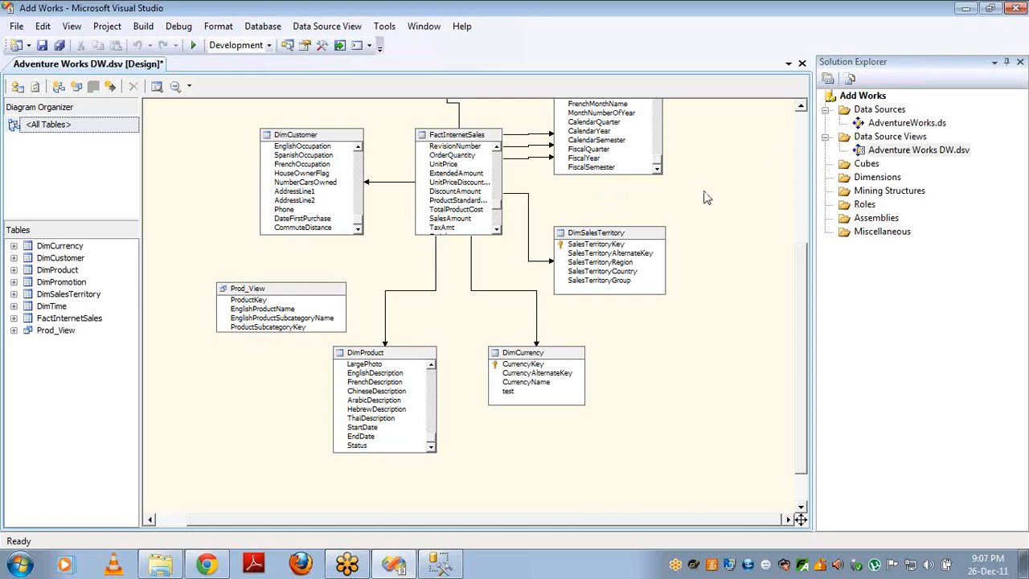
{"action": "right_click", "coordinate": [704, 197]}
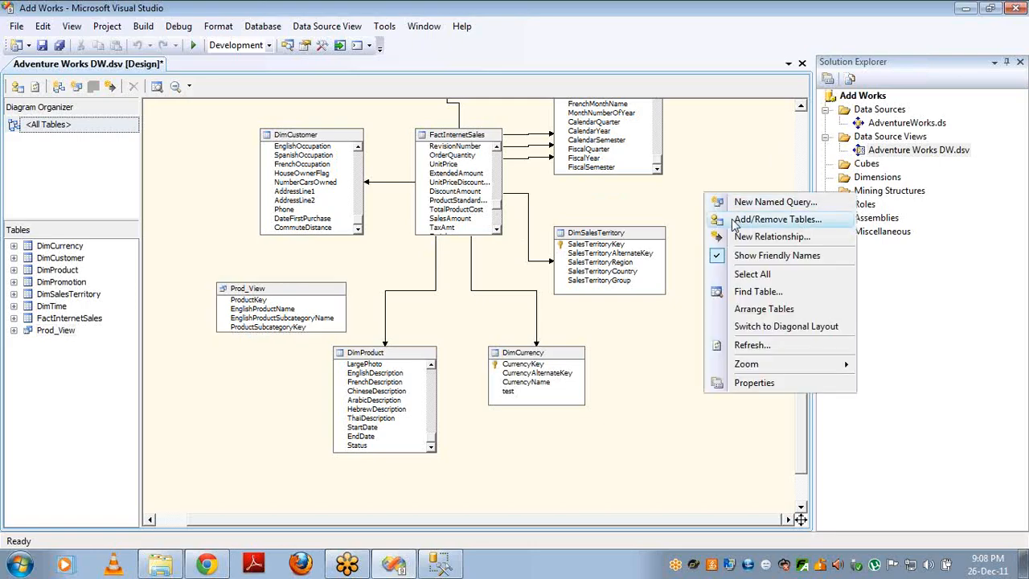
{"action": "left_click", "coordinate": [736, 220]}
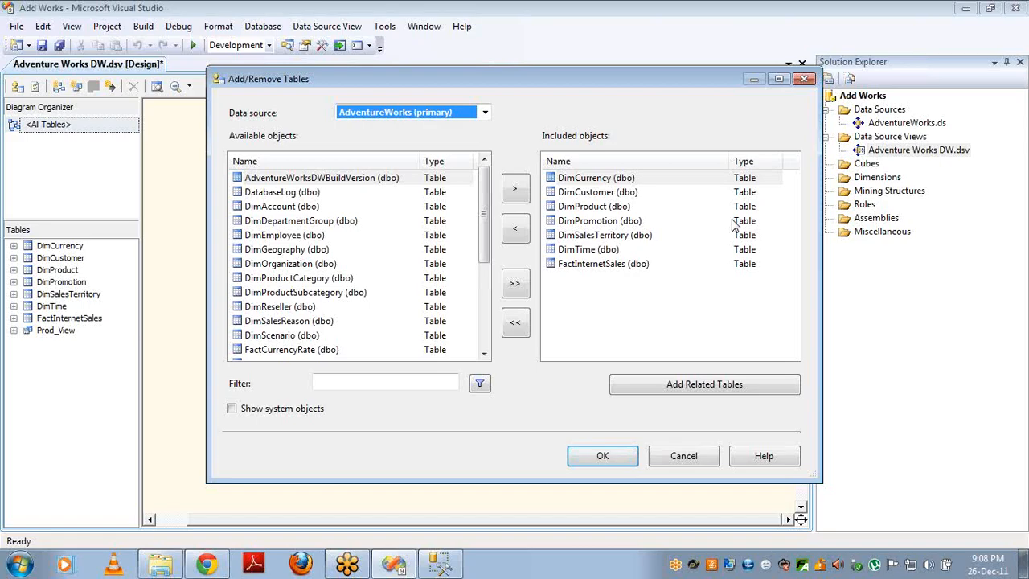
{"action": "left_click", "coordinate": [680, 459]}
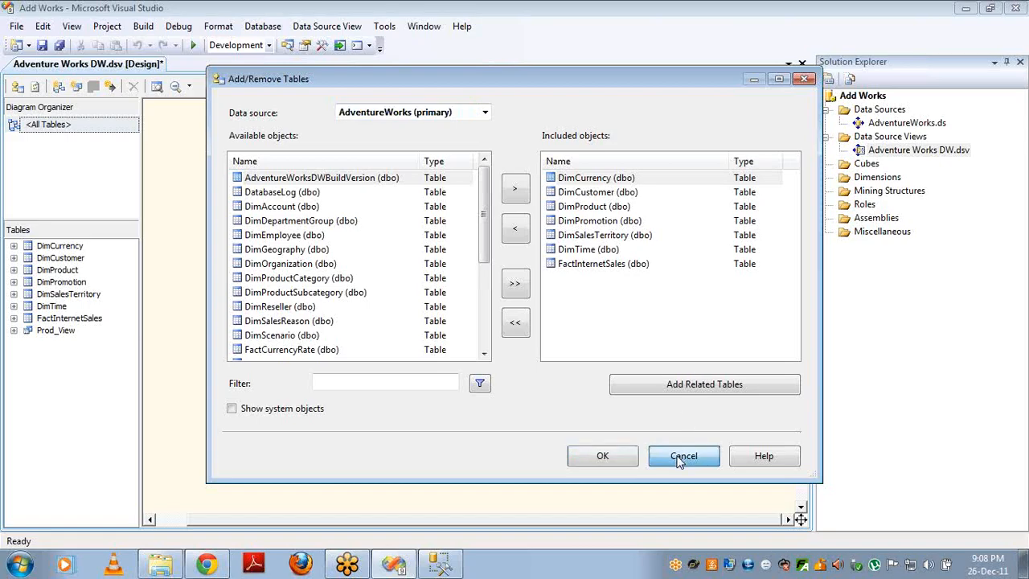
{"action": "right_click", "coordinate": [691, 227]}
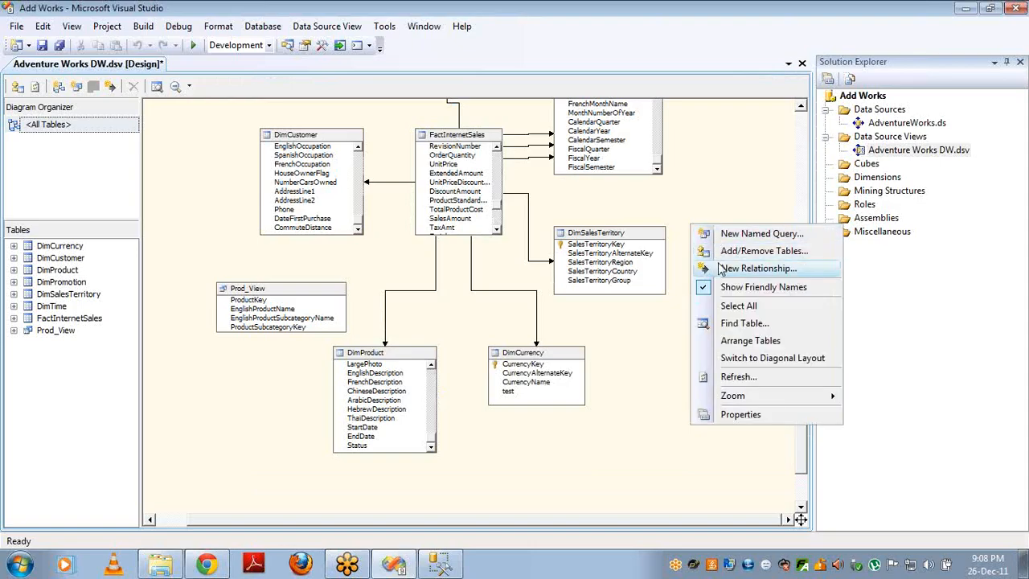
{"action": "left_click", "coordinate": [712, 197]}
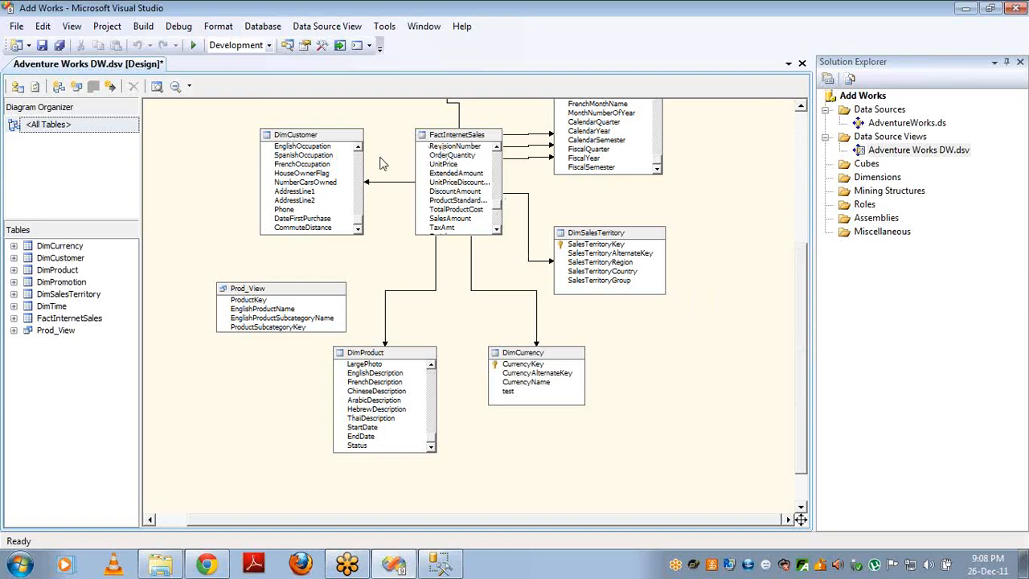
- Examine the source and destination columns of the relationship between FactInternetSales and DimSalesTerritory, leaving it unedited
{"action": "left_click", "coordinate": [804, 129]}
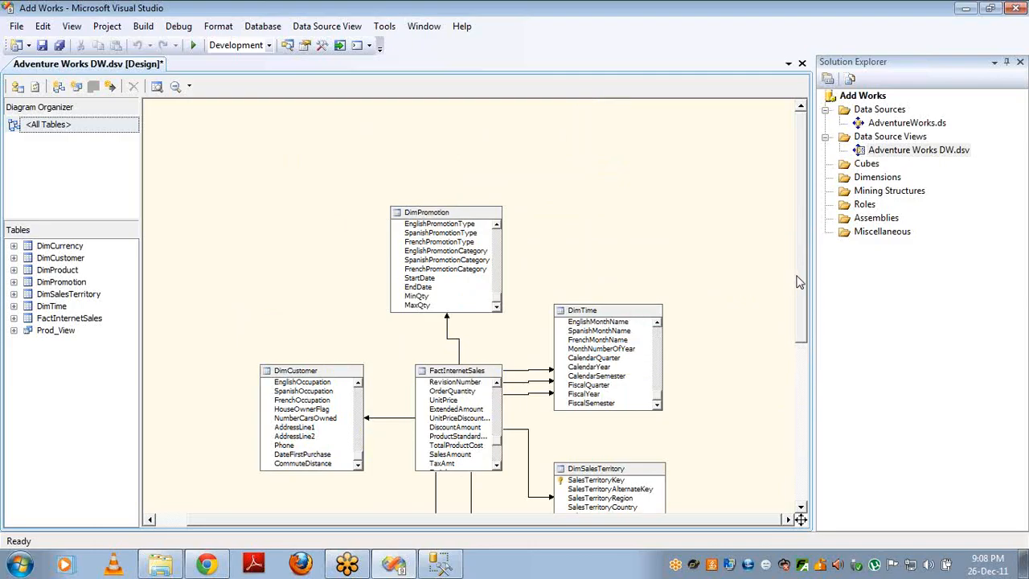
{"action": "left_click_drag", "start_coordinate": [800, 281], "coordinate": [804, 338]}
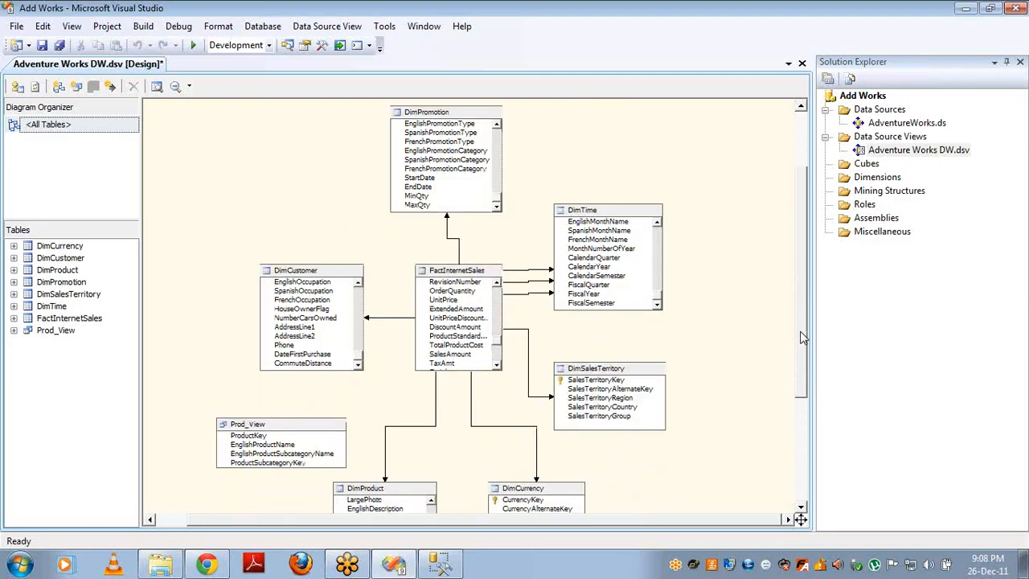
{"action": "left_click", "coordinate": [476, 274]}
{"action": "left_click", "coordinate": [592, 216]}
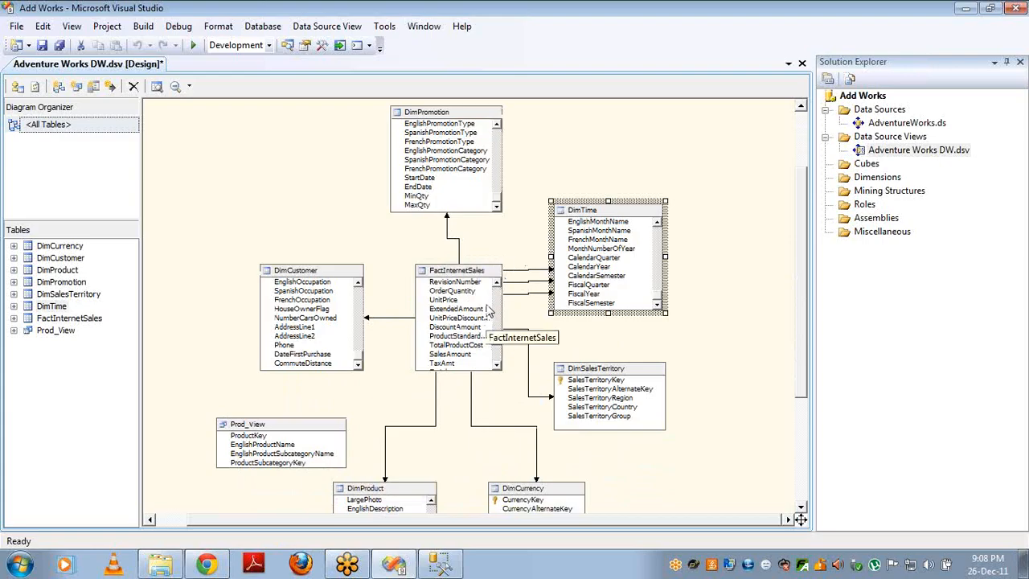
{"action": "left_click", "coordinate": [485, 290]}
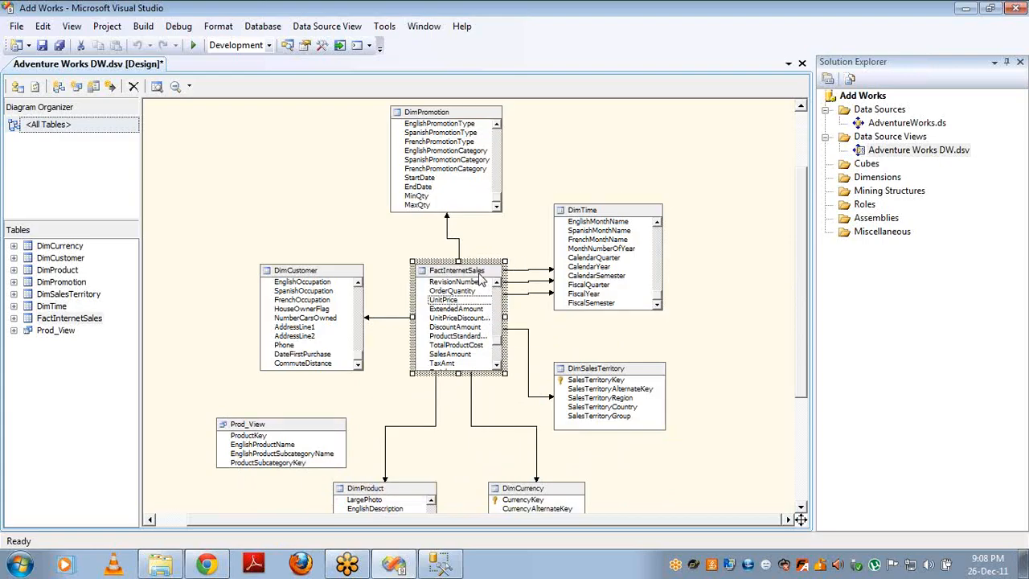
{"action": "left_click", "coordinate": [619, 371]}
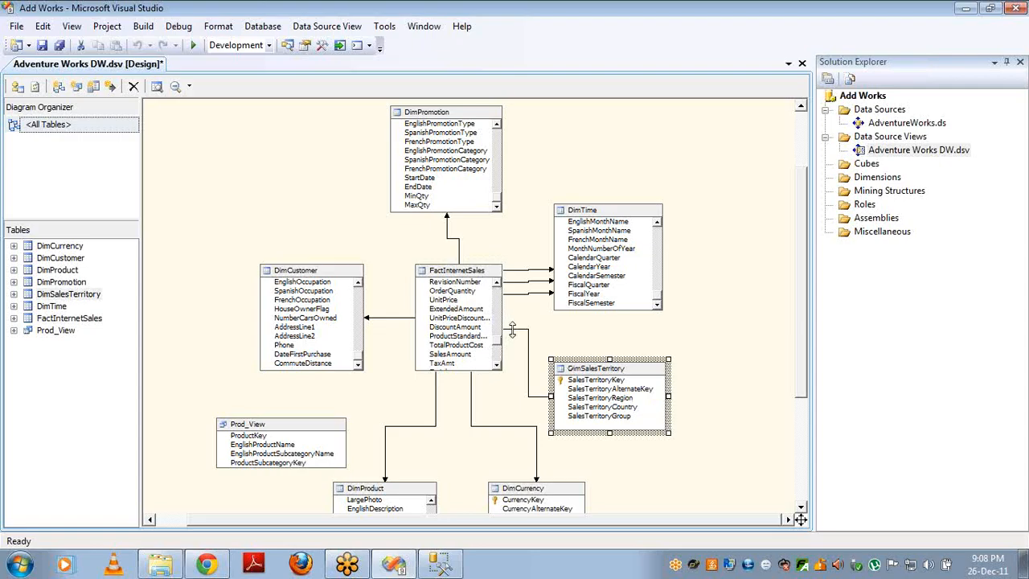
{"action": "right_click", "coordinate": [515, 330]}
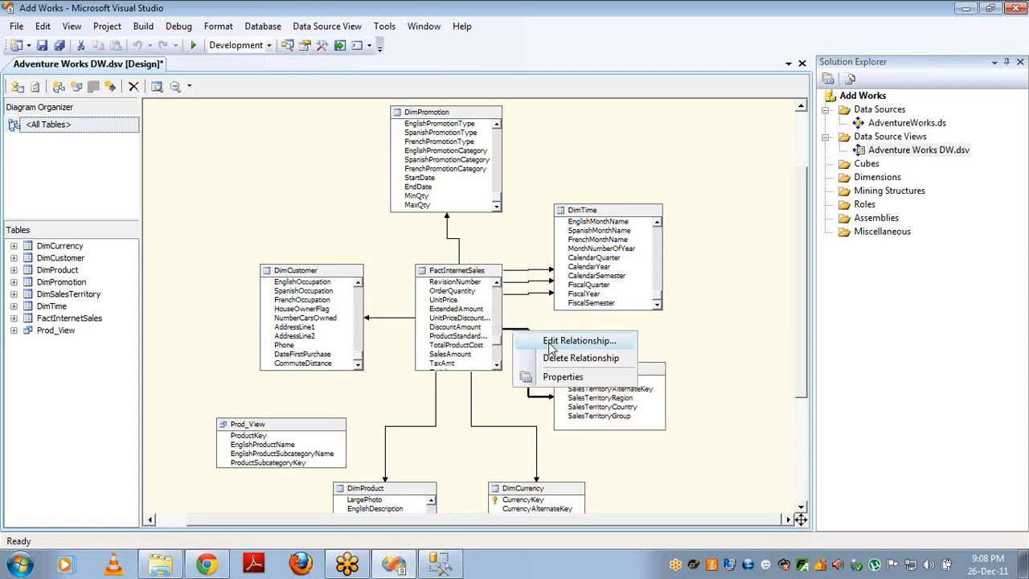
{"action": "left_click", "coordinate": [552, 344]}
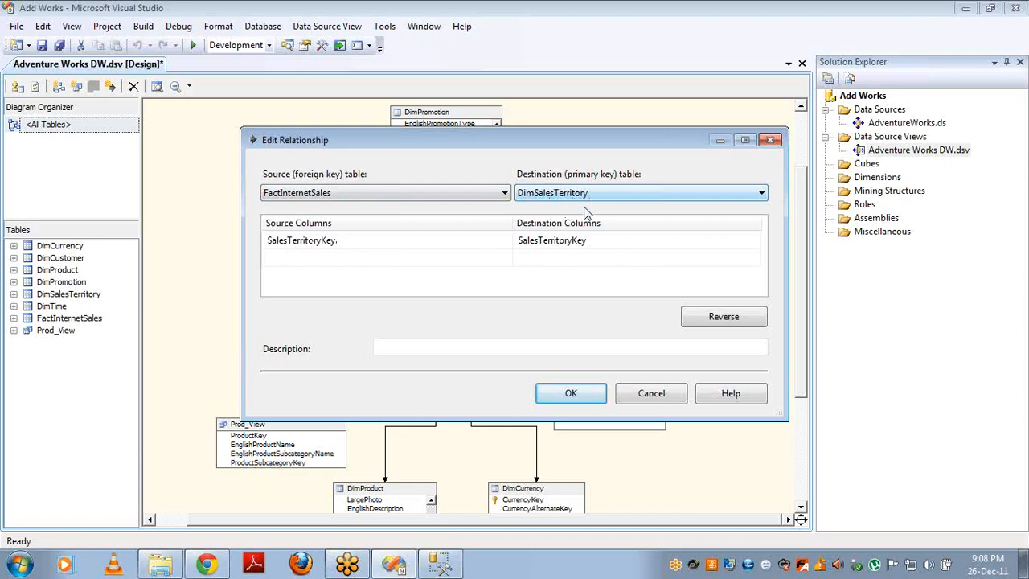
{"action": "left_click", "coordinate": [636, 395]}
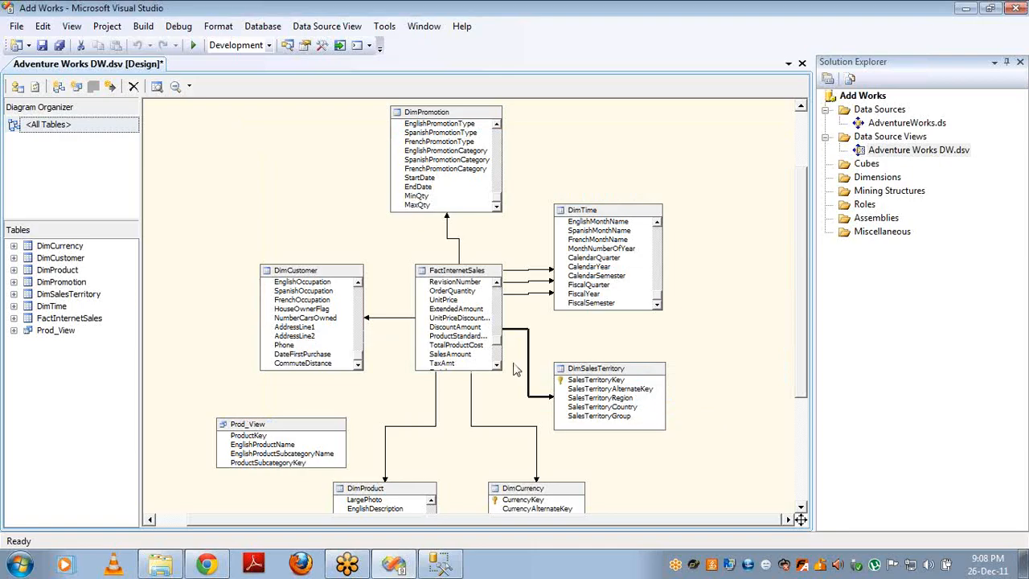
- Set ProductKey as the logical primary key of the Prod_View named query
{"action": "right_click", "coordinate": [277, 229]}
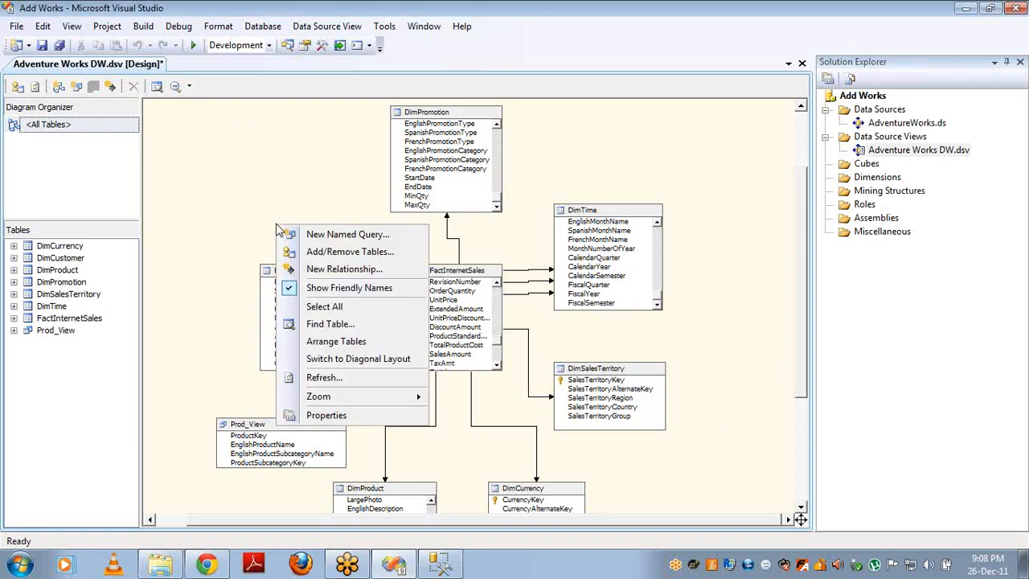
{"action": "left_click", "coordinate": [254, 437]}
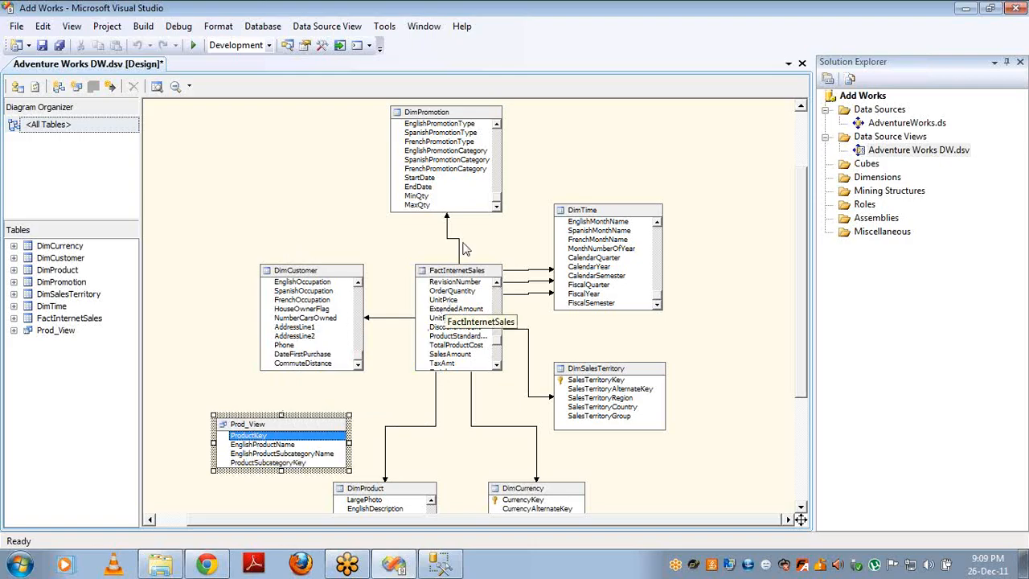
{"action": "left_click", "coordinate": [310, 425]}
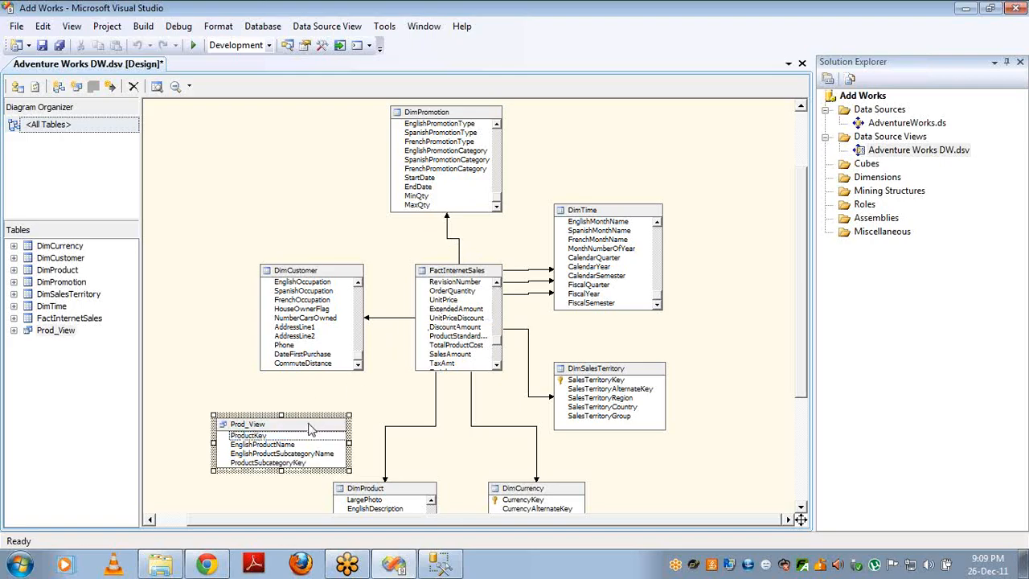
{"action": "right_click", "coordinate": [259, 436]}
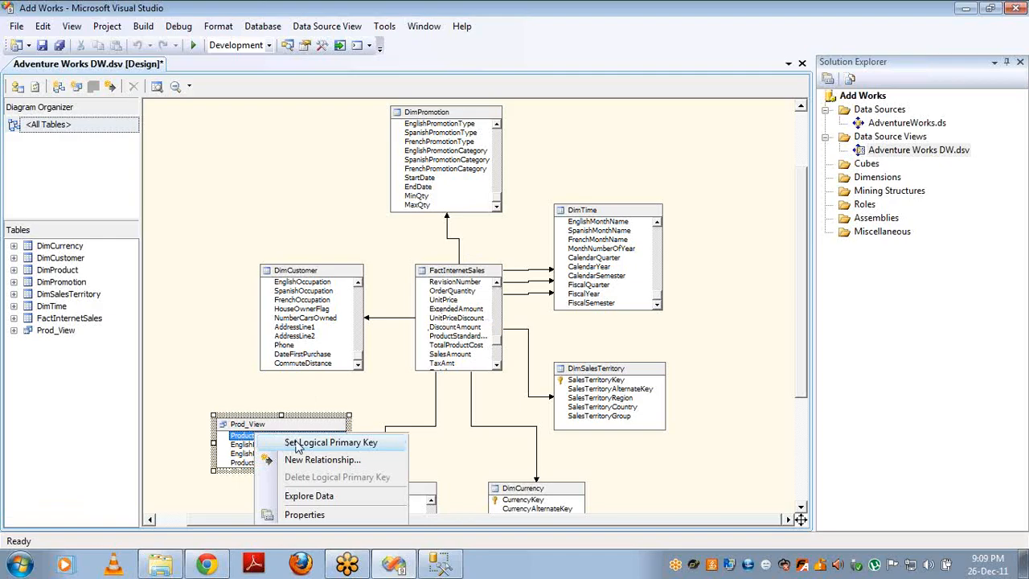
{"action": "left_click", "coordinate": [241, 445]}
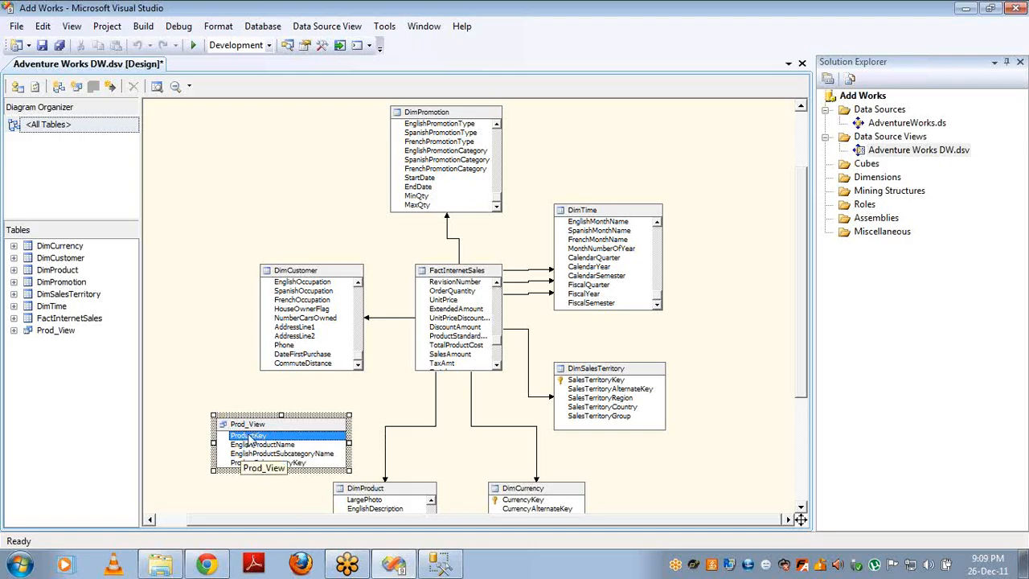
{"action": "right_click", "coordinate": [252, 442]}
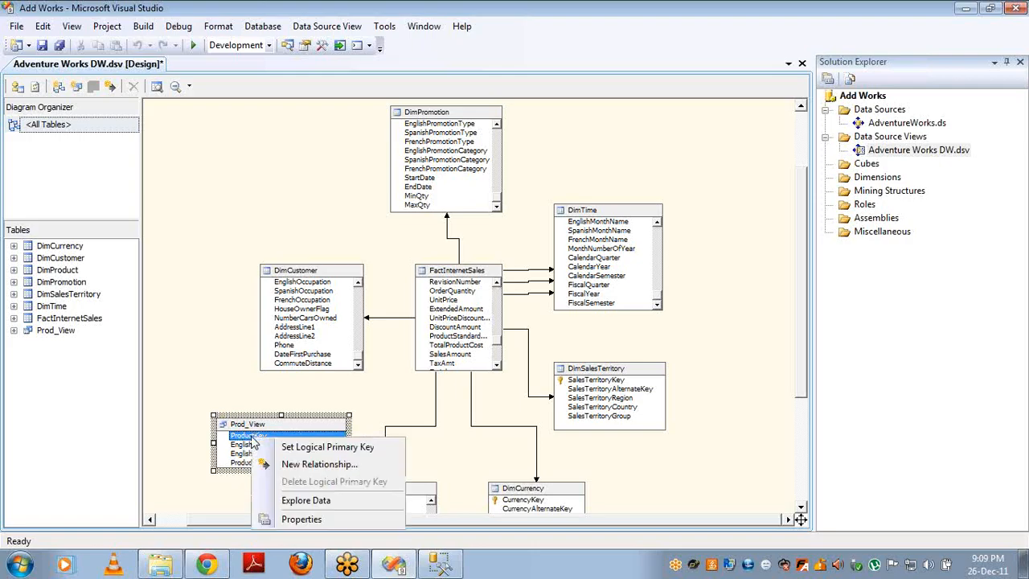
{"action": "left_click", "coordinate": [301, 450]}
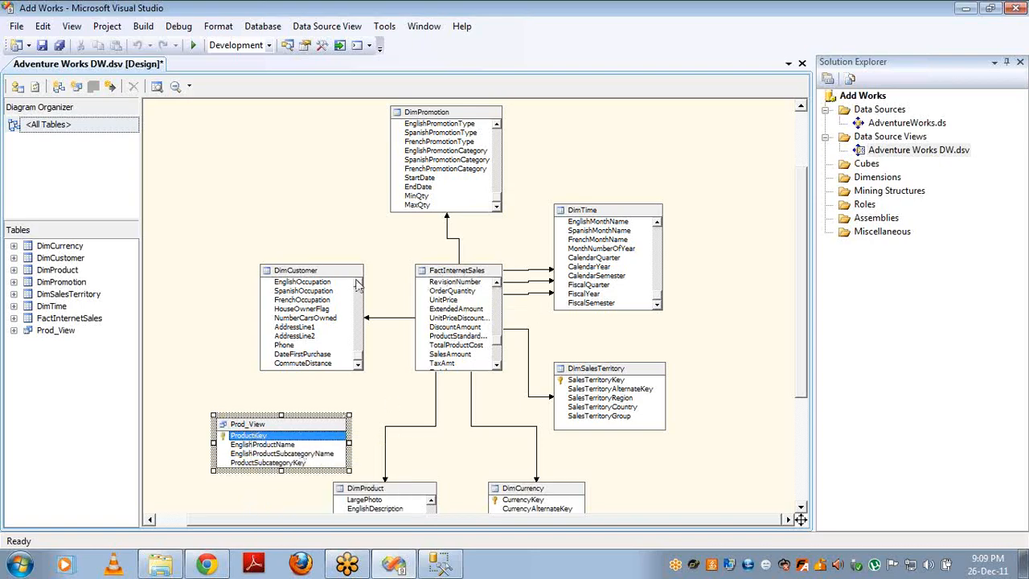
- Create a new relationship from the ProductKey column of FactInternetSales to the ProductKey column of Prod_View
{"action": "left_click", "coordinate": [234, 186]}
{"action": "right_click", "coordinate": [236, 183]}
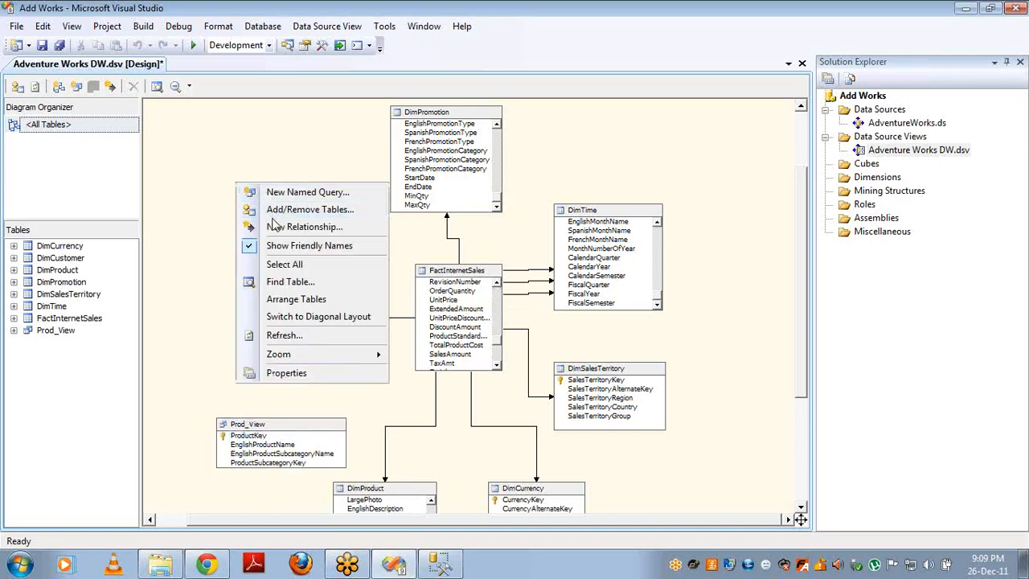
{"action": "left_click", "coordinate": [276, 228]}
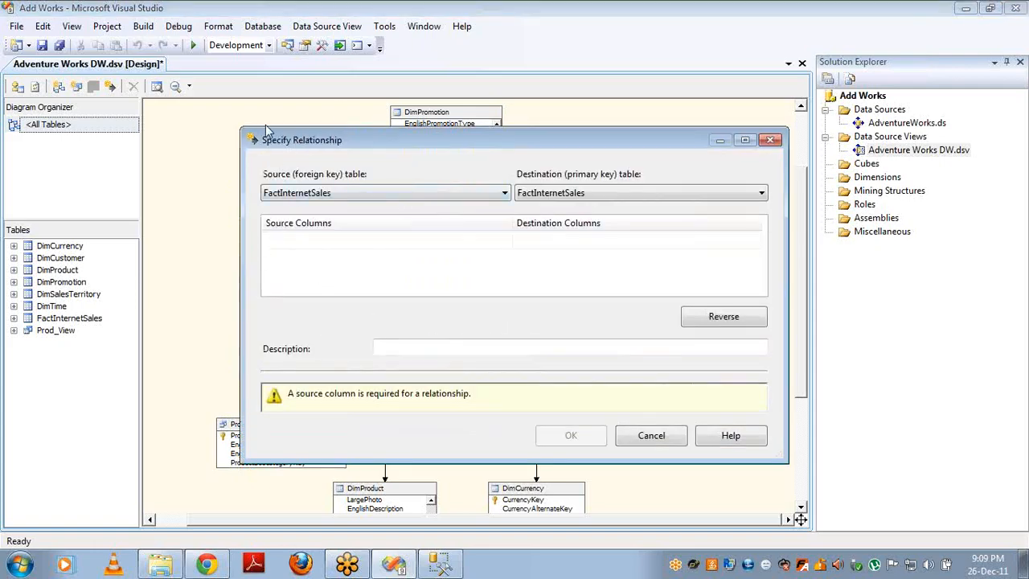
{"action": "left_click", "coordinate": [440, 245]}
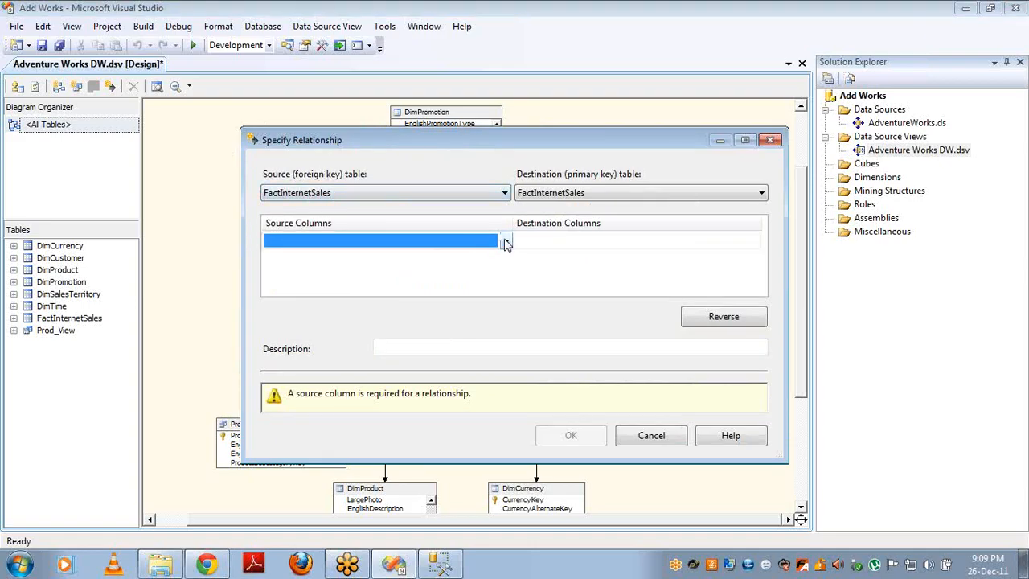
{"action": "left_click", "coordinate": [482, 244]}
{"action": "left_click", "coordinate": [372, 273]}
{"action": "left_click", "coordinate": [630, 197]}
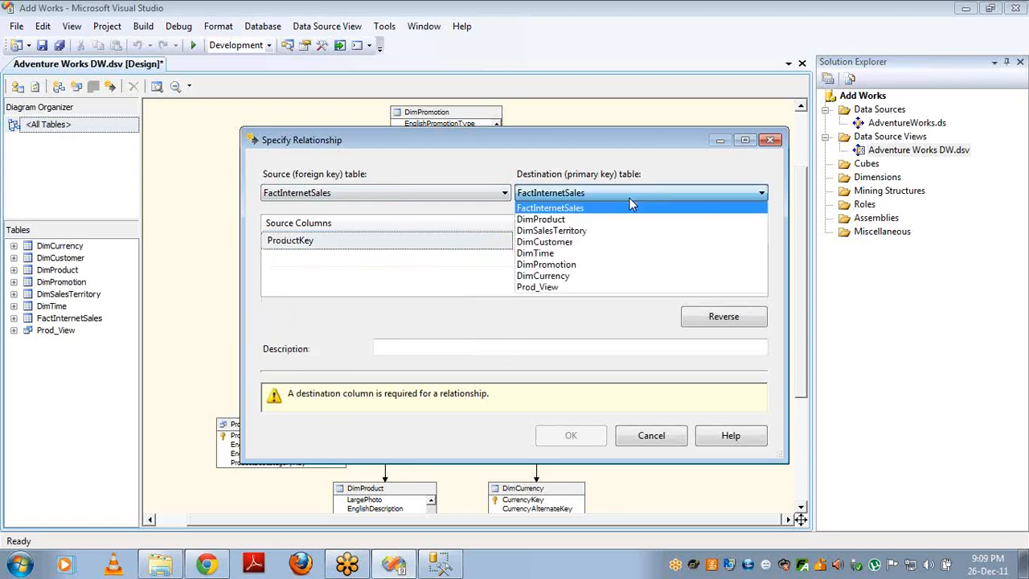
{"action": "left_click", "coordinate": [563, 287]}
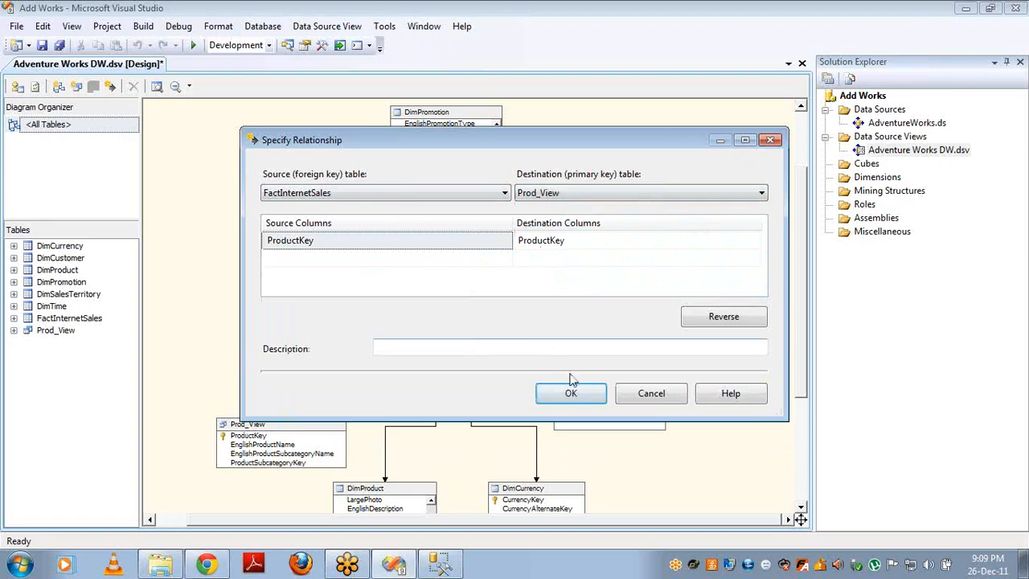
{"action": "left_click", "coordinate": [572, 392]}
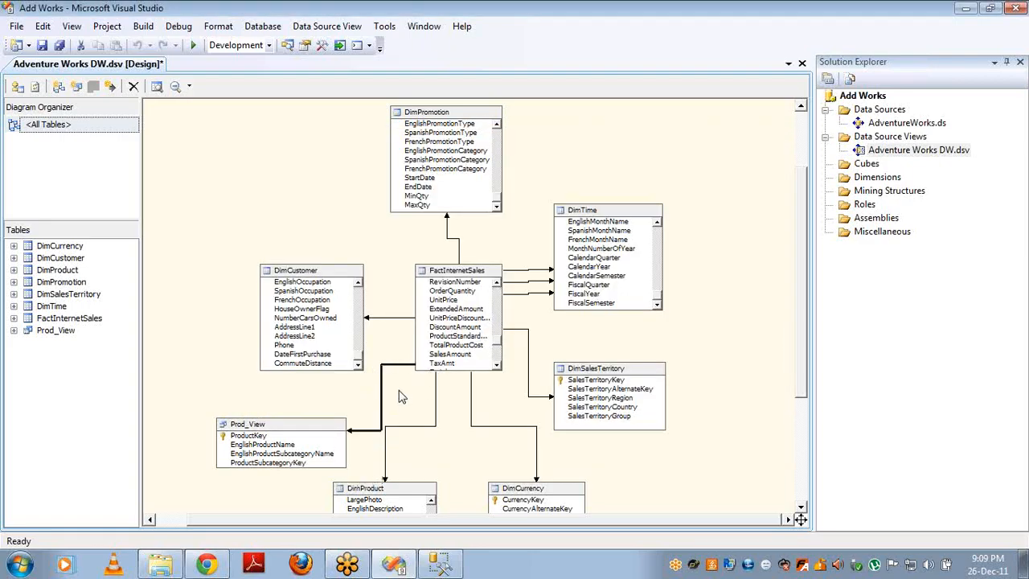
- Delete the relationship between FactInternetSales and Prod_View, and recreate it by linking ProductKey directly between the two tables in the diagram
{"action": "key", "text": "Delete"}
{"action": "key", "text": "Return"}
{"action": "left_click", "coordinate": [500, 306]}
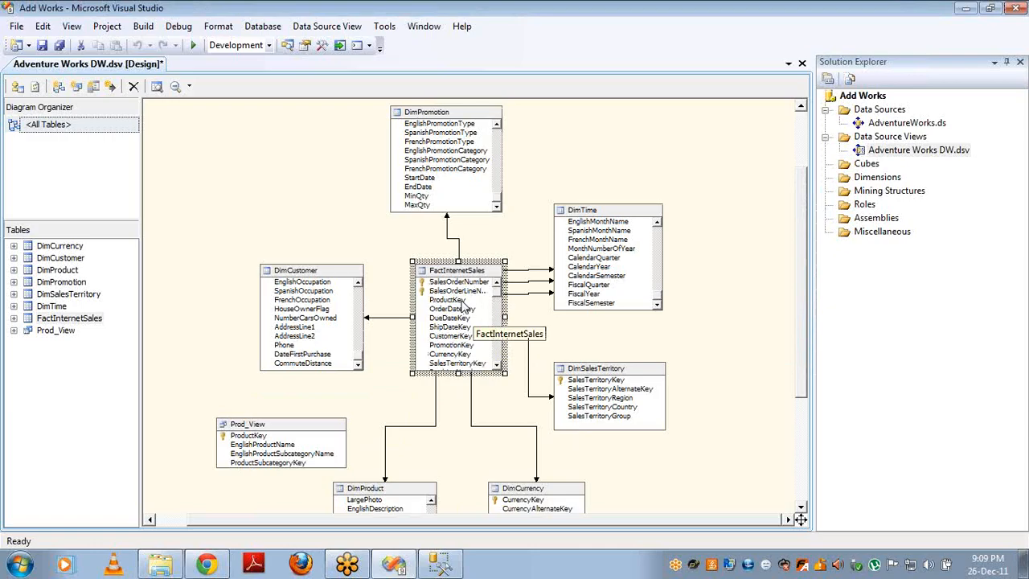
{"action": "left_click_drag", "start_coordinate": [462, 306], "coordinate": [268, 439]}
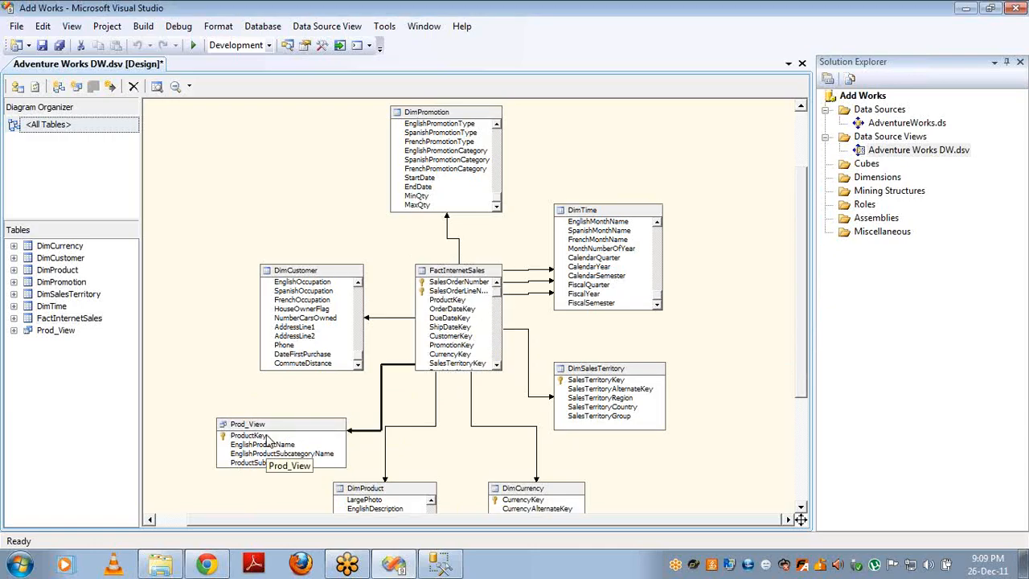
- Examine the source and destination columns of the relationship between FactInternetSales and Prod_View, leaving it unedited
{"action": "right_click", "coordinate": [381, 384]}
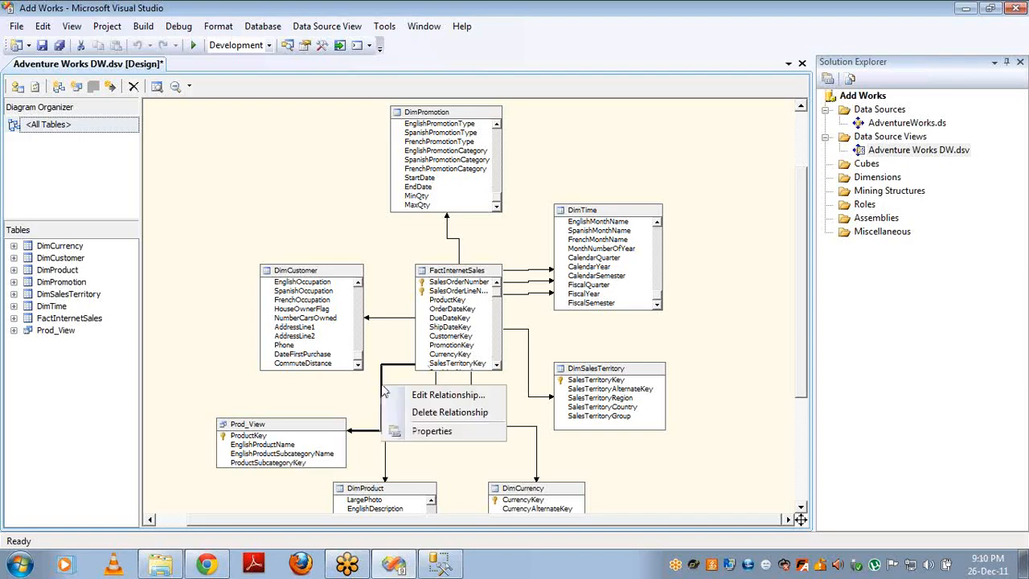
{"action": "left_click", "coordinate": [402, 393]}
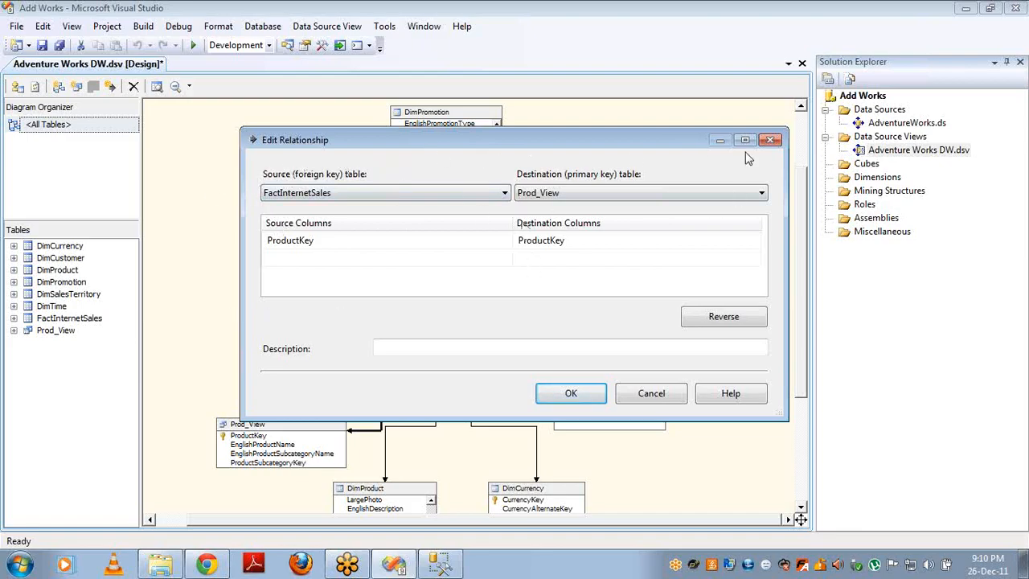
{"action": "left_click", "coordinate": [770, 141]}
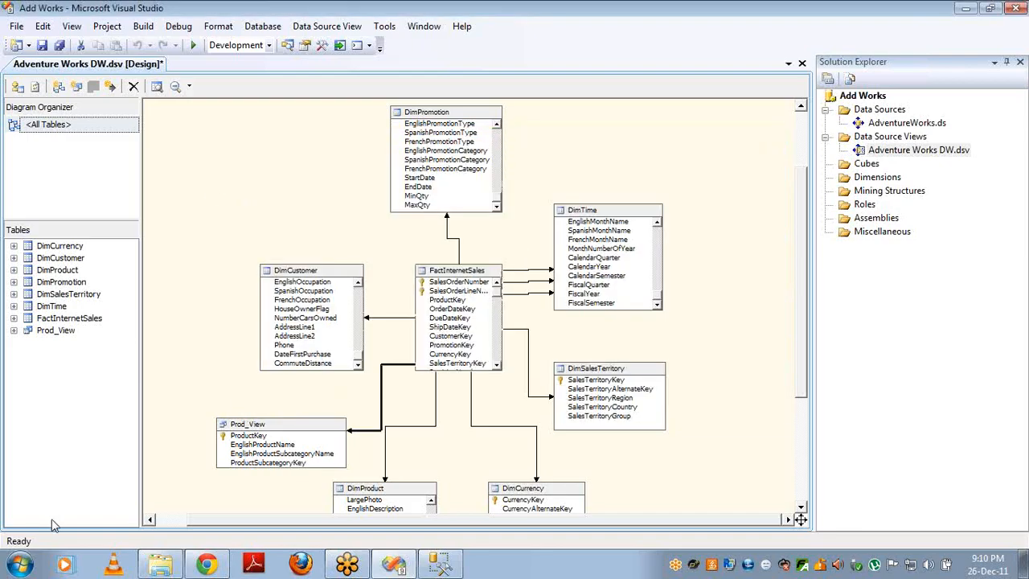
- Open Excel with a blank workbook
{"action": "left_click", "coordinate": [19, 564]}
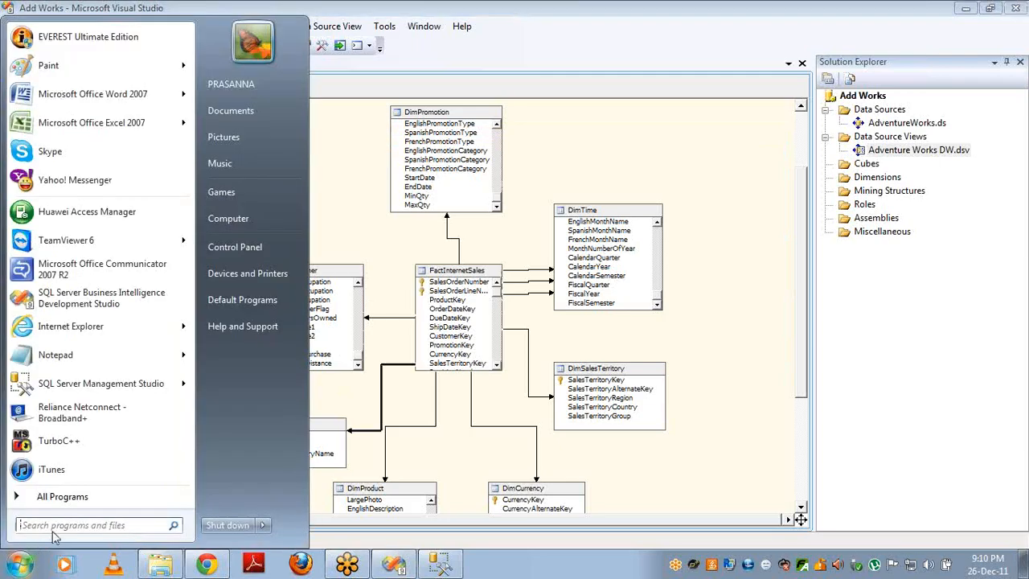
{"action": "type", "text": "excel"}
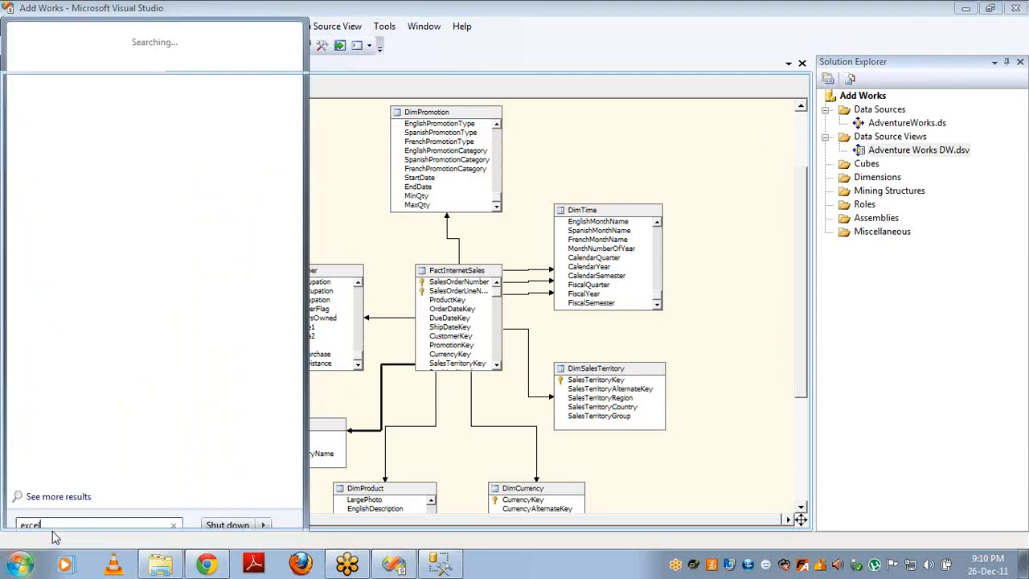
{"action": "key", "text": "Escape"}
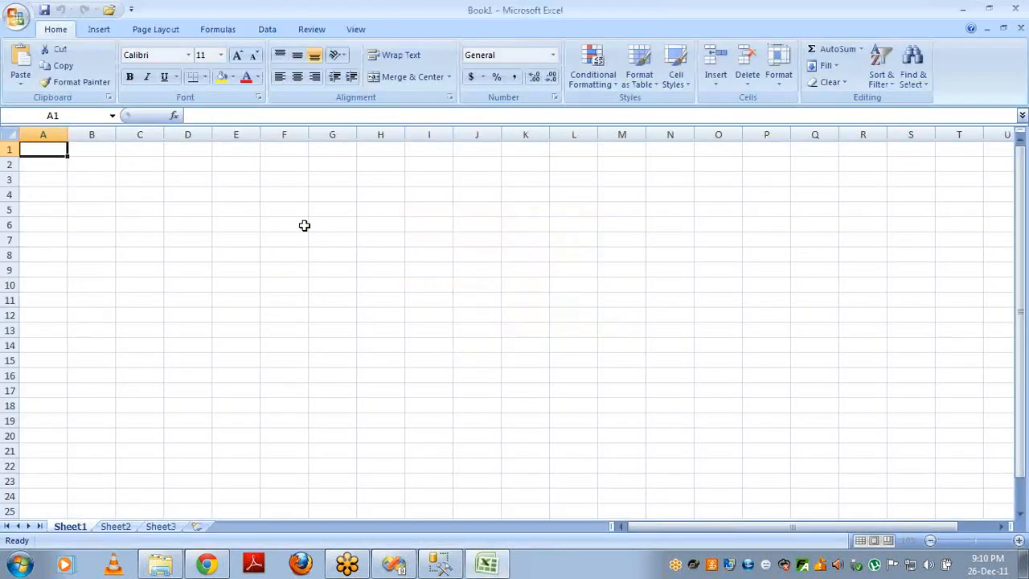
- Enter 1 in A1 and the product names prod1, prod2 and prod3 in B1 to B3
{"action": "type", "text": "1"}
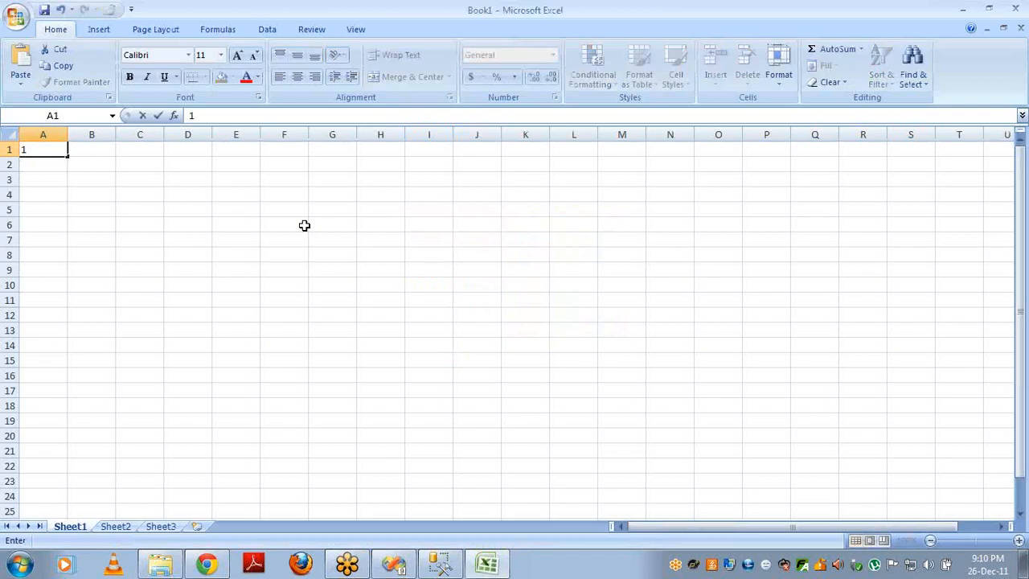
{"action": "key", "text": "Tab"}
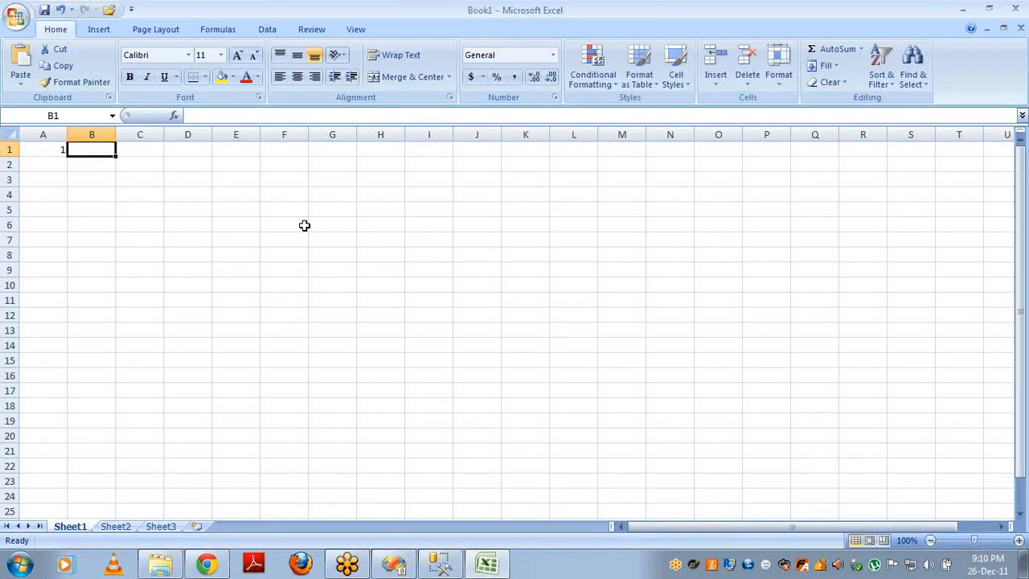
{"action": "type", "text": "prod1"}
{"action": "key", "text": "Return"}
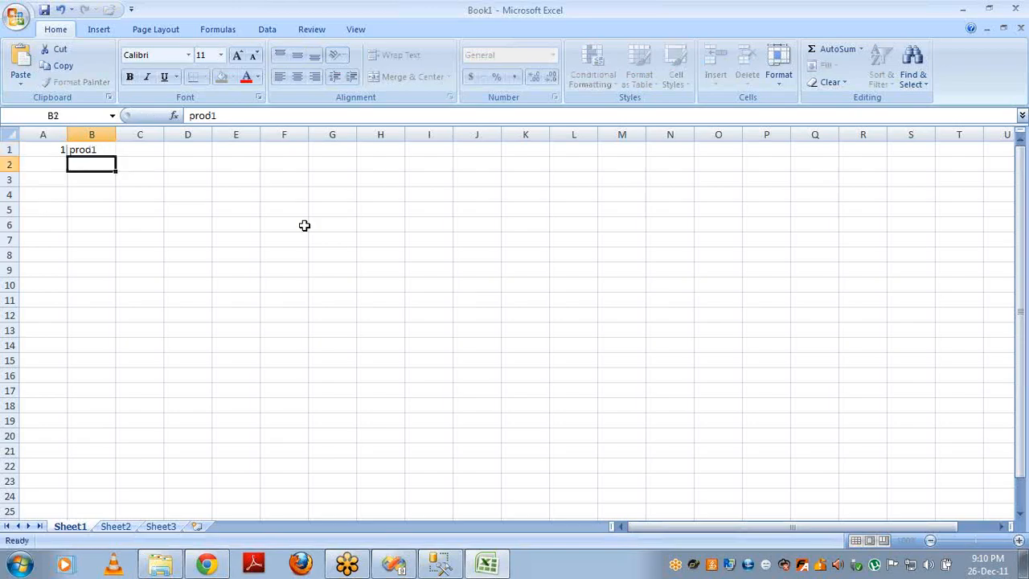
{"action": "type", "text": "prod"}
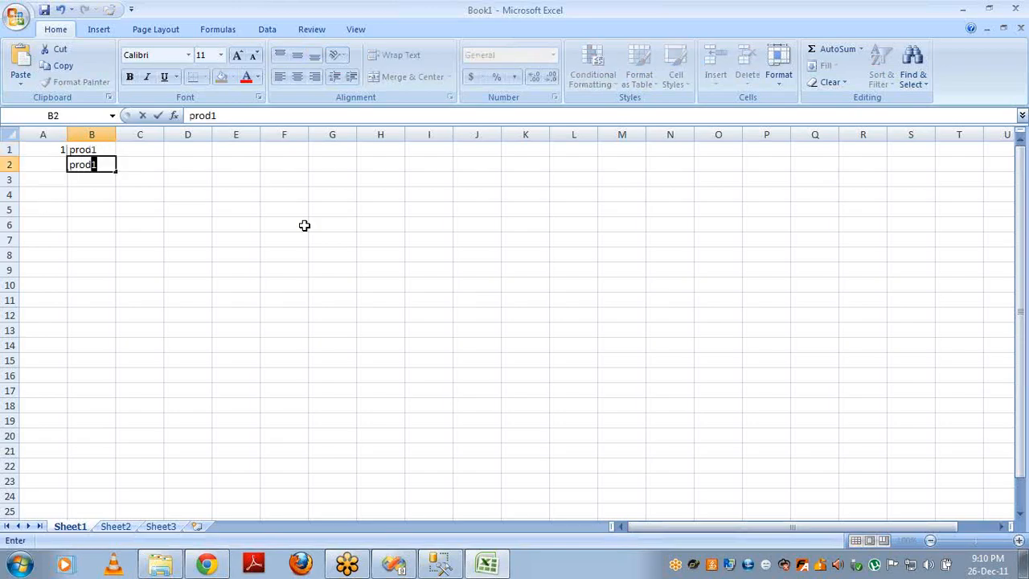
{"action": "type", "text": "2"}
{"action": "key", "text": "Return"}
{"action": "type", "text": "prod3"}
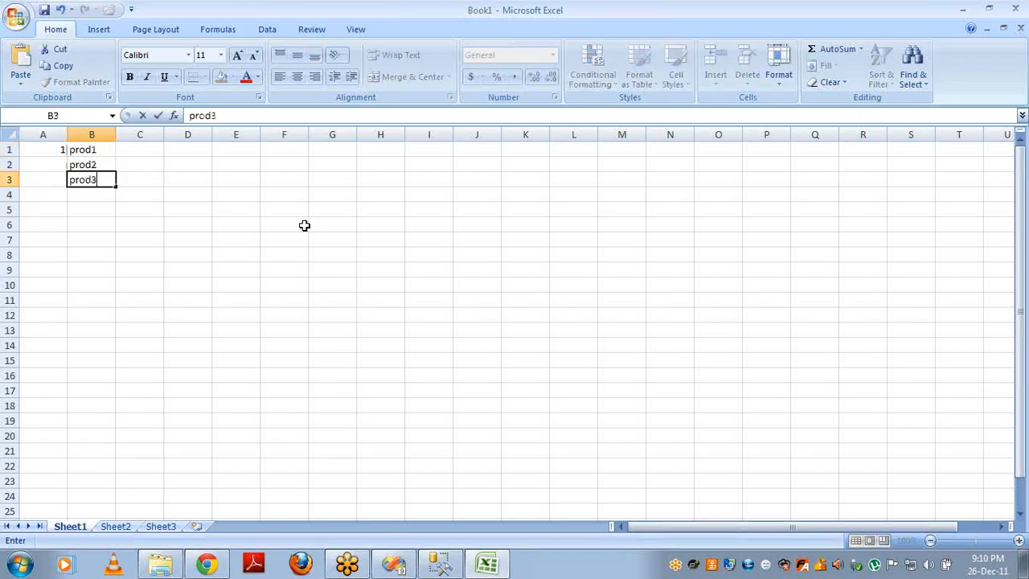
- Enter the keys 2 and 3 beside prod2 and prod3 in A2 and A3
{"action": "key", "text": "Left"}
{"action": "key", "text": "Up"}
{"action": "type", "text": "2"}
{"action": "key", "text": "Return"}
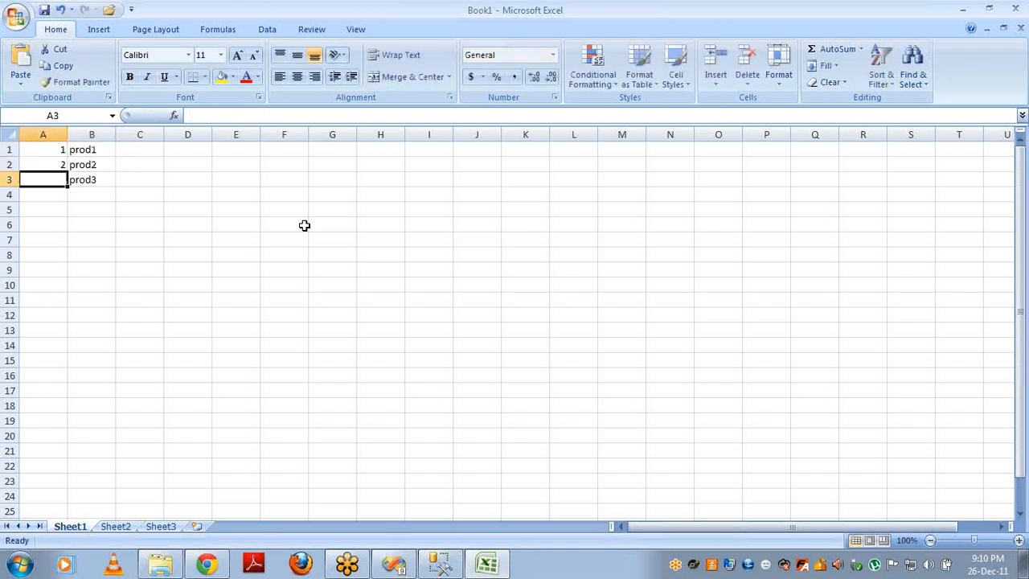
{"action": "type", "text": "3"}
{"action": "key", "text": "Return"}
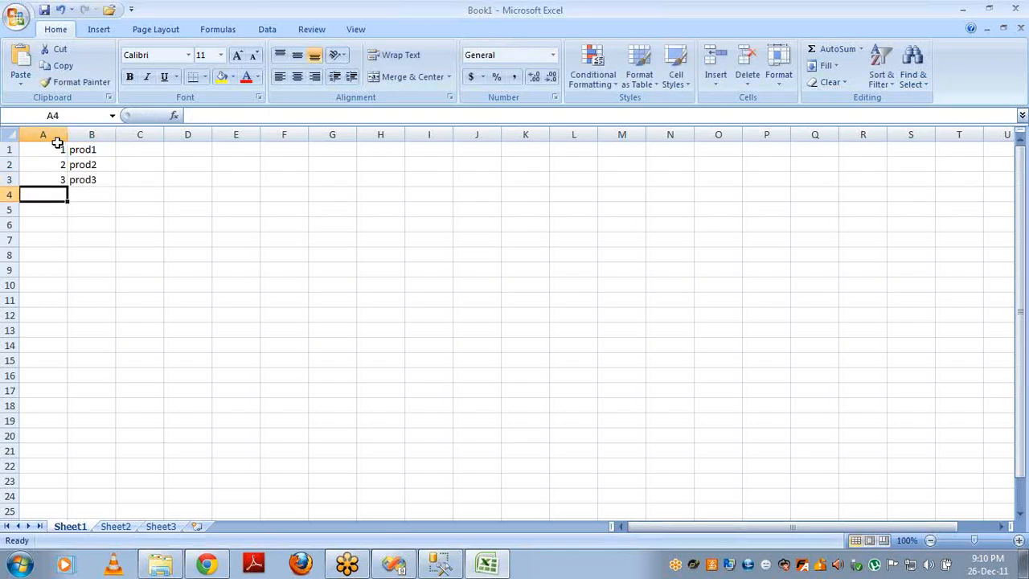
- Select the product keys in A1 to A3 to point out the primary key column
{"action": "left_click", "coordinate": [53, 149]}
{"action": "key", "text": "shift+Down"}
{"action": "key", "text": "shift+Down"}
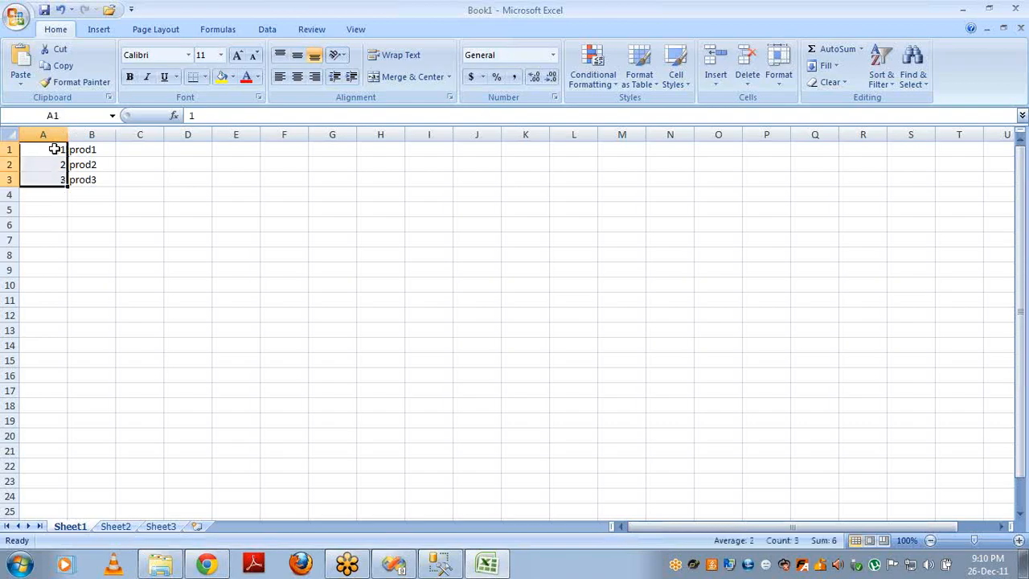
- Start a sales table at F8 with key 1 and amount 100$, followed by key 1 and amount 200$ in row 9
{"action": "left_click", "coordinate": [291, 255]}
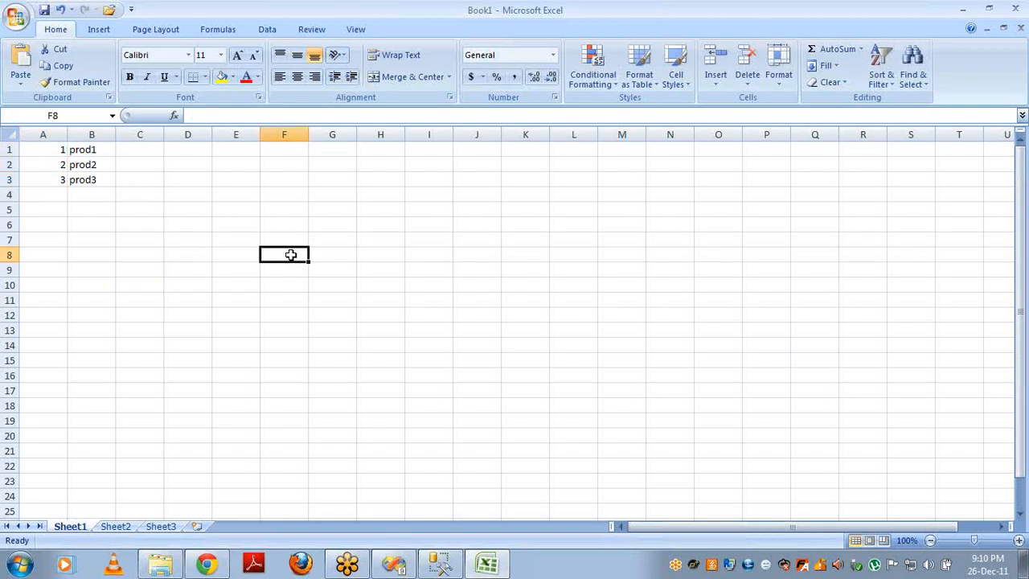
{"action": "type", "text": "1"}
{"action": "key", "text": "Tab"}
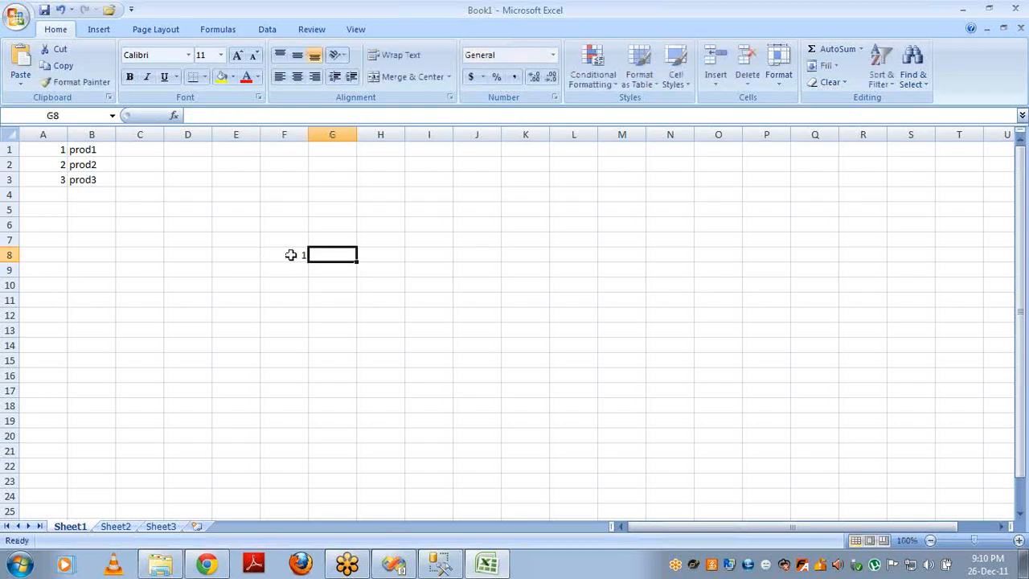
{"action": "type", "text": "100@"}
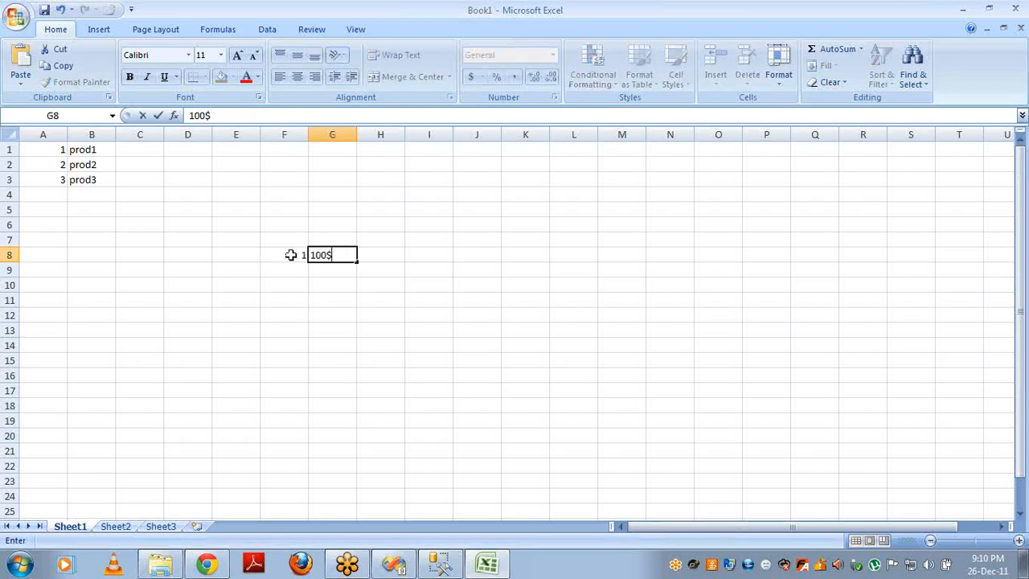
{"action": "key", "text": "Return"}
{"action": "key", "text": "Left"}
{"action": "type", "text": "1"}
{"action": "key", "text": "Tab"}
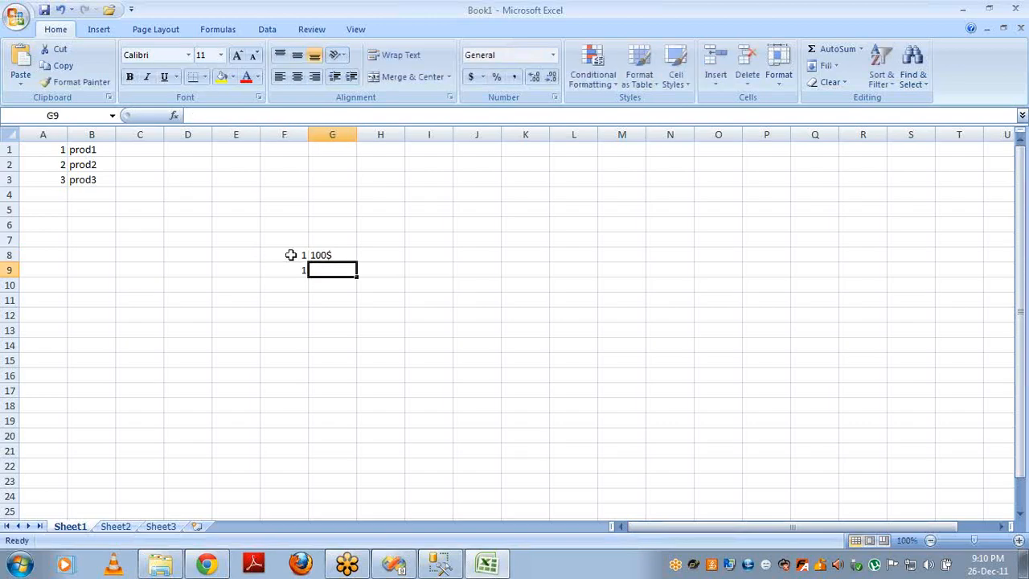
{"action": "type", "text": "200$"}
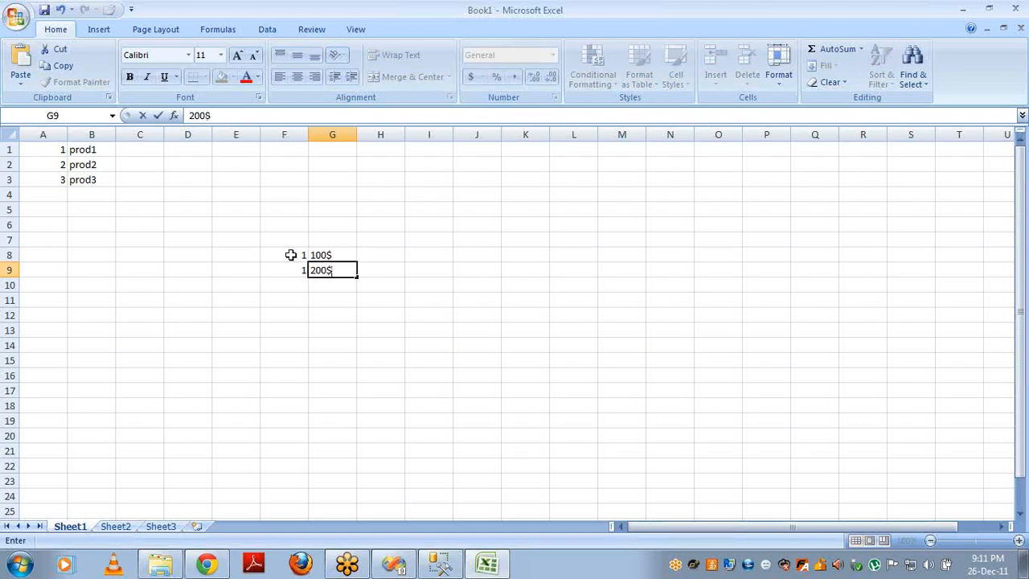
{"action": "key", "text": "Return"}
- Add two sales rows for key 2 in F10:G11, with the amounts 100 and 10
{"action": "key", "text": "Left"}
{"action": "type", "text": "2"}
{"action": "key", "text": "Tab"}
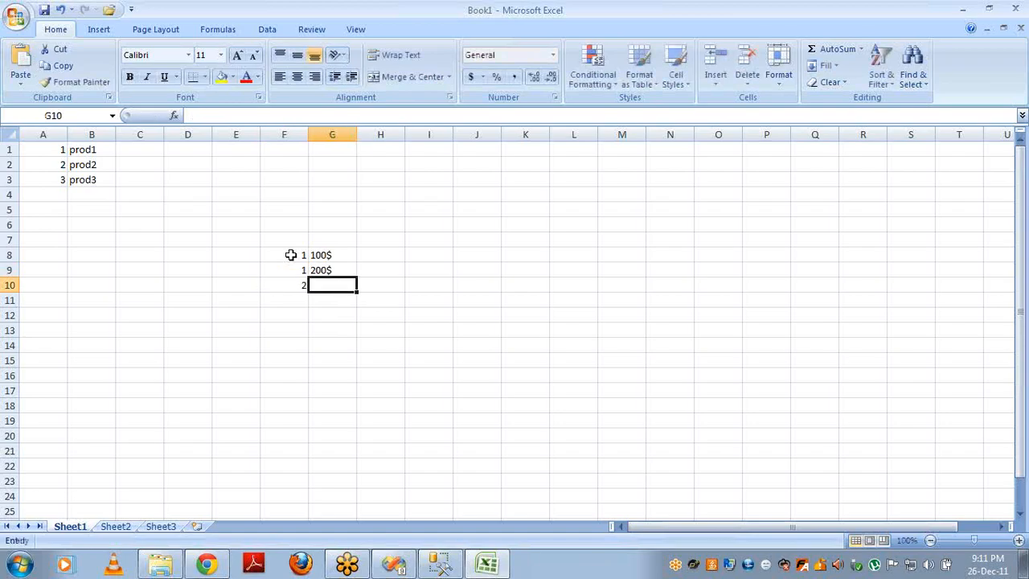
{"action": "type", "text": "100"}
{"action": "key", "text": "shift+Left"}
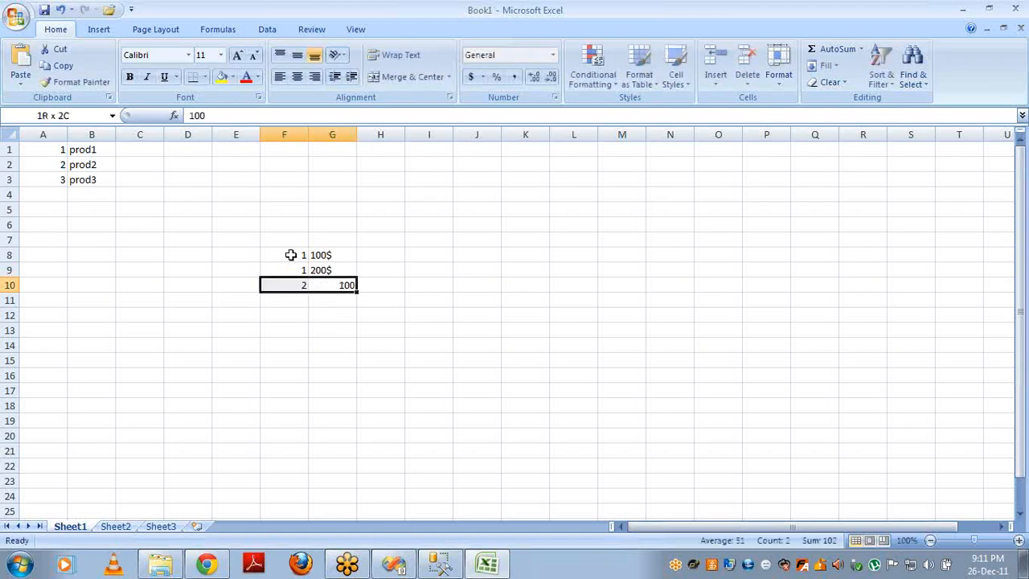
{"action": "key", "text": "Down"}
{"action": "key", "text": "Left"}
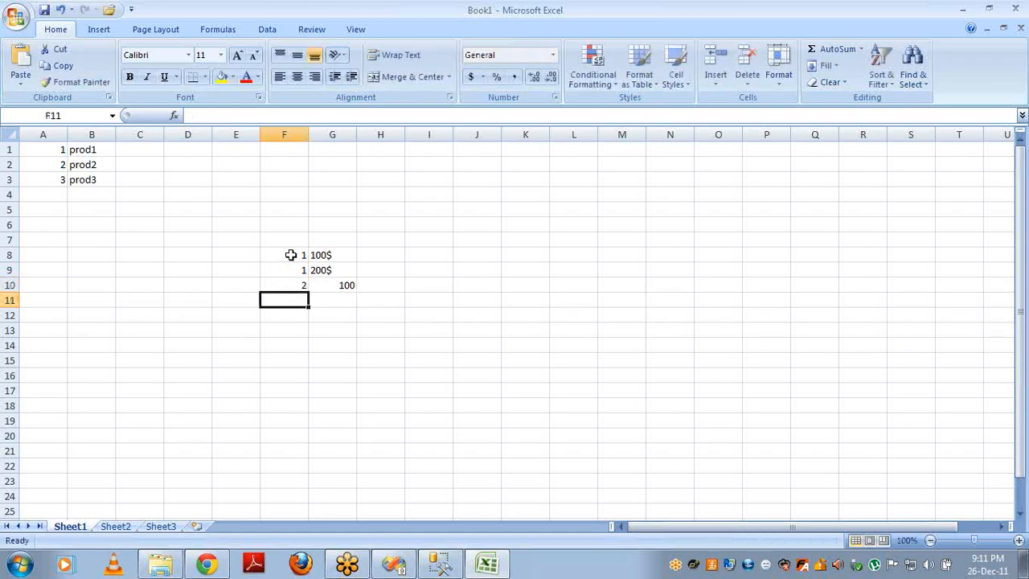
{"action": "type", "text": "2"}
{"action": "key", "text": "Right"}
{"action": "type", "text": "10"}
{"action": "key", "text": "Return"}
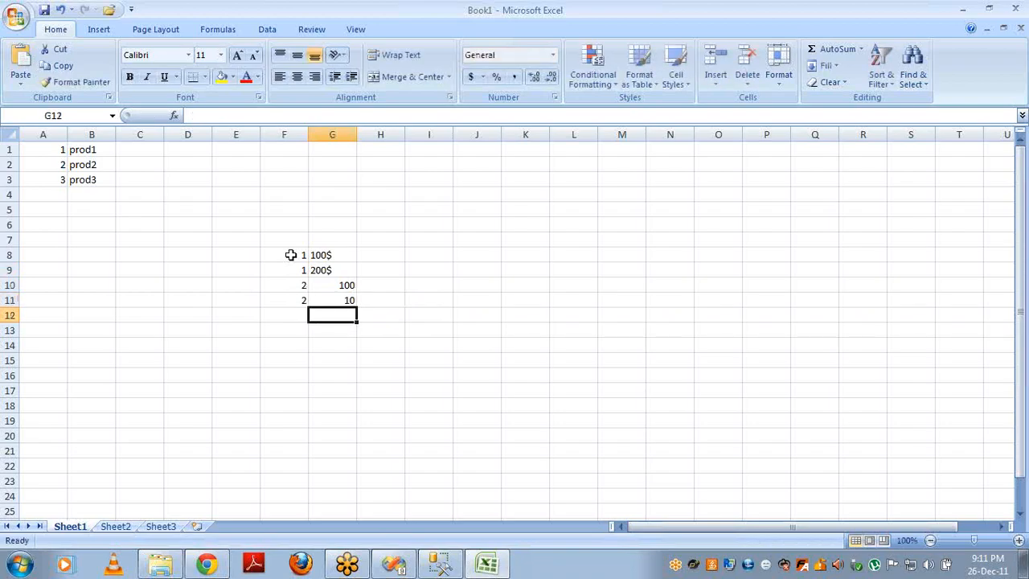
- Add sales rows in F12:G13 for key 2 with amount 5 and key 3 with amount 1000
{"action": "key", "text": "Left"}
{"action": "type", "text": "2"}
{"action": "key", "text": "Right"}
{"action": "type", "text": "5"}
{"action": "key", "text": "Return"}
{"action": "key", "text": "Left"}
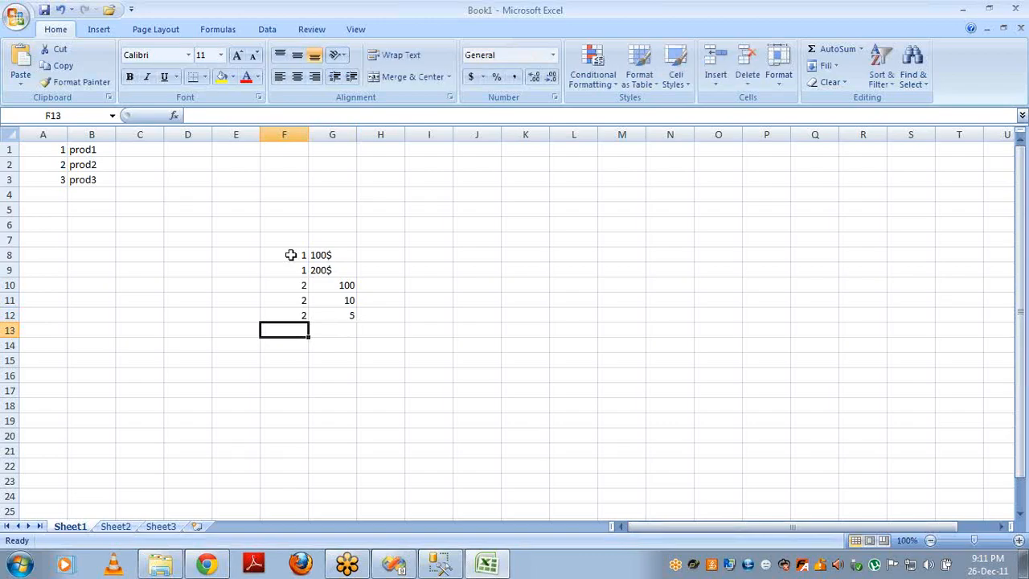
{"action": "type", "text": "3"}
{"action": "key", "text": "Right"}
{"action": "type", "text": "1000"}
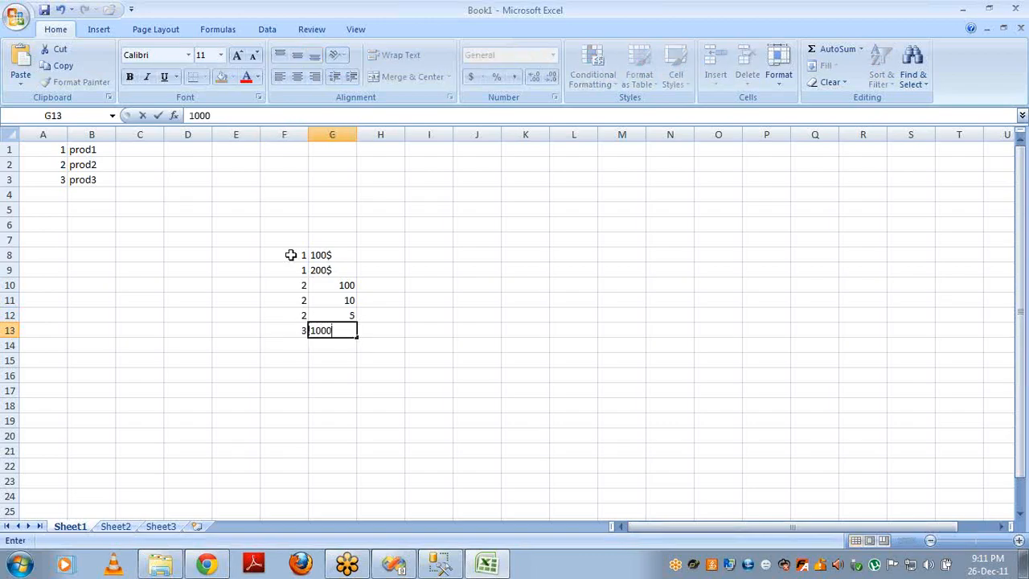
{"action": "key", "text": "Up"}
{"action": "key", "text": "Down"}
- Select the sales sample data in F8:G13 to point out the fact table's keys and amounts
{"action": "left_click", "coordinate": [296, 259]}
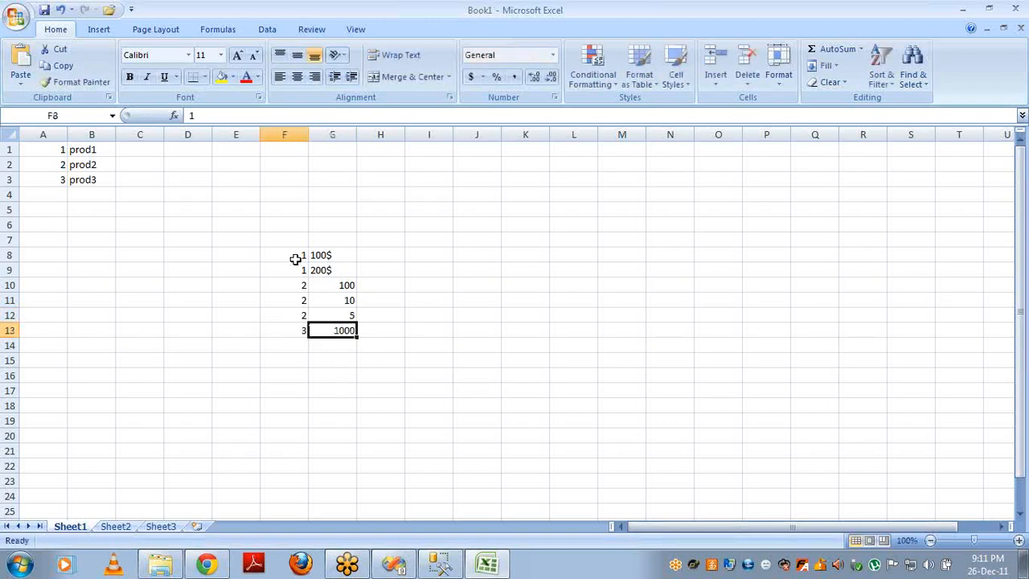
{"action": "key", "text": "shift+Down"}
{"action": "key", "text": "shift+Down"}
{"action": "key", "text": "shift+Down"}
{"action": "key", "text": "shift+Down"}
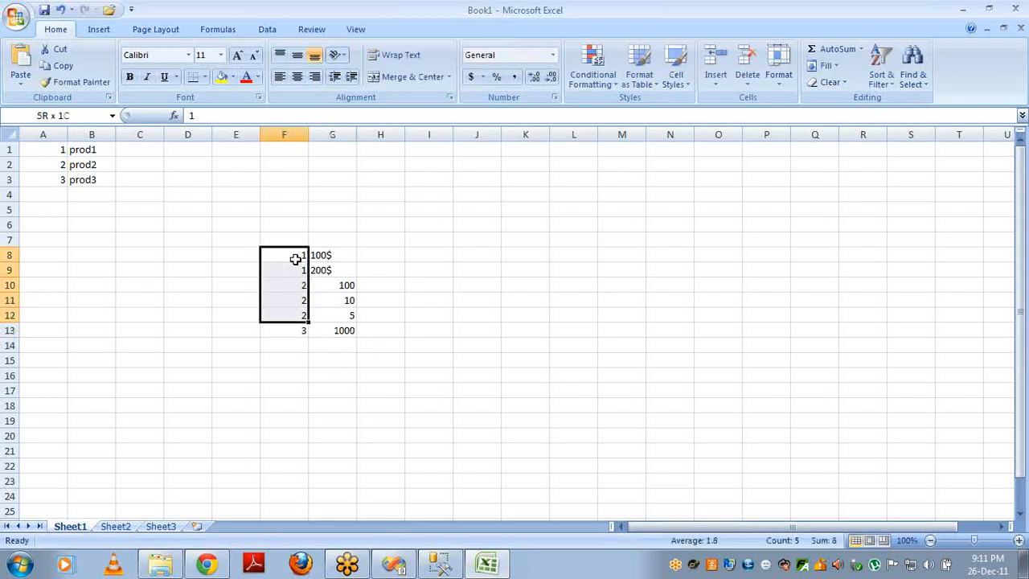
{"action": "key", "text": "shift+Down"}
{"action": "key", "text": "shift+Right"}
{"action": "key", "text": "shift+Right"}
{"action": "key", "text": "shift+Left"}
{"action": "key", "text": "shift+Left"}
{"action": "key", "text": "shift+Right"}
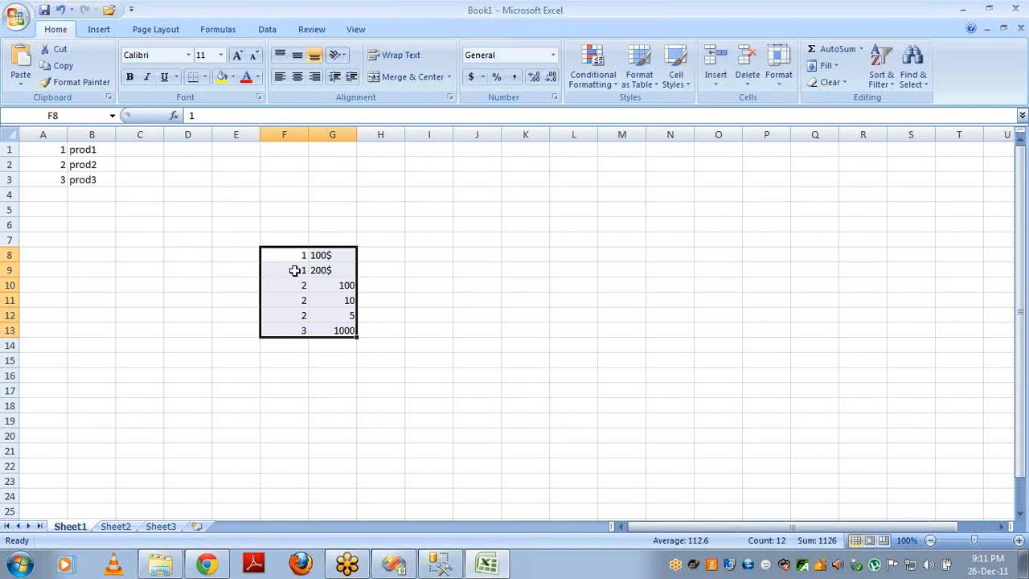
- Compare product key 1 and prod1 in row 1 with the matching sales rows in F8:G9
{"action": "left_click", "coordinate": [293, 270]}
{"action": "left_click", "coordinate": [93, 151]}
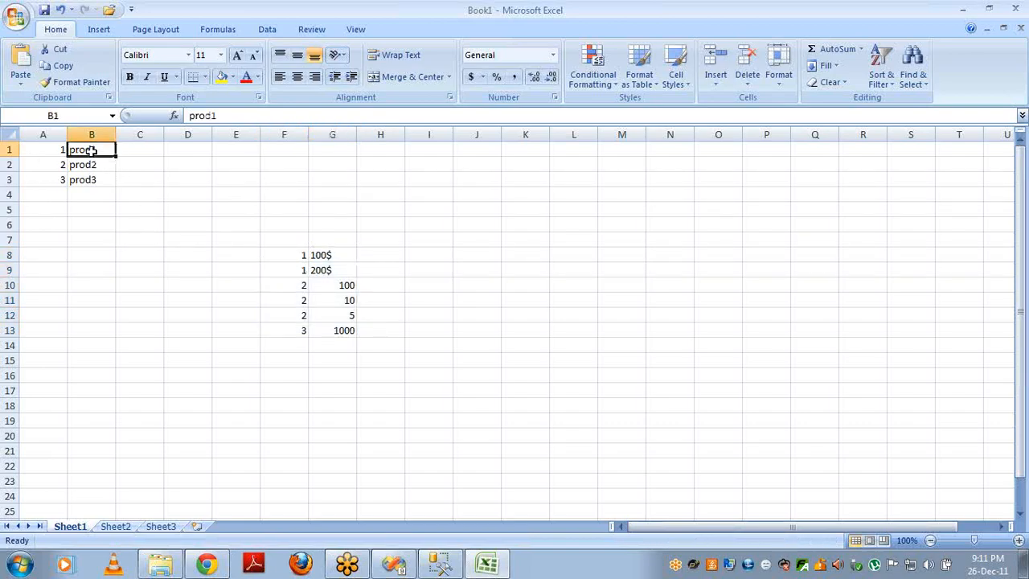
{"action": "left_click", "coordinate": [287, 275]}
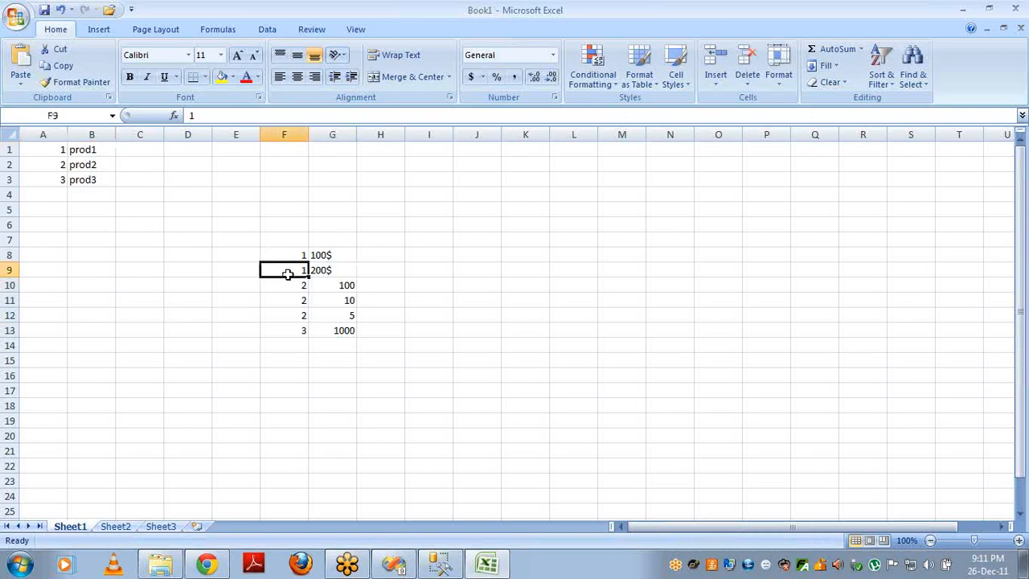
{"action": "left_click_drag", "start_coordinate": [288, 274], "coordinate": [273, 257]}
{"action": "key", "text": "shift+Right"}
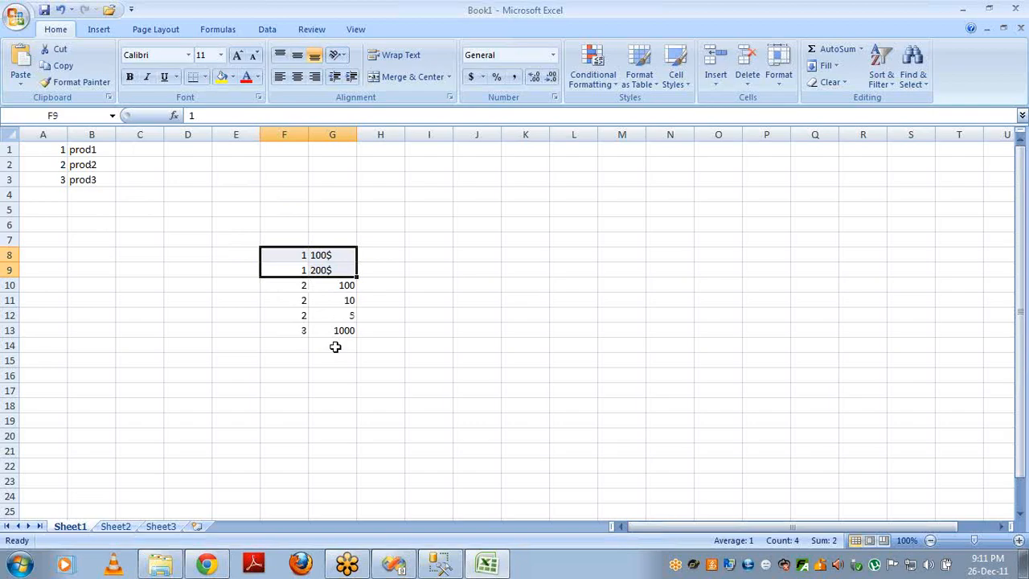
{"action": "left_click", "coordinate": [61, 151]}
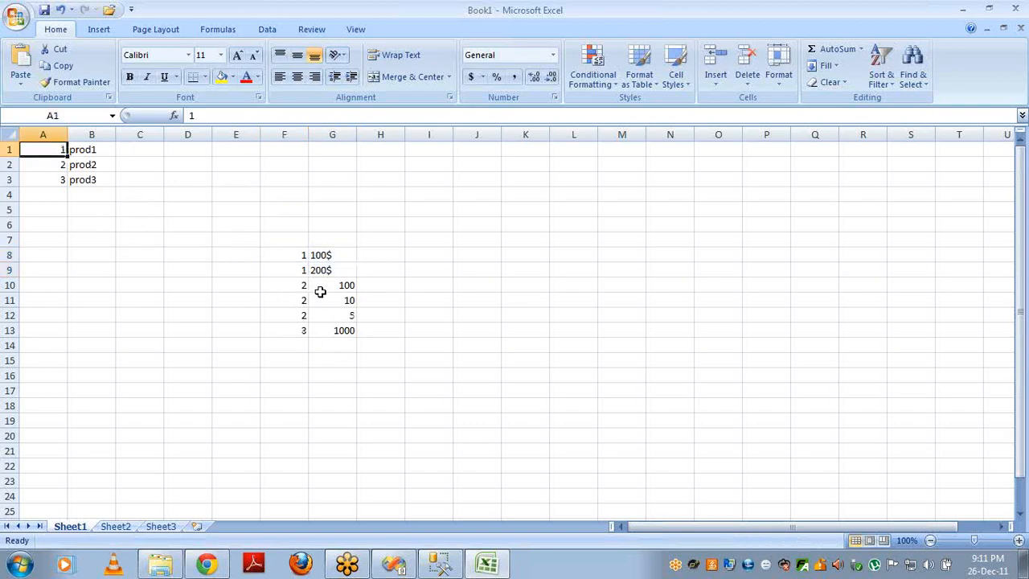
{"action": "left_click", "coordinate": [314, 269]}
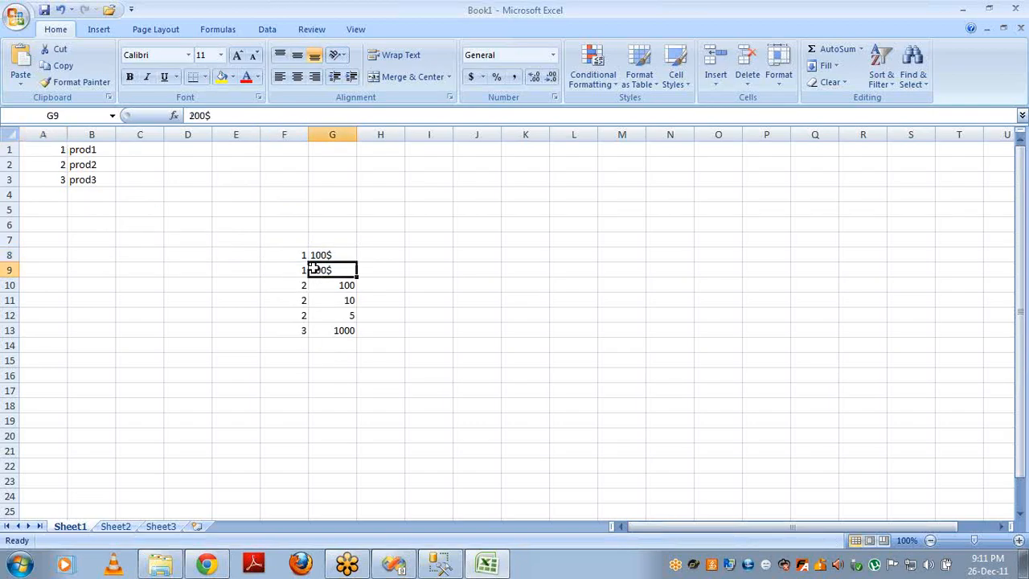
{"action": "left_click", "coordinate": [53, 150]}
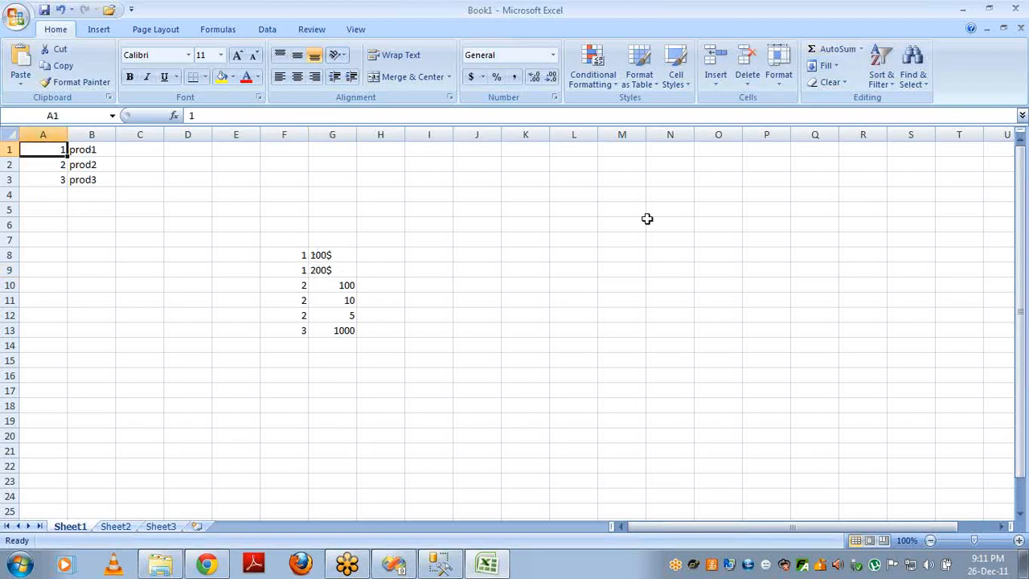
- Switch to Visual Studio and explore the data of the FactInternetSales table
{"action": "key", "text": "alt+Tab"}
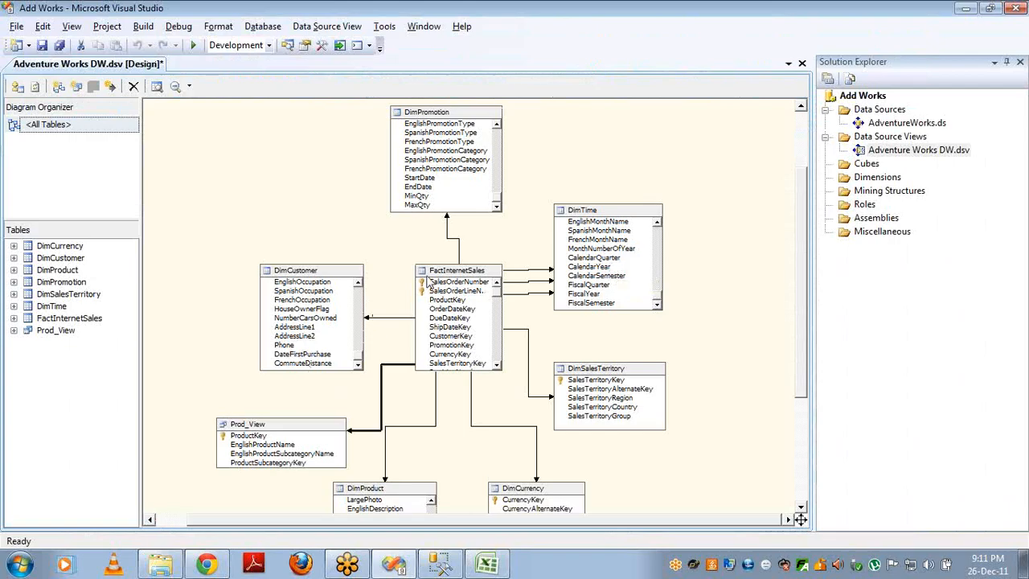
{"action": "left_click", "coordinate": [461, 274]}
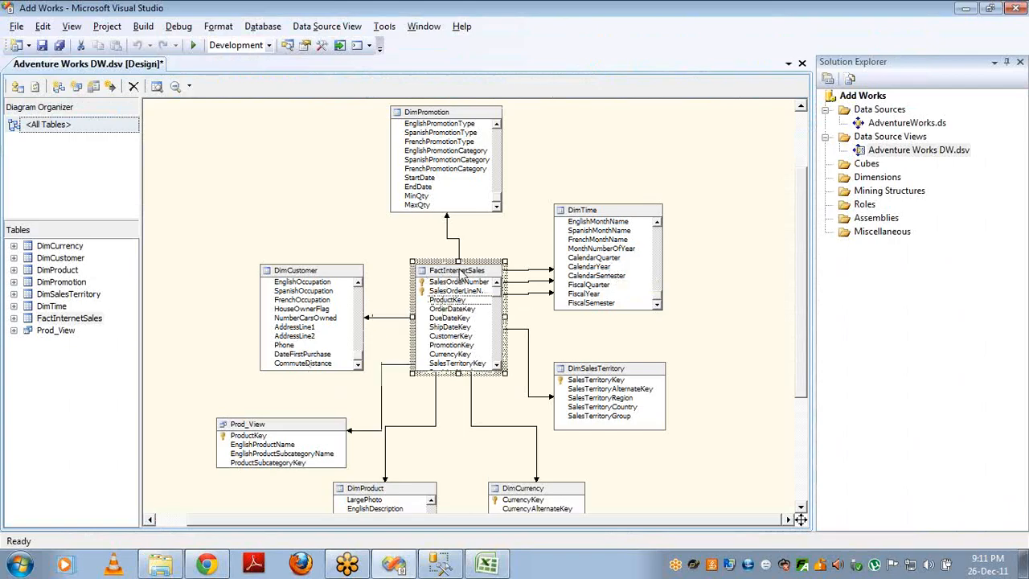
{"action": "left_click", "coordinate": [248, 436]}
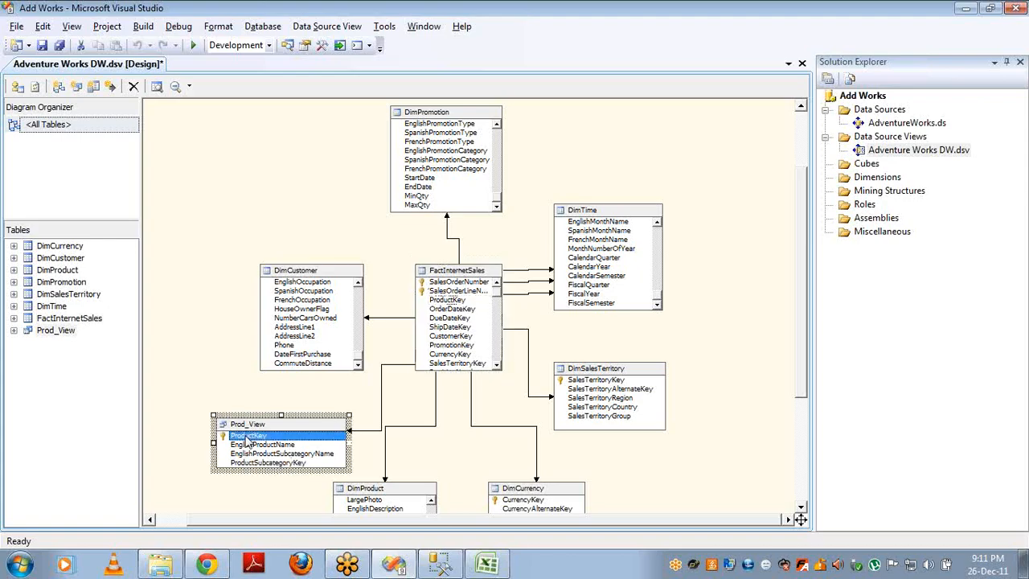
{"action": "right_click", "coordinate": [441, 278]}
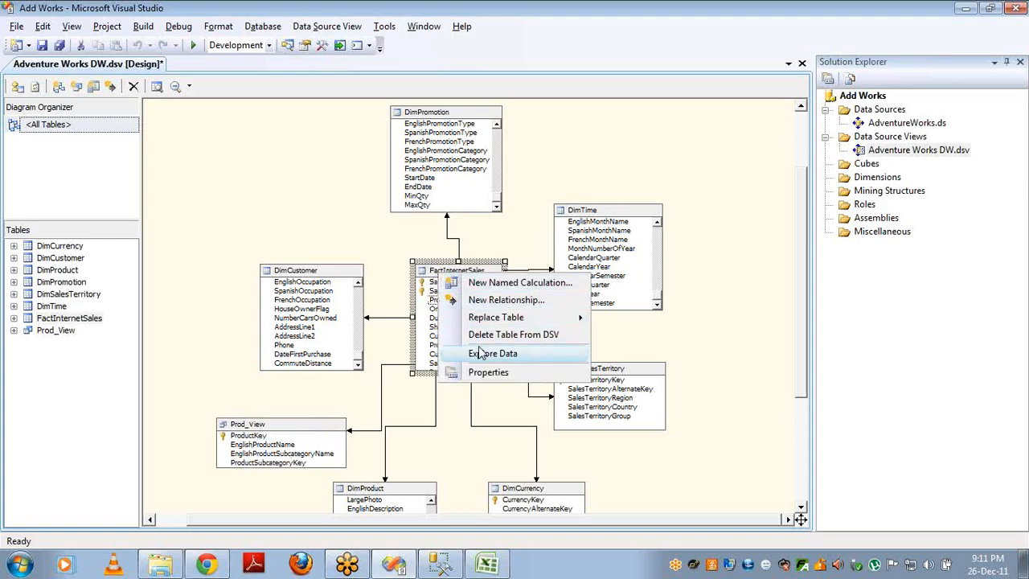
{"action": "left_click", "coordinate": [480, 353]}
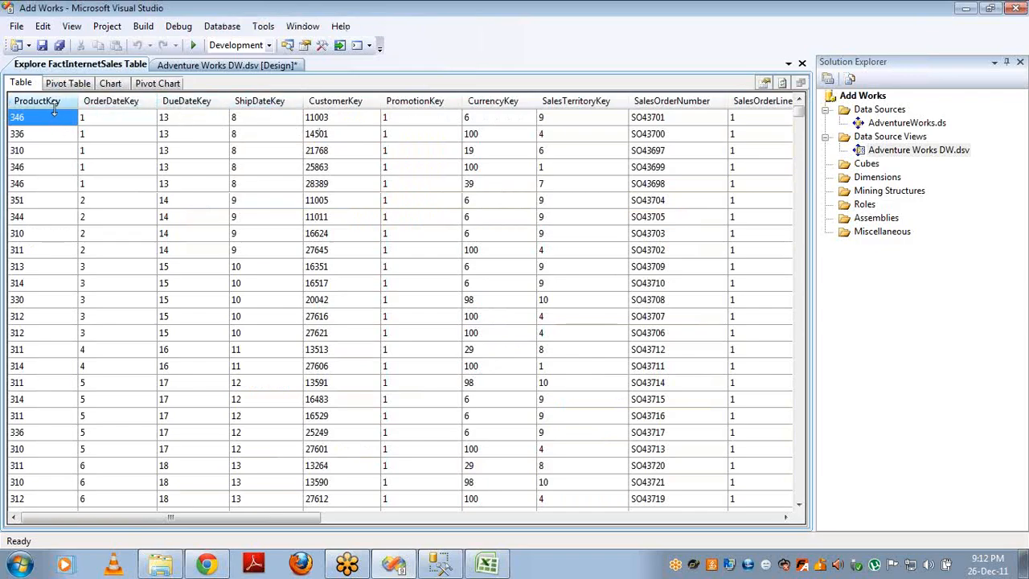
- Sort the FactInternetSales data by ProductKey and select the repeated key values down the column
{"action": "left_click", "coordinate": [55, 104]}
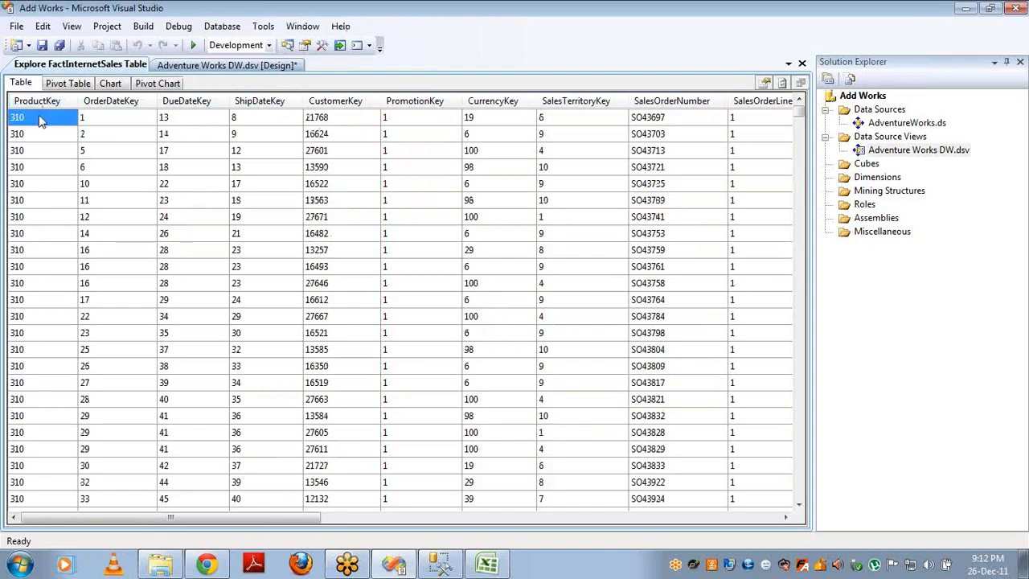
{"action": "key", "text": "shift+Down"}
{"action": "key", "text": "shift+Down"}
{"action": "key", "text": "shift+Down"}
{"action": "key", "text": "shift+Down"}
{"action": "key", "text": "shift+Down"}
{"action": "key", "text": "shift+Down"}
{"action": "key", "text": "shift+Down"}
{"action": "key", "text": "shift+Down"}
{"action": "key", "text": "shift+Down"}
{"action": "key", "text": "shift+Down"}
{"action": "key", "text": "shift+Down"}
{"action": "key", "text": "shift+Down"}
{"action": "key", "text": "shift+Down"}
{"action": "key", "text": "shift+Down"}
{"action": "key", "text": "shift+Down"}
{"action": "key", "text": "shift+Down"}
{"action": "key", "text": "shift+Down"}
{"action": "key", "text": "shift+Down"}
{"action": "key", "text": "shift+Down"}
{"action": "key", "text": "shift+Down"}
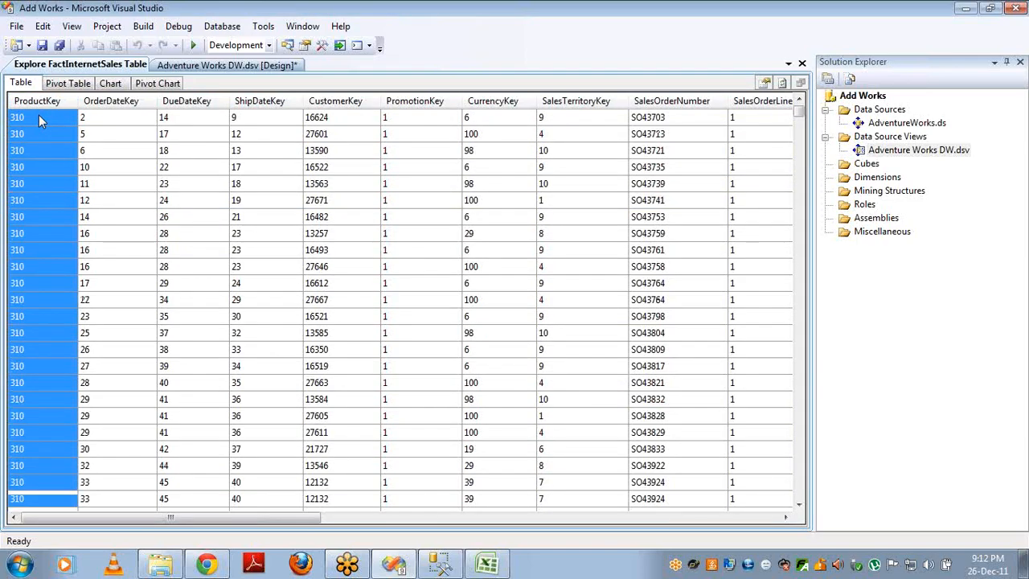
{"action": "key", "text": "shift+Down"}
{"action": "key", "text": "shift+Down"}
{"action": "key", "text": "shift+Down"}
{"action": "key", "text": "shift+Down"}
{"action": "key", "text": "shift+Down"}
{"action": "key", "text": "shift+Down"}
{"action": "key", "text": "shift+Down"}
{"action": "key", "text": "shift+Down"}
{"action": "key", "text": "shift+Down"}
{"action": "key", "text": "shift+Down"}
{"action": "key", "text": "shift+Down"}
{"action": "key", "text": "shift+Down"}
{"action": "key", "text": "shift+Down"}
{"action": "key", "text": "shift+Down"}
{"action": "key", "text": "shift+Down"}
{"action": "key", "text": "shift+Down"}
{"action": "key", "text": "shift+Down"}
{"action": "key", "text": "shift+Down"}
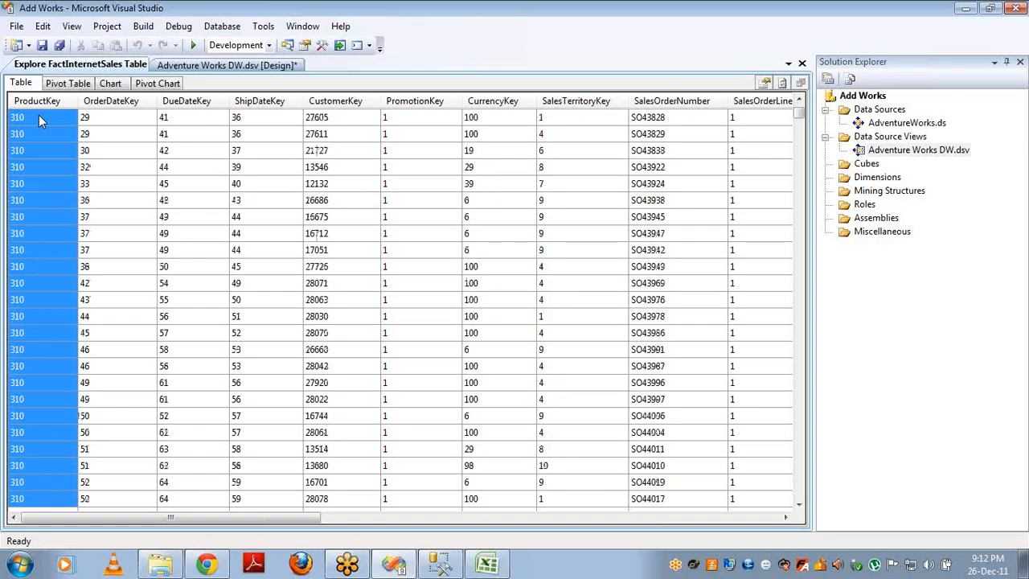
{"action": "key", "text": "shift+Down"}
{"action": "key", "text": "shift+Down"}
{"action": "key", "text": "shift+Down"}
{"action": "key", "text": "shift+Down"}
{"action": "key", "text": "shift+Down"}
{"action": "key", "text": "shift+Down"}
{"action": "key", "text": "shift+Down"}
{"action": "key", "text": "shift+Down"}
{"action": "key", "text": "shift+Down"}
{"action": "key", "text": "shift+Down"}
{"action": "key", "text": "shift+Down"}
{"action": "key", "text": "shift+Down"}
{"action": "key", "text": "shift+Down"}
{"action": "key", "text": "shift+Down"}
{"action": "key", "text": "shift+Down"}
{"action": "key", "text": "shift+Down"}
{"action": "key", "text": "shift+Down"}
{"action": "key", "text": "shift+Down"}
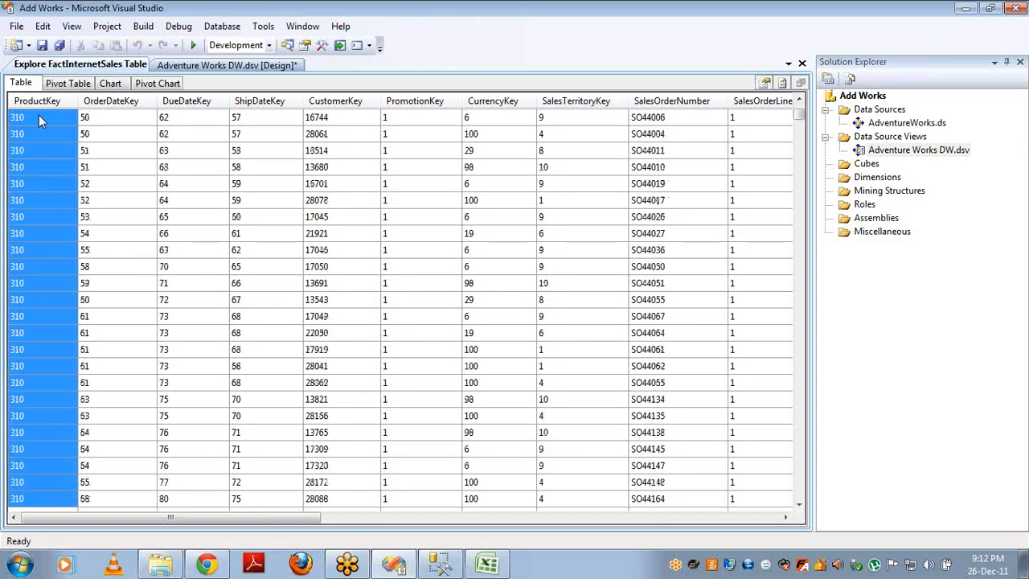
{"action": "key", "text": "shift+Down"}
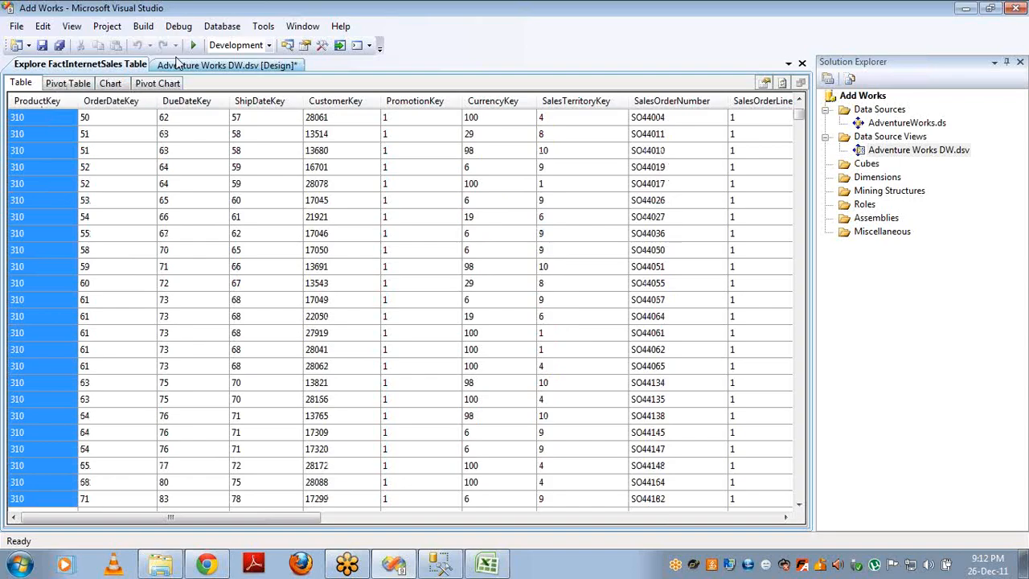
- Return to the Adventure Works DW data source view and explore the data of Prod_View
{"action": "left_click", "coordinate": [178, 67]}
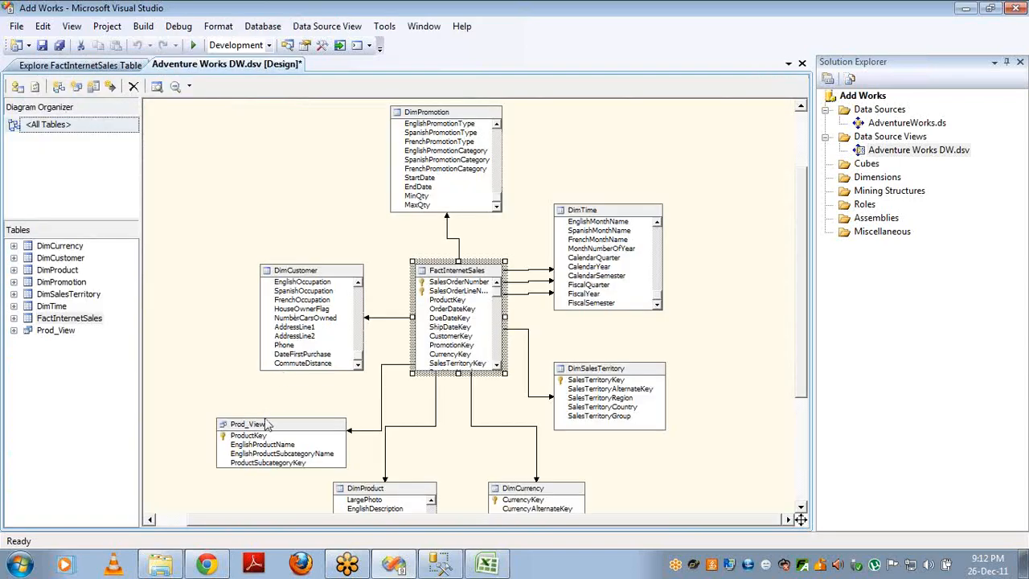
{"action": "left_click", "coordinate": [269, 425]}
{"action": "right_click", "coordinate": [268, 421]}
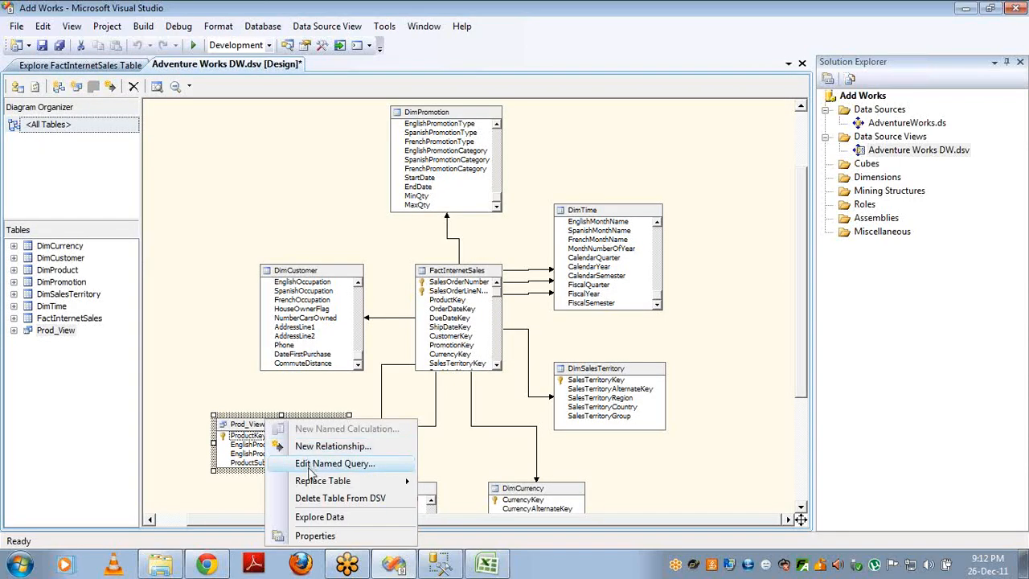
{"action": "left_click", "coordinate": [307, 517]}
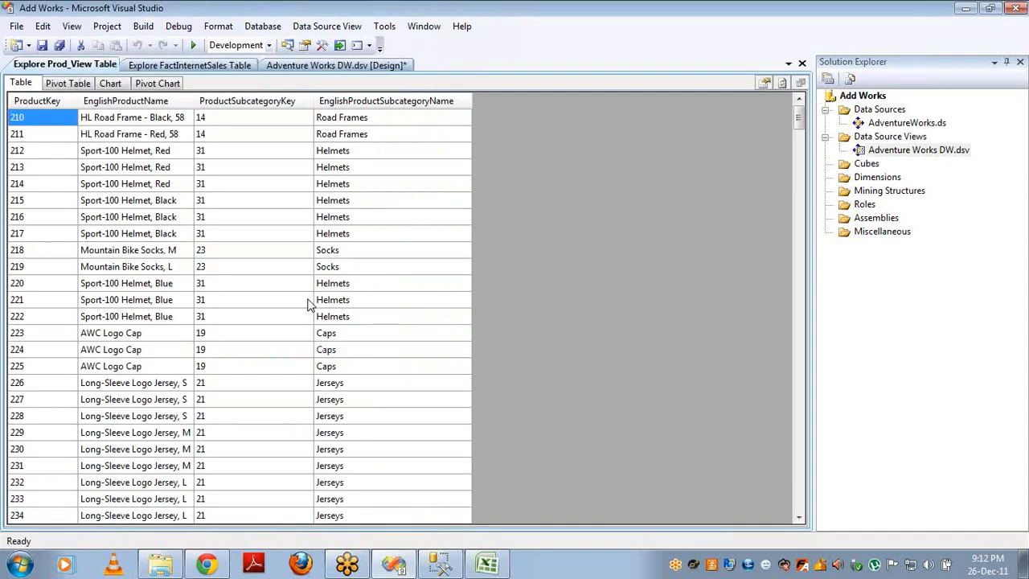
- Find product key 310 in the Prod_View data and select its English product name
{"action": "left_click", "coordinate": [46, 286]}
{"action": "key", "text": "Down"}
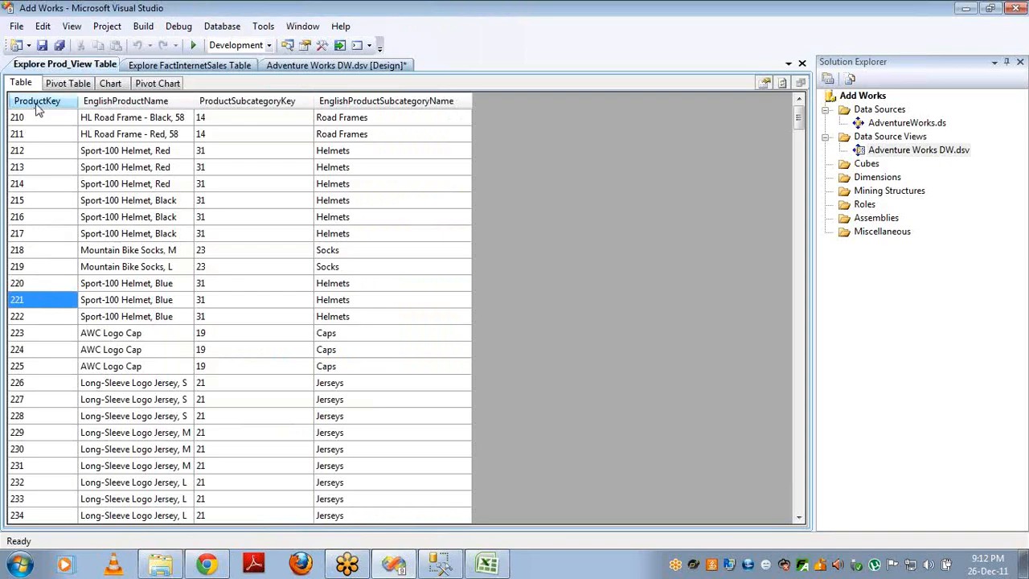
{"action": "left_click", "coordinate": [43, 204]}
{"action": "key", "text": "Down"}
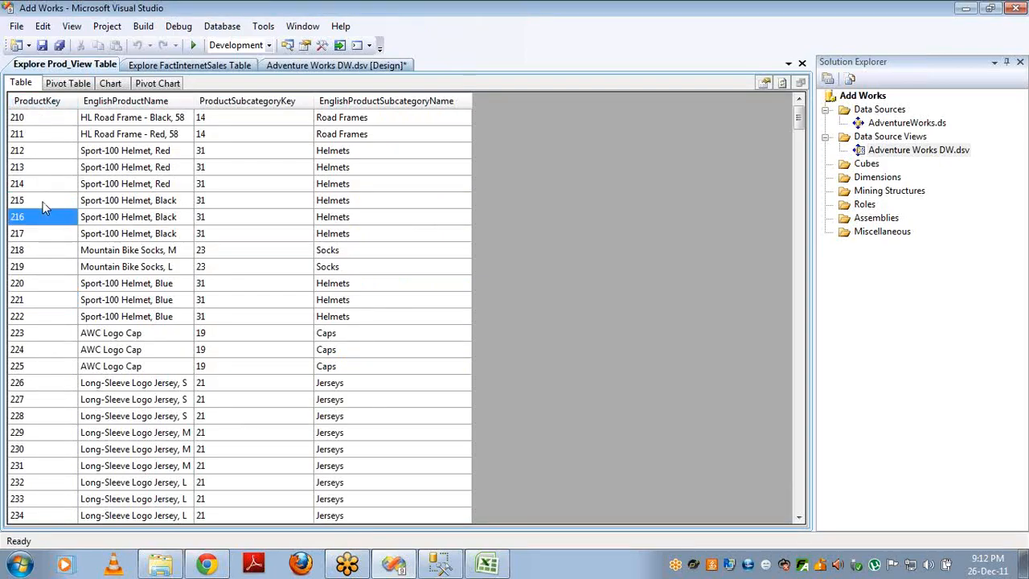
{"action": "key", "text": "Down"}
{"action": "key", "text": "Down"}
{"action": "key", "text": "Down"}
{"action": "key", "text": "Down"}
{"action": "key", "text": "Down"}
{"action": "key", "text": "Down"}
{"action": "key", "text": "Down"}
{"action": "key", "text": "Down"}
{"action": "key", "text": "Down"}
{"action": "key", "text": "Down"}
{"action": "key", "text": "Down"}
{"action": "key", "text": "Down"}
{"action": "key", "text": "Down"}
{"action": "key", "text": "Down"}
{"action": "key", "text": "Down"}
{"action": "key", "text": "Down"}
{"action": "key", "text": "Down"}
{"action": "key", "text": "Down"}
{"action": "key", "text": "Down"}
{"action": "key", "text": "Down"}
{"action": "key", "text": "Down"}
{"action": "key", "text": "Down"}
{"action": "key", "text": "Down"}
{"action": "key", "text": "Down"}
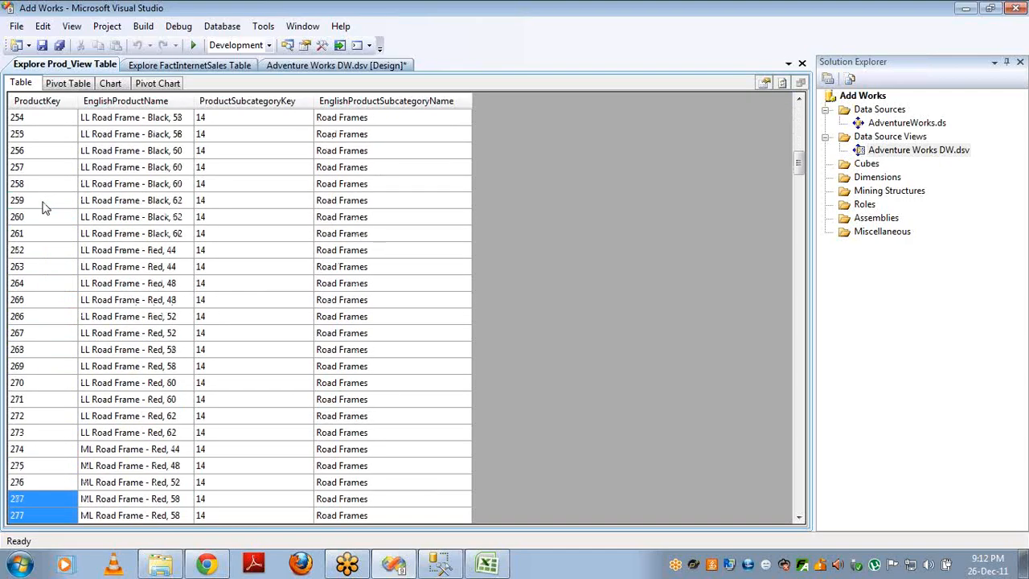
{"action": "key", "text": "Down"}
{"action": "key", "text": "Down"}
{"action": "key", "text": "Down"}
{"action": "key", "text": "Down"}
{"action": "key", "text": "Down"}
{"action": "key", "text": "Down"}
{"action": "key", "text": "Down"}
{"action": "key", "text": "Up"}
{"action": "key", "text": "Up"}
{"action": "key", "text": "Up"}
{"action": "key", "text": "Up"}
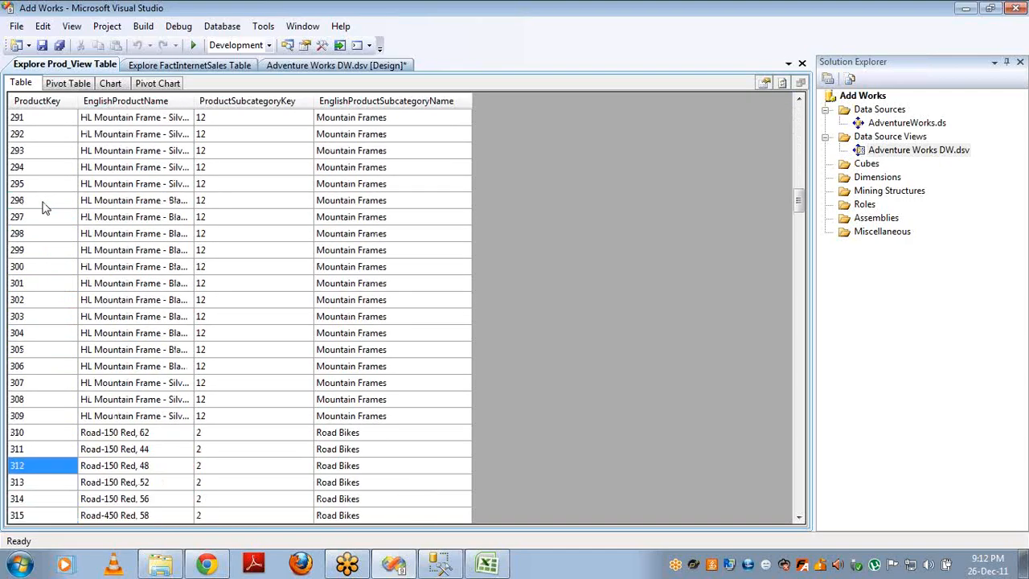
{"action": "key", "text": "Right"}
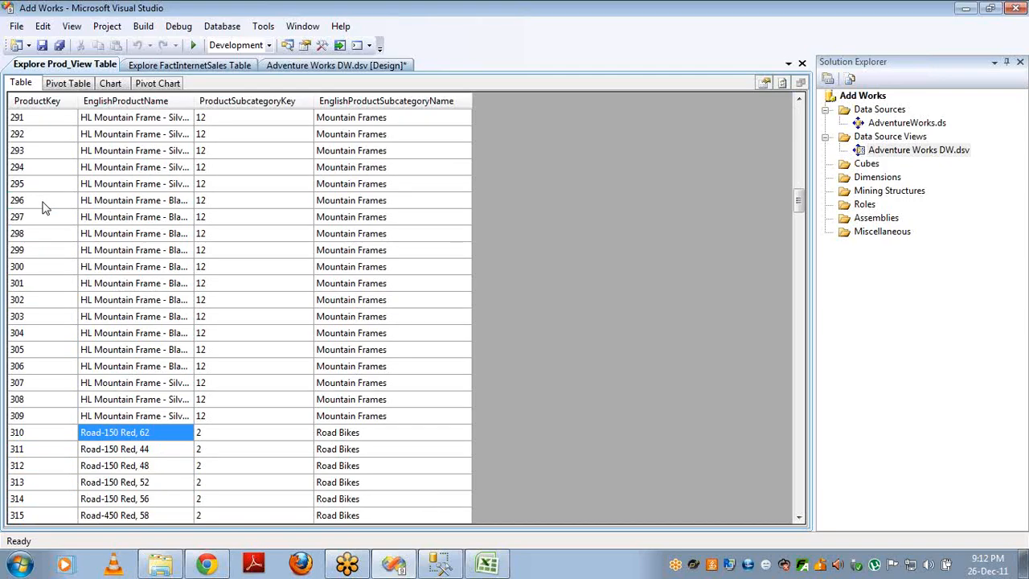
- Return to the FactInternetSales data and select the SalesAmount values in the rows for product 310
{"action": "left_click", "coordinate": [152, 69]}
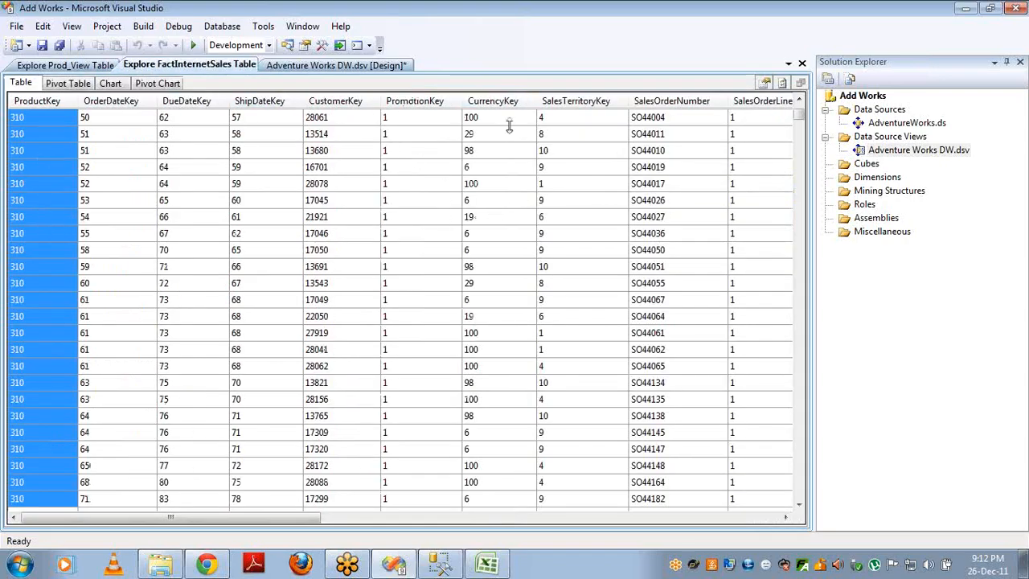
{"action": "left_click", "coordinate": [675, 118]}
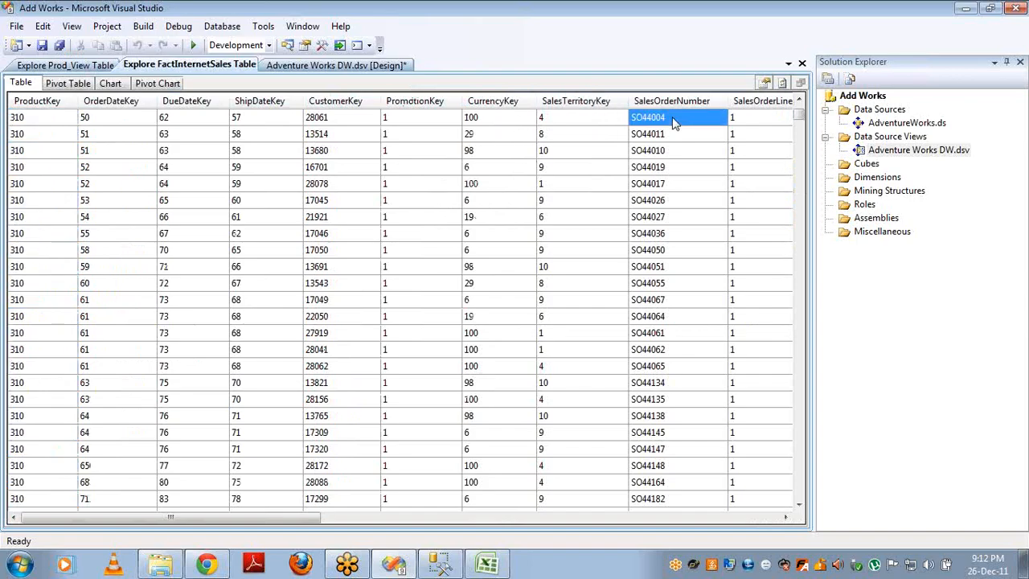
{"action": "key", "text": "Right"}
{"action": "key", "text": "Right"}
{"action": "key", "text": "Right"}
{"action": "key", "text": "Right"}
{"action": "key", "text": "Right"}
{"action": "key", "text": "Right"}
{"action": "key", "text": "Right"}
{"action": "key", "text": "Right"}
{"action": "key", "text": "Right"}
{"action": "key", "text": "Right"}
{"action": "key", "text": "shift+Down"}
{"action": "key", "text": "shift+Down"}
{"action": "key", "text": "shift+Down"}
{"action": "key", "text": "shift+Down"}
{"action": "key", "text": "shift+Down"}
{"action": "key", "text": "shift+Down"}
{"action": "key", "text": "shift+Down"}
{"action": "key", "text": "shift+Down"}
{"action": "key", "text": "shift+Down"}
{"action": "key", "text": "shift+Down"}
{"action": "key", "text": "shift+Down"}
{"action": "key", "text": "shift+Down"}
{"action": "key", "text": "shift+Down"}
{"action": "key", "text": "shift+Down"}
{"action": "key", "text": "shift+Down"}
{"action": "key", "text": "shift+Down"}
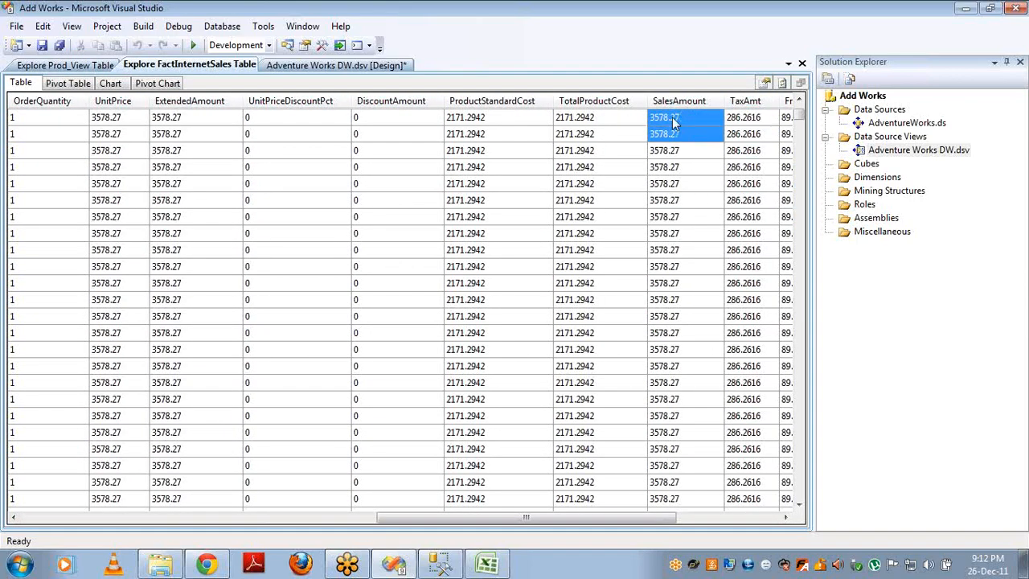
- Extend the SalesAmount selection down through the following rows of the FactInternetSales data
{"action": "key", "text": "shift+Down"}
{"action": "key", "text": "shift+Down"}
{"action": "key", "text": "shift+Down"}
{"action": "key", "text": "shift+Down"}
{"action": "key", "text": "shift+Down"}
{"action": "key", "text": "shift+Down"}
{"action": "key", "text": "shift+Down"}
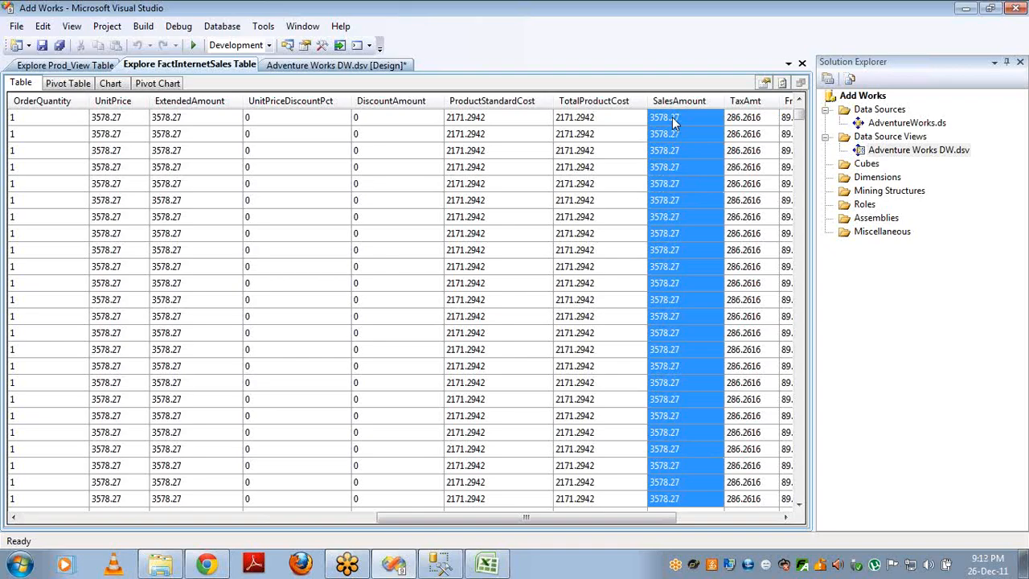
- Close the FactInternetSales and Prod_View data explorations and clear the table selection in the data source view diagram
{"action": "left_click", "coordinate": [802, 63]}
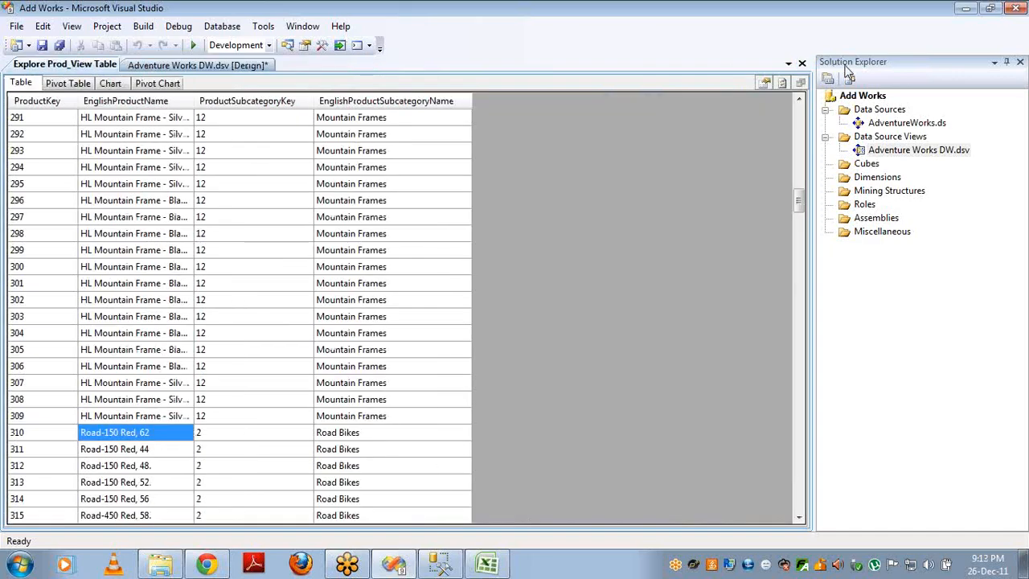
{"action": "left_click", "coordinate": [802, 62]}
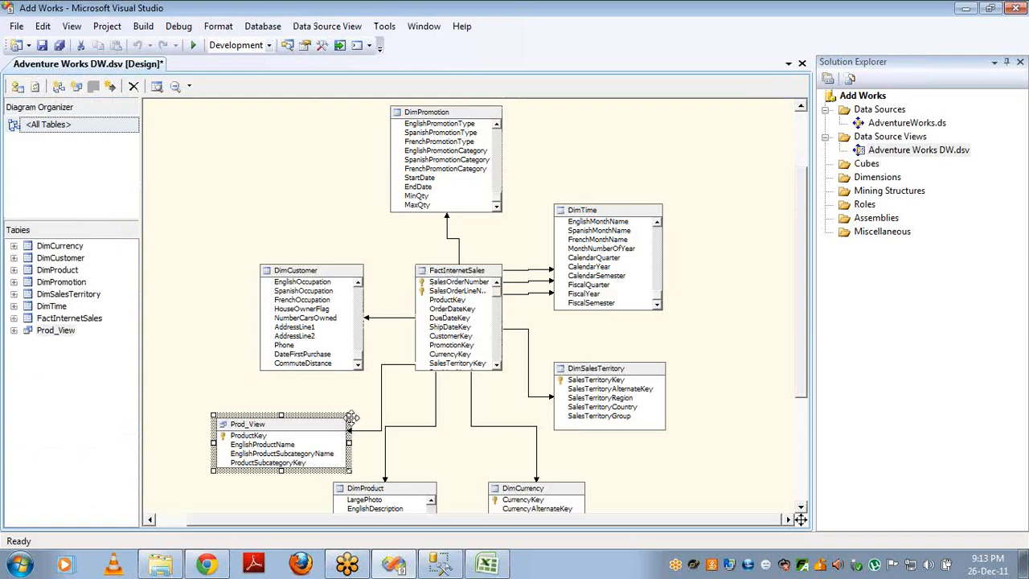
{"action": "left_click", "coordinate": [366, 420]}
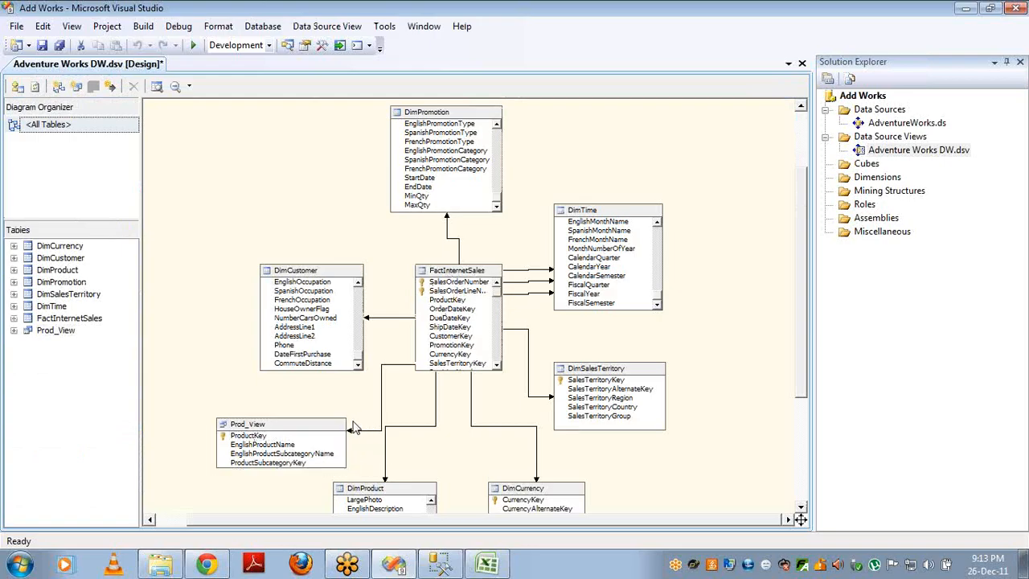
{"action": "left_click_drag", "start_coordinate": [344, 440], "coordinate": [341, 450]}
{"action": "left_click_drag", "start_coordinate": [339, 444], "coordinate": [340, 444]}
{"action": "left_click", "coordinate": [359, 422]}
- Set the friendly name of the FactInternetSales table to Sales Data in its properties
{"action": "right_click", "coordinate": [253, 201]}
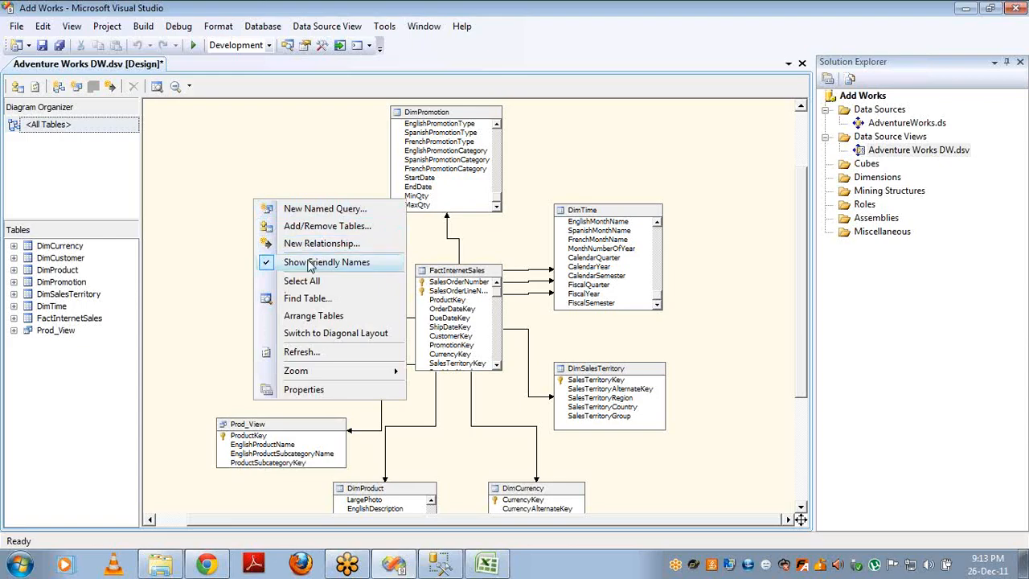
{"action": "left_click", "coordinate": [447, 274]}
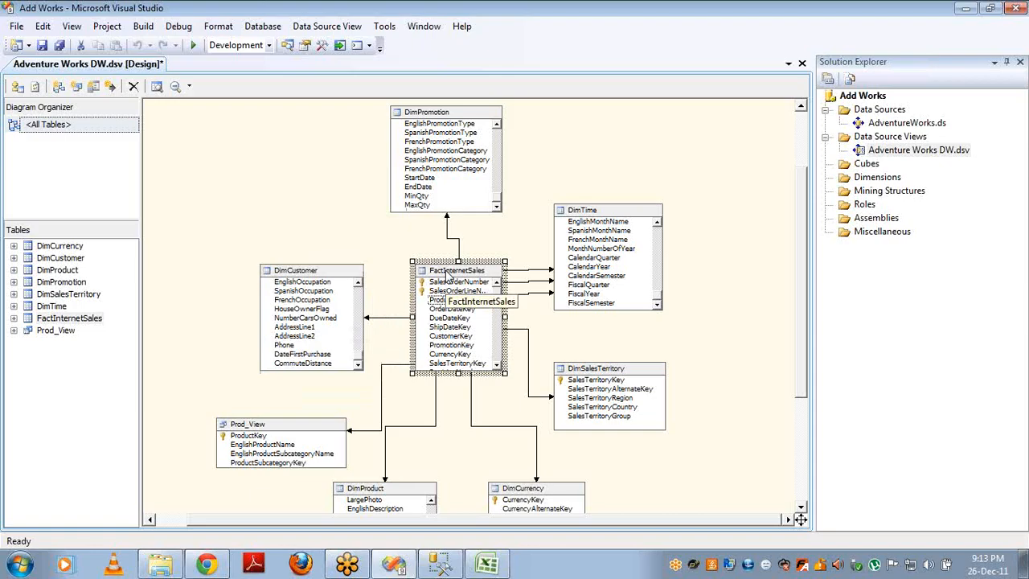
{"action": "key", "text": "F4"}
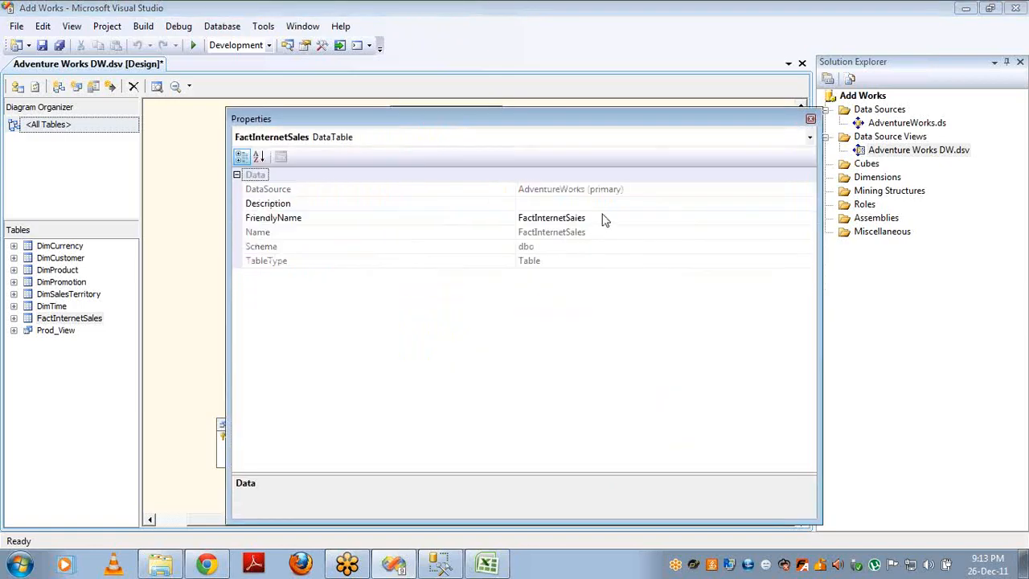
{"action": "left_click", "coordinate": [603, 214]}
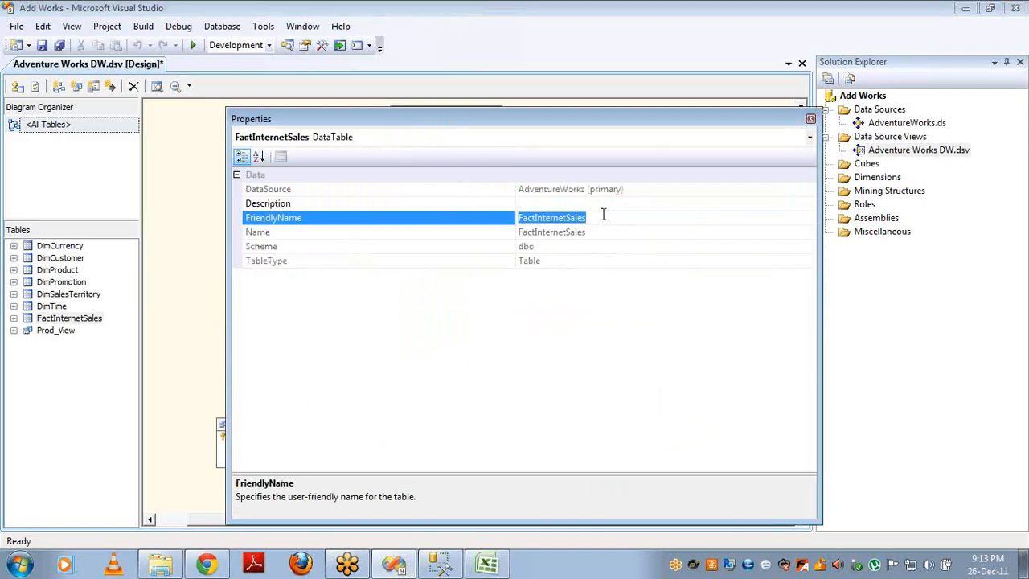
{"action": "type", "text": "Sales Data"}
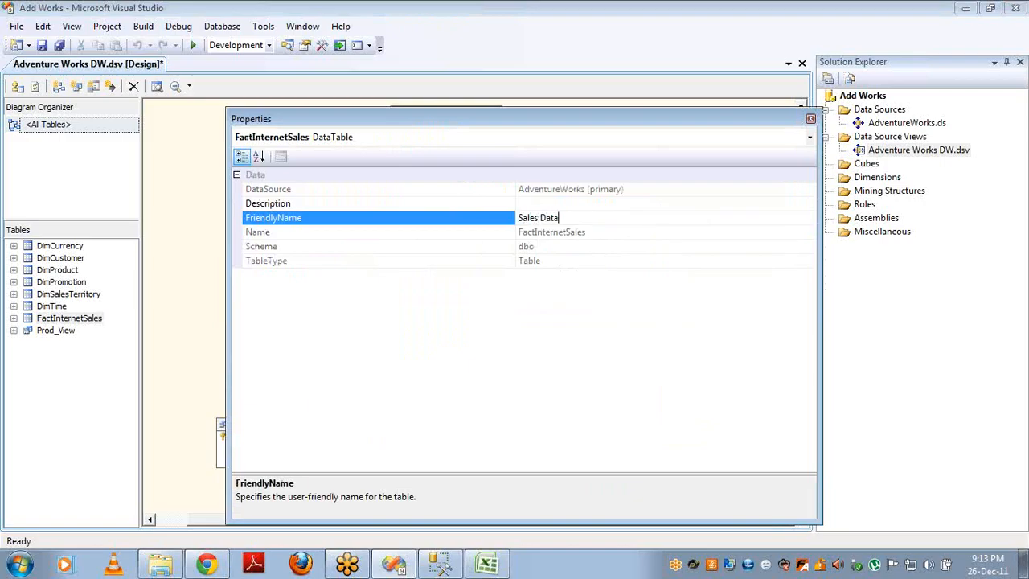
{"action": "left_click", "coordinate": [811, 120]}
{"action": "left_click", "coordinate": [270, 204]}
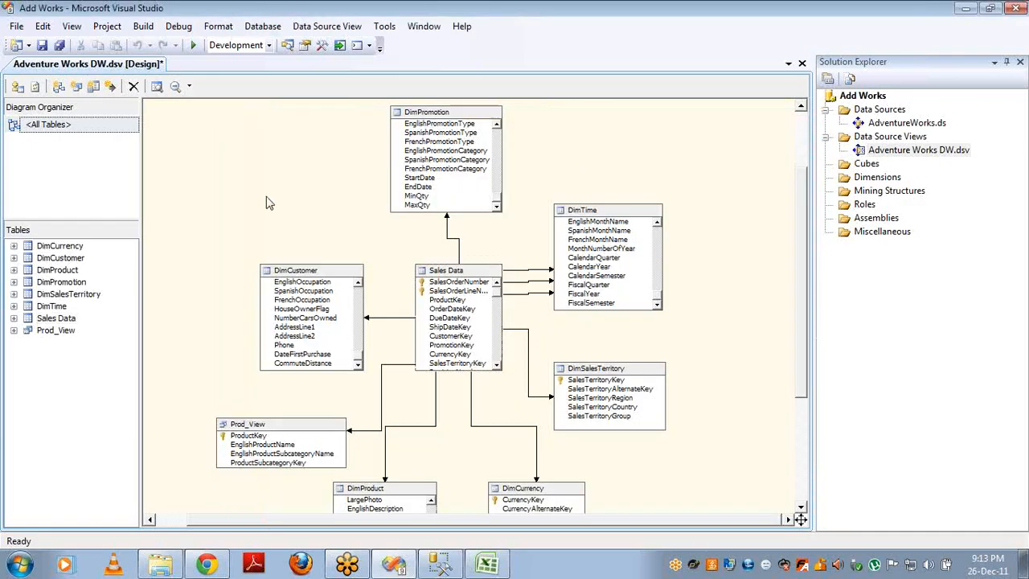
- Turn off friendly names in the diagram to compare the original table names, and turn them back on
{"action": "right_click", "coordinate": [270, 204]}
{"action": "left_click", "coordinate": [316, 263]}
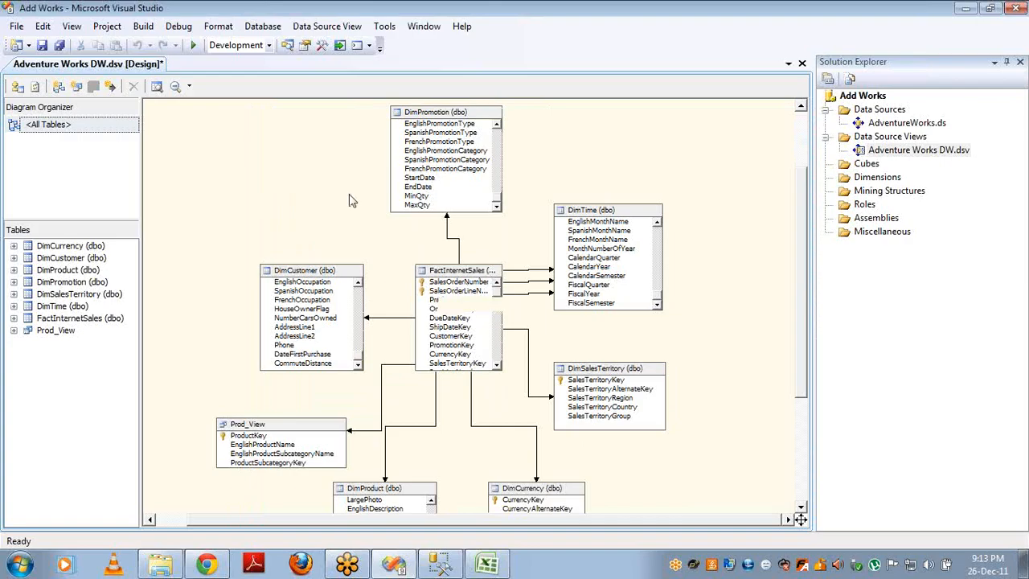
{"action": "right_click", "coordinate": [249, 139]}
{"action": "left_click", "coordinate": [287, 201]}
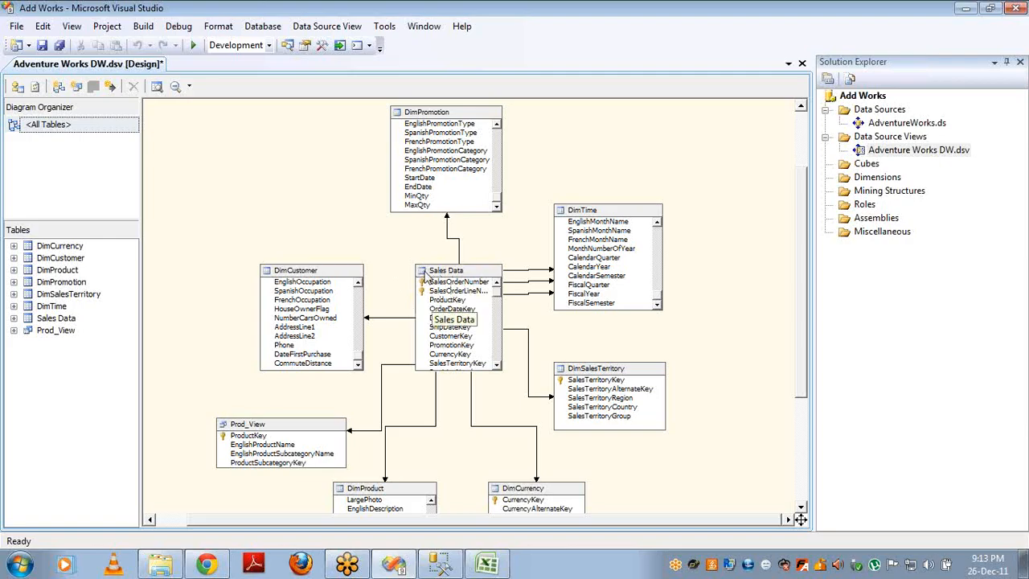
- Select all tables in the diagram and clear the selection again
{"action": "right_click", "coordinate": [238, 171]}
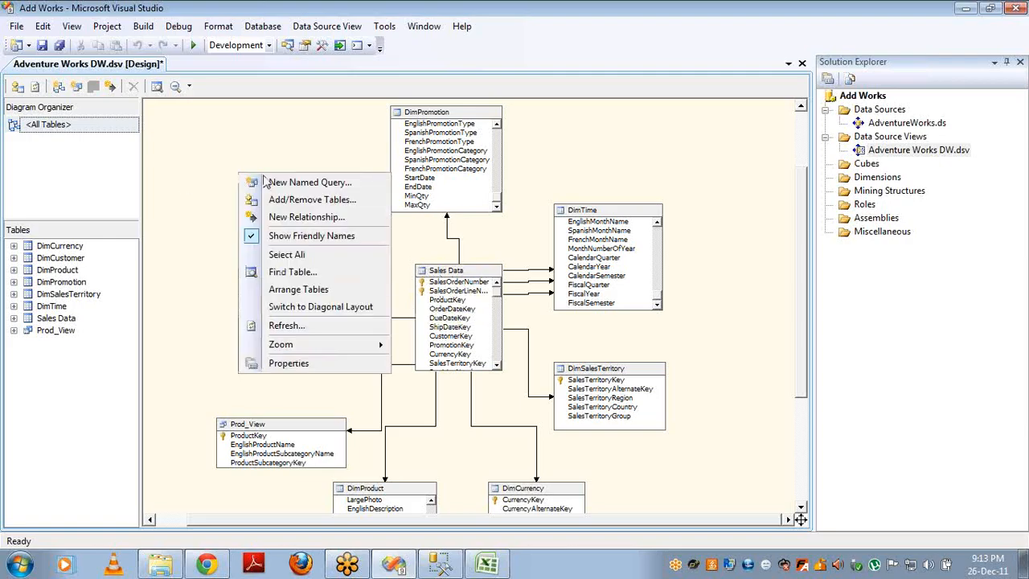
{"action": "left_click", "coordinate": [281, 255]}
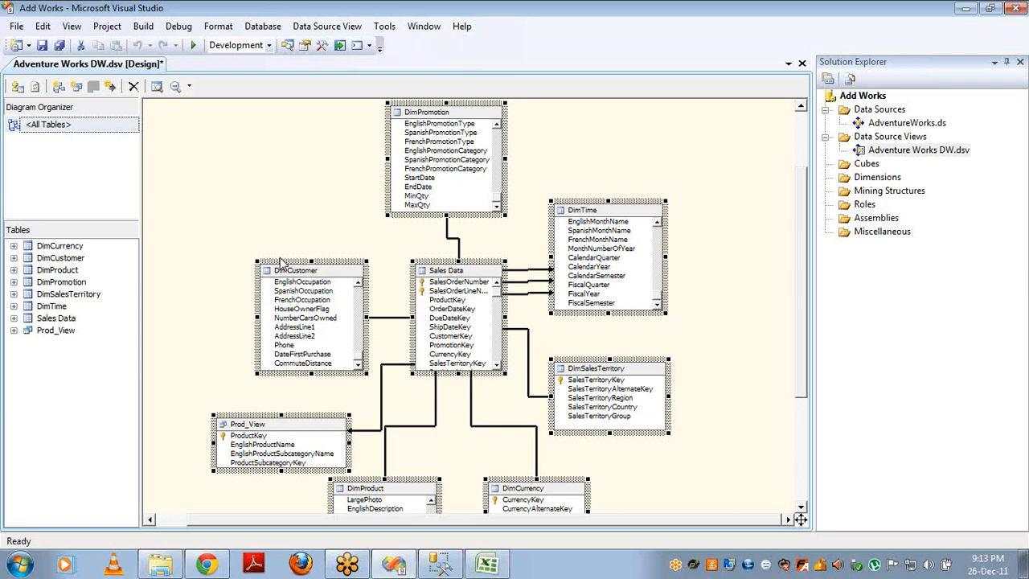
{"action": "left_click", "coordinate": [246, 166]}
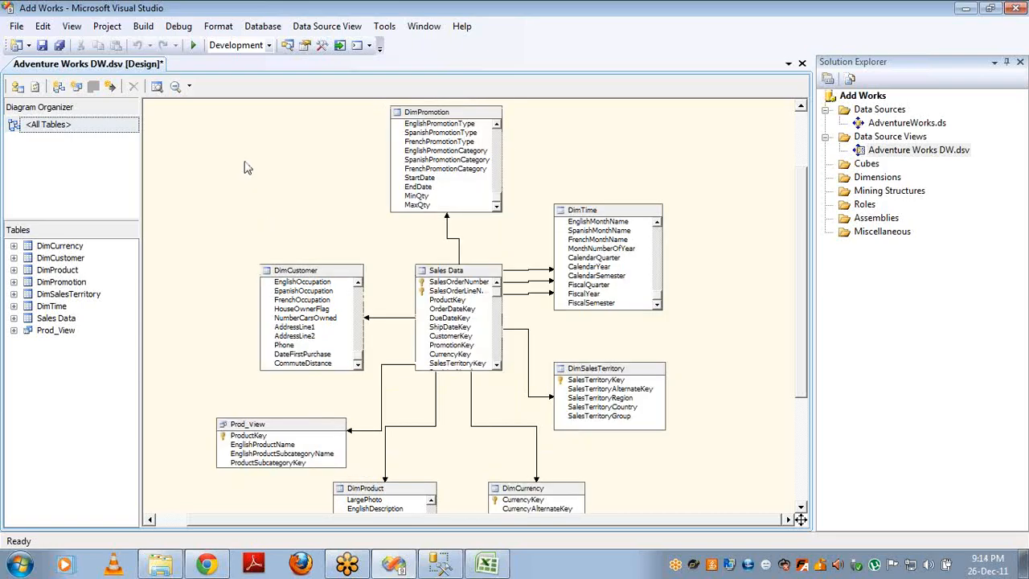
- Locate the DimTime table in the diagram using Find Table
{"action": "right_click", "coordinate": [246, 166]}
{"action": "left_click", "coordinate": [304, 270]}
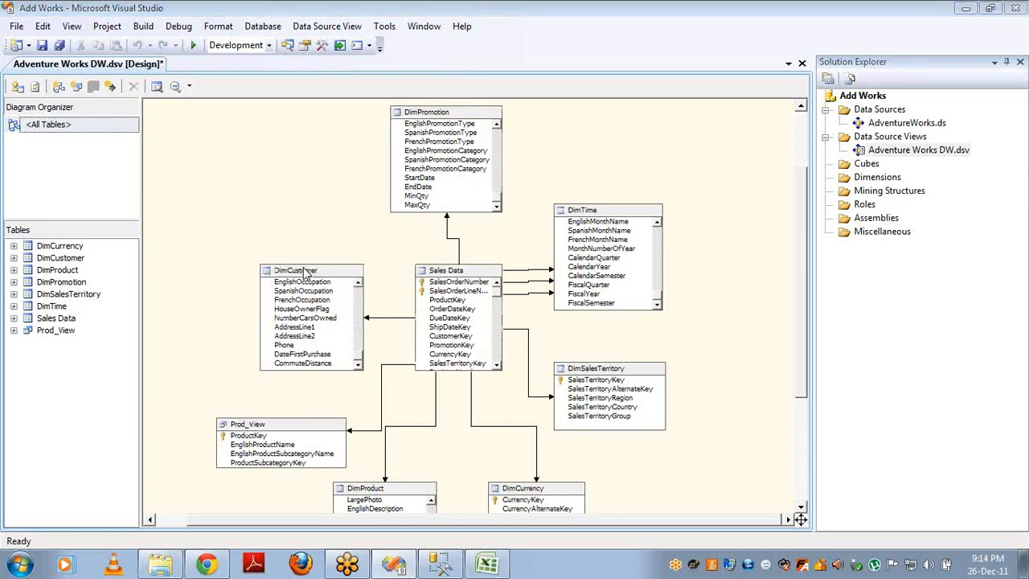
{"action": "double_click", "coordinate": [371, 226]}
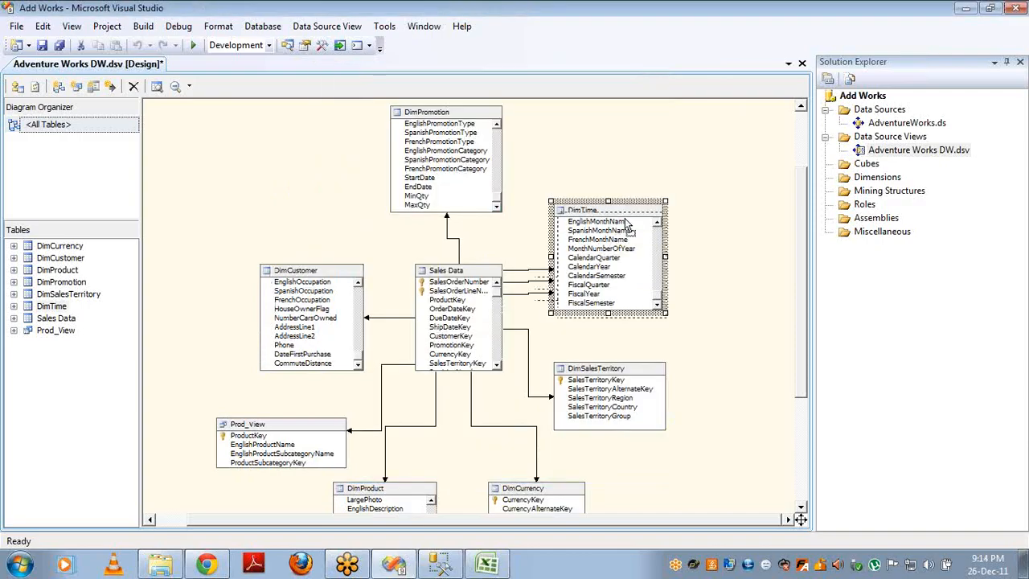
- Move DimTime far away to the right of the other tables and bring the Sales Data table back into view
{"action": "left_click_drag", "start_coordinate": [616, 210], "coordinate": [777, 222]}
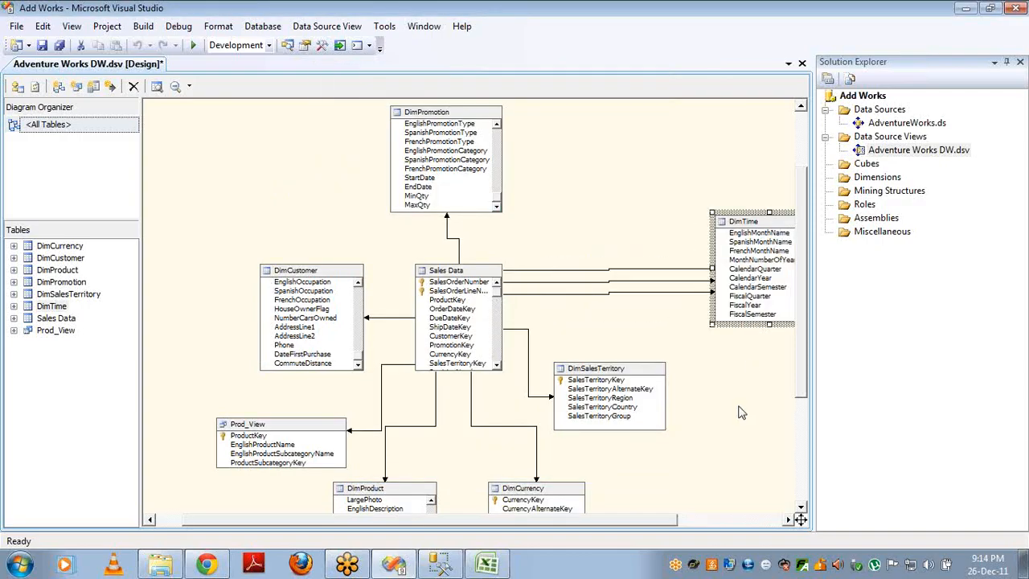
{"action": "left_click", "coordinate": [777, 520]}
{"action": "left_click_drag", "start_coordinate": [647, 225], "coordinate": [774, 219]}
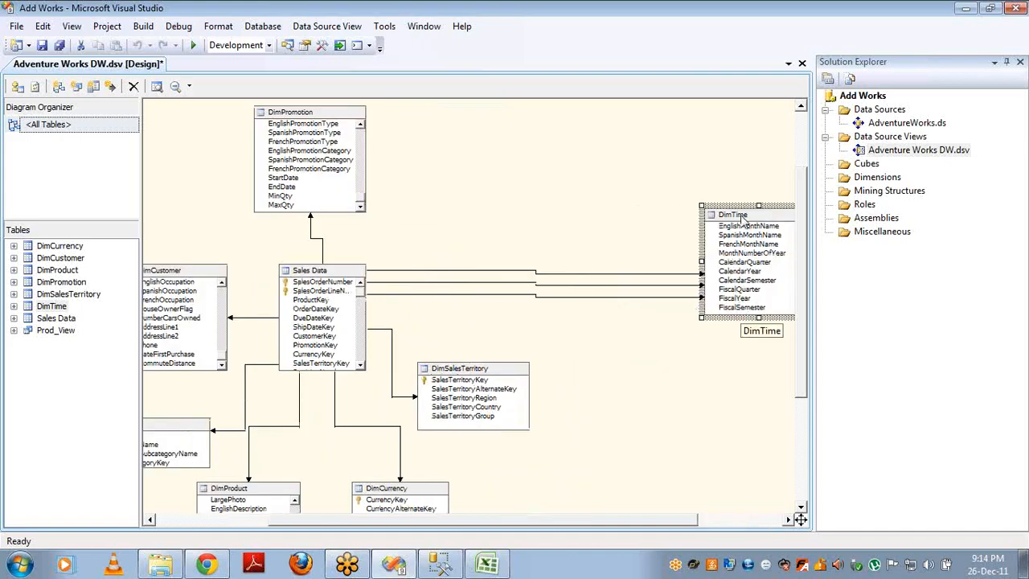
{"action": "left_click", "coordinate": [177, 520]}
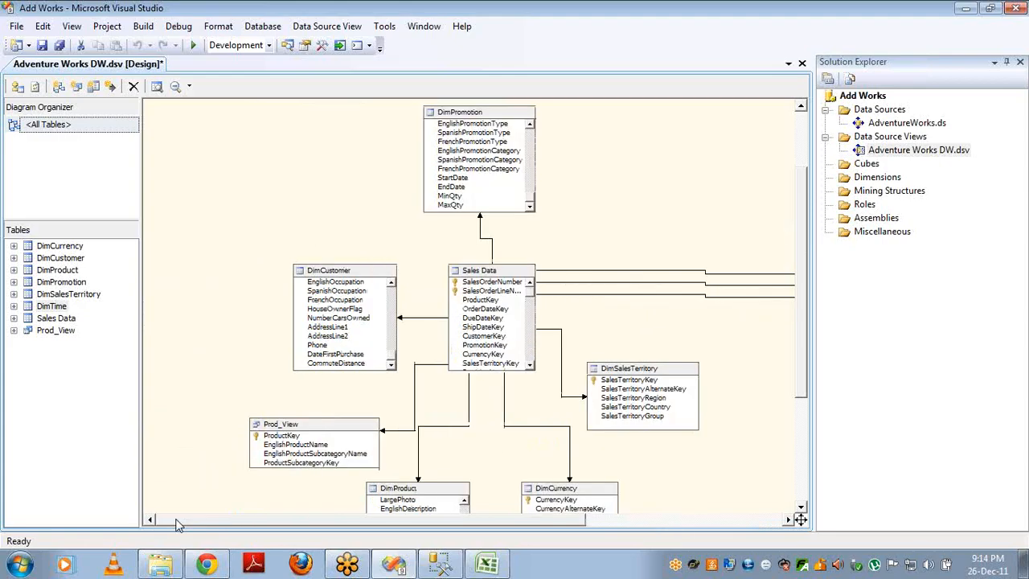
- Find the distant DimTime table with Find Table and move it back above DimSalesTerritory, beside Sales Data
{"action": "right_click", "coordinate": [250, 196]}
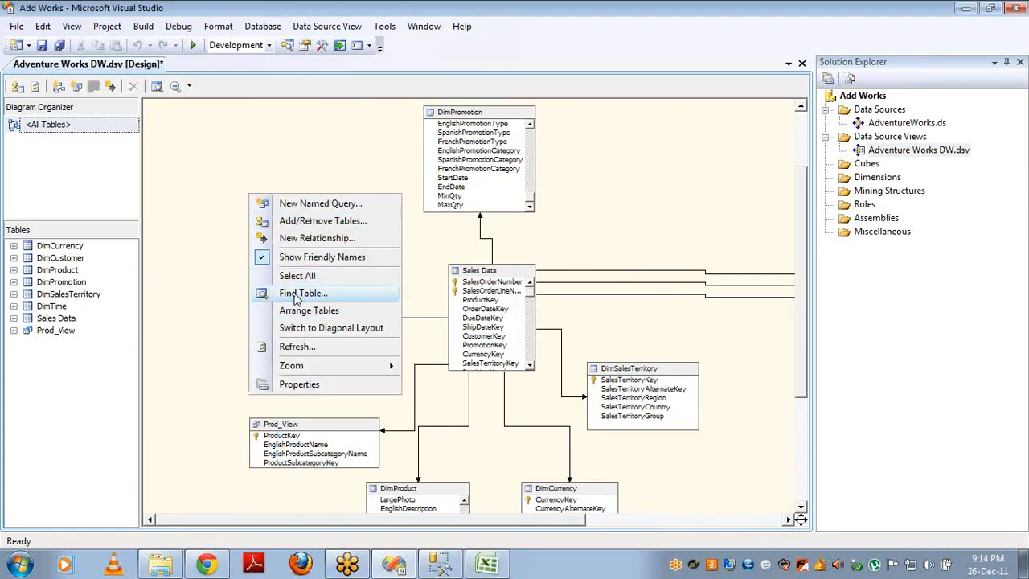
{"action": "left_click", "coordinate": [297, 294]}
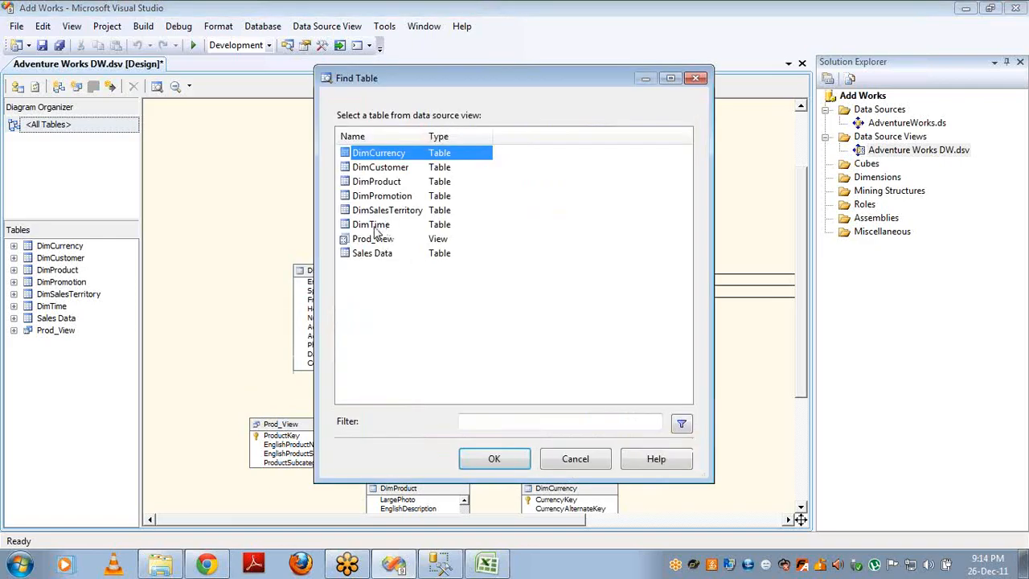
{"action": "left_click", "coordinate": [375, 227]}
{"action": "double_click", "coordinate": [376, 227]}
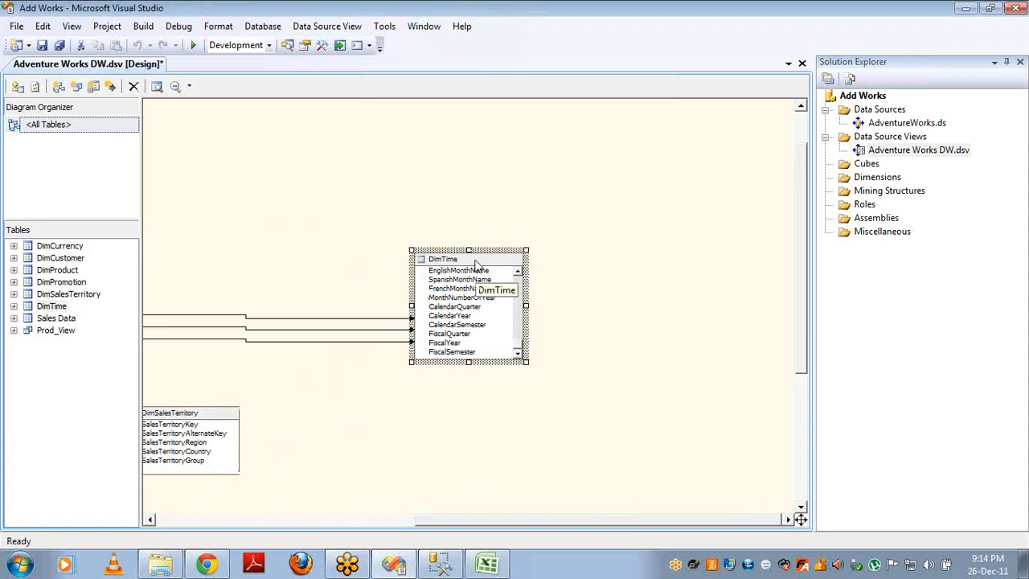
{"action": "left_click_drag", "start_coordinate": [474, 268], "coordinate": [185, 236]}
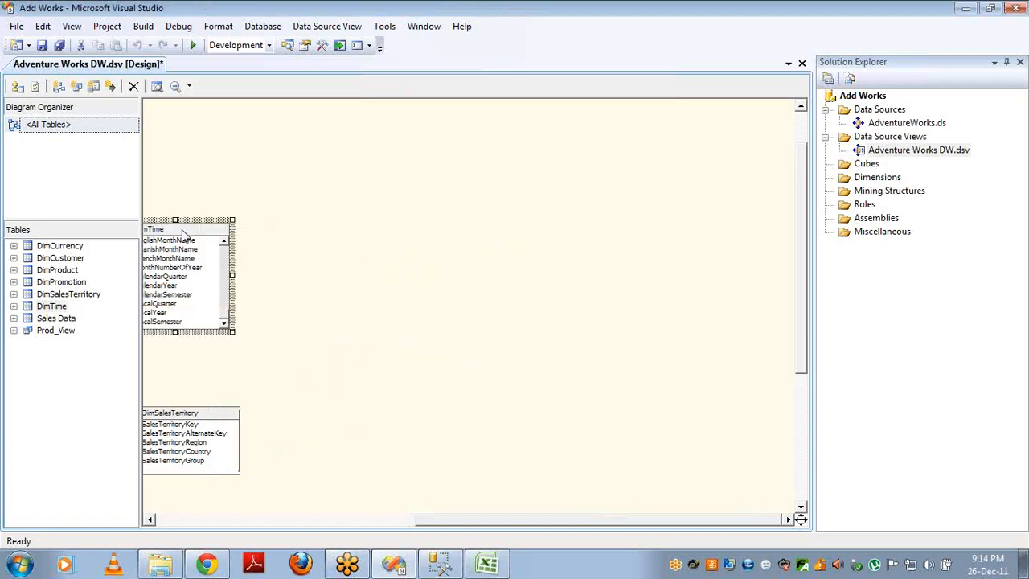
{"action": "left_click", "coordinate": [368, 520]}
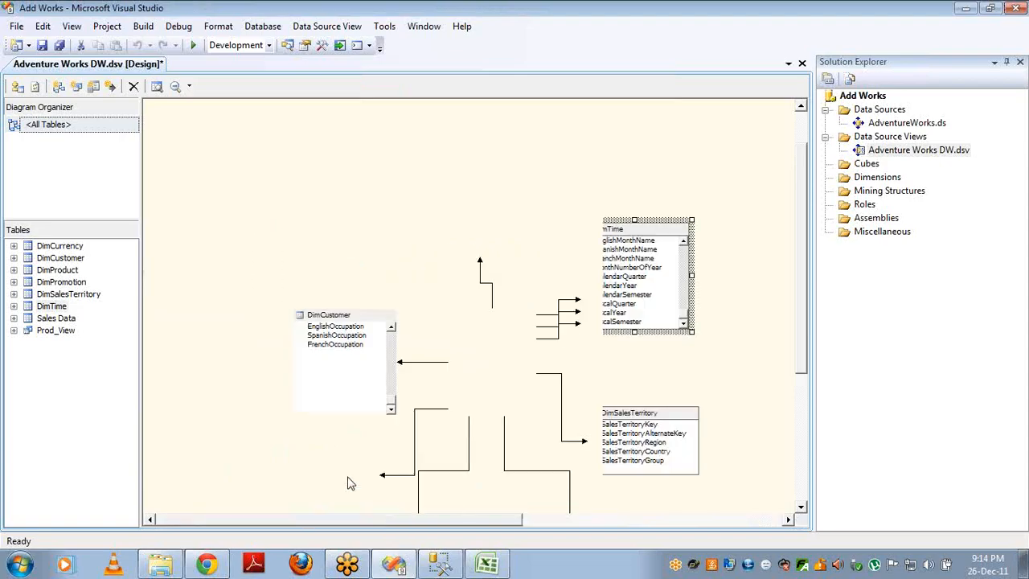
- Pile the DimTime, DimPromotion and DimCustomer tables over the Sales Data table to disorder the diagram
{"action": "left_click", "coordinate": [320, 190]}
{"action": "right_click", "coordinate": [322, 189]}
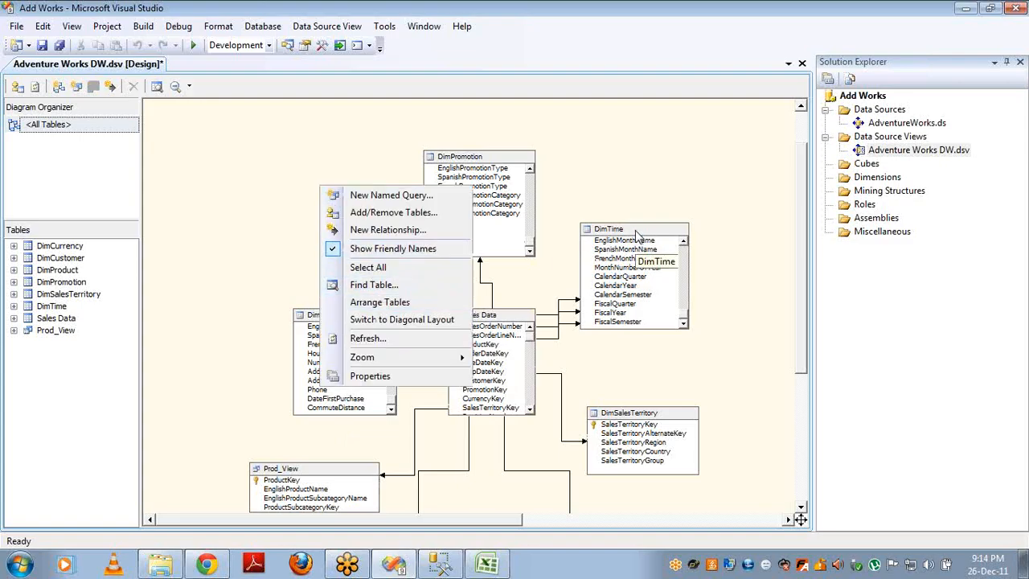
{"action": "left_click", "coordinate": [381, 303]}
{"action": "left_click_drag", "start_coordinate": [633, 225], "coordinate": [508, 279]}
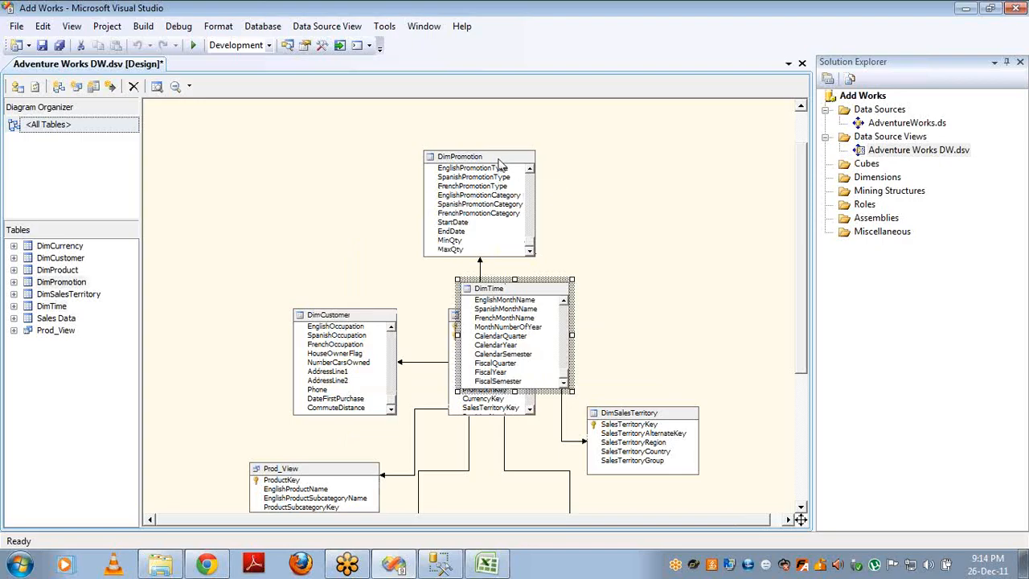
{"action": "left_click_drag", "start_coordinate": [500, 157], "coordinate": [561, 227]}
{"action": "left_click_drag", "start_coordinate": [351, 318], "coordinate": [447, 279]}
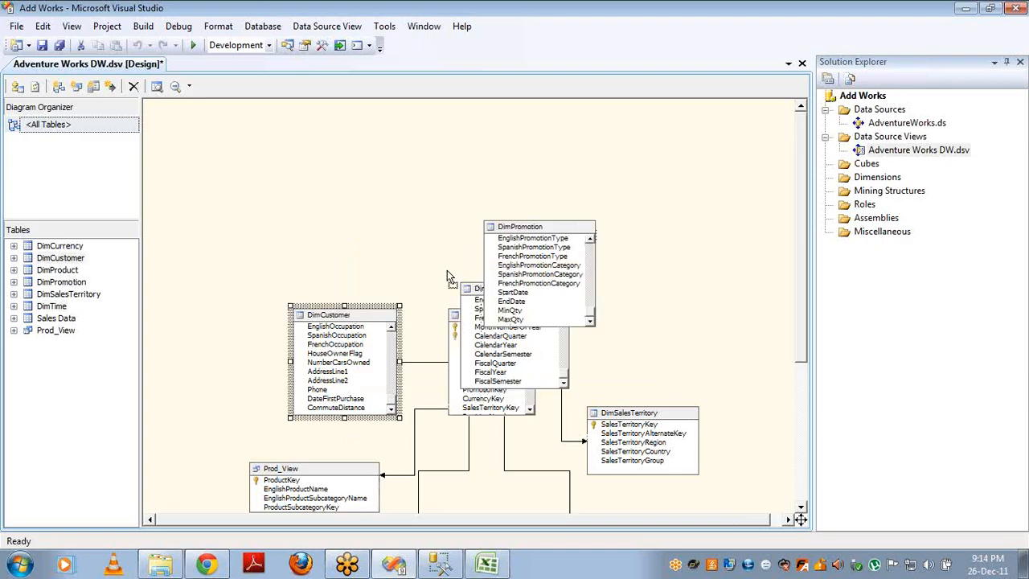
{"action": "left_click", "coordinate": [291, 180]}
{"action": "right_click", "coordinate": [291, 180]}
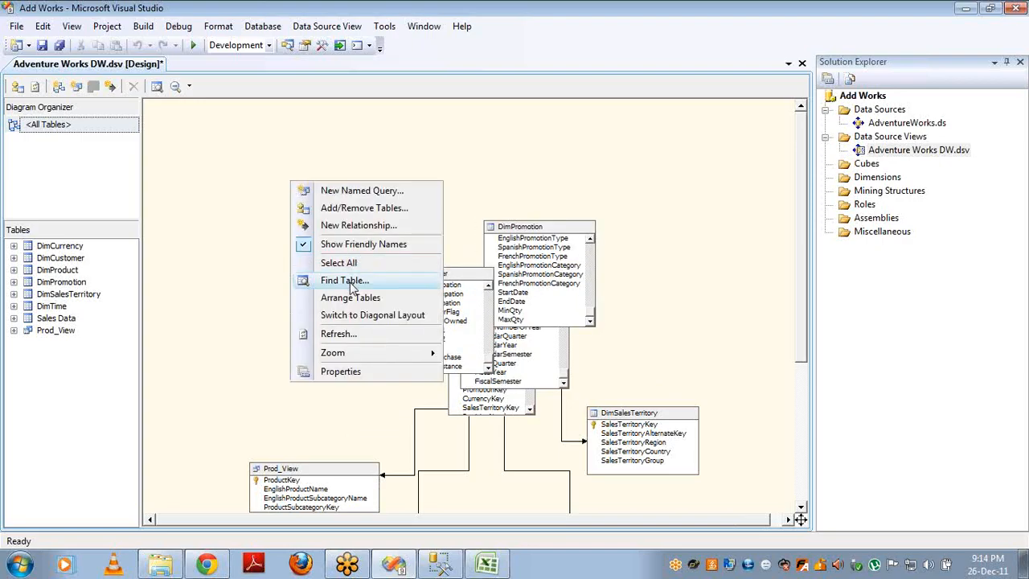
{"action": "left_click", "coordinate": [347, 280]}
{"action": "left_click", "coordinate": [576, 459]}
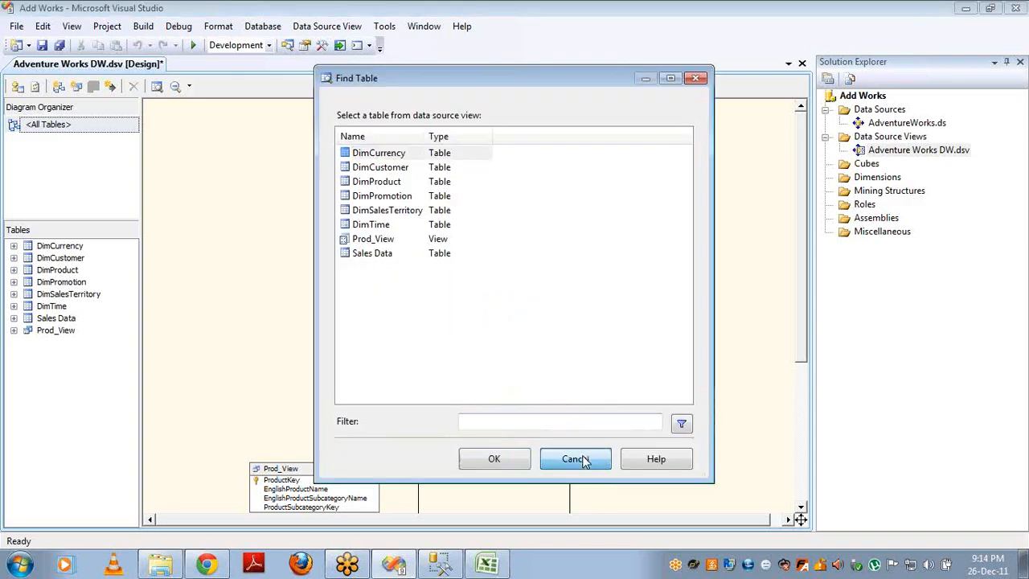
- Arrange the diagram's tables automatically and switch the diagram to the diagonal layout
{"action": "right_click", "coordinate": [235, 201]}
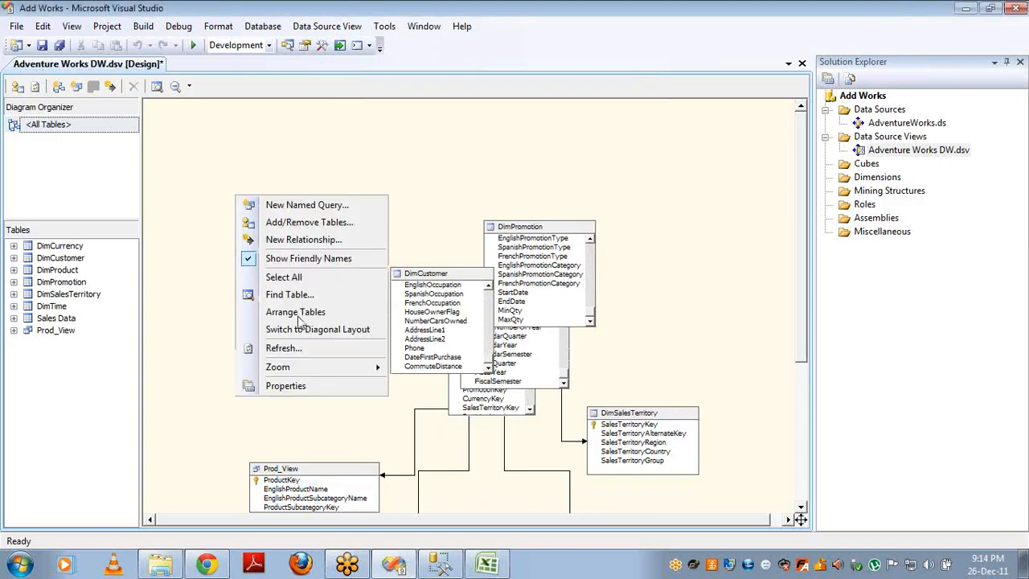
{"action": "left_click", "coordinate": [295, 312]}
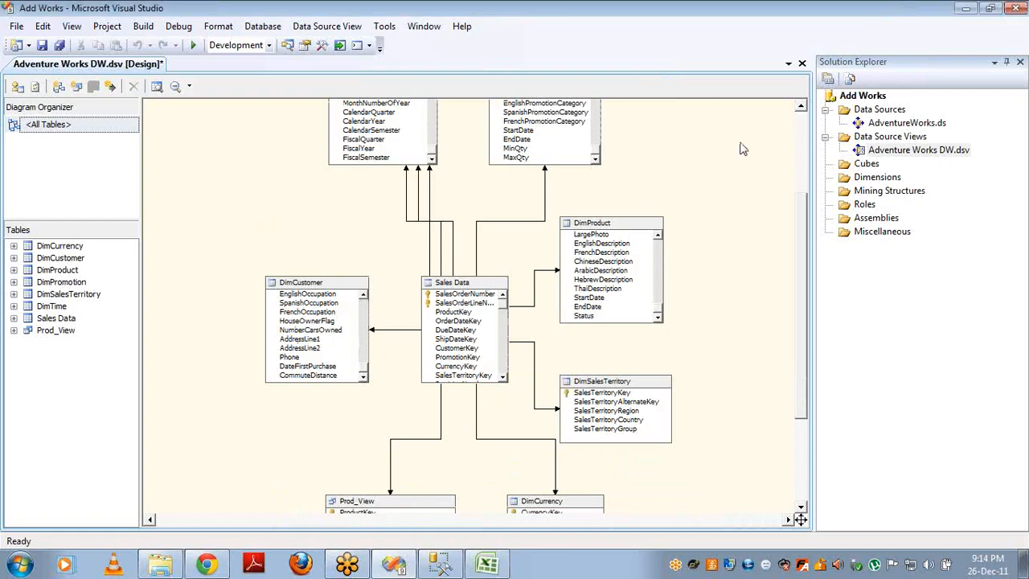
{"action": "left_click", "coordinate": [796, 141]}
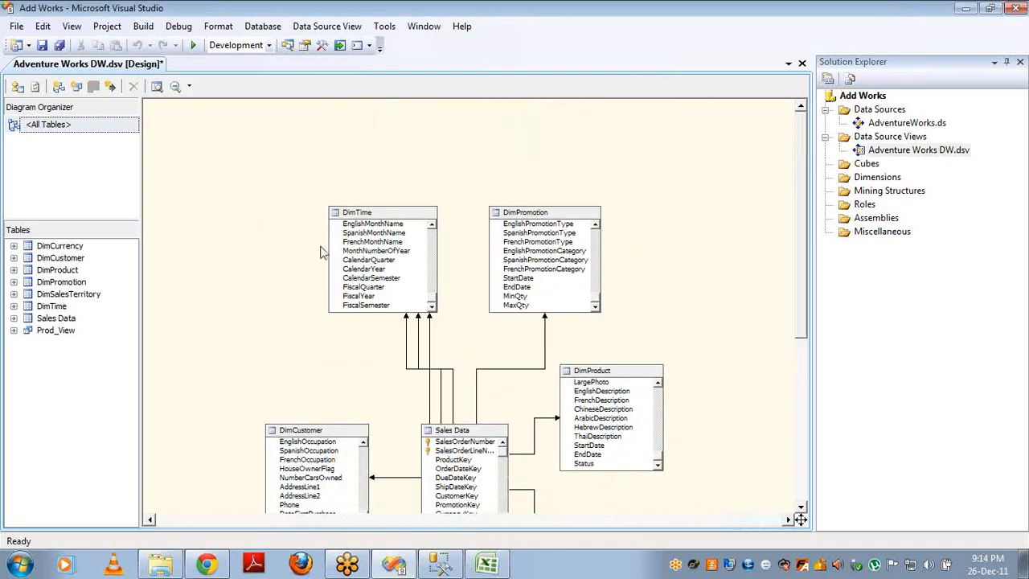
{"action": "right_click", "coordinate": [217, 242]}
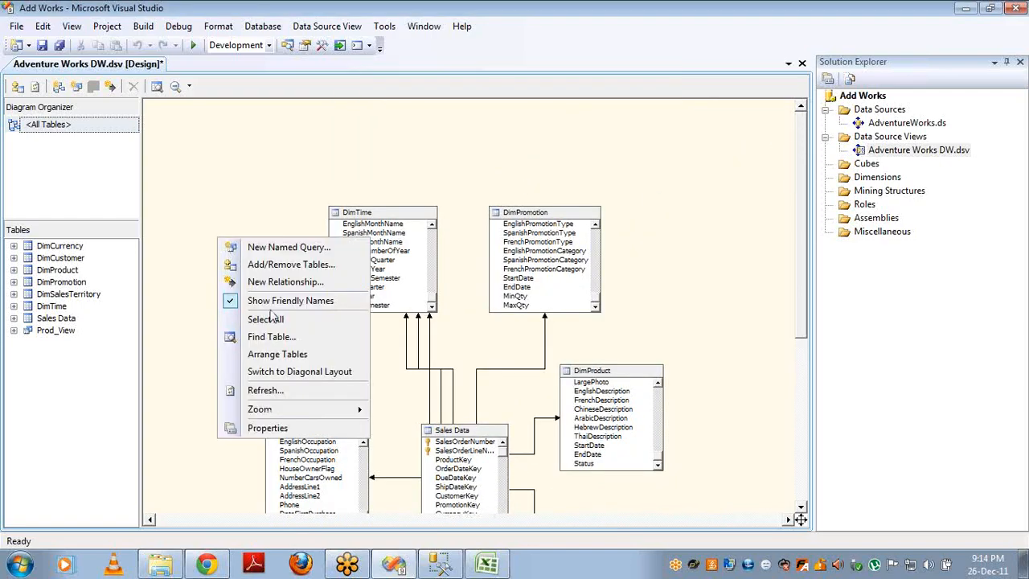
{"action": "left_click", "coordinate": [297, 373]}
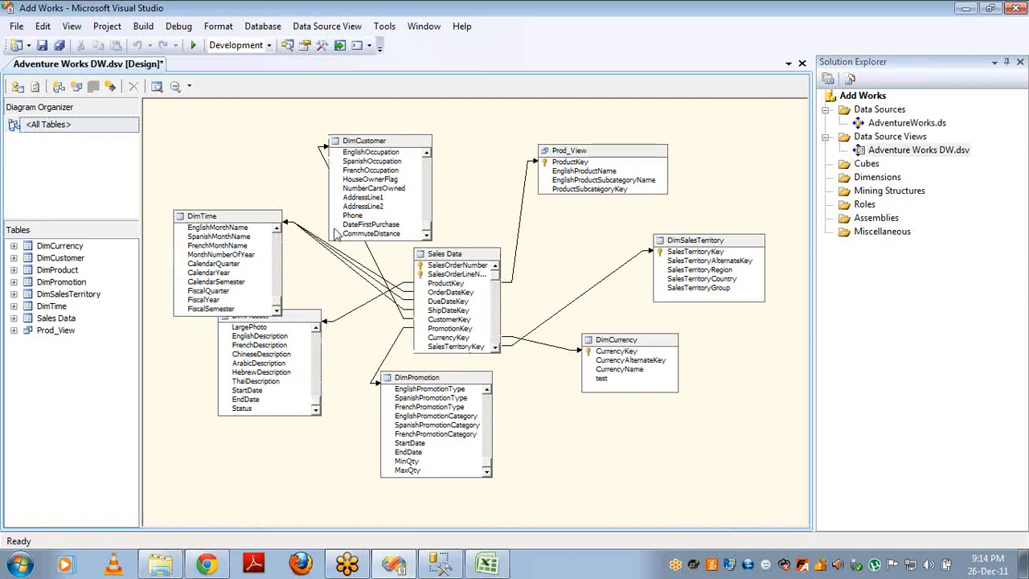
- Switch the data source view diagram to the rectangular layout
{"action": "right_click", "coordinate": [249, 165]}
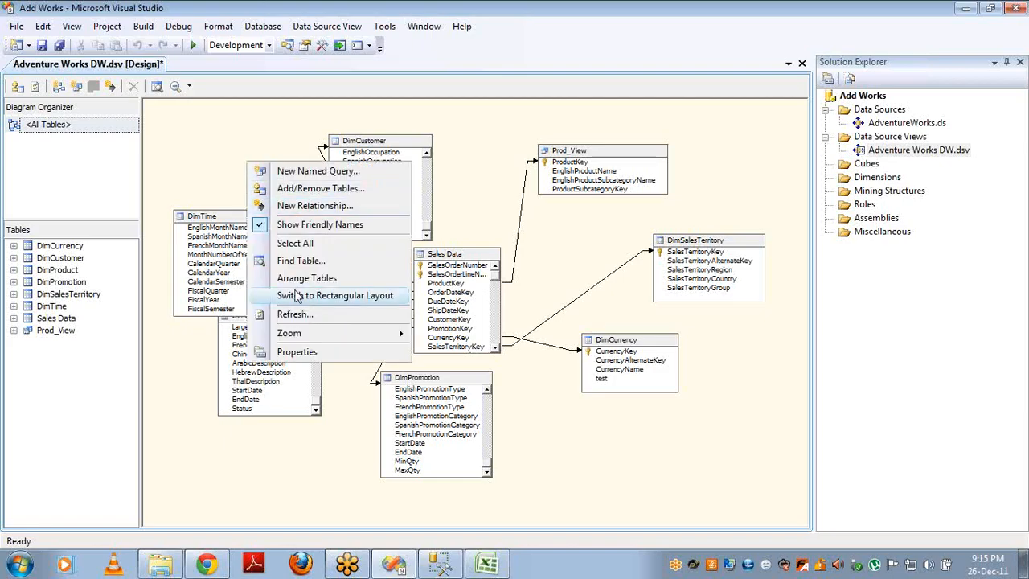
{"action": "left_click", "coordinate": [296, 295]}
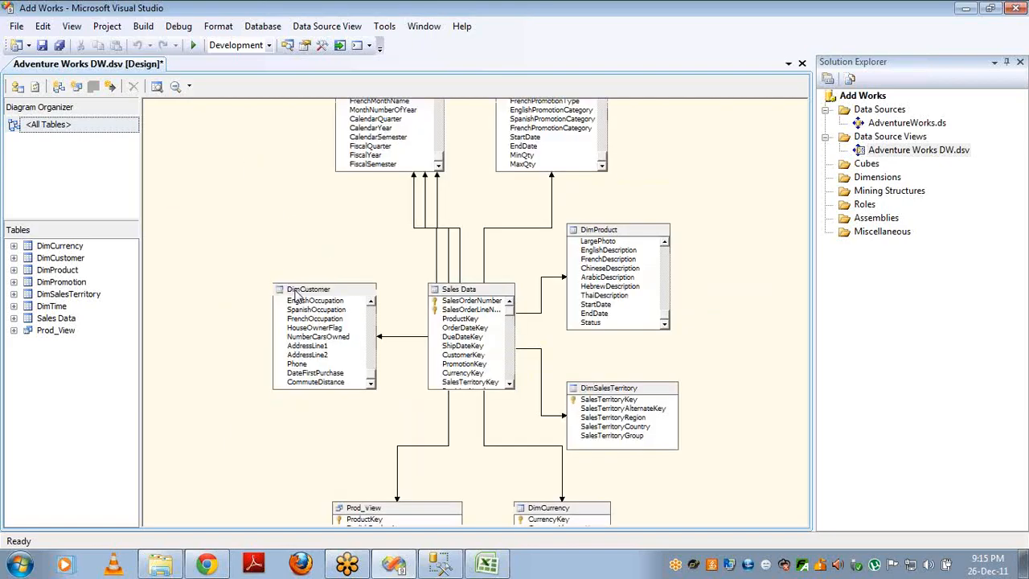
{"action": "right_click", "coordinate": [257, 195]}
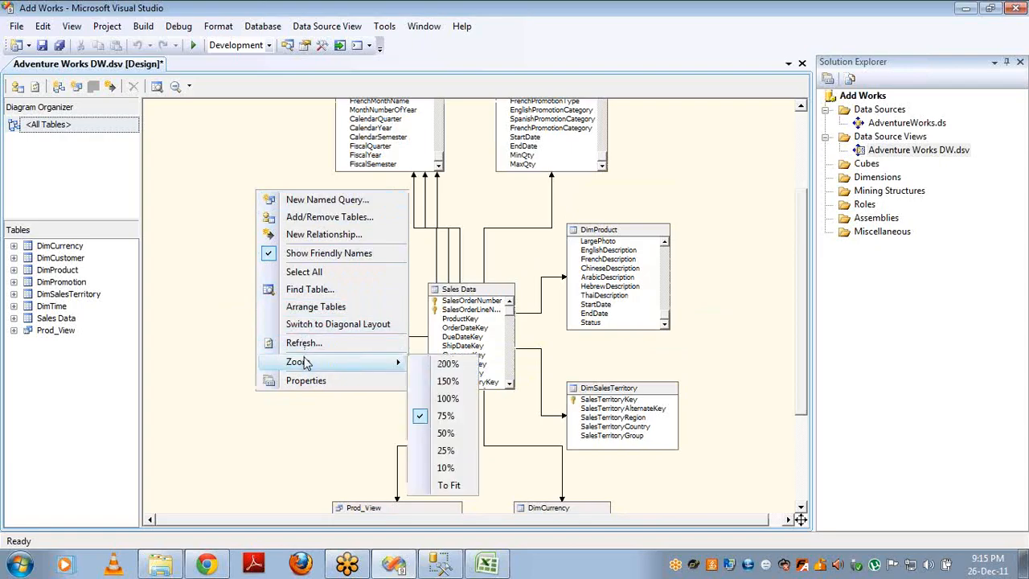
{"action": "mouse_move", "coordinate": [304, 363]}
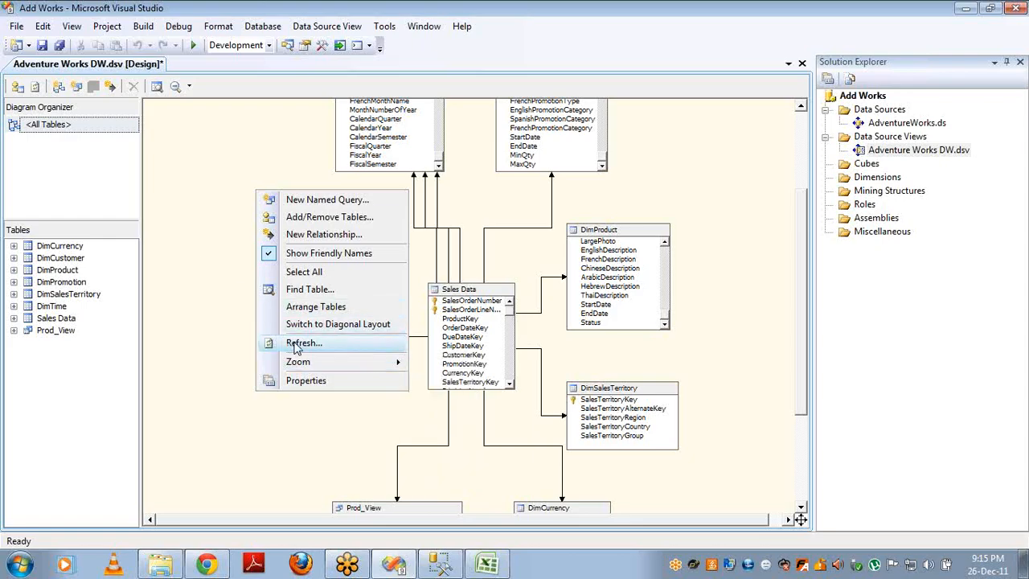
{"action": "left_click", "coordinate": [222, 314]}
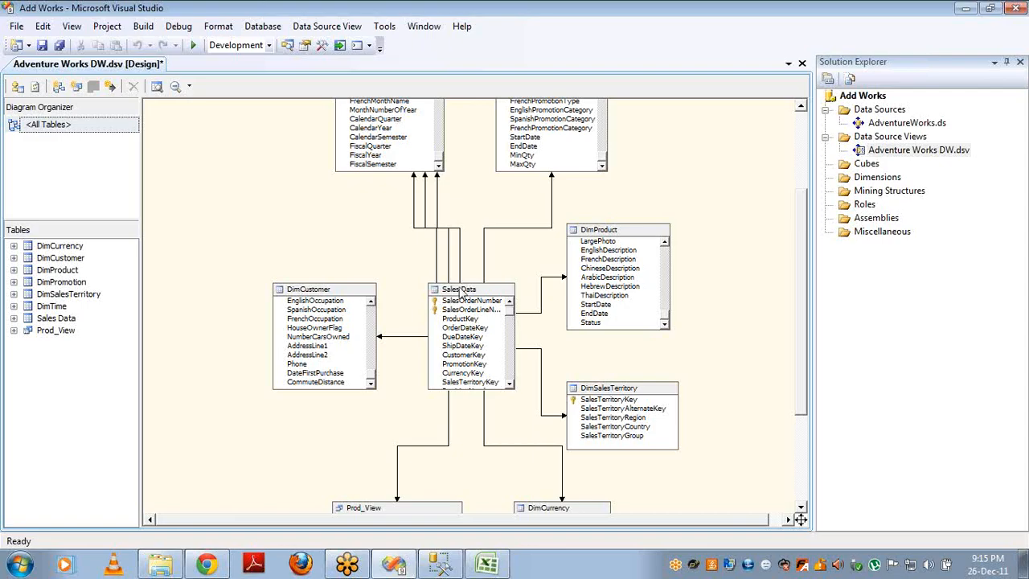
{"action": "scroll", "coordinate": [804, 129], "scroll_direction": "up", "scroll_amount": 3}
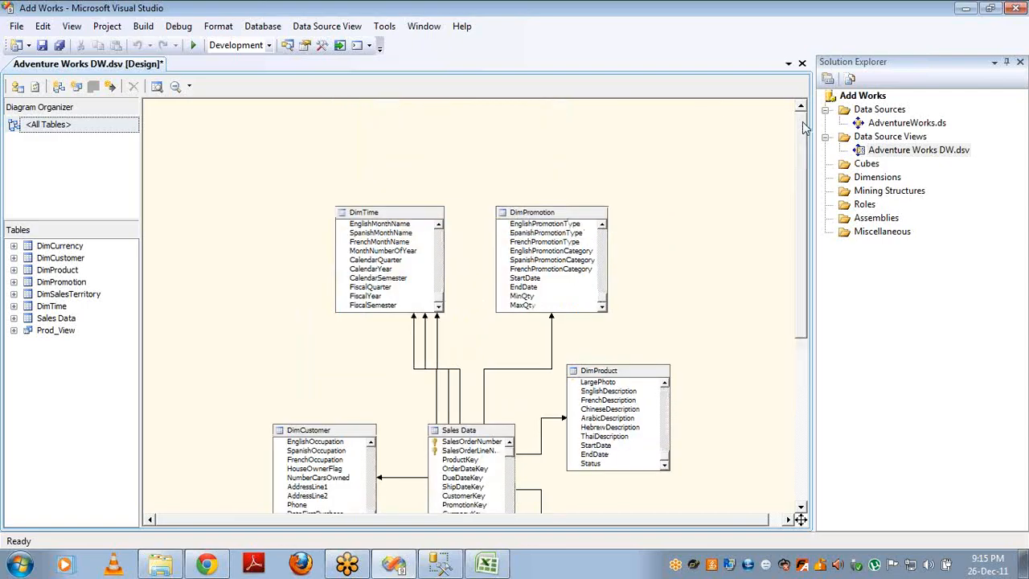
{"action": "left_click", "coordinate": [567, 215]}
{"action": "right_click", "coordinate": [567, 215]}
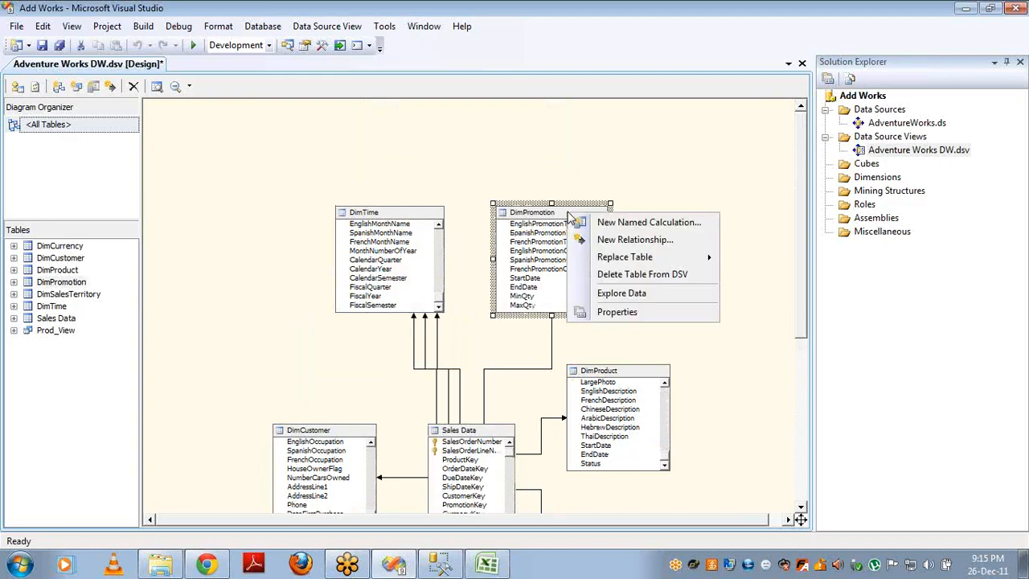
{"action": "left_click", "coordinate": [615, 372]}
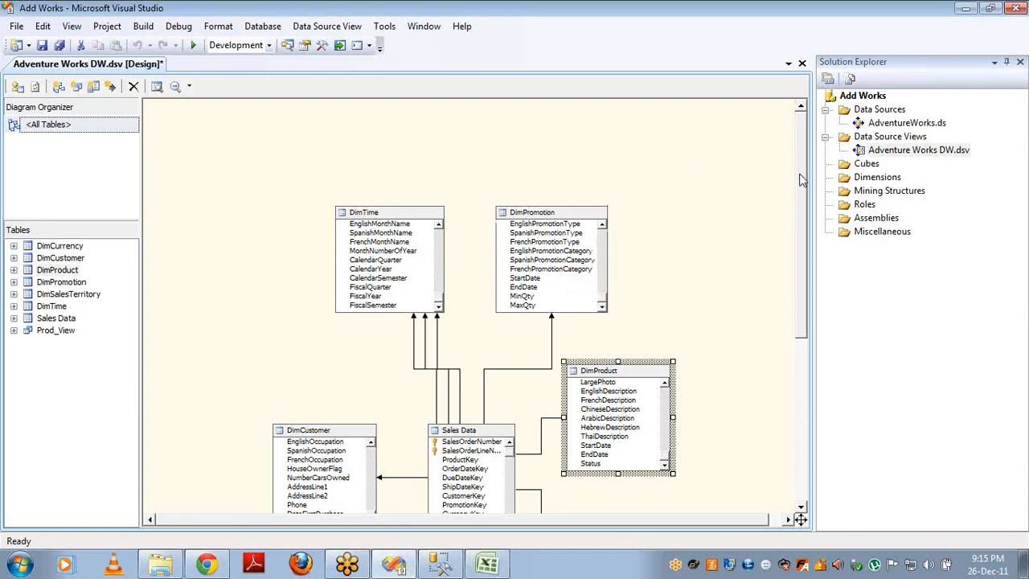
- Create a dimension from the existing DimProduct table in the Adventure Works DW view, using ProductKey as the key and including all attributes
{"action": "right_click", "coordinate": [872, 178]}
{"action": "left_click", "coordinate": [917, 189]}
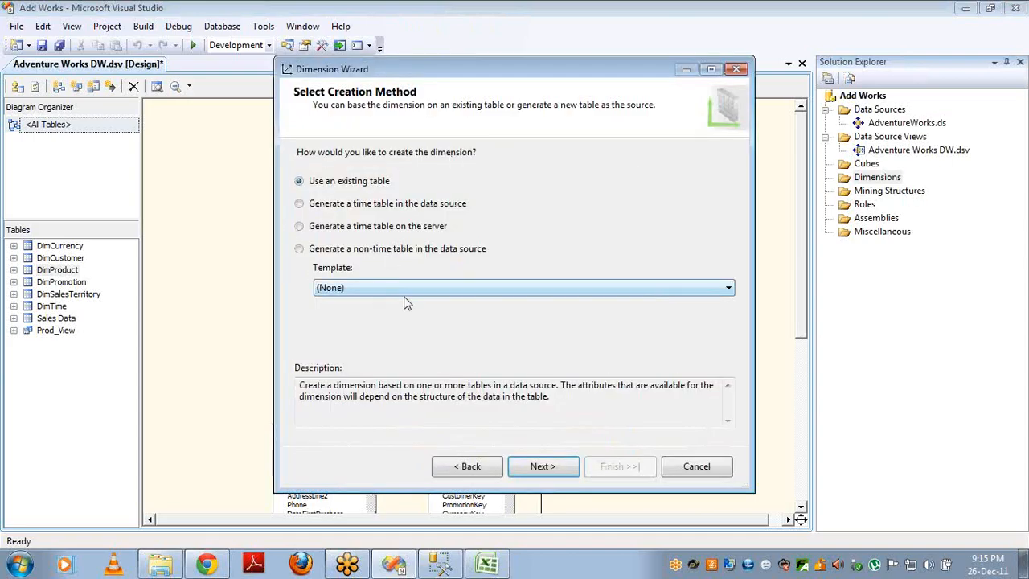
{"action": "left_click", "coordinate": [530, 467]}
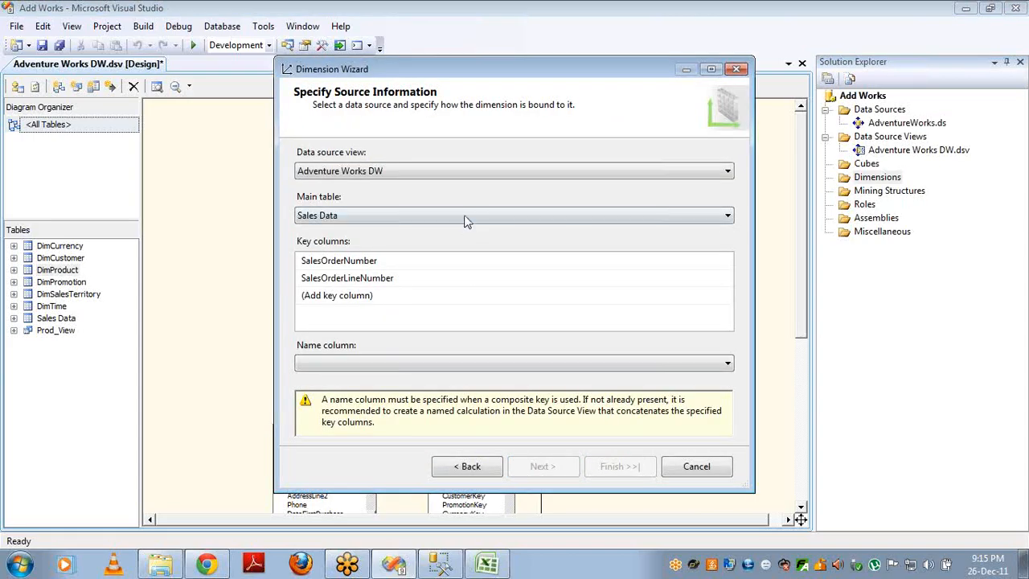
{"action": "left_click", "coordinate": [464, 216]}
{"action": "left_click", "coordinate": [411, 242]}
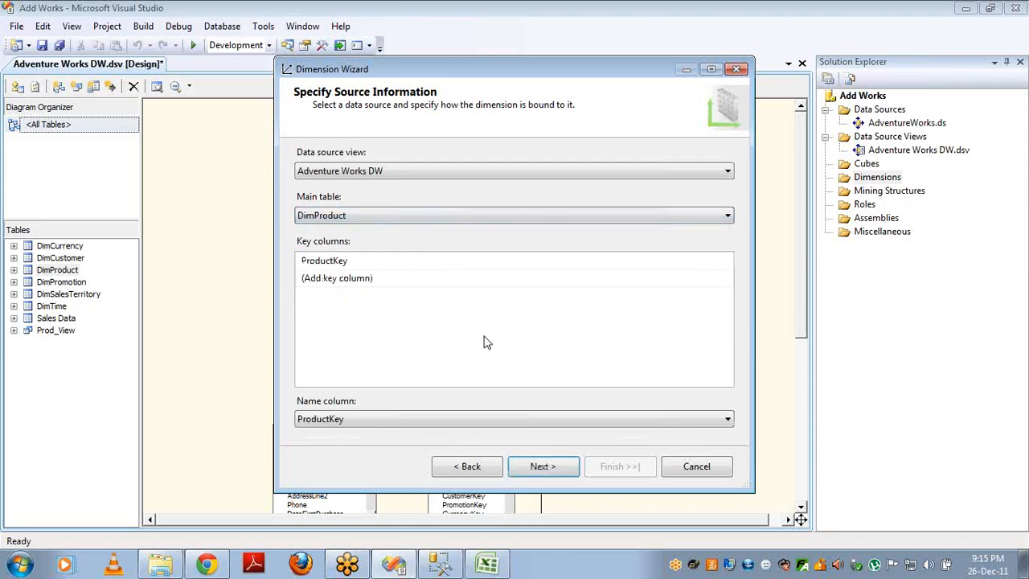
{"action": "left_click", "coordinate": [542, 474]}
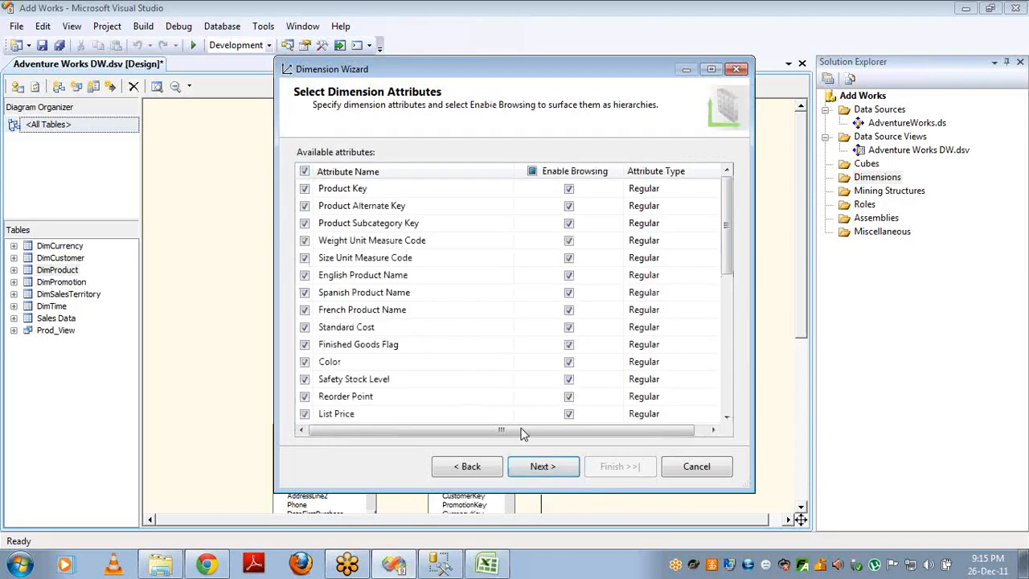
{"action": "left_click", "coordinate": [539, 467]}
{"action": "left_click", "coordinate": [611, 467]}
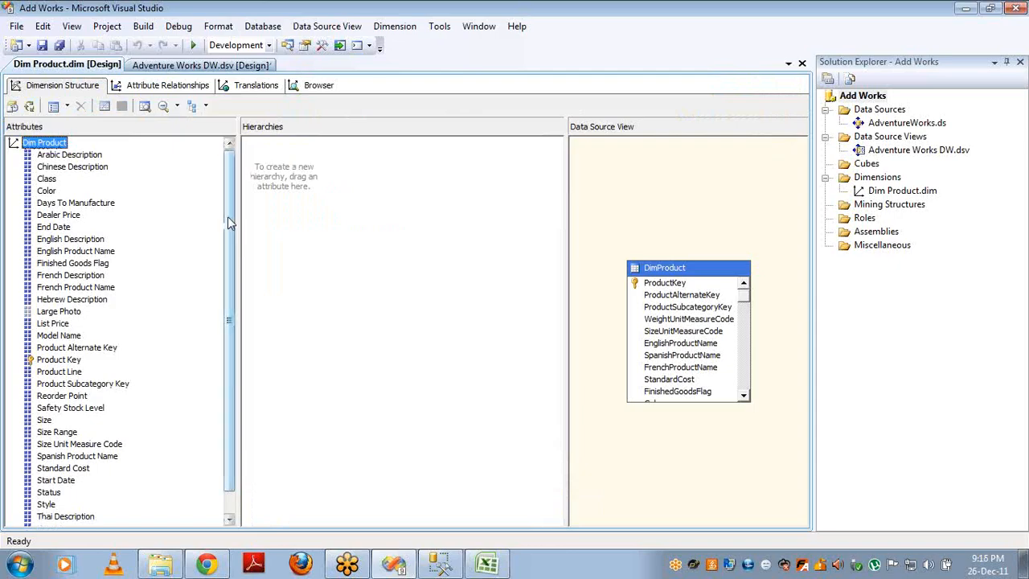
{"action": "right_click", "coordinate": [227, 217]}
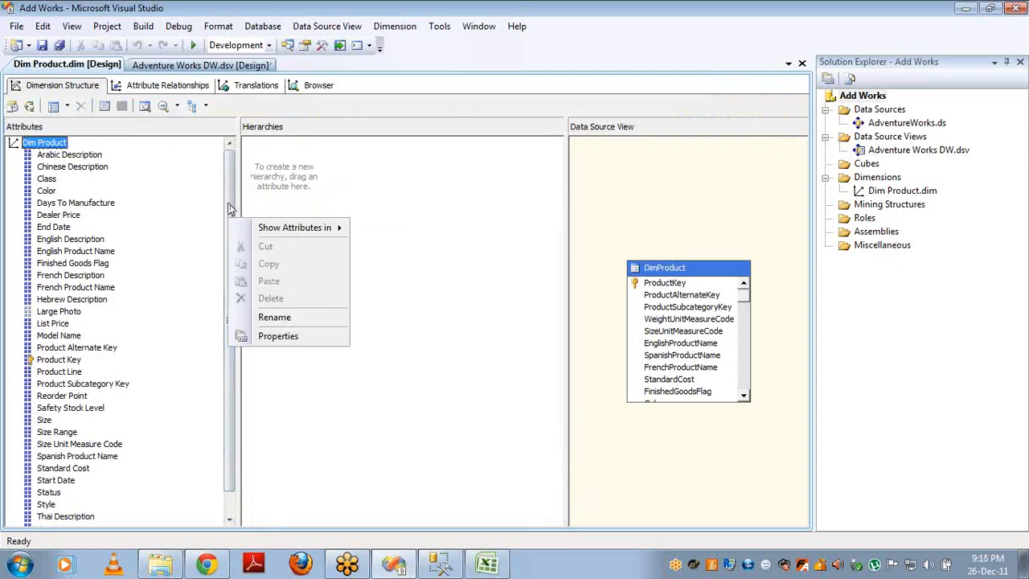
{"action": "left_click", "coordinate": [228, 209]}
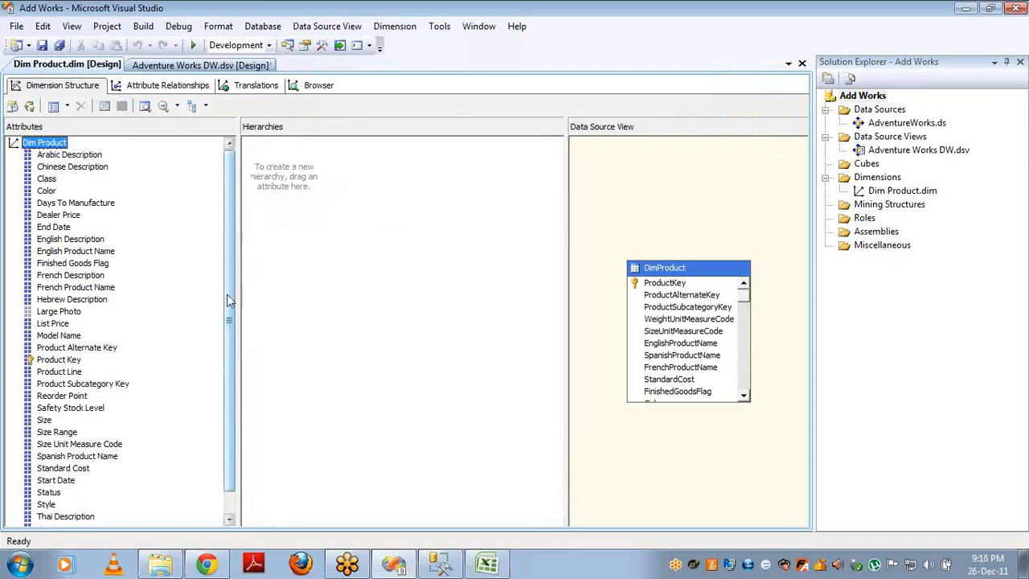
{"action": "left_click_drag", "start_coordinate": [227, 295], "coordinate": [232, 365]}
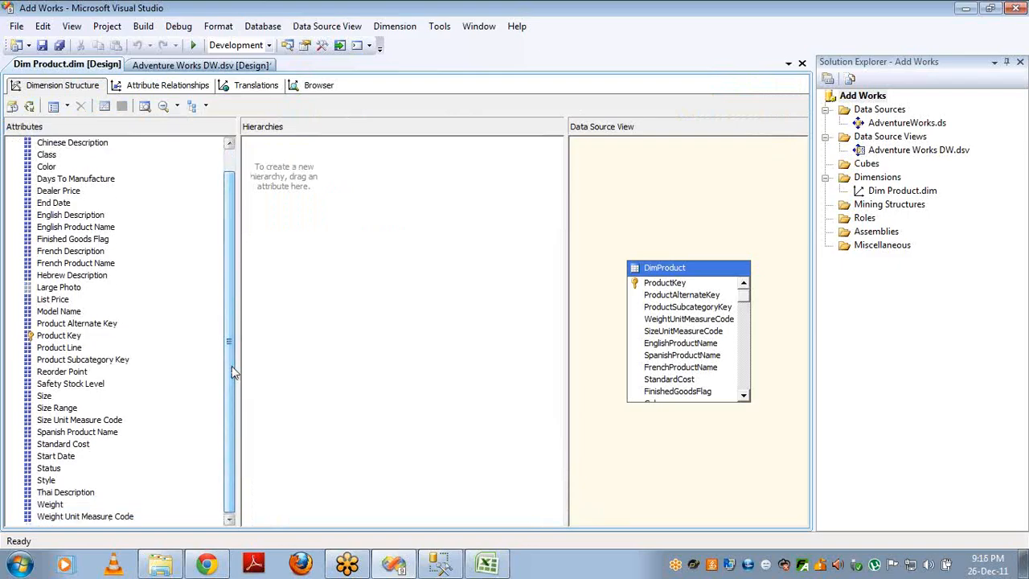
{"action": "left_click_drag", "start_coordinate": [229, 370], "coordinate": [229, 346]}
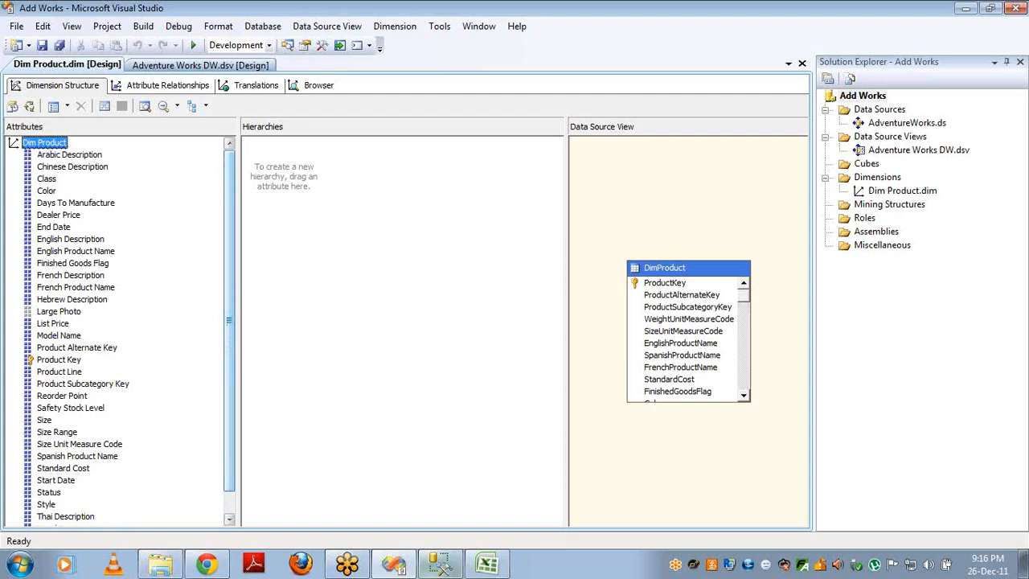
- Switch to SQL Server Management Studio and write "alter table dimproduct add test varchar(100)" below the existing queries
{"action": "left_click", "coordinate": [451, 568]}
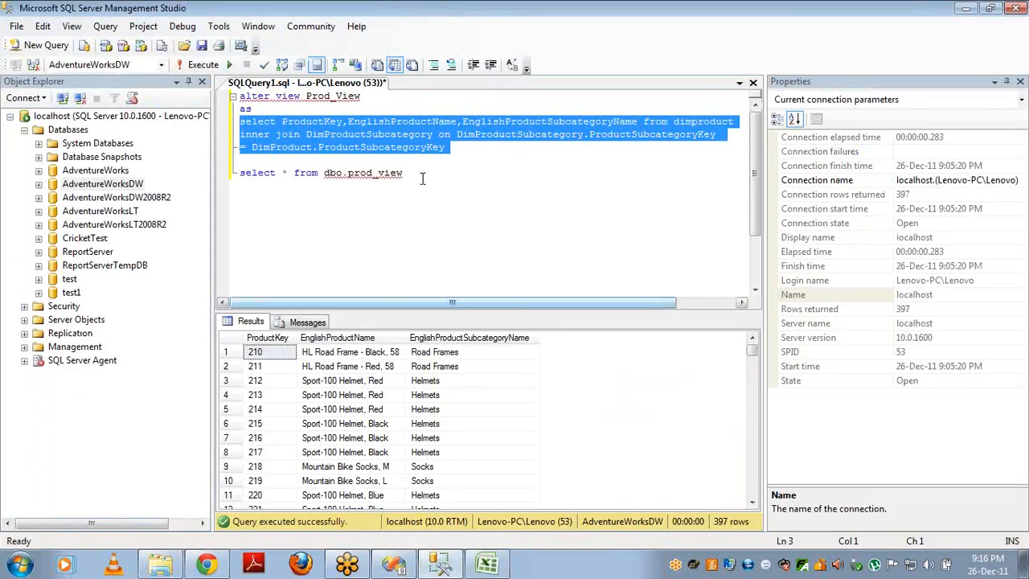
{"action": "left_click", "coordinate": [419, 171]}
{"action": "key", "text": "Return"}
{"action": "key", "text": "Return"}
{"action": "key", "text": "Return"}
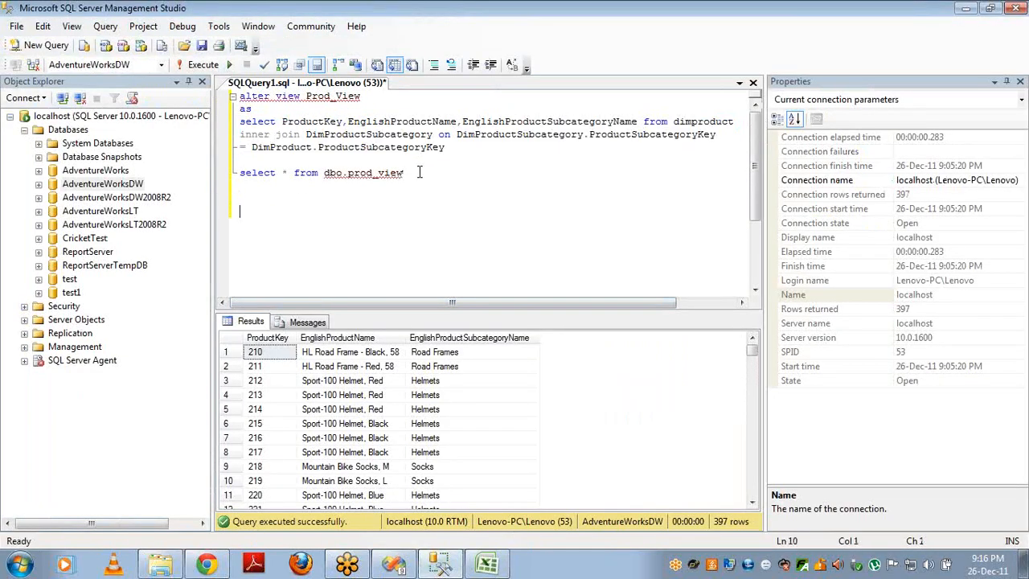
{"action": "type", "text": "alter table pr"}
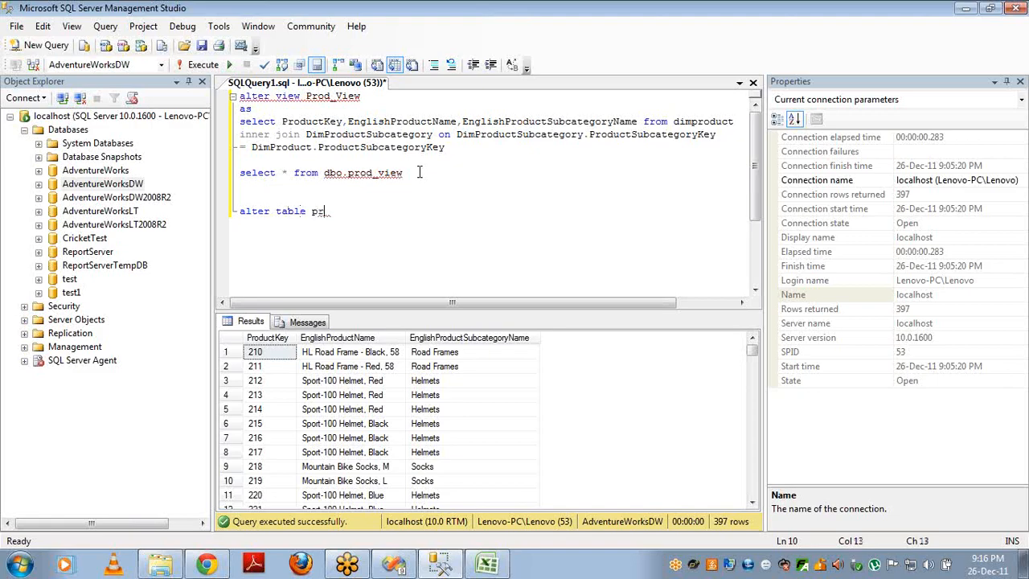
{"action": "type", "text": "o"}
{"action": "key", "text": "BackSpace"}
{"action": "key", "text": "BackSpace"}
{"action": "key", "text": "BackSpace"}
{"action": "type", "text": "dimproduct"}
{"action": "key", "text": "Return"}
{"action": "type", "text": "a"}
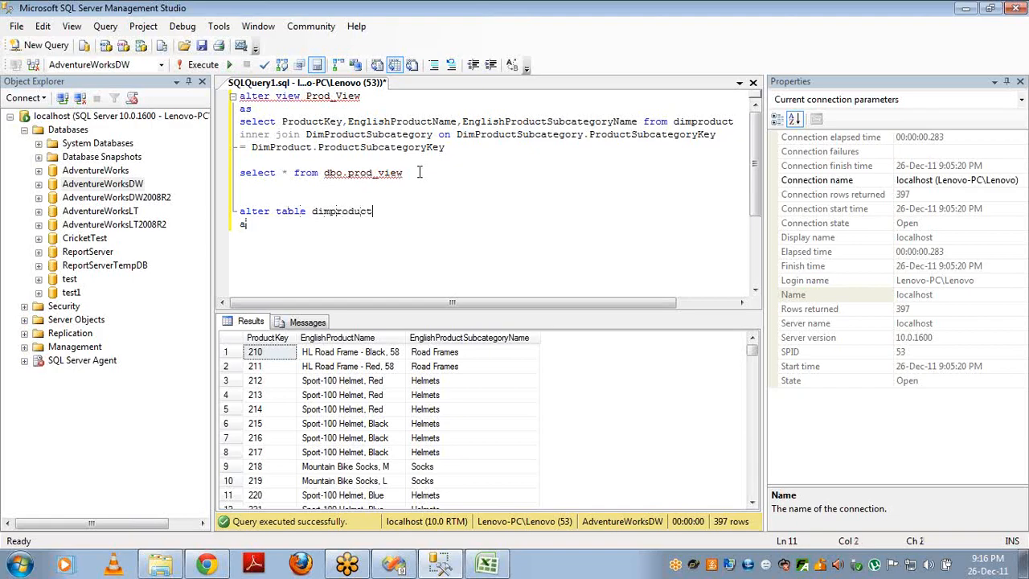
{"action": "type", "text": "dd test varchar("}
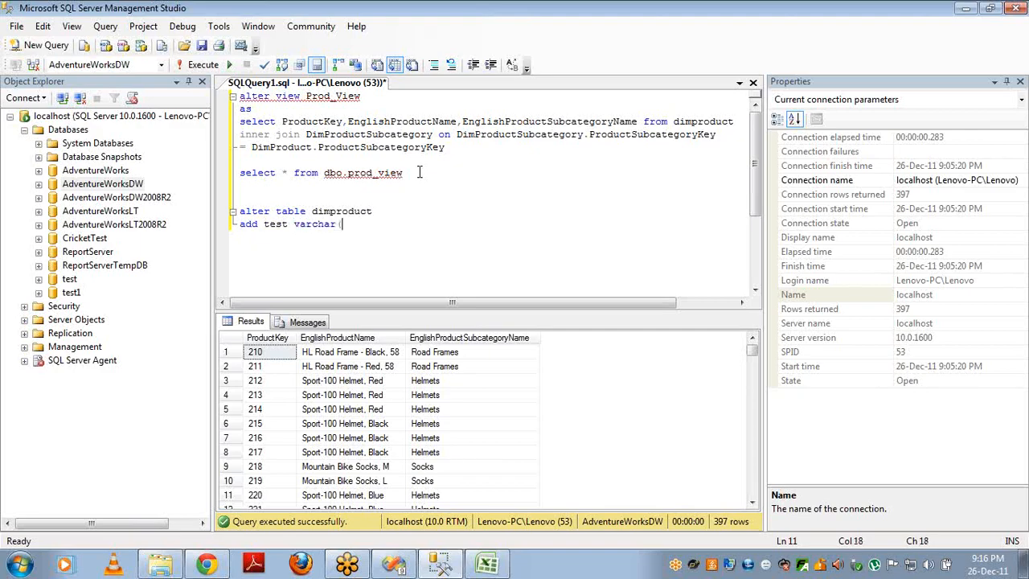
{"action": "type", "text": "10))"}
- Execute only the alter table statement that adds the test column to dimproduct
{"action": "key", "text": "shift+Home"}
{"action": "key", "text": "shift+Up"}
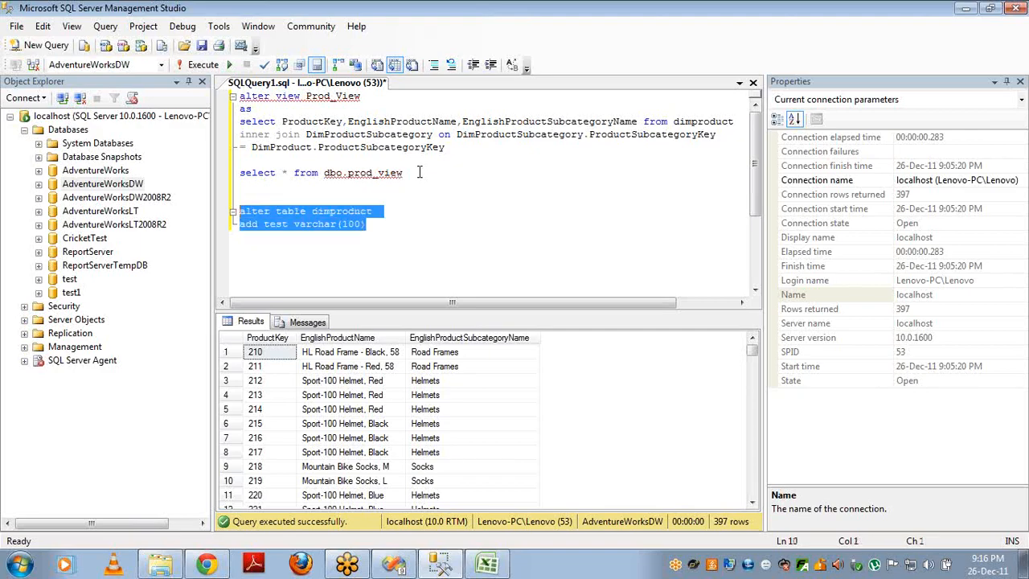
{"action": "key", "text": "F5"}
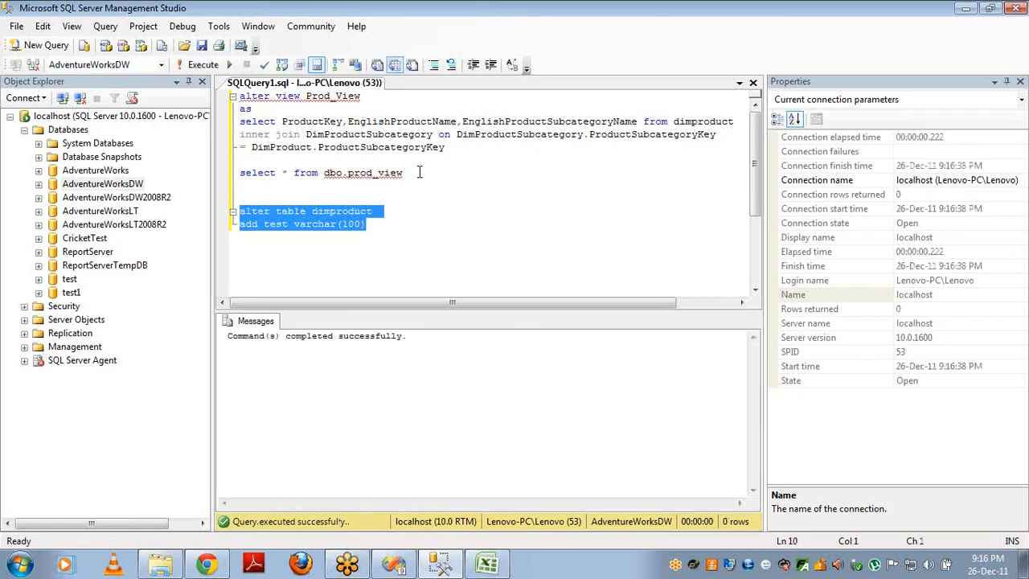
- Run "select * from DimProduct" below the alter statement and check the last column of the results
{"action": "left_click", "coordinate": [413, 227]}
{"action": "key", "text": "Return"}
{"action": "key", "text": "Return"}
{"action": "type", "text": "selec"}
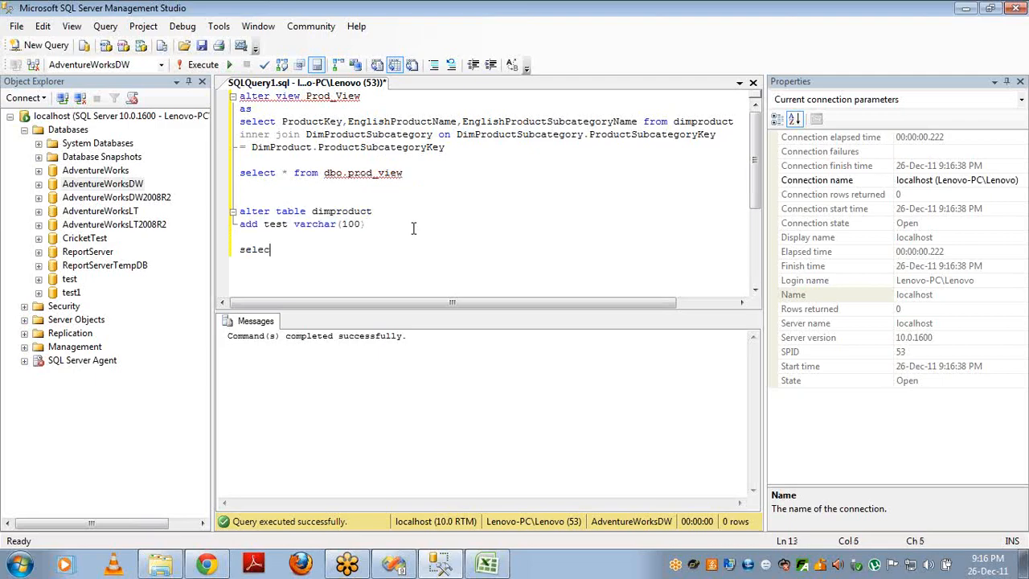
{"action": "type", "text": "t * from DimProduct"}
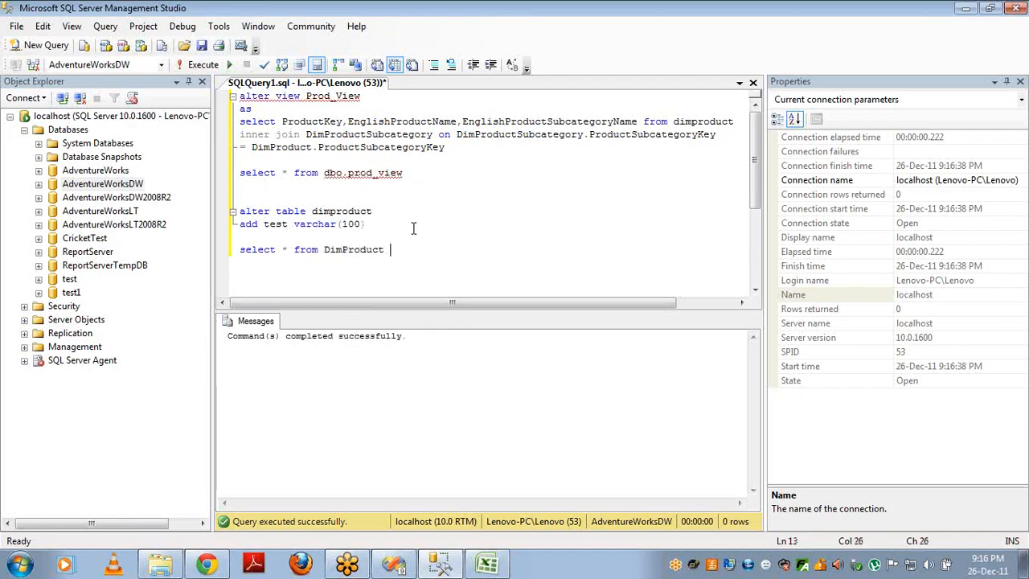
{"action": "key", "text": "shift+Home"}
{"action": "key", "text": "F5"}
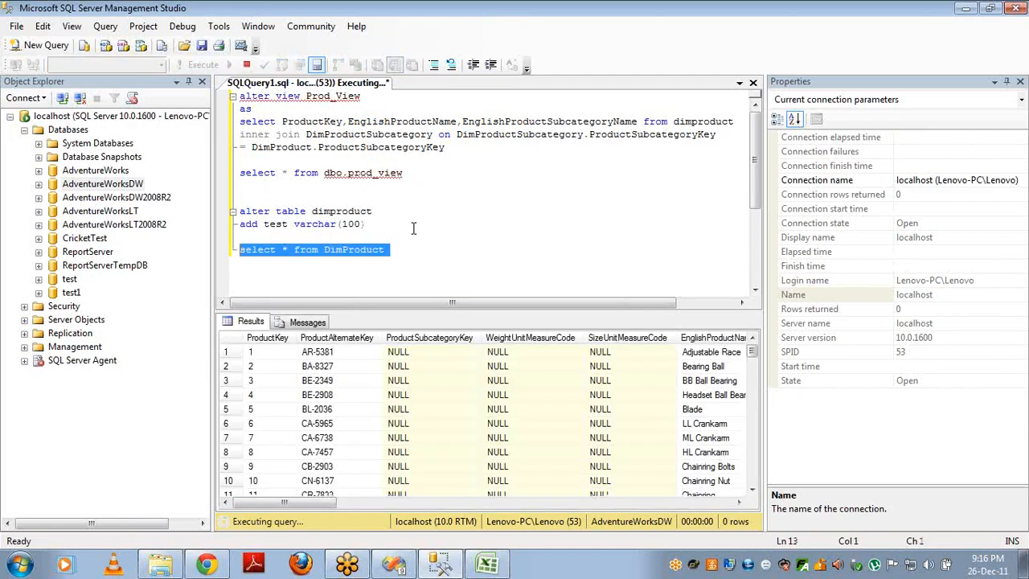
{"action": "left_click", "coordinate": [394, 420]}
{"action": "key", "text": "ctrl+End"}
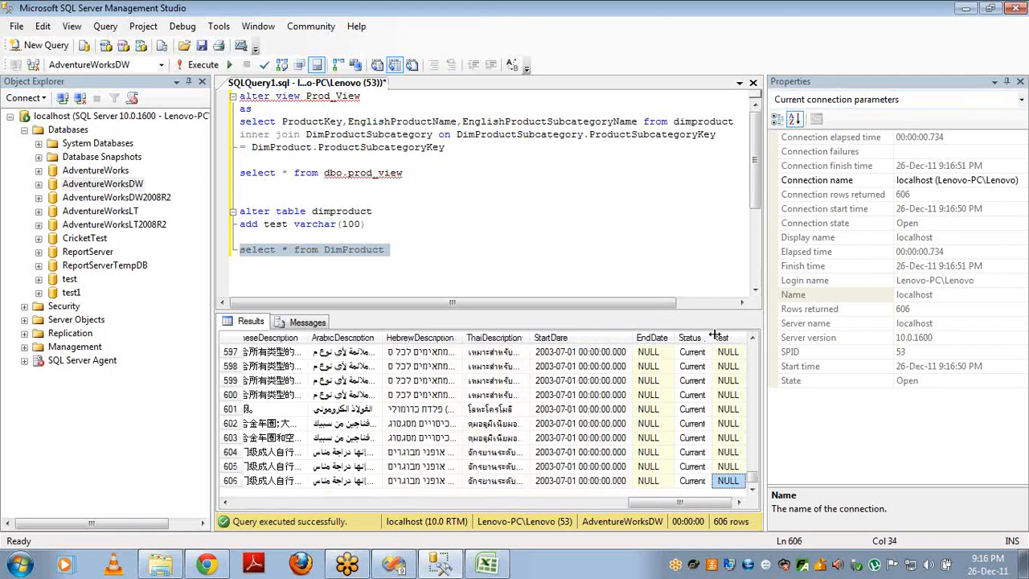
- Switch back to Visual Studio and open the Adventure Works DW data source view
{"action": "key", "text": "alt+Tab"}
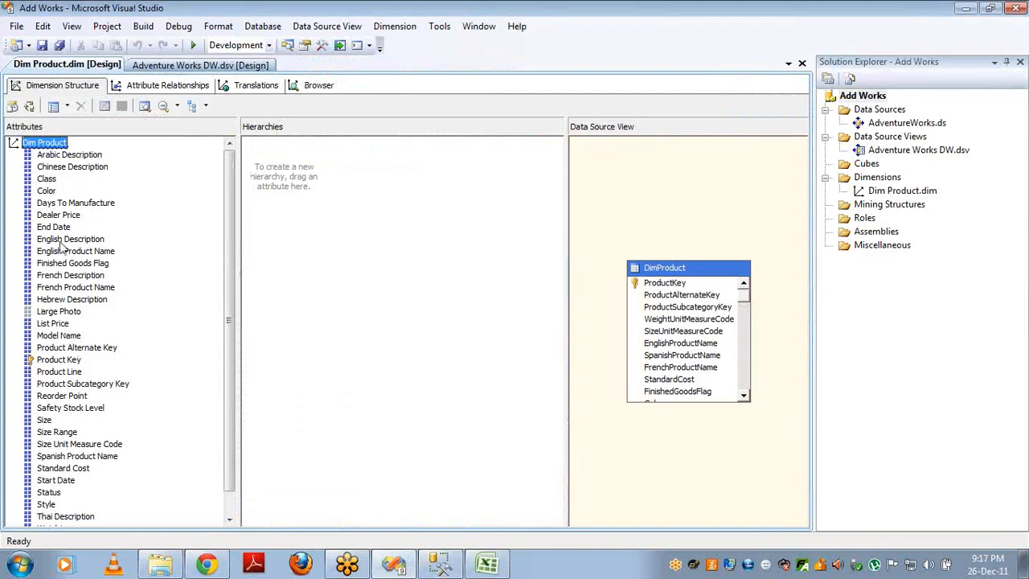
{"action": "double_click", "coordinate": [865, 150]}
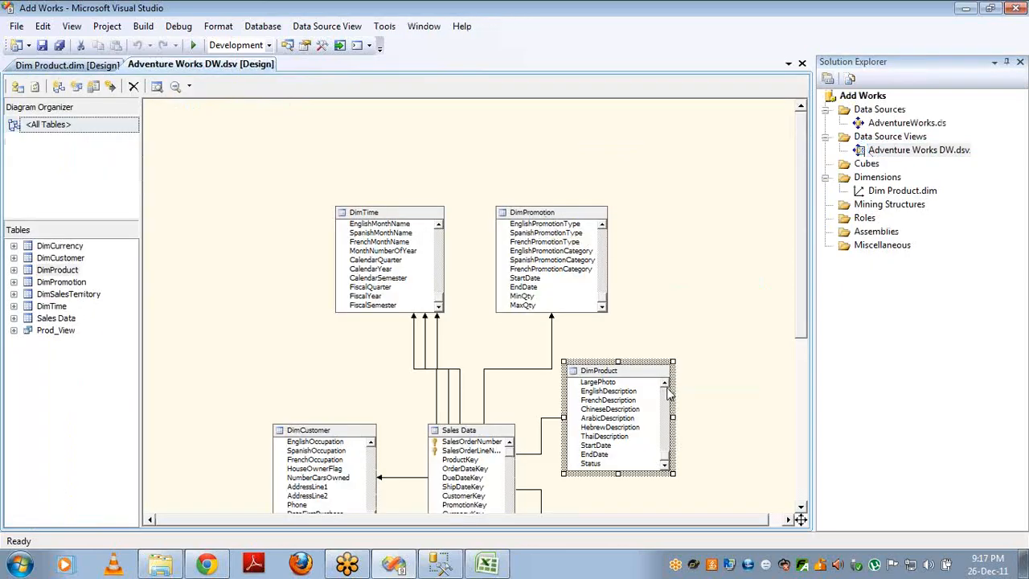
- Check which objects would be affected by deleting DimProduct from the data source view, and cancel the deletion
{"action": "right_click", "coordinate": [630, 374]}
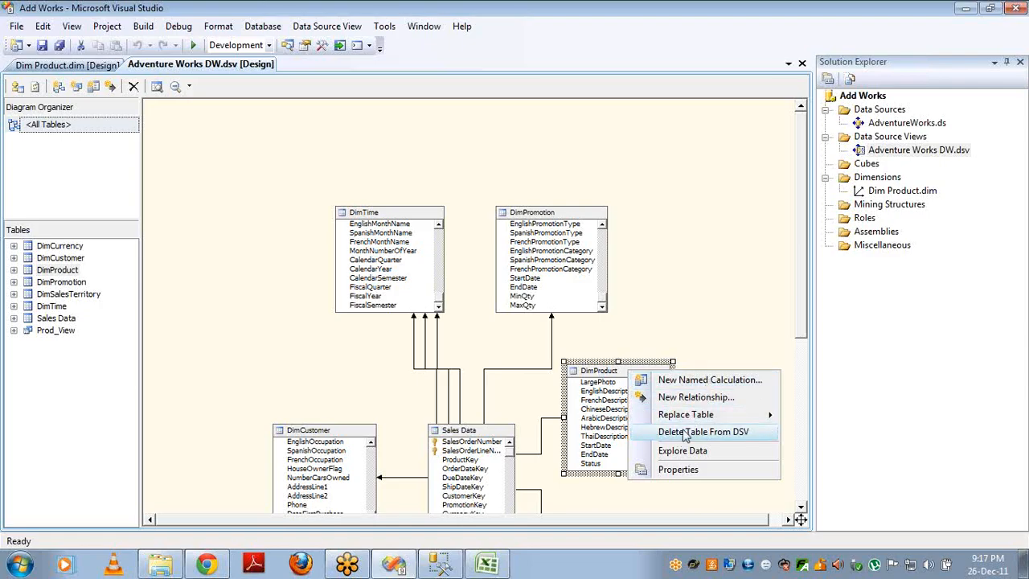
{"action": "left_click", "coordinate": [685, 432]}
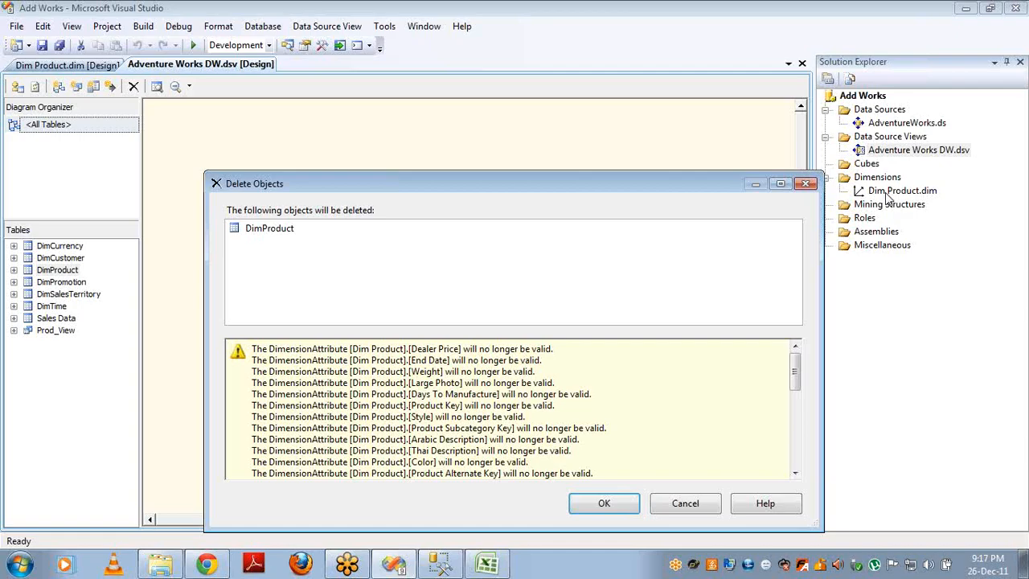
{"action": "left_click", "coordinate": [684, 505]}
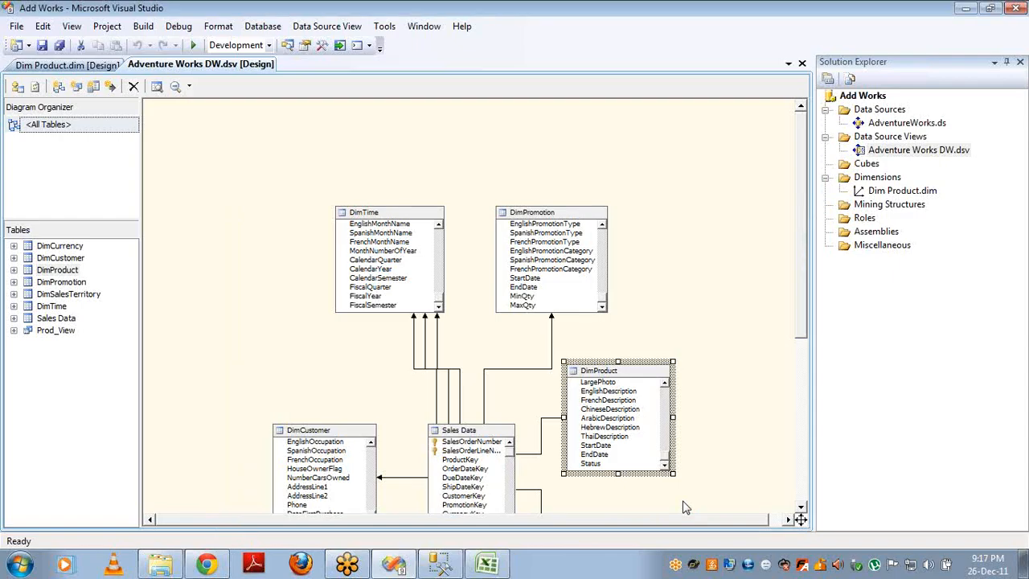
- Refresh the data source view, accept the added test column, and select test in the DimProduct table
{"action": "left_click", "coordinate": [671, 261]}
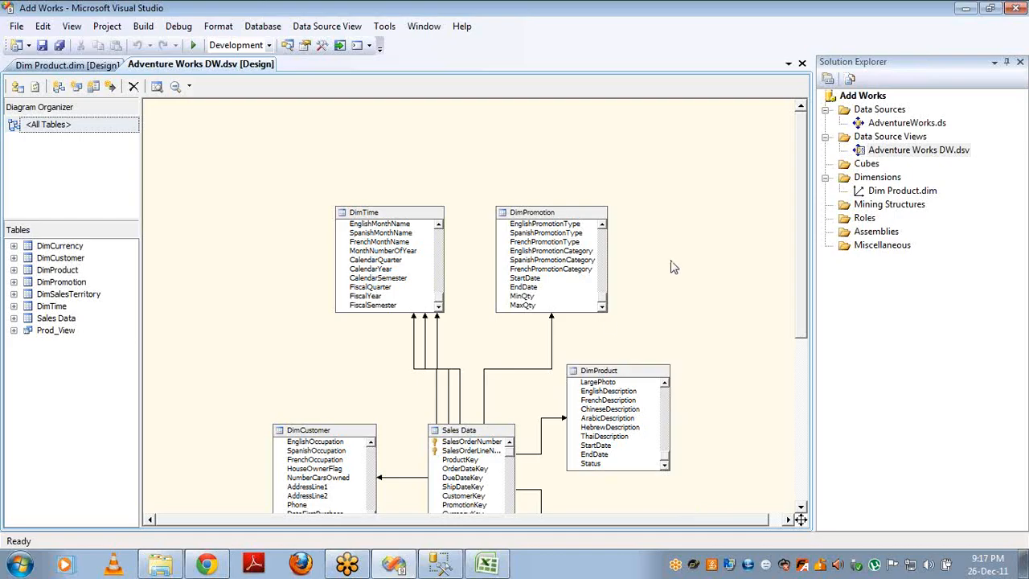
{"action": "right_click", "coordinate": [670, 261]}
{"action": "left_click", "coordinate": [719, 415]}
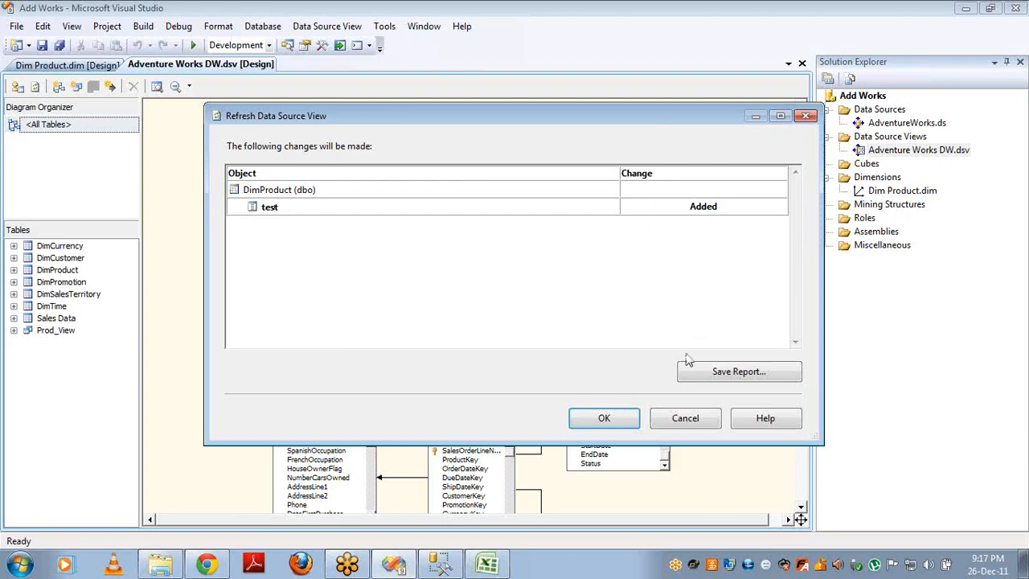
{"action": "left_click", "coordinate": [623, 419]}
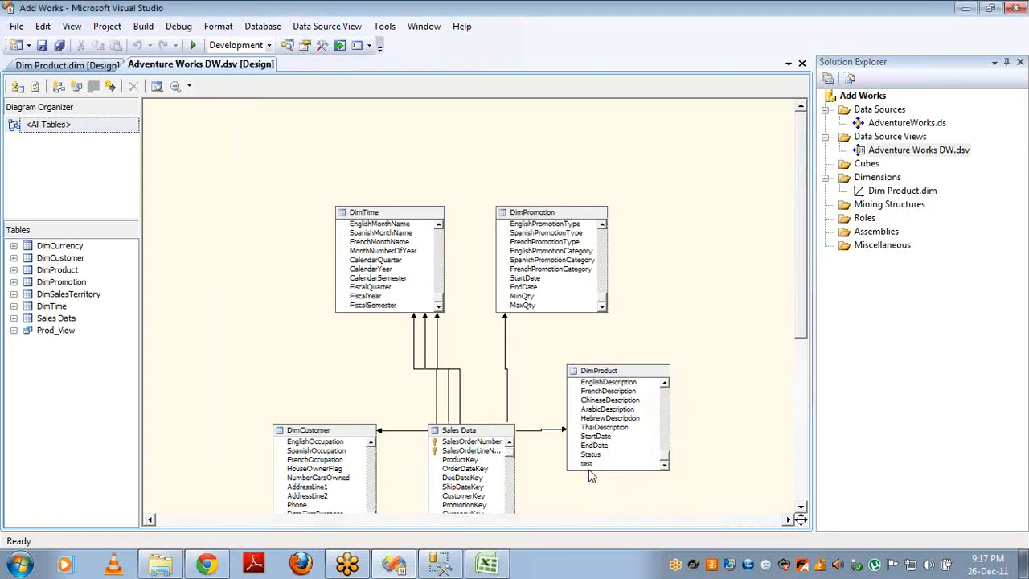
{"action": "left_click", "coordinate": [589, 465]}
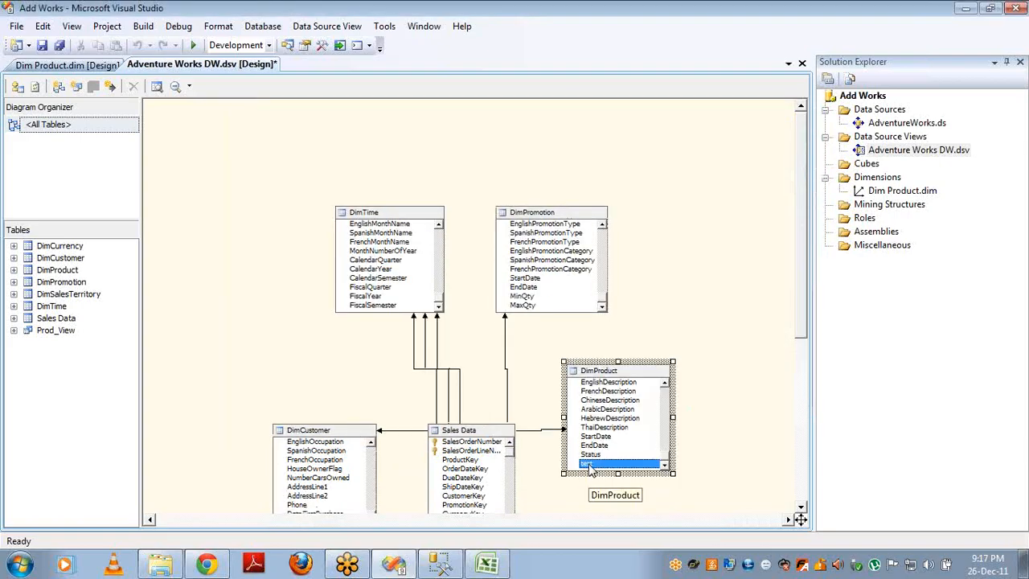
- Open the Dim Product dimension, add DimProduct's test column as an attribute, and close the dimension with its changes saved
{"action": "double_click", "coordinate": [884, 190]}
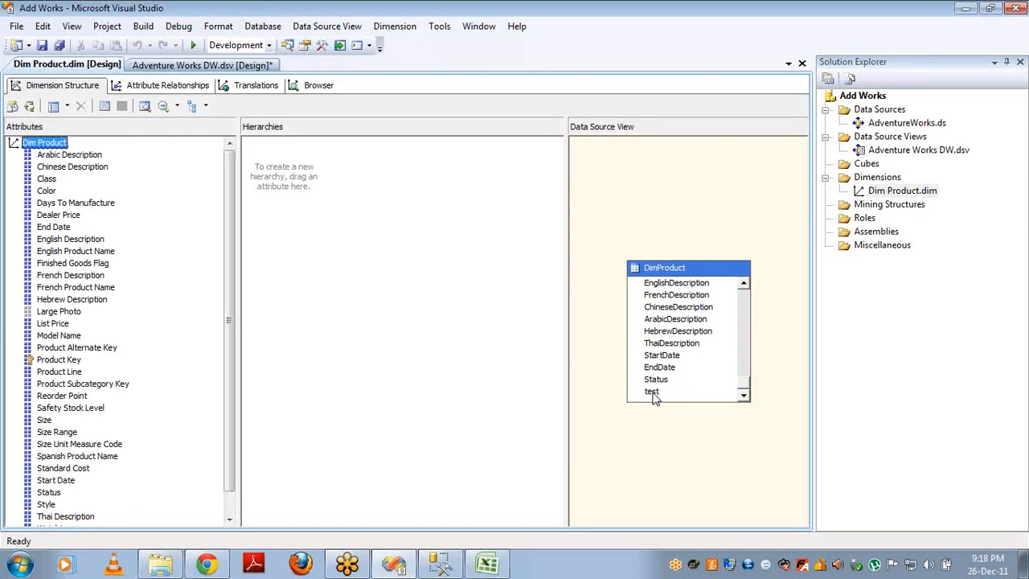
{"action": "left_click_drag", "start_coordinate": [652, 393], "coordinate": [184, 318]}
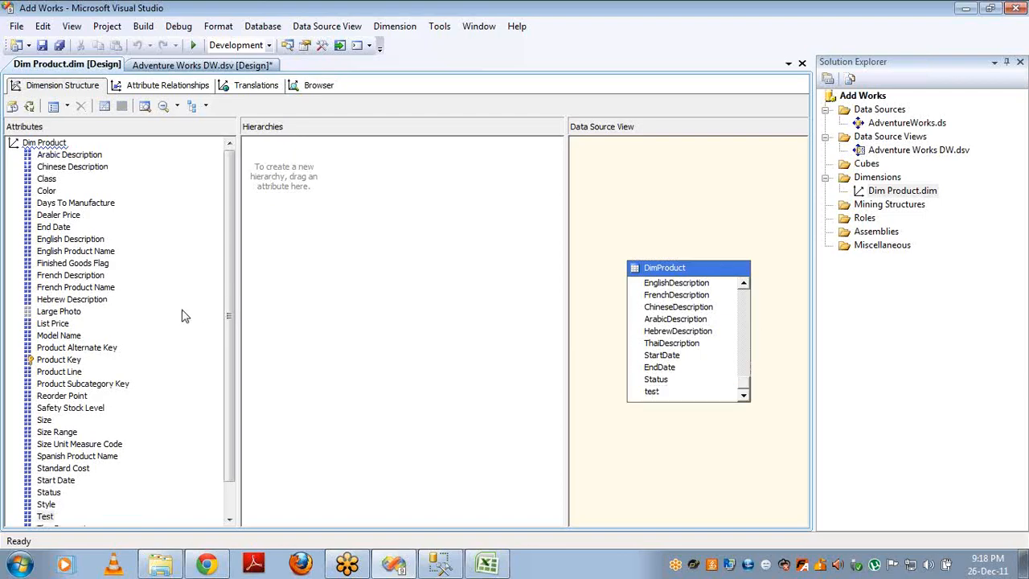
{"action": "left_click", "coordinate": [44, 519]}
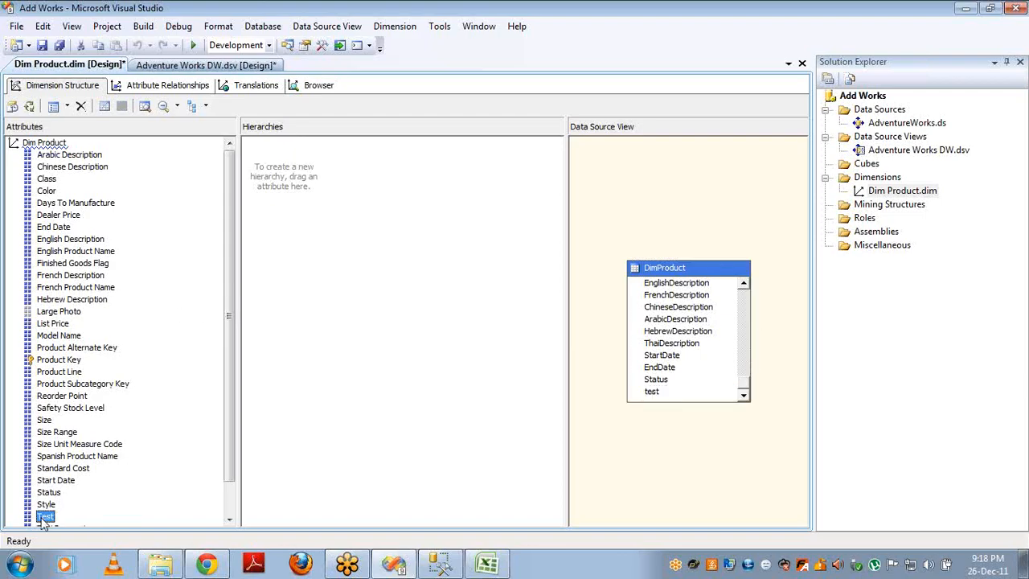
{"action": "left_click", "coordinate": [44, 519]}
{"action": "left_click", "coordinate": [802, 64]}
{"action": "left_click", "coordinate": [525, 347]}
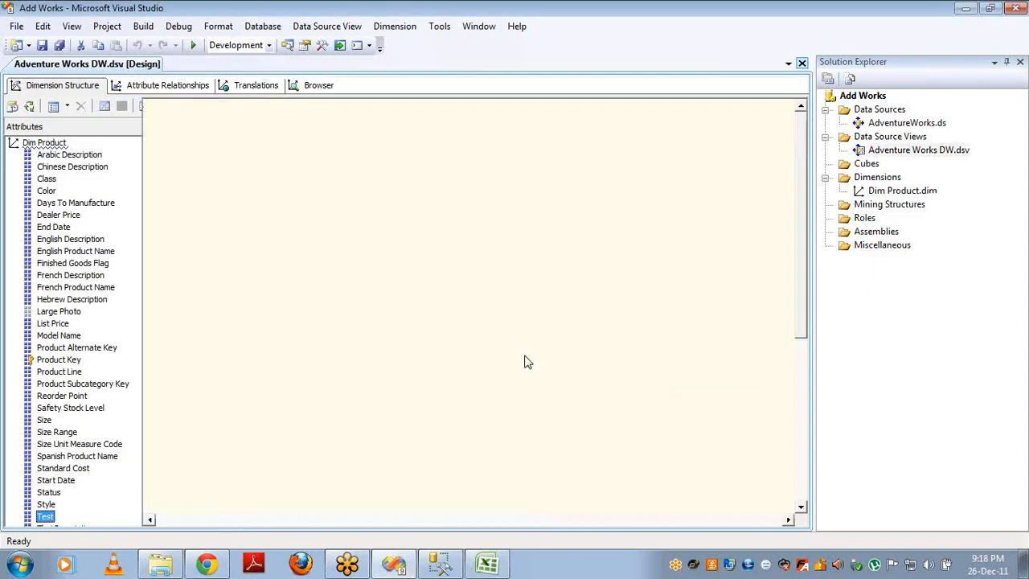
- Switch to SQL Server Management Studio, change the alter table dimproduct statement to "drop column test", and execute only that statement
{"action": "key", "text": "alt+Tab"}
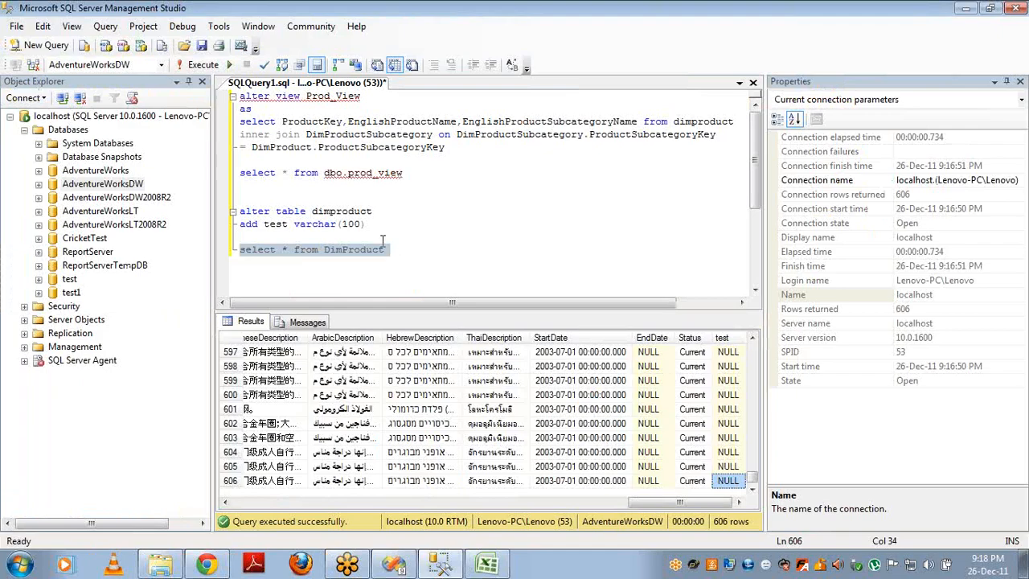
{"action": "double_click", "coordinate": [253, 223]}
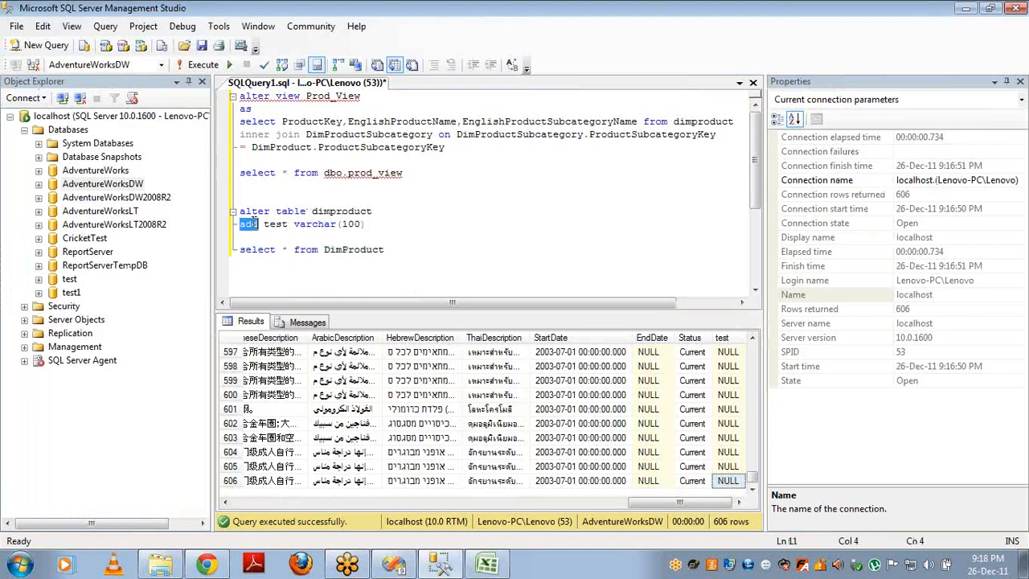
{"action": "type", "text": "drop"}
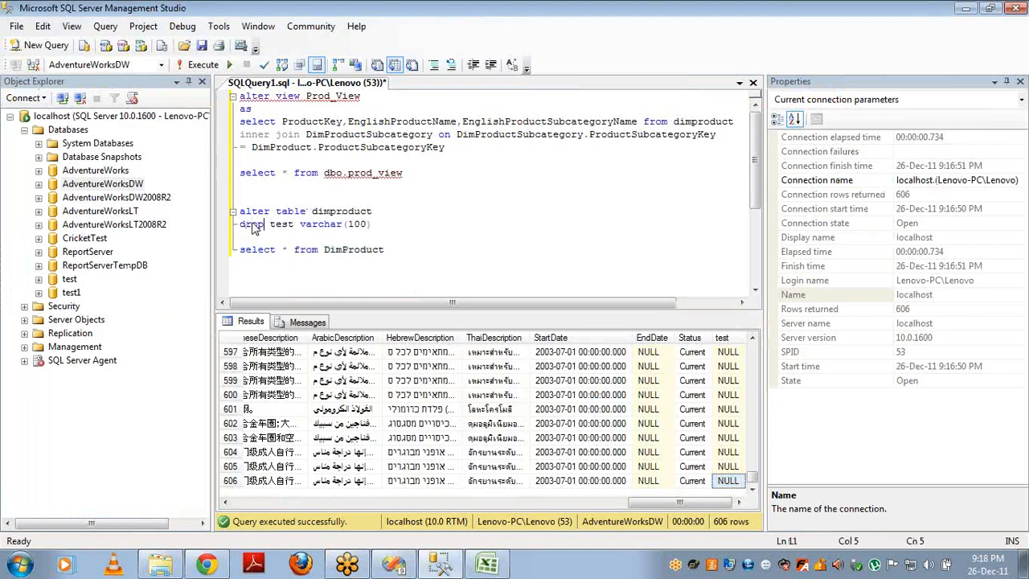
{"action": "type", "text": " column"}
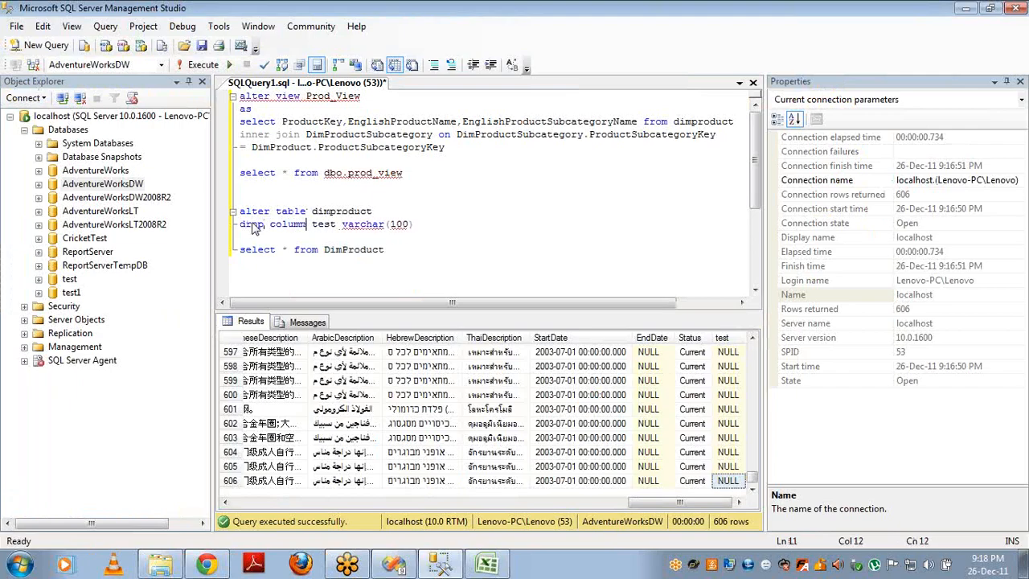
{"action": "key", "text": "shift+End"}
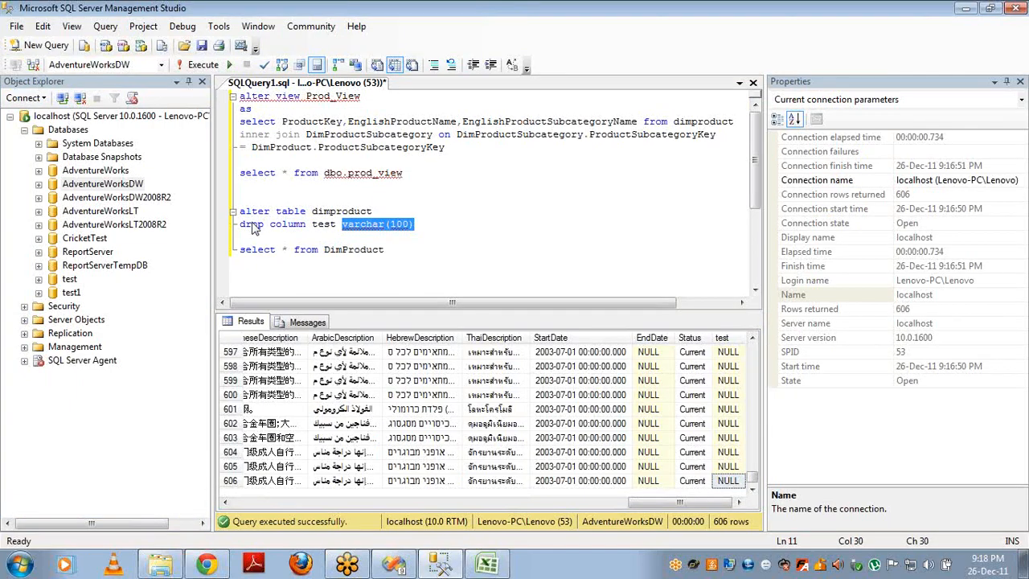
{"action": "key", "text": "Delete"}
{"action": "key", "text": "shift+Home"}
{"action": "key", "text": "shift+Up"}
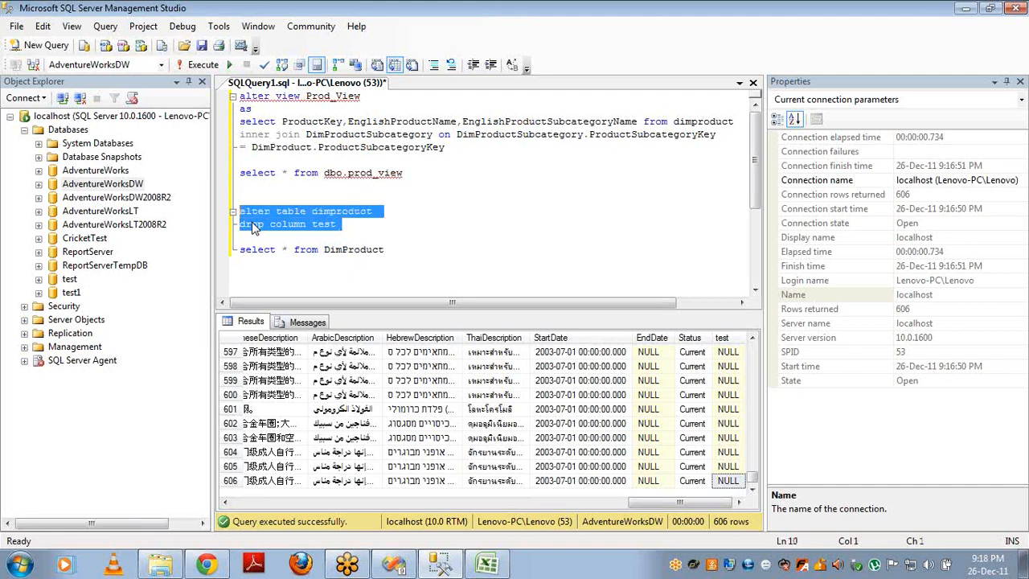
{"action": "key", "text": "F5"}
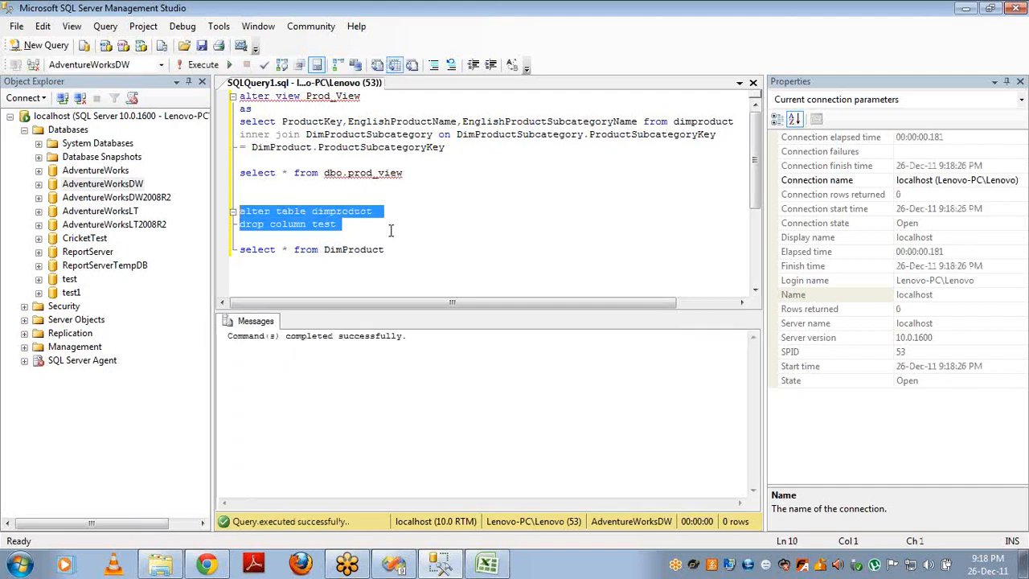
- Switch back to Visual Studio, refresh the data source view, and accept the deletion of DimProduct's test column
{"action": "key", "text": "alt+Tab"}
{"action": "left_click", "coordinate": [608, 161]}
{"action": "right_click", "coordinate": [608, 159]}
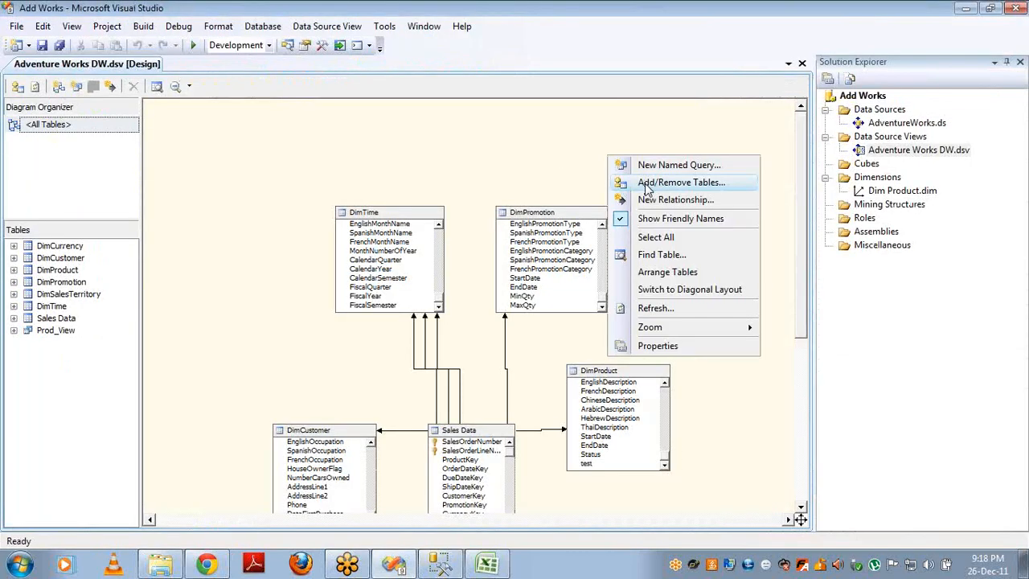
{"action": "left_click", "coordinate": [654, 308]}
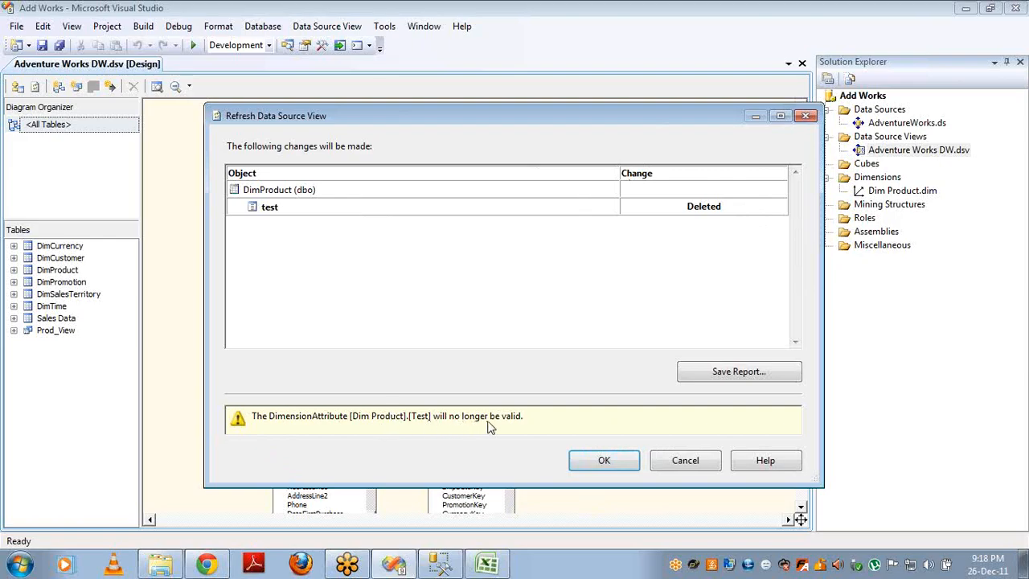
{"action": "left_click", "coordinate": [577, 458]}
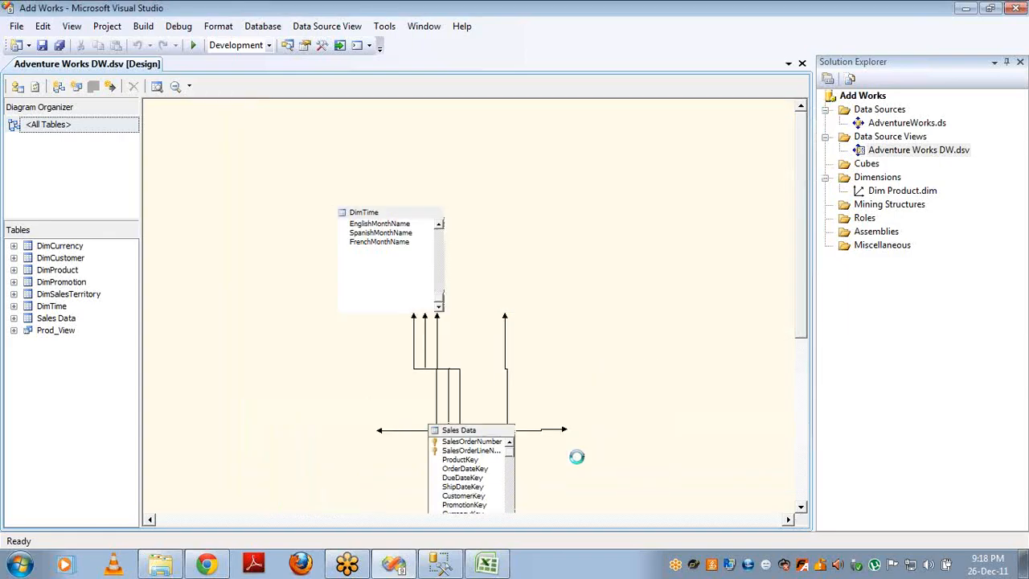
- Reopen the Dim Product dimension and select its Test attribute
{"action": "left_click", "coordinate": [884, 190]}
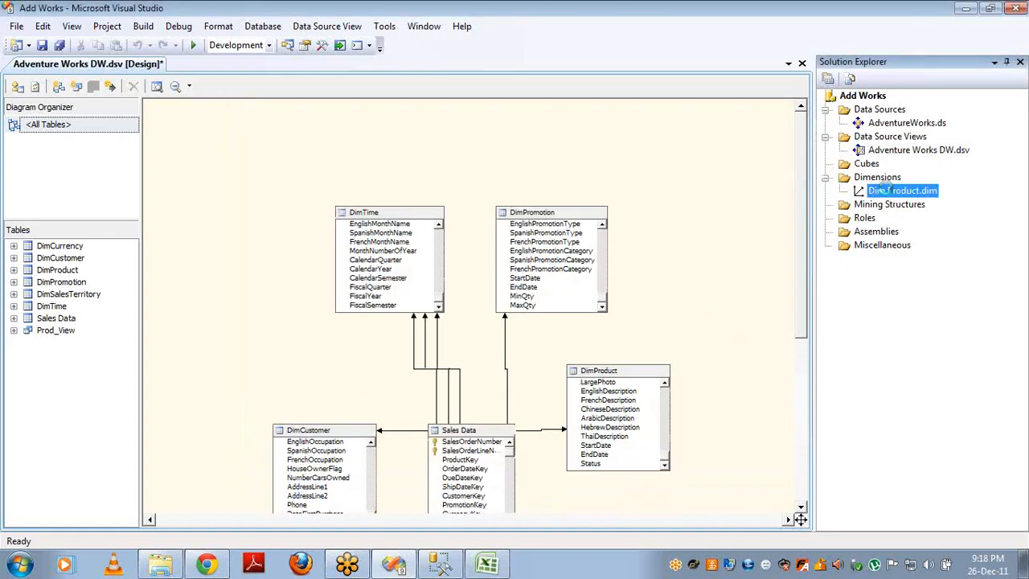
{"action": "double_click", "coordinate": [884, 189]}
{"action": "left_click", "coordinate": [44, 518]}
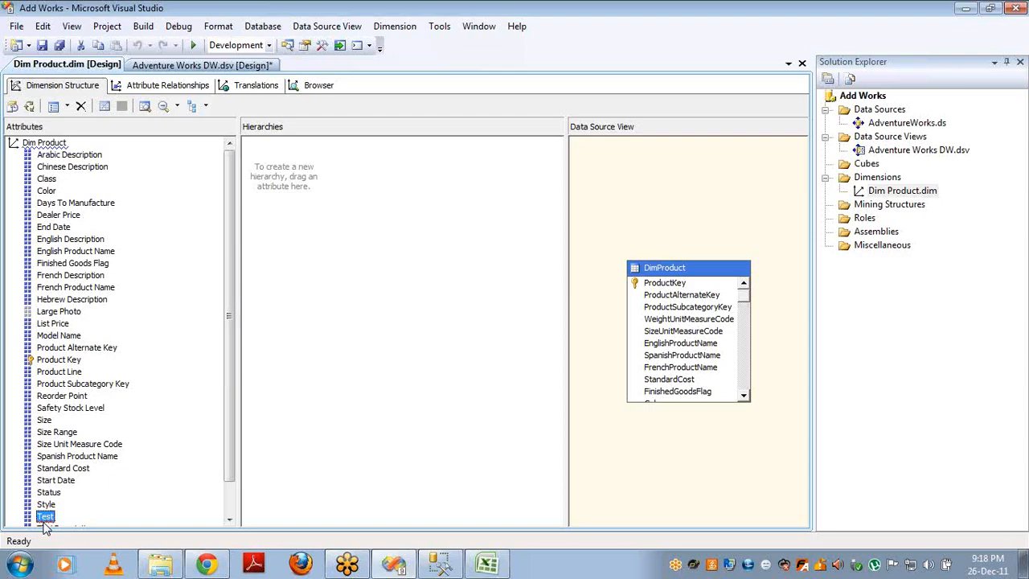
- Build the Add Works project, examine the reported build error, and close the error list
{"action": "right_click", "coordinate": [850, 97]}
{"action": "left_click", "coordinate": [884, 174]}
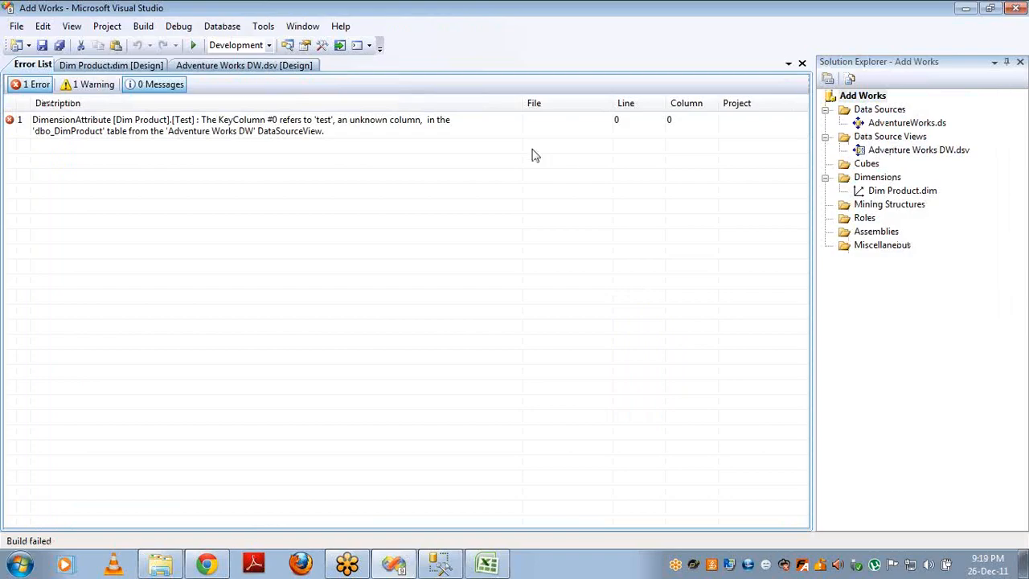
{"action": "left_click", "coordinate": [343, 122]}
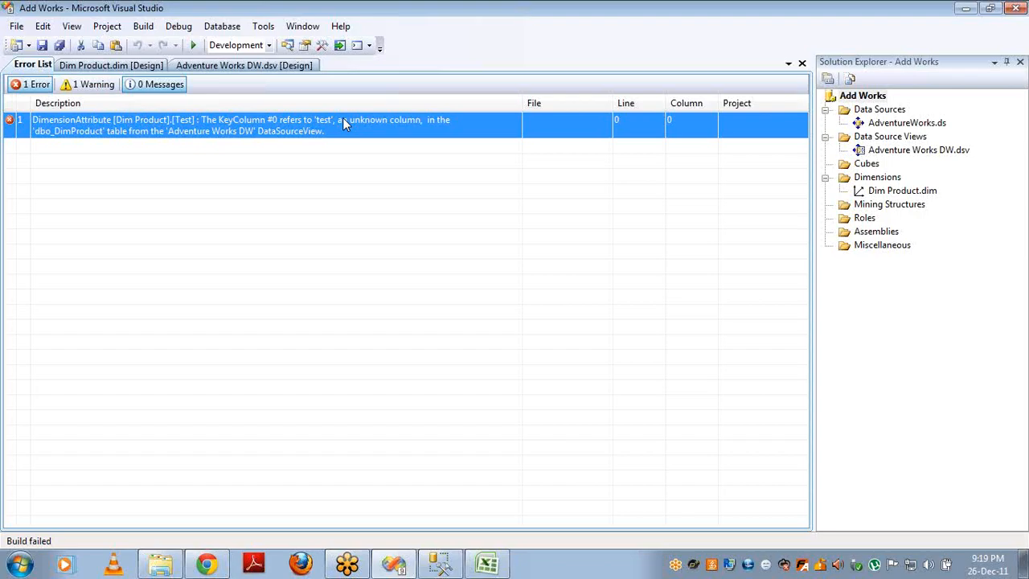
{"action": "left_click", "coordinate": [802, 63]}
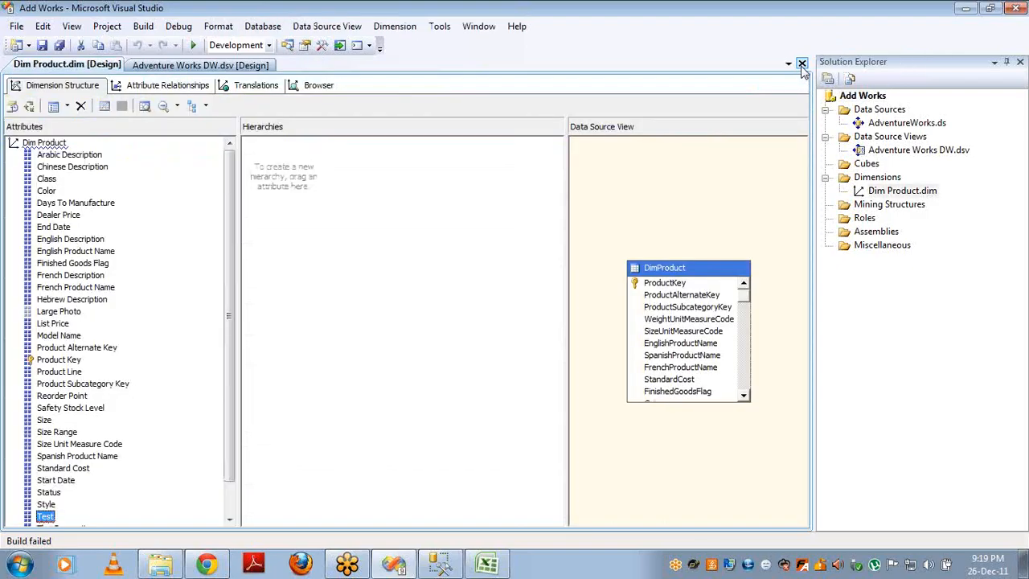
- Delete the Test attribute from the Dim Product dimension and build the Add Works project again
{"action": "left_click", "coordinate": [270, 421]}
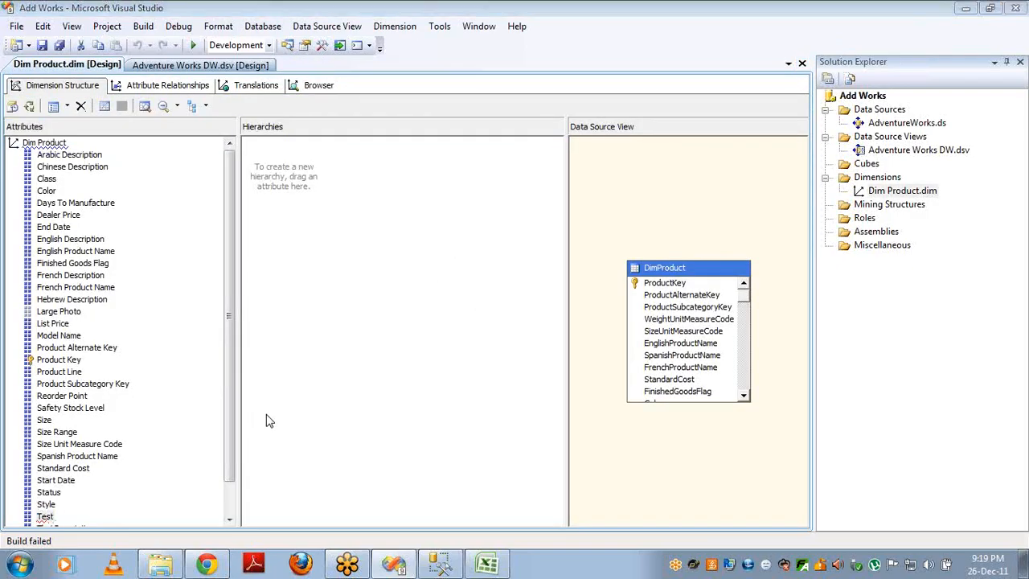
{"action": "key", "text": "Delete"}
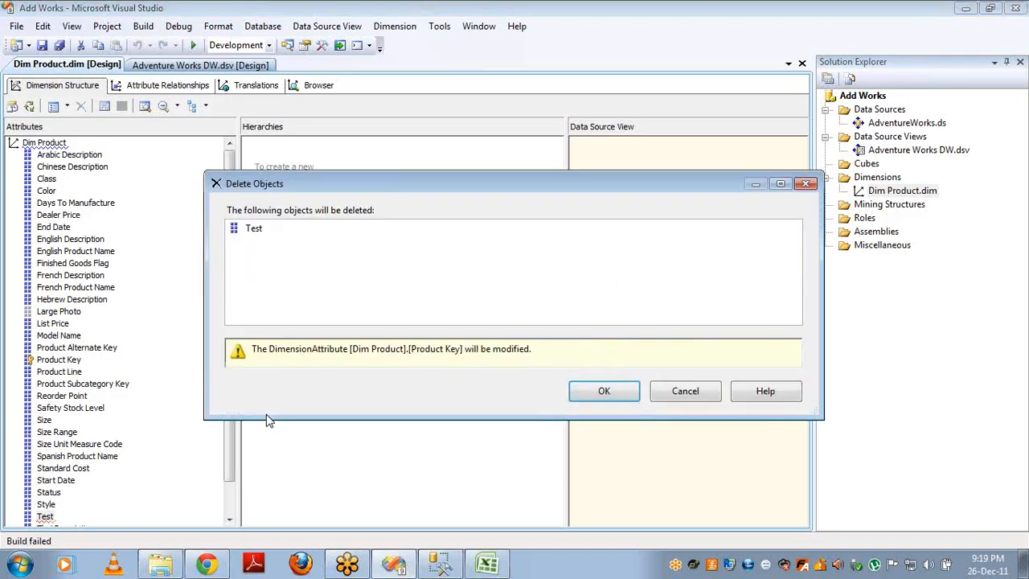
{"action": "key", "text": "Return"}
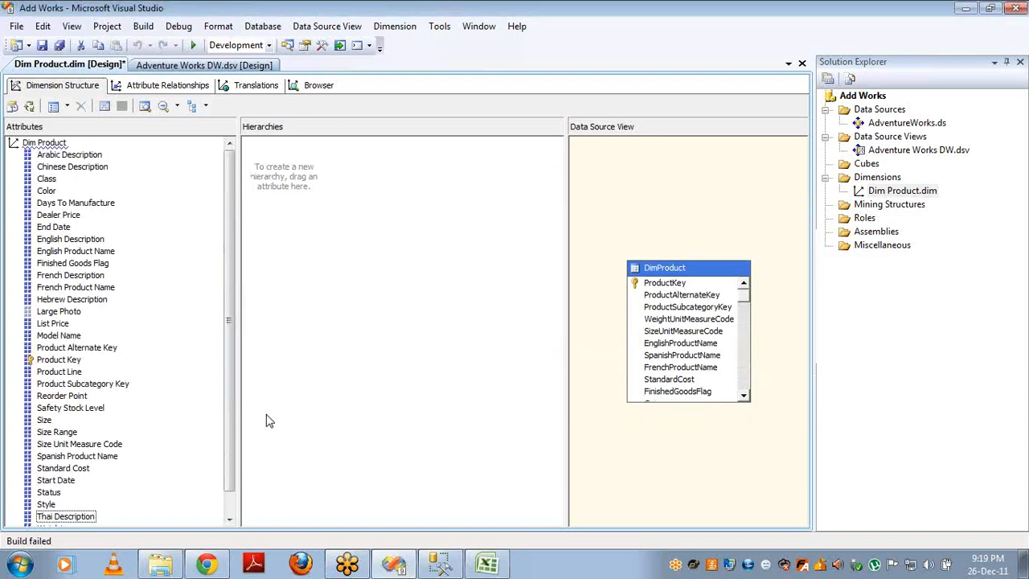
{"action": "left_click", "coordinate": [868, 97]}
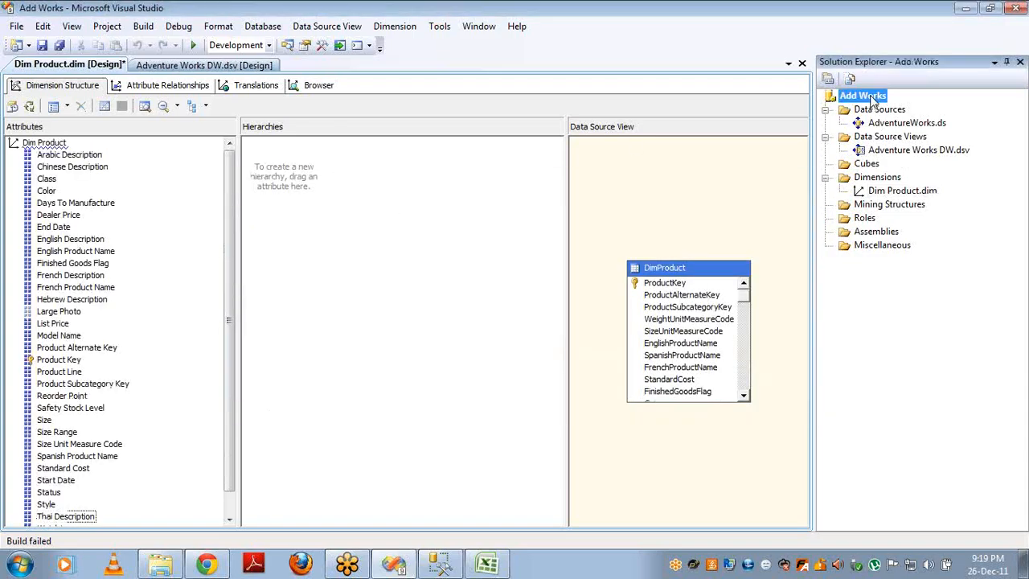
{"action": "right_click", "coordinate": [868, 97]}
{"action": "left_click", "coordinate": [900, 181]}
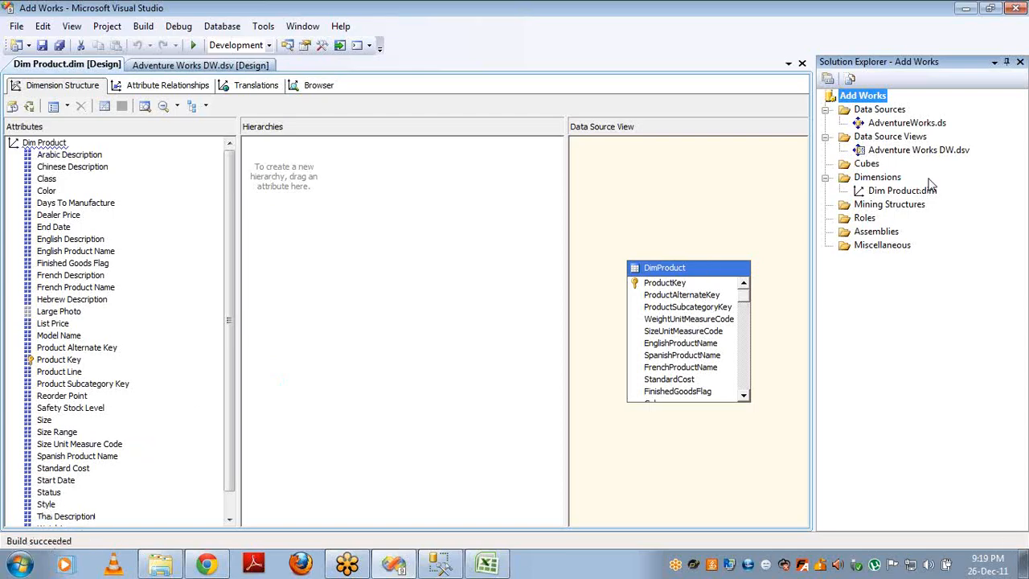
- Open the Adventure Works DW data source view, check for pending changes with Refresh, and cancel the refresh
{"action": "double_click", "coordinate": [913, 153]}
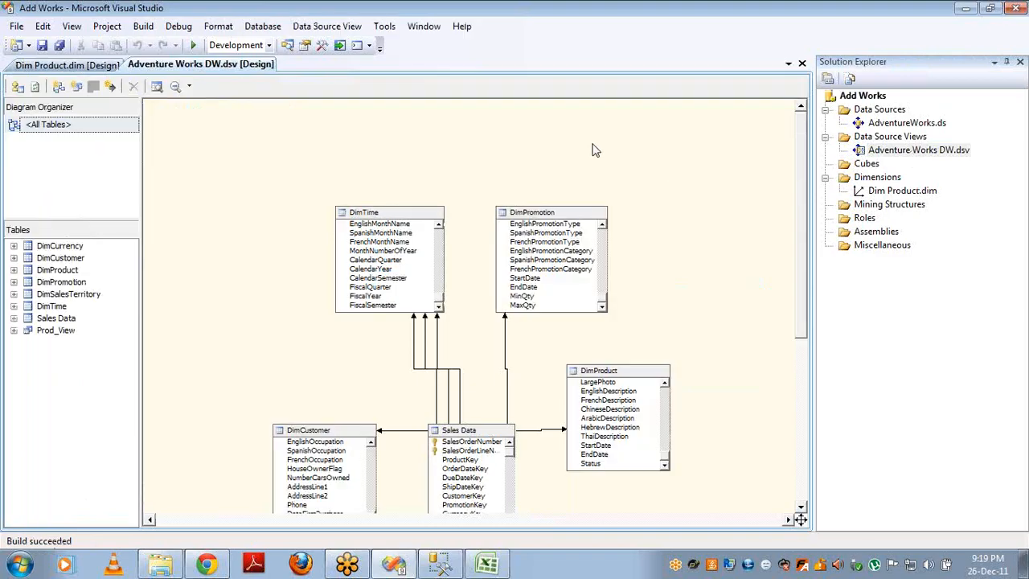
{"action": "right_click", "coordinate": [622, 146]}
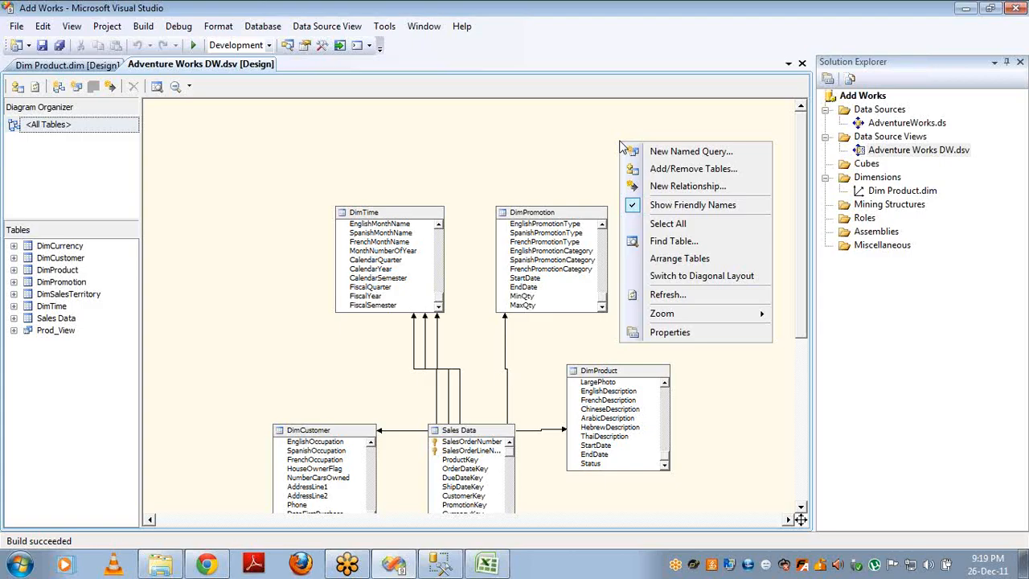
{"action": "left_click", "coordinate": [505, 342]}
{"action": "left_click", "coordinate": [505, 343]}
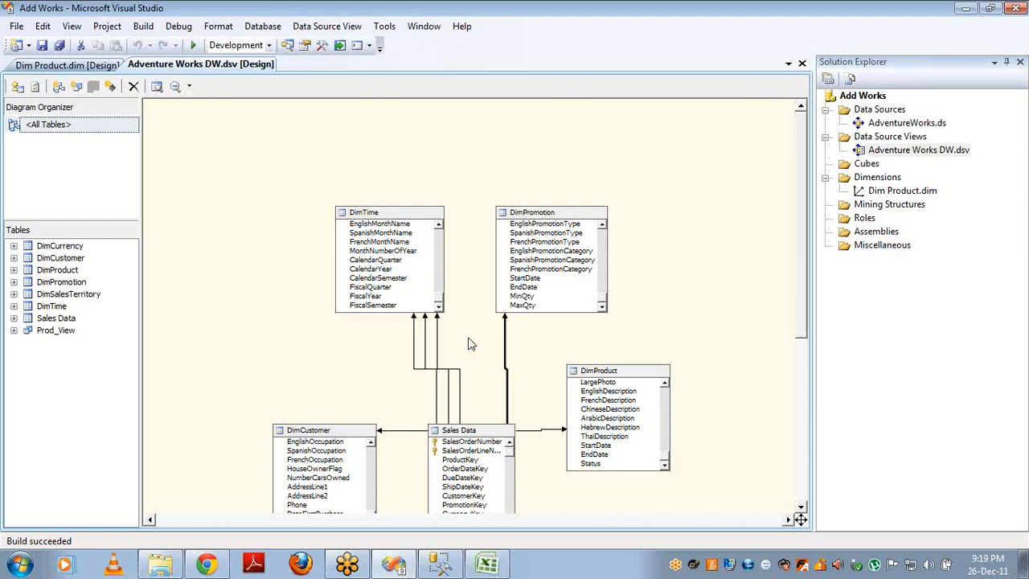
{"action": "right_click", "coordinate": [602, 157]}
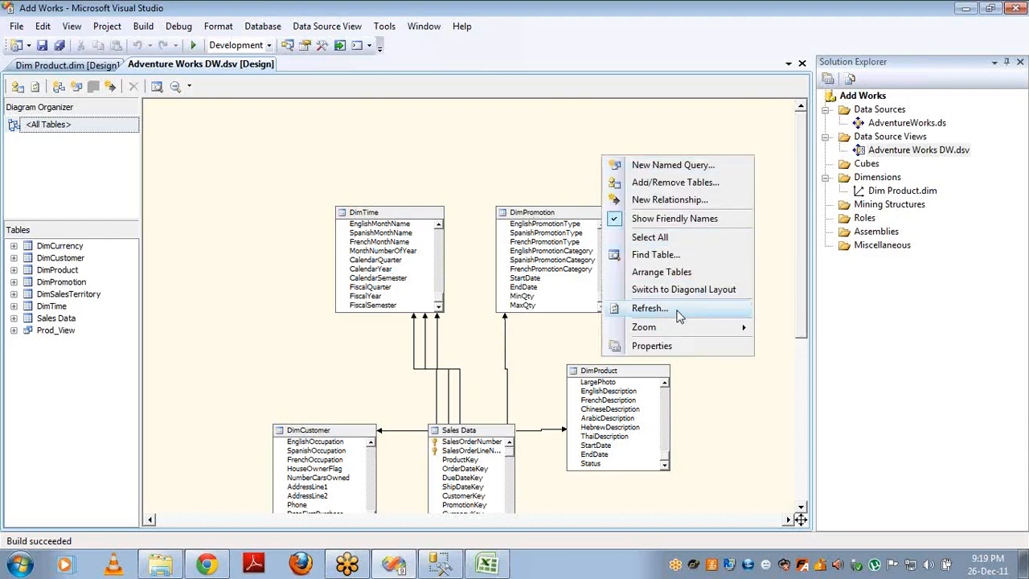
{"action": "left_click", "coordinate": [678, 313]}
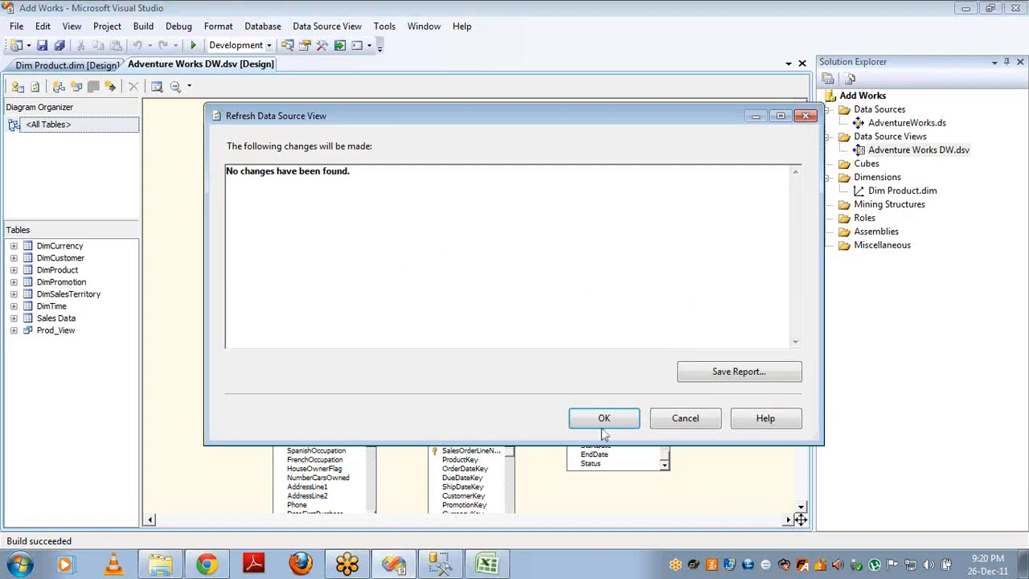
{"action": "left_click", "coordinate": [688, 419]}
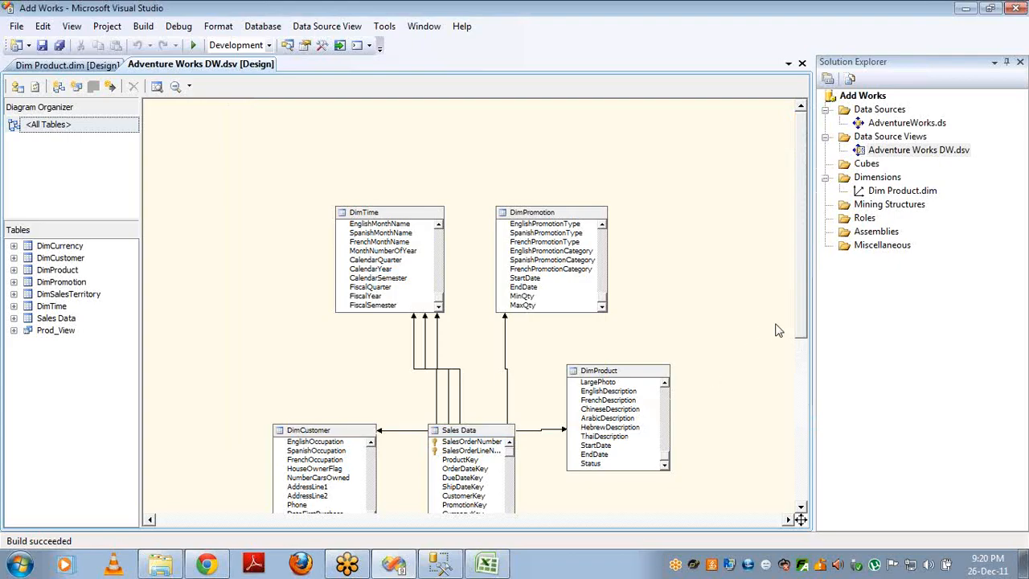
{"action": "left_click_drag", "start_coordinate": [802, 324], "coordinate": [801, 387]}
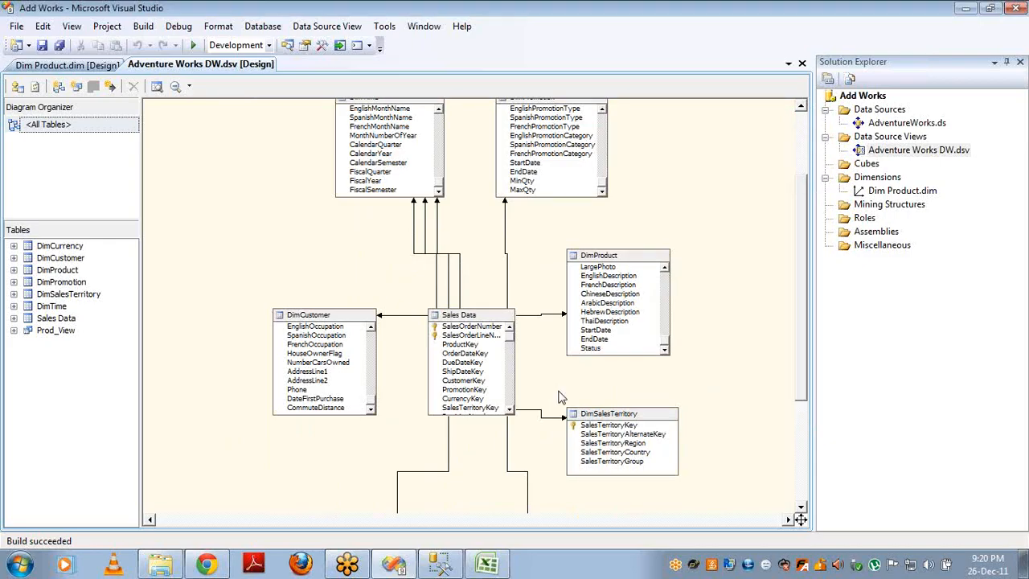
- Compare the commands offered for the DimCustomer table with those for the Prod_View named query
{"action": "left_click", "coordinate": [357, 319]}
{"action": "right_click", "coordinate": [357, 320]}
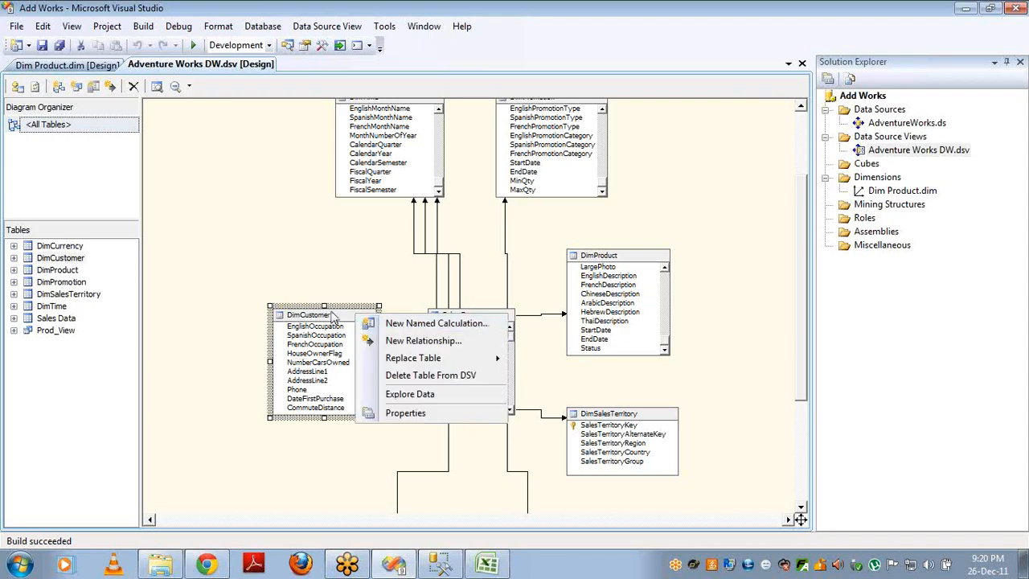
{"action": "left_click", "coordinate": [331, 318]}
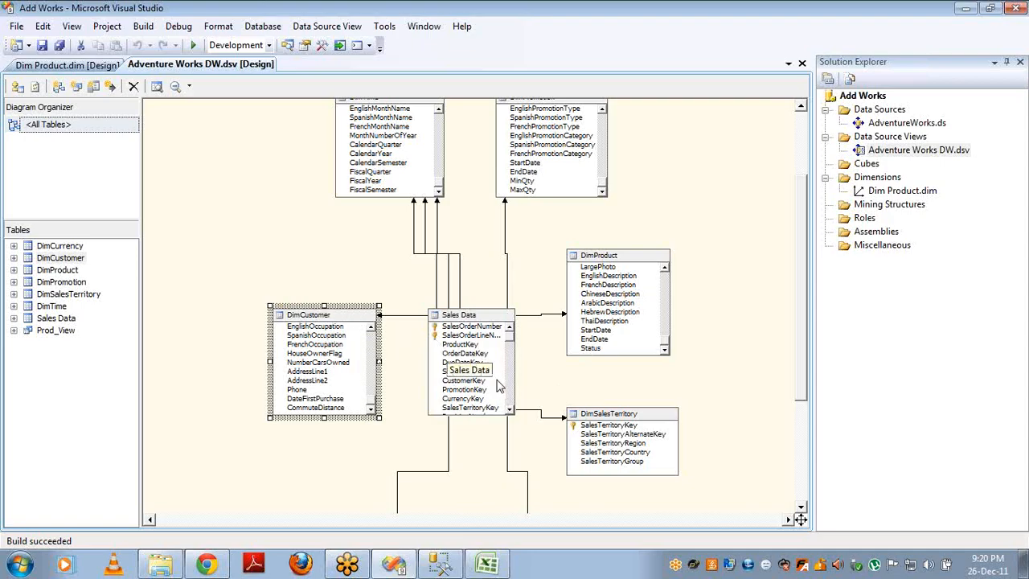
{"action": "left_click", "coordinate": [802, 492]}
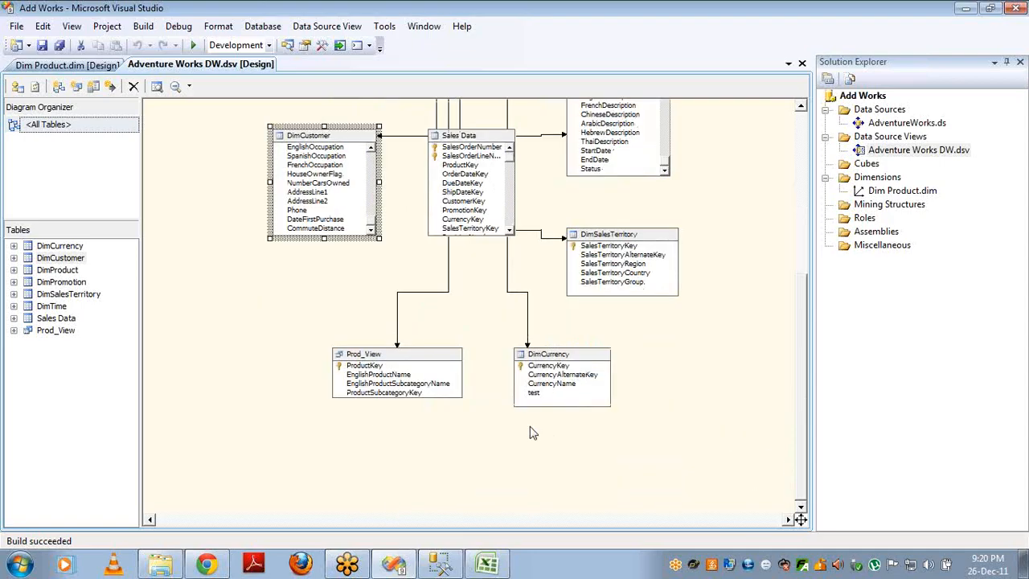
{"action": "right_click", "coordinate": [431, 360]}
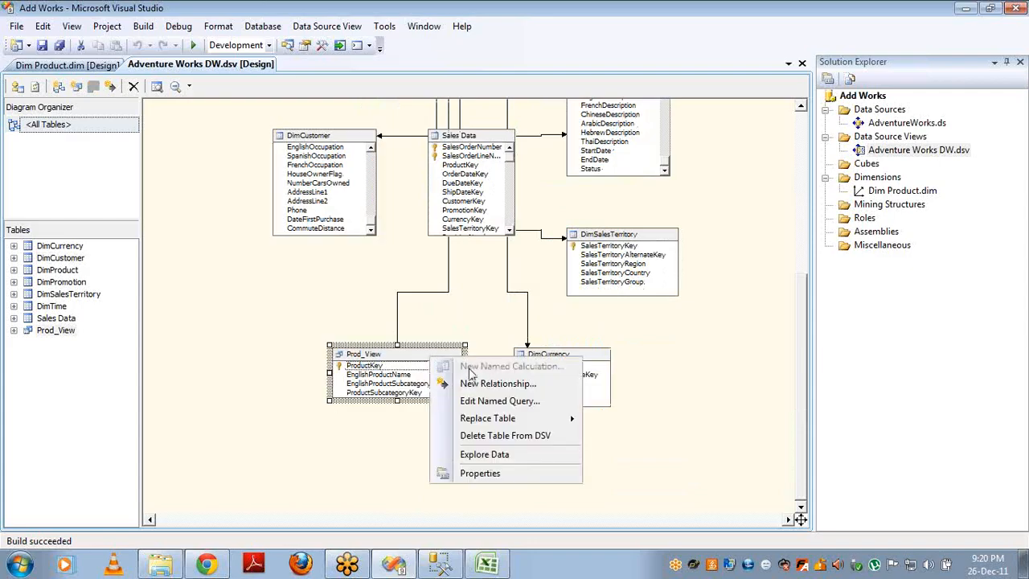
{"action": "right_click", "coordinate": [345, 144]}
{"action": "right_click", "coordinate": [345, 143]}
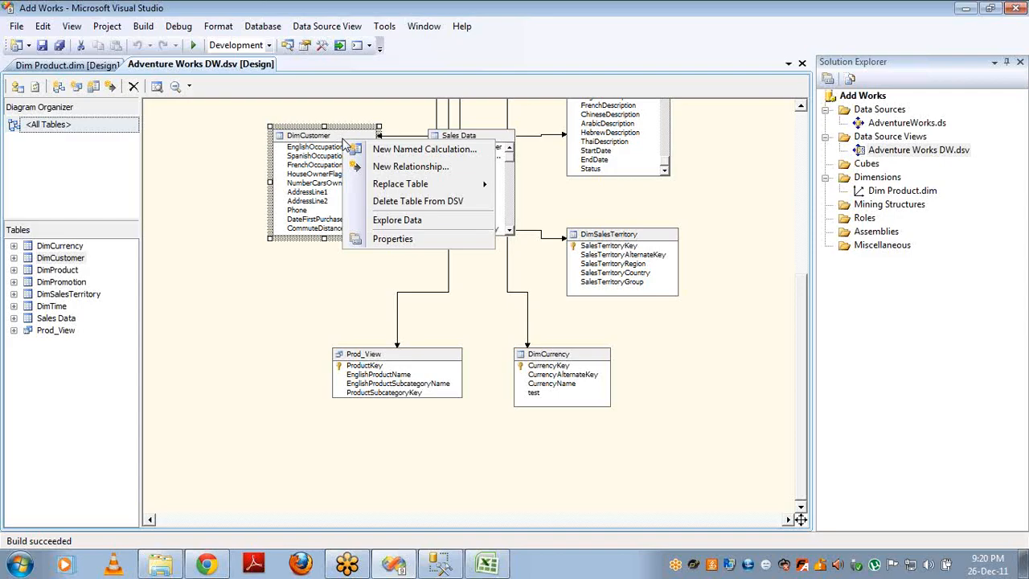
{"action": "left_click", "coordinate": [328, 141]}
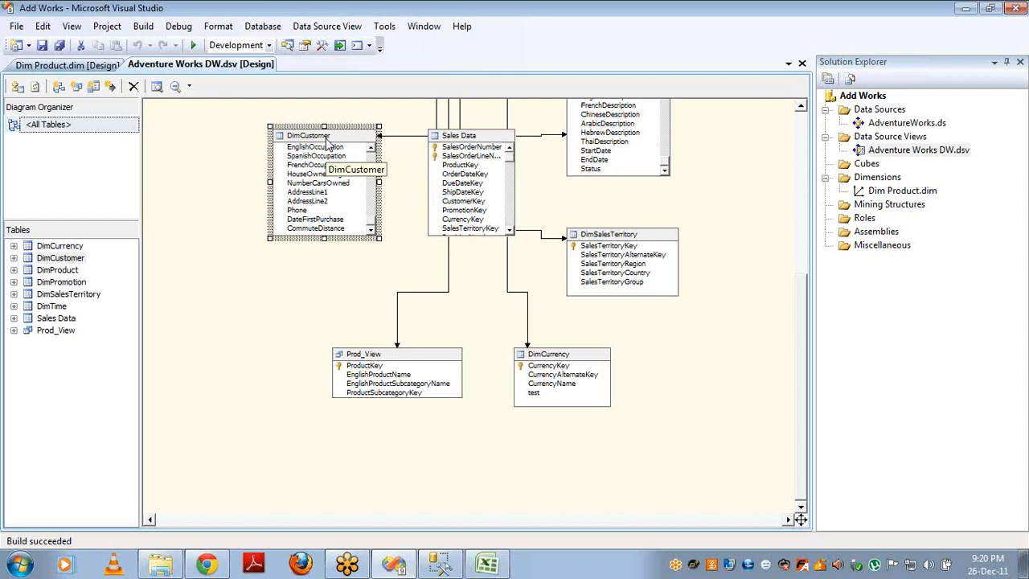
- Start a named calculation on the DimCustomer table with column name test and expression firstname+' ' +lastname
{"action": "left_click", "coordinate": [327, 145]}
{"action": "right_click", "coordinate": [330, 144]}
{"action": "left_click", "coordinate": [325, 135]}
{"action": "right_click", "coordinate": [336, 135]}
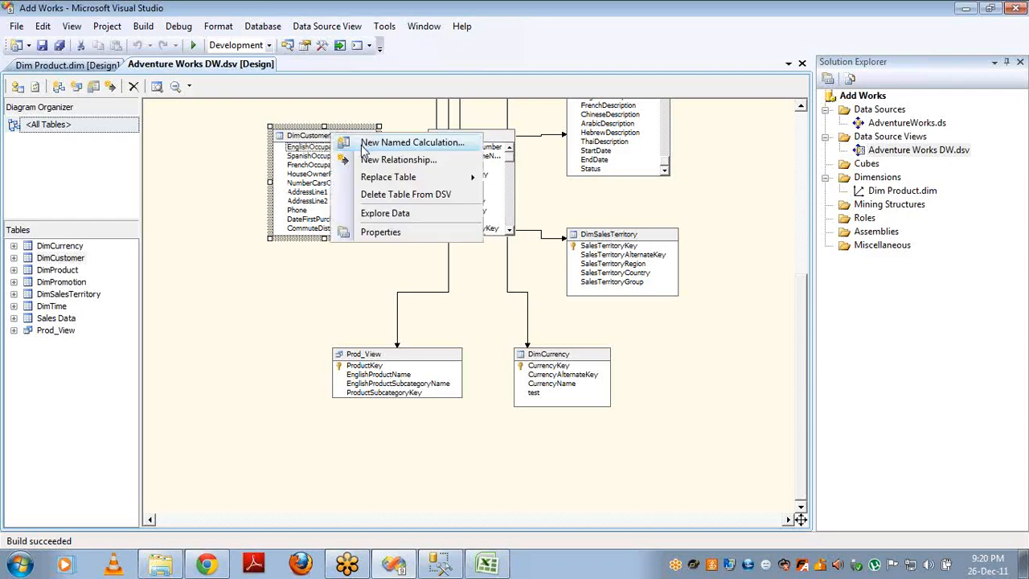
{"action": "left_click", "coordinate": [364, 149]}
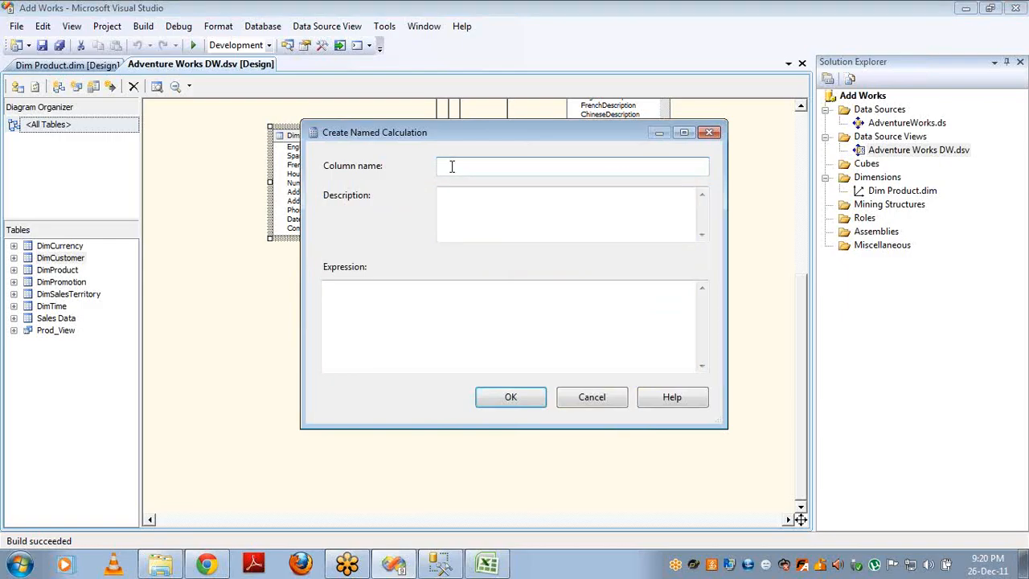
{"action": "type", "text": "test"}
{"action": "left_click_drag", "start_coordinate": [496, 140], "coordinate": [676, 129]}
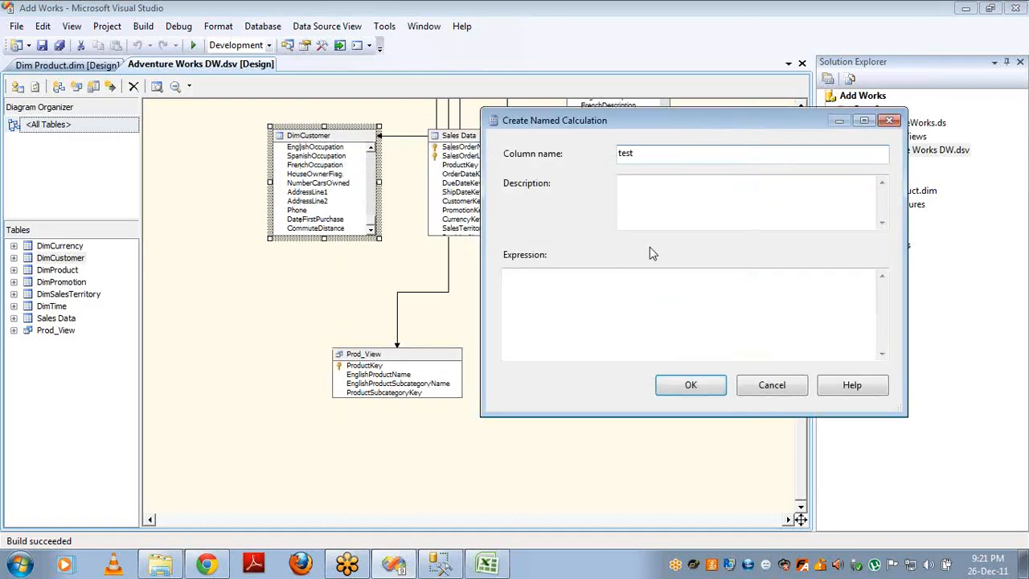
{"action": "left_click", "coordinate": [595, 290]}
{"action": "type", "text": "first"}
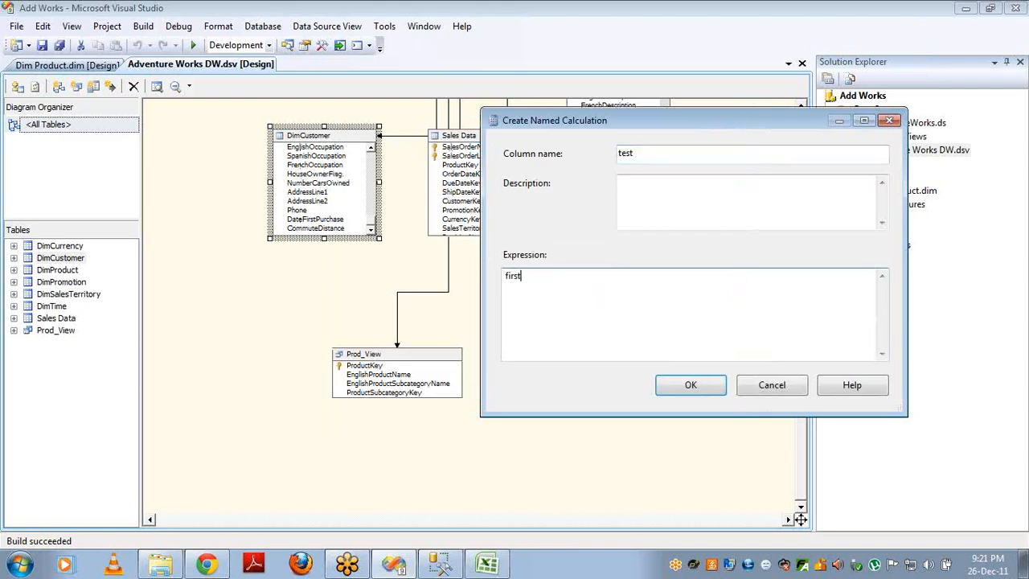
{"action": "type", "text": "name+' ' +lastname'"}
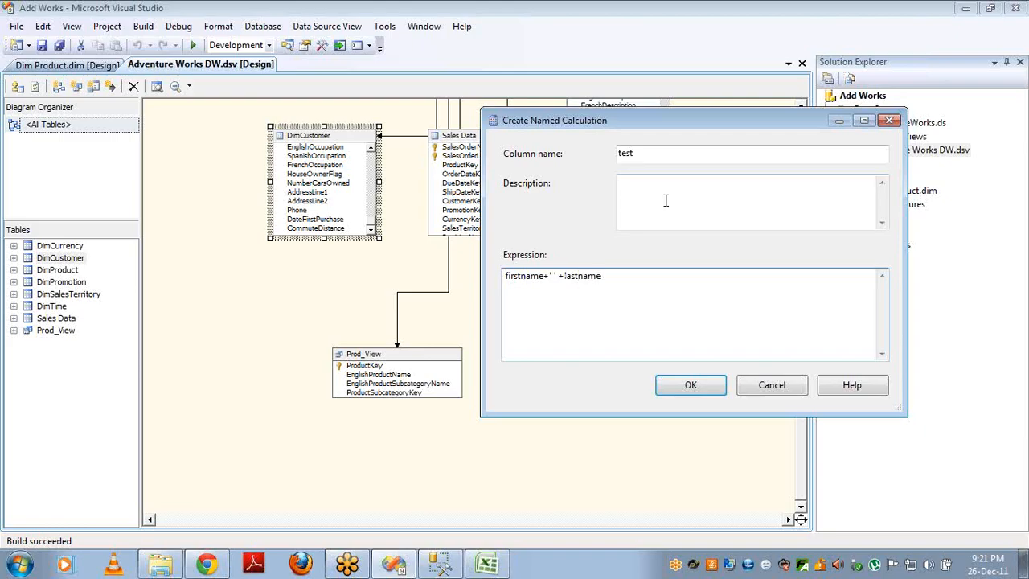
- Change the named calculation's column name to full_name and add it to the DimCustomer table
{"action": "left_click", "coordinate": [657, 153]}
{"action": "key", "text": "BackSpace"}
{"action": "key", "text": "BackSpace"}
{"action": "key", "text": "BackSpace"}
{"action": "key", "text": "BackSpace"}
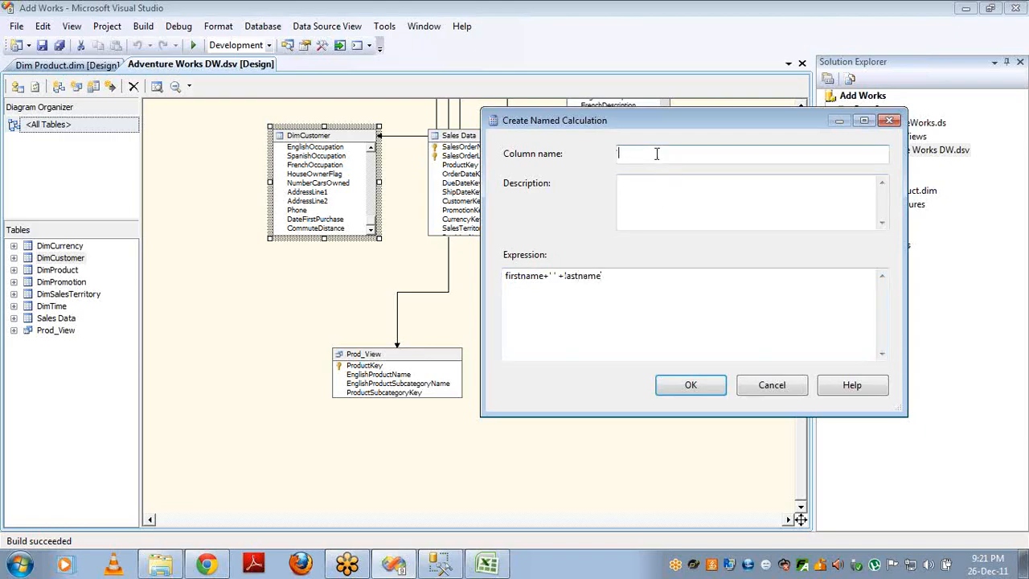
{"action": "type", "text": "full_name"}
{"action": "left_click", "coordinate": [689, 385]}
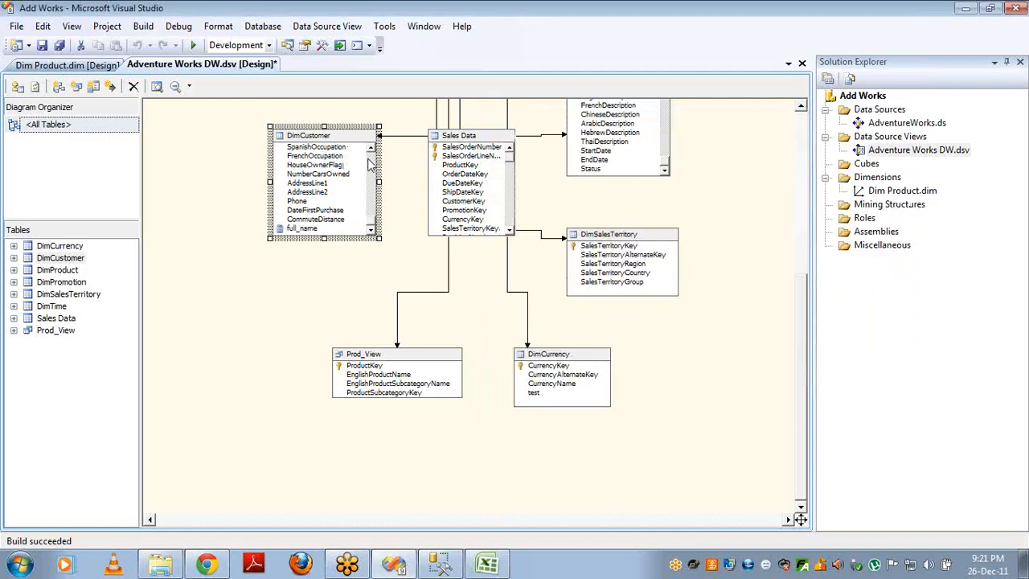
- Explore the DimCustomer table's data, examine the full_name column, and close the data view
{"action": "scroll", "coordinate": [338, 185], "scroll_direction": "up", "scroll_amount": 10}
{"action": "left_click", "coordinate": [306, 184]}
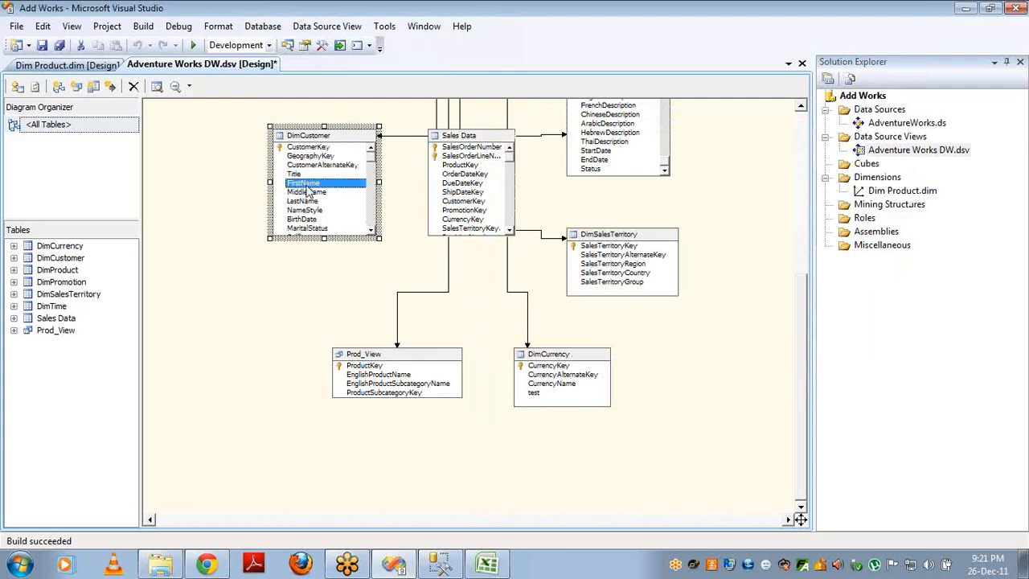
{"action": "right_click", "coordinate": [336, 140]}
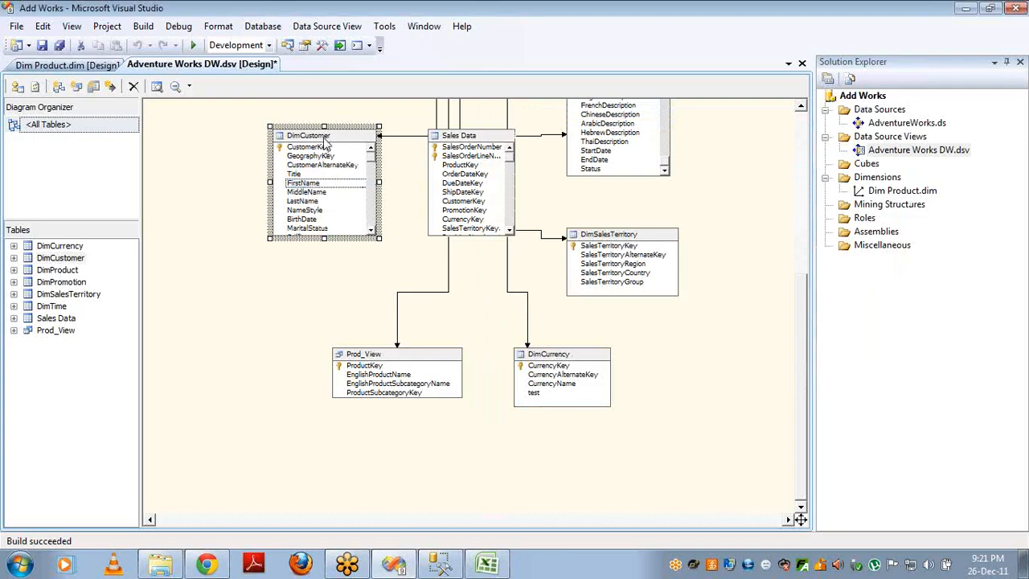
{"action": "left_click", "coordinate": [376, 218]}
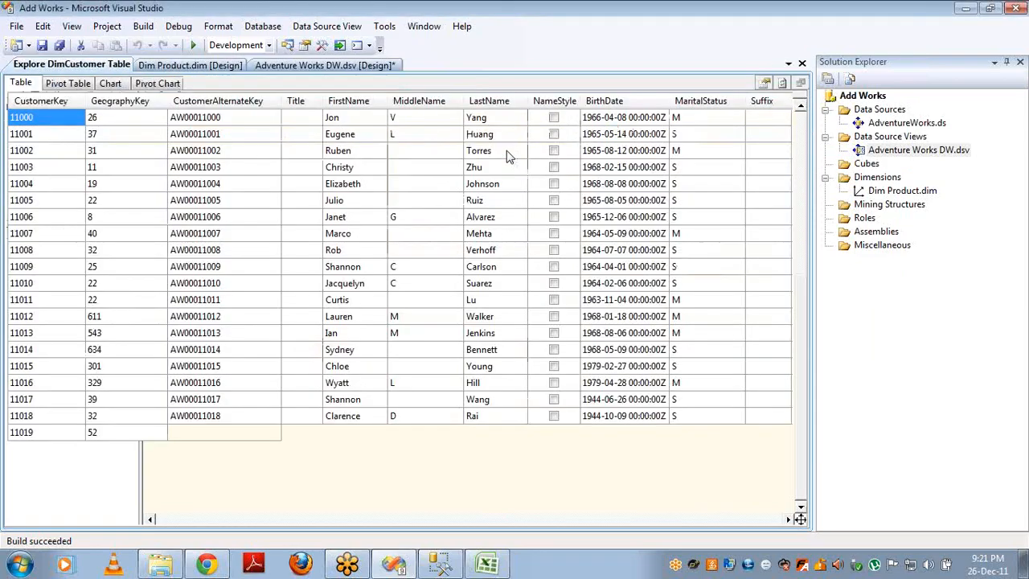
{"action": "left_click", "coordinate": [508, 154]}
{"action": "key", "text": "ctrl+End"}
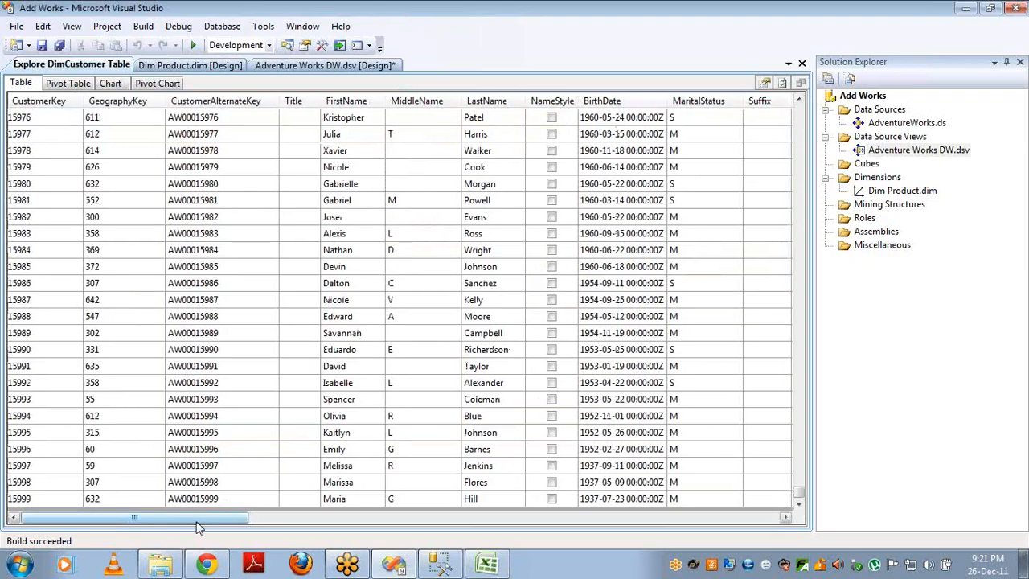
{"action": "left_click_drag", "start_coordinate": [193, 518], "coordinate": [719, 517]}
{"action": "left_click", "coordinate": [772, 499]}
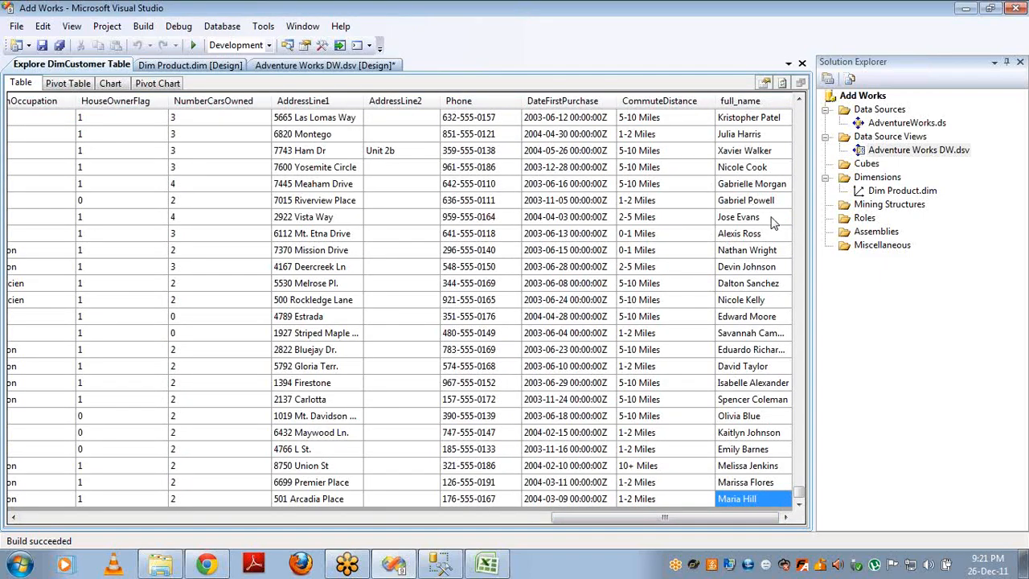
{"action": "left_click", "coordinate": [803, 63]}
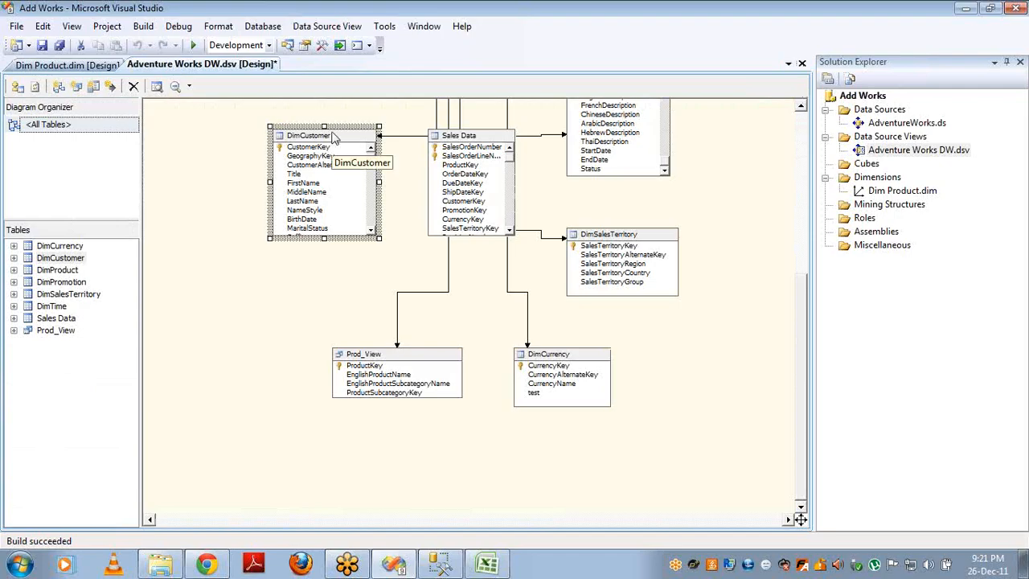
- Add a named calculation called date to the DimCustomer table with the expression getdate()
{"action": "scroll", "coordinate": [380, 189], "scroll_direction": "down", "scroll_amount": 2}
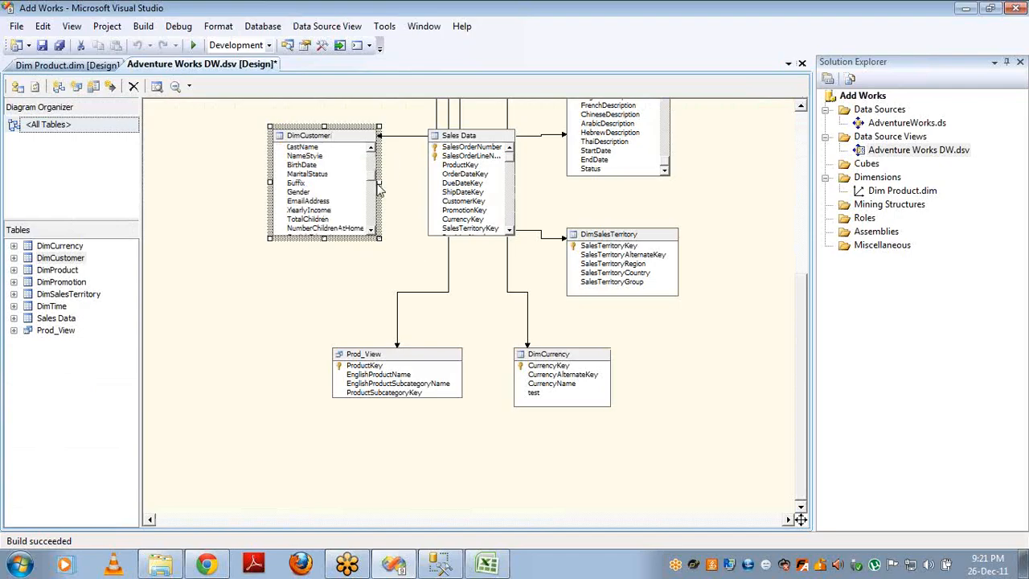
{"action": "scroll", "coordinate": [379, 189], "scroll_direction": "down", "scroll_amount": 5}
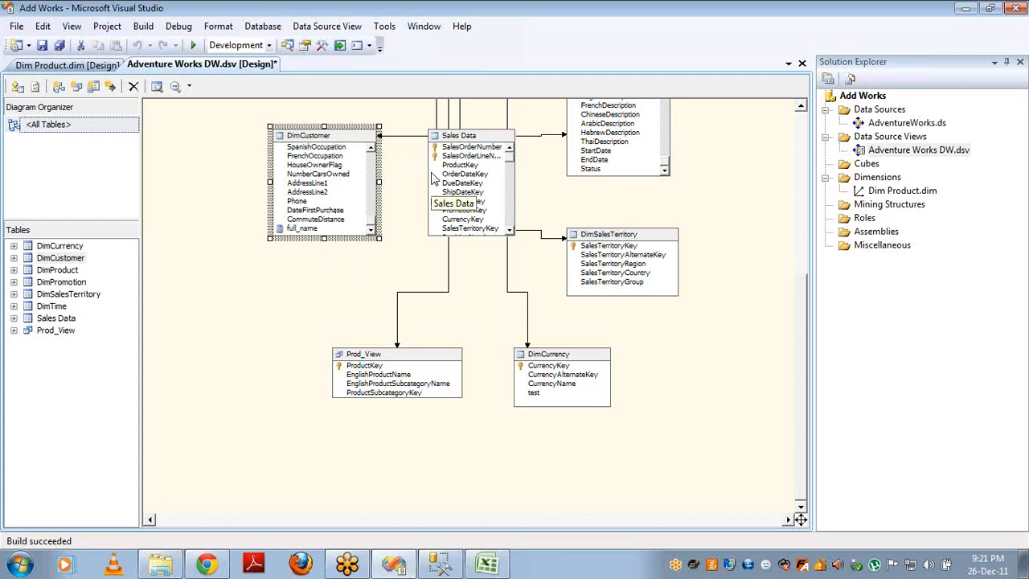
{"action": "right_click", "coordinate": [319, 138]}
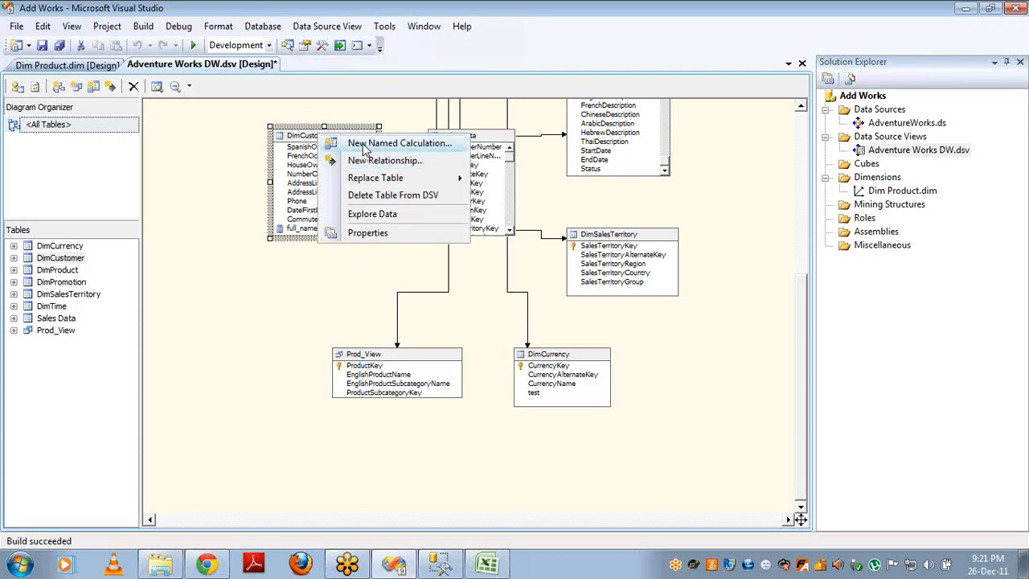
{"action": "left_click", "coordinate": [363, 144]}
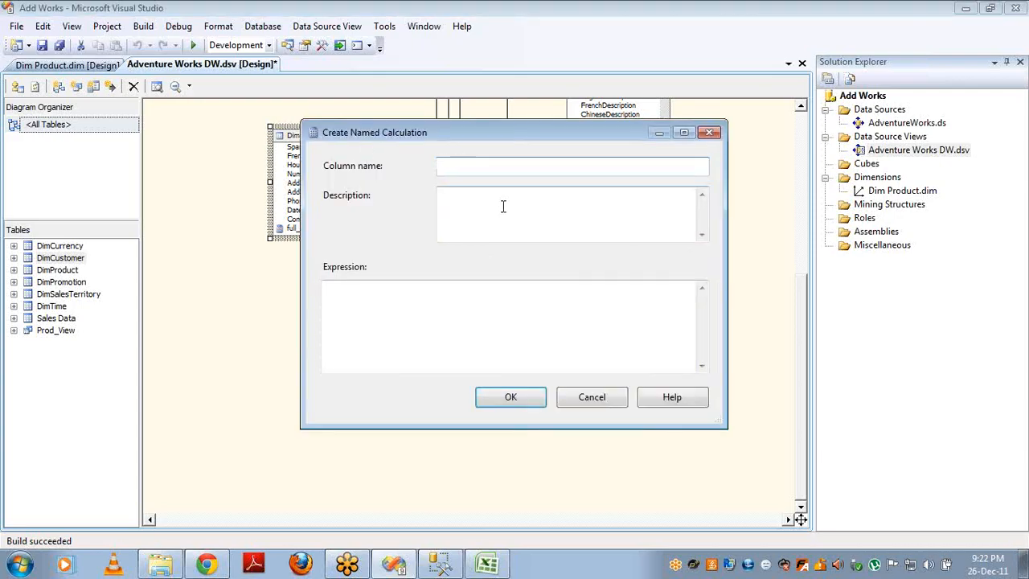
{"action": "type", "text": "datee"}
{"action": "left_click", "coordinate": [462, 302]}
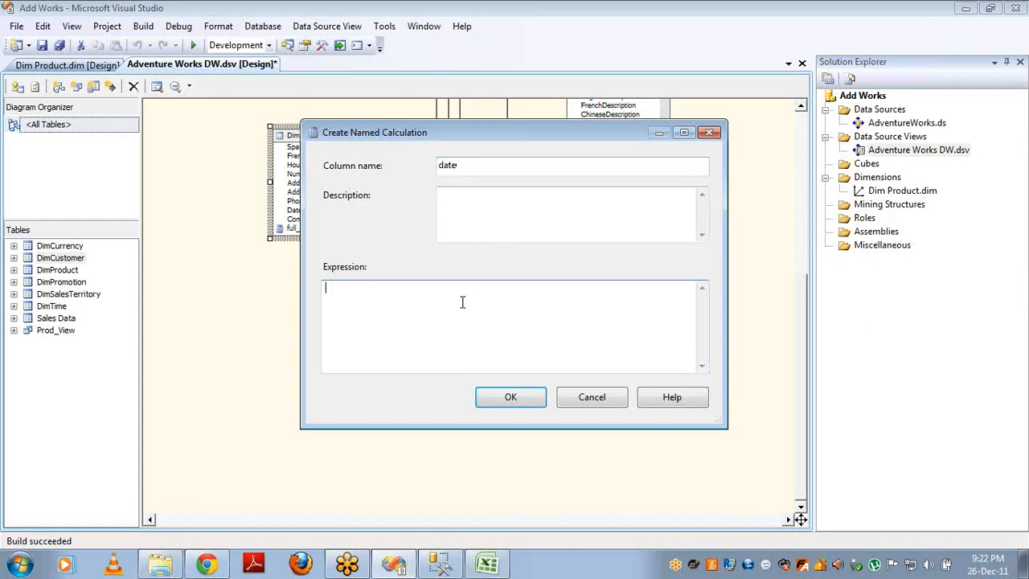
{"action": "type", "text": "getdate()"}
{"action": "left_click", "coordinate": [510, 397]}
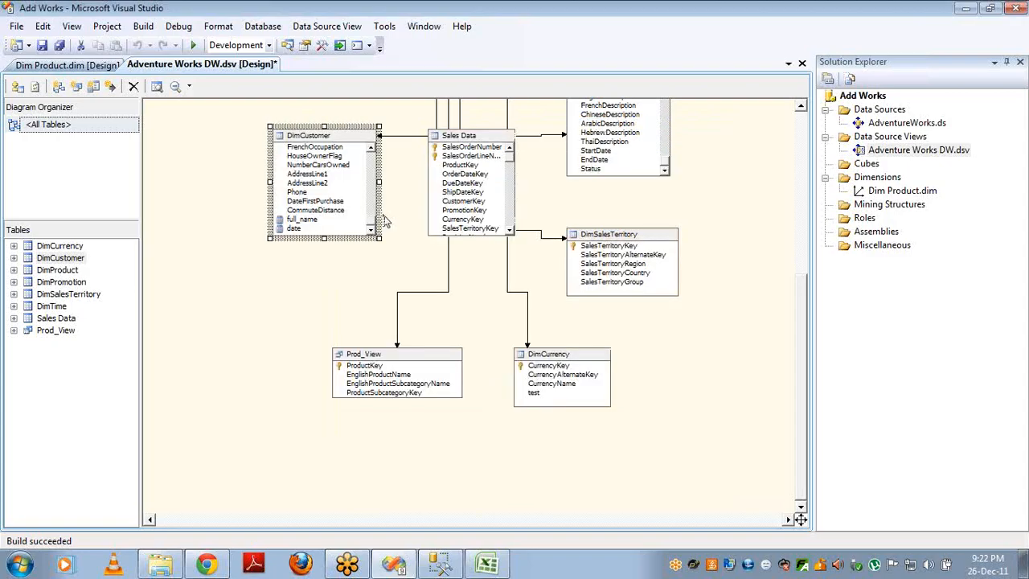
- Explore the DimCustomer data again, check the values in the date column, and close the data view
{"action": "right_click", "coordinate": [336, 143]}
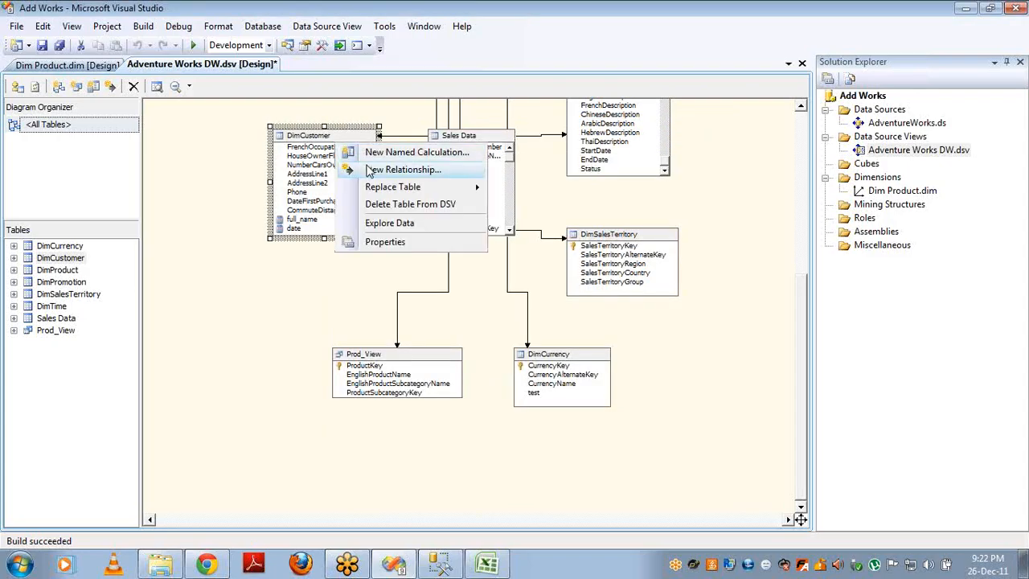
{"action": "left_click", "coordinate": [373, 223]}
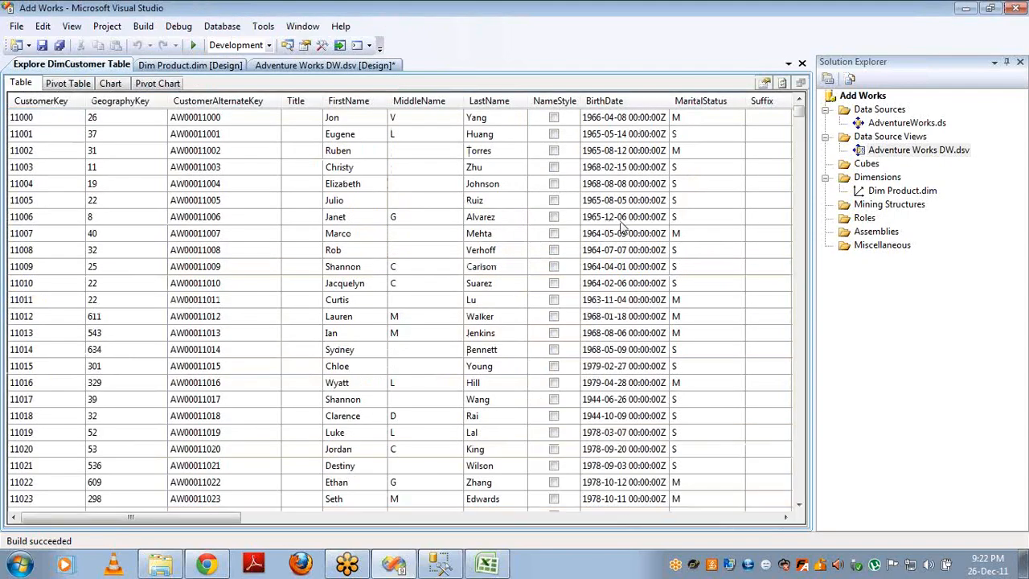
{"action": "left_click", "coordinate": [620, 218]}
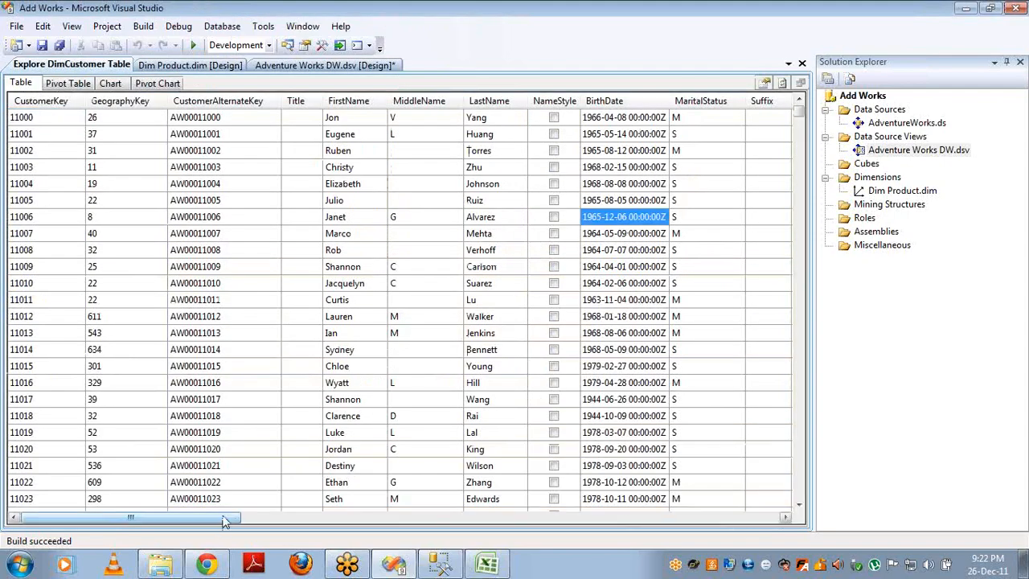
{"action": "left_click_drag", "start_coordinate": [225, 521], "coordinate": [786, 523]}
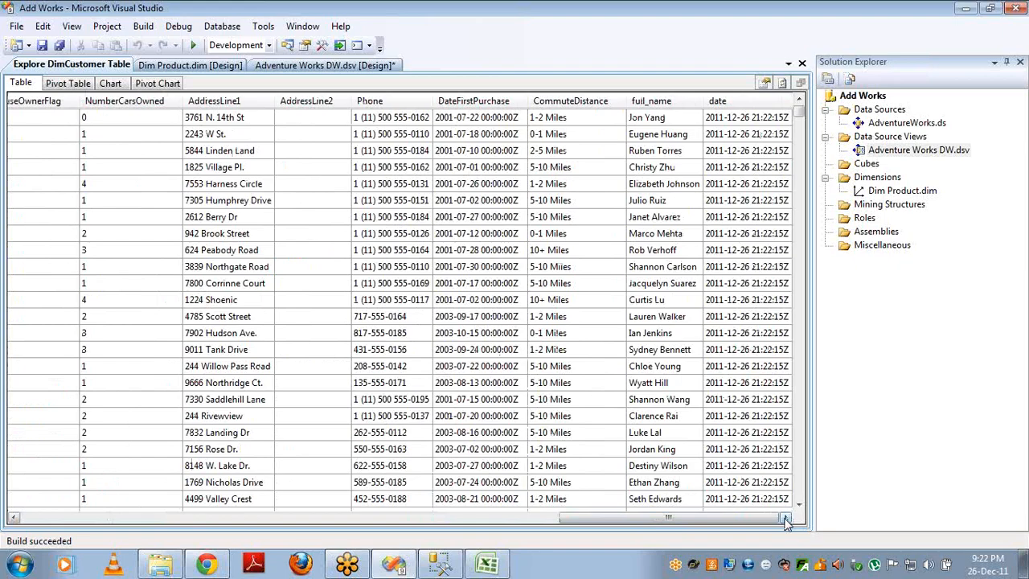
{"action": "left_click", "coordinate": [801, 64]}
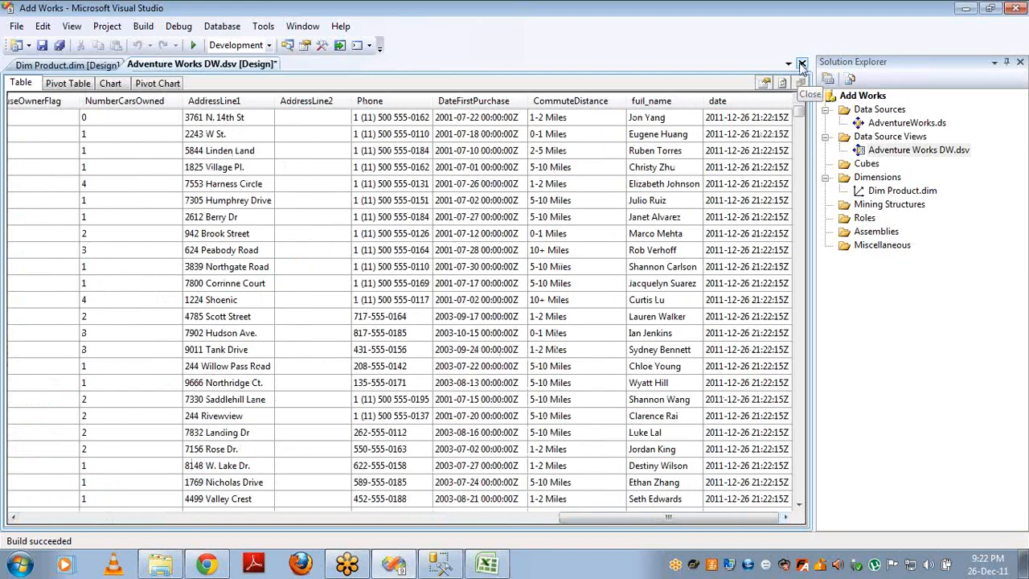
- Add a named calculation called intcoumn to the DimCustomer table with the expression 1
{"action": "right_click", "coordinate": [344, 142]}
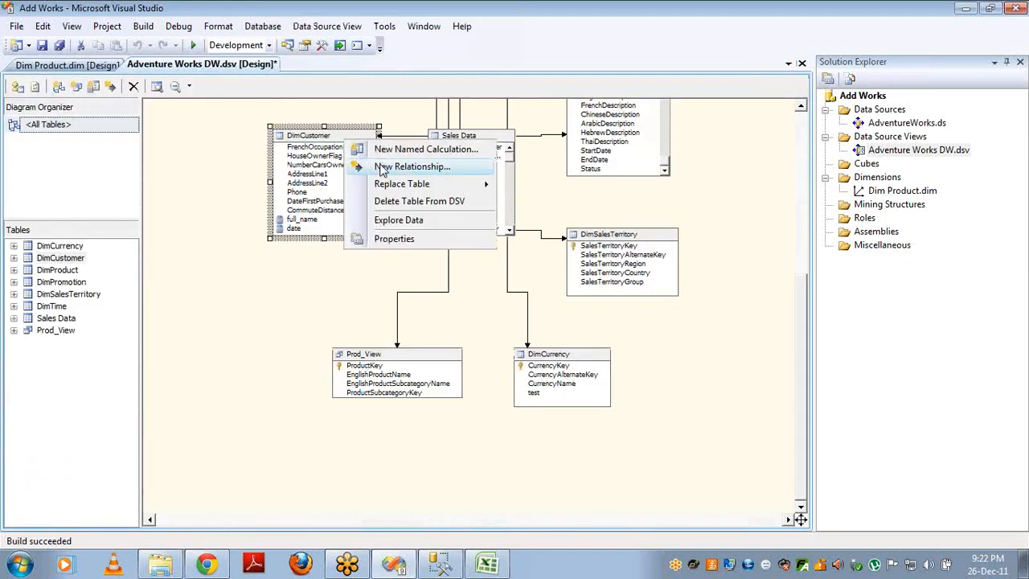
{"action": "left_click", "coordinate": [393, 150]}
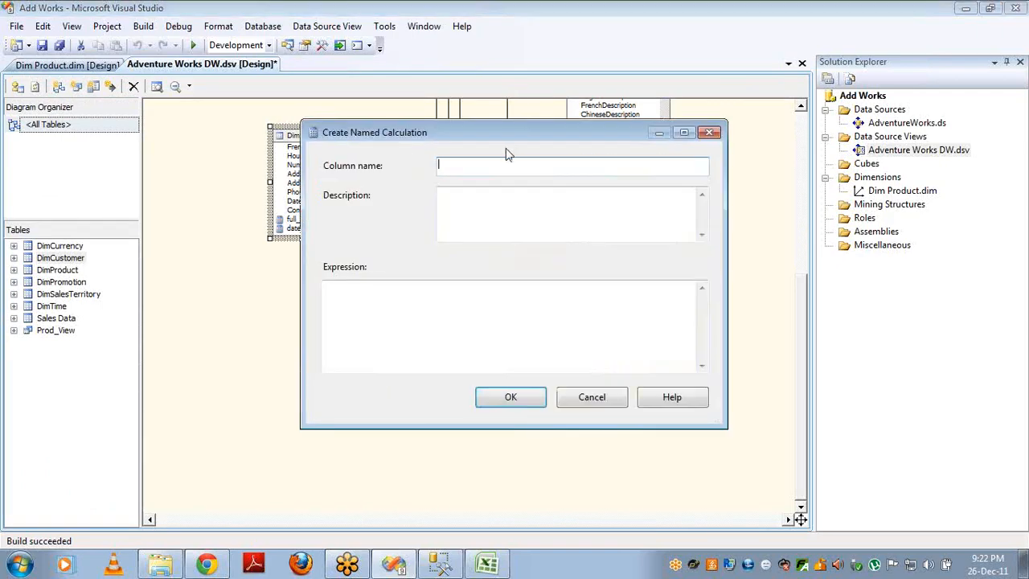
{"action": "type", "text": "intcolumn"}
{"action": "left_click", "coordinate": [447, 294]}
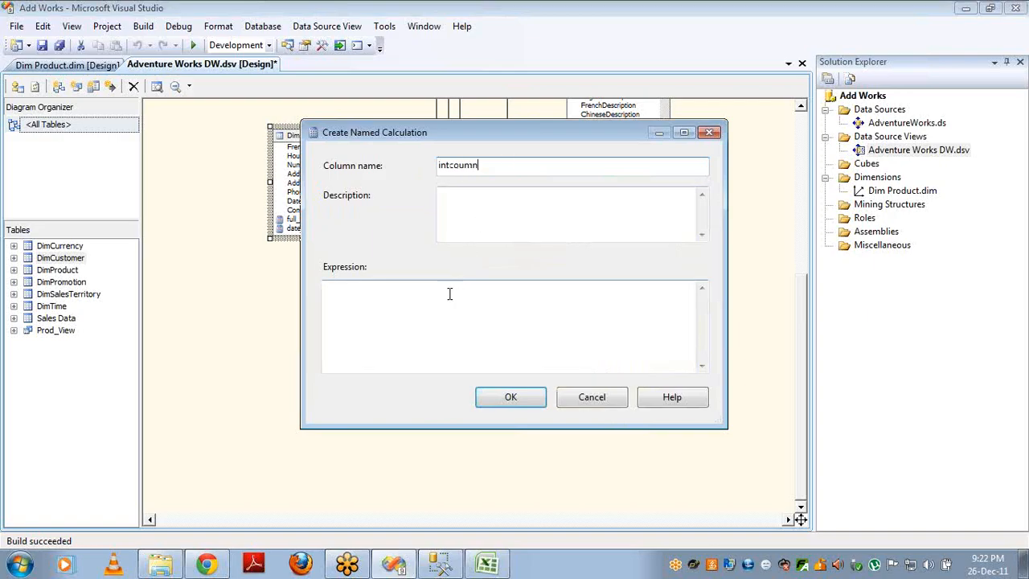
{"action": "type", "text": "1"}
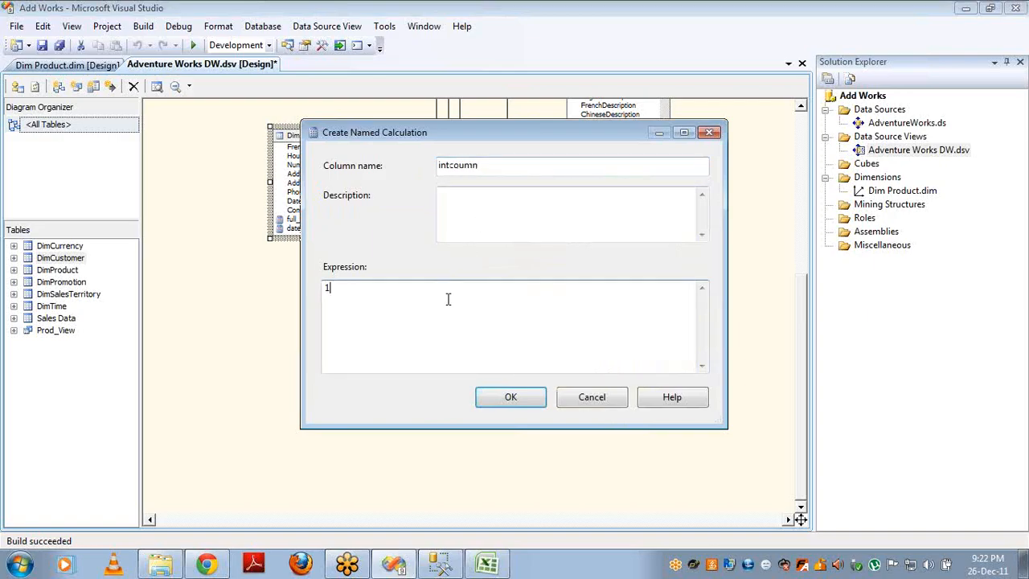
{"action": "left_click", "coordinate": [508, 393]}
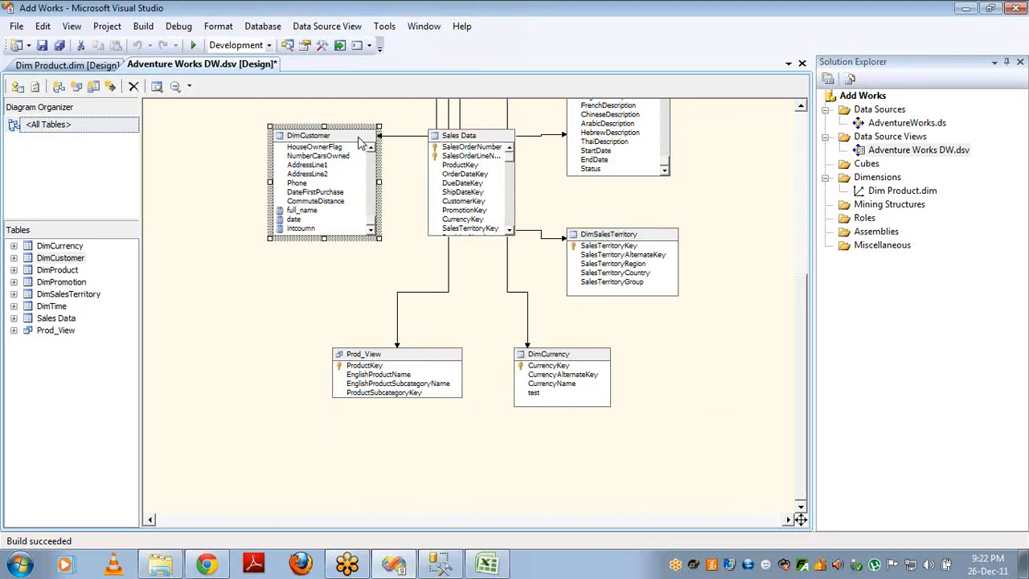
- Explore the DimCustomer table's data and check the values in the intcoumn column
{"action": "right_click", "coordinate": [360, 140]}
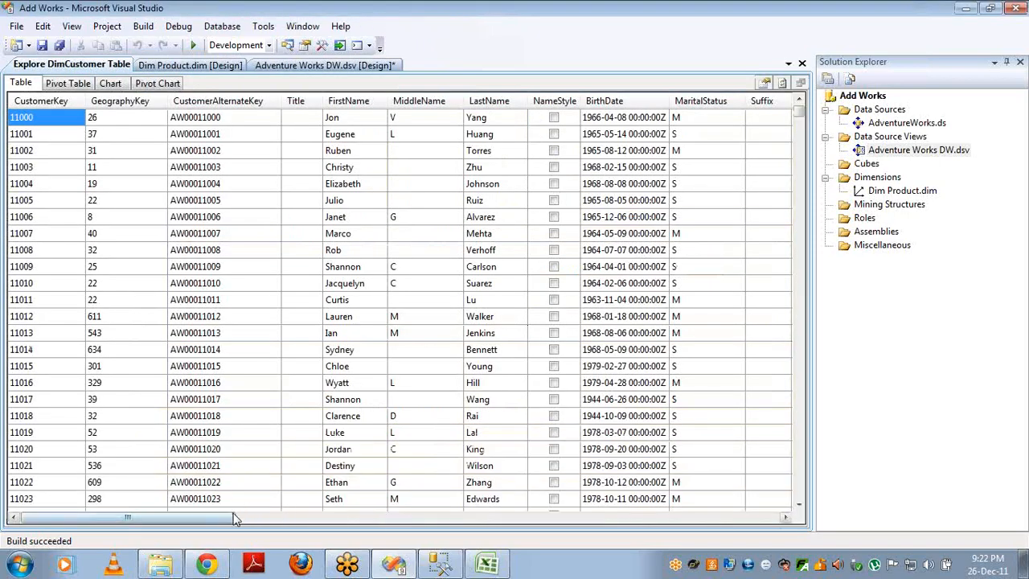
{"action": "left_click_drag", "start_coordinate": [840, 489], "coordinate": [801, 513]}
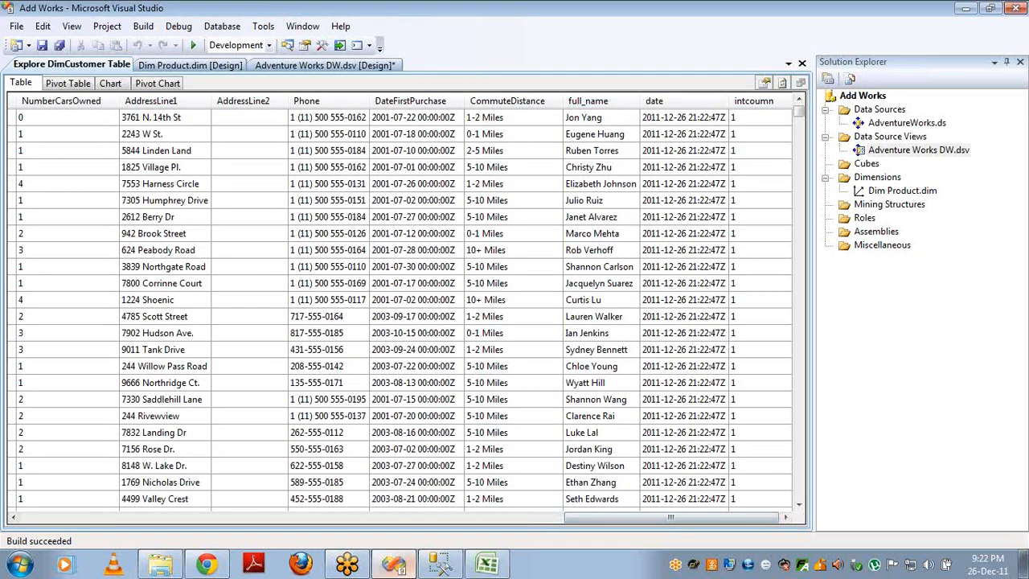
- Switch to SQL Server Management Studio, add 1 as "intcolumn" to the Prod_View script's select statement, and run only that select
{"action": "left_click", "coordinate": [441, 565]}
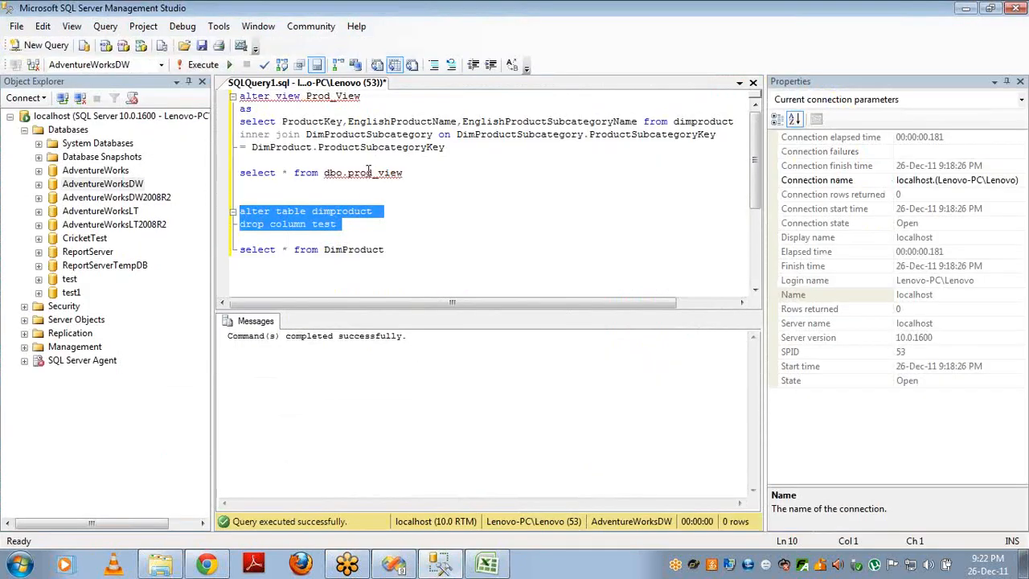
{"action": "left_click", "coordinate": [280, 122]}
{"action": "type", "text": "1 as \"\""}
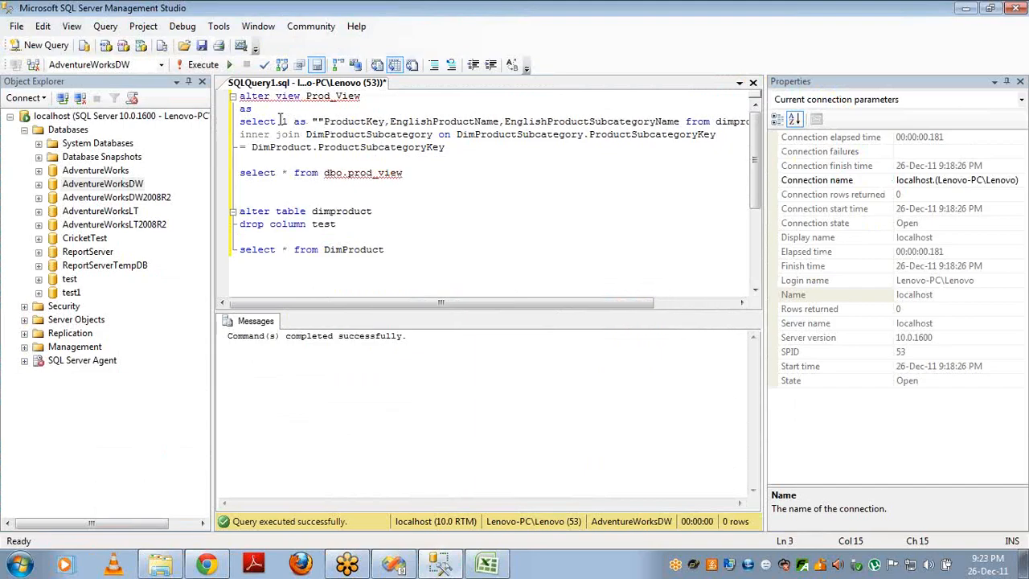
{"action": "type", "text": "intcolumn"}
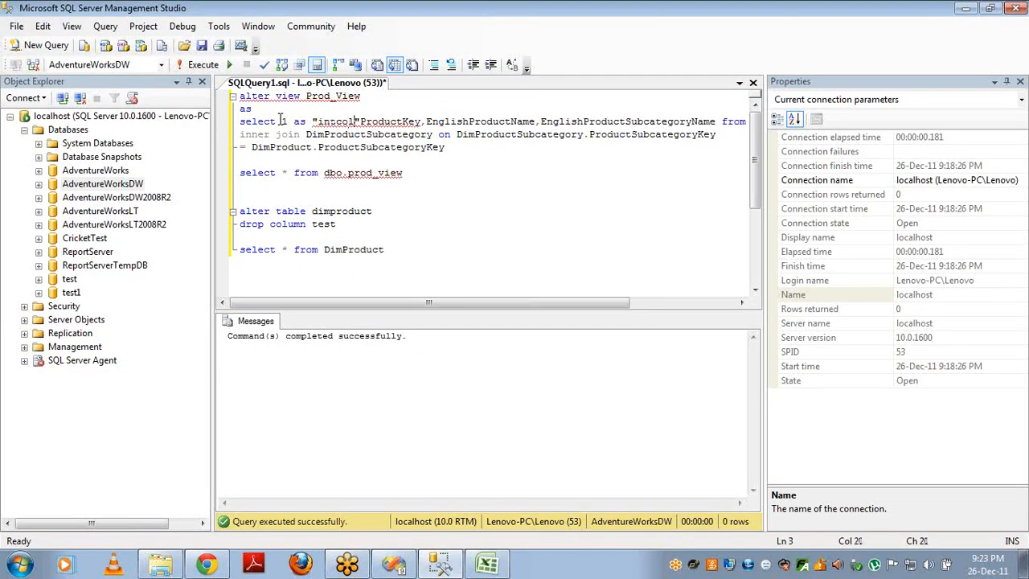
{"action": "type", "text": ","}
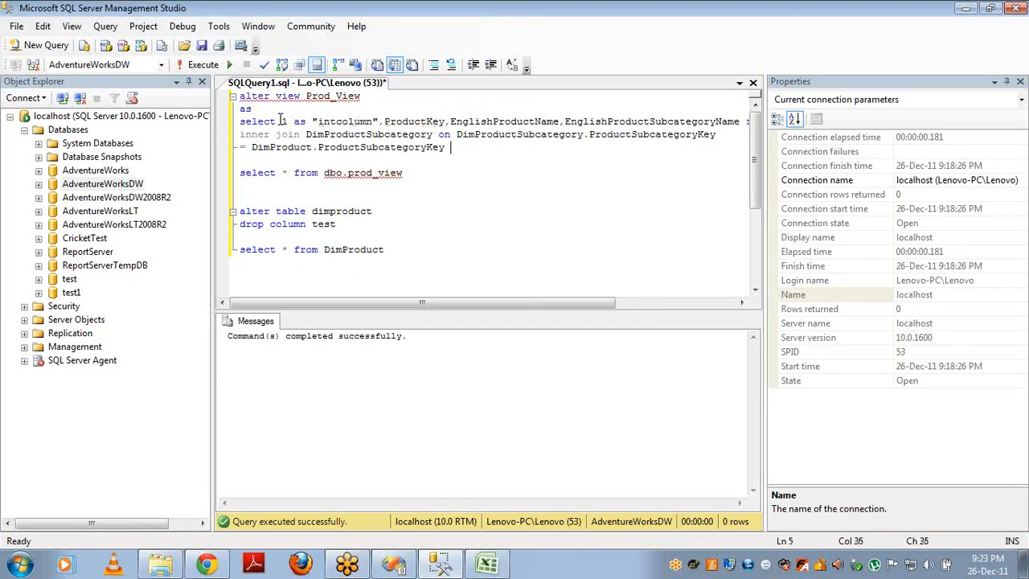
{"action": "key", "text": "shift+Home"}
{"action": "key", "text": "shift+Up"}
{"action": "key", "text": "shift+Up"}
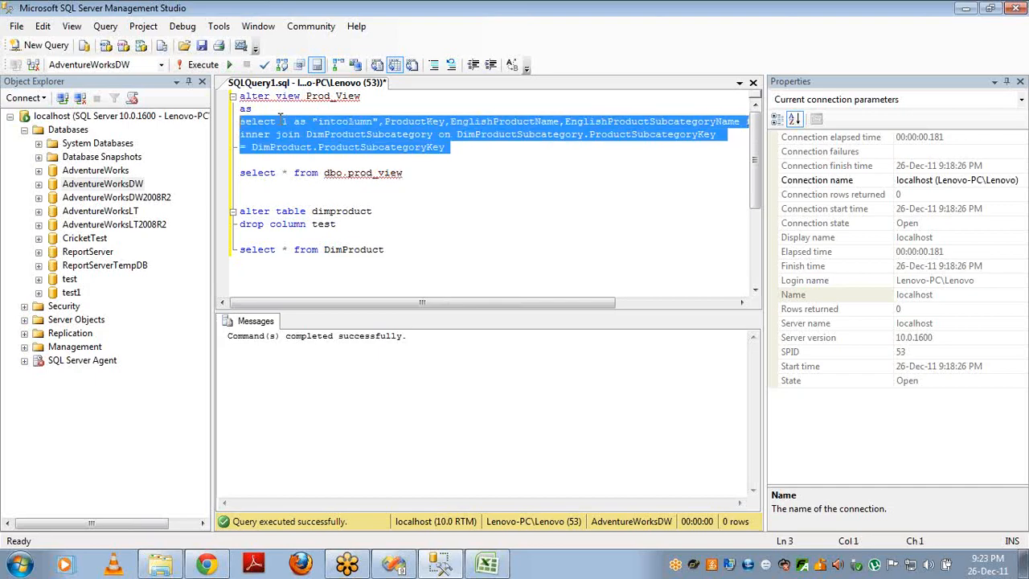
{"action": "key", "text": "F5"}
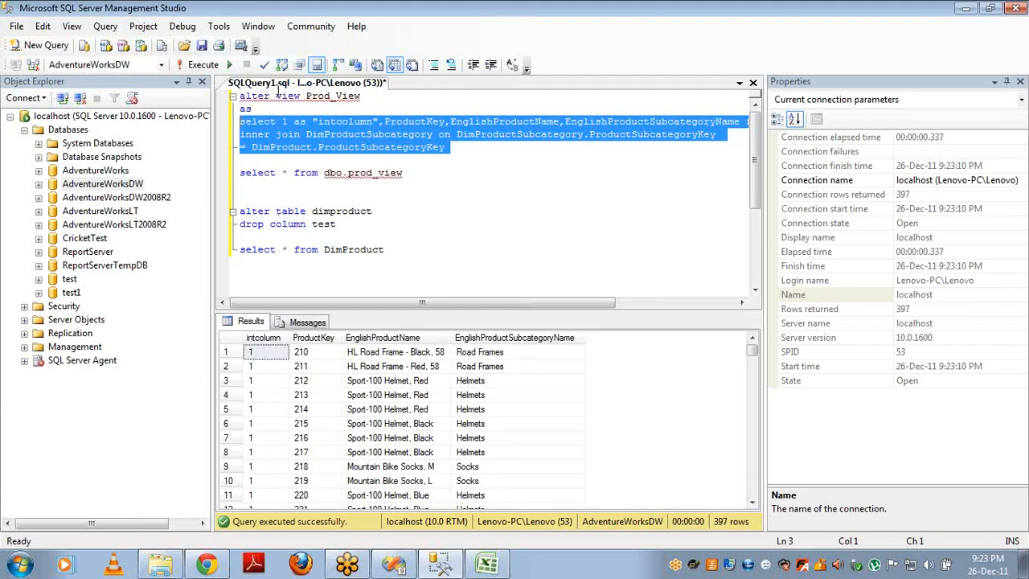
- Add getdate() as "current date" before the intcolumn expression in the Prod_View select statement and run only that select
{"action": "left_click", "coordinate": [283, 125]}
{"action": "double_click", "coordinate": [283, 122]}
{"action": "type", "text": "getdat"}
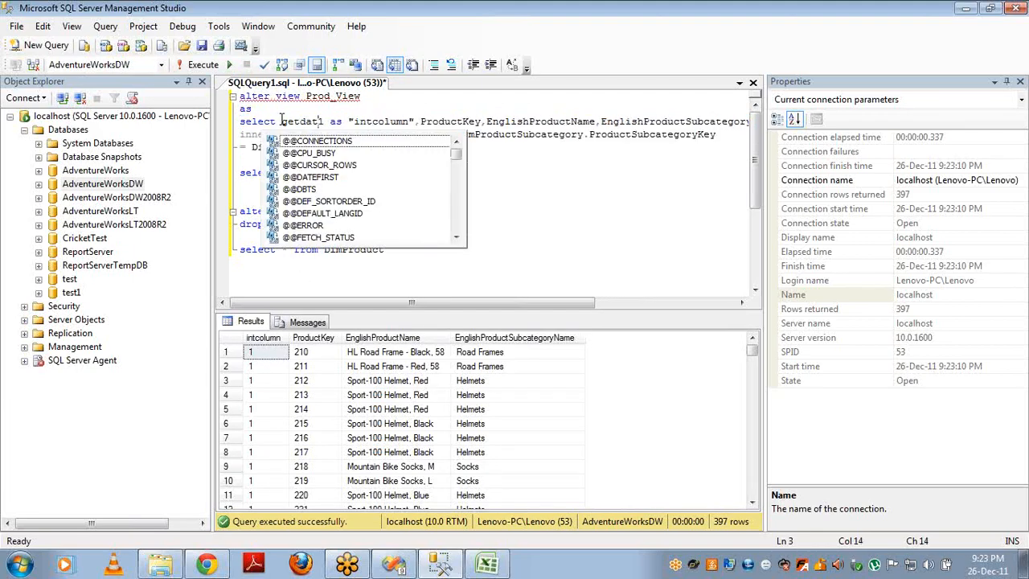
{"action": "type", "text": "e() a"}
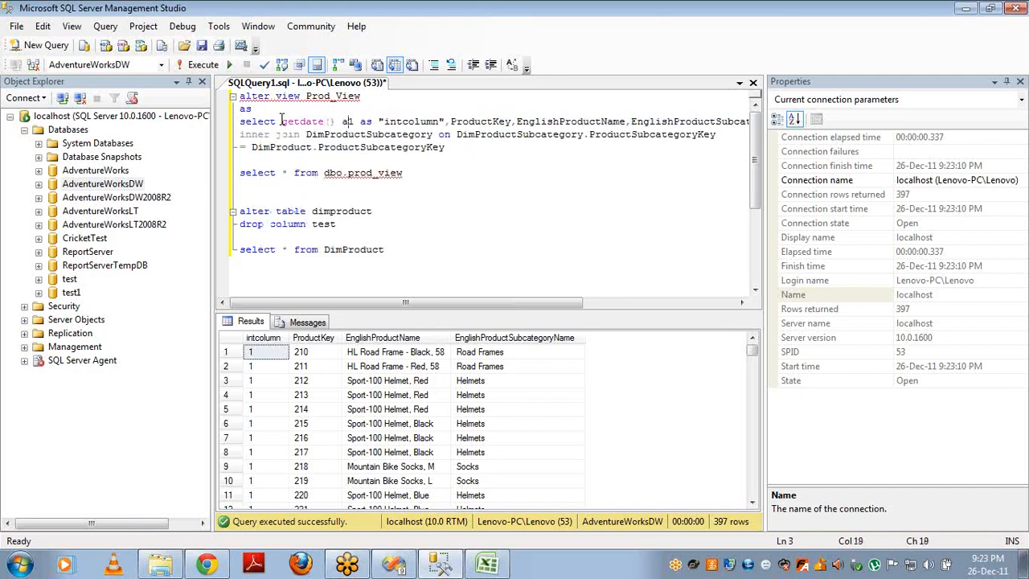
{"action": "type", "text": "s \"\""}
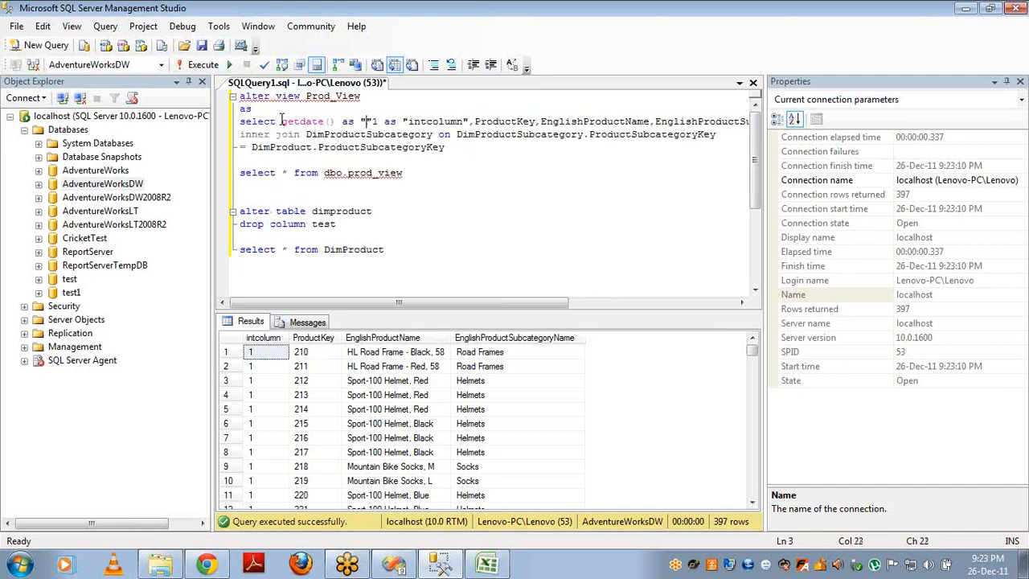
{"action": "type", "text": "current"}
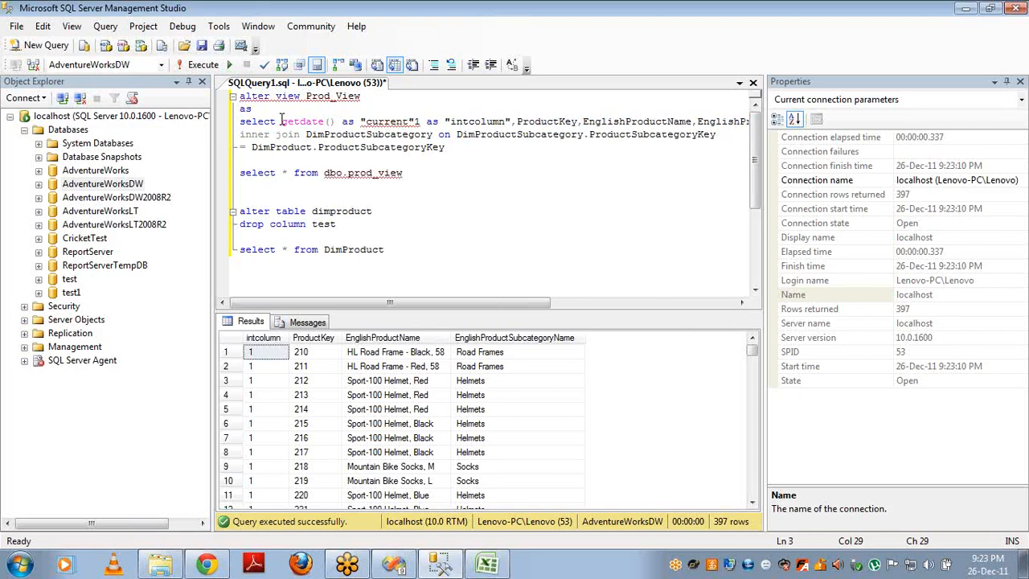
{"action": "type", "text": " date"}
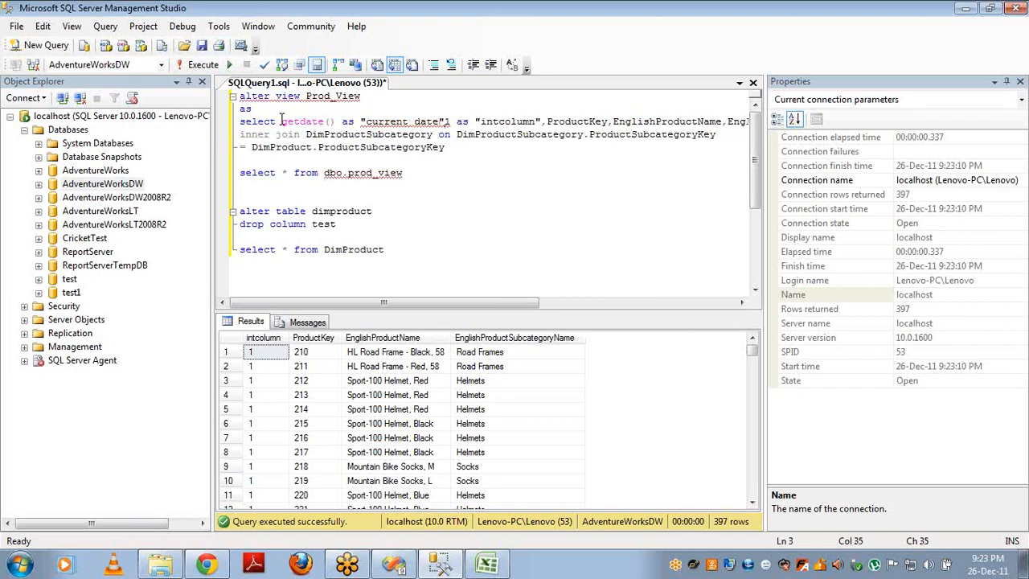
{"action": "type", "text": ","}
{"action": "key", "text": "Down"}
{"action": "key", "text": "shift+Home"}
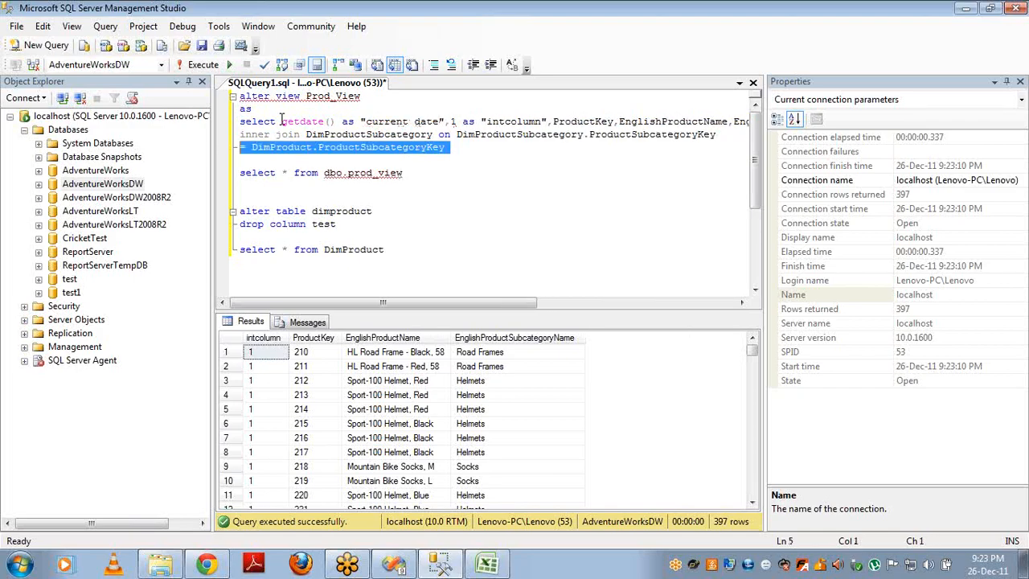
{"action": "key", "text": "shift+Up"}
{"action": "key", "text": "shift+Up"}
{"action": "key", "text": "F5"}
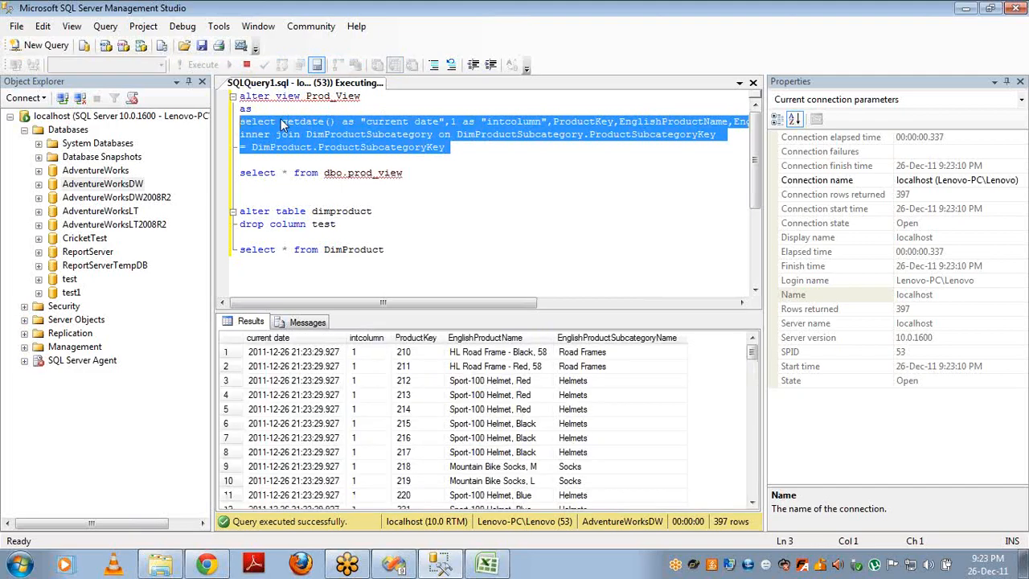
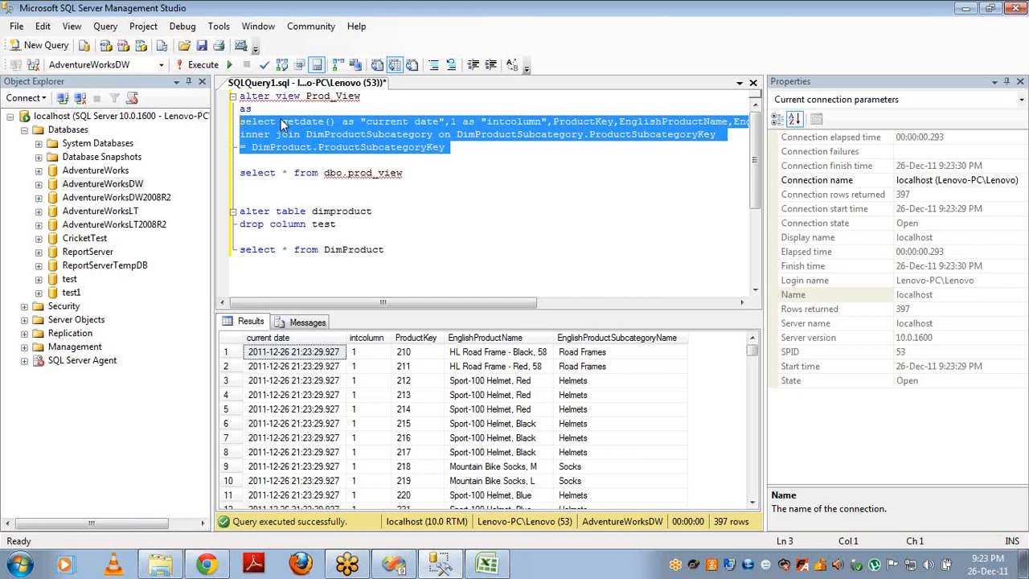
- Switch back to Visual Studio and close the DimCustomer data view
{"action": "key", "text": "alt+Tab"}
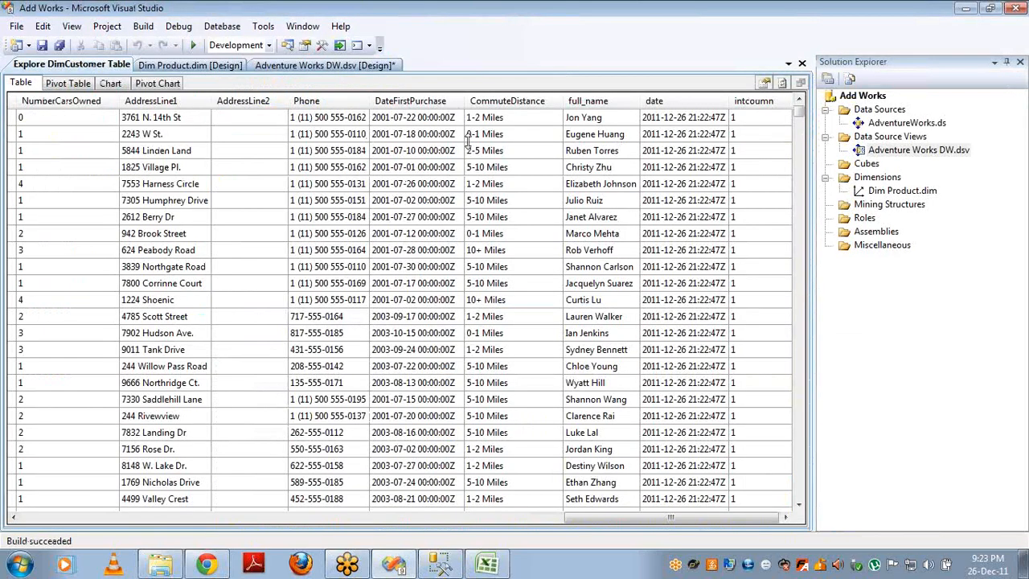
{"action": "left_click", "coordinate": [802, 64]}
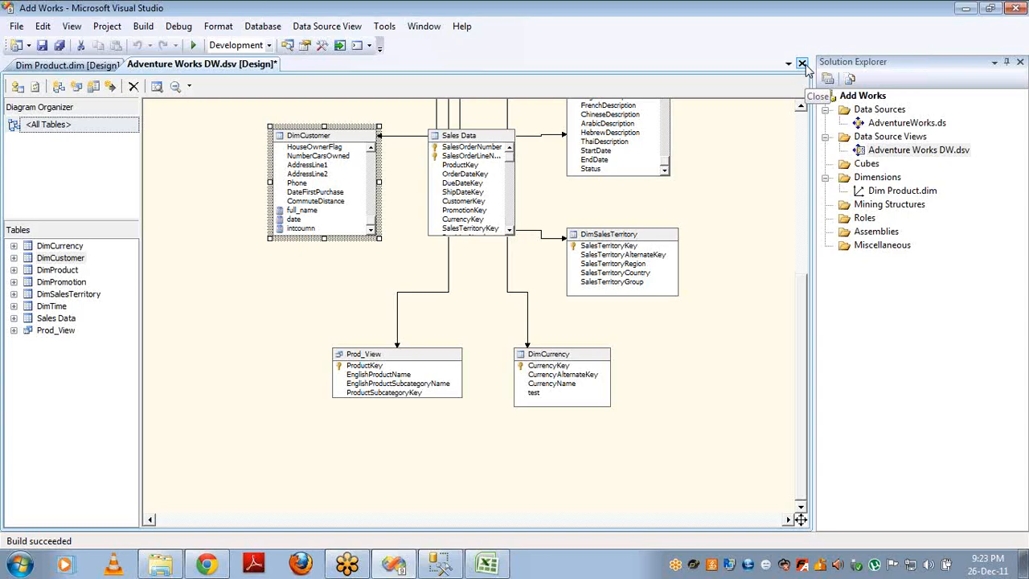
- Look over the new relationship settings for the DimCustomer table and close them without creating a relationship
{"action": "right_click", "coordinate": [344, 137]}
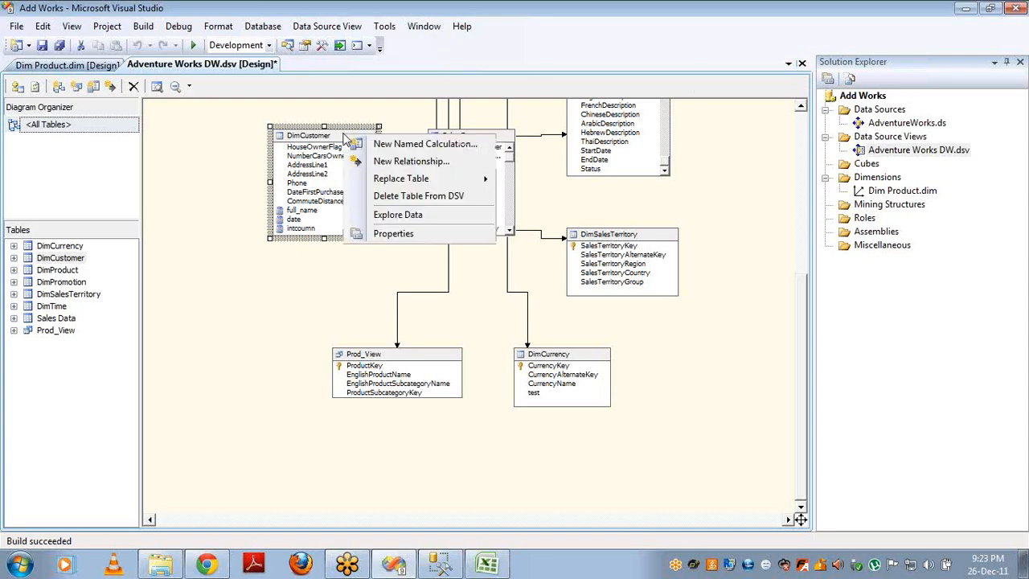
{"action": "left_click", "coordinate": [384, 163]}
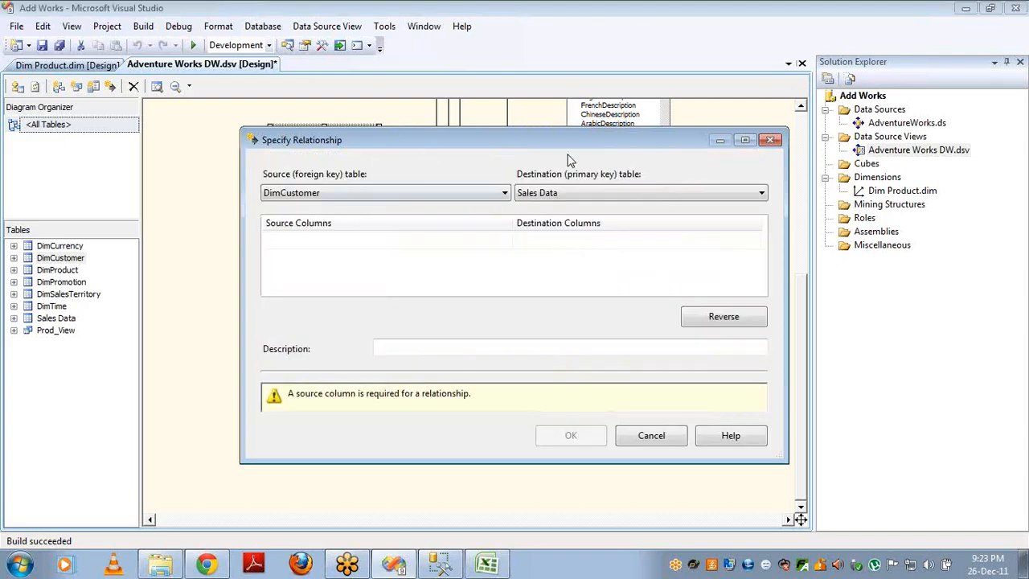
{"action": "left_click", "coordinate": [770, 140]}
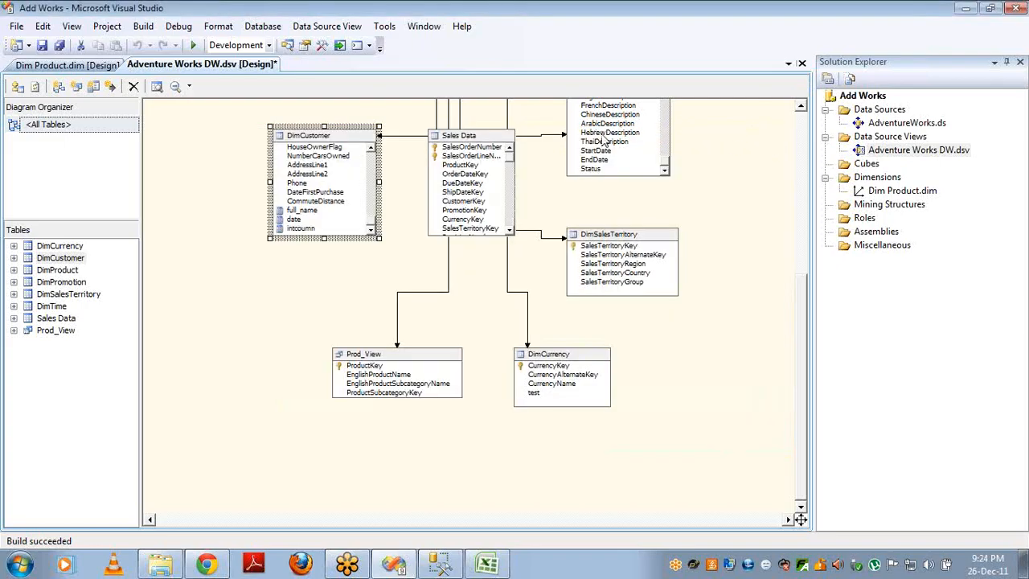
{"action": "right_click", "coordinate": [363, 138]}
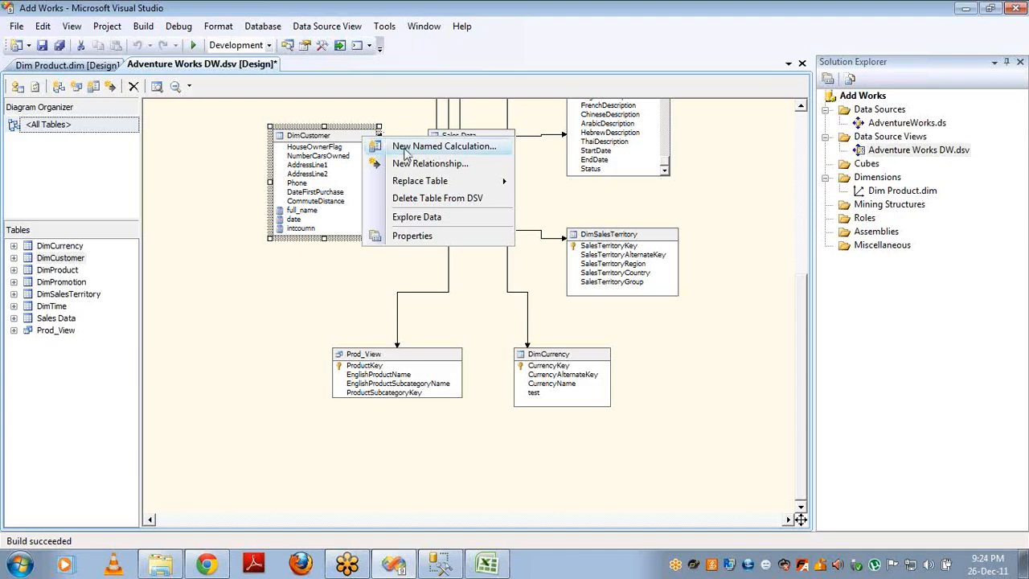
{"action": "left_click", "coordinate": [412, 164]}
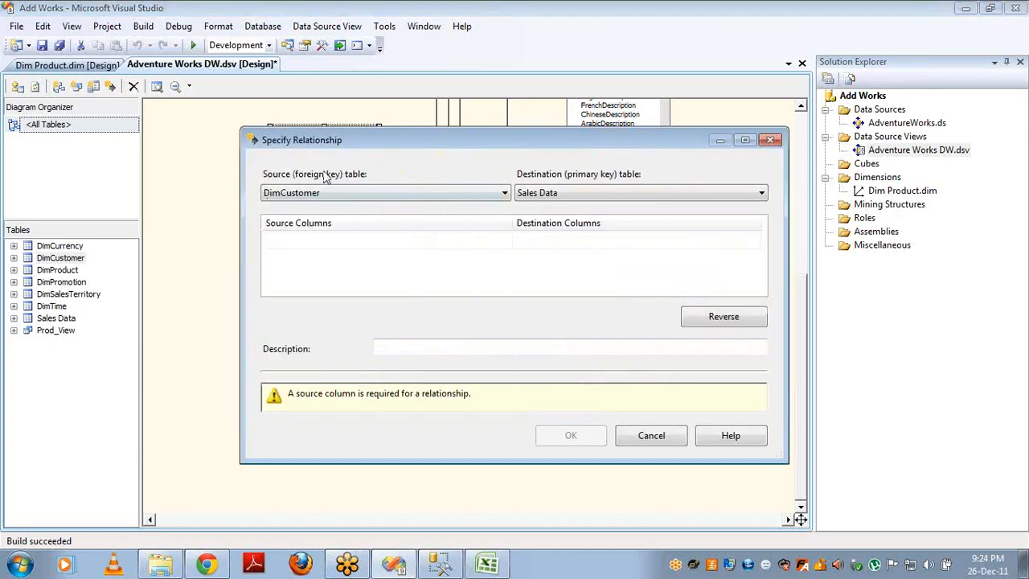
{"action": "left_click", "coordinate": [771, 141]}
- View the new relationship settings with DimCustomer's NumberCarsOwned column as the source, and cancel
{"action": "left_click", "coordinate": [317, 156]}
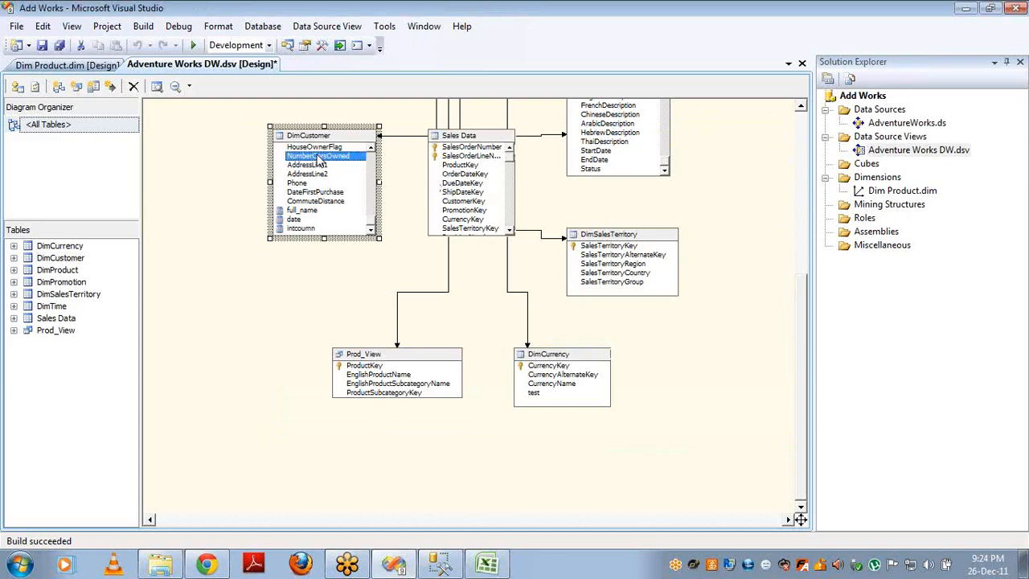
{"action": "right_click", "coordinate": [318, 156]}
{"action": "left_click", "coordinate": [385, 182]}
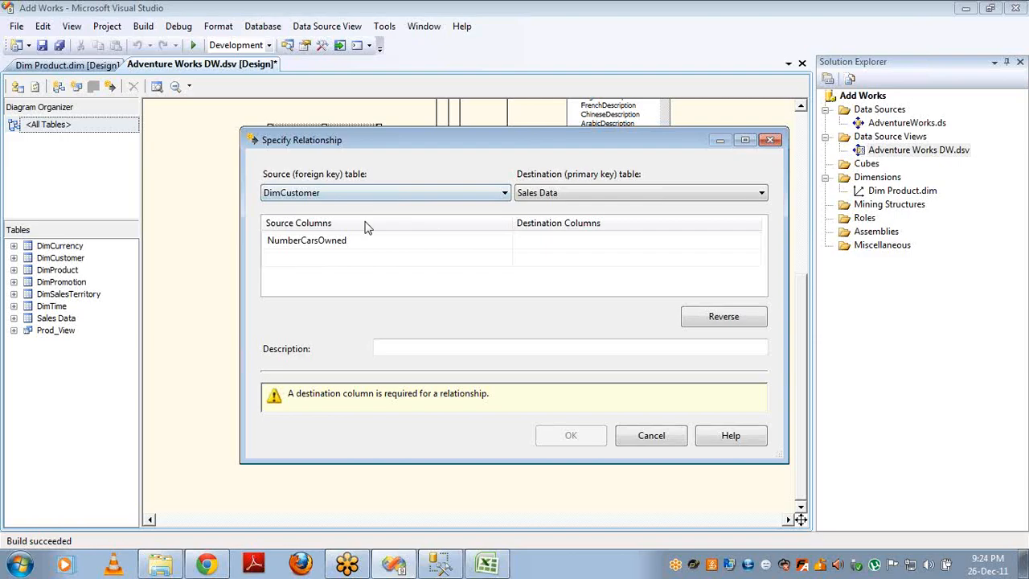
{"action": "left_click", "coordinate": [652, 444]}
- Look at the options for replacing the DimCustomer table and browse through its column list
{"action": "right_click", "coordinate": [336, 135]}
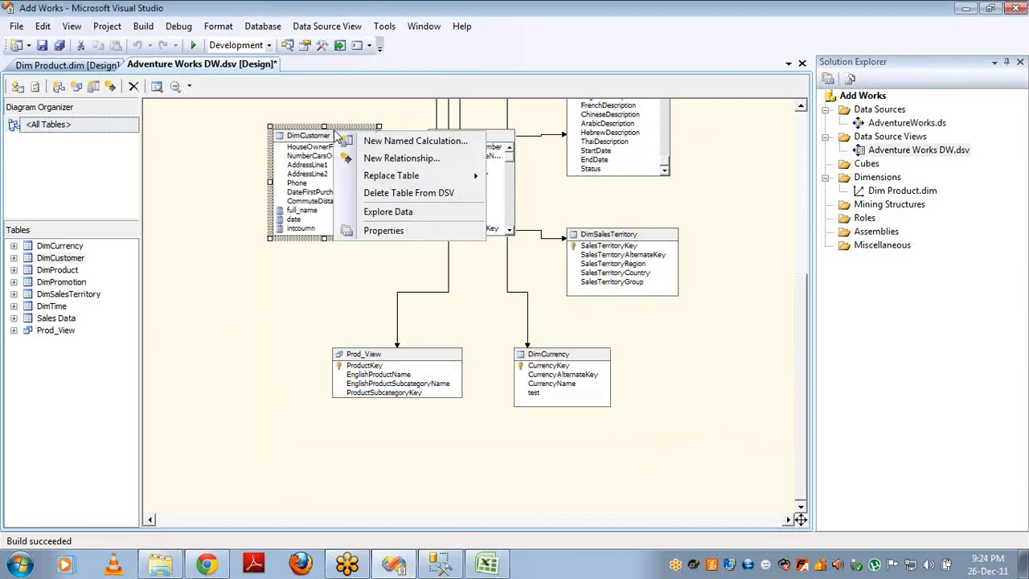
{"action": "mouse_move", "coordinate": [384, 177]}
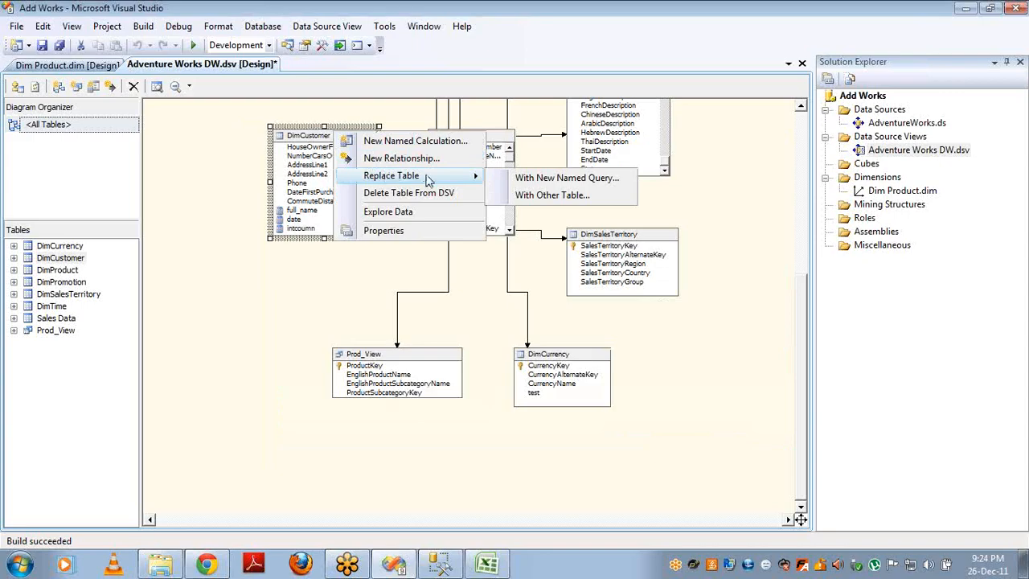
{"action": "left_click", "coordinate": [302, 156]}
{"action": "scroll", "coordinate": [301, 160], "scroll_direction": "up", "scroll_amount": 7}
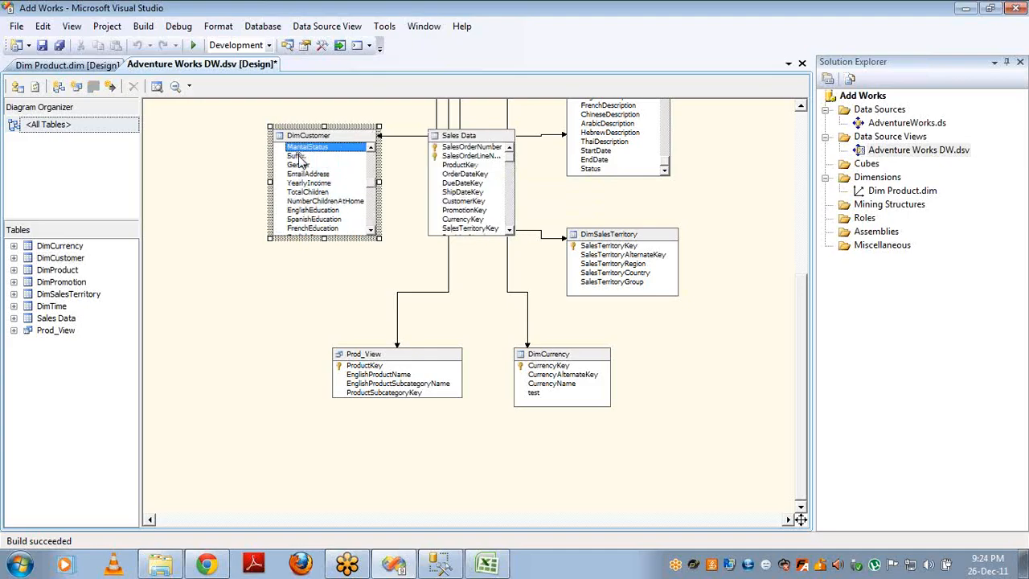
{"action": "key", "text": "Down"}
{"action": "key", "text": "Down"}
{"action": "key", "text": "Down"}
{"action": "key", "text": "Down"}
{"action": "key", "text": "Down"}
{"action": "key", "text": "Down"}
{"action": "key", "text": "Down"}
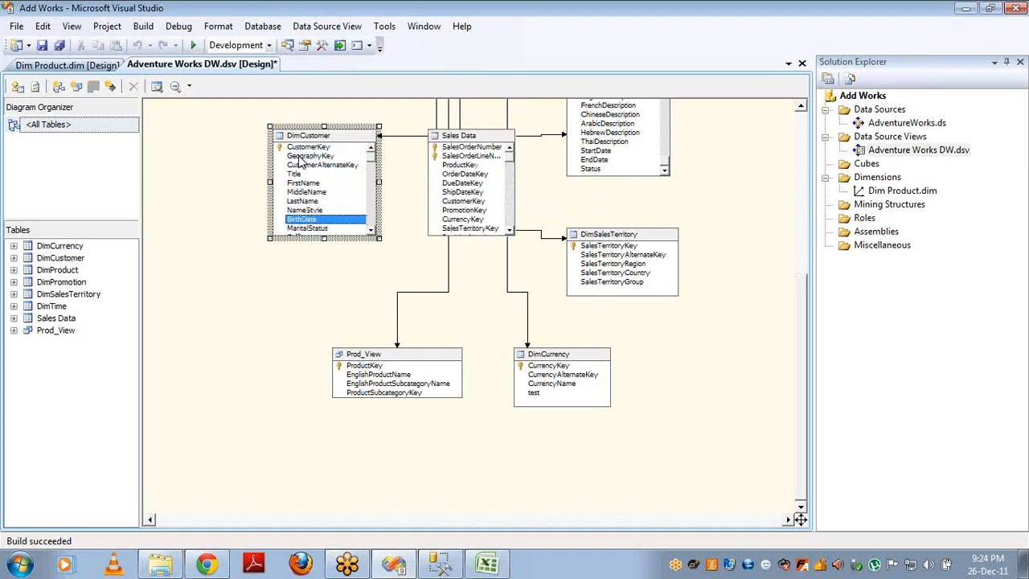
- Start replacing the DimCustomer table with a new named query and highlight the full_name, date and intcoumn expressions in its SQL
{"action": "right_click", "coordinate": [341, 137]}
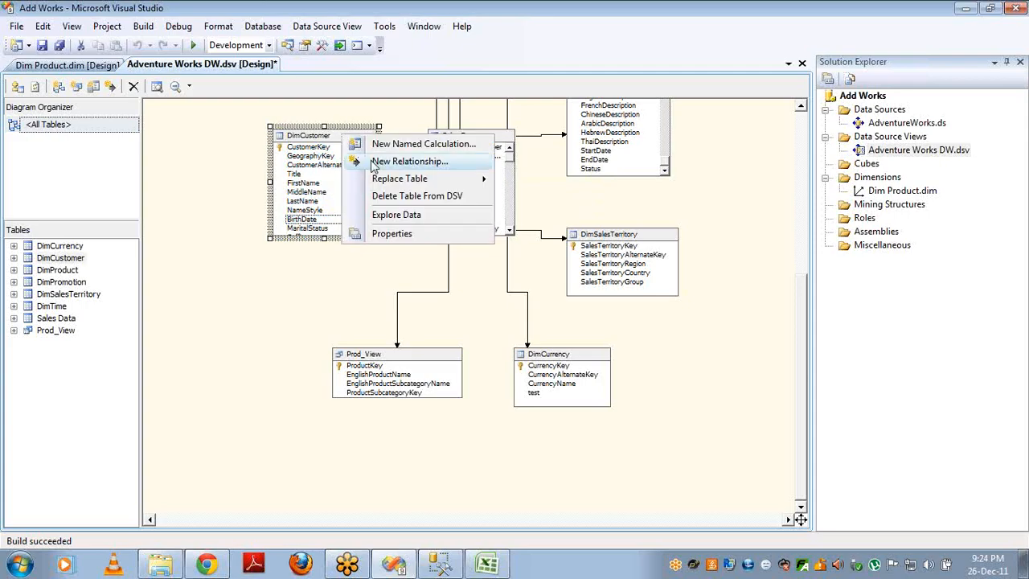
{"action": "mouse_move", "coordinate": [402, 186]}
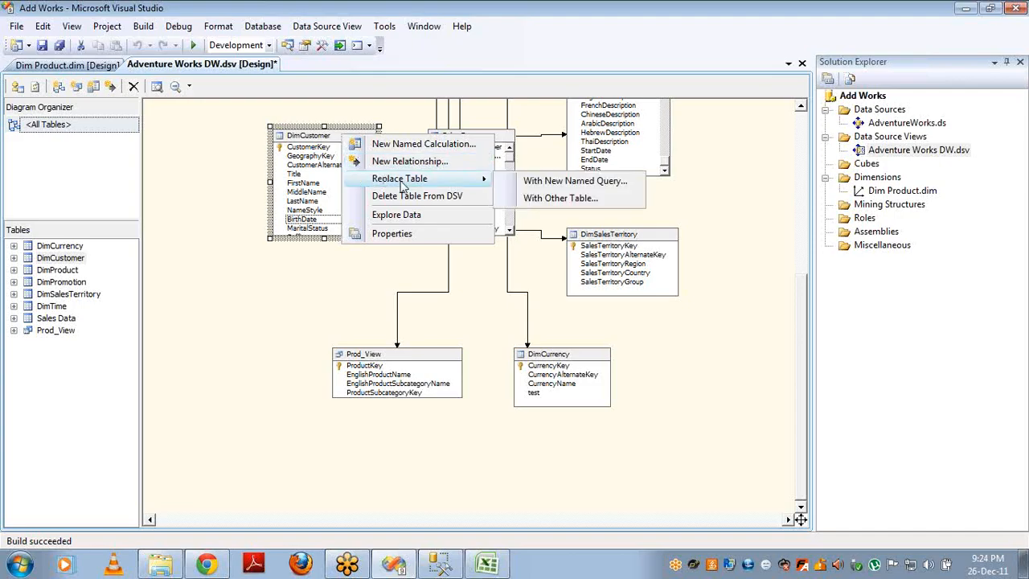
{"action": "left_click", "coordinate": [540, 197]}
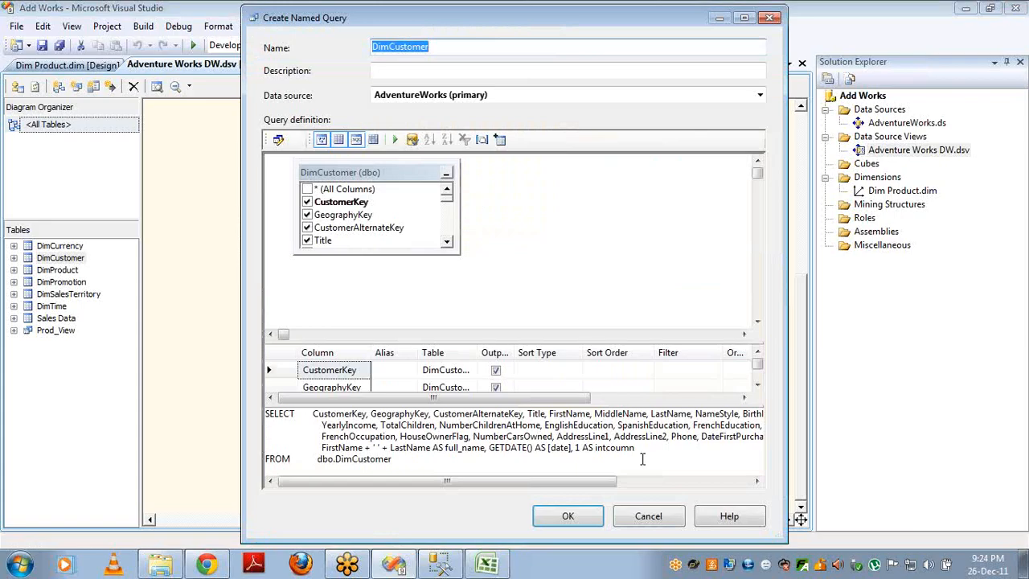
{"action": "left_click_drag", "start_coordinate": [639, 447], "coordinate": [550, 460]}
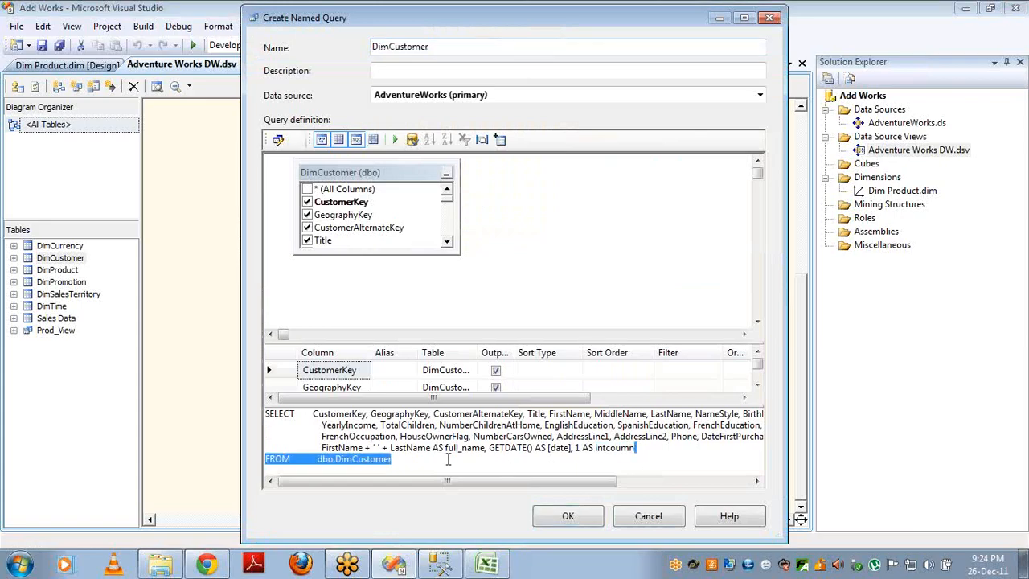
{"action": "left_click_drag", "start_coordinate": [448, 459], "coordinate": [322, 448]}
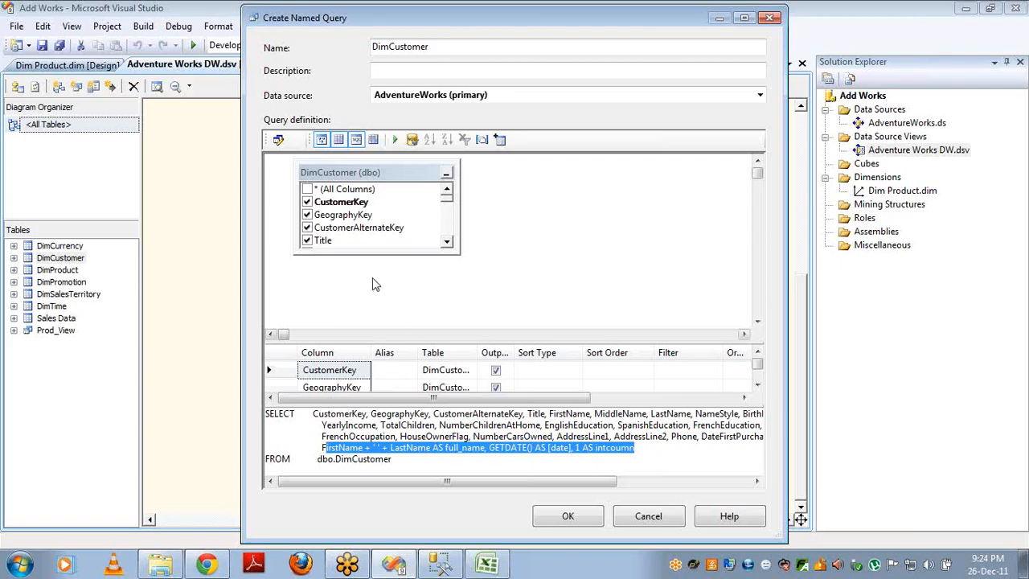
- Exclude GeographyKey, CustomerAlternateKey, NameStyle, MaritalStatus and BirthDate from the DimCustomer named query
{"action": "left_click", "coordinate": [307, 215]}
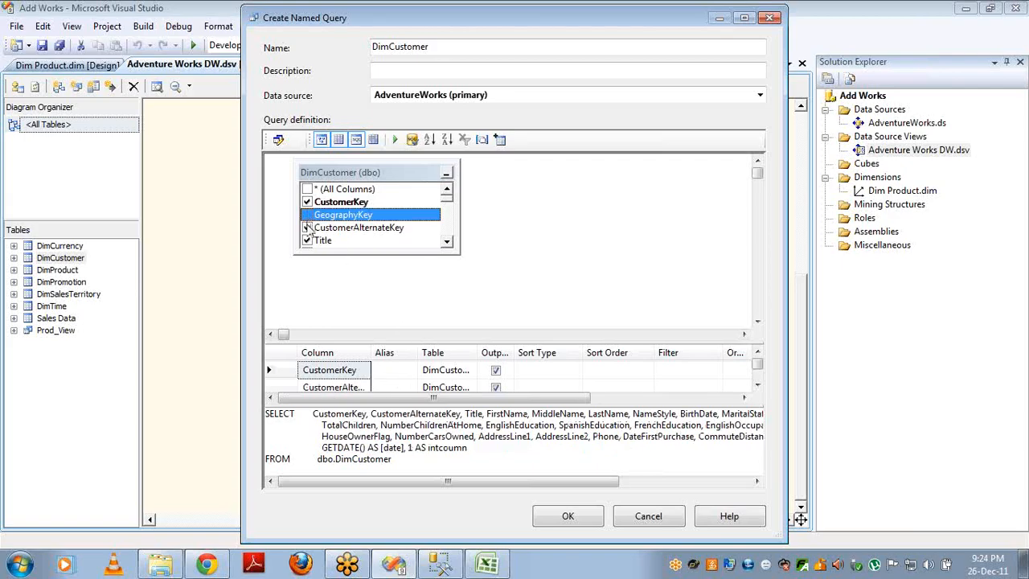
{"action": "left_click", "coordinate": [307, 228]}
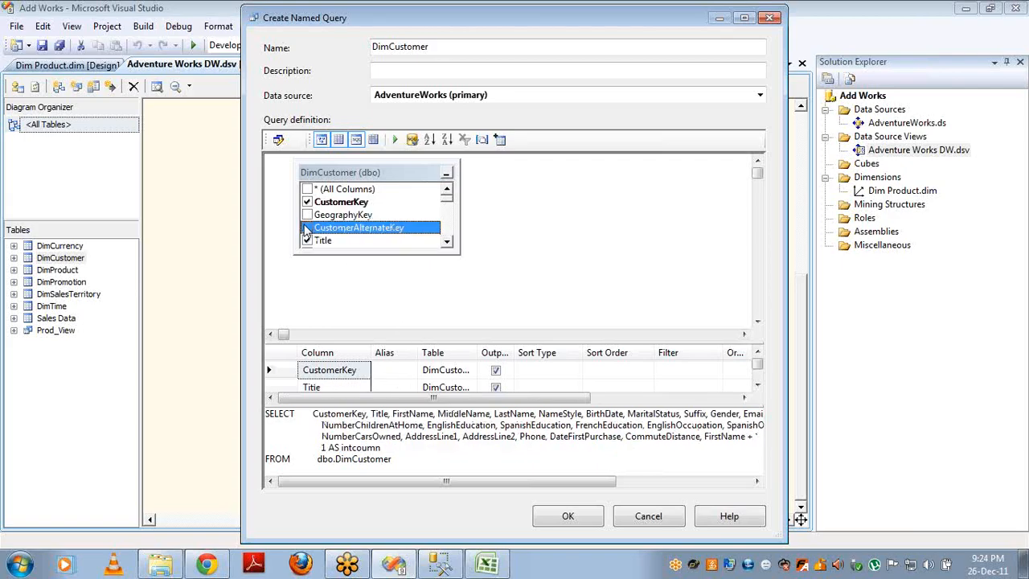
{"action": "left_click", "coordinate": [447, 242]}
{"action": "left_click", "coordinate": [447, 242]}
{"action": "left_click", "coordinate": [447, 242]}
{"action": "left_click", "coordinate": [447, 242]}
{"action": "left_click", "coordinate": [447, 242]}
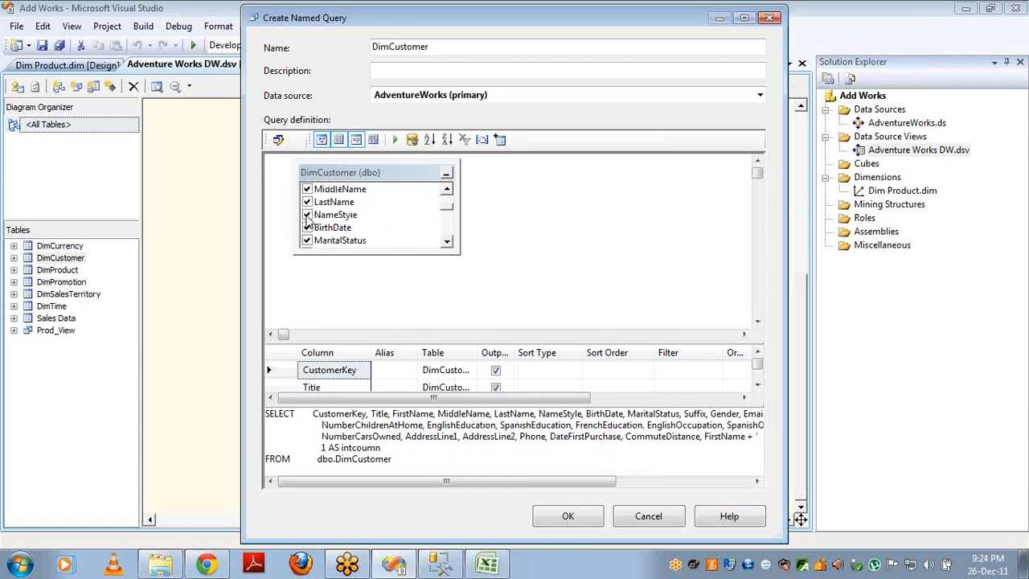
{"action": "left_click", "coordinate": [307, 215]}
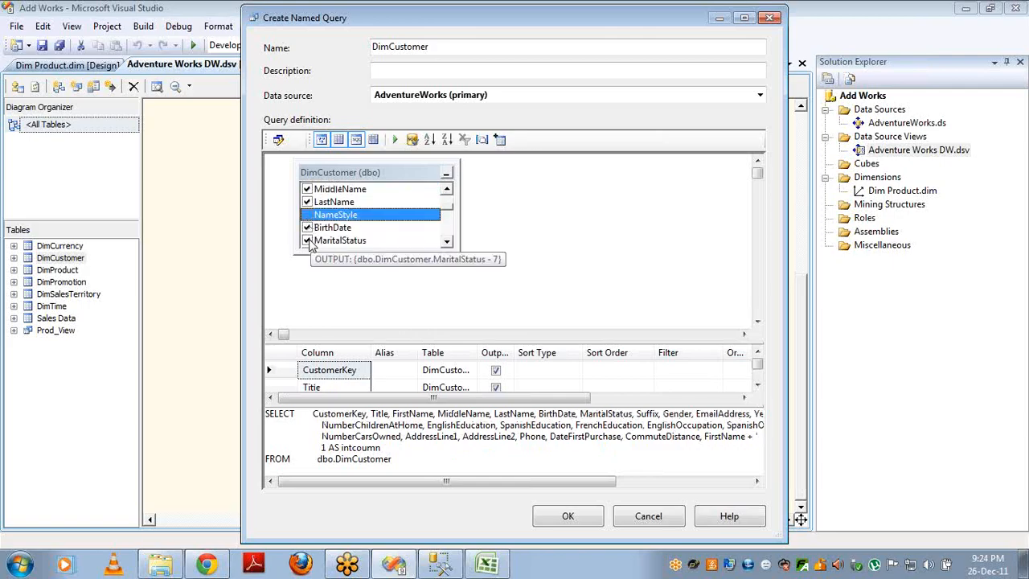
{"action": "left_click", "coordinate": [307, 239]}
{"action": "left_click", "coordinate": [307, 229]}
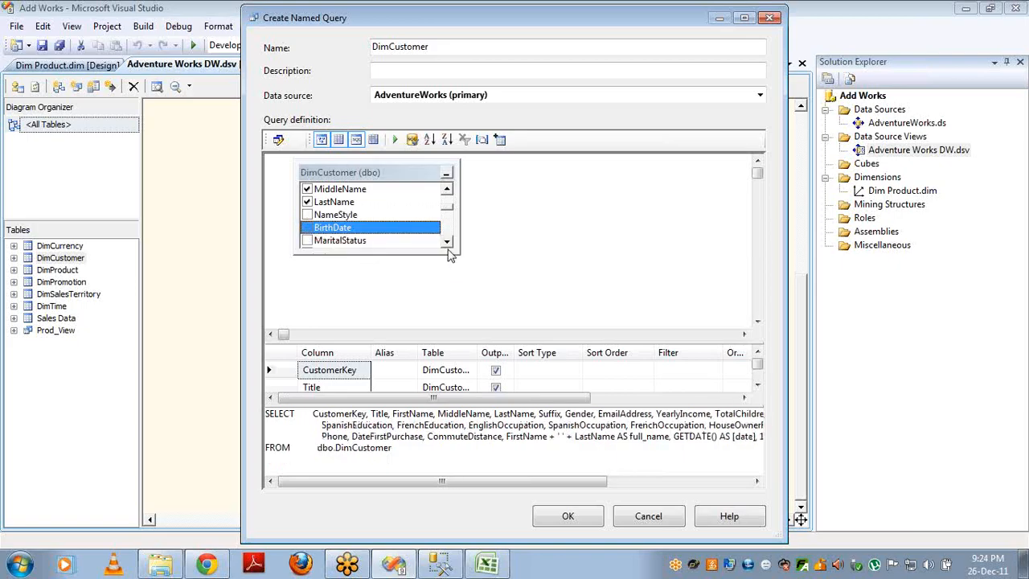
- Exclude the Suffix, EmailAddress and YearlyIncome columns from the DimCustomer named query
{"action": "scroll", "coordinate": [309, 221], "scroll_direction": "down", "scroll_amount": 4}
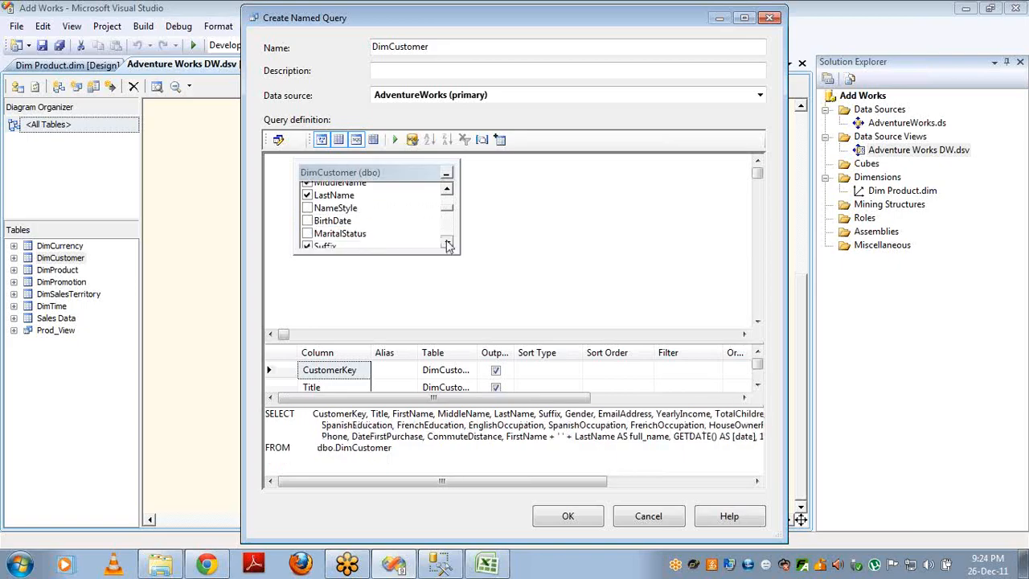
{"action": "left_click", "coordinate": [307, 202]}
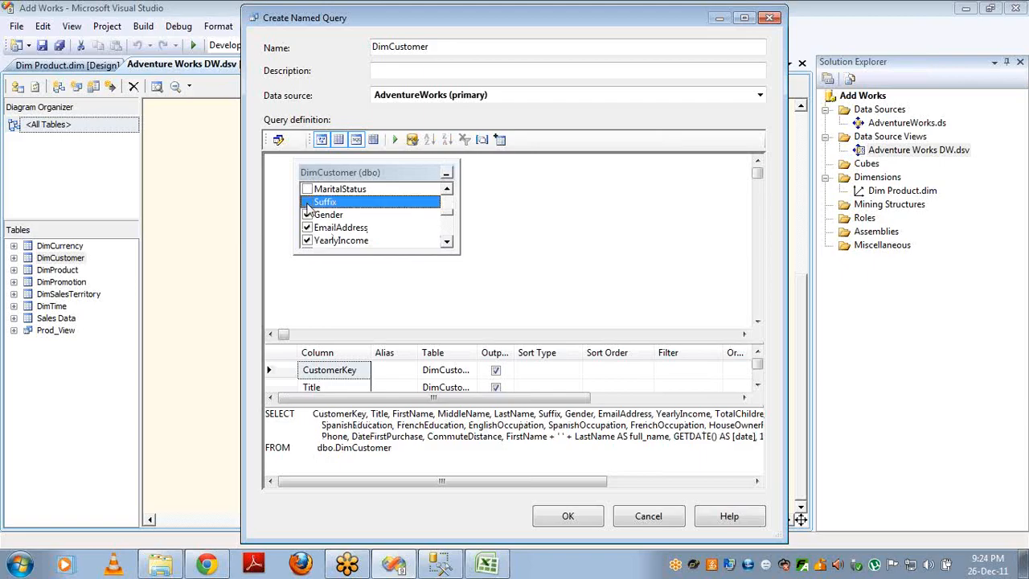
{"action": "left_click", "coordinate": [307, 228]}
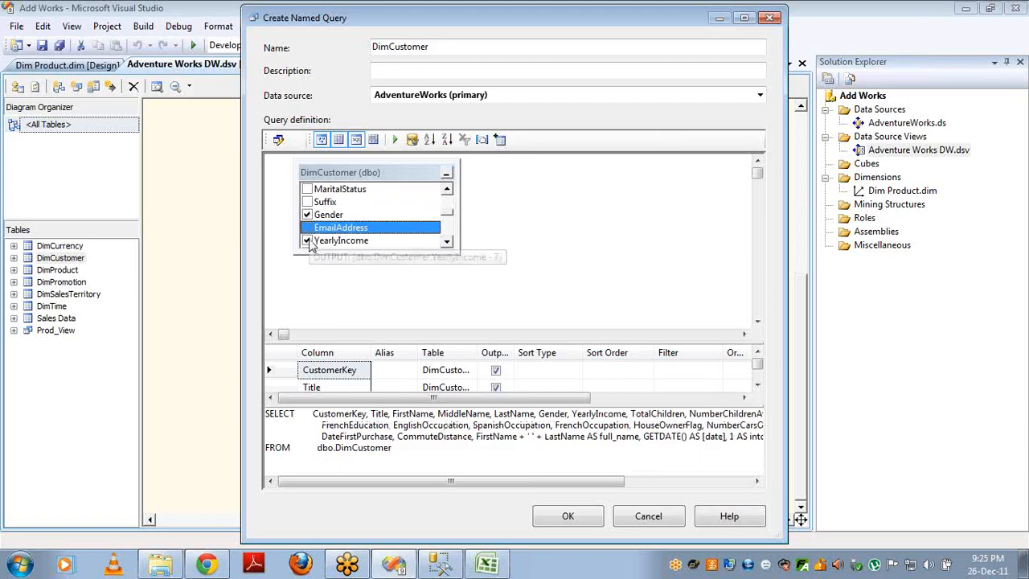
{"action": "left_click_drag", "start_coordinate": [307, 240], "coordinate": [451, 243]}
- Exclude TotalChildren, NumberChildrenAtHome, EnglishEducation and SpanishEducation from the DimCustomer named query
{"action": "scroll", "coordinate": [351, 232], "scroll_direction": "down", "scroll_amount": 4}
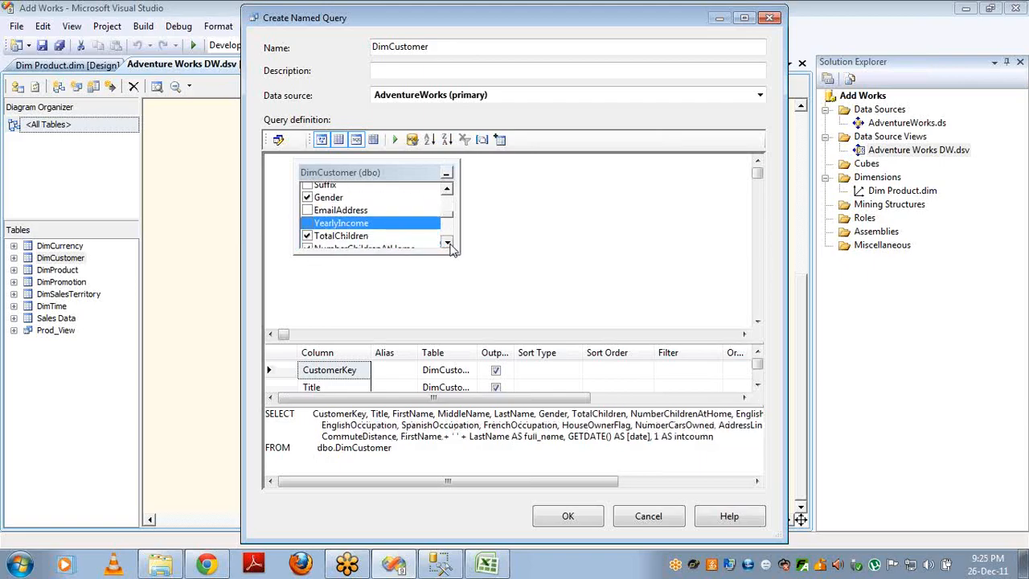
{"action": "left_click", "coordinate": [308, 202]}
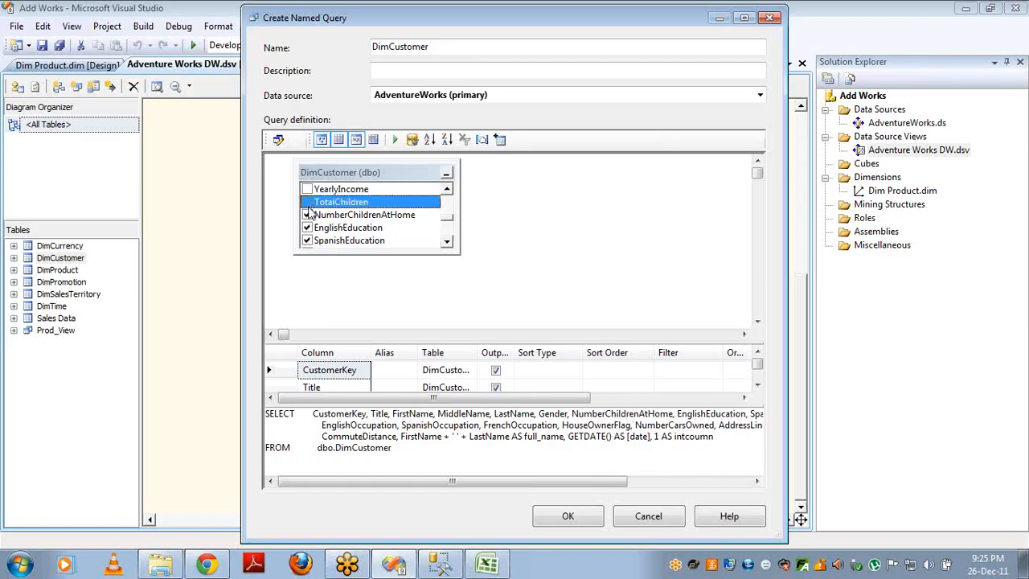
{"action": "left_click", "coordinate": [308, 215]}
{"action": "left_click", "coordinate": [307, 228]}
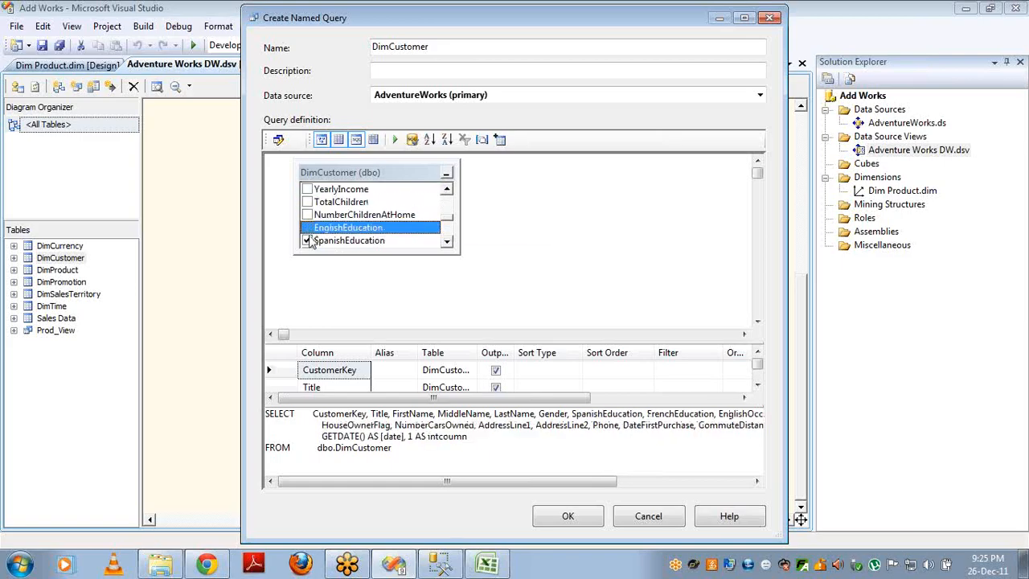
{"action": "left_click", "coordinate": [307, 241]}
- Exclude FrenchEducation, EnglishOccupation, SpanishOccupation, FrenchOccupation and HouseOwnerFlag from the DimCustomer named query
{"action": "scroll", "coordinate": [438, 249], "scroll_direction": "down", "scroll_amount": 4}
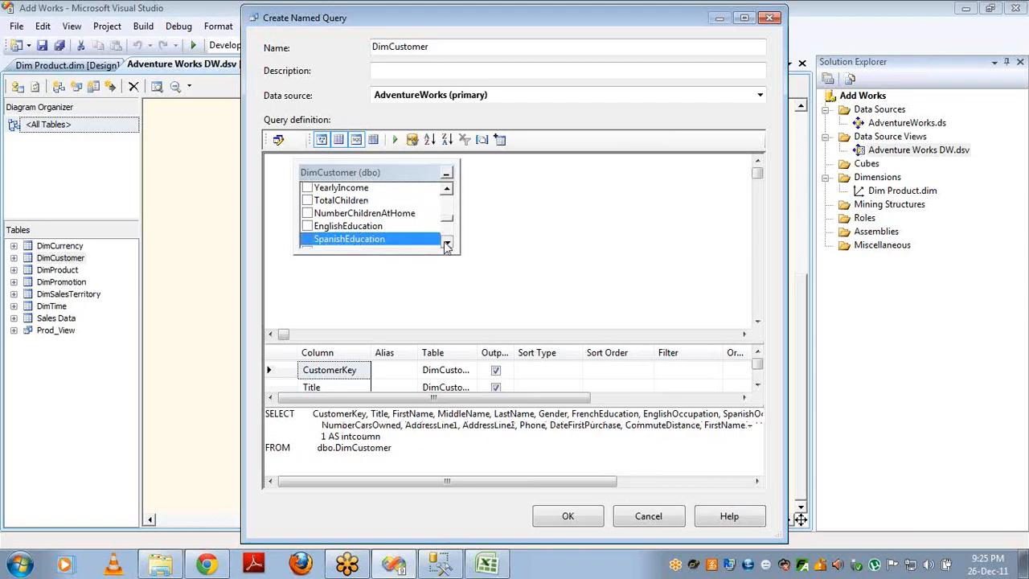
{"action": "scroll", "coordinate": [438, 245], "scroll_direction": "down", "scroll_amount": 1}
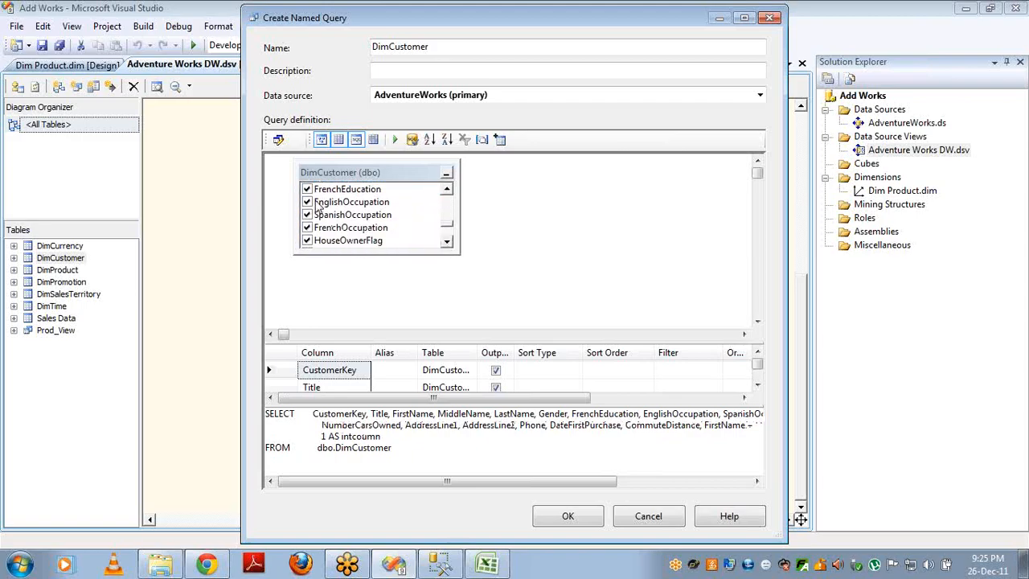
{"action": "left_click", "coordinate": [307, 188]}
{"action": "left_click", "coordinate": [307, 202]}
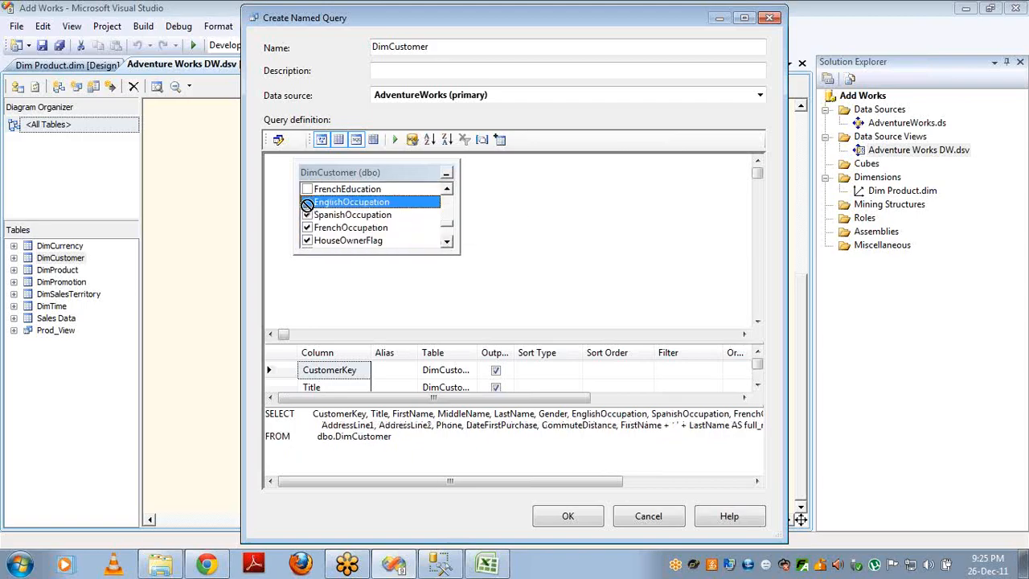
{"action": "left_click", "coordinate": [307, 214]}
{"action": "left_click", "coordinate": [308, 228]}
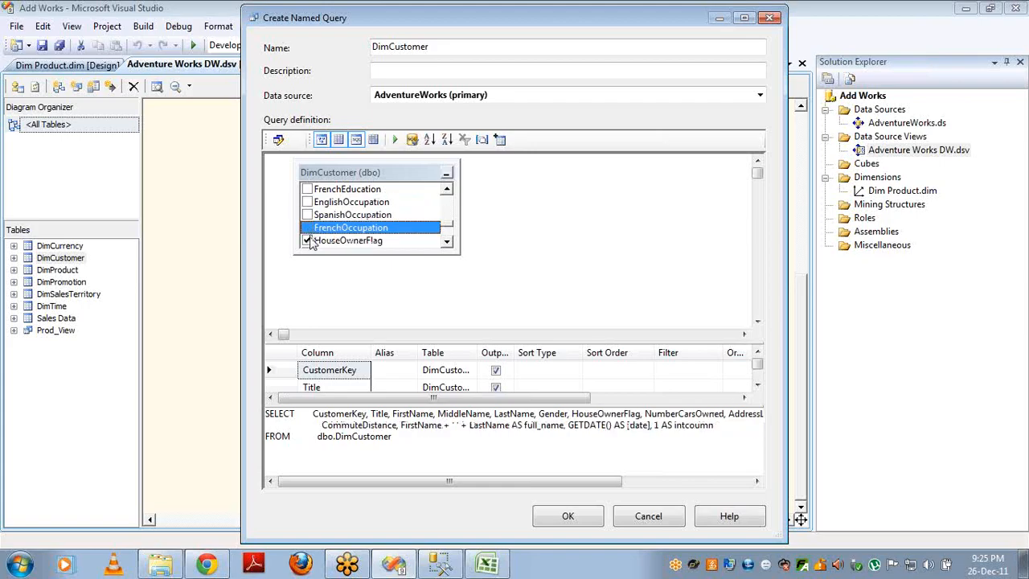
{"action": "left_click", "coordinate": [307, 241]}
- Exclude the NumberCarsOwned, AddressLine1 and AddressLine2 columns from the DimCustomer named query
{"action": "scroll", "coordinate": [446, 245], "scroll_direction": "down", "scroll_amount": 4}
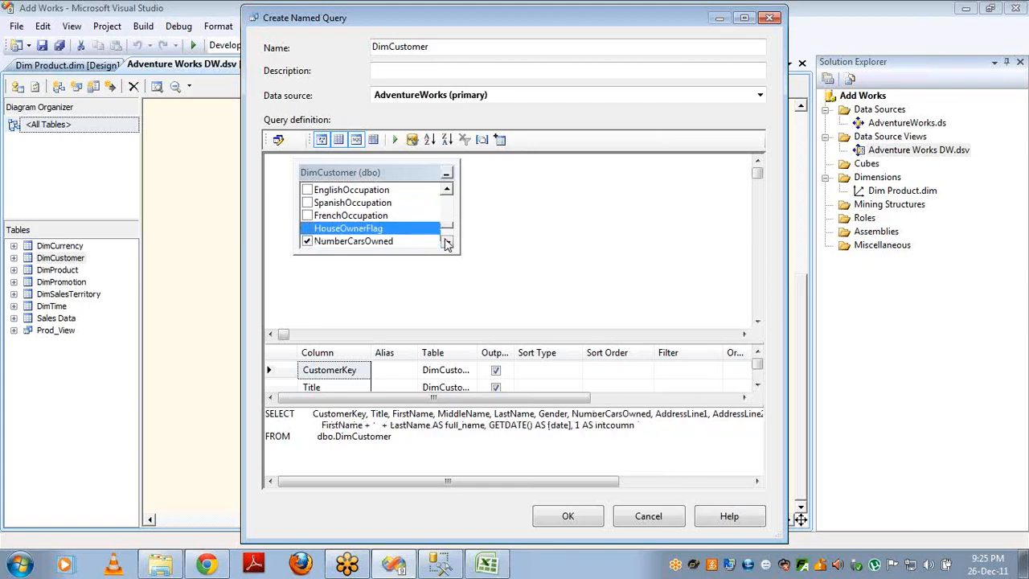
{"action": "left_click", "coordinate": [307, 202]}
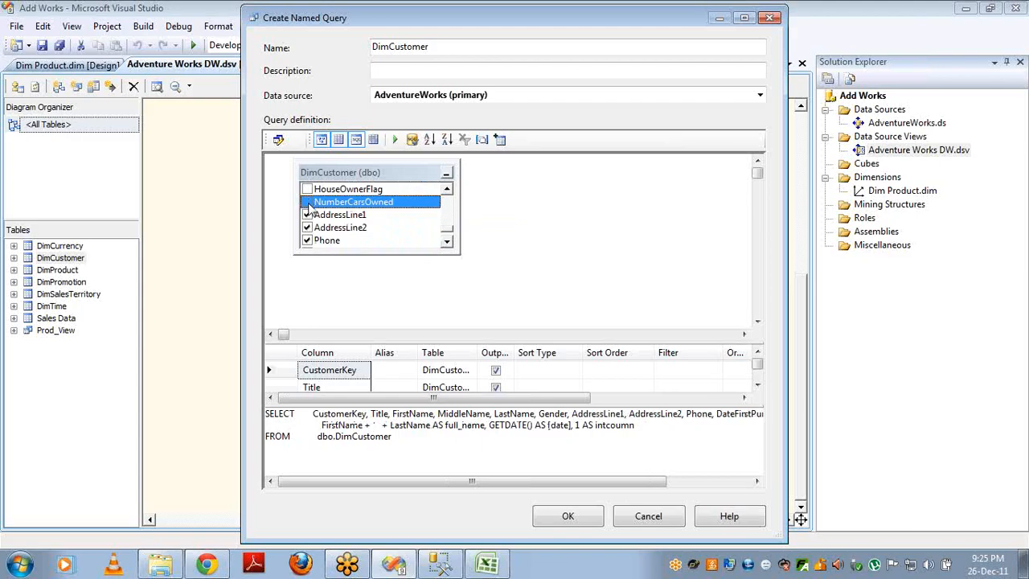
{"action": "left_click", "coordinate": [307, 214]}
{"action": "left_click", "coordinate": [307, 227]}
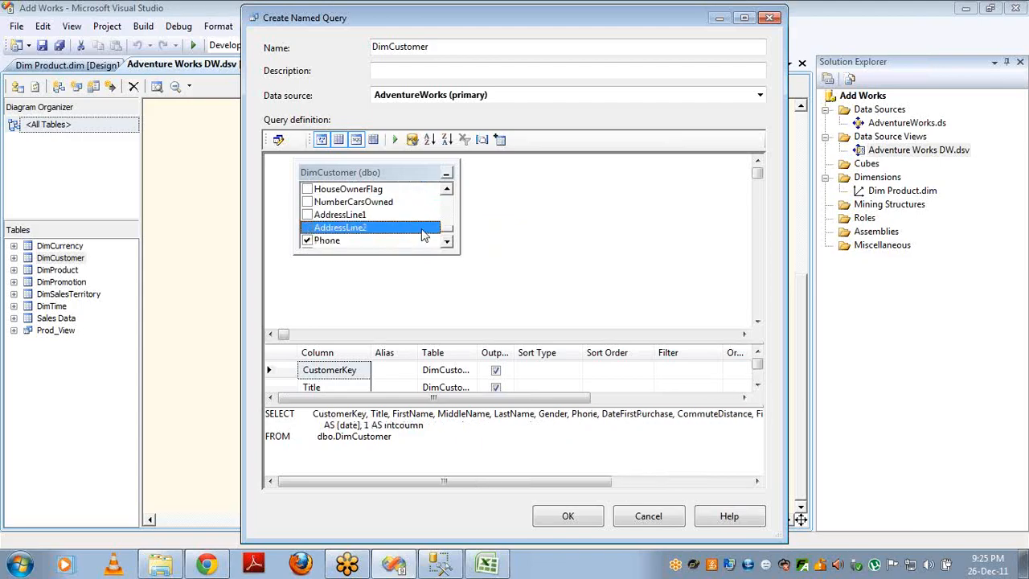
- View the tables available to add to the query, close the list without adding any, and accept the DimCustomer named query
{"action": "left_click", "coordinate": [500, 142]}
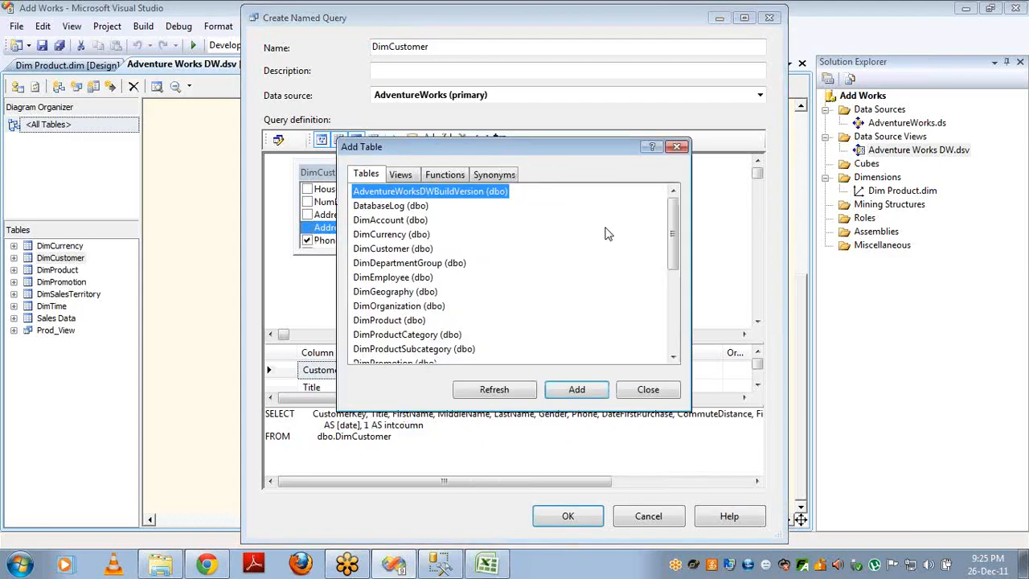
{"action": "left_click", "coordinate": [632, 396]}
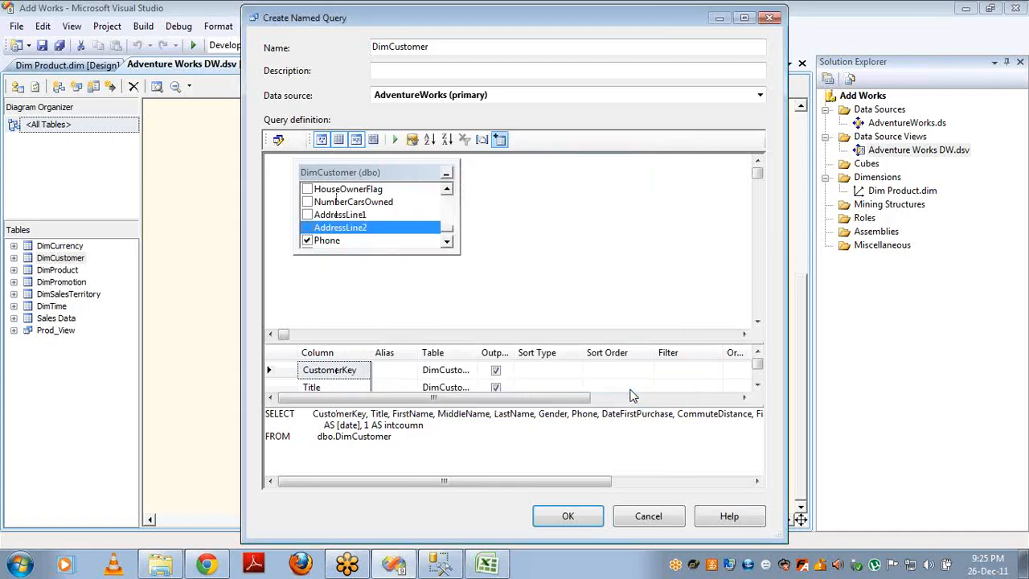
{"action": "left_click", "coordinate": [579, 516]}
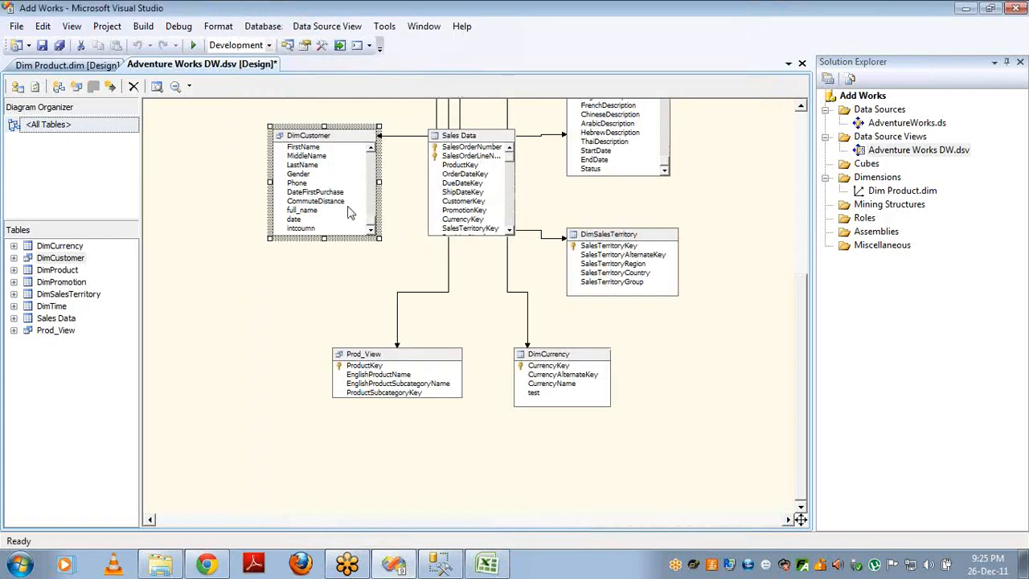
- Review the columns and Sales Data relationship of the DimCustomer named query, explore its data, and close the data view
{"action": "left_click_drag", "start_coordinate": [373, 226], "coordinate": [367, 170]}
{"action": "left_click", "coordinate": [396, 133]}
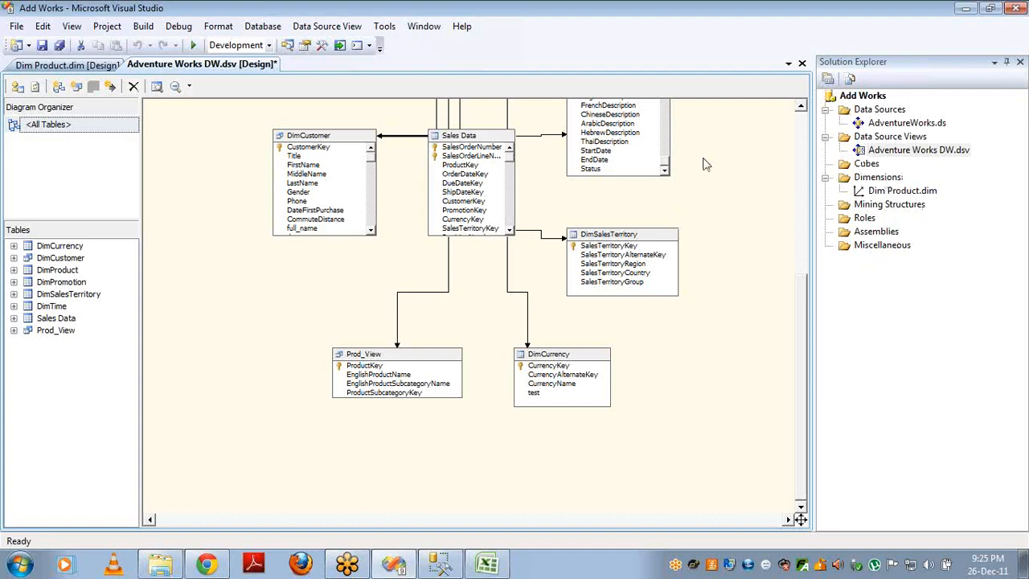
{"action": "right_click", "coordinate": [349, 142]}
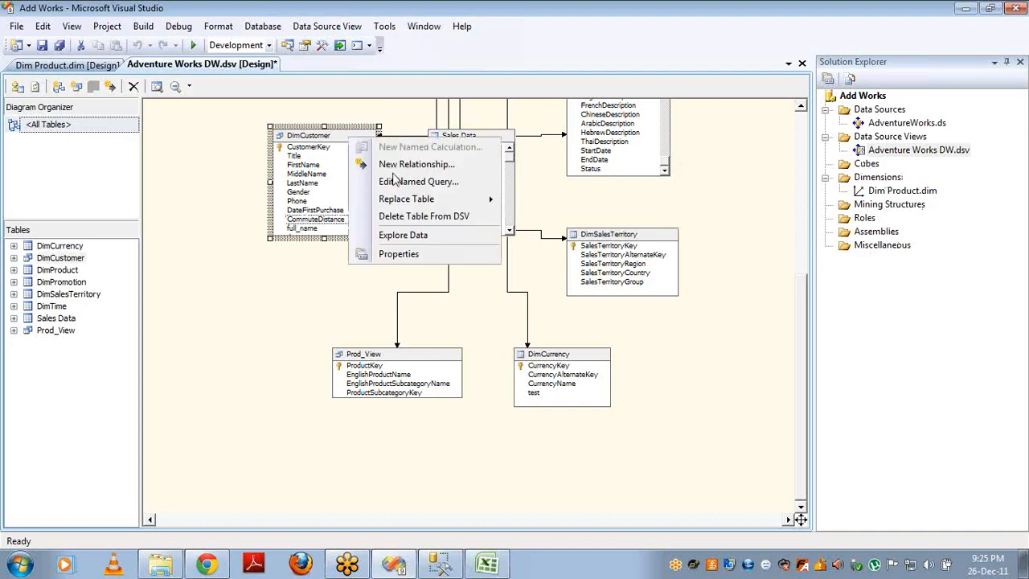
{"action": "mouse_move", "coordinate": [408, 211]}
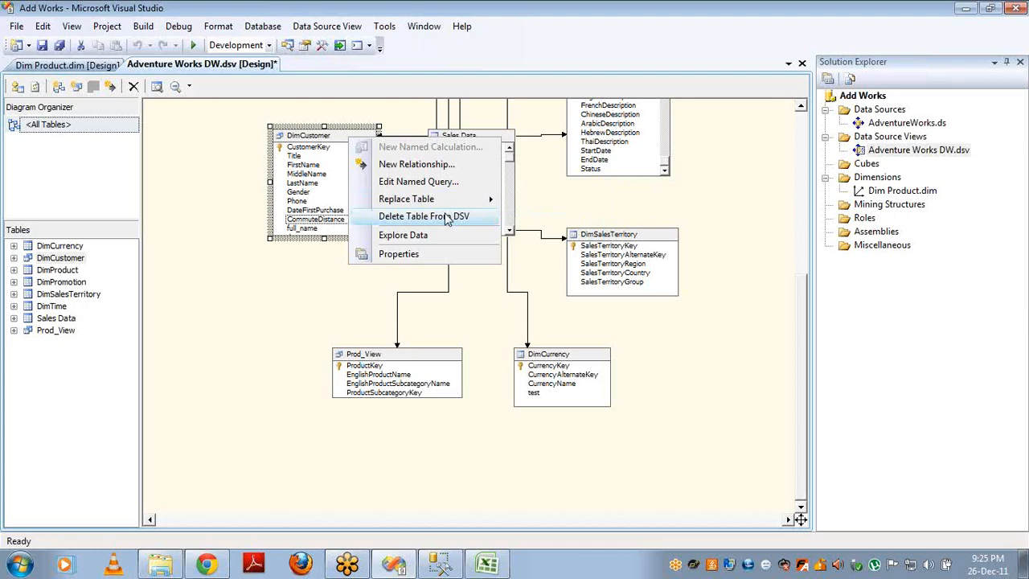
{"action": "left_click", "coordinate": [415, 235]}
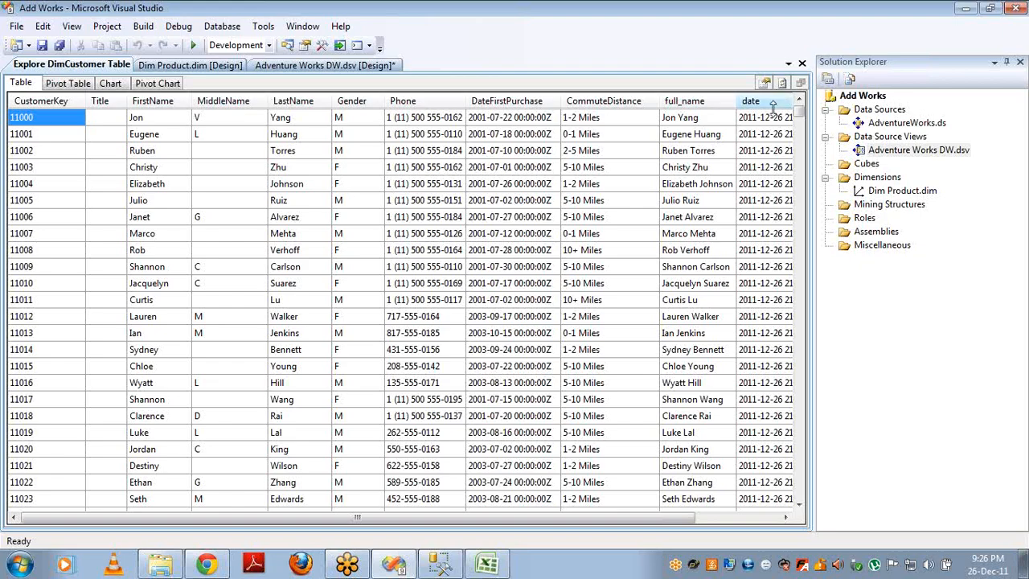
{"action": "left_click", "coordinate": [802, 63]}
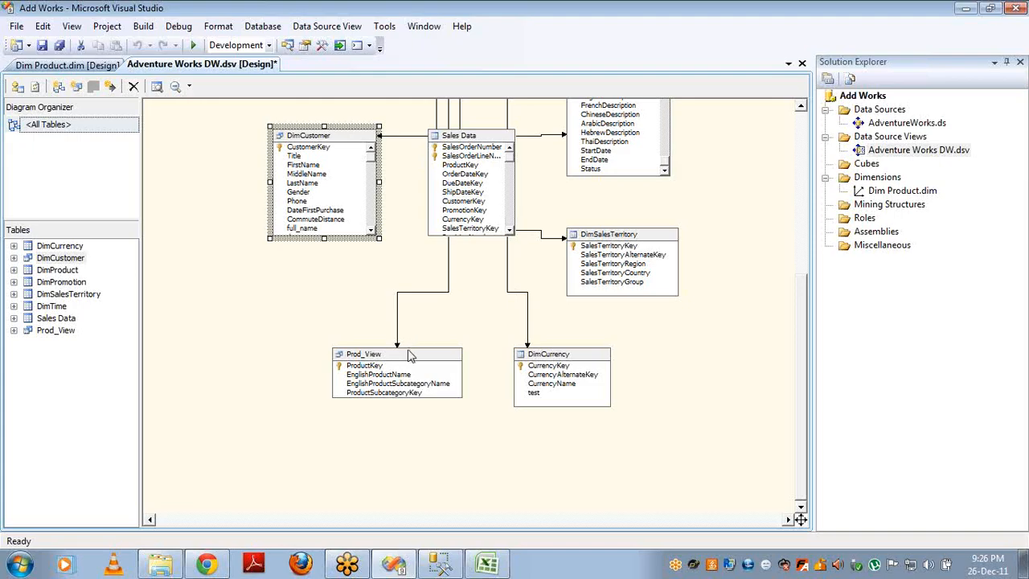
{"action": "right_click", "coordinate": [317, 167]}
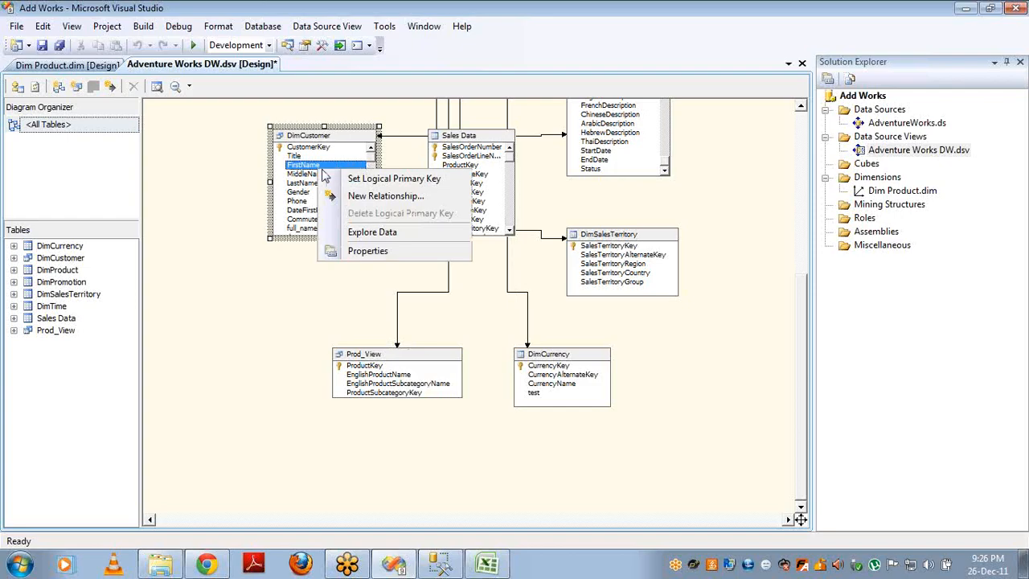
{"action": "left_click", "coordinate": [243, 228]}
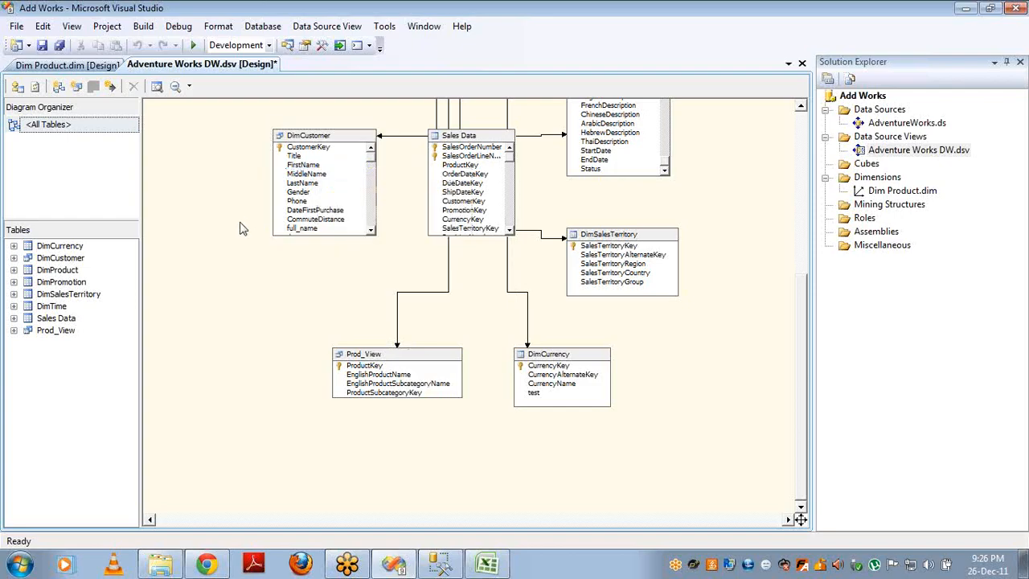